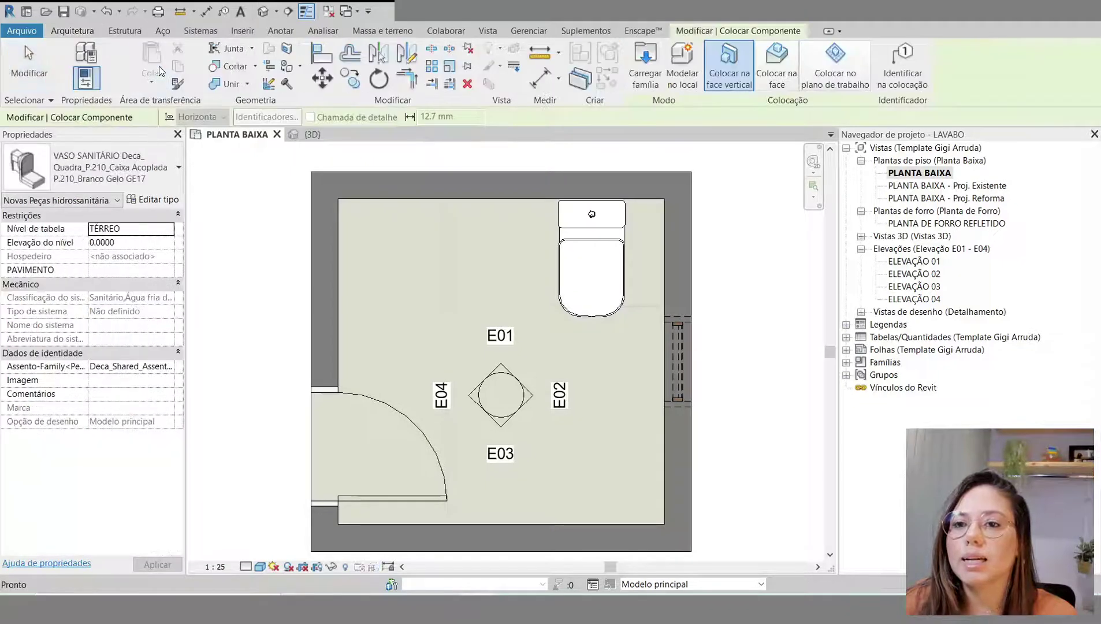
left_click(106, 163)
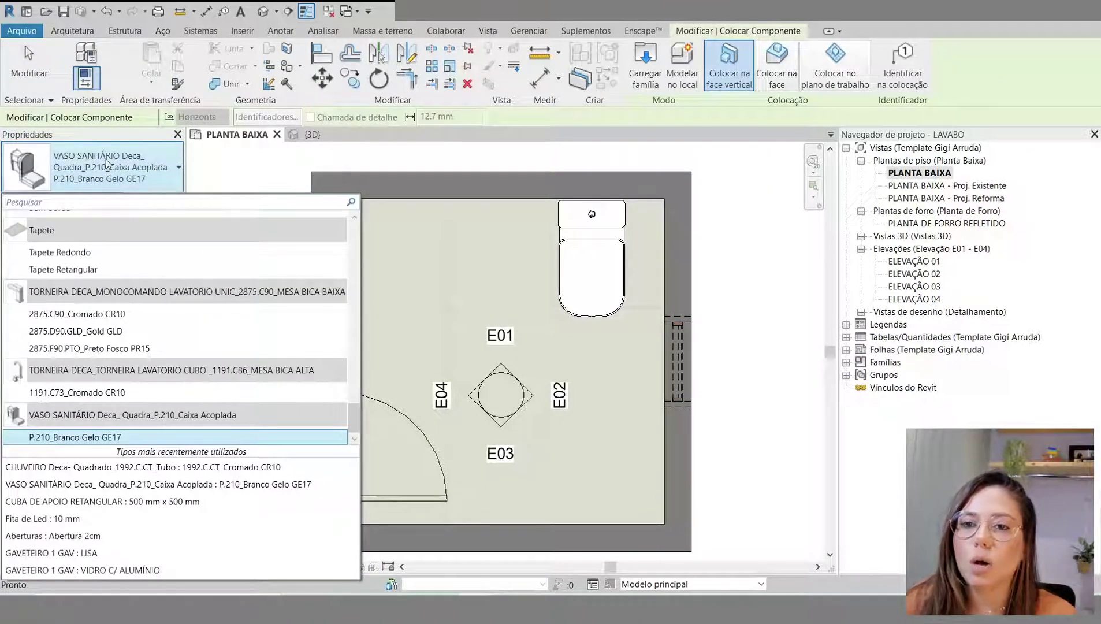
left_click(74, 163)
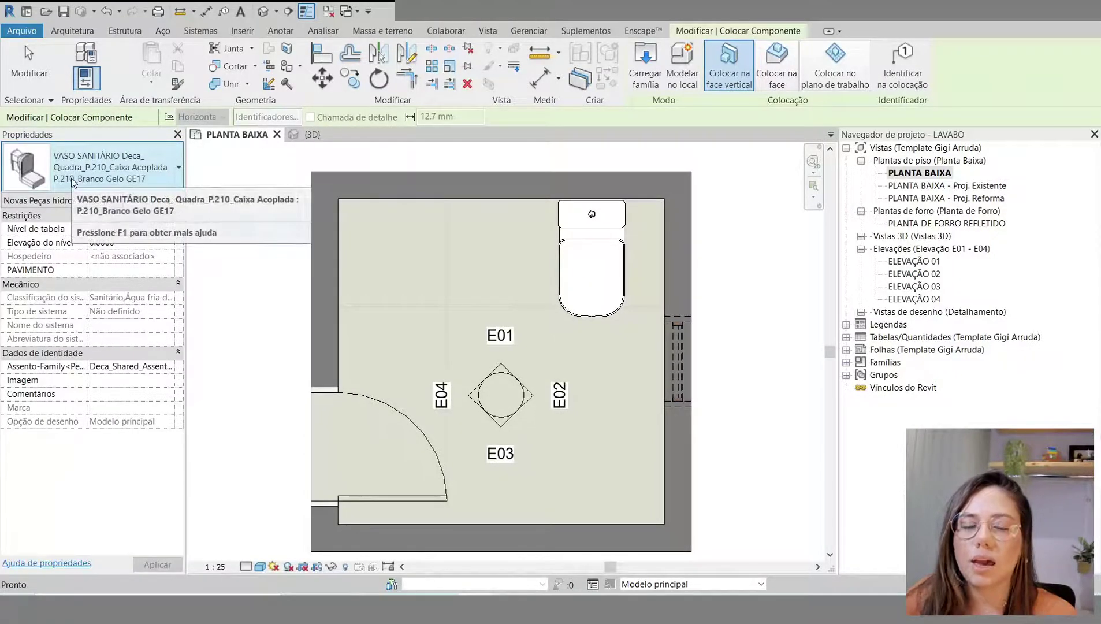
Step: Create an in-place model component in the Modelos genéricos category and name it BANCADA ESCULPIDA
left_click(72, 30)
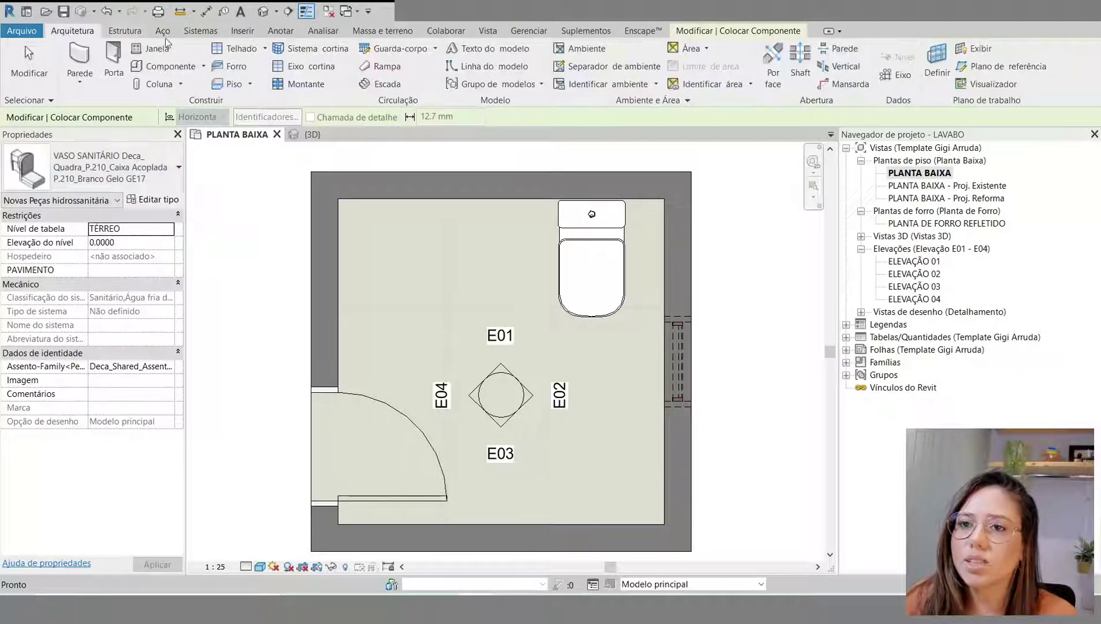
left_click(203, 67)
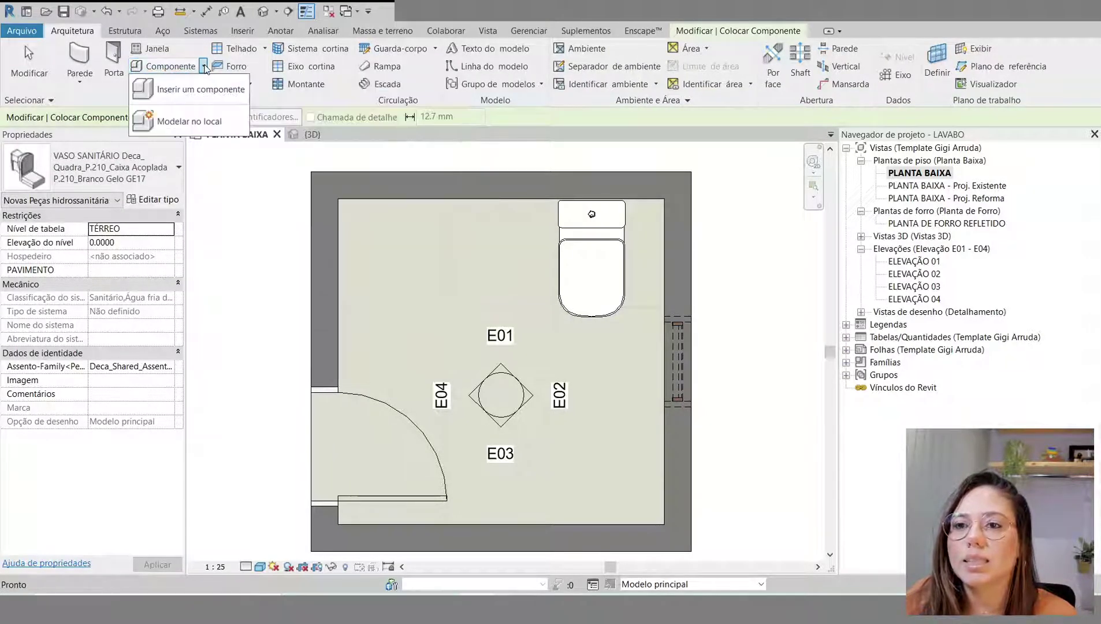
left_click(176, 124)
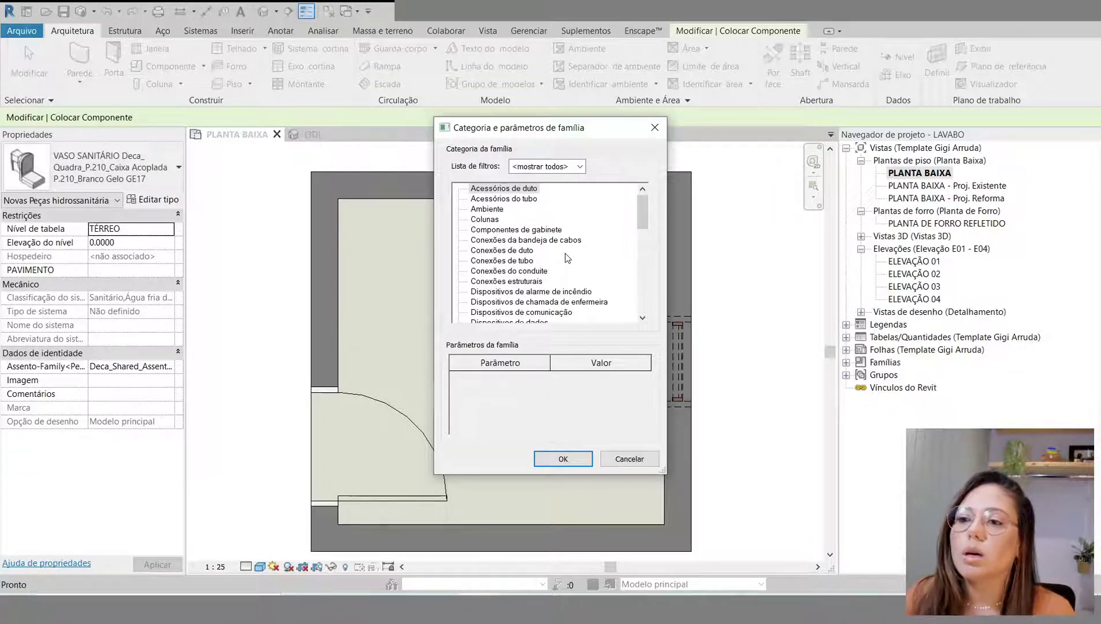
left_click(506, 260)
scroll(500, 267, "down", 1)
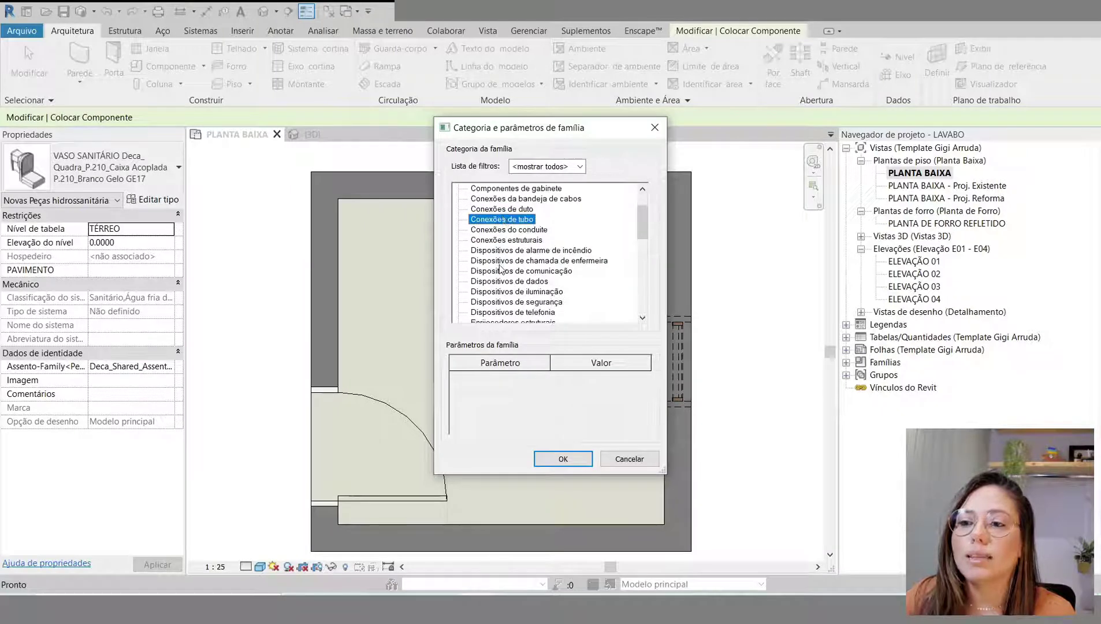
scroll(500, 267, "down", 4)
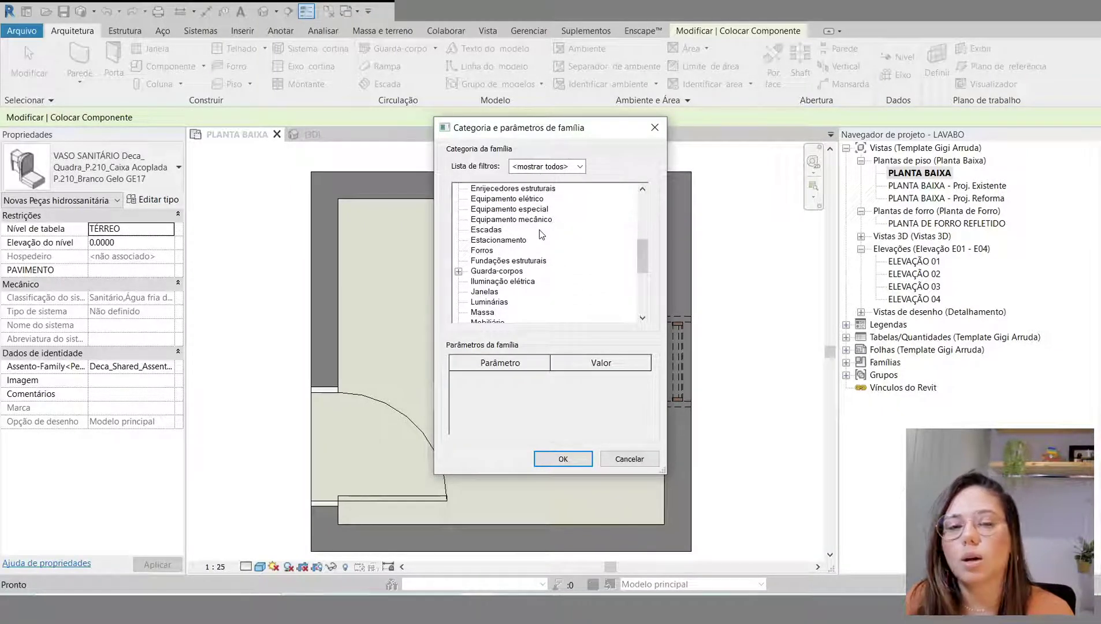
scroll(559, 261, "up", 2)
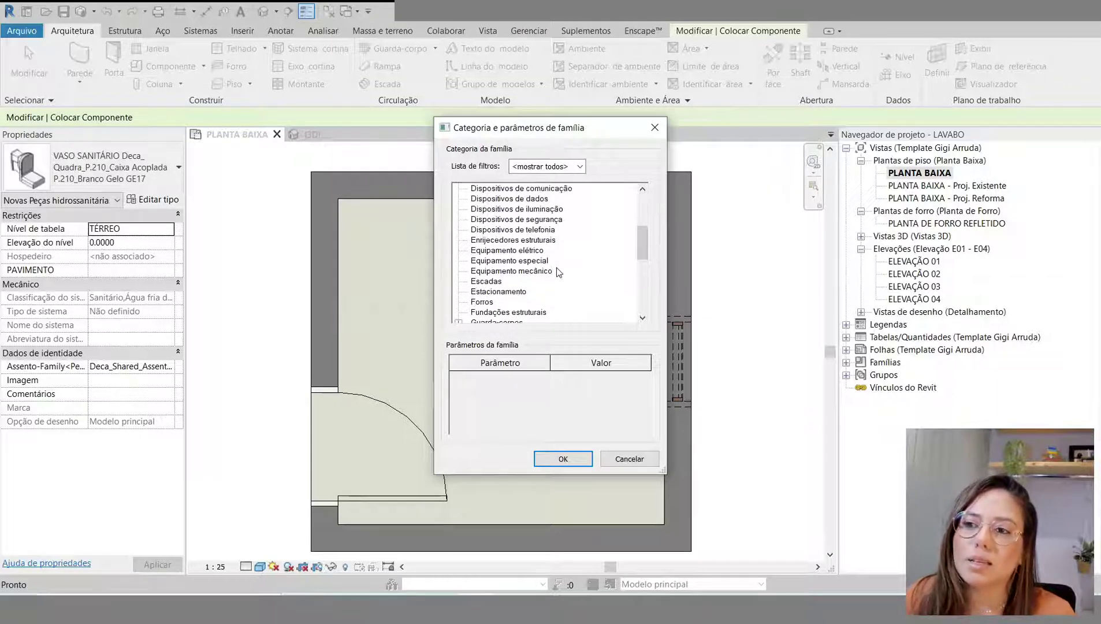
scroll(559, 265, "down", 4)
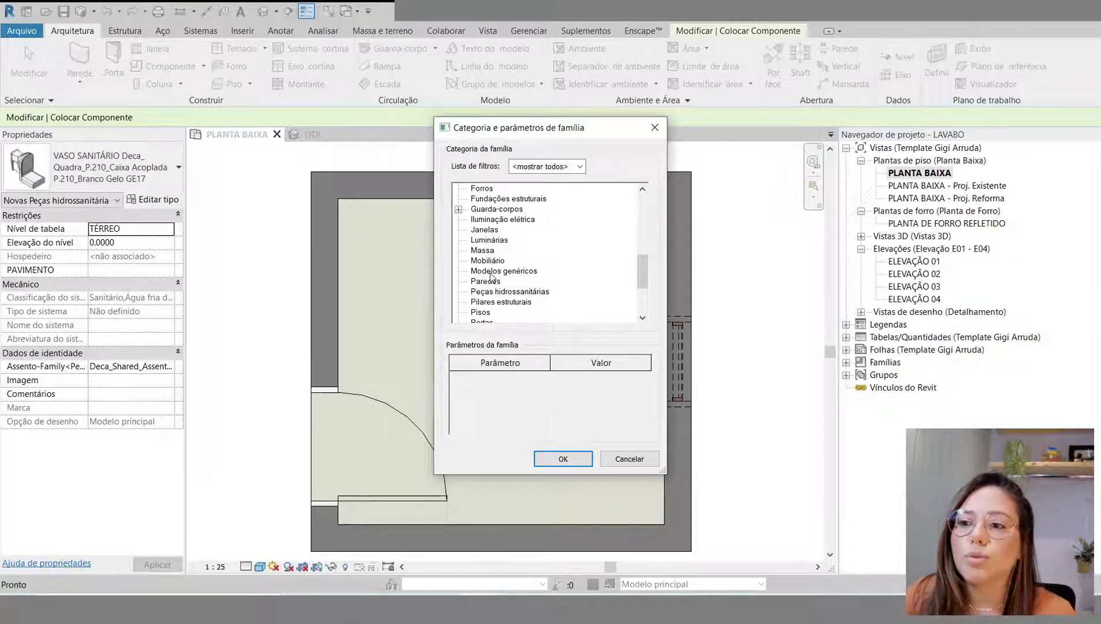
left_click(554, 270)
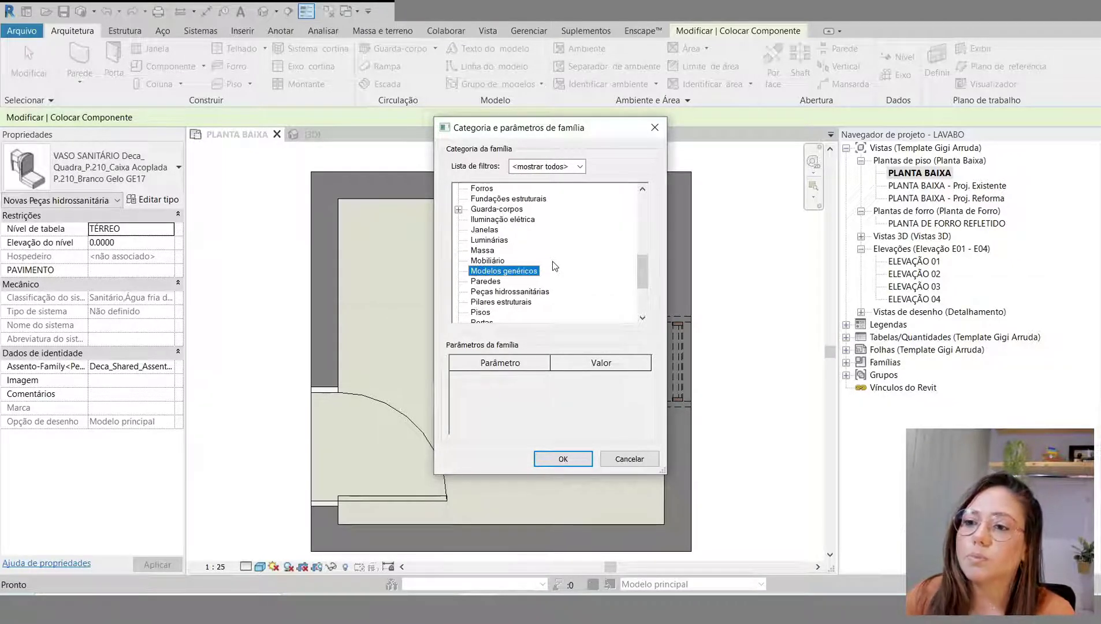
left_click(558, 459)
type("BANCADA ESCULPIDA")
left_click(526, 218)
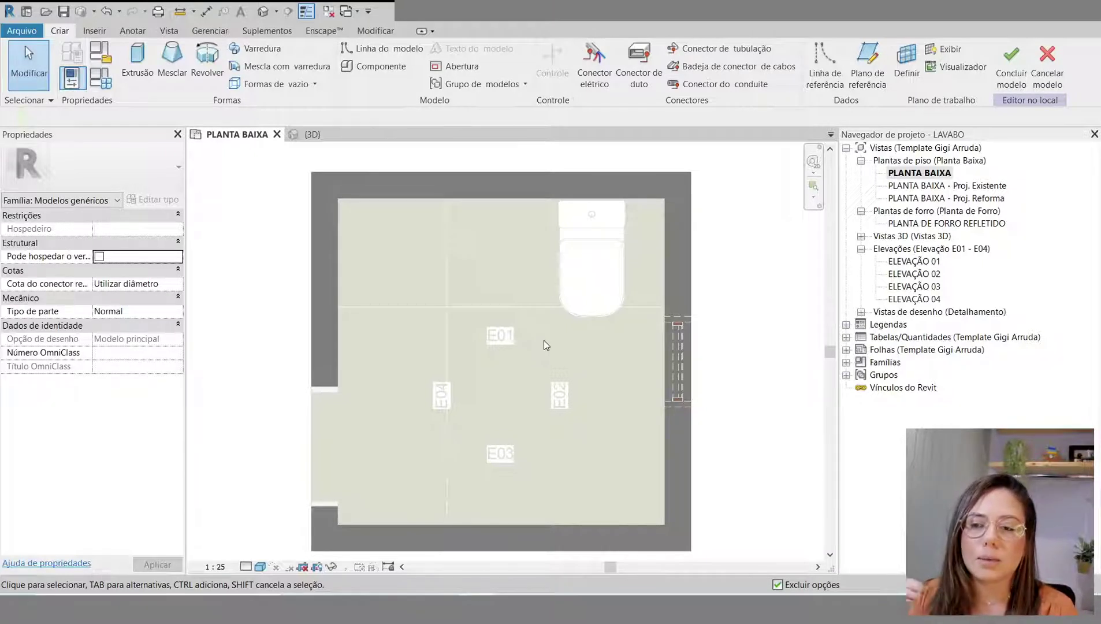
Step: Start an extrusion and sketch a rectangle about 0.74 by 0.32 m from the room's upper-left inner wall corner
scroll(416, 236, "up", 4)
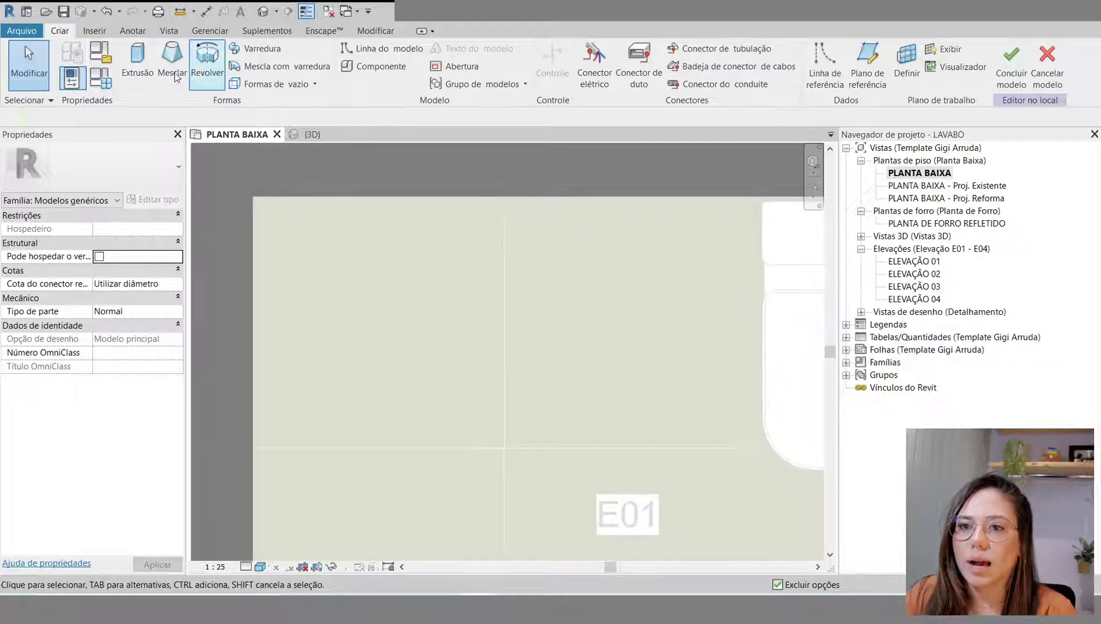
left_click(137, 61)
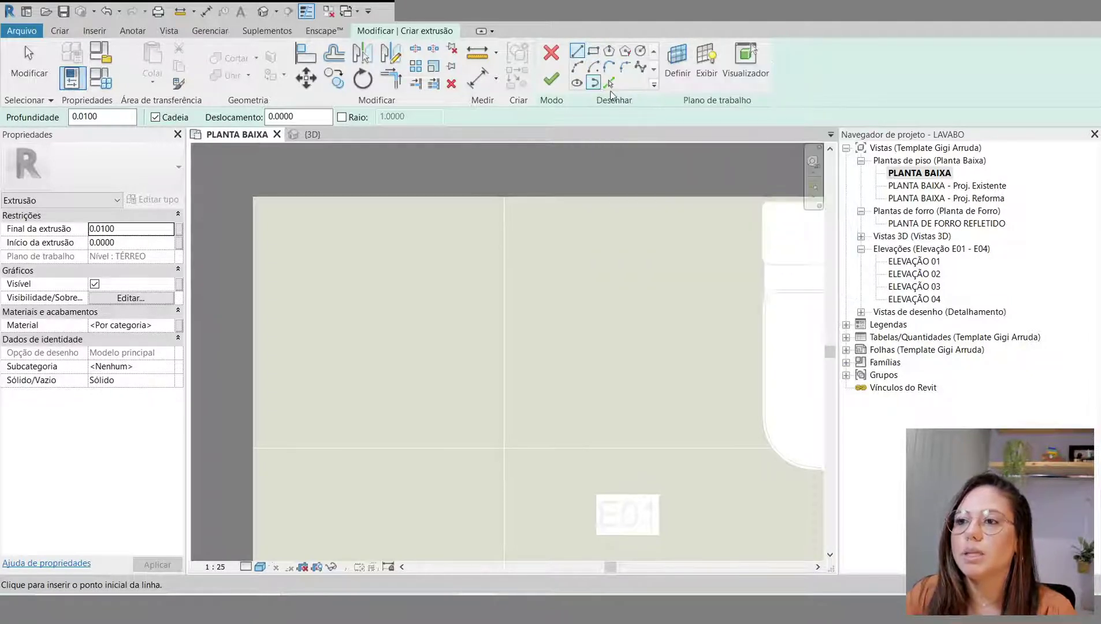
left_click(594, 53)
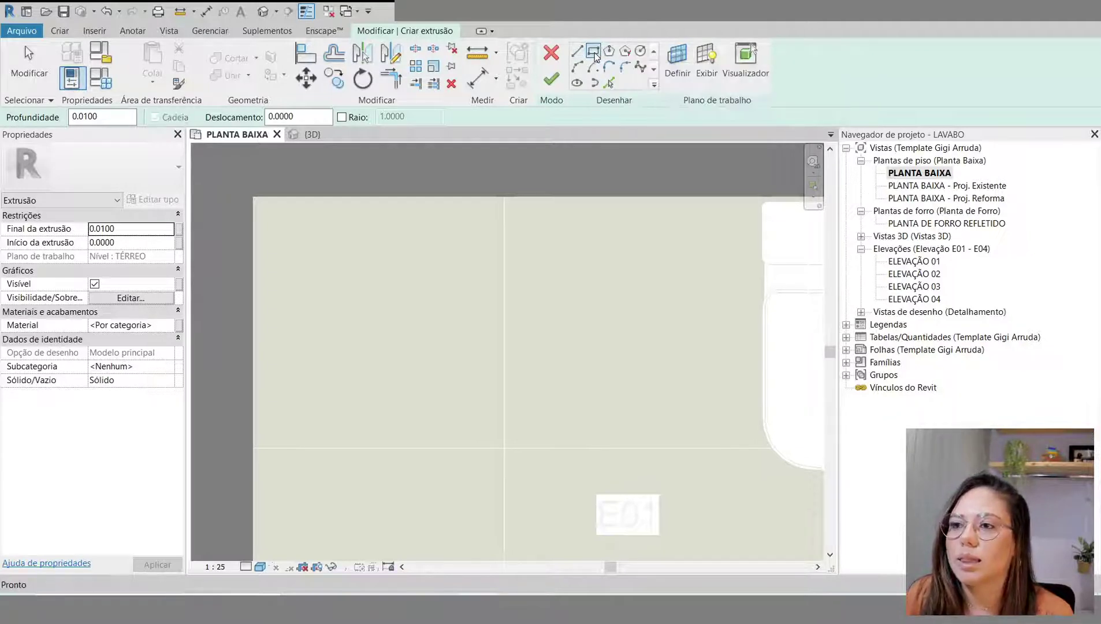
scroll(301, 315, "down", 2)
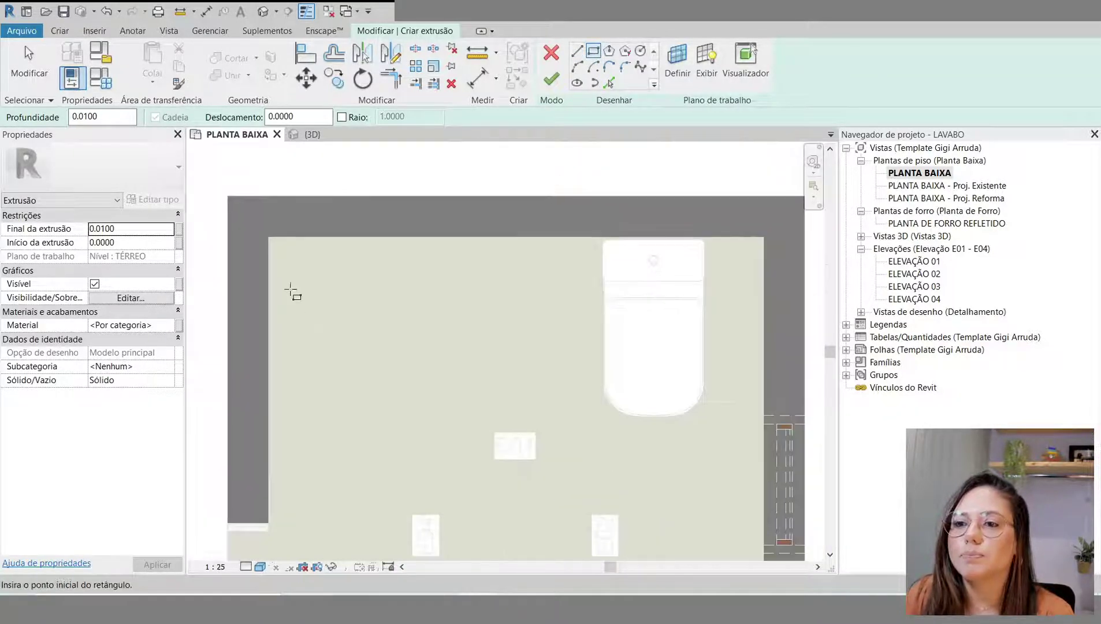
left_click(269, 237)
left_click(471, 324)
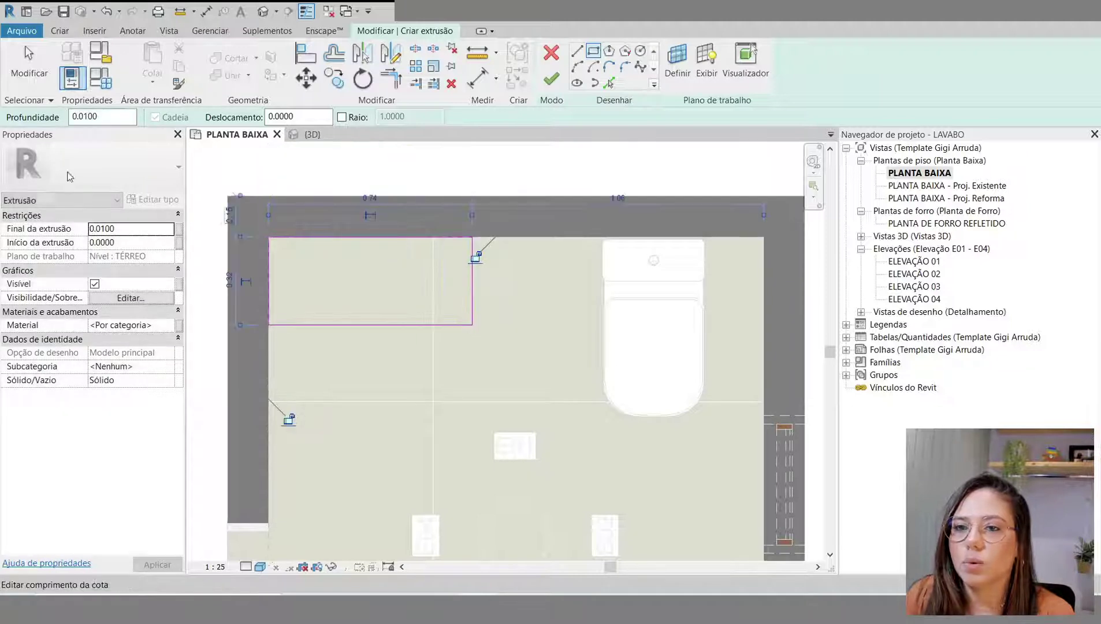
left_click(29, 56)
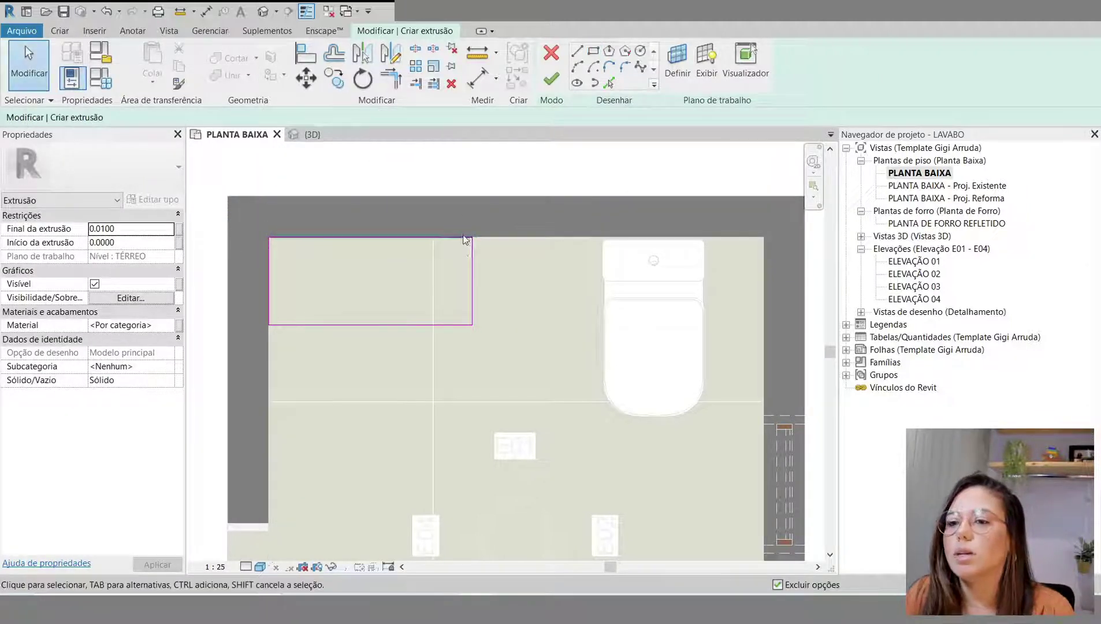
Step: Set the countertop rectangle's length along the upper wall to 0.9 m by repositioning its free short side
left_click(471, 256)
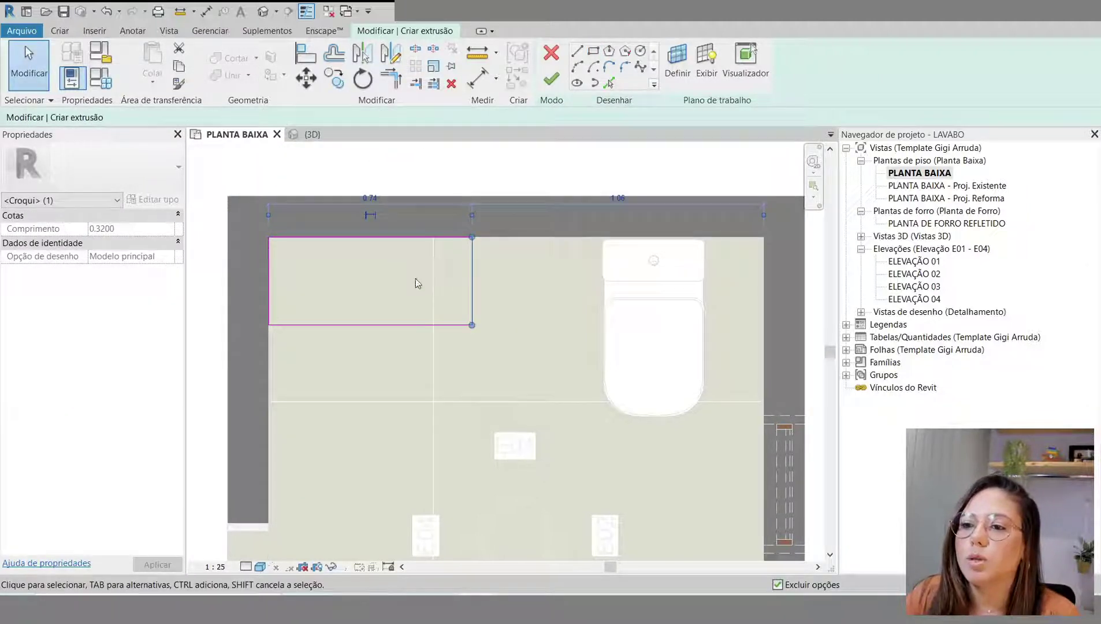
left_click(370, 198)
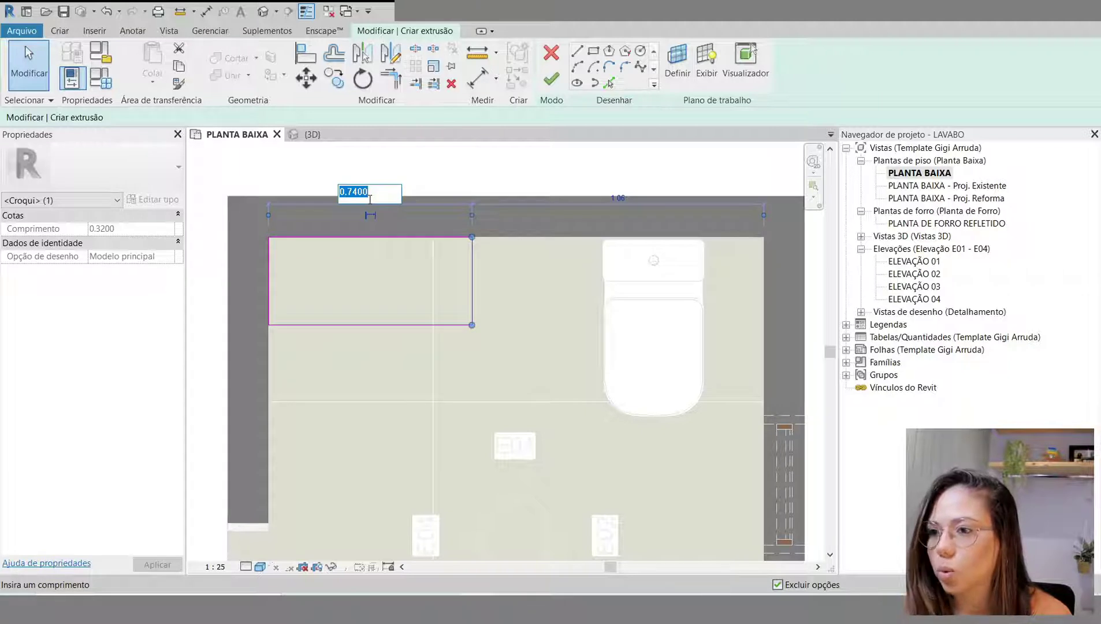
type("0.9")
key("Return")
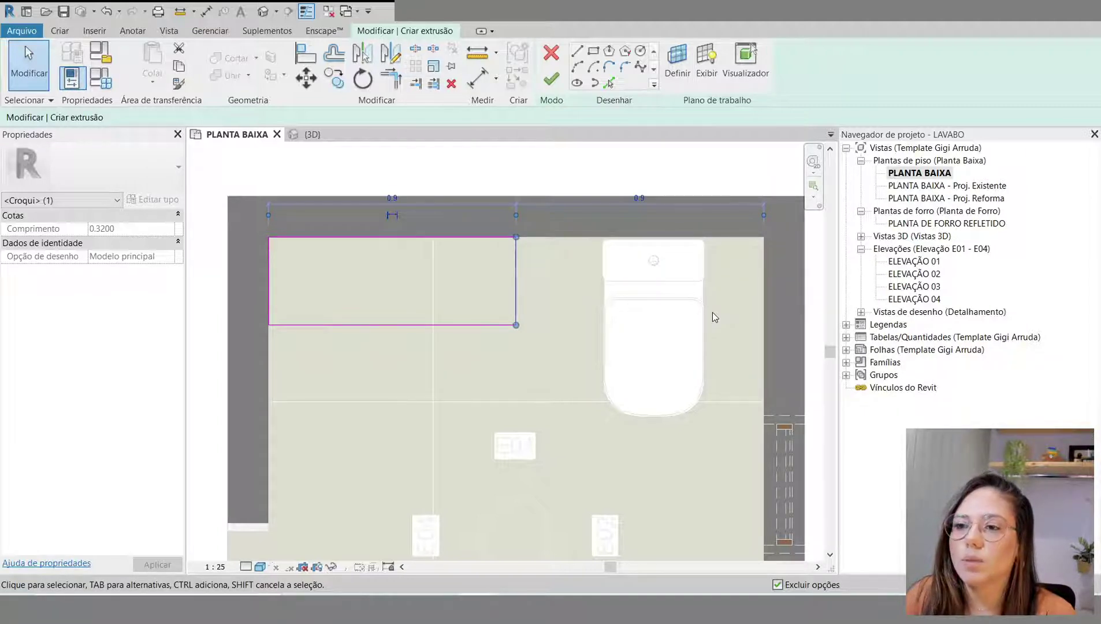
Step: Set the countertop rectangle's depth from the upper wall to 0.5 m
left_click(373, 325)
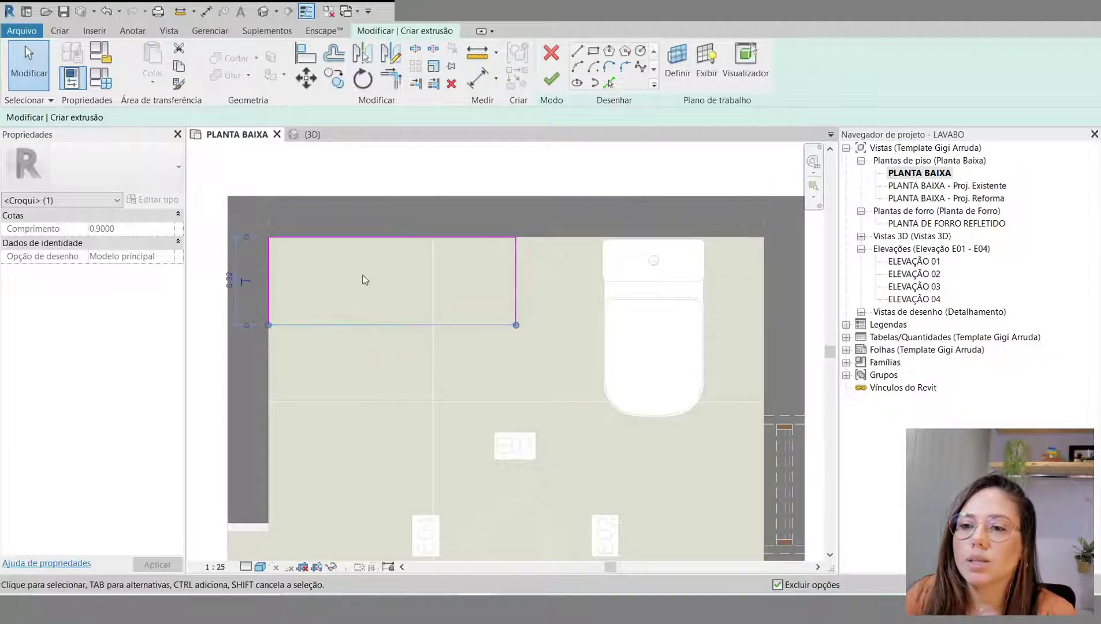
middle_click_drag(298, 288, 368, 285)
left_click(302, 277)
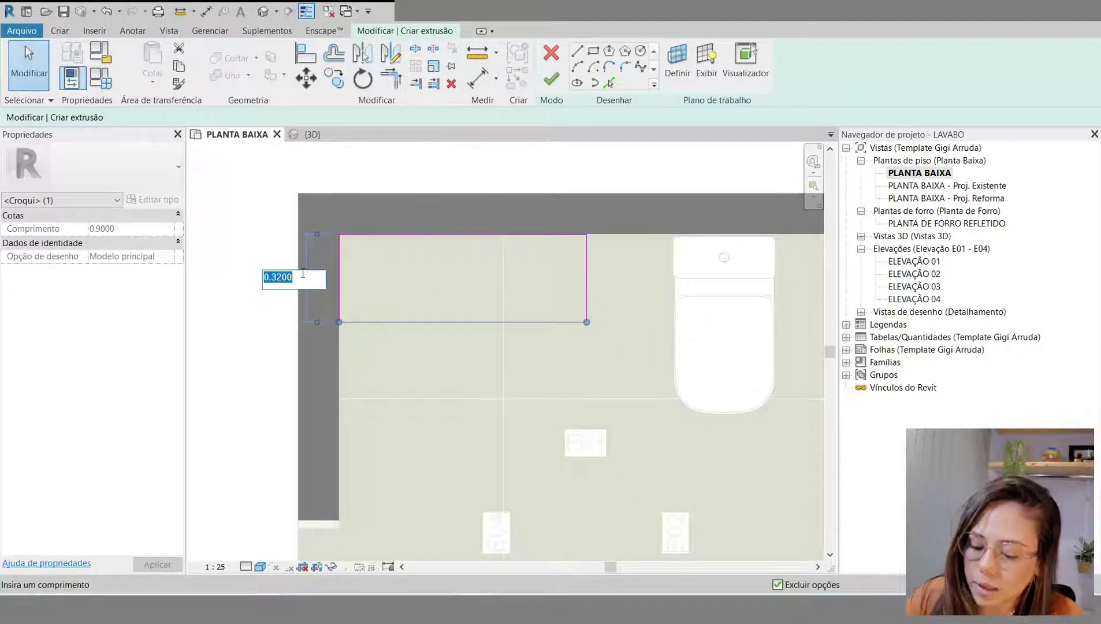
type("0.5")
key("Return")
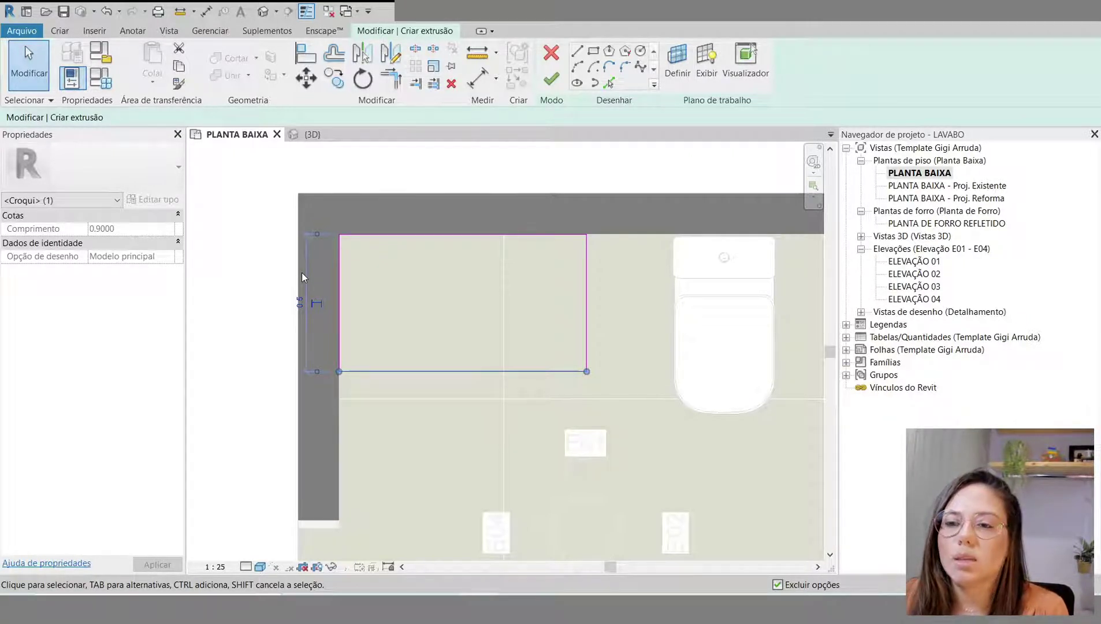
mouse_move(499, 396)
middle_mouse_down()
mouse_move(467, 393)
mouse_move(480, 358)
middle_mouse_up()
key("Escape")
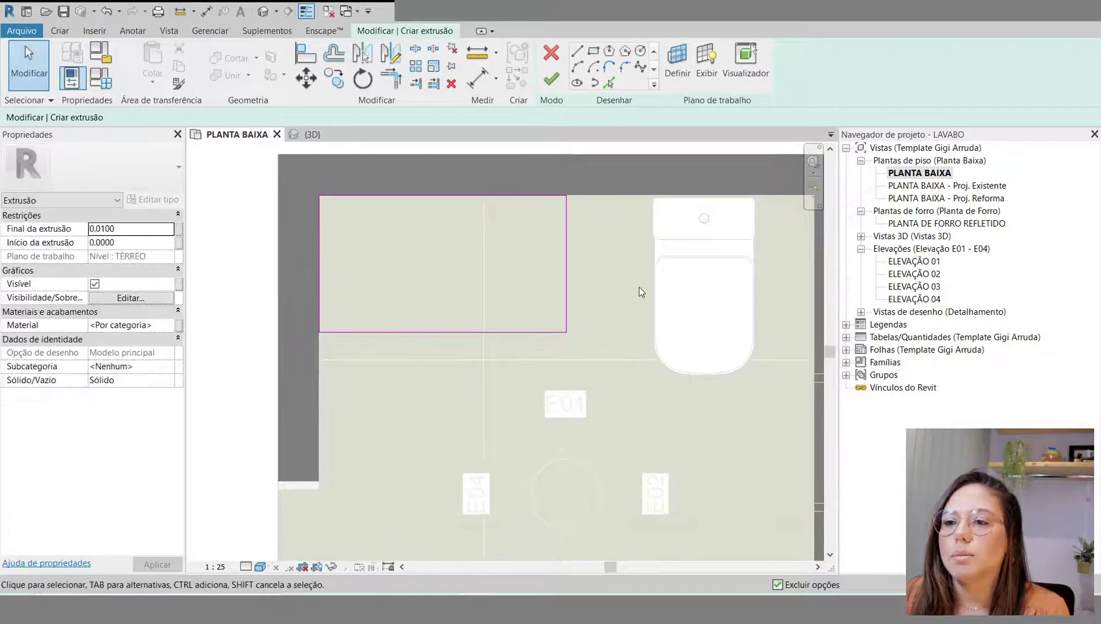
scroll(635, 298, "down", 3)
middle_click_drag(666, 306, 618, 300)
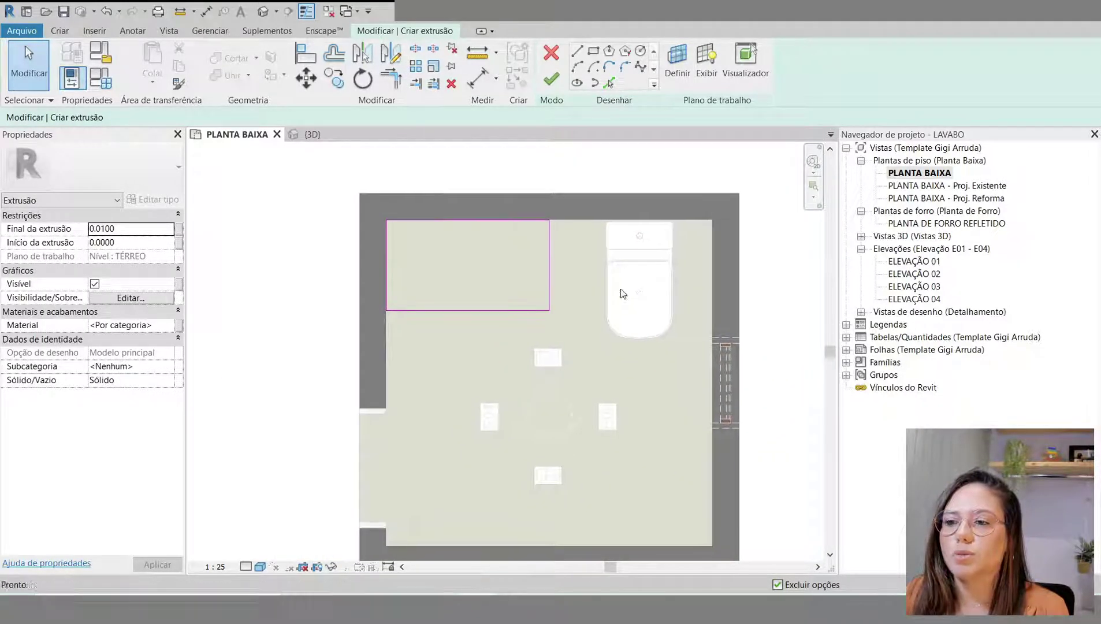
scroll(635, 295, "up", 2)
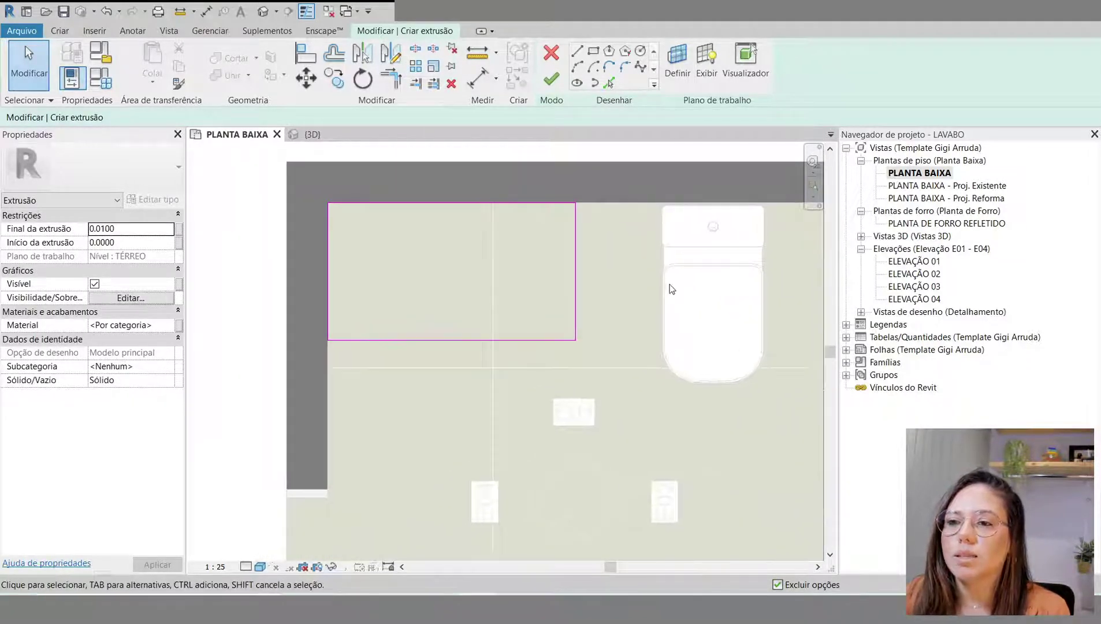
left_click(581, 245)
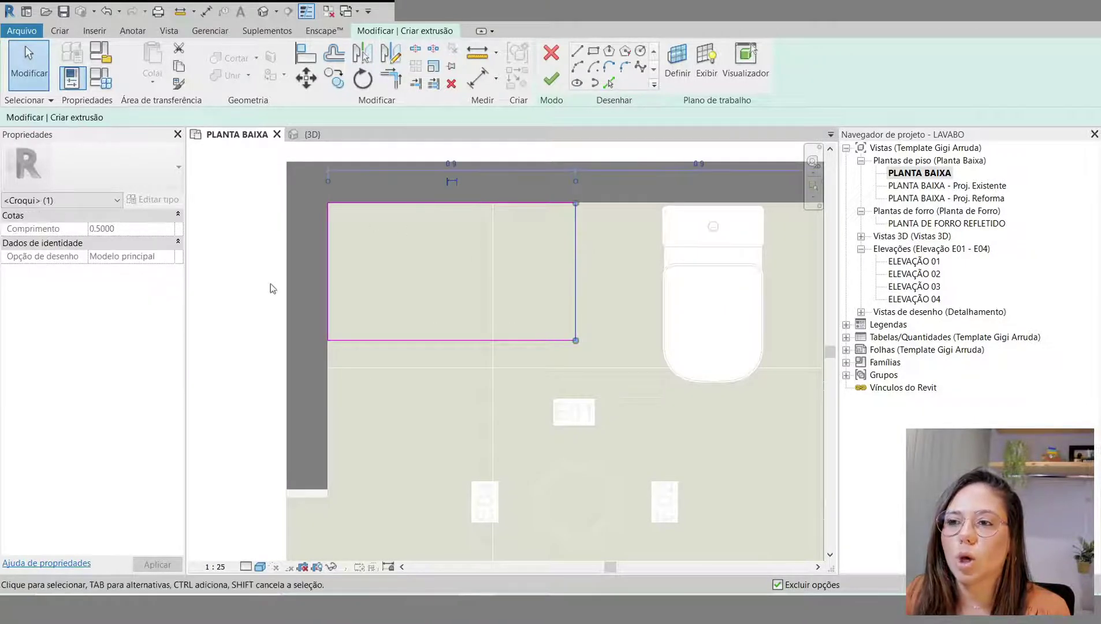
left_click(483, 407)
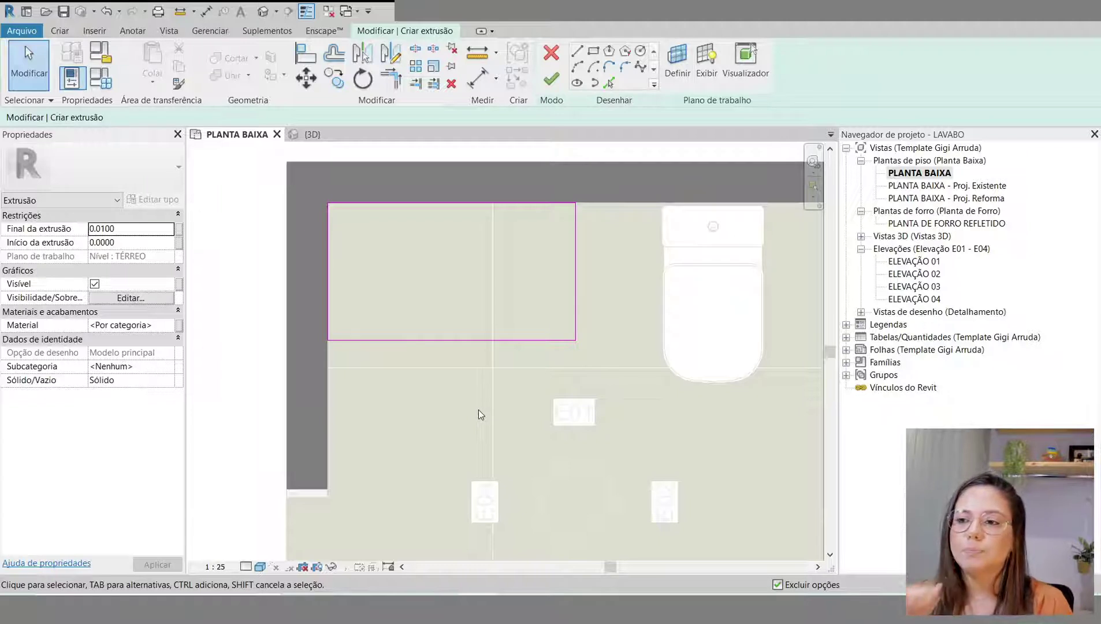
Step: Sketch a second rectangle over the outline's opposite corners with an offset of -1 cm, placing it inside the first
left_click(594, 51)
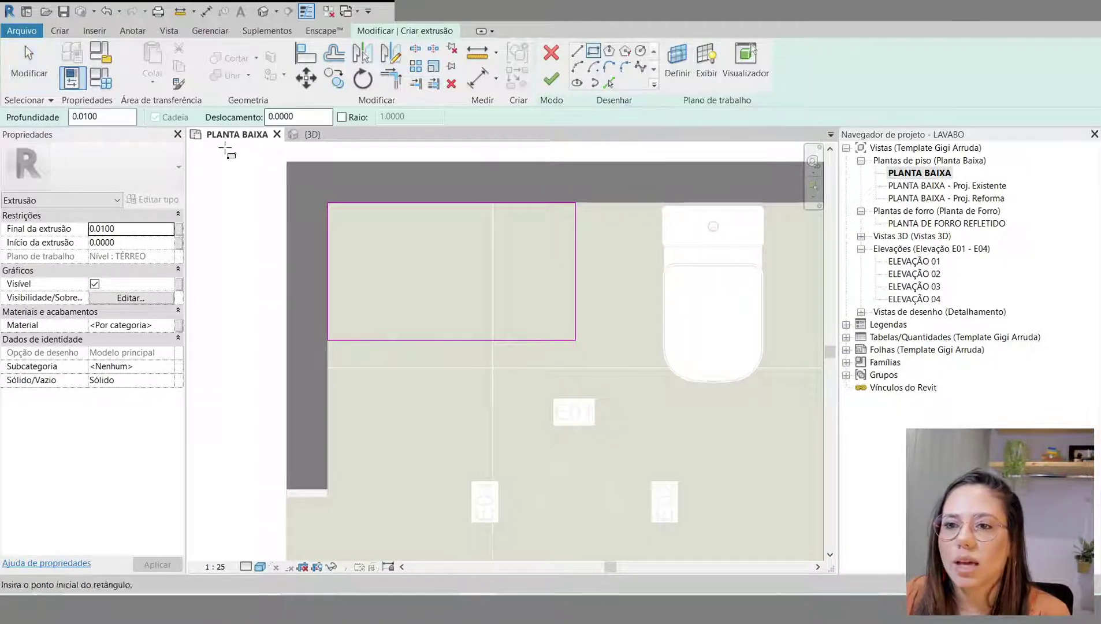
left_click(286, 117)
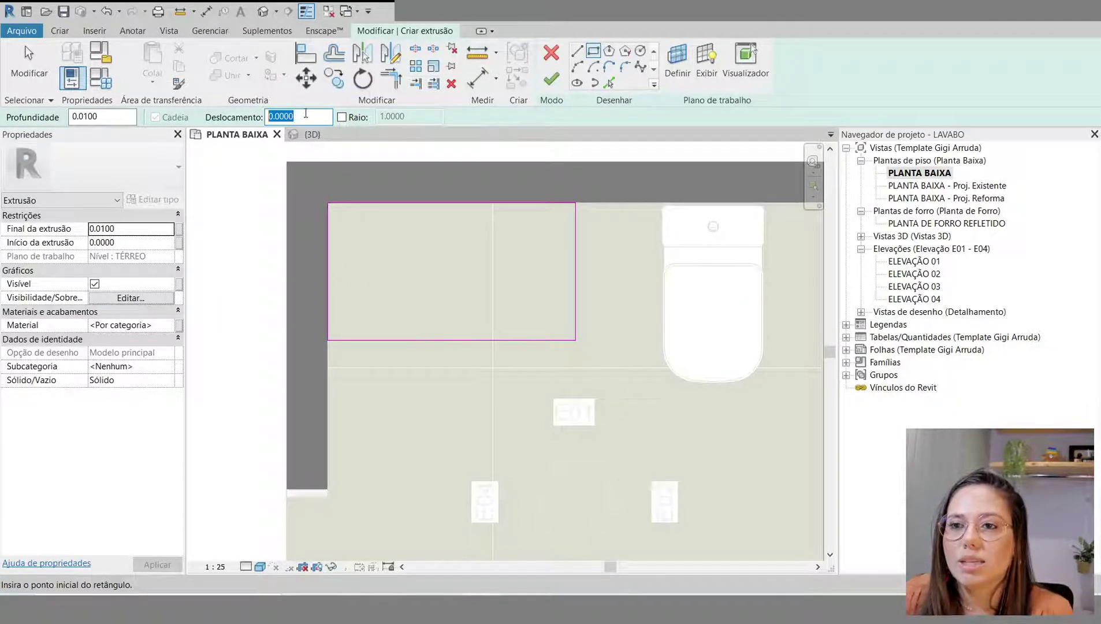
type("-1CM")
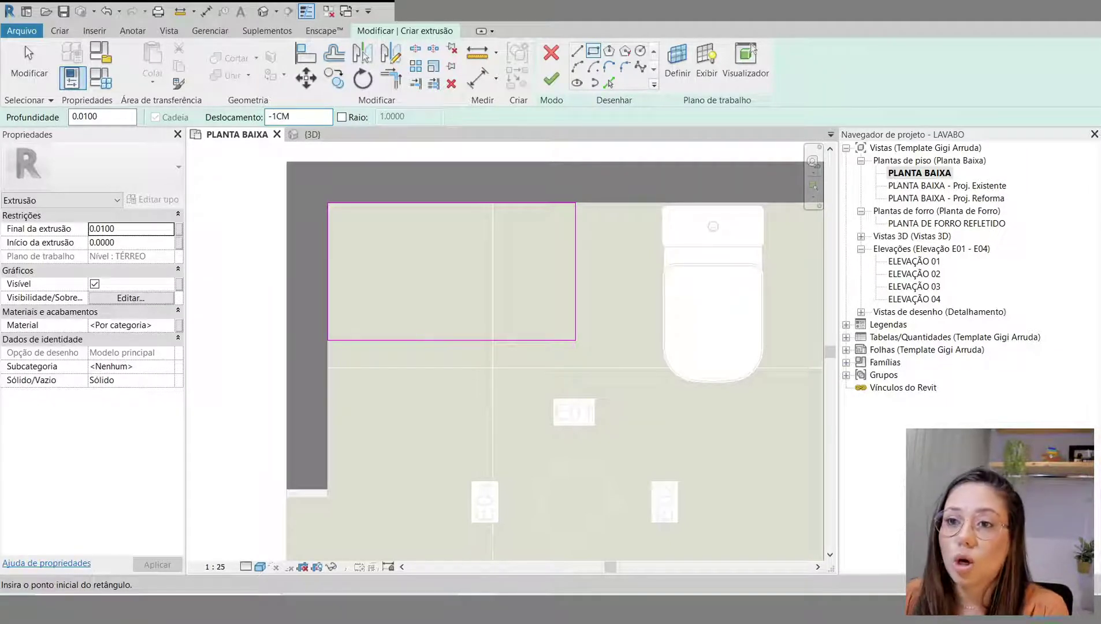
key("Return")
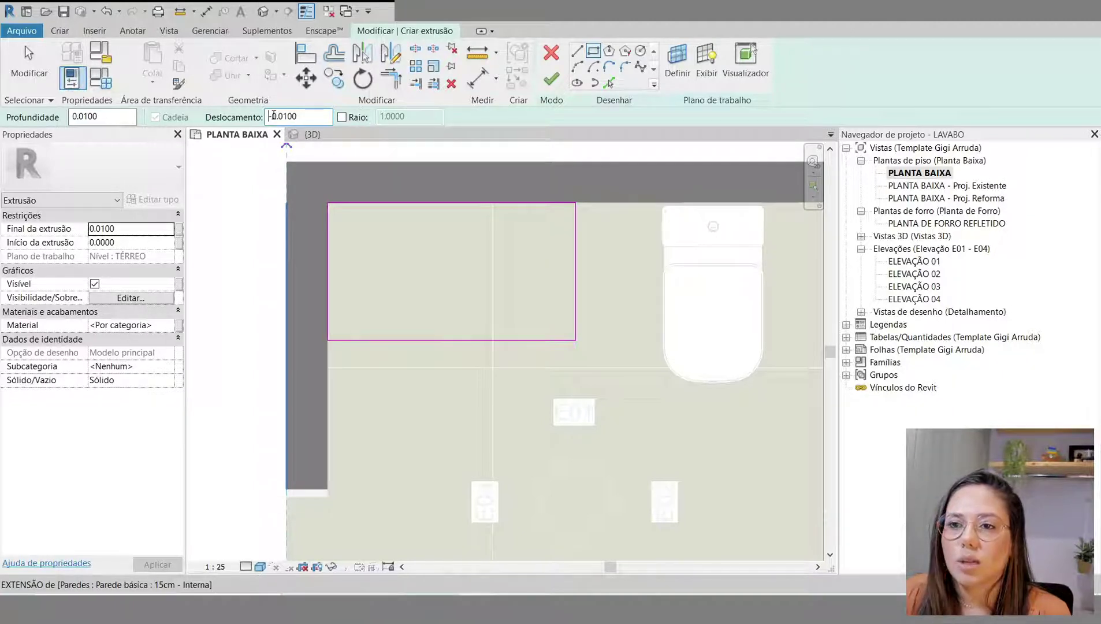
left_click(301, 114)
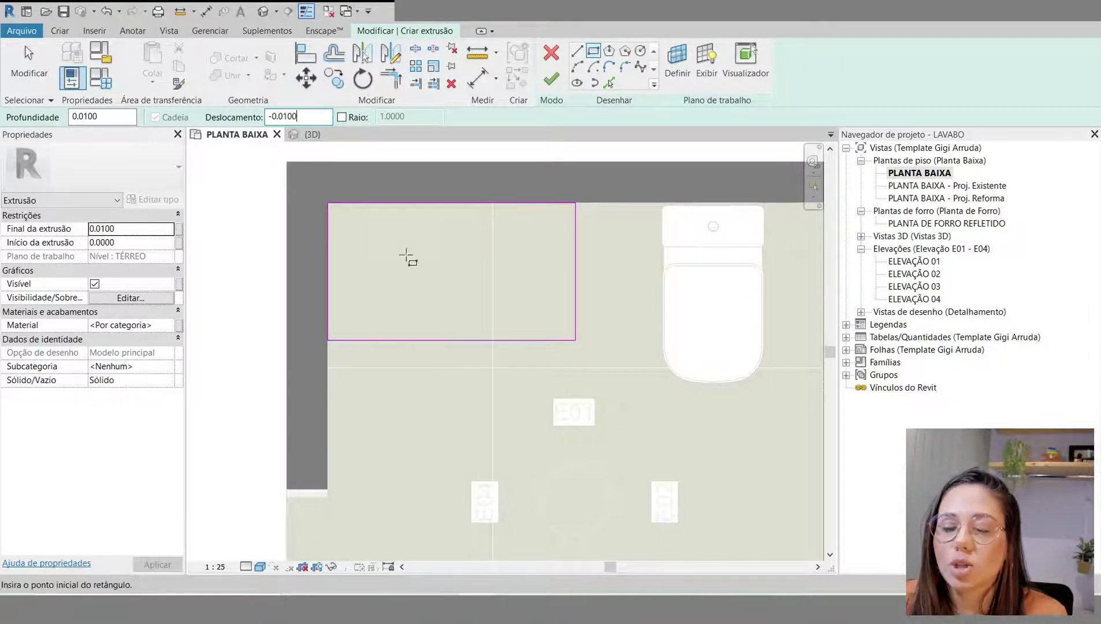
left_click(575, 340)
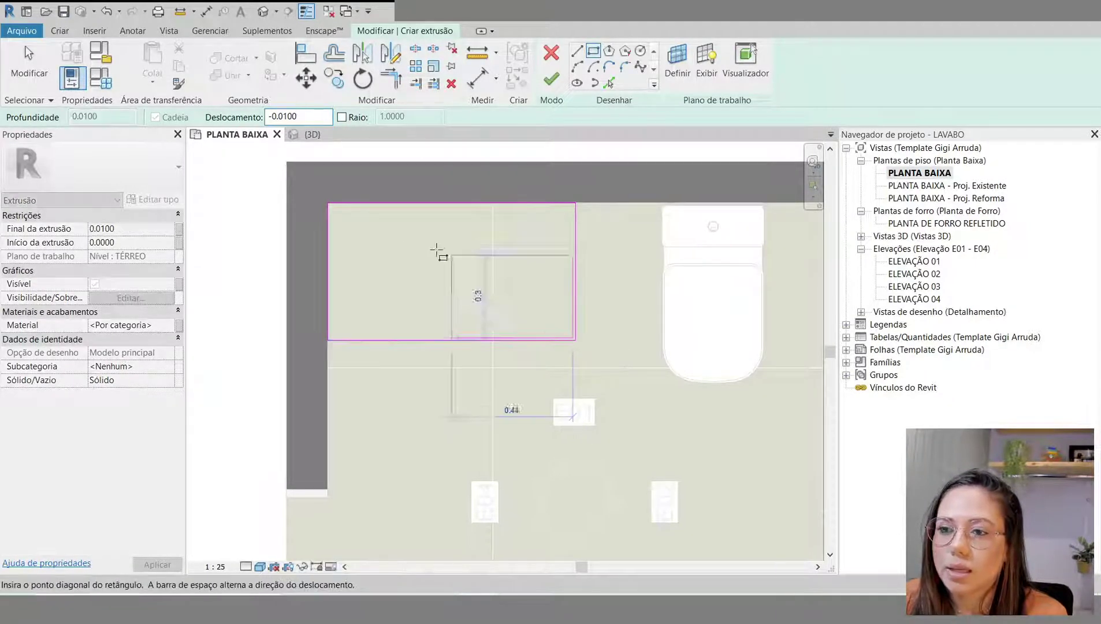
left_click(327, 204)
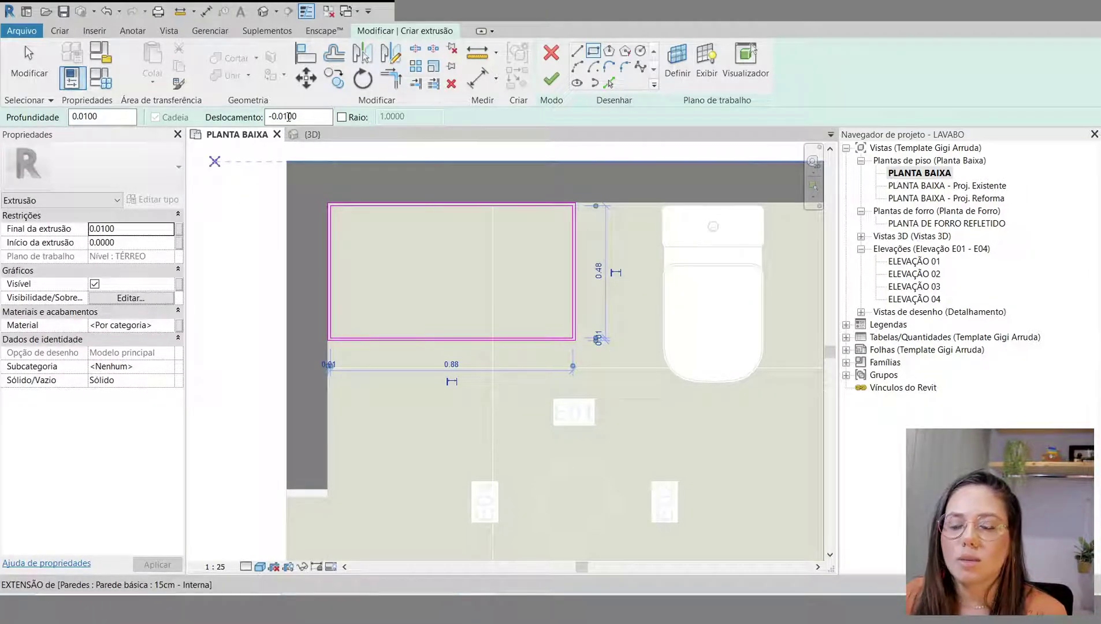
Step: Examine the spacing between the two rectangles along the wall sides and free sides of the countertop sketch
scroll(440, 315, "up", 3)
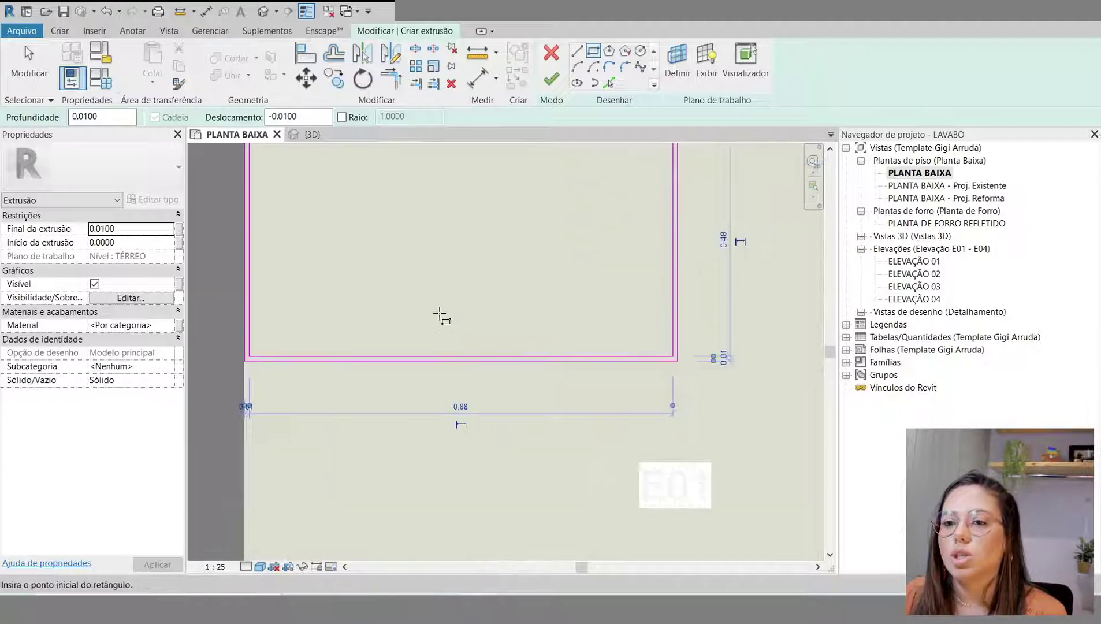
middle_click_drag(437, 265, 442, 344)
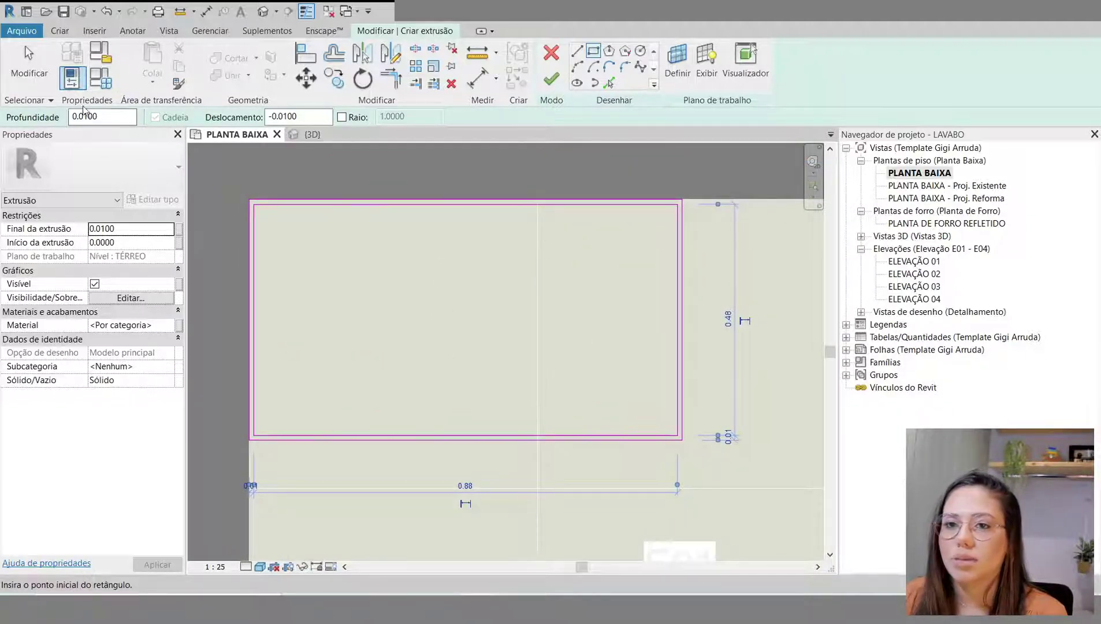
left_click(28, 64)
left_click(611, 205)
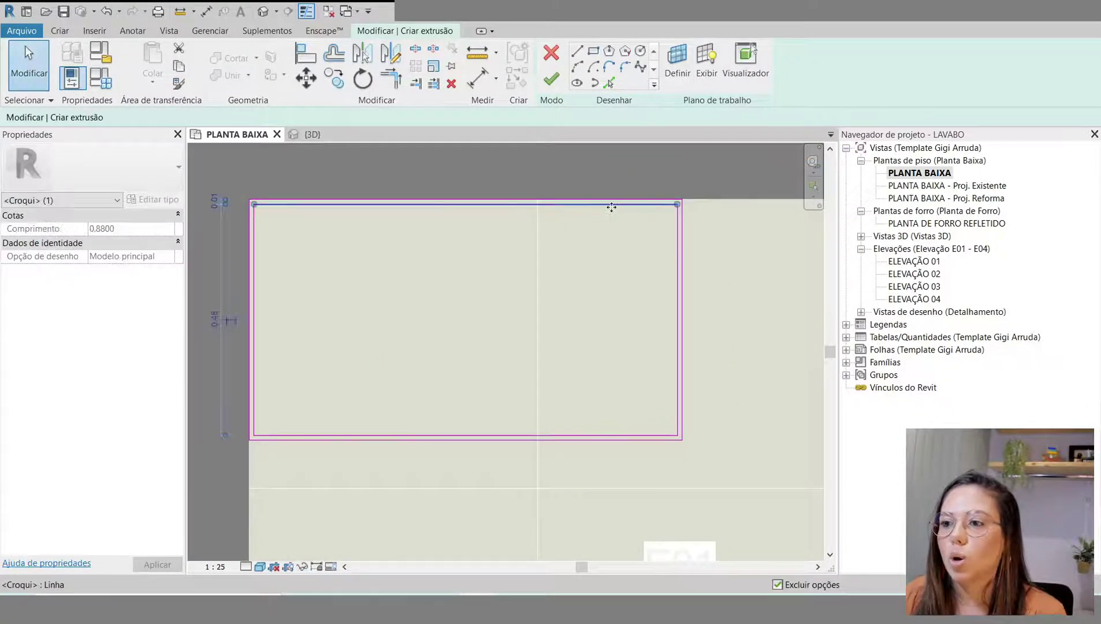
scroll(227, 207, "up", 4)
scroll(290, 183, "down", 2)
scroll(322, 420, "down", 1)
middle_click_drag(440, 392, 414, 283)
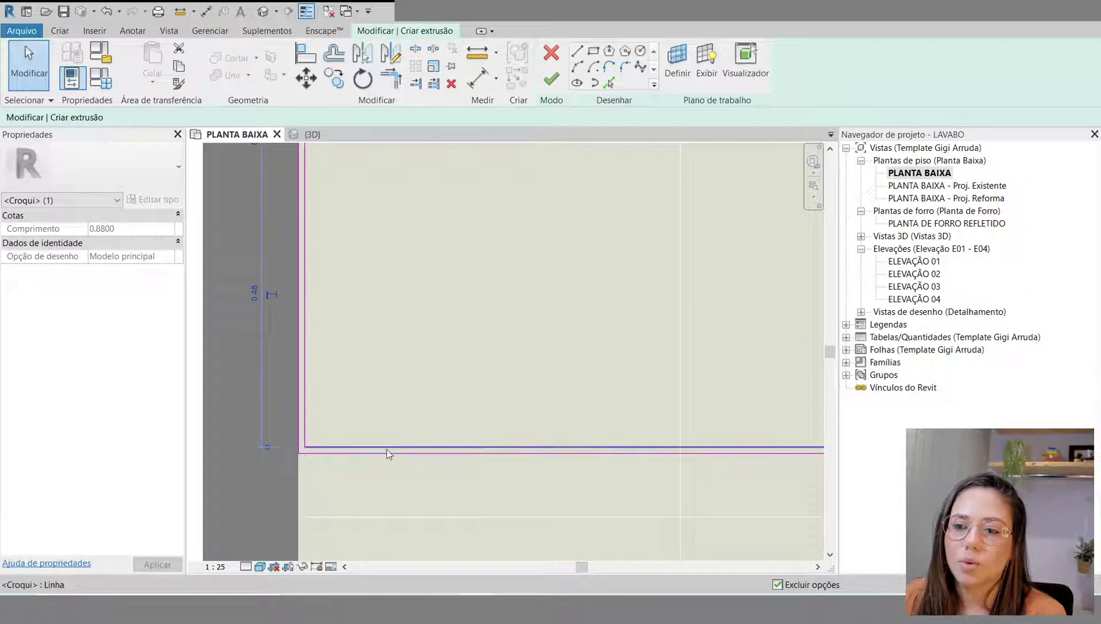
scroll(384, 456, "down", 2)
left_click(451, 368)
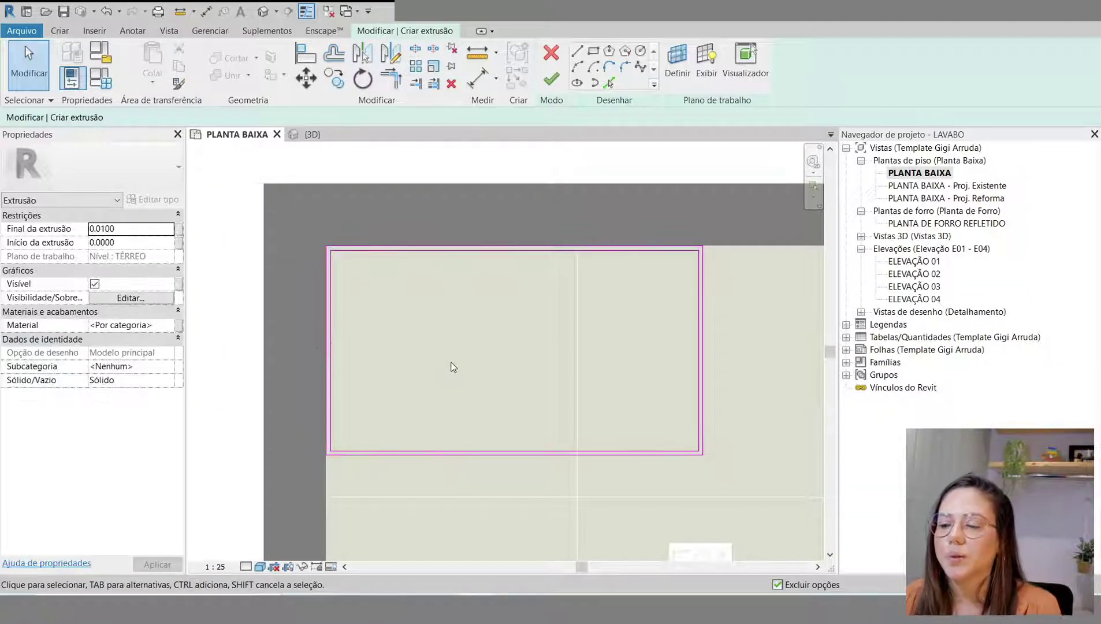
middle_click_drag(639, 388, 634, 390)
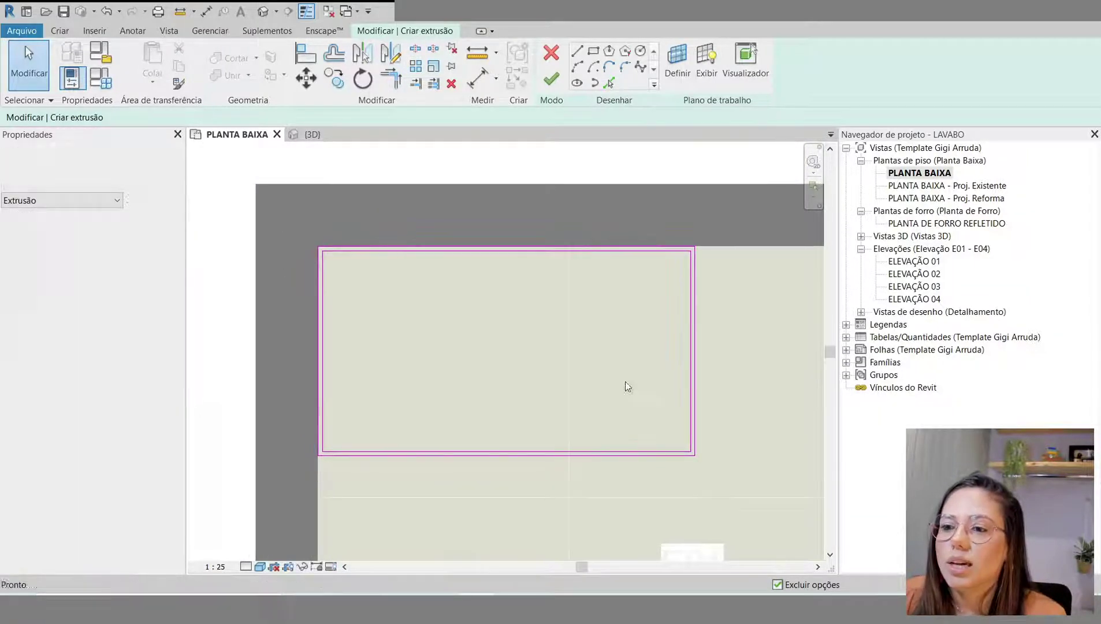
scroll(359, 361, "up", 2)
scroll(347, 356, "down", 2)
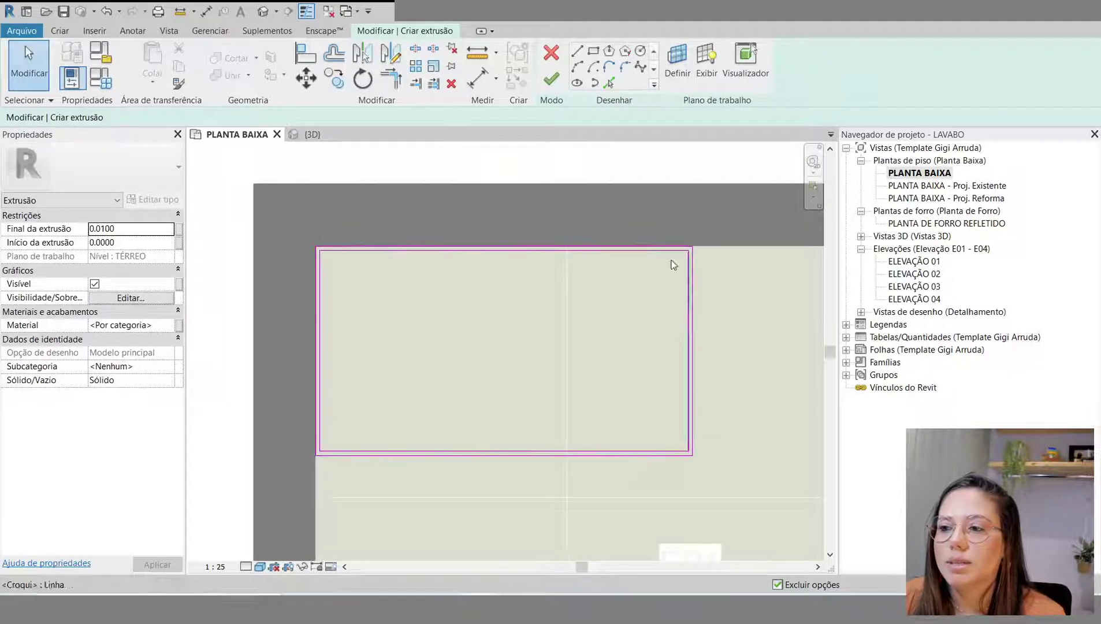
scroll(528, 276, "up", 1)
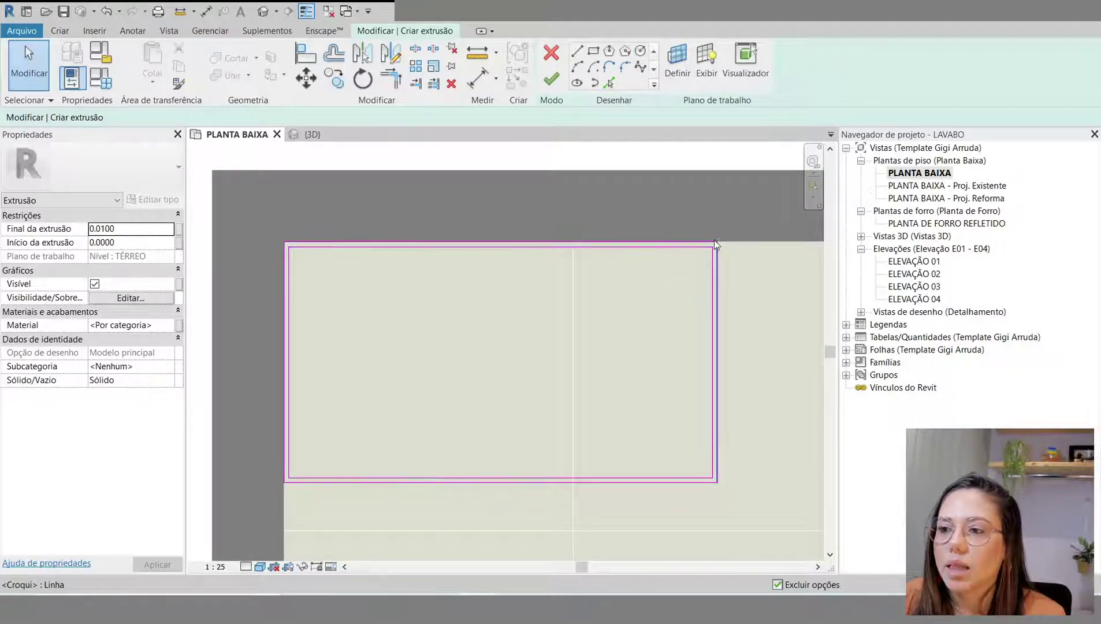
Step: Delete the inner rectangle's two lines that run along the upper and left walls
left_click_drag(431, 217, 223, 341)
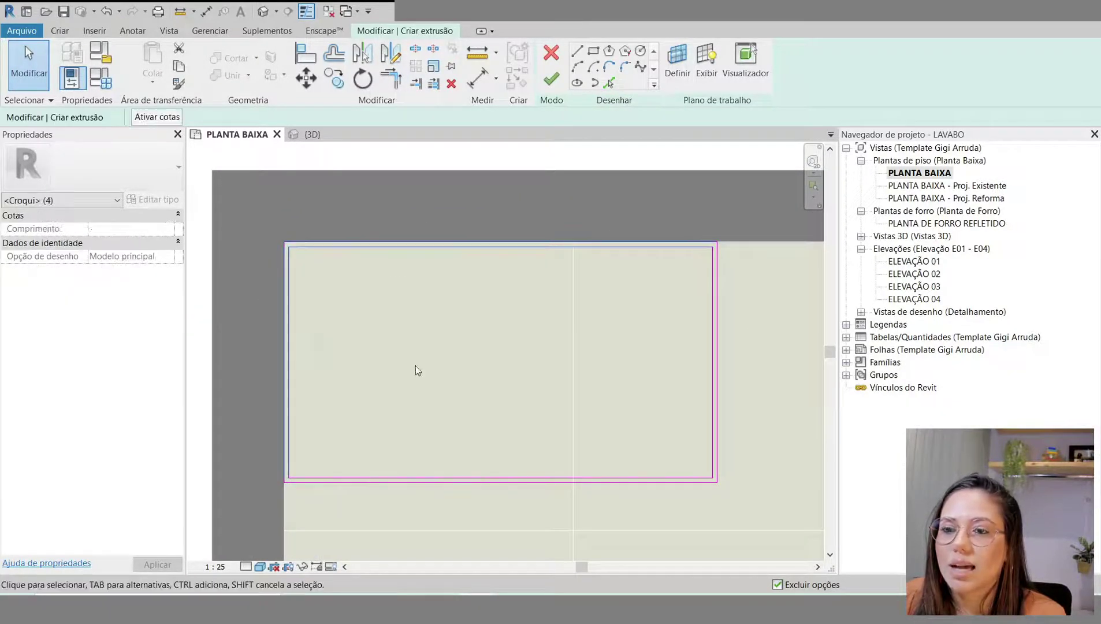
left_click(471, 358)
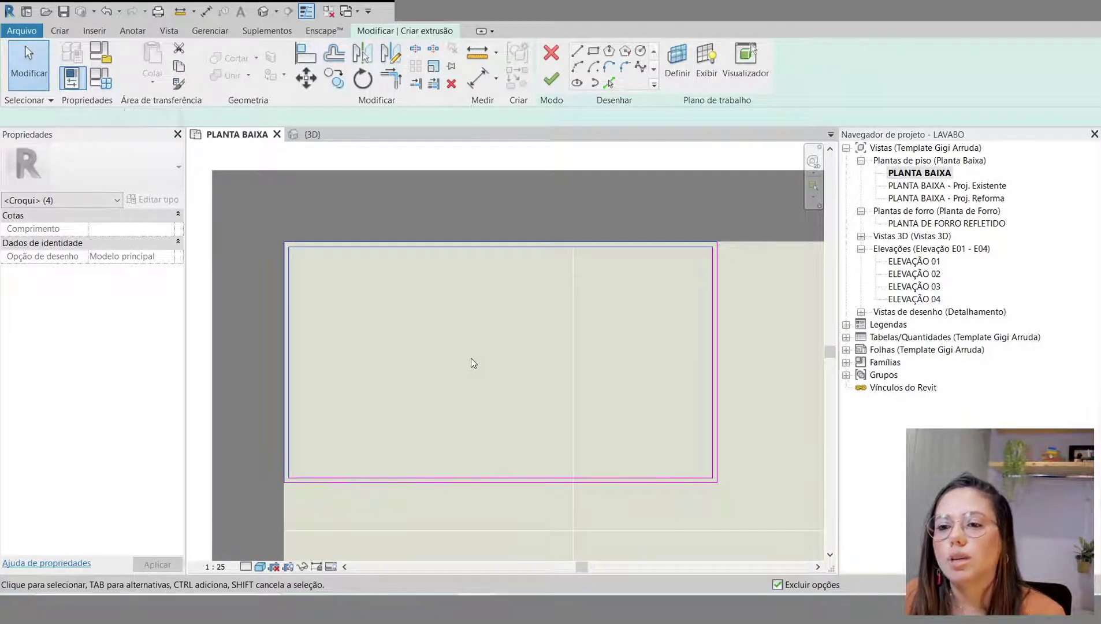
left_click(315, 249)
key("Delete")
left_click(291, 270)
key("Delete")
left_click(613, 441)
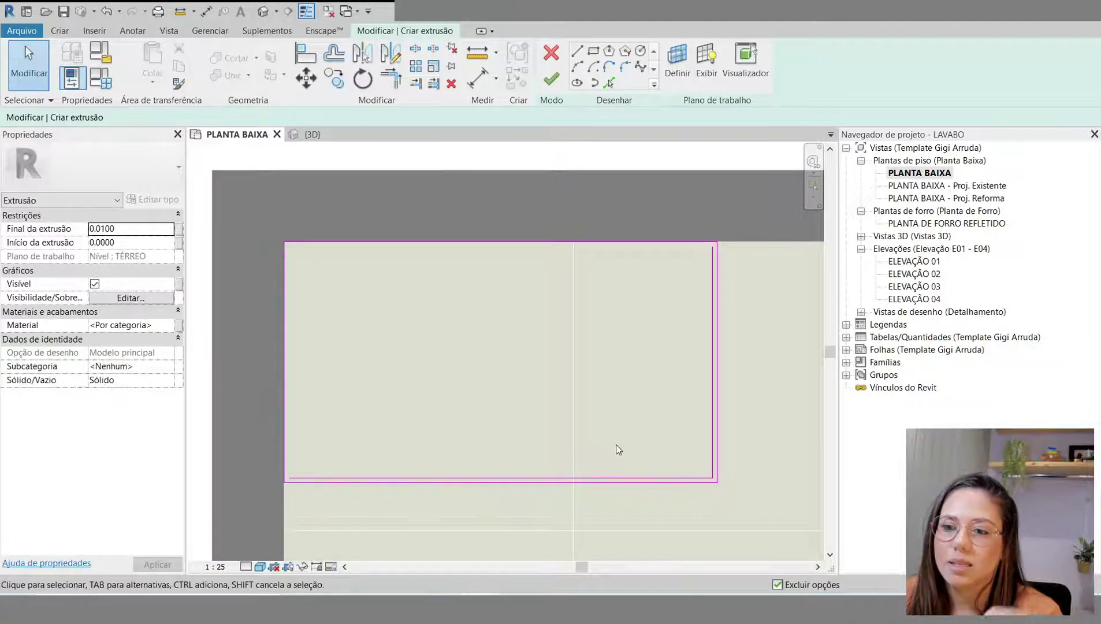
Step: Extend the inner front line to the left wall line with Trim/Extend to Corner, keeping the wall segment between the inner and outer front lines
left_click_drag(319, 210, 222, 329)
left_click(419, 385)
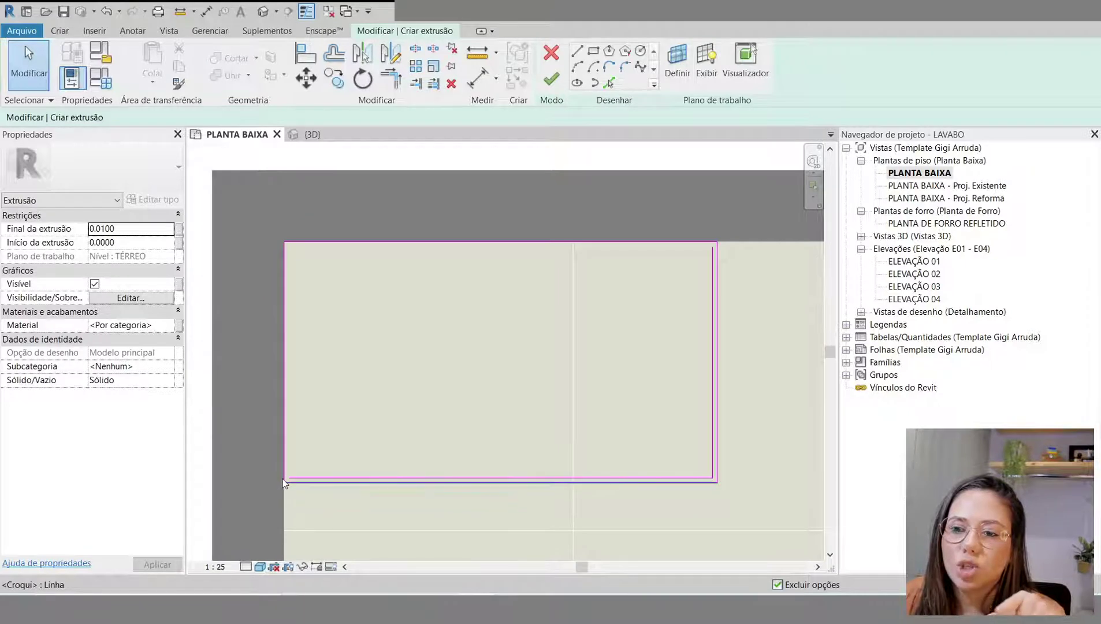
scroll(288, 489, "up", 5)
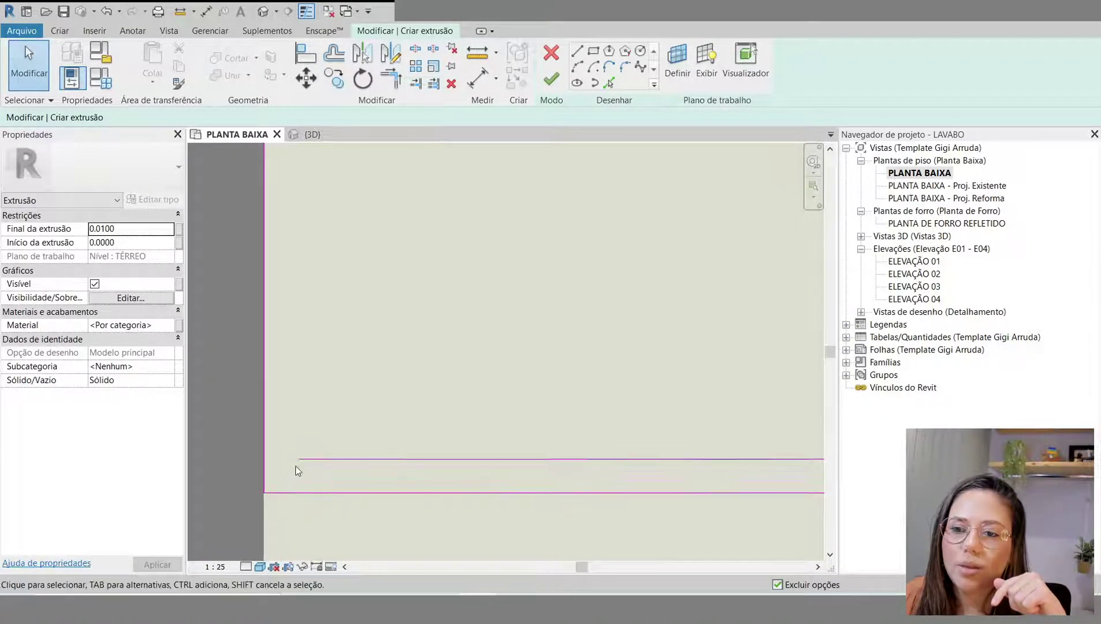
left_click(307, 461)
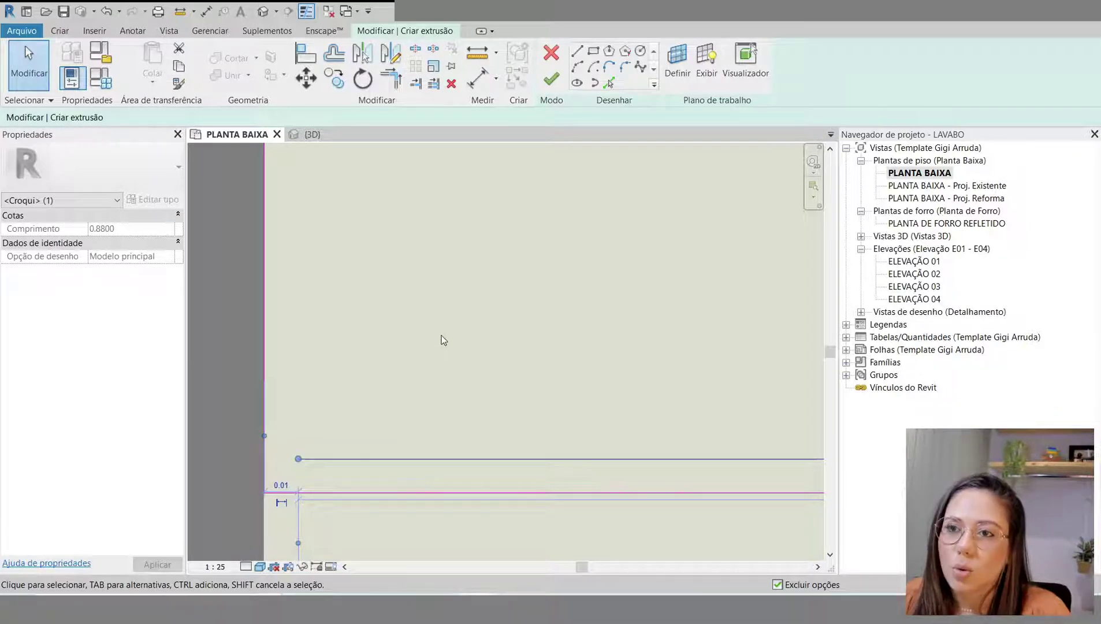
key("Escape")
left_click(391, 80)
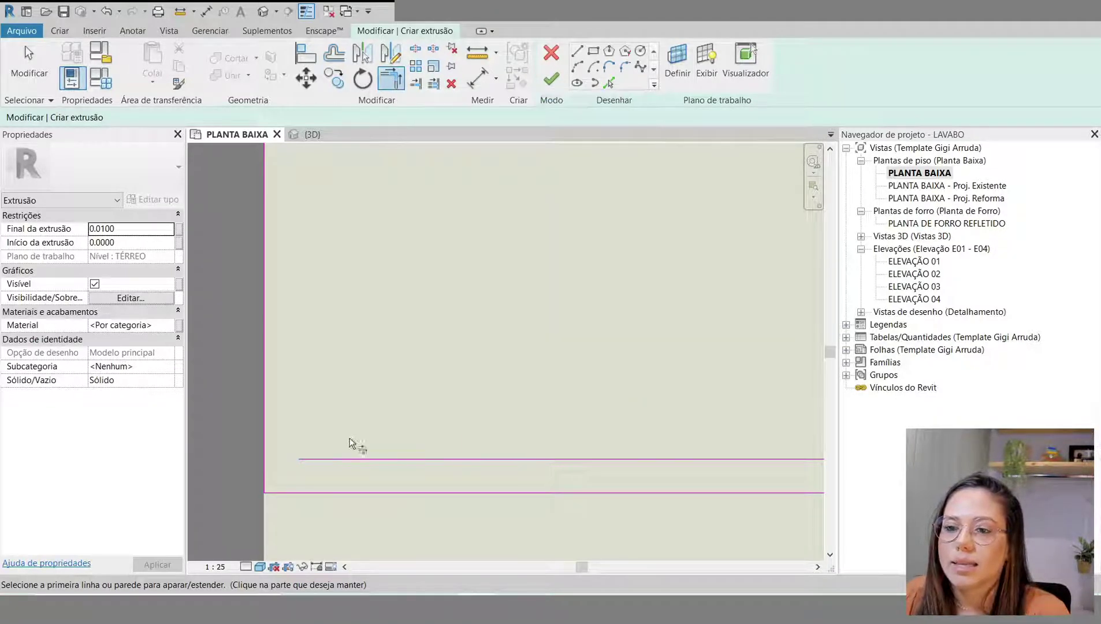
left_click(342, 457)
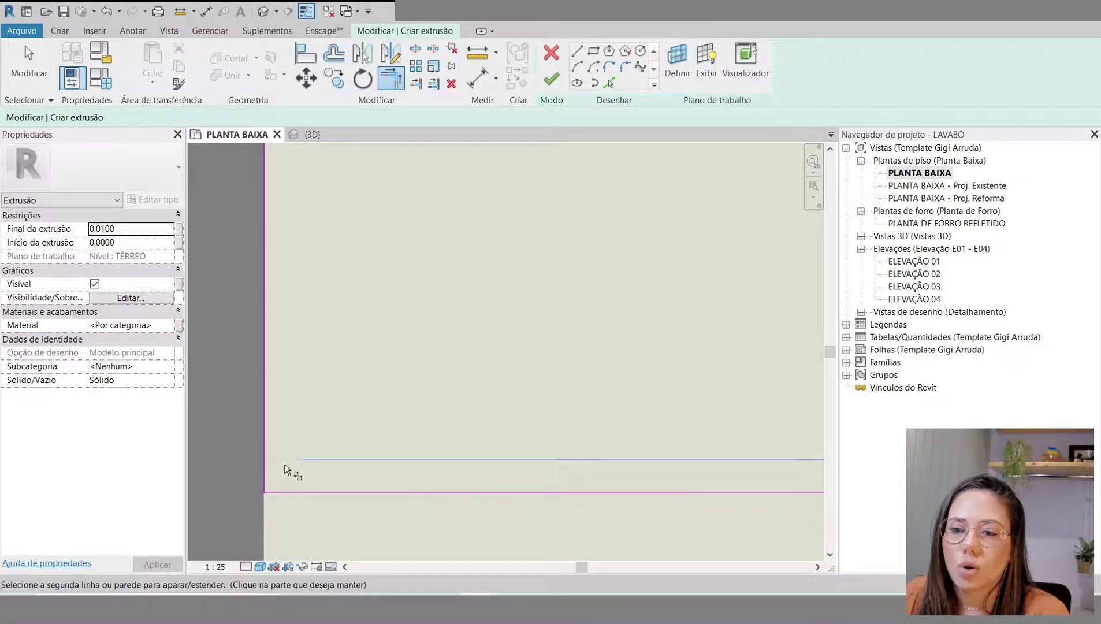
left_click(265, 480)
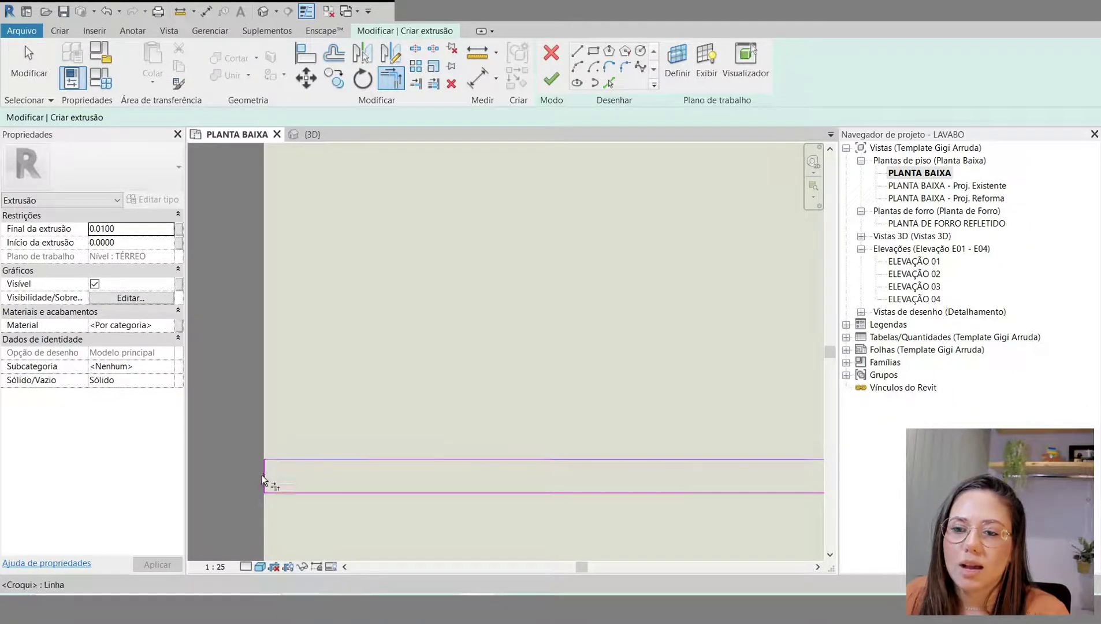
Step: Trim the inner short side to the upper wall line, keeping only the segment between the inner and outer lines to close an L-shaped profile
scroll(269, 479, "down", 5)
scroll(326, 481, "up", 5)
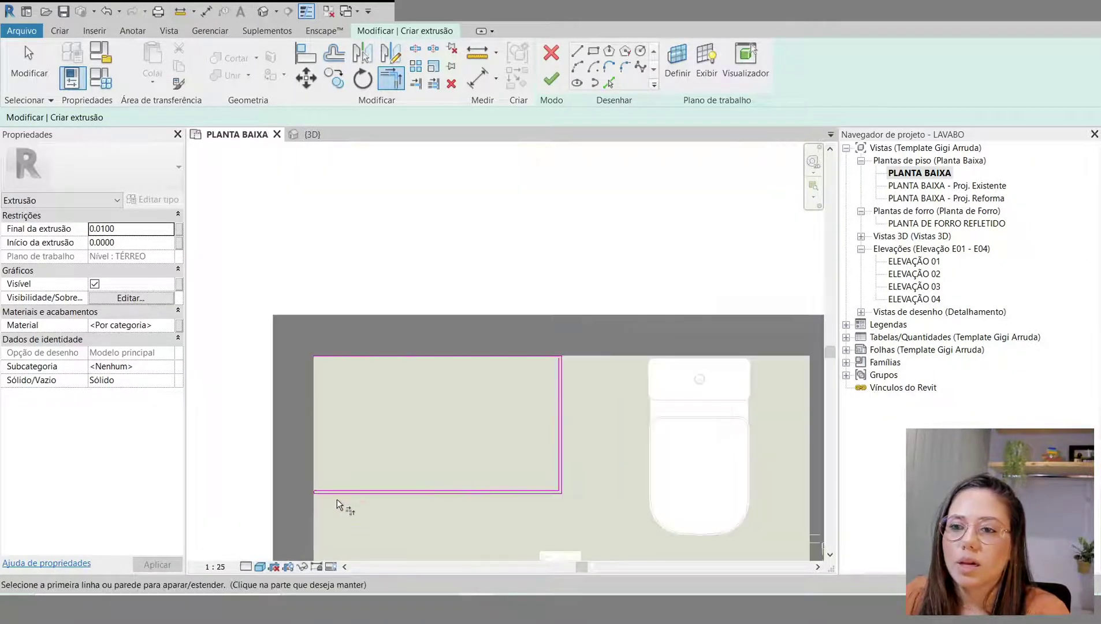
scroll(577, 390, "up", 3)
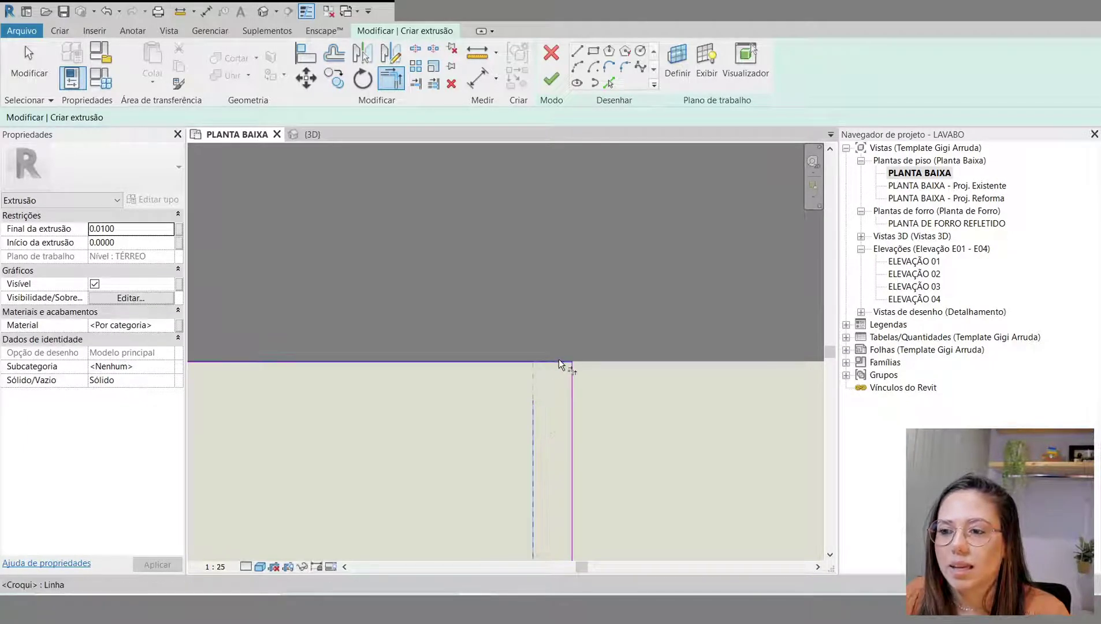
left_click(464, 361)
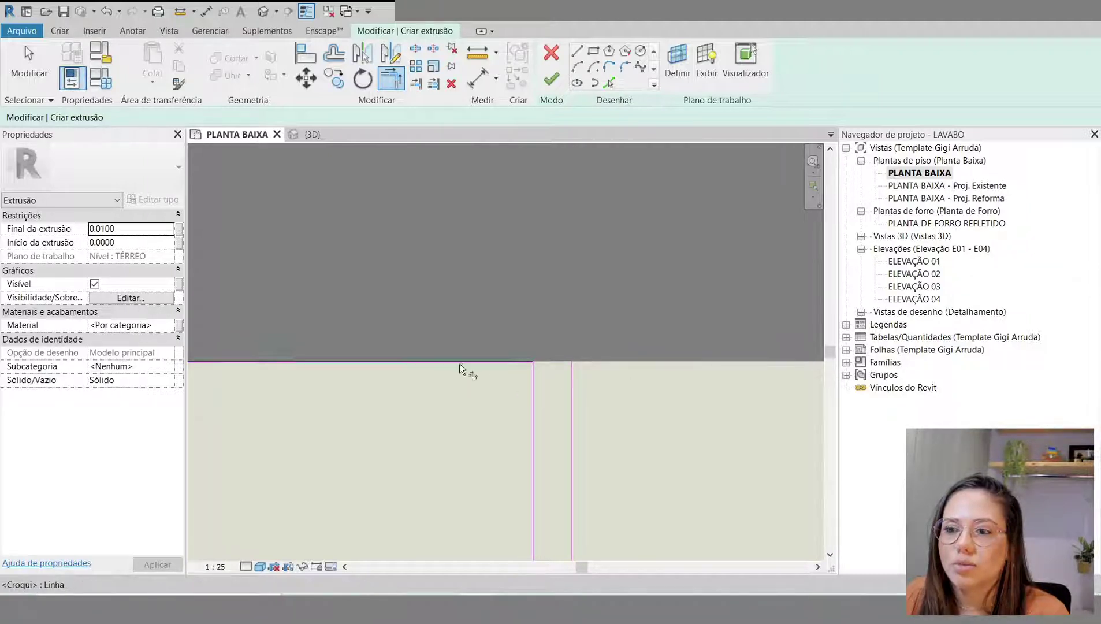
key("ctrl+z")
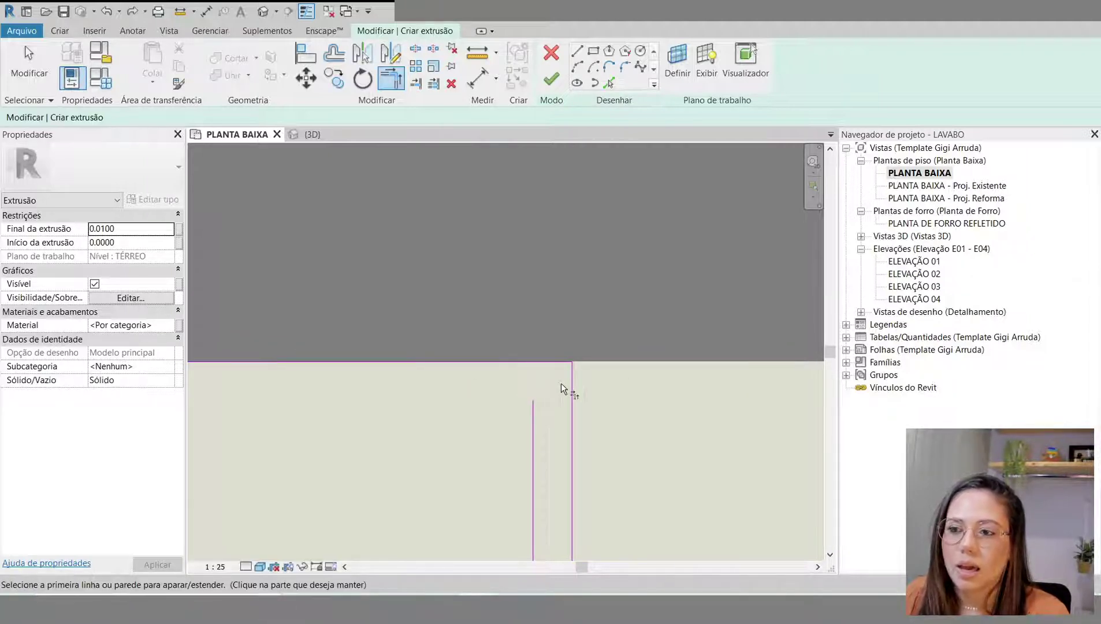
left_click(533, 428)
left_click(547, 361)
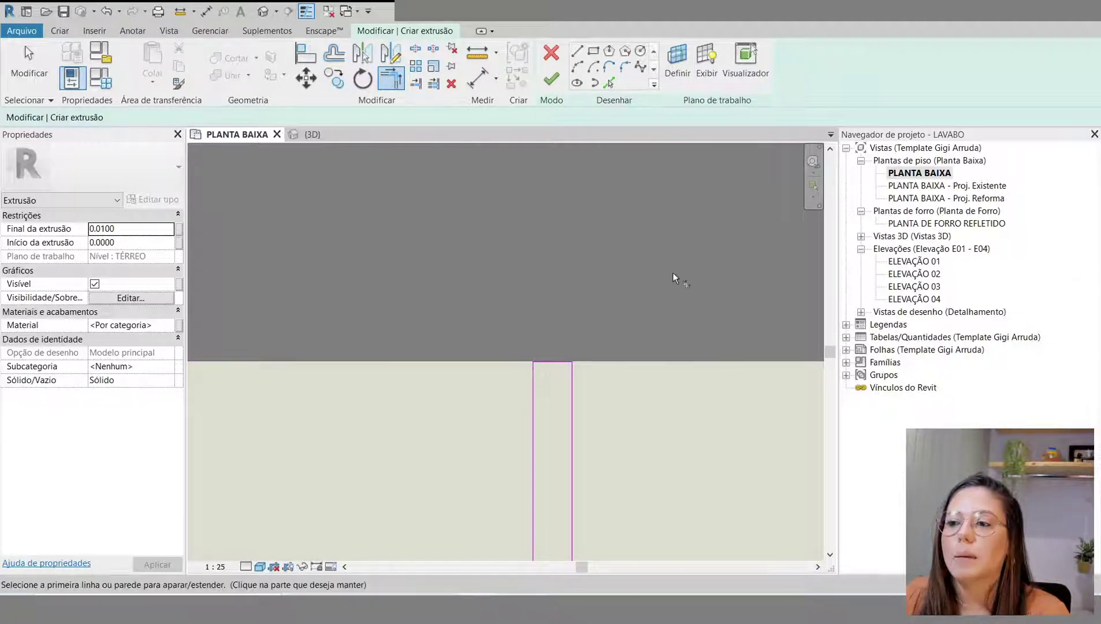
scroll(672, 272, "down", 5)
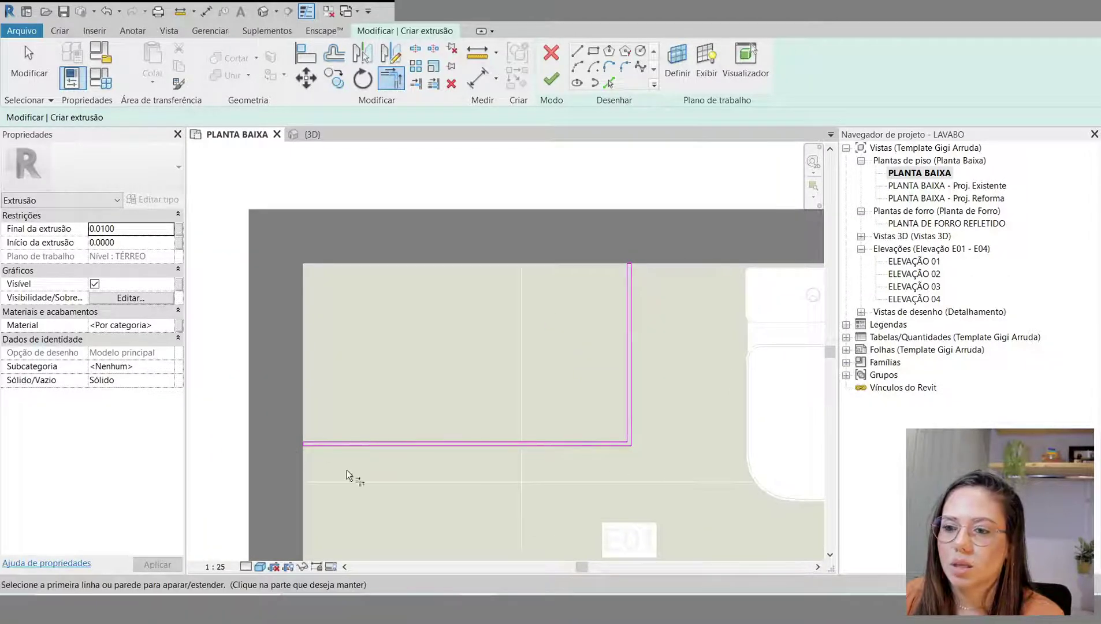
left_click(28, 64)
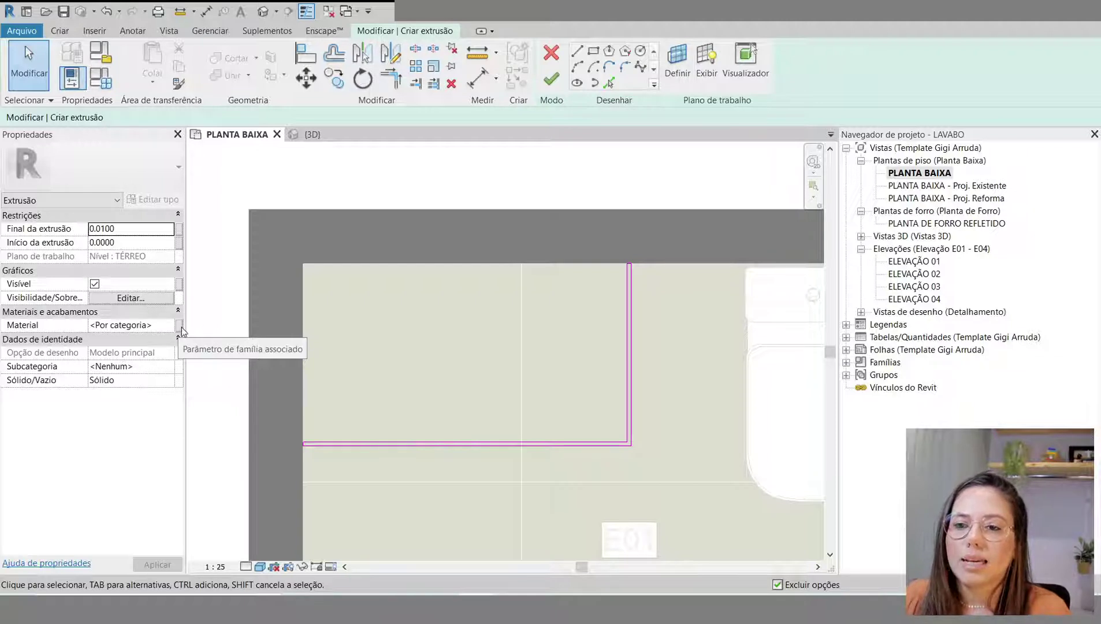
Step: Associate the extrusion's material with a new type-based family parameter named MATERIAL
left_click(156, 326)
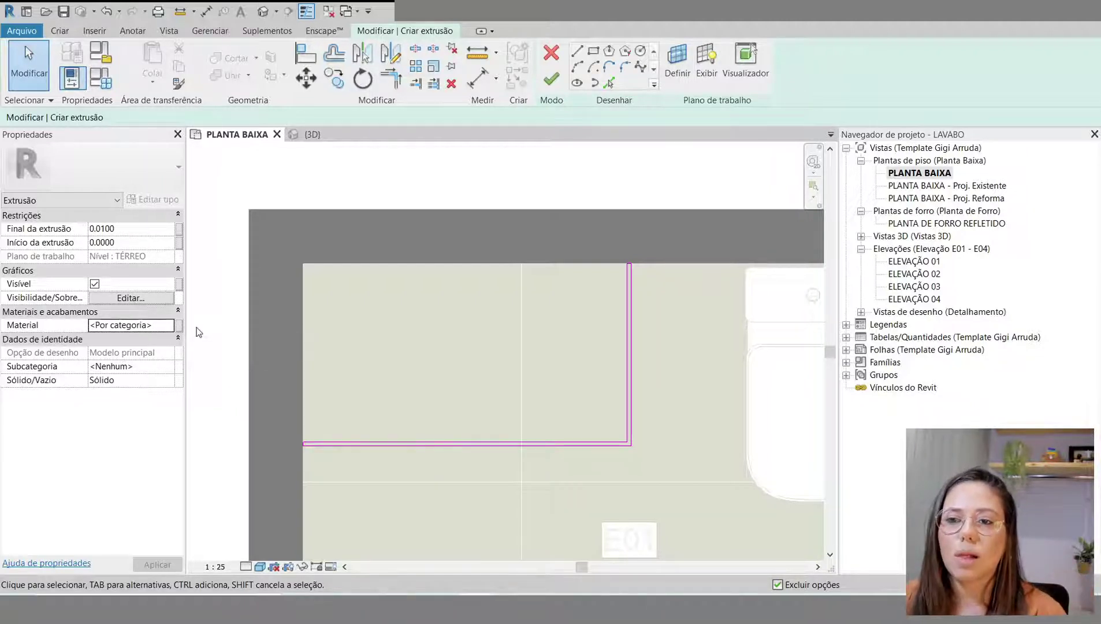
left_click(181, 325)
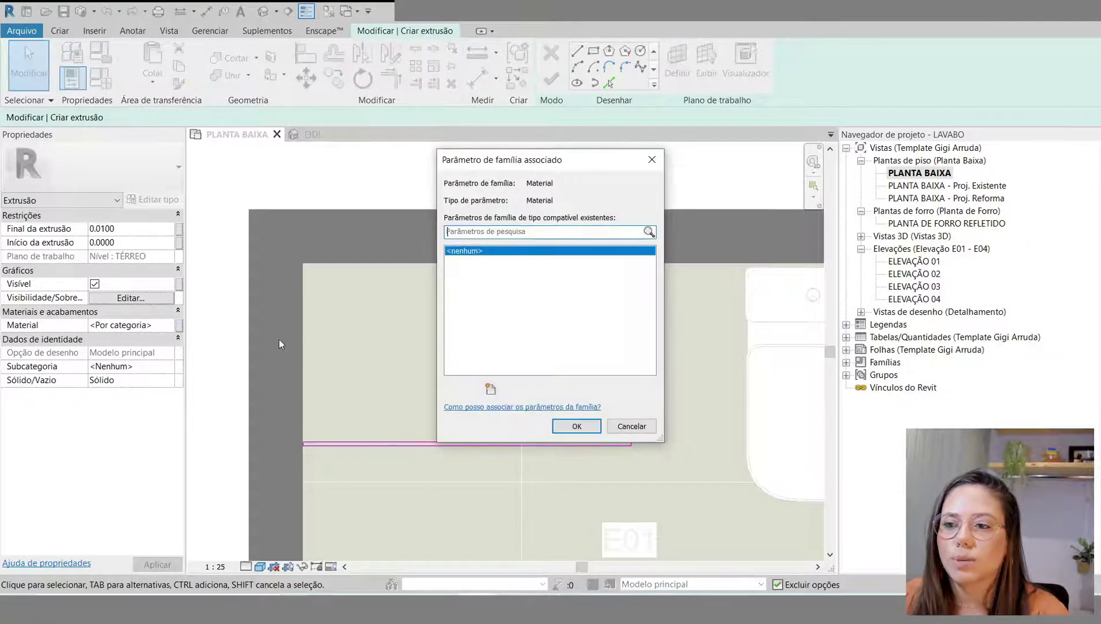
left_click(491, 390)
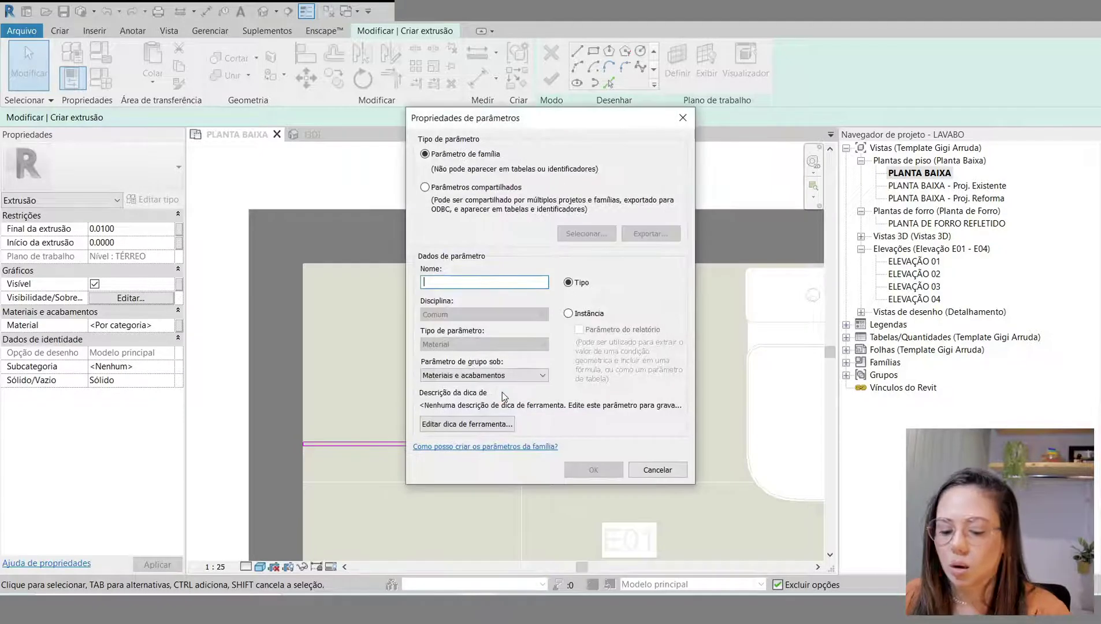
type("MATERIAL")
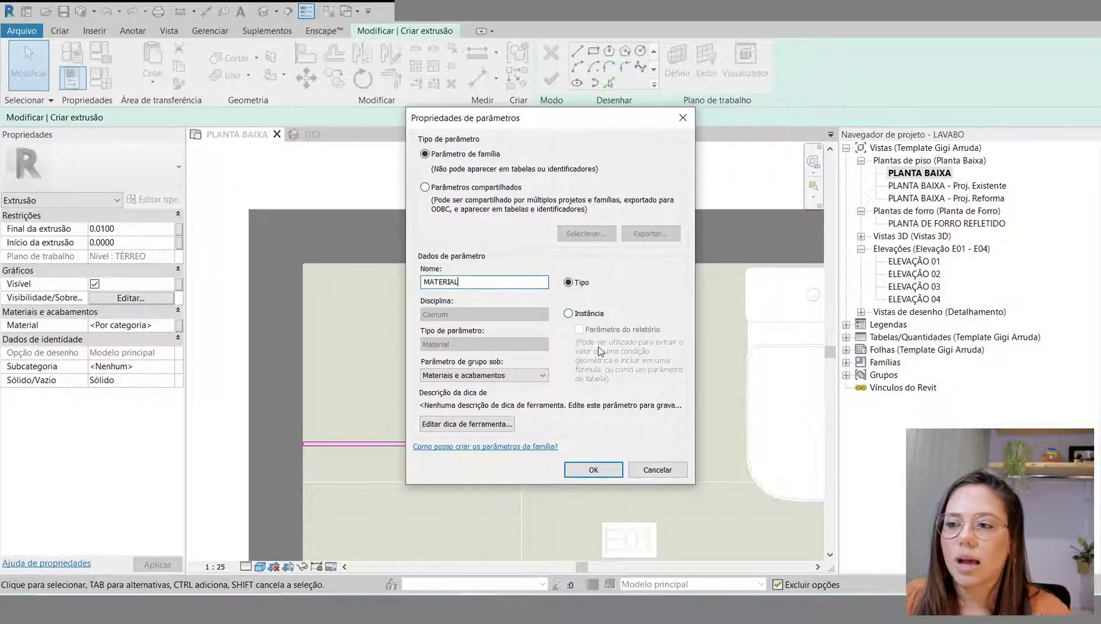
left_click(587, 470)
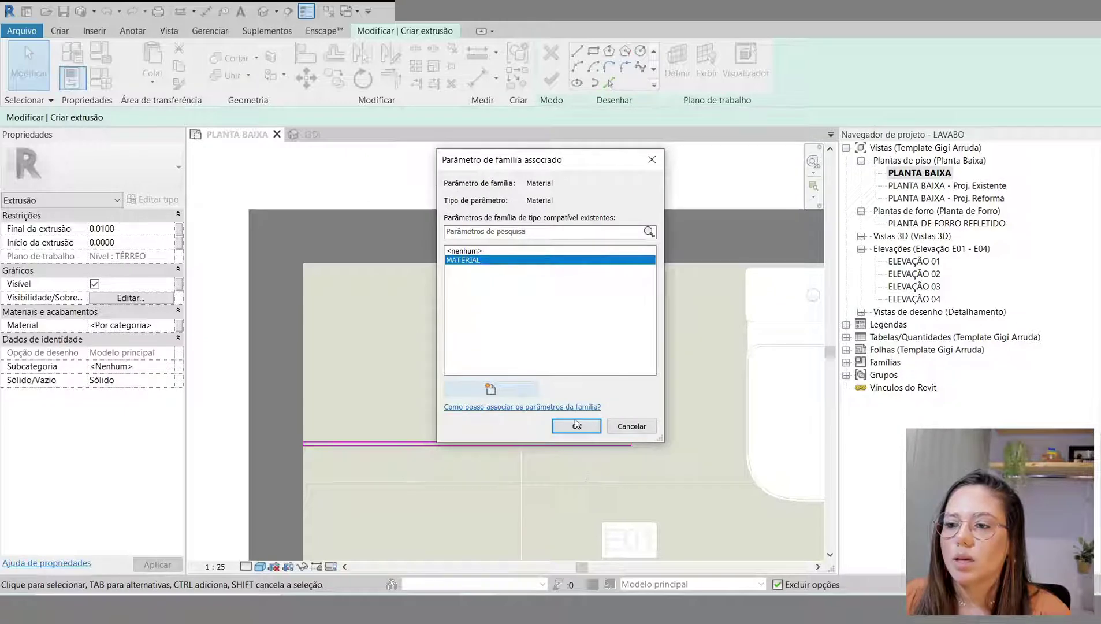
left_click(576, 426)
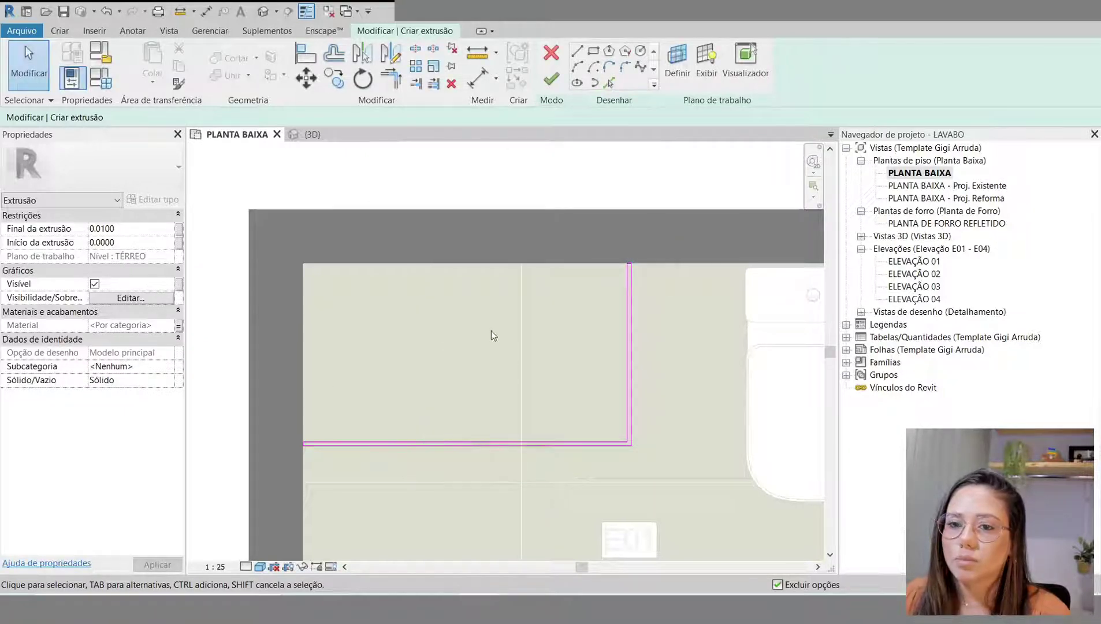
Step: Set the end height of the L-shaped apron extrusion to 0.9 m
middle_click_drag(525, 364, 509, 338)
left_click(127, 229)
double_click(127, 229)
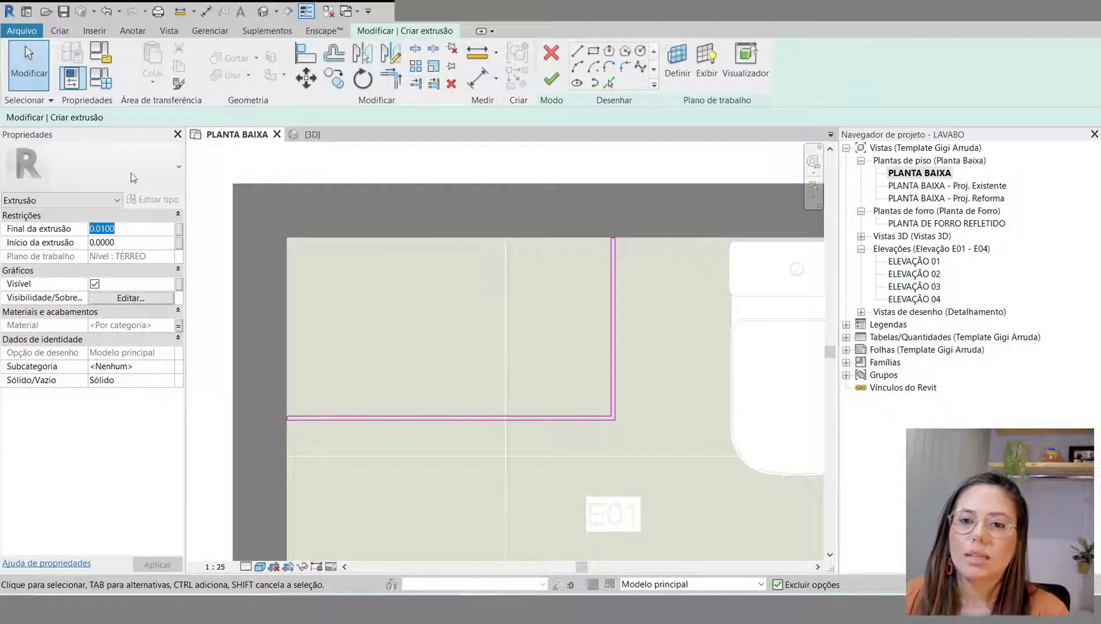
key("Return")
left_click(126, 227)
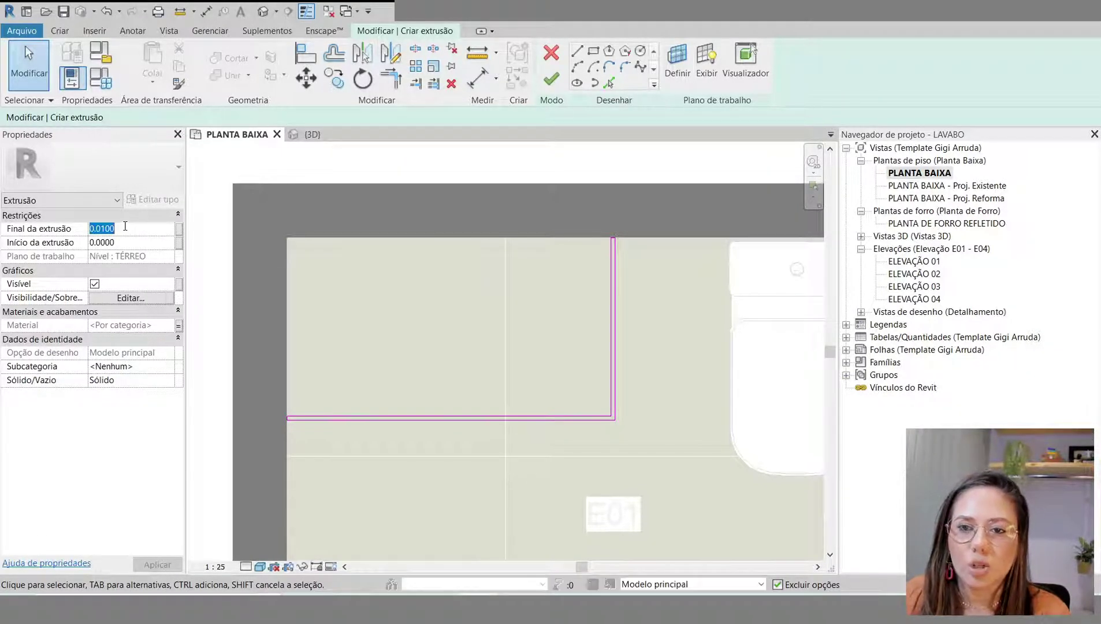
type("0.9")
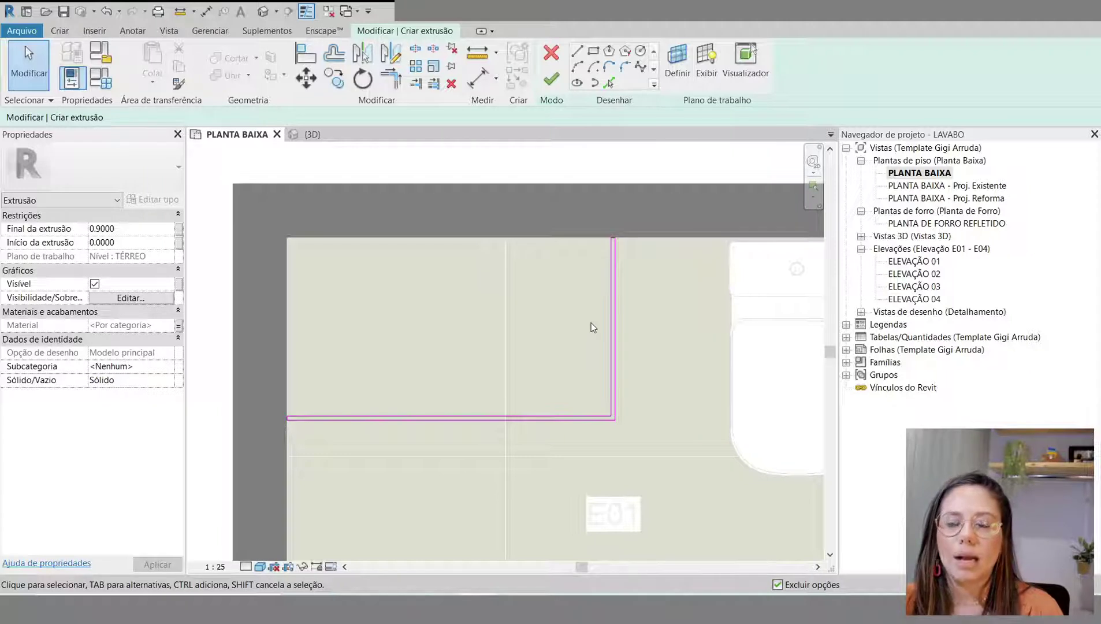
Step: Set the apron extrusion's start height with the formula =.90-.30
left_click(123, 243)
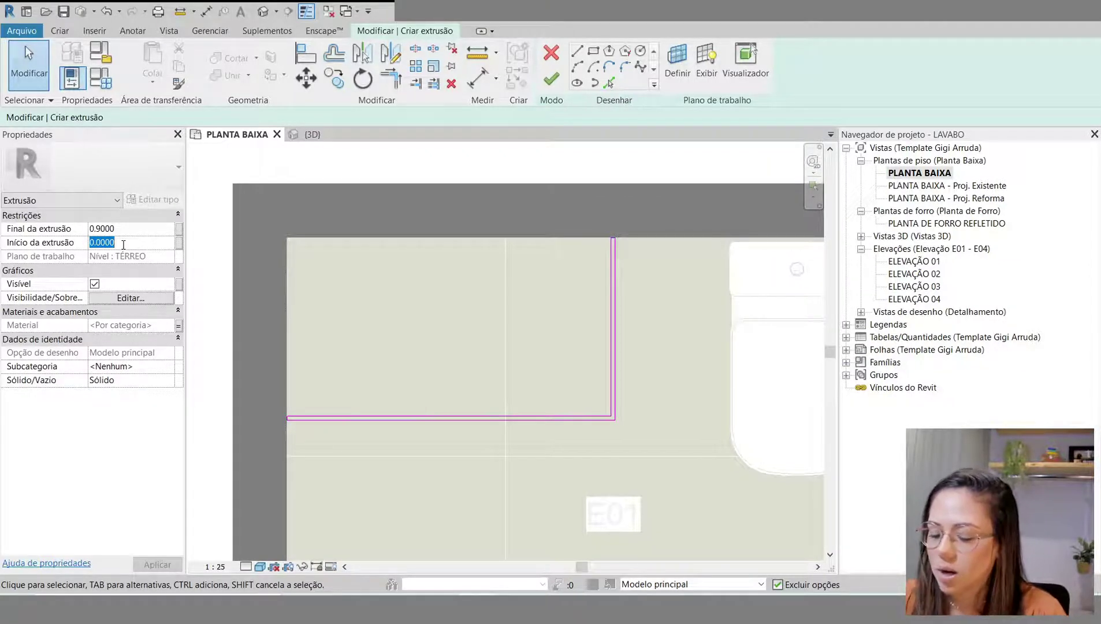
type("=.90-")
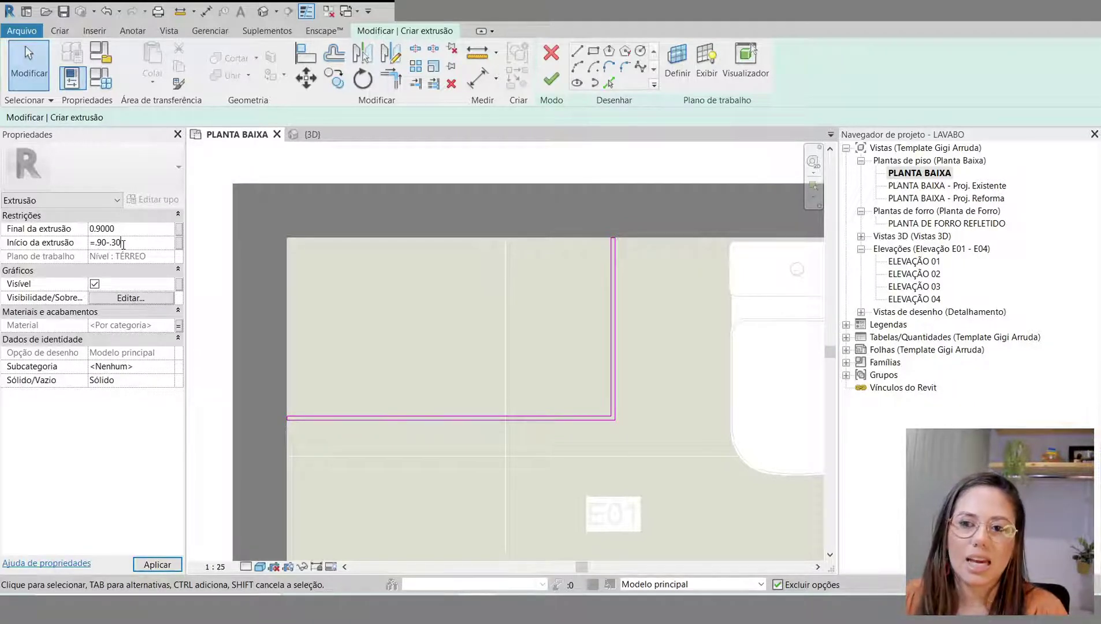
key("Return")
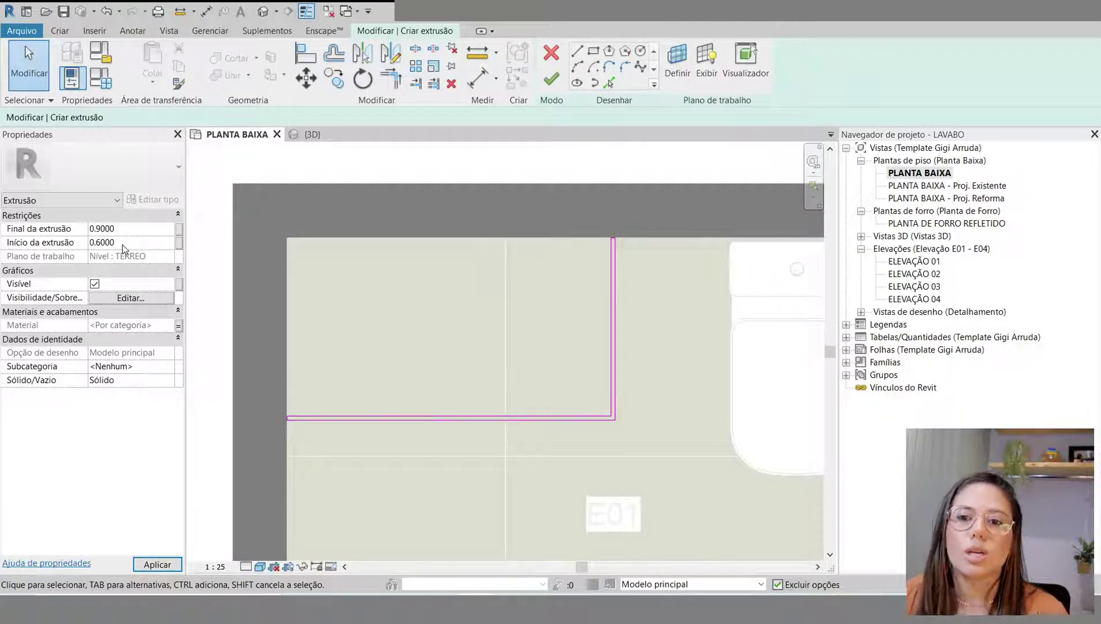
left_click(123, 248)
left_click(132, 228)
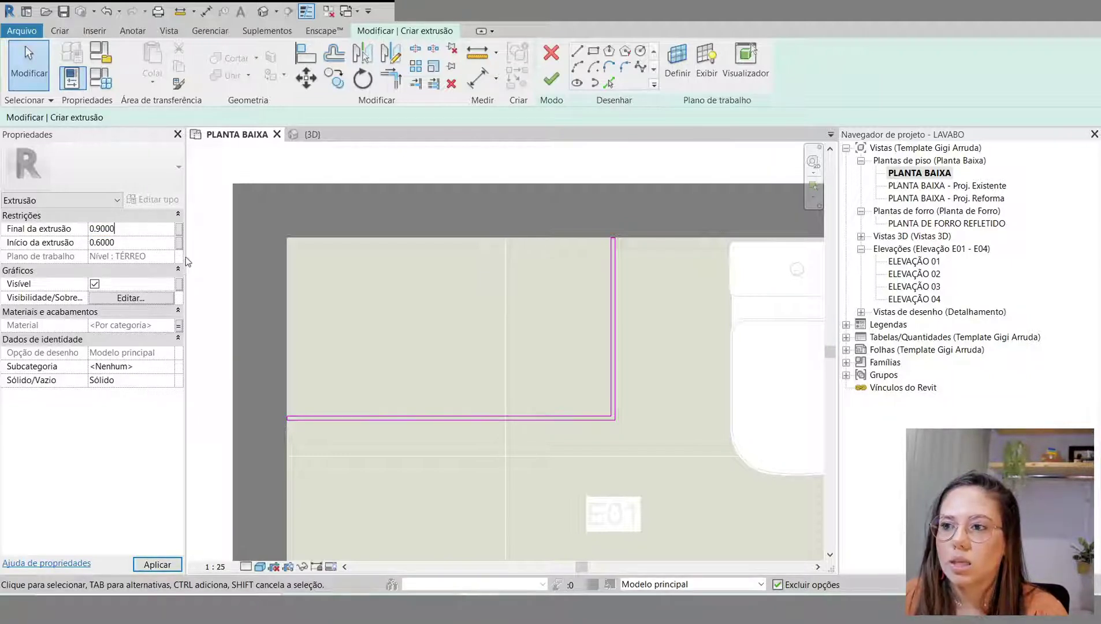
Step: Finish the apron extrusion with its work plane dissociated, and inspect it in the 3D view
left_click(546, 83)
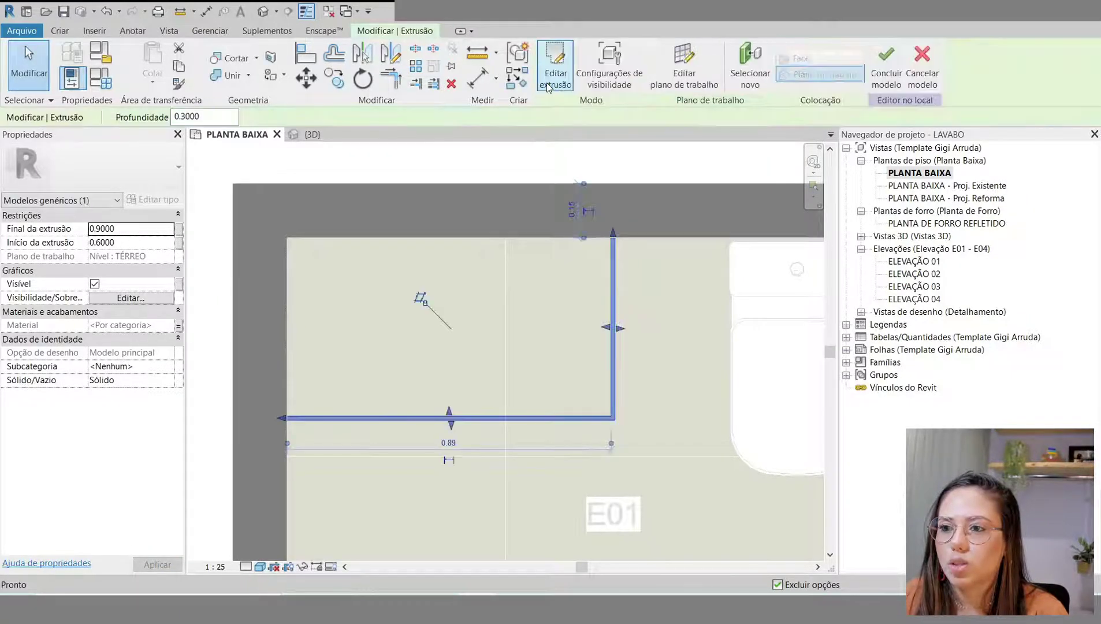
left_click(422, 301)
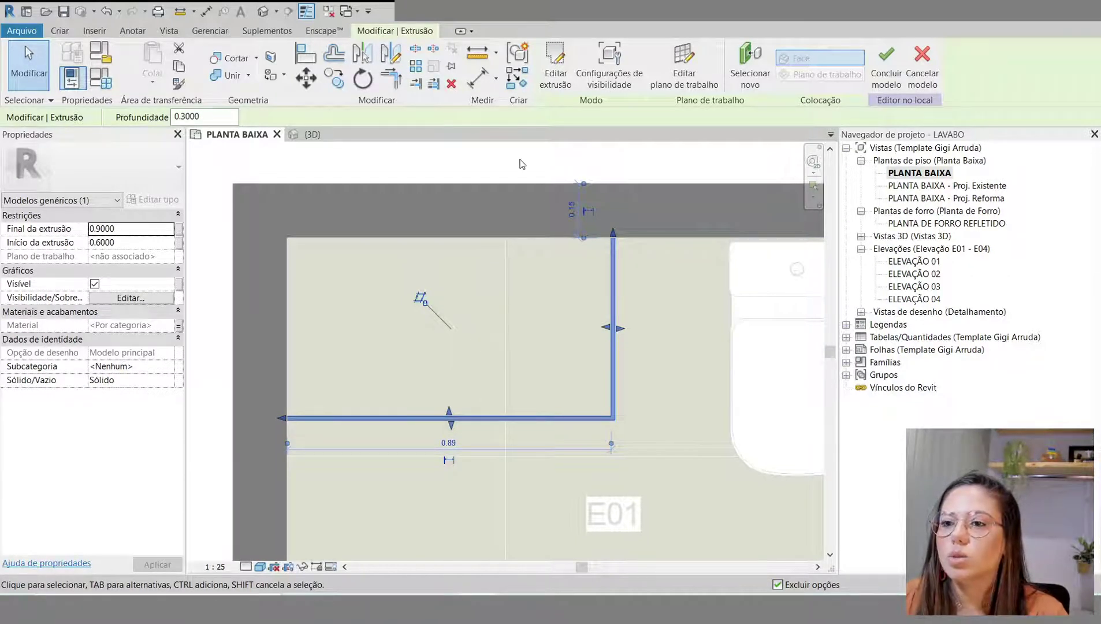
left_click(311, 134)
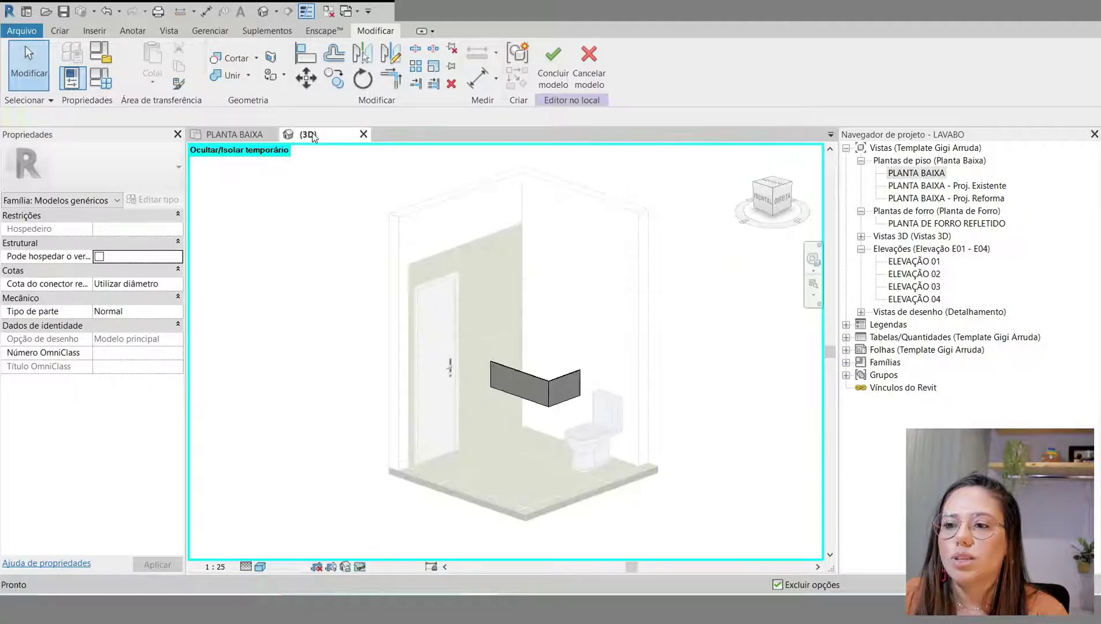
scroll(597, 418, "up", 4)
scroll(601, 419, "down", 1)
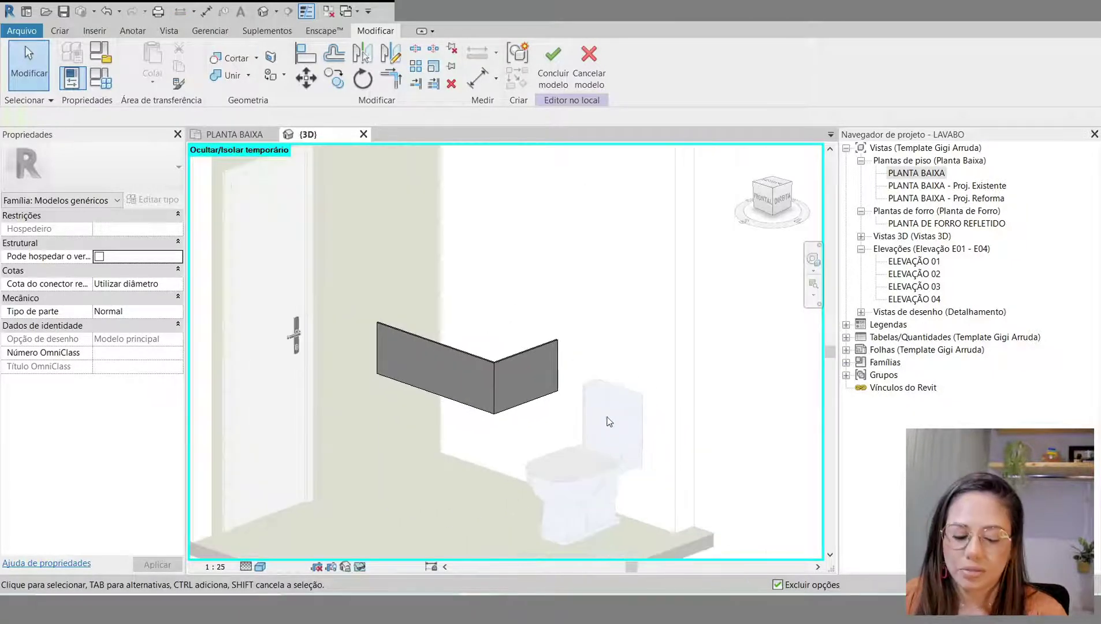
middle_click_drag(605, 419, 434, 352, "shift")
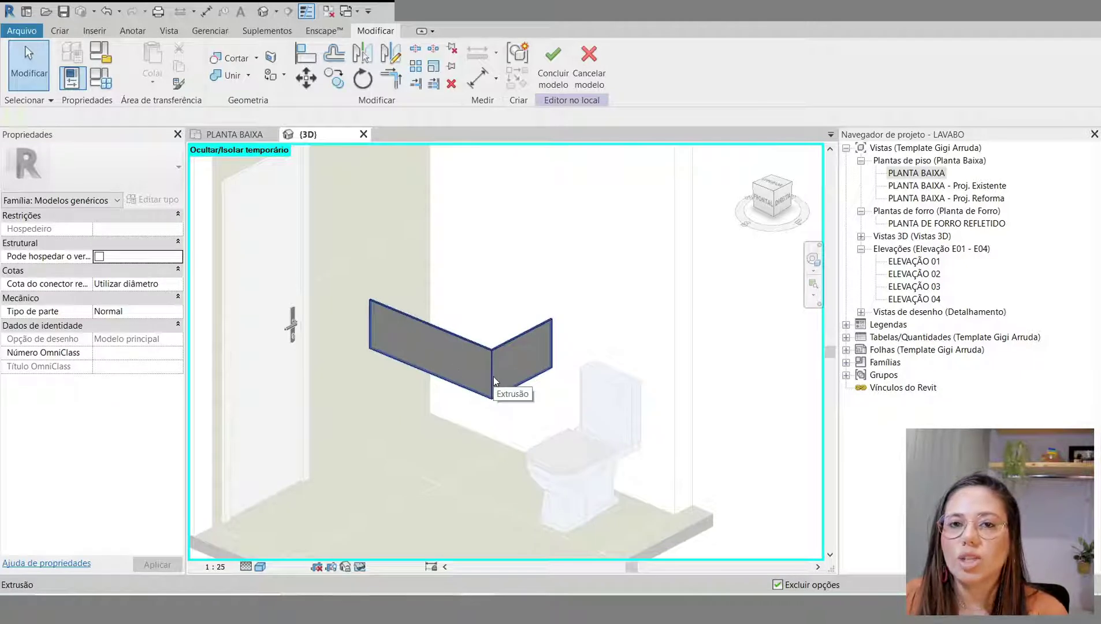
scroll(526, 286, "up", 3)
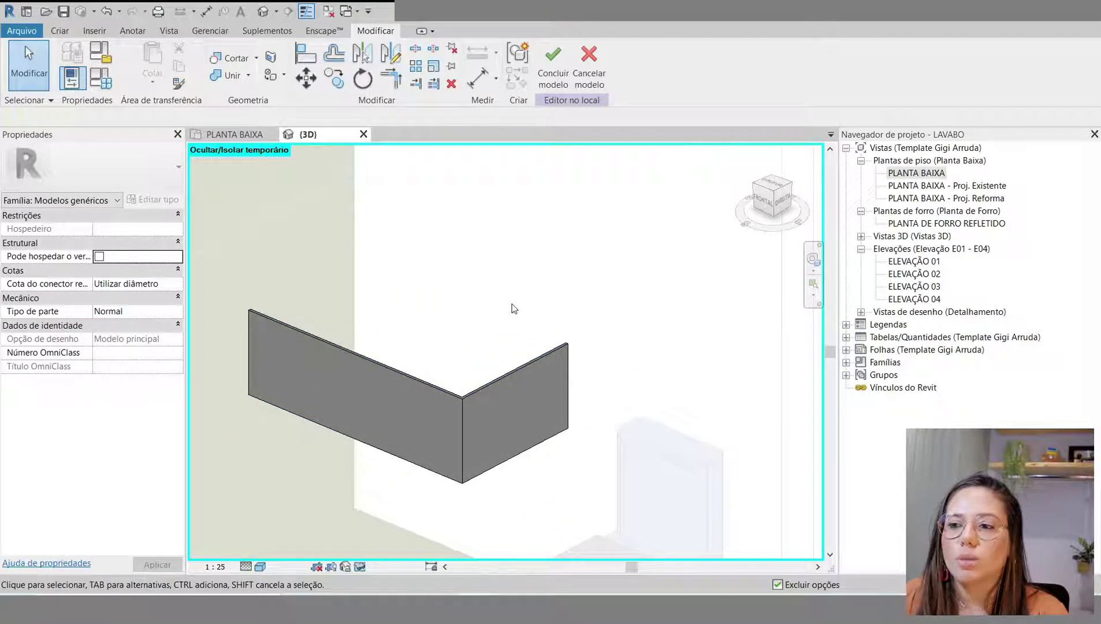
middle_click_drag(515, 309, 577, 362)
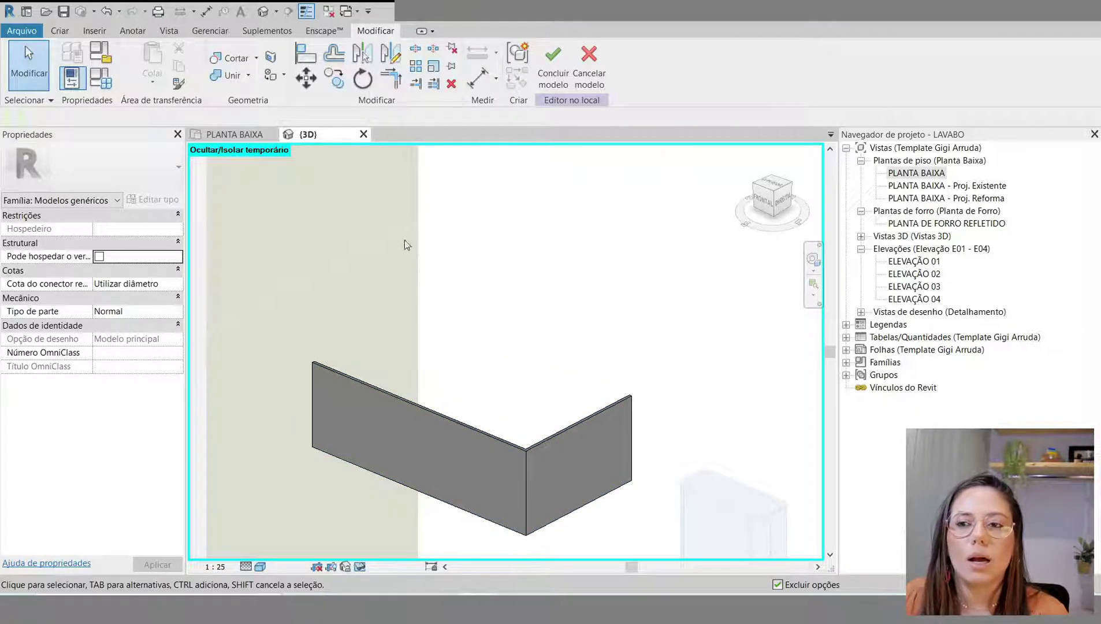
Step: Start a new extrusion in PLANTA BAIXA and sketch a 0.9 by 0.5 m rectangle from the apron's outer corner to the opposite wall corner
left_click(234, 134)
left_click(59, 31)
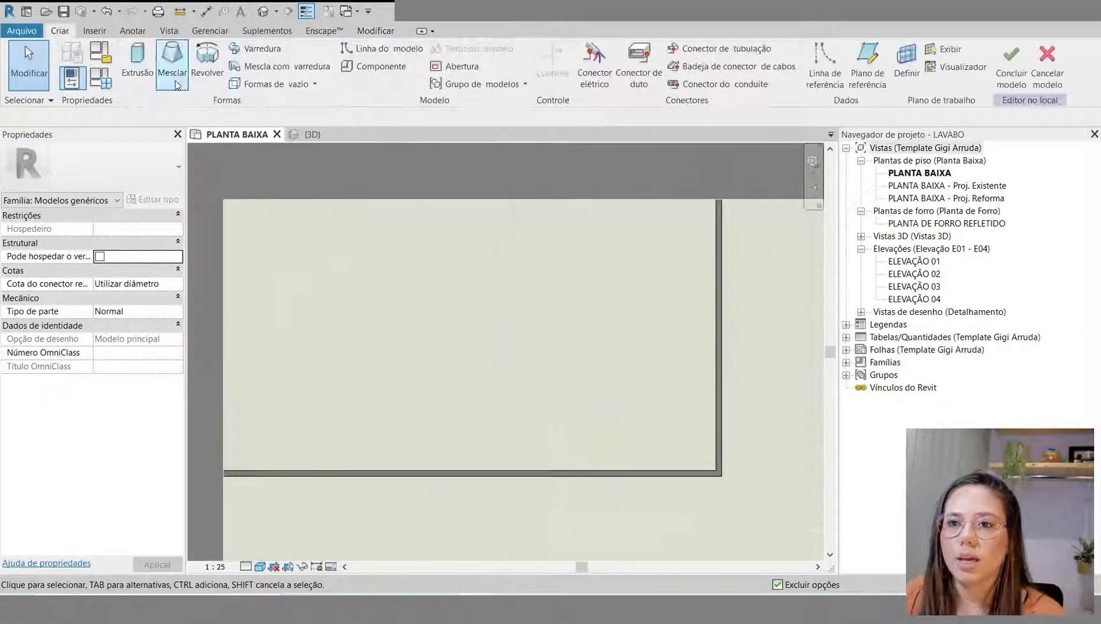
left_click(139, 65)
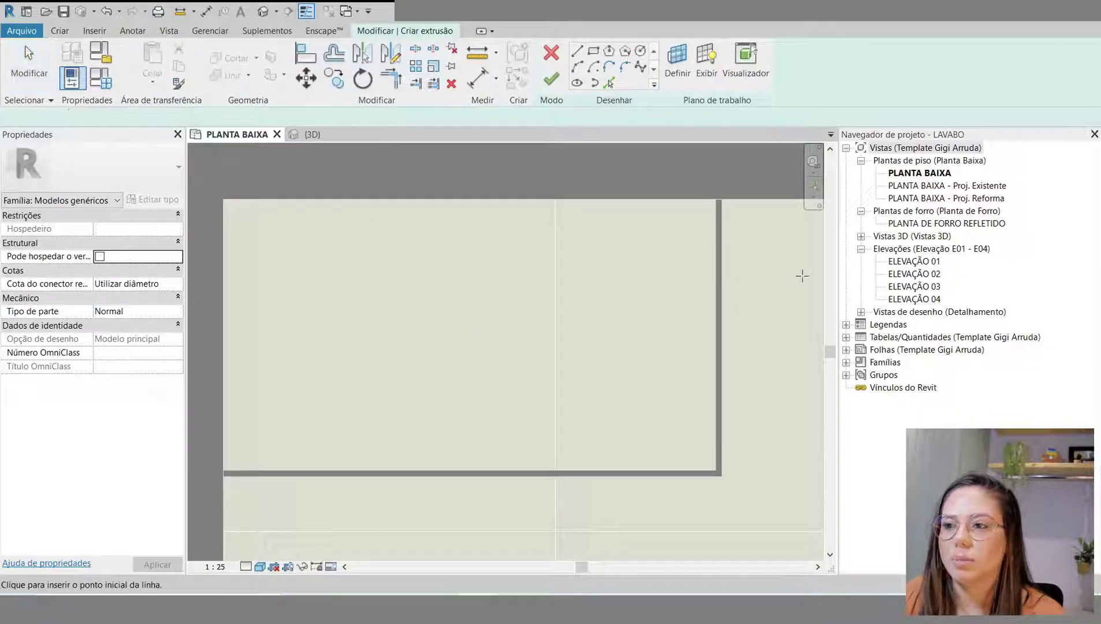
left_click(593, 50)
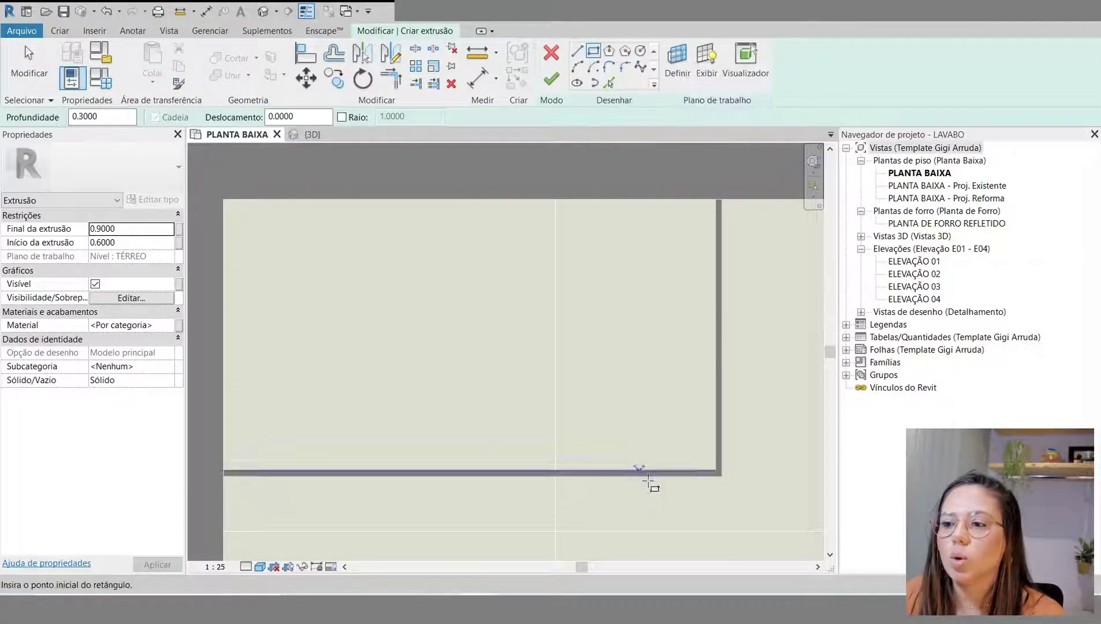
left_click(719, 476)
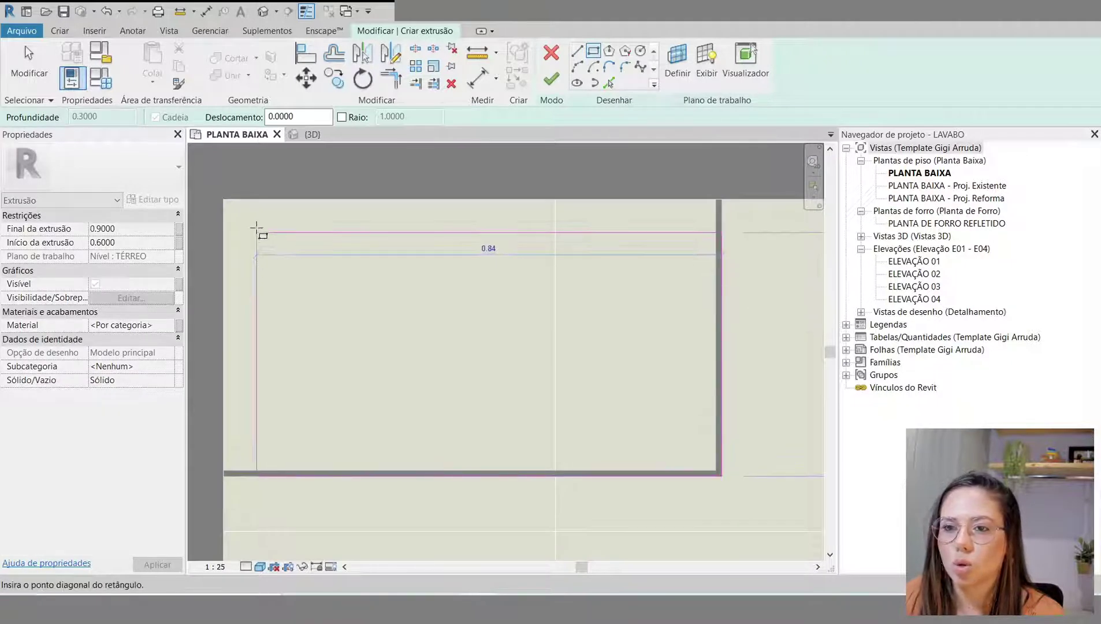
left_click(225, 200)
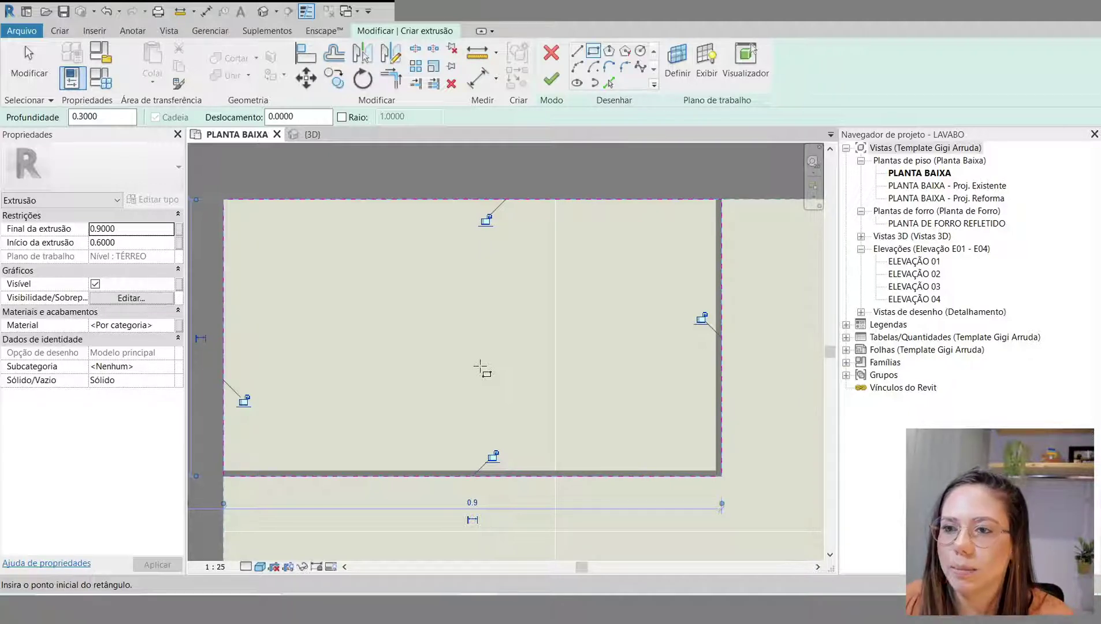
Step: Sketch an inner rectangle offset -3 cm from the outer one, using the same two corners
double_click(269, 117)
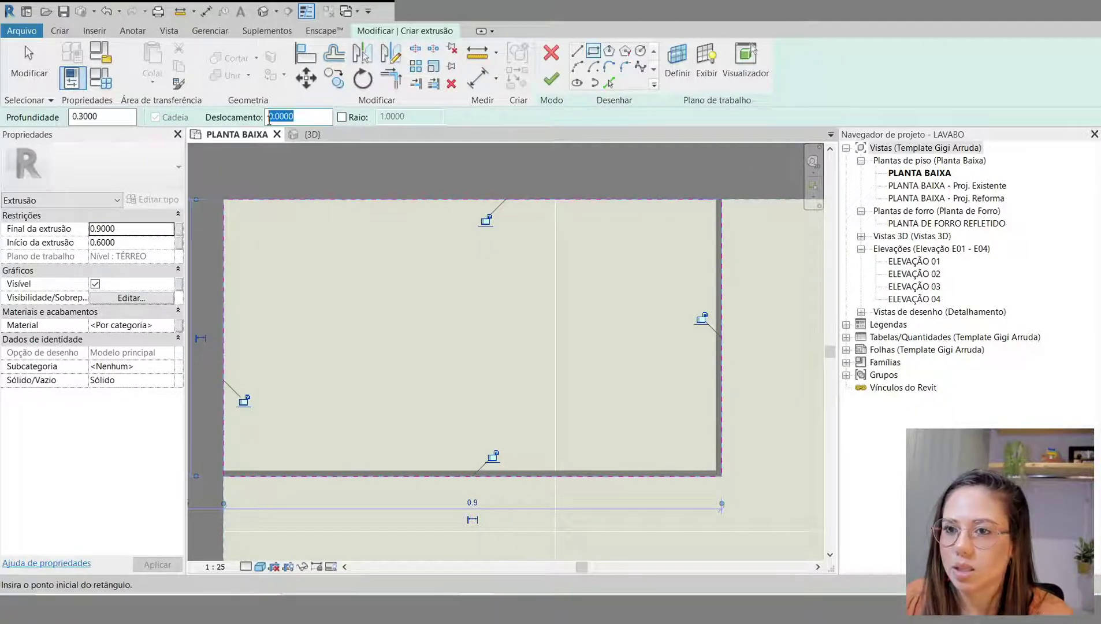
type("-")
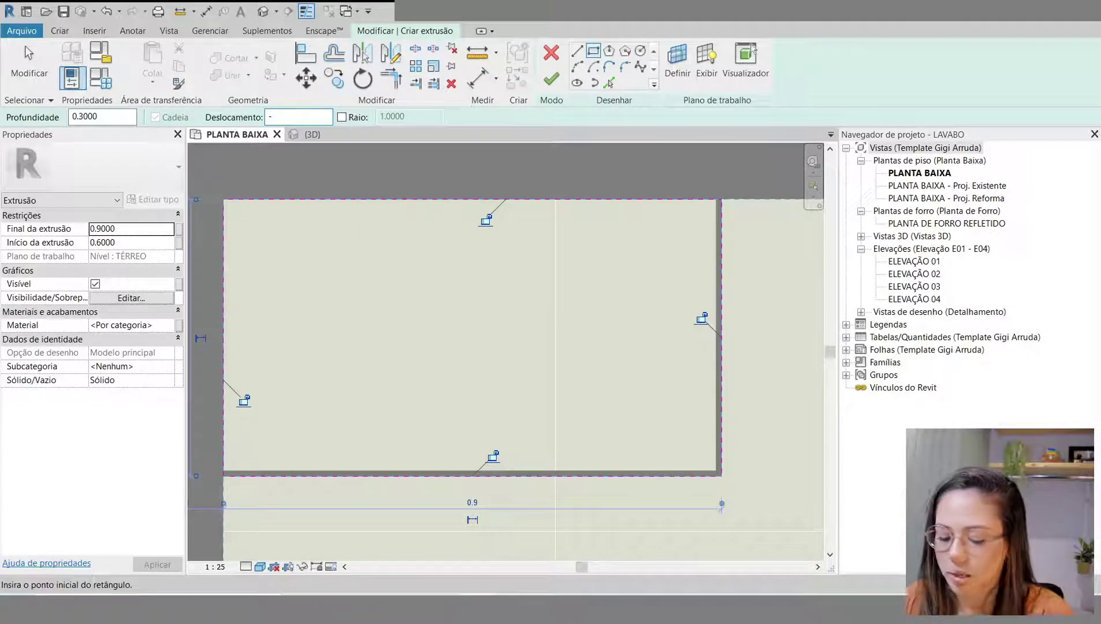
type("3cm")
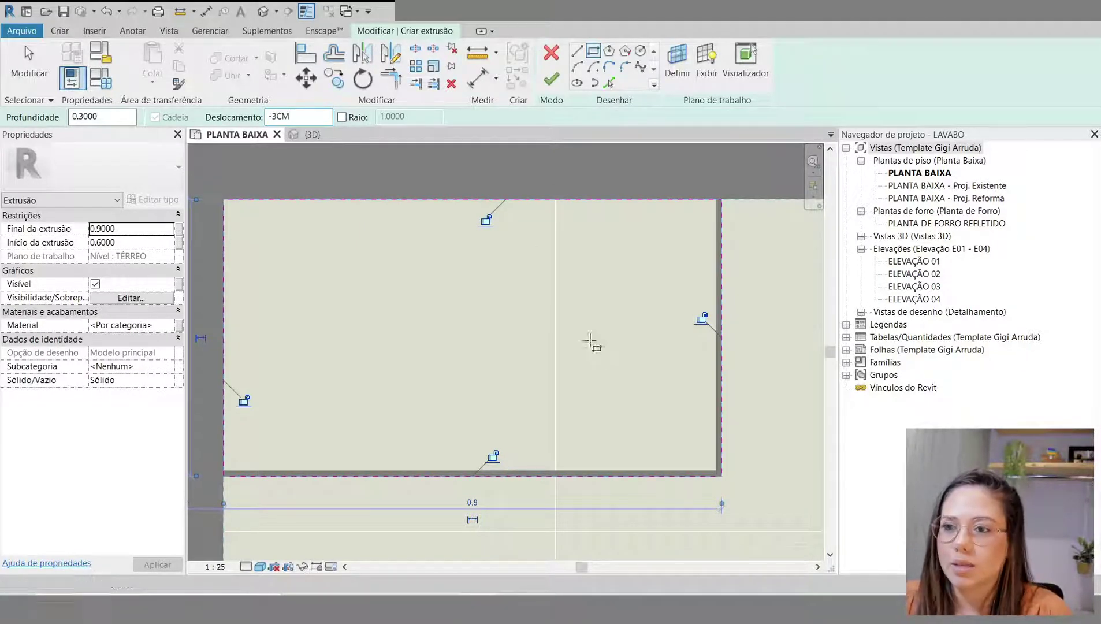
left_click(721, 475)
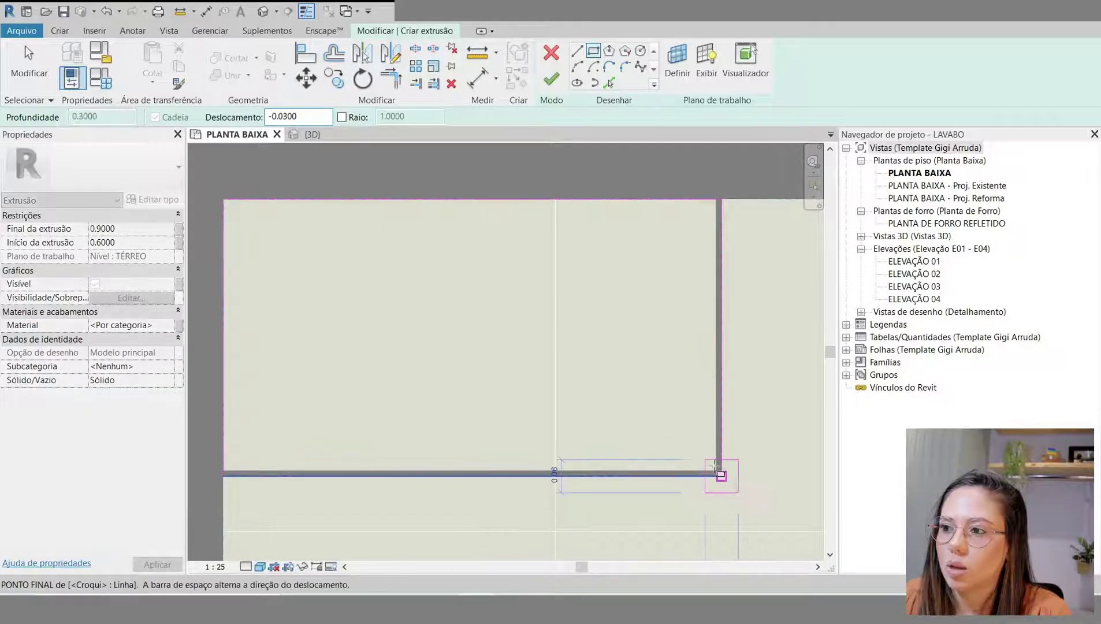
left_click(224, 200)
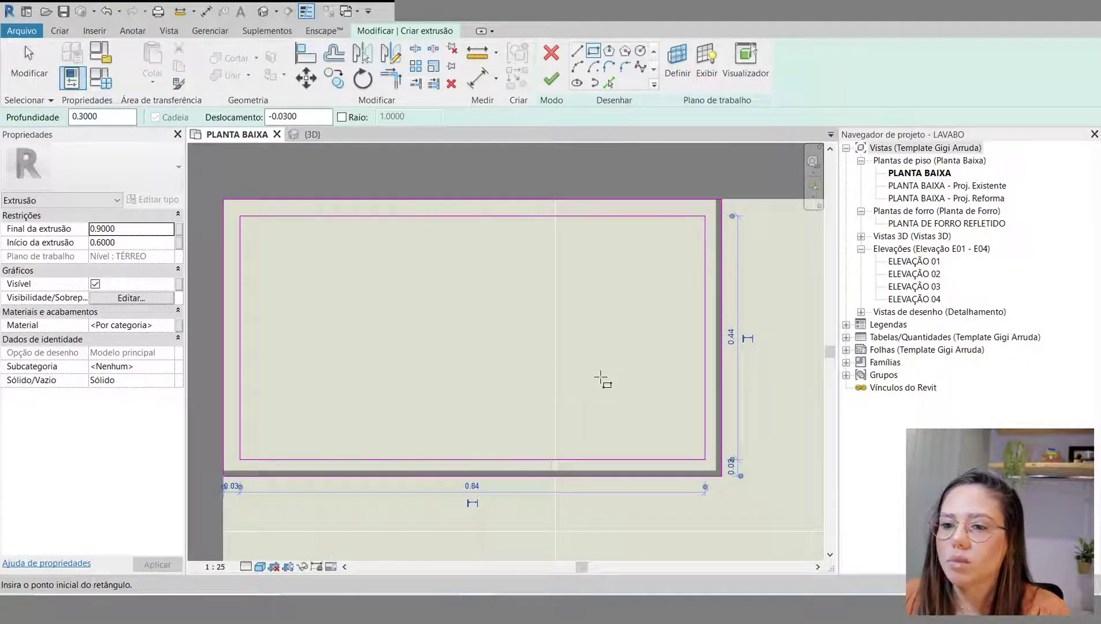
key("Escape")
key("Escape")
Step: Set the frame extrusion's start to 89 cm and associate its material with the existing MATERIAL family parameter
left_click(134, 245)
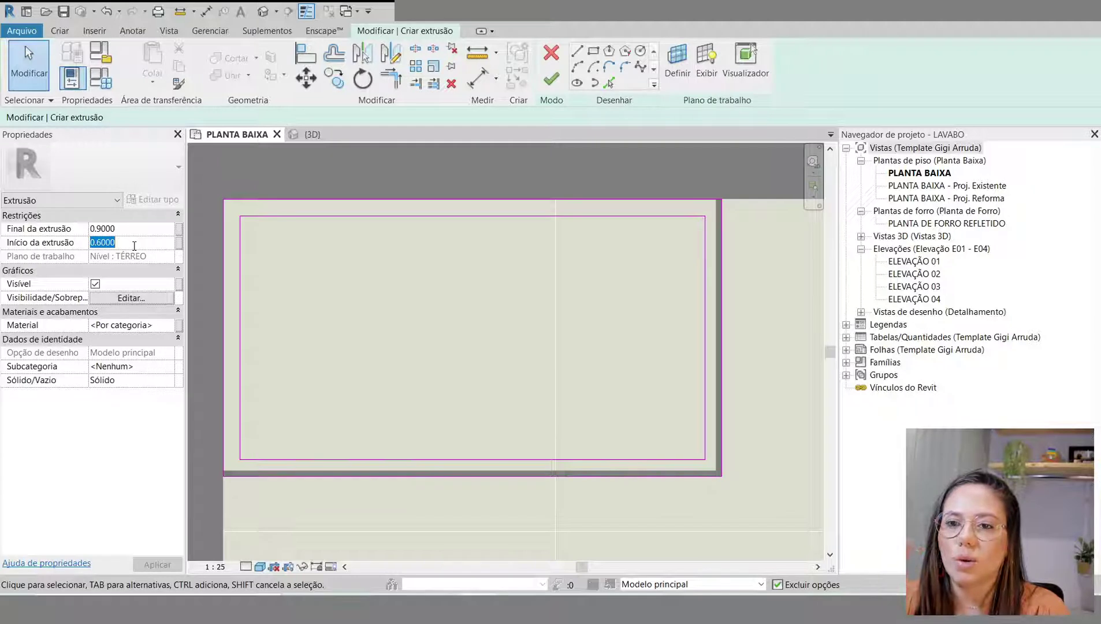
type("89CM")
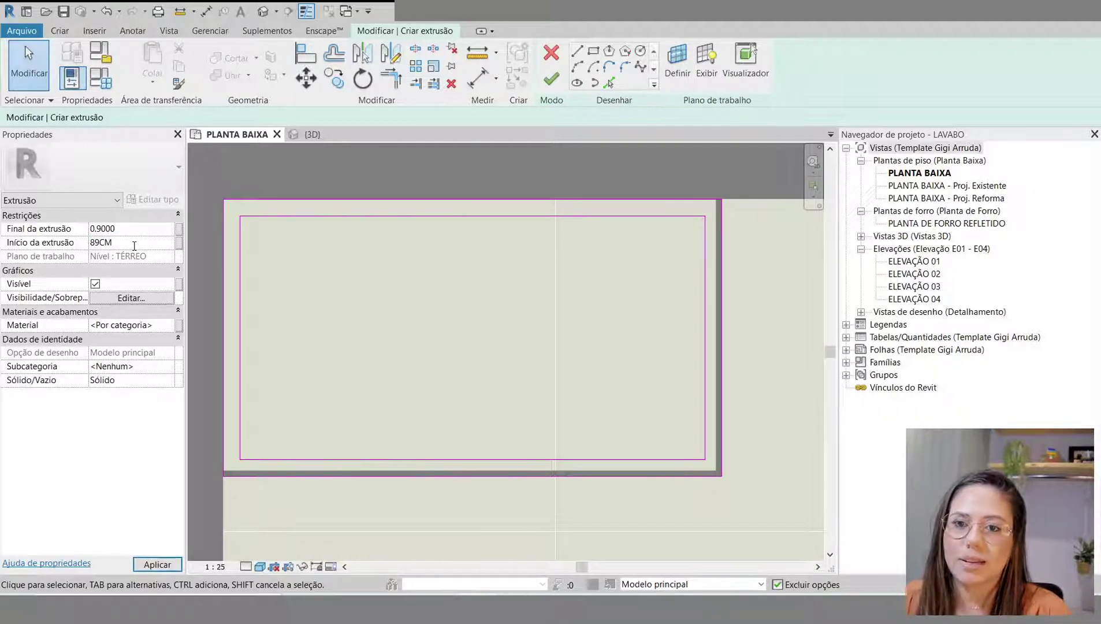
key("Return")
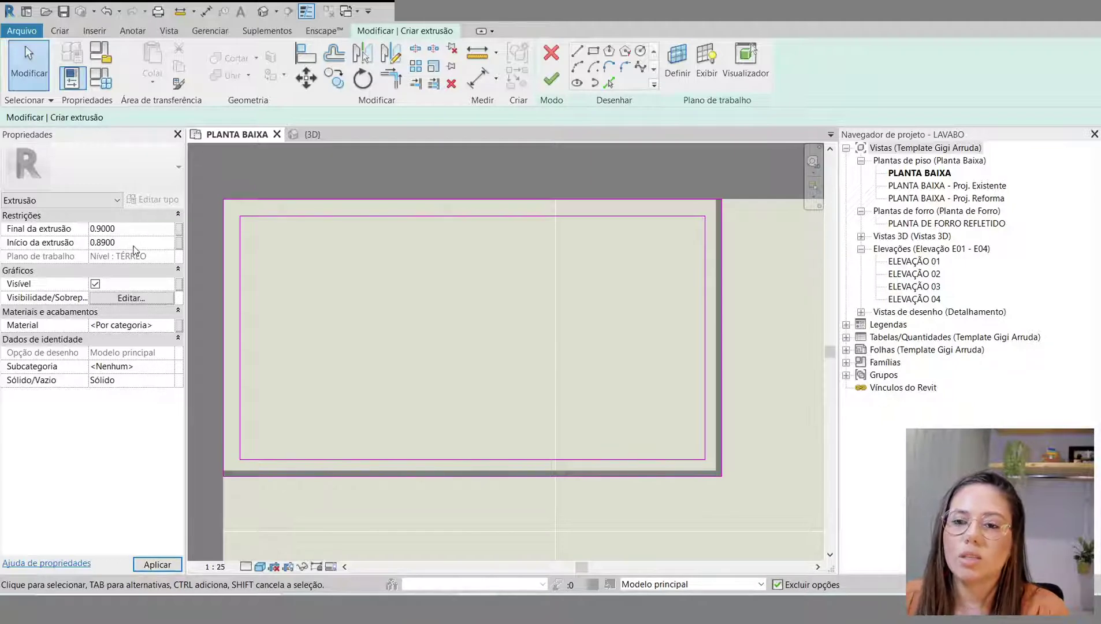
left_click(179, 328)
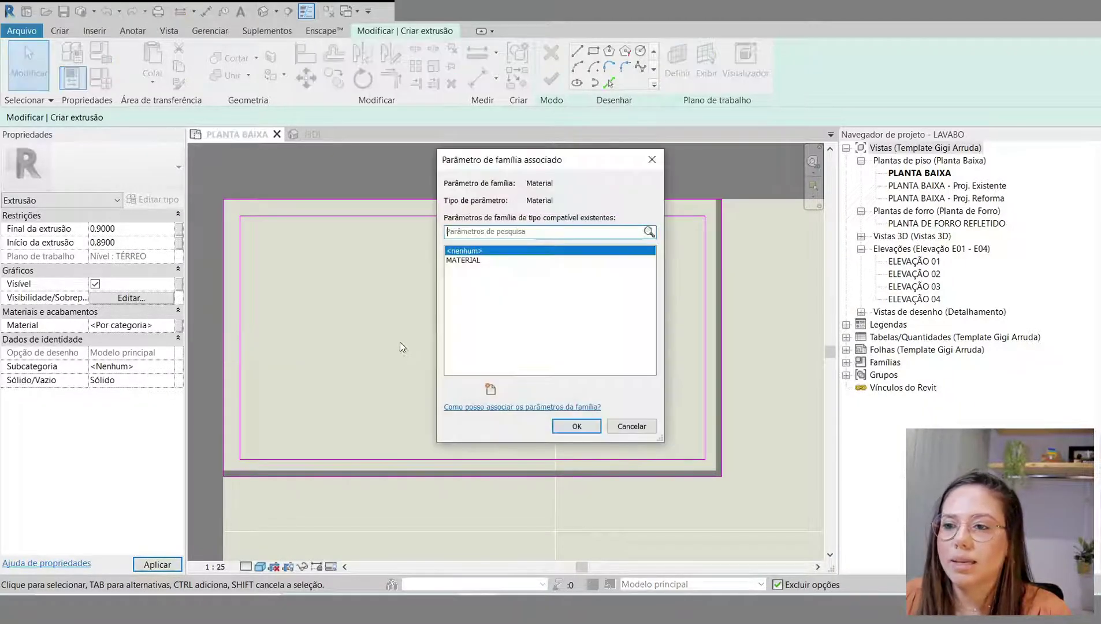
left_click(469, 261)
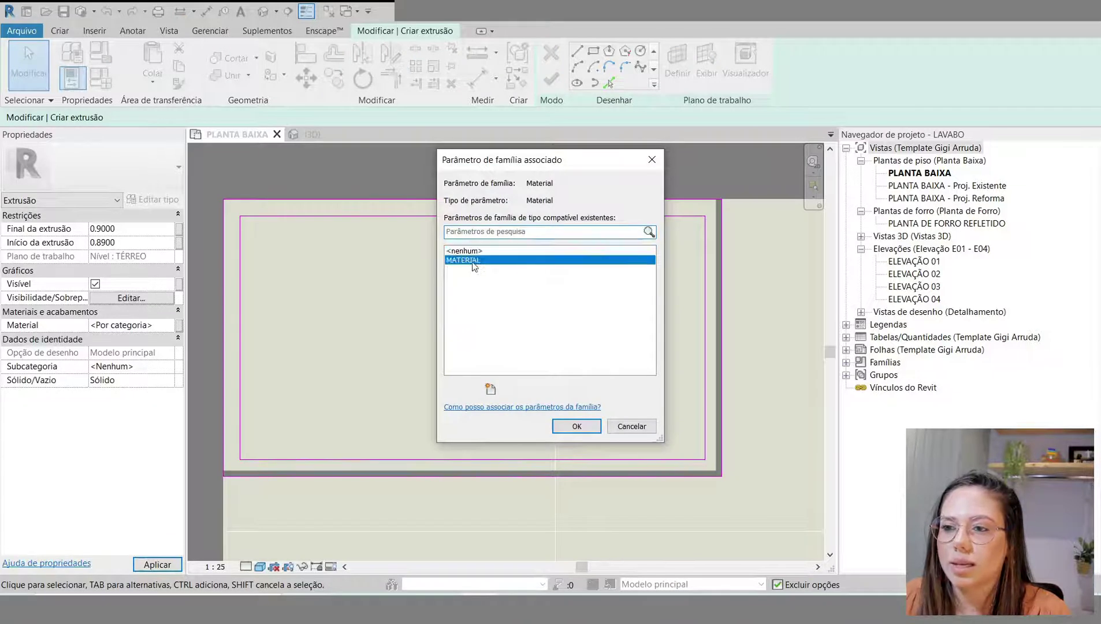
left_click(576, 426)
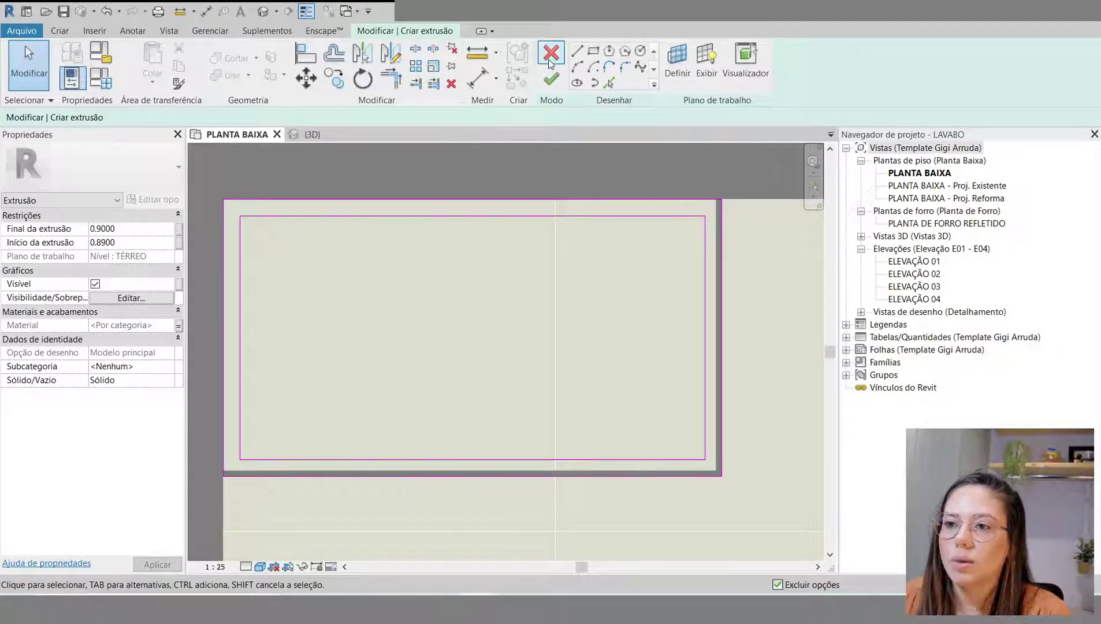
Step: Finish the frame extrusion with its work plane dissociated, and inspect in 3D where it meets the apron
left_click(552, 79)
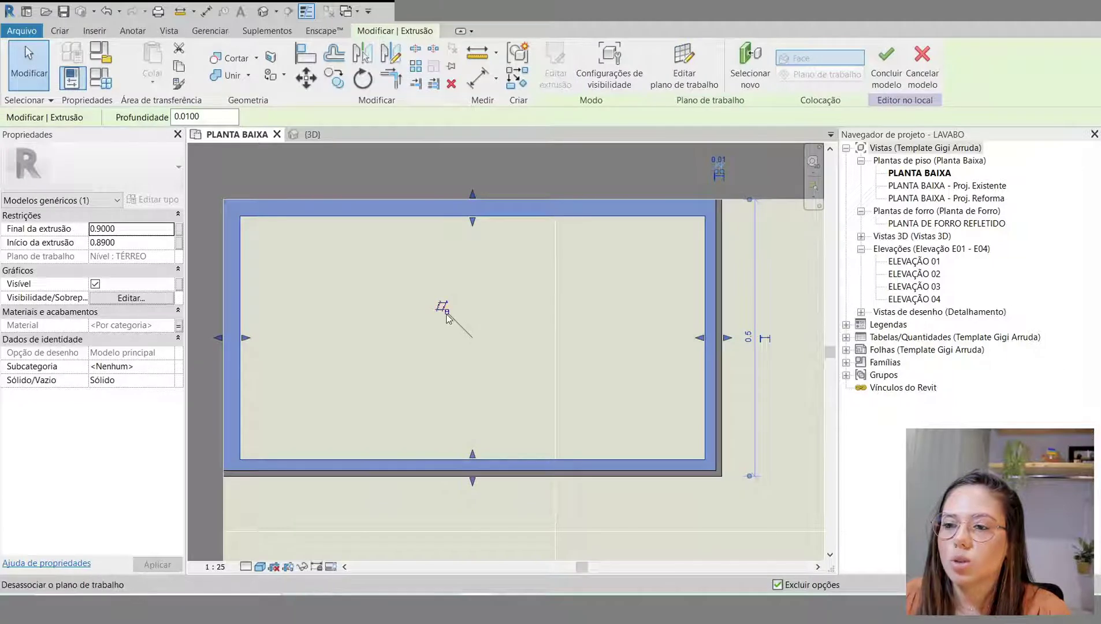
left_click(446, 314)
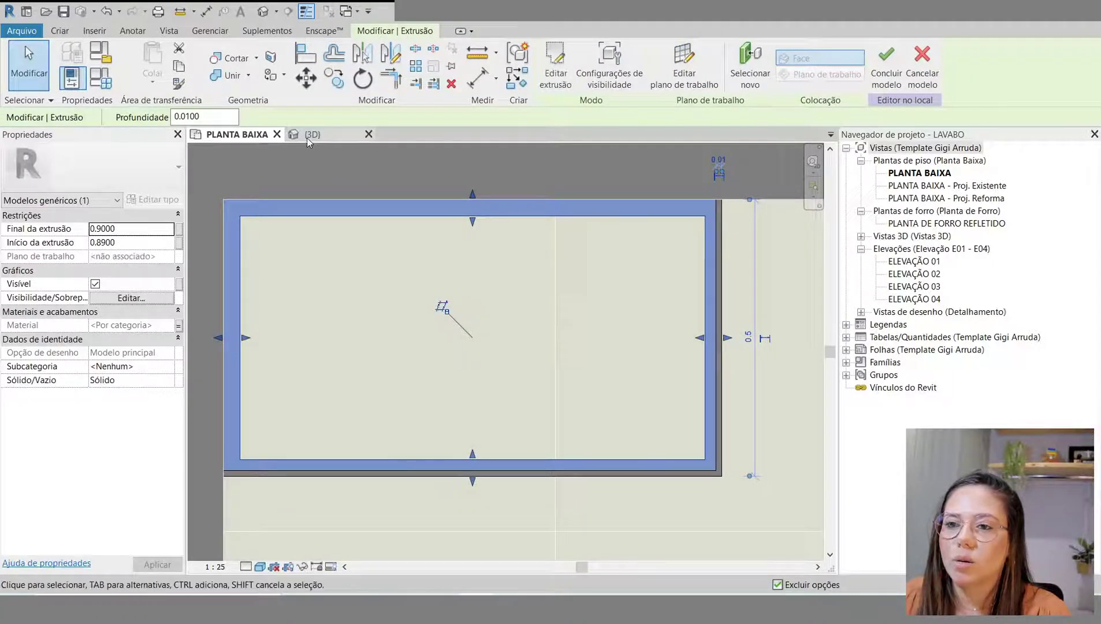
left_click(308, 135)
scroll(600, 320, "up", 6)
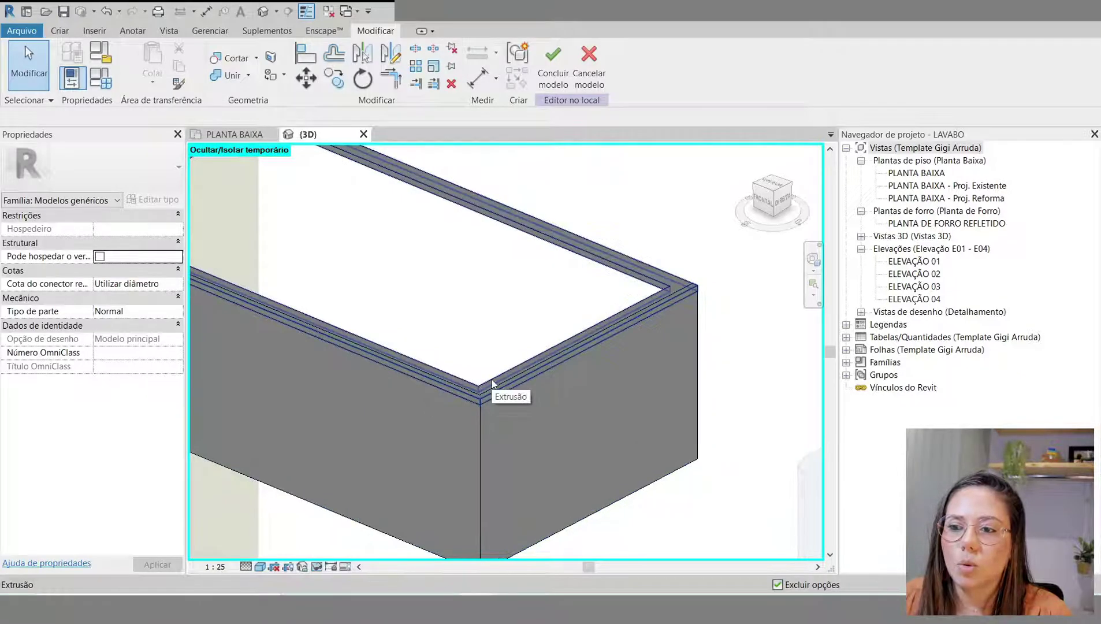
left_click(495, 447)
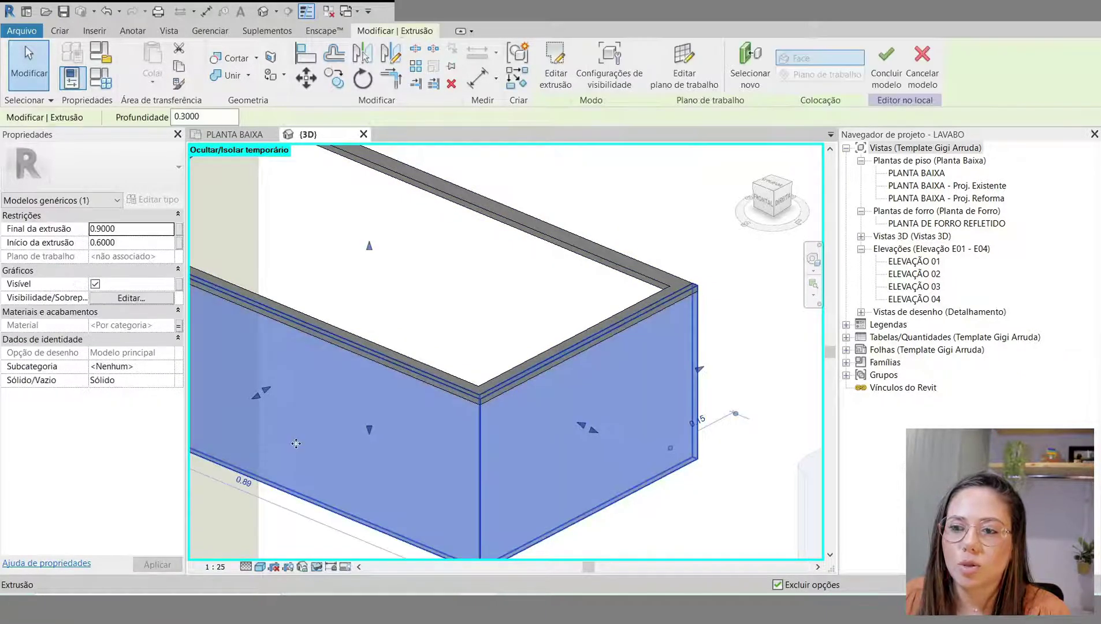
middle_click_drag(301, 442, 437, 424)
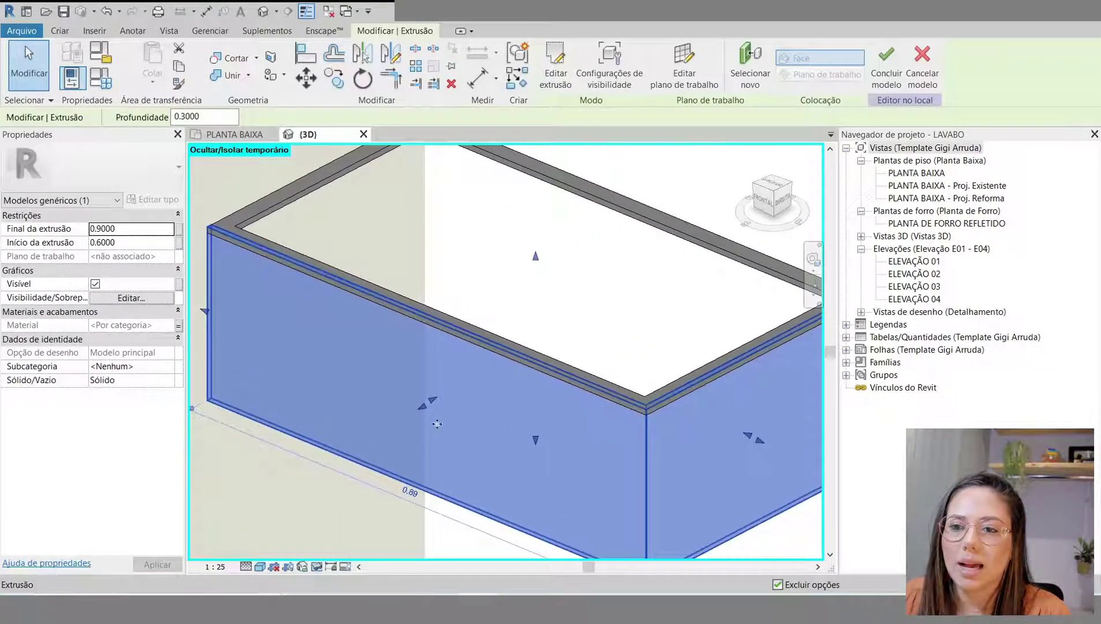
left_click(123, 228)
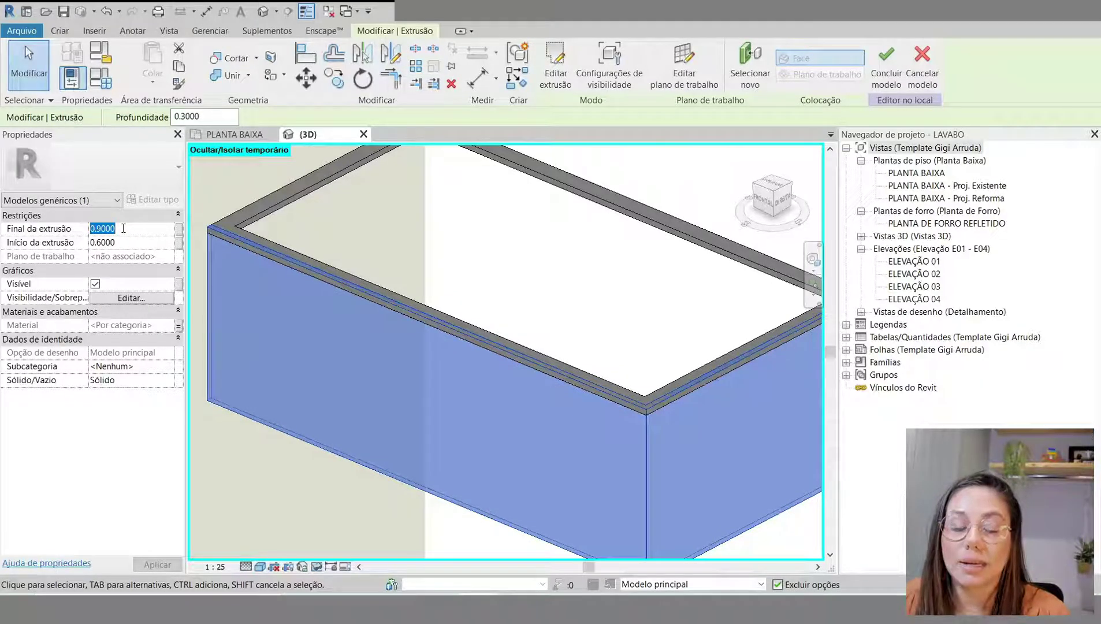
left_click(279, 209)
left_click(260, 321)
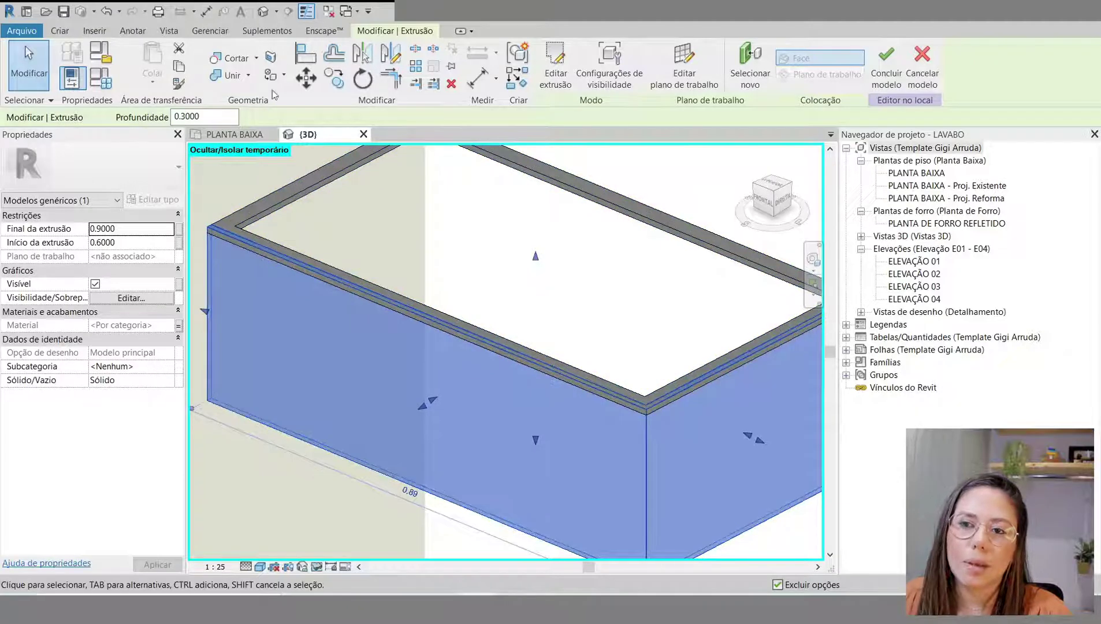
Step: Join the top frame's geometry with the apron's so the two extrusions form one solid
left_click(233, 76)
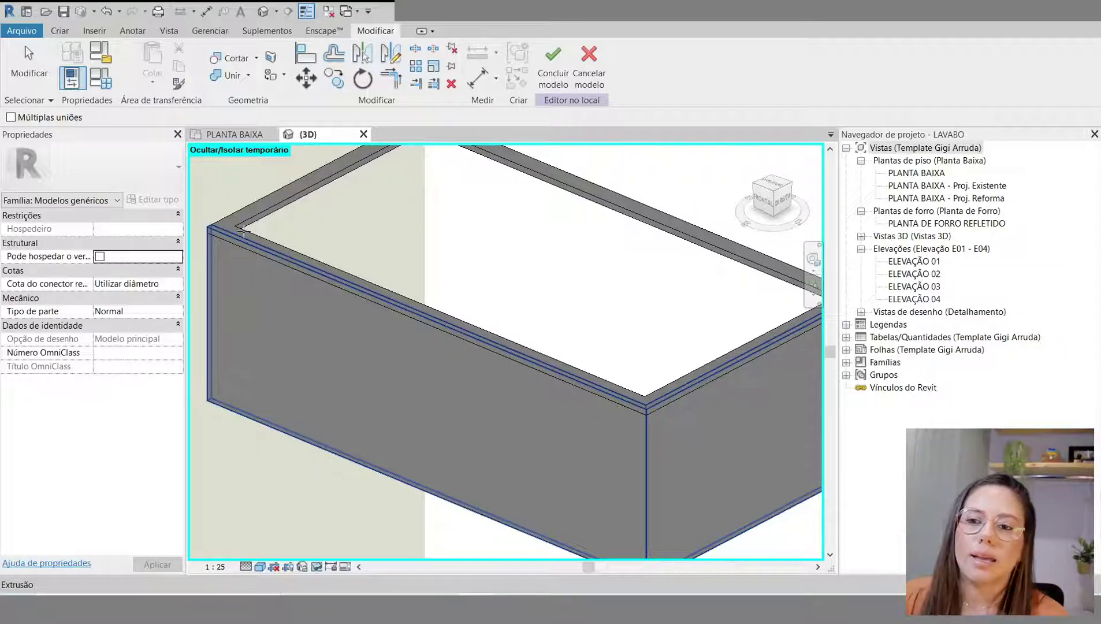
left_click(243, 229)
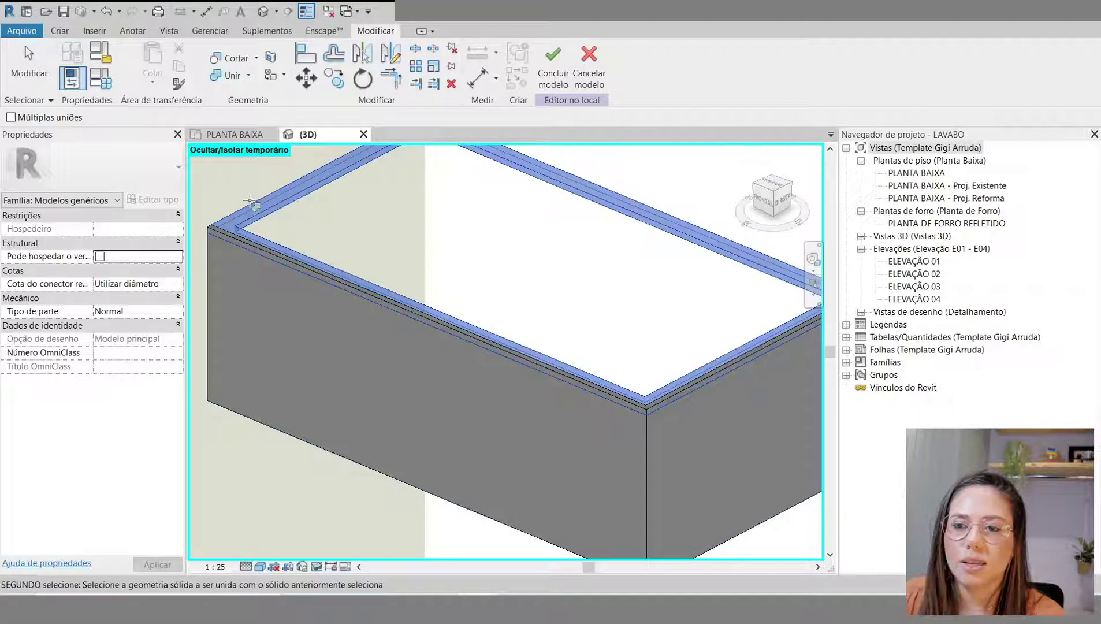
left_click(225, 297)
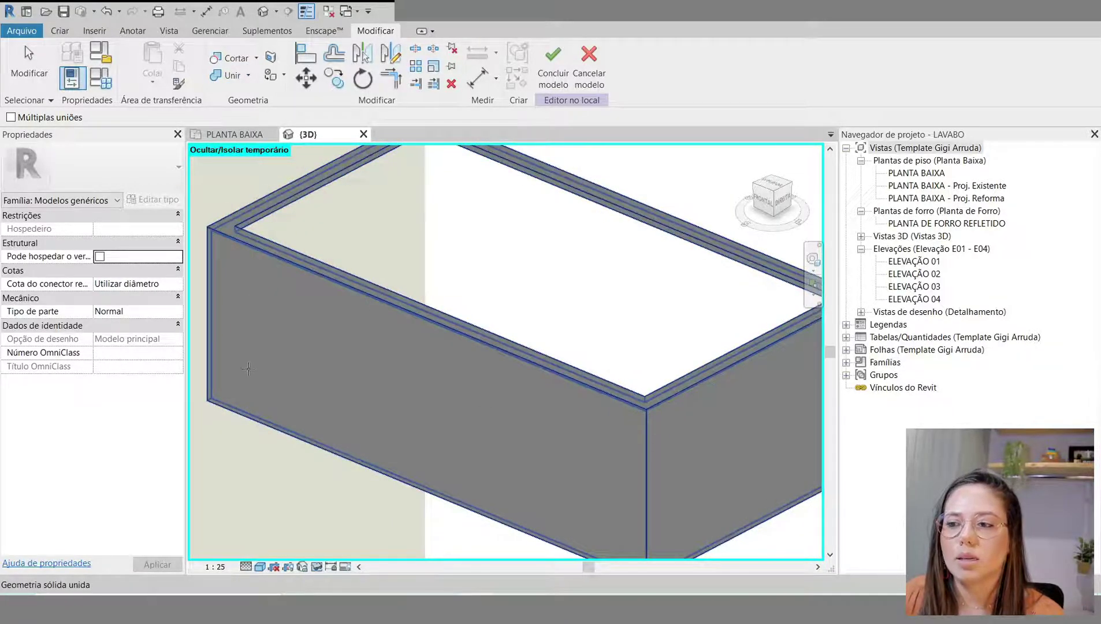
scroll(693, 428, "down", 3)
key("Escape")
scroll(580, 450, "up", 3)
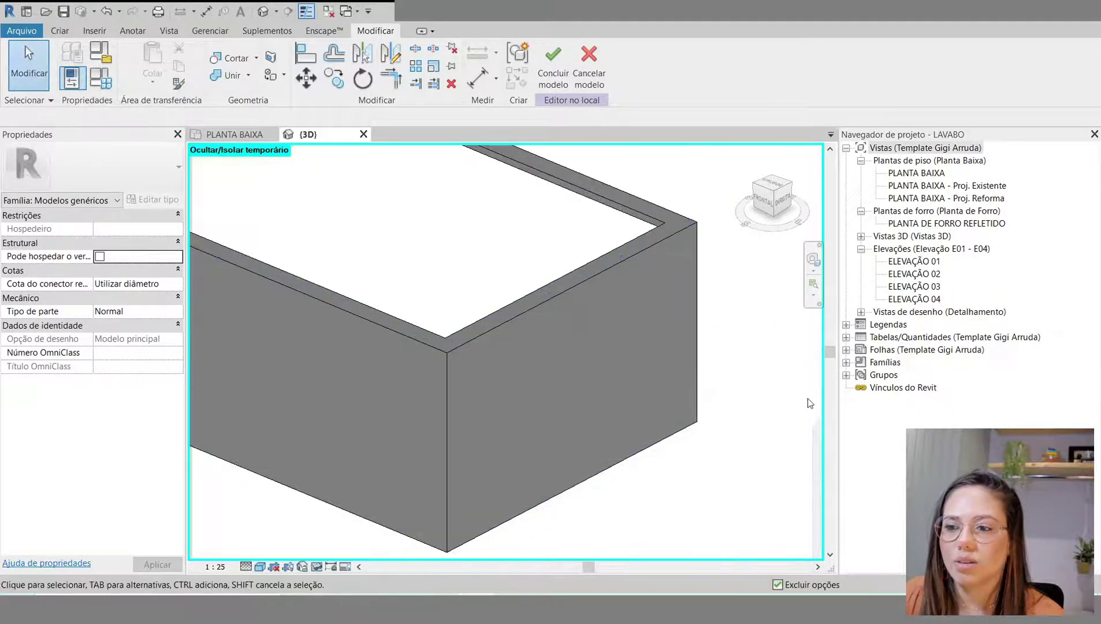
scroll(805, 399, "down", 3)
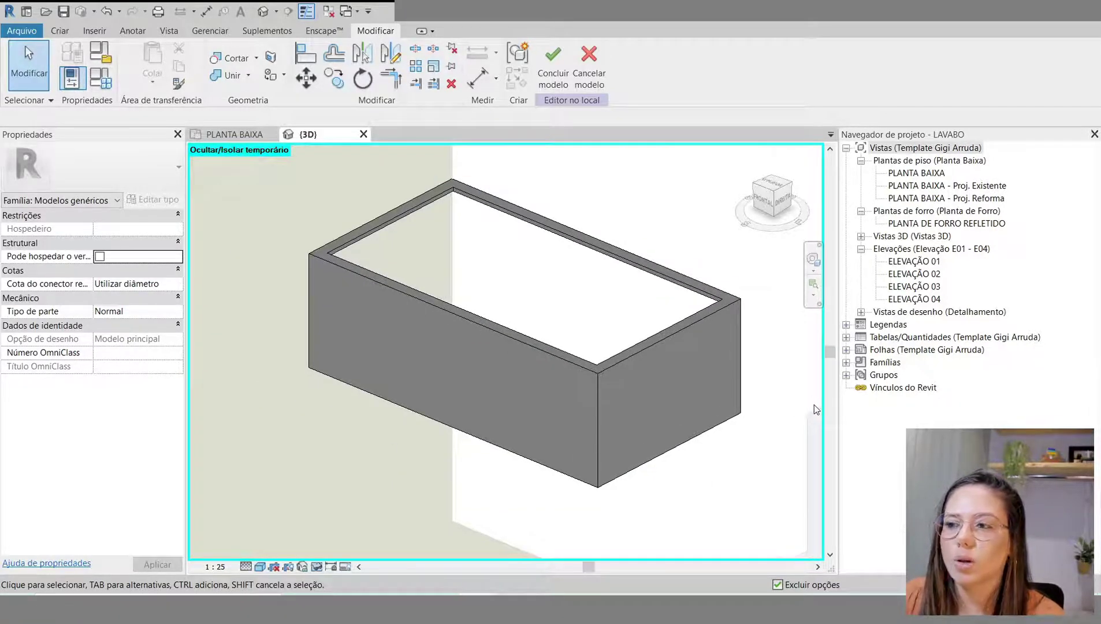
Step: Return to the PLANTA BAIXA view and finish the in-place countertop model
double_click(917, 173)
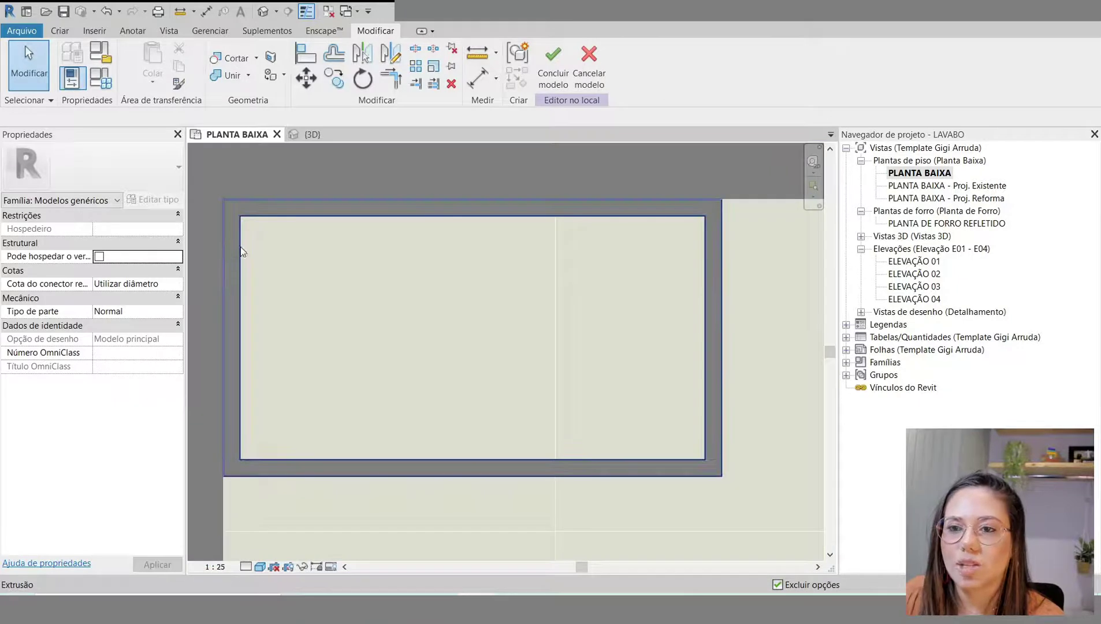
scroll(406, 361, "down", 5)
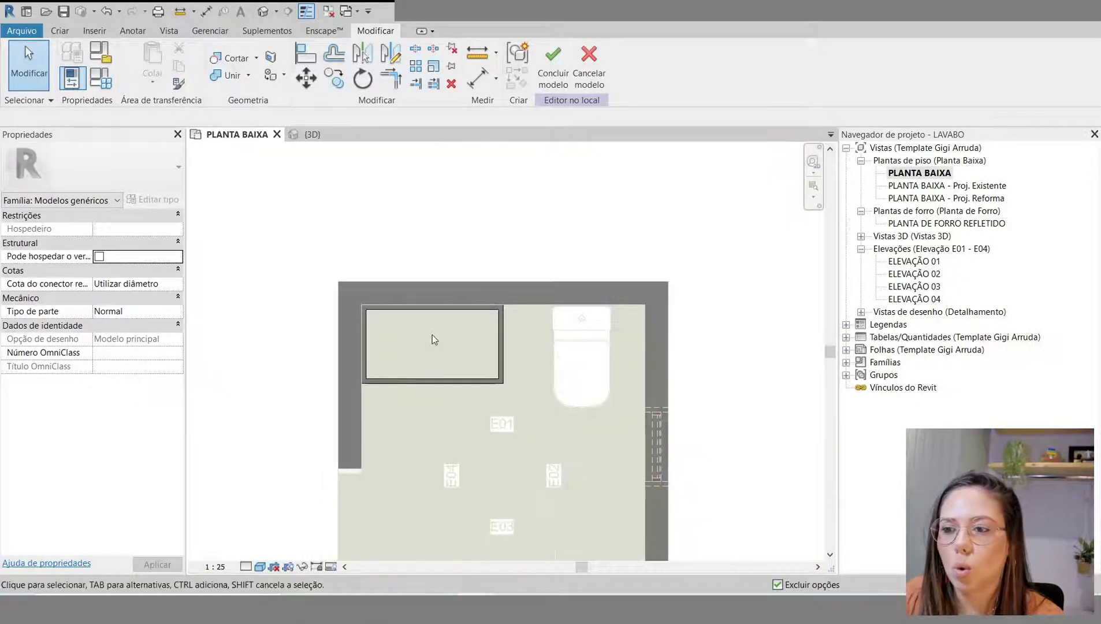
scroll(430, 352, "up", 1)
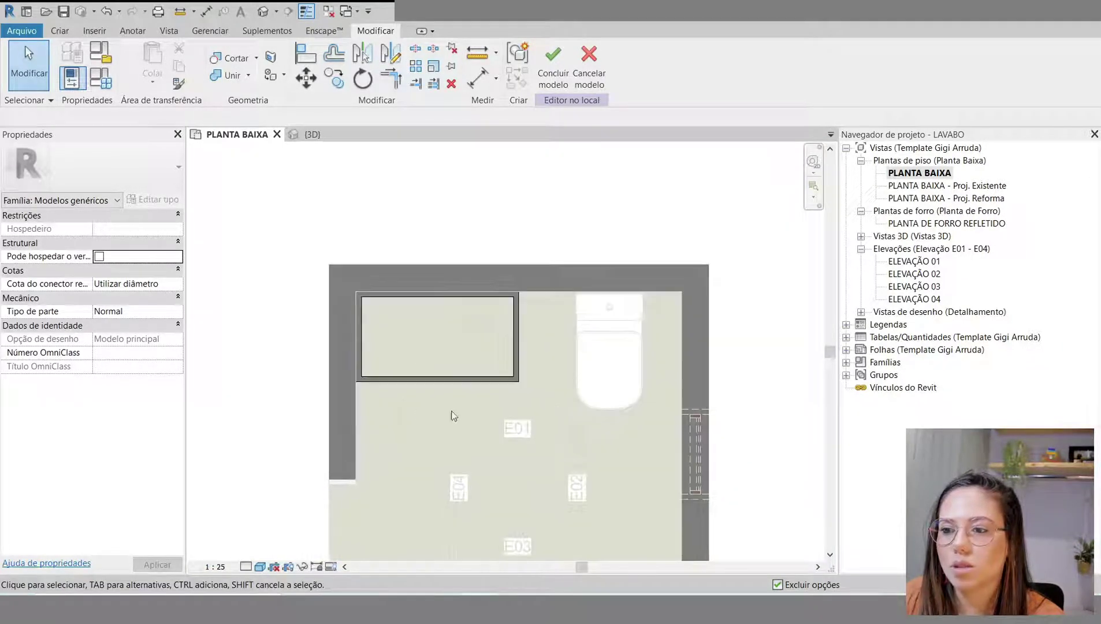
left_click(550, 76)
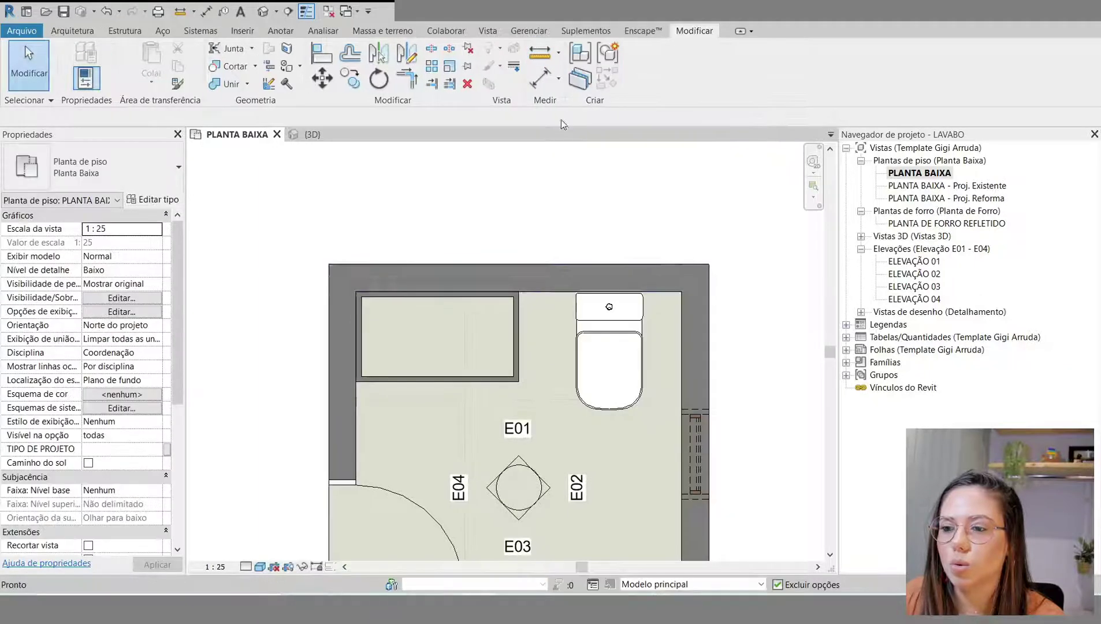
Step: Move the E01 elevation's cut line up in plan until it crosses the countertop
left_click(524, 447)
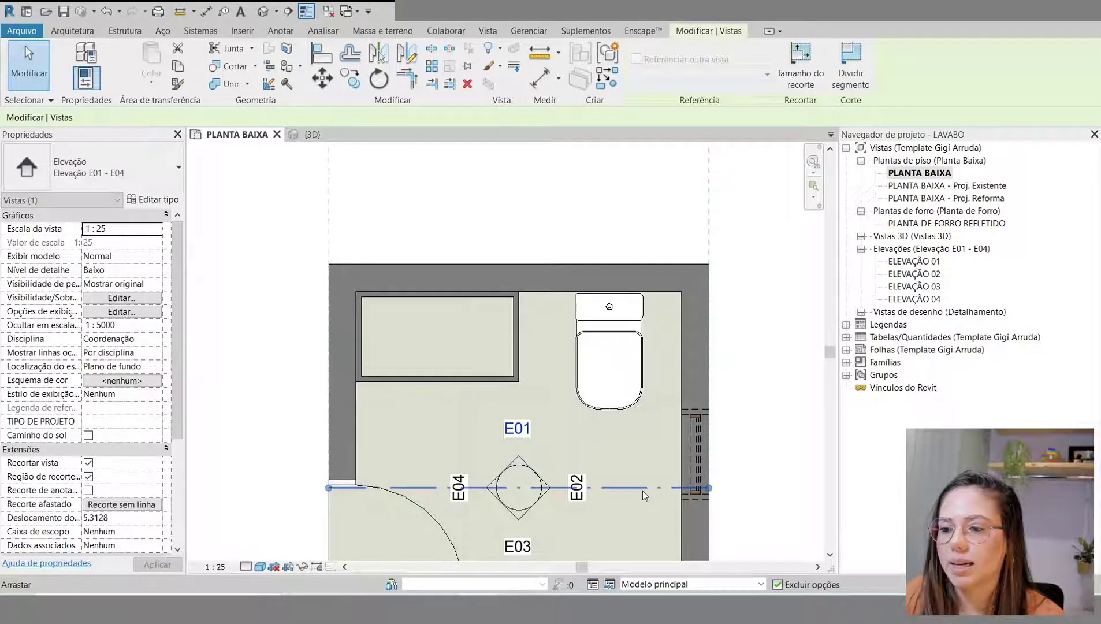
key("Up")
key("Up")
key("Up")
key("Up")
key("Up")
key("Up")
key("Up")
key("Up")
key("Up")
key("Up")
key("Up")
key("Up")
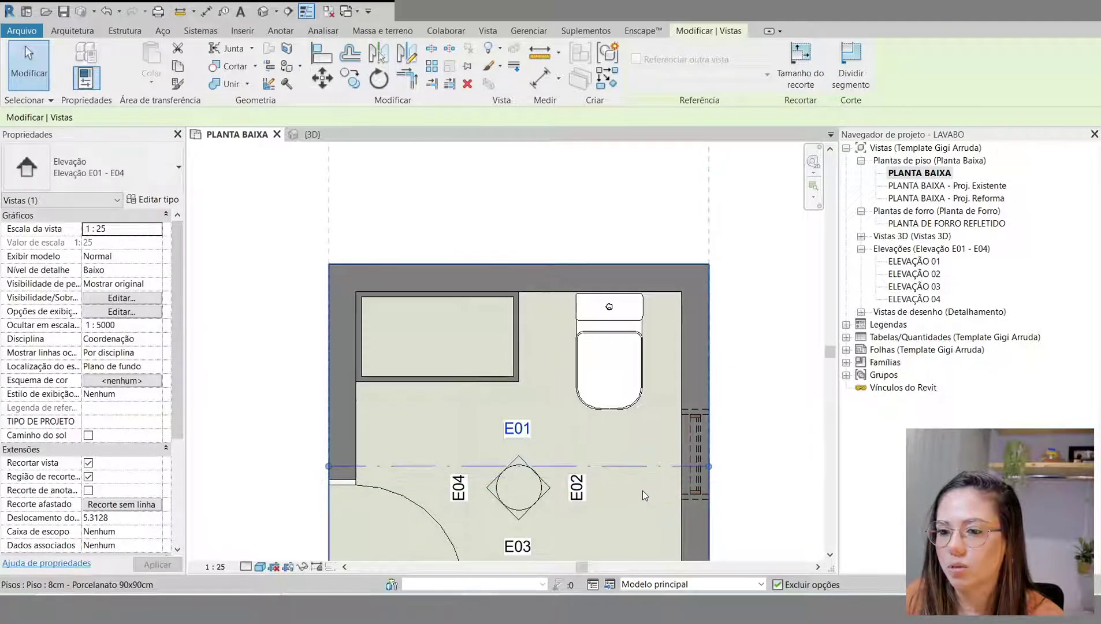
key("Up")
key("Up")
key("Up")
key("Up")
key("Up")
key("Up")
key("Up")
key("Up")
key("Up")
key("Up")
key("Up")
key("Up")
key("Up")
key("Up")
key("Up")
key("Up")
key("Up")
key("Up")
key("Up")
key("Up")
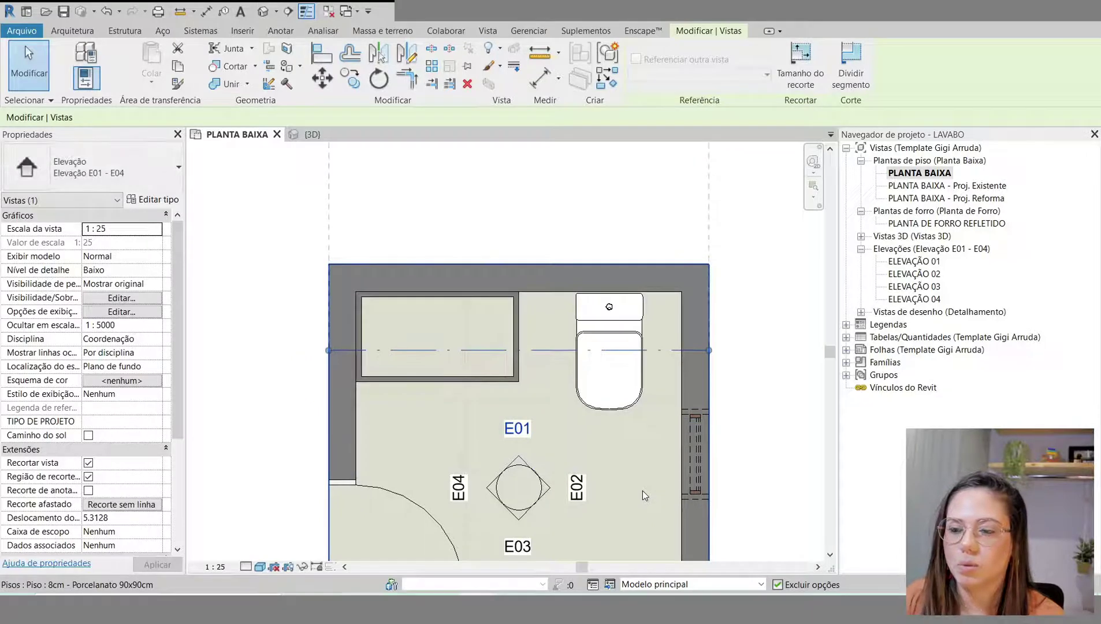
Step: Open ELEVAÇÃO 01 and examine the sectioned corner where the countertop's top frame meets the apron
double_click(526, 431)
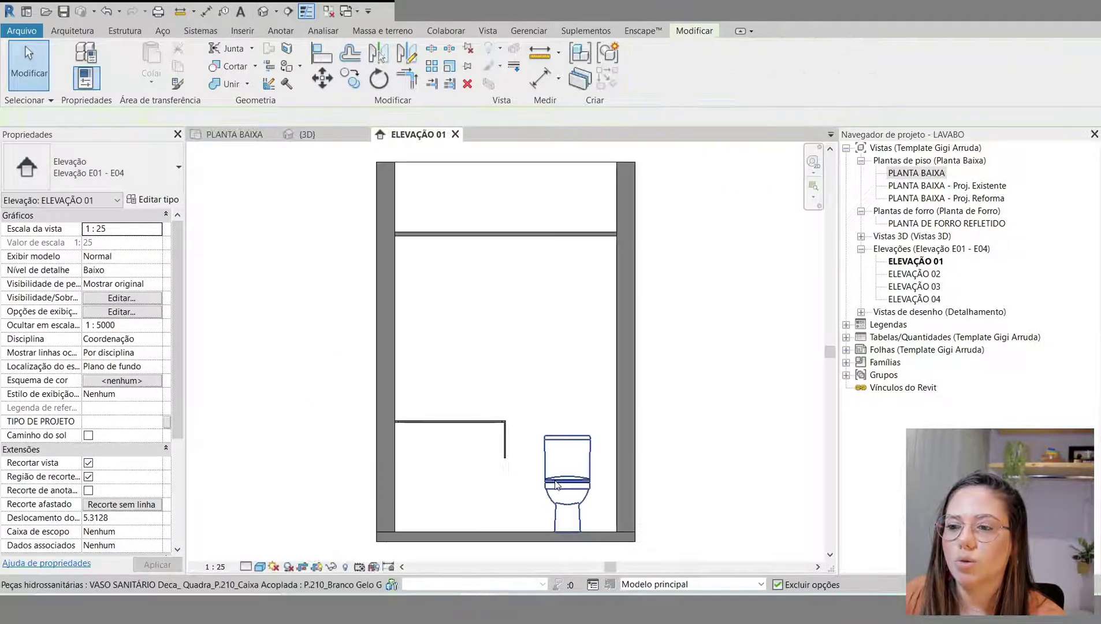
scroll(456, 454, "up", 5)
scroll(601, 347, "up", 5)
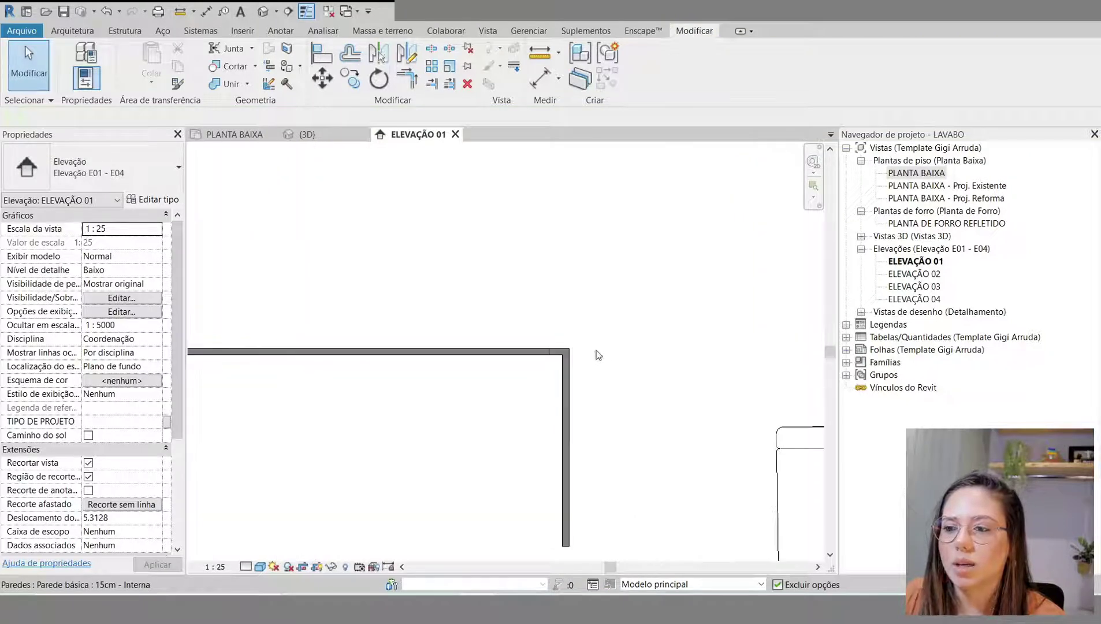
scroll(547, 346, "up", 1)
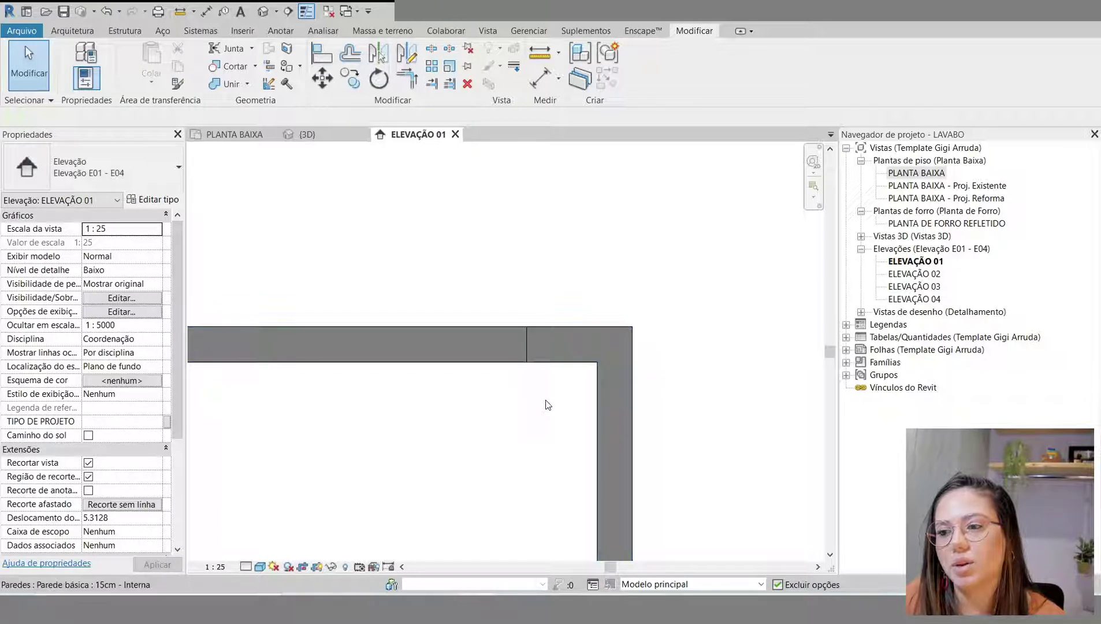
scroll(540, 506, "down", 2)
scroll(678, 357, "down", 4)
scroll(644, 384, "up", 4)
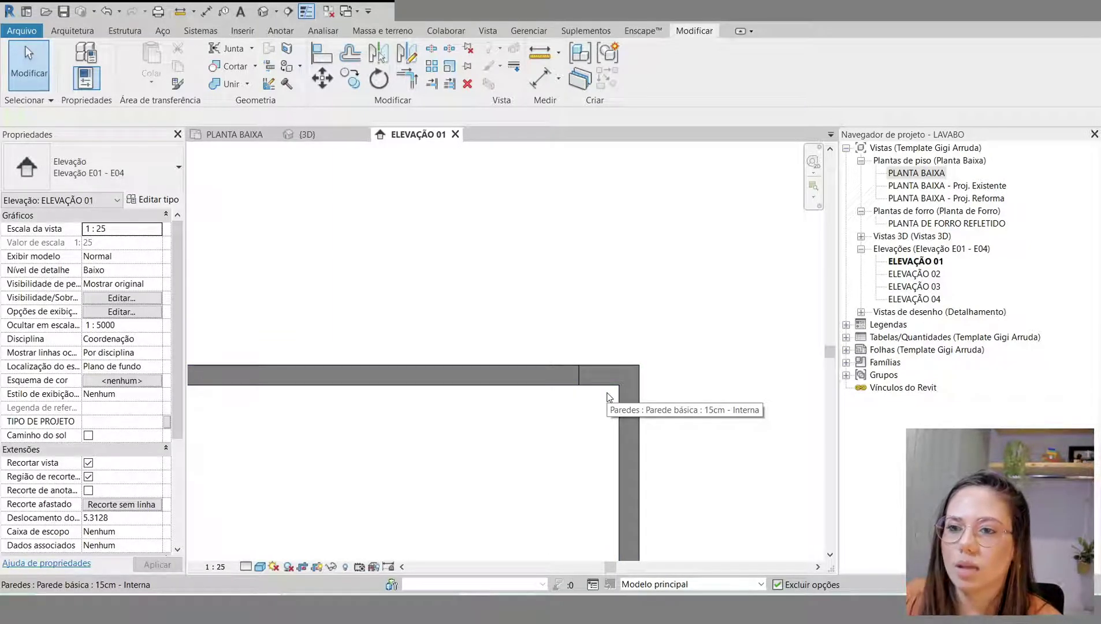
Step: Reopen the BANCADA ESCULPIDA model for in-place editing from the PLANTA BAIXA view
left_click(233, 134)
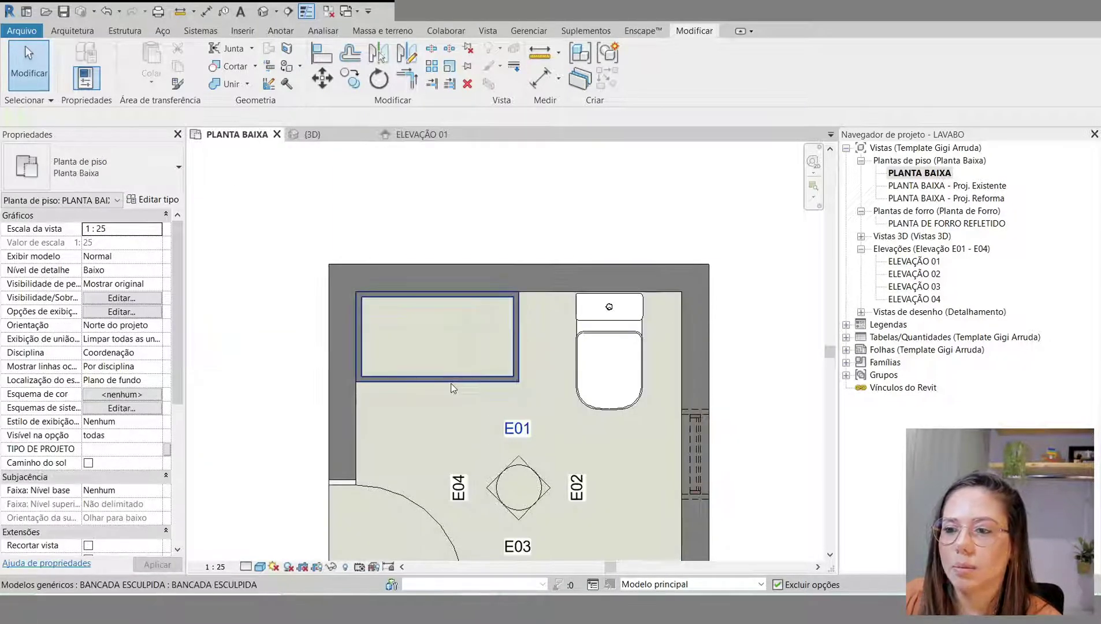
left_click(517, 301)
left_click(645, 69)
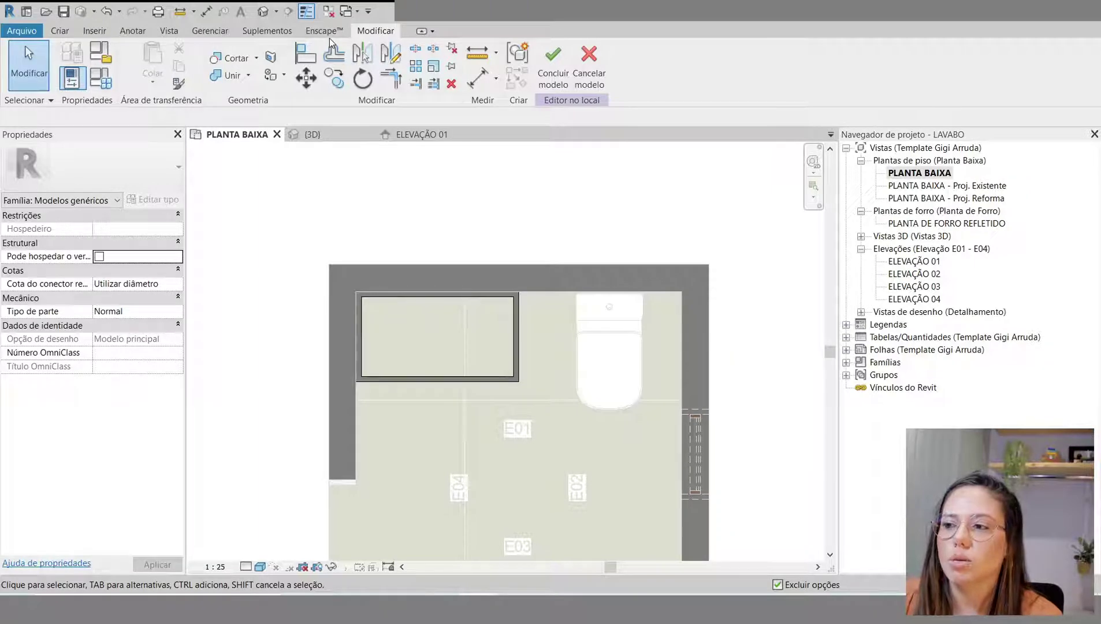
scroll(430, 331, "up", 4)
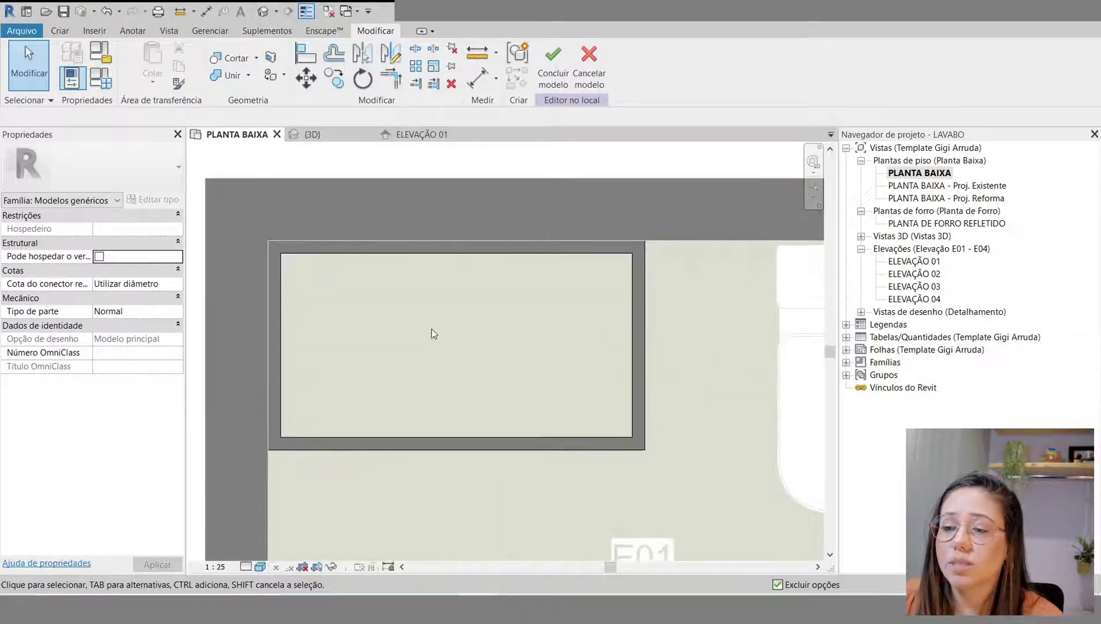
Step: Start a new extrusion and sketch a 0.84 by 0.44 m rectangle between opposite corners of the frame's inner opening
left_click(60, 31)
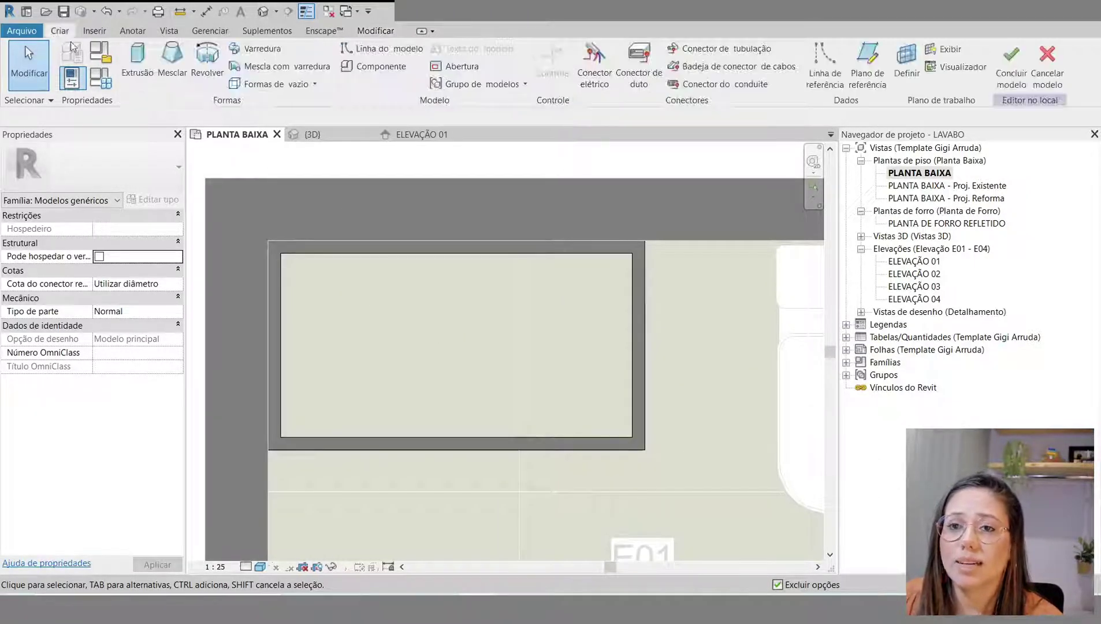
left_click(134, 56)
left_click(593, 51)
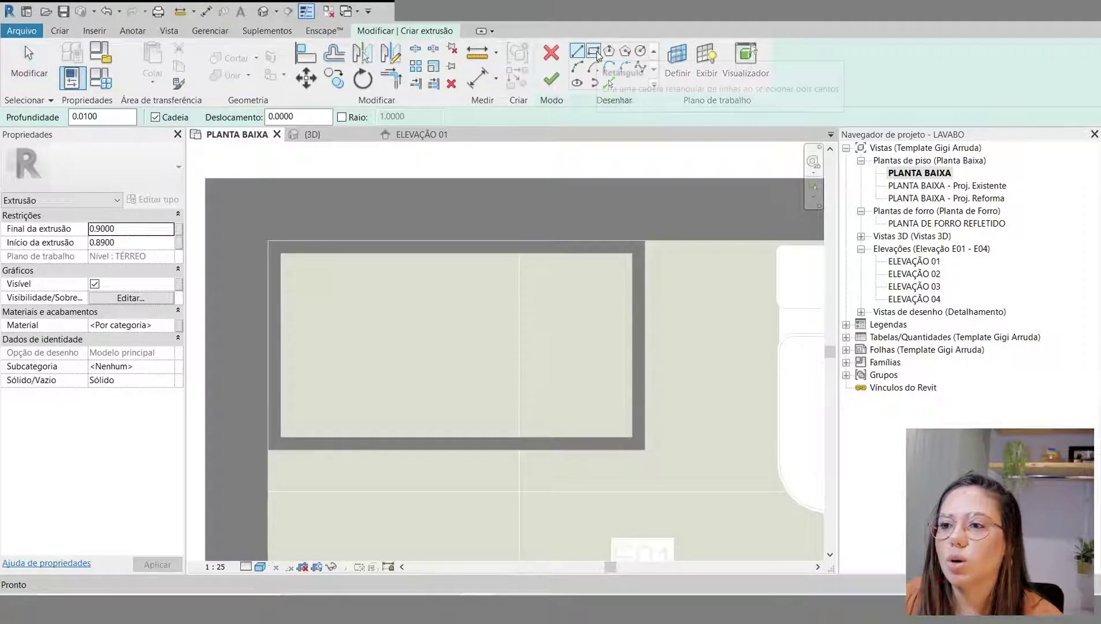
left_click(632, 437)
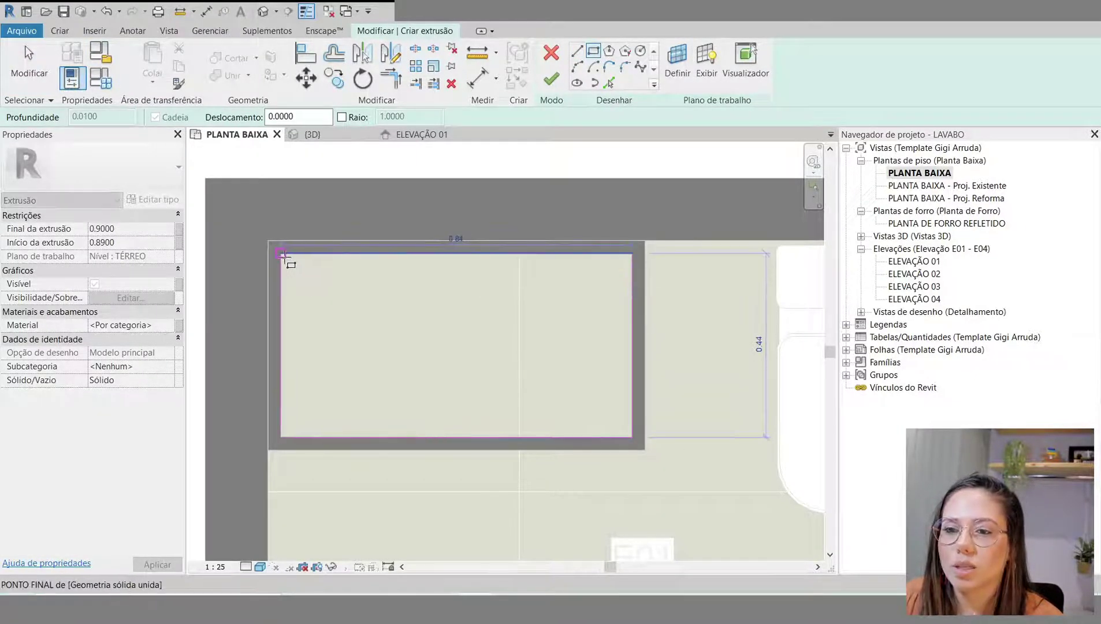
left_click(282, 254)
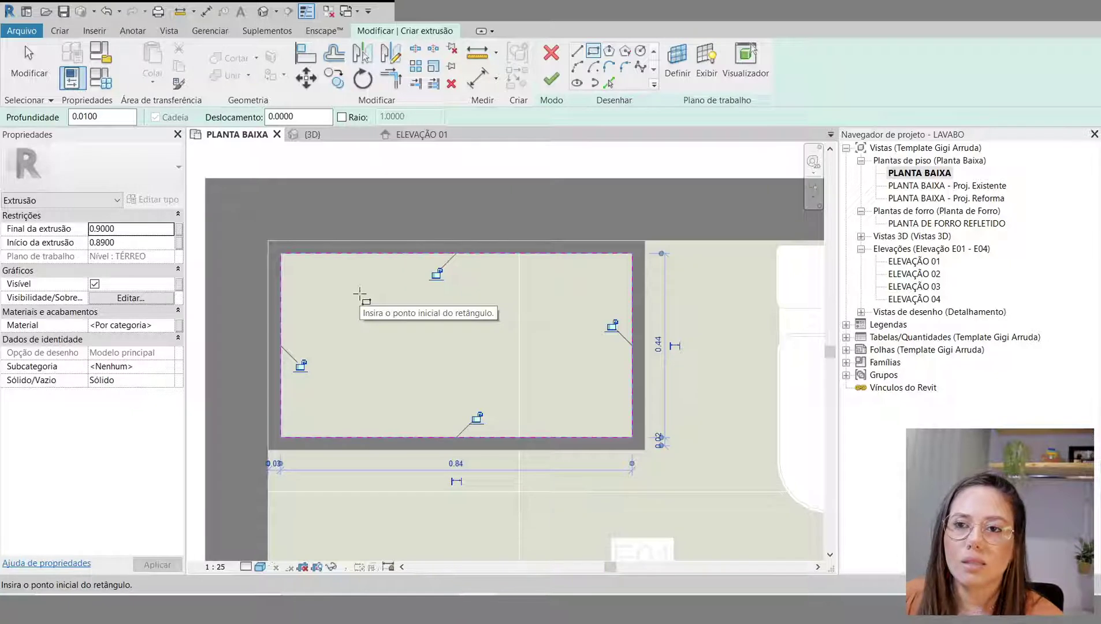
Step: Sketch a second rectangle offset 0.01 m outward from the first, using the same two opposite corners
left_click(267, 117)
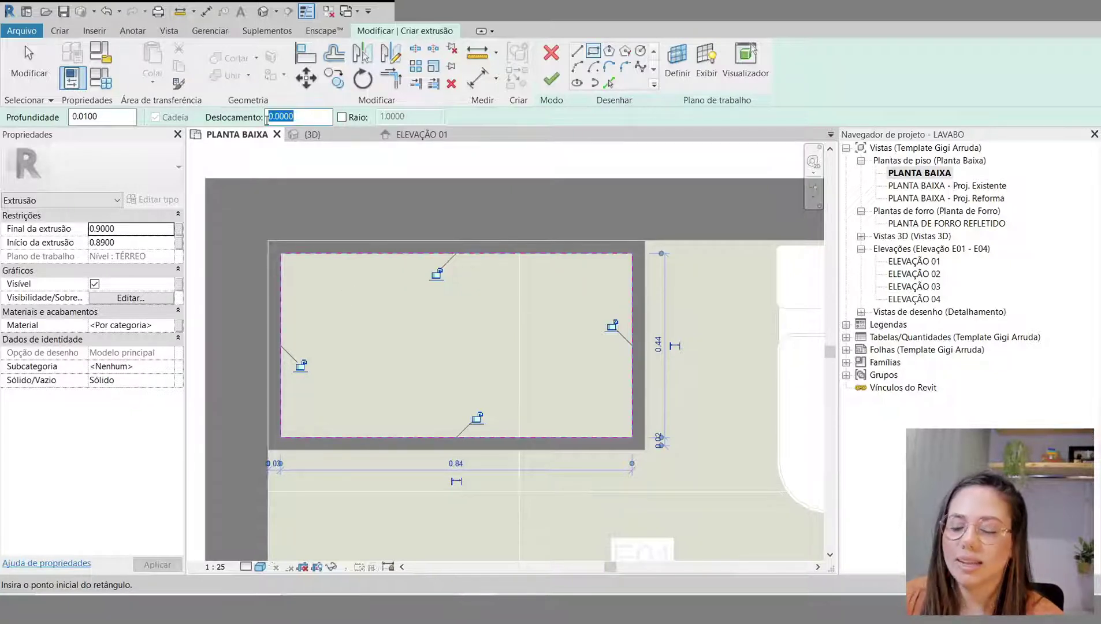
type("1")
key("BackSpace")
type("0.01")
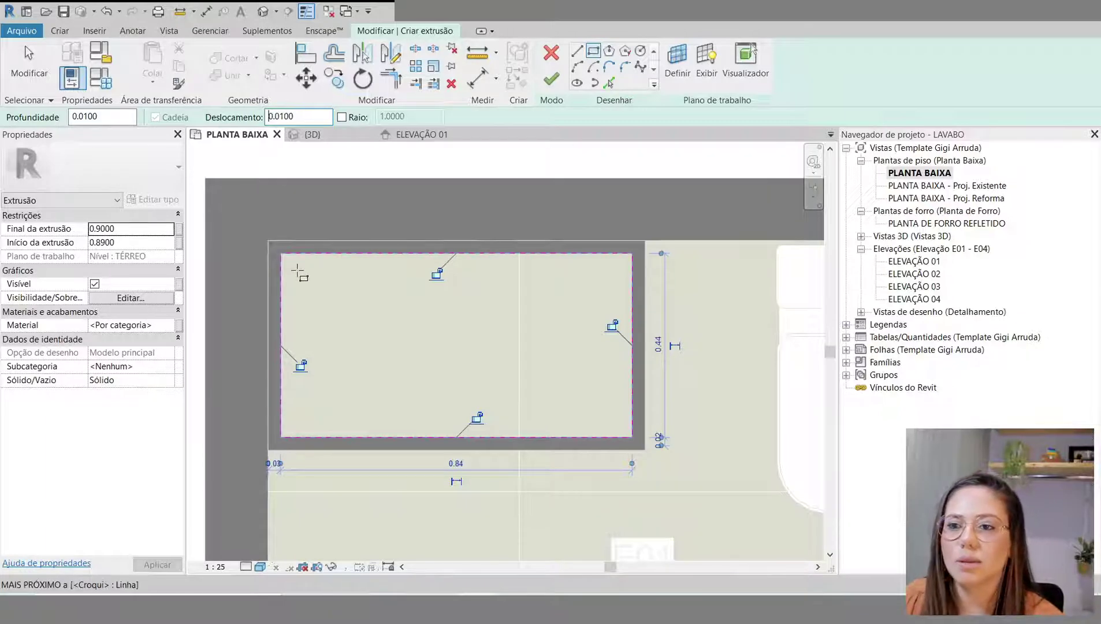
left_click(282, 254)
left_click(632, 437)
scroll(638, 286, "up", 2)
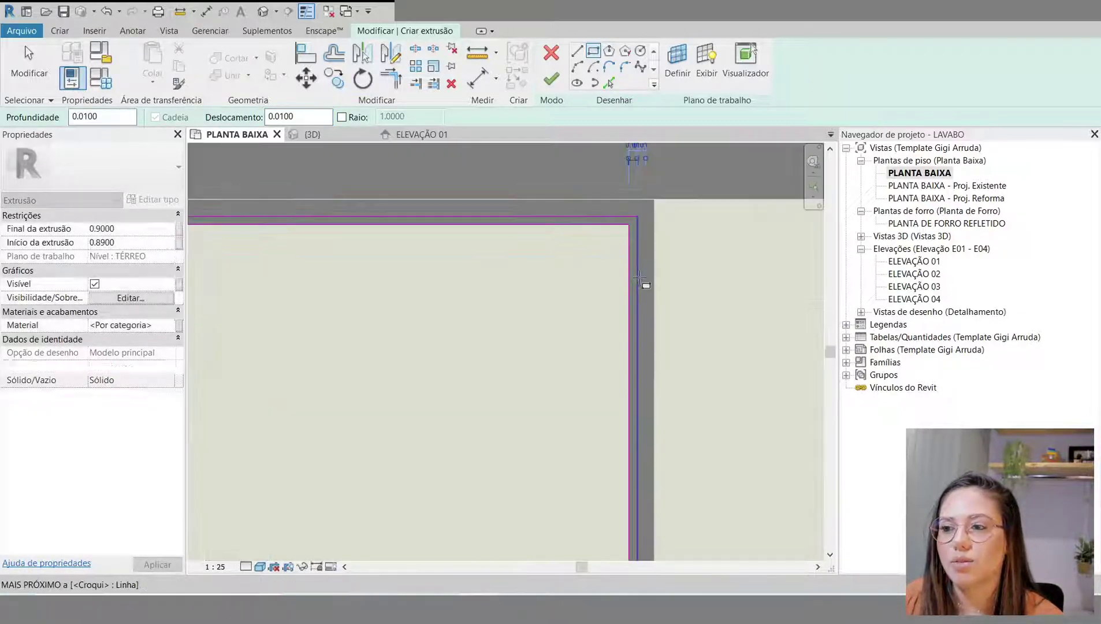
scroll(729, 272, "down", 3)
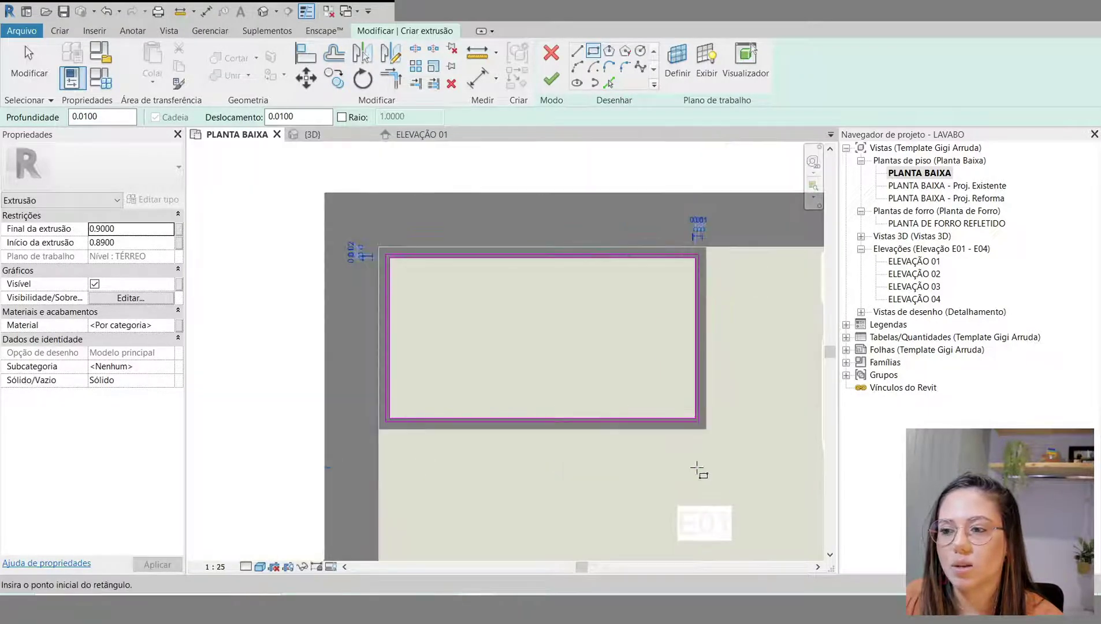
scroll(751, 305, "up", 2)
middle_click_drag(744, 305, 734, 314)
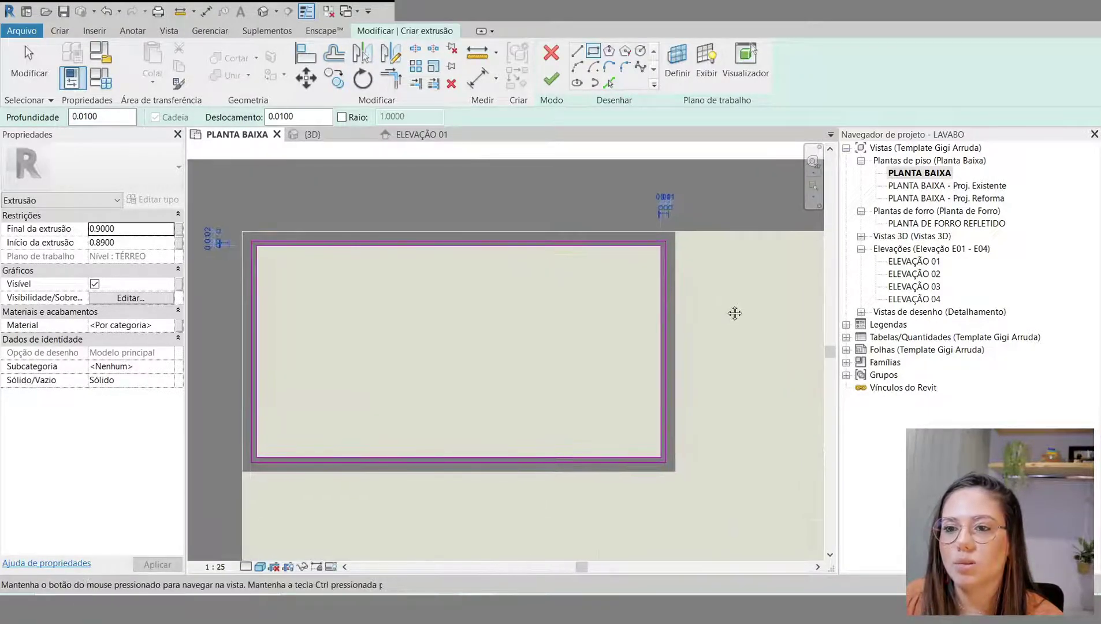
Step: End the rectangle sketching and associate the new extrusion's material with the existing MATERIAL family parameter
left_click(28, 63)
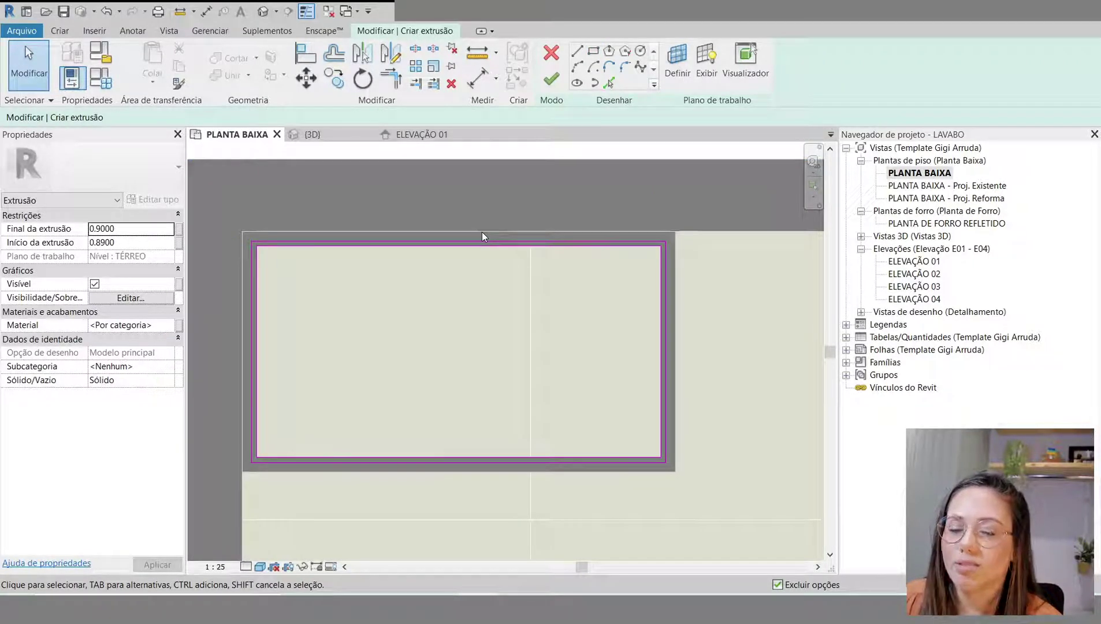
left_click(180, 326)
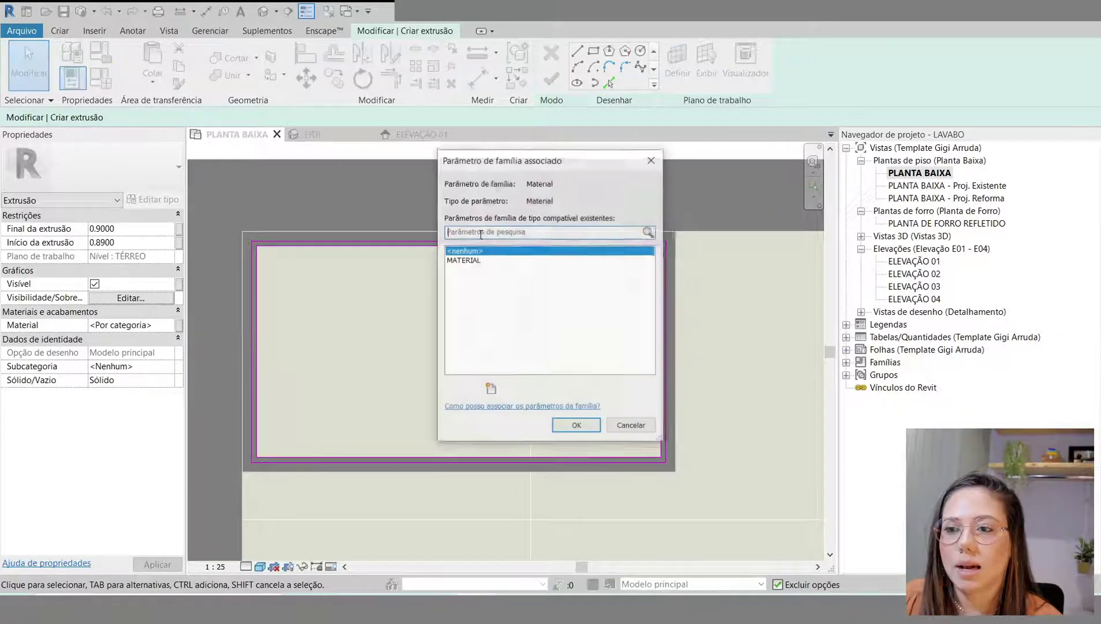
left_click(466, 260)
left_click(589, 428)
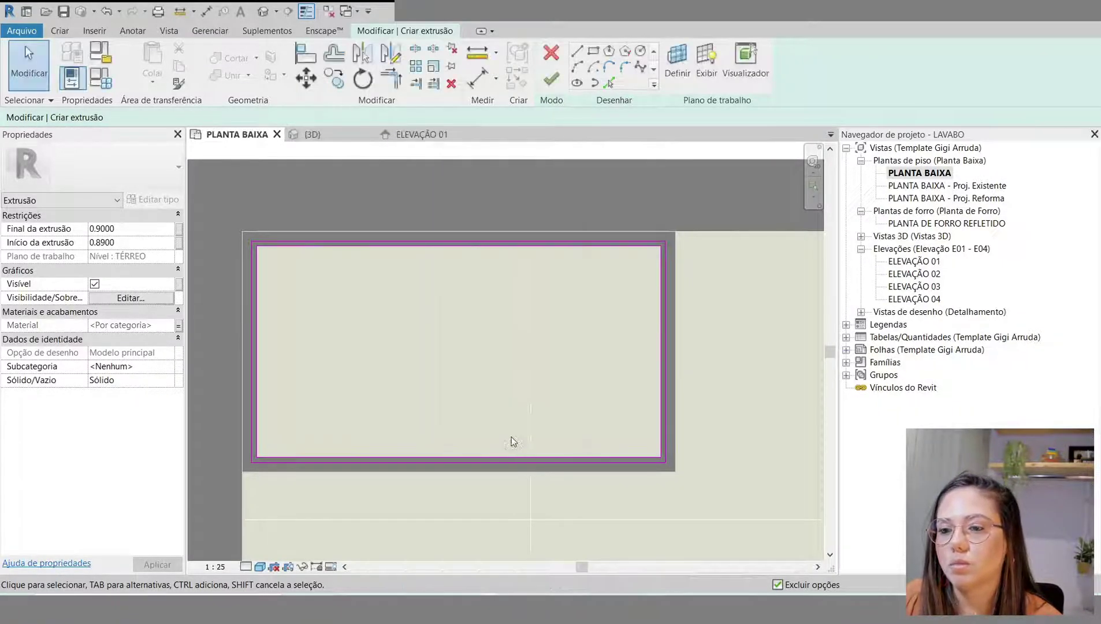
left_click(125, 241)
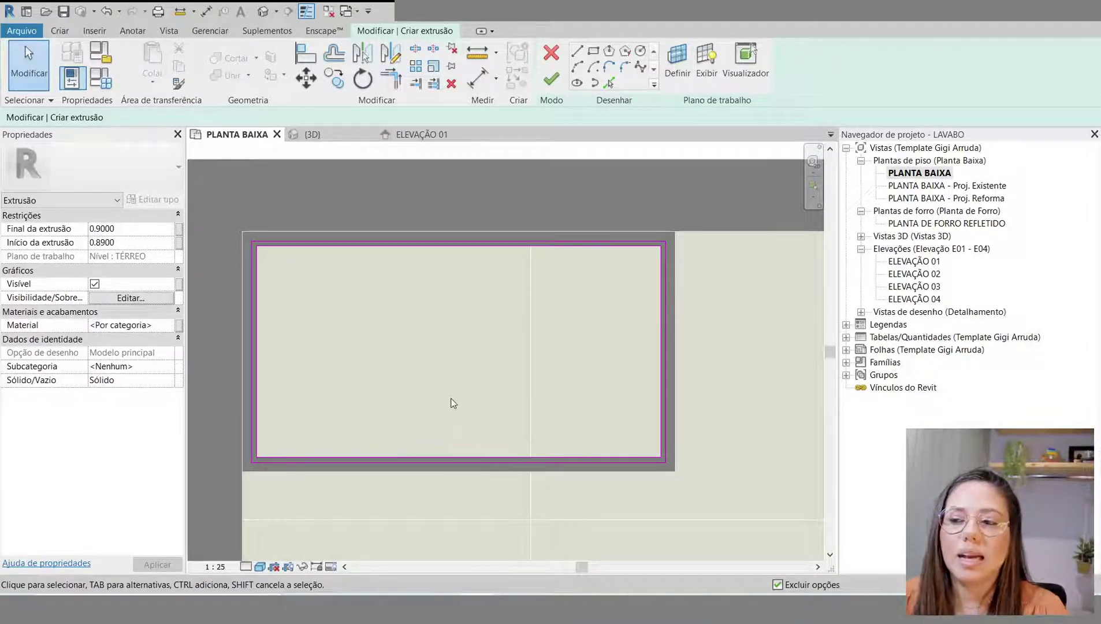
left_click(145, 245)
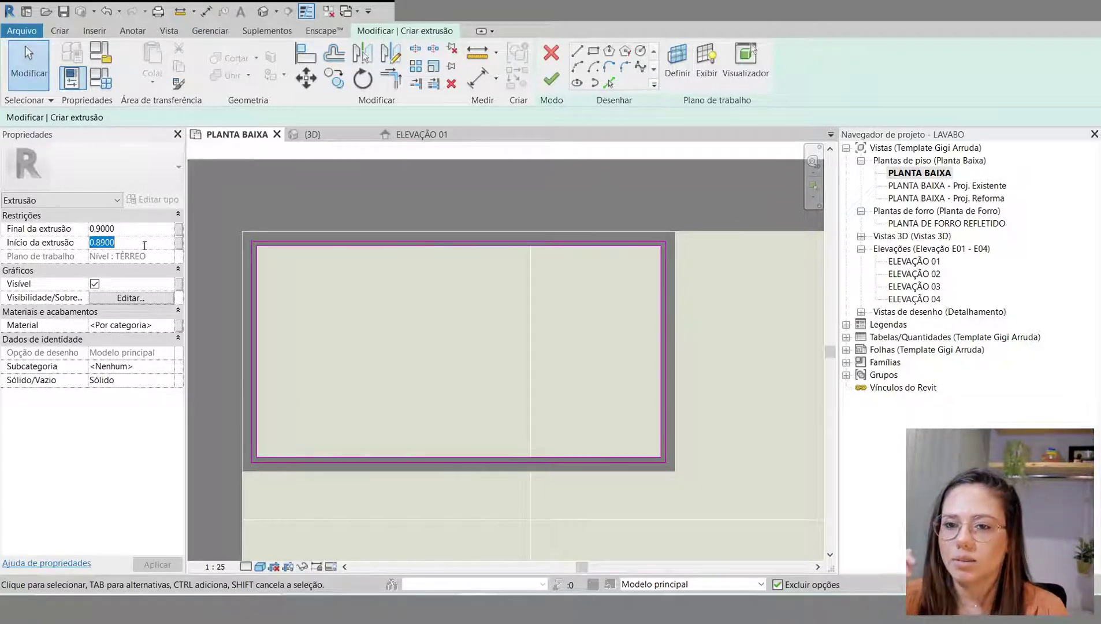
type("88CM")
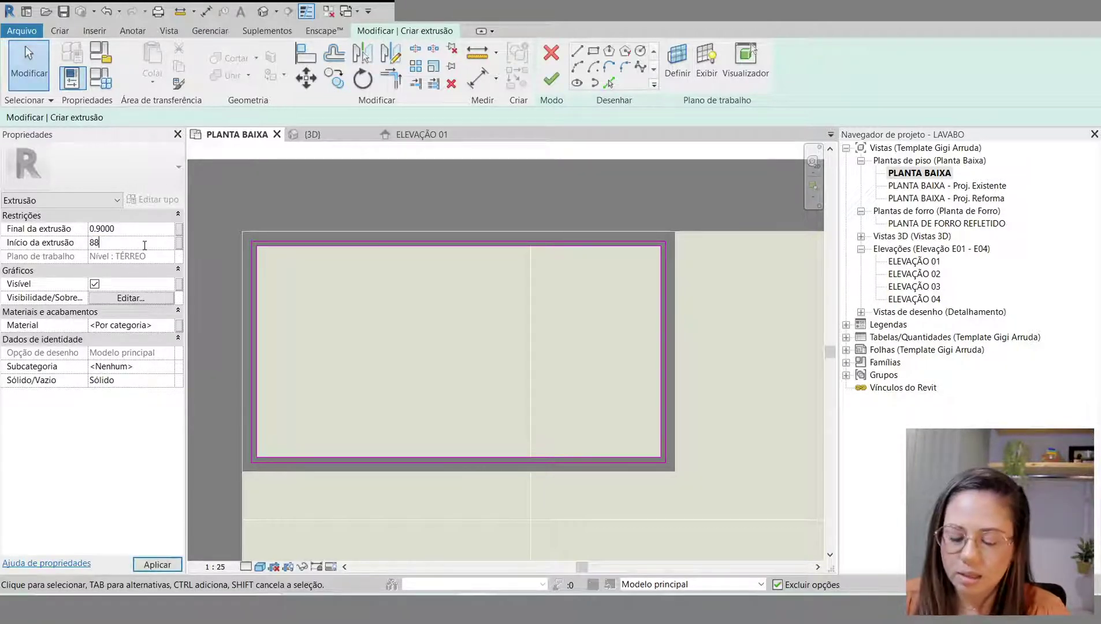
left_click(95, 226)
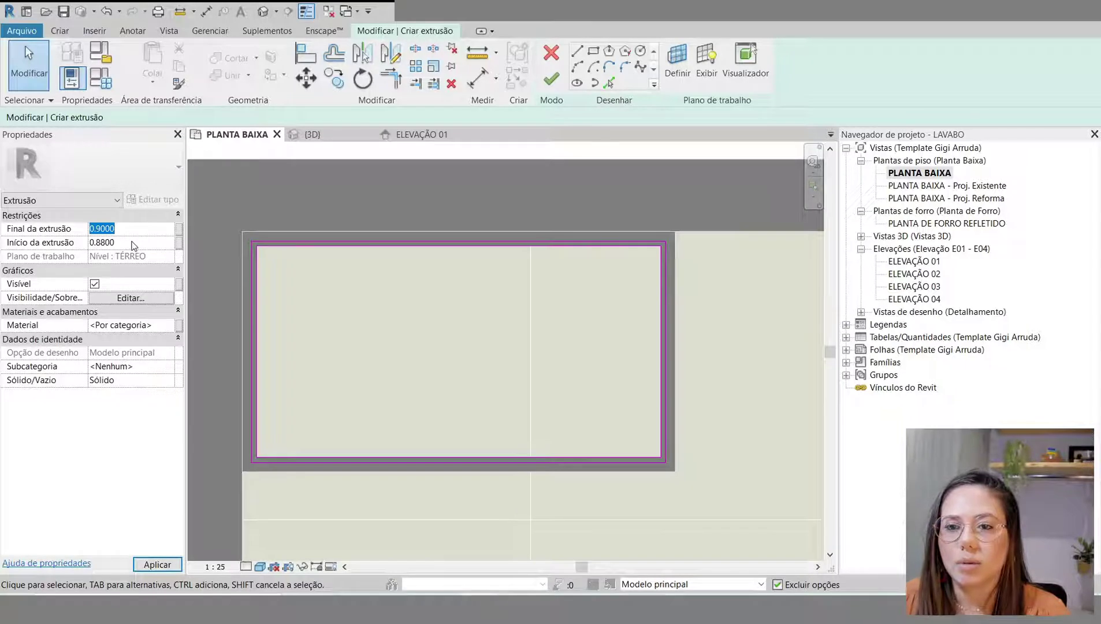
Step: Set the extrusion's start to 0.87 m
left_click(132, 241)
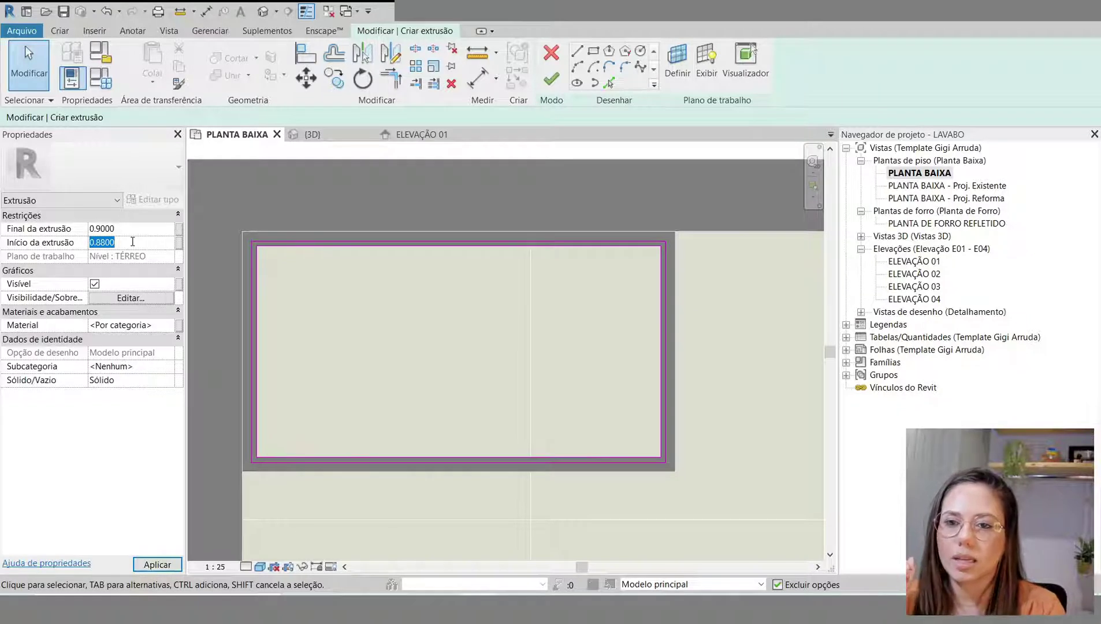
type("0.8700")
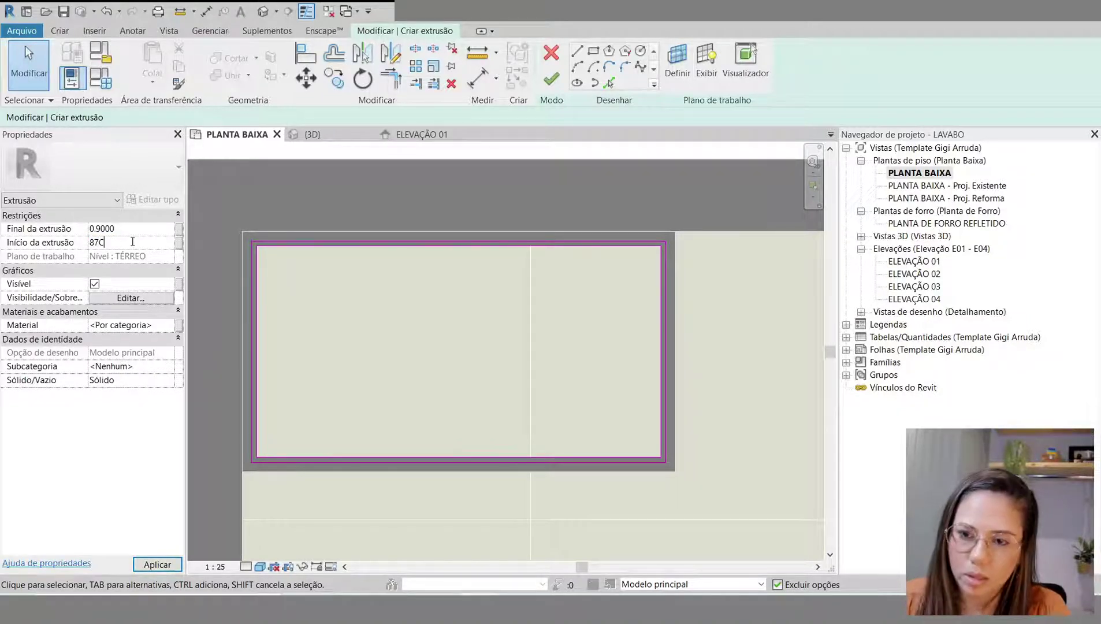
key("Return")
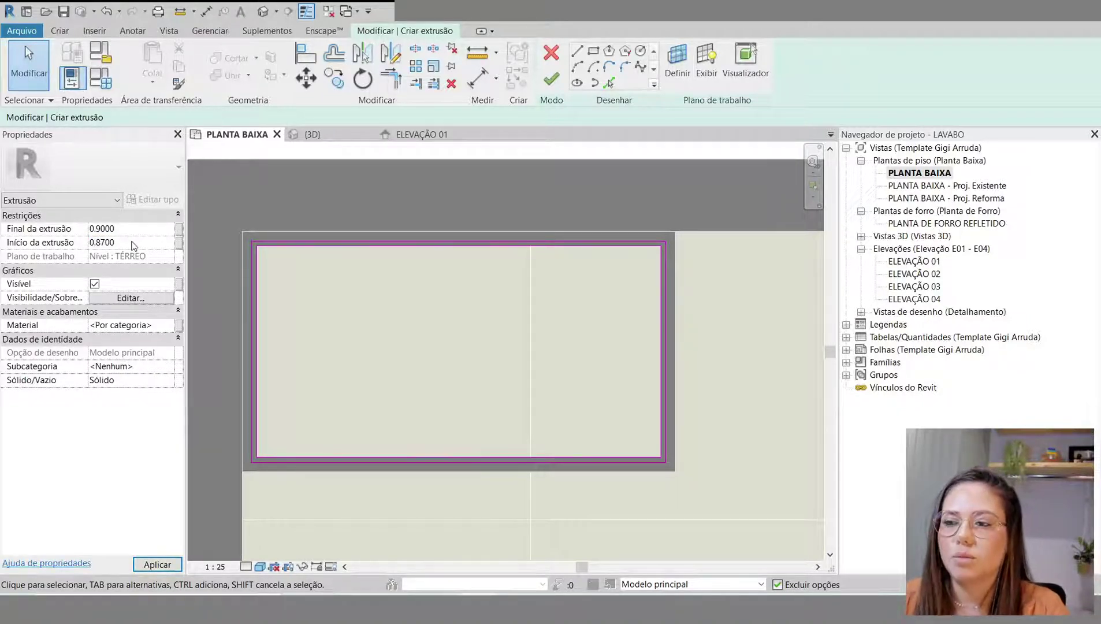
Step: Associate the extrusion's material with the MATERIAL family parameter and finish the extrusion
left_click(179, 326)
left_click(462, 260)
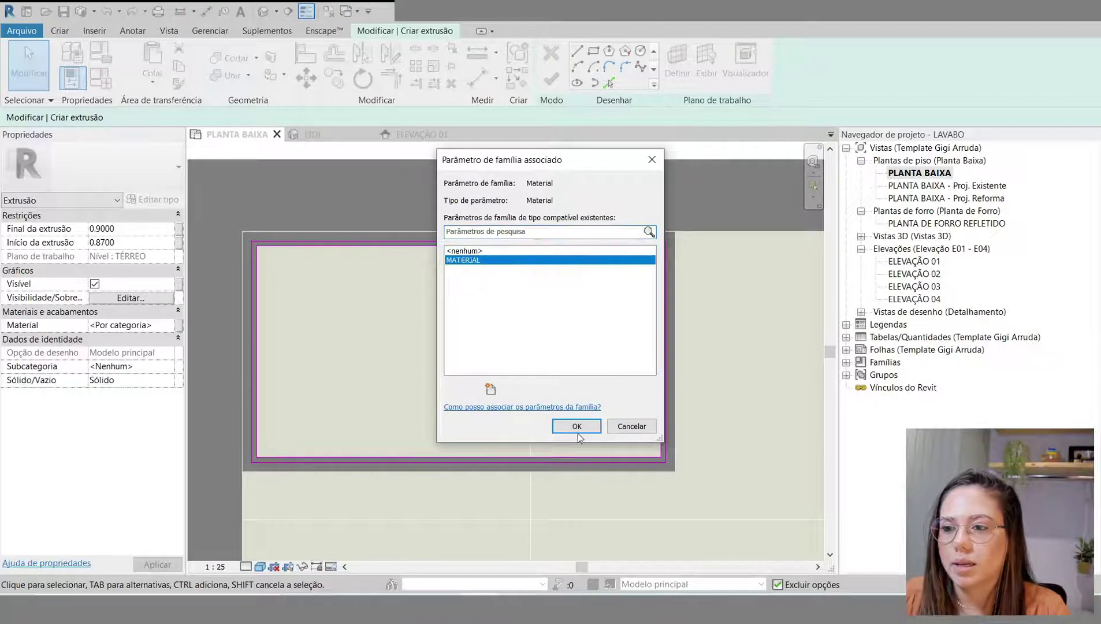
left_click(577, 427)
left_click(551, 80)
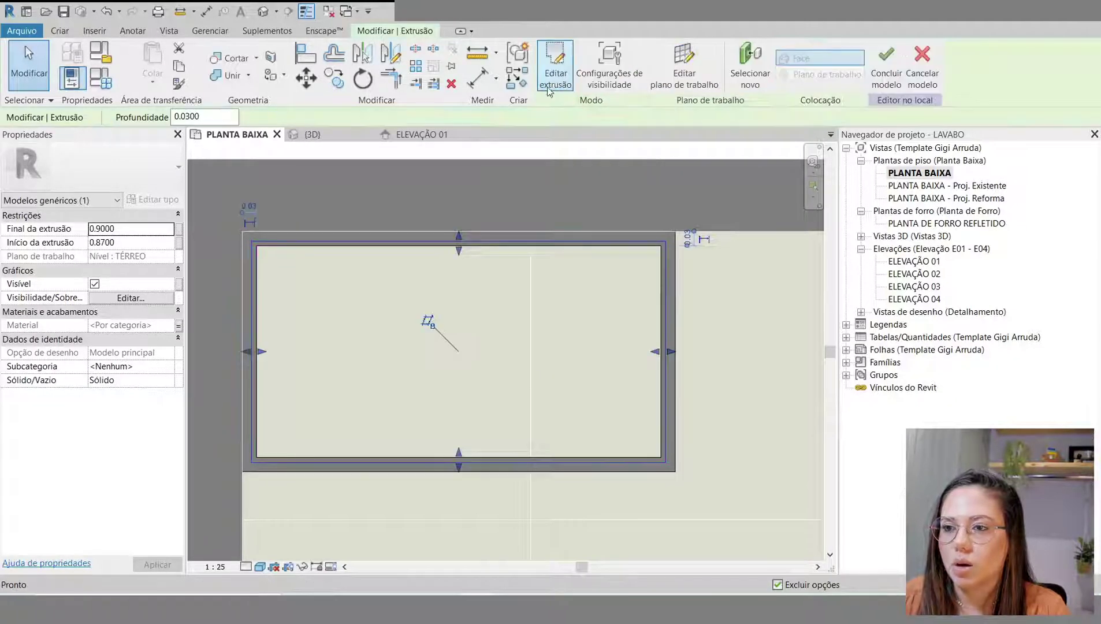
Step: Inspect in ELEVAÇÃO 01 how the new extrusion meets the top frame and apron near the countertop's right corner
left_click(432, 136)
scroll(649, 370, "up", 2)
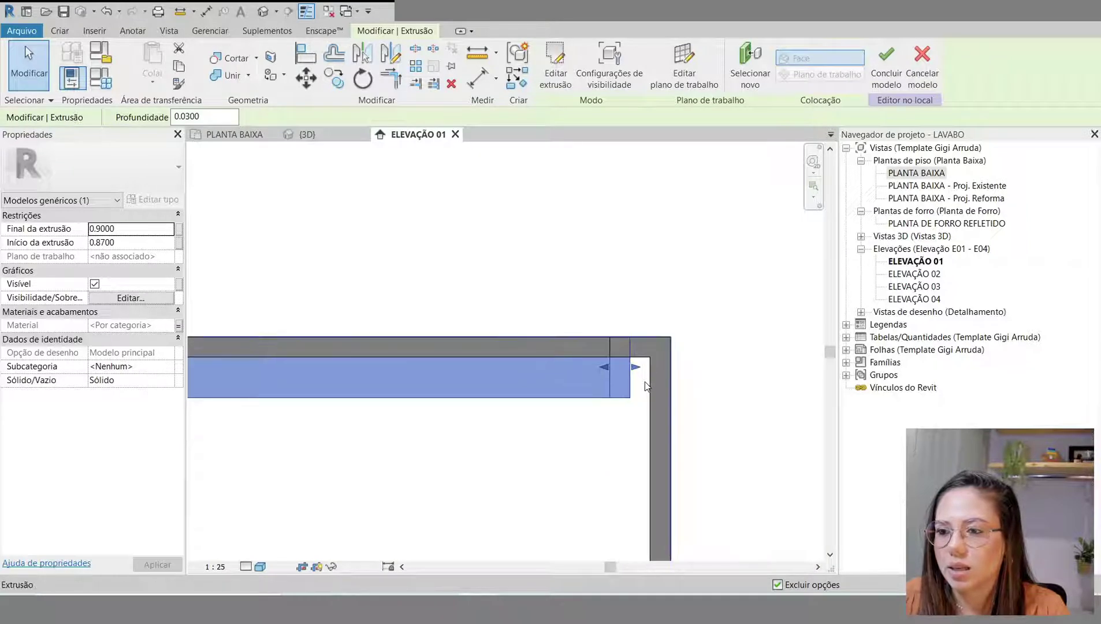
left_click(646, 380)
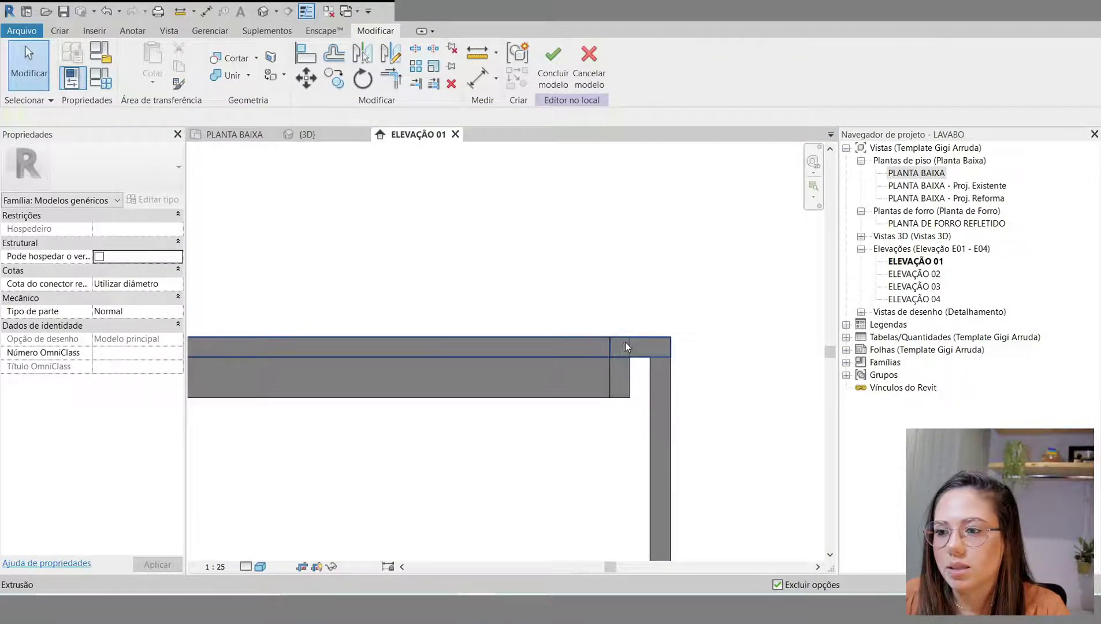
scroll(624, 344, "up", 2)
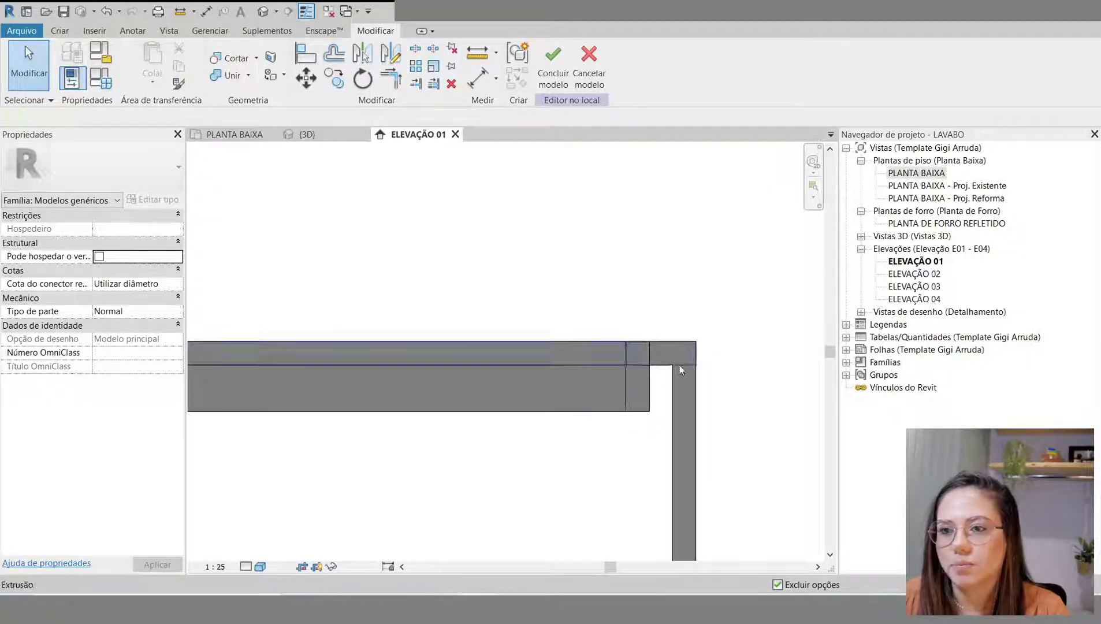
Step: Join the new inner extrusion with the joined countertop frame and apron in the 3D view
left_click(331, 138)
scroll(743, 305, "up", 3)
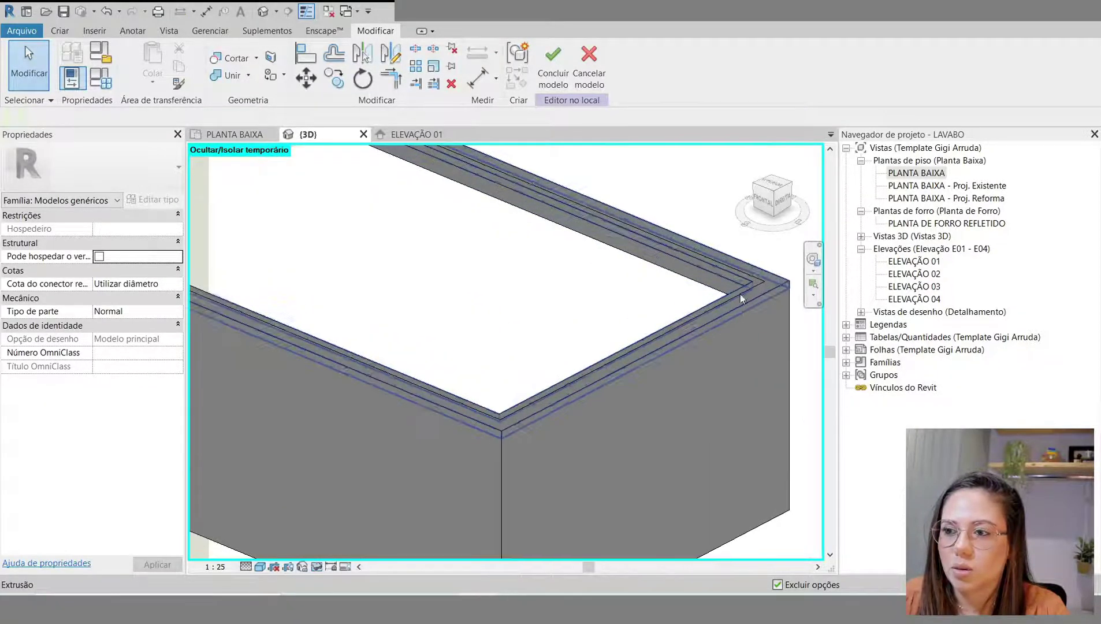
scroll(295, 460, "down", 3)
scroll(364, 315, "up", 3)
left_click(223, 80)
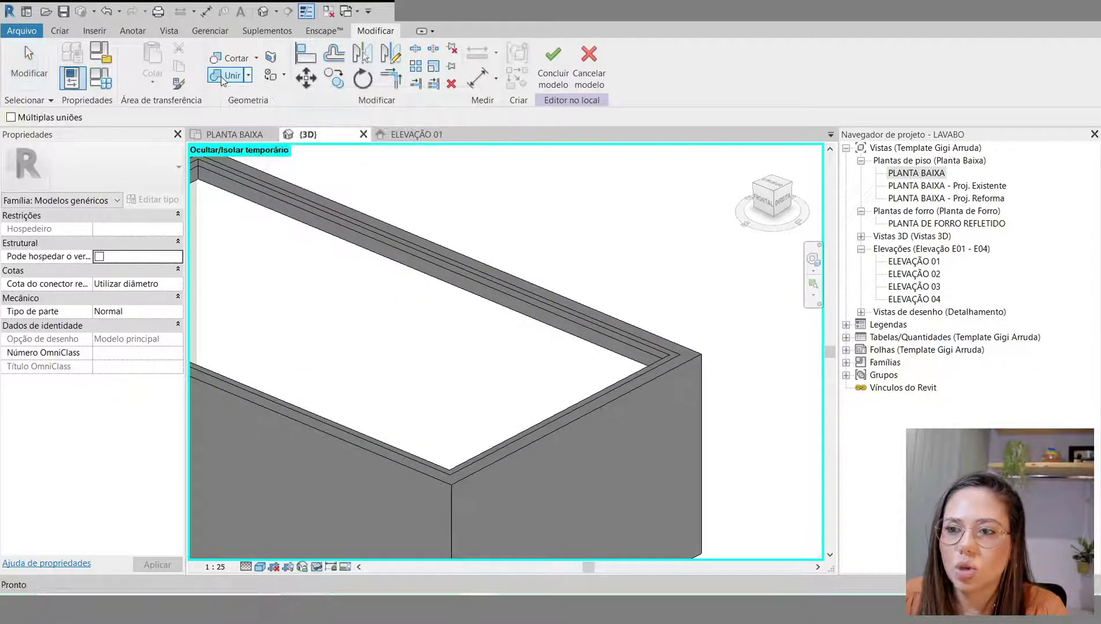
left_click(658, 428)
left_click(658, 369)
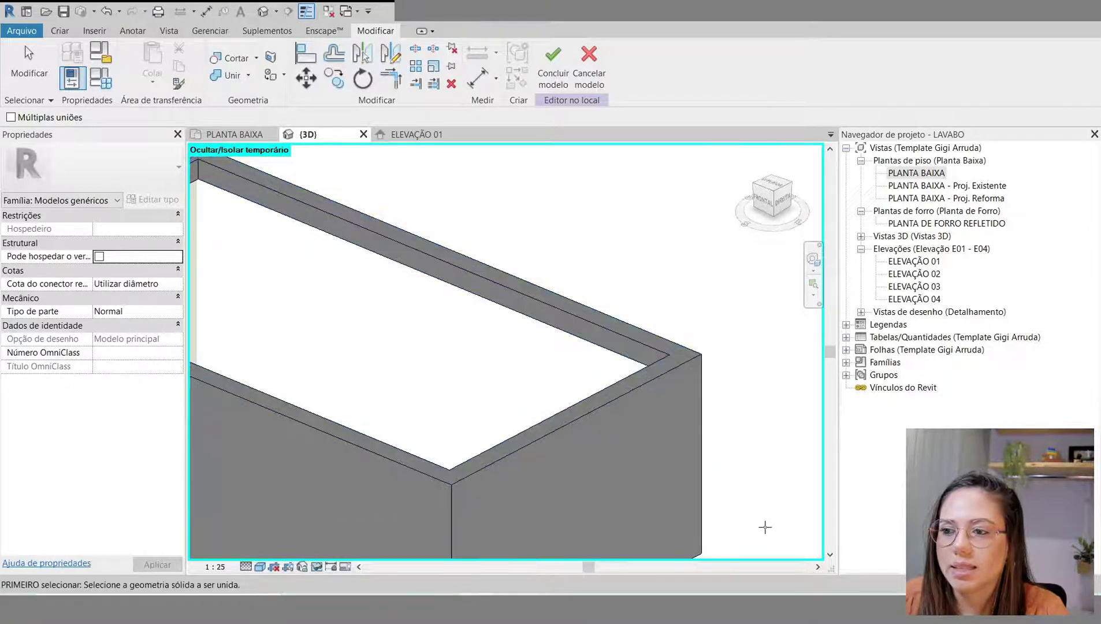
scroll(744, 427, "down", 2)
key("Escape")
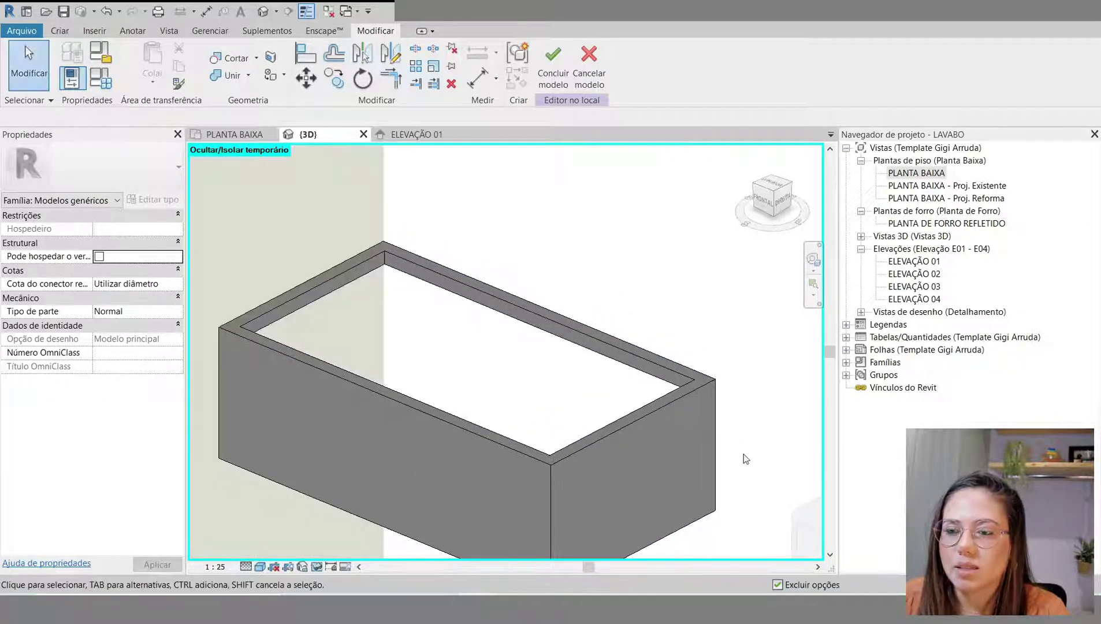
middle_click_drag(737, 455, 486, 371, "shift")
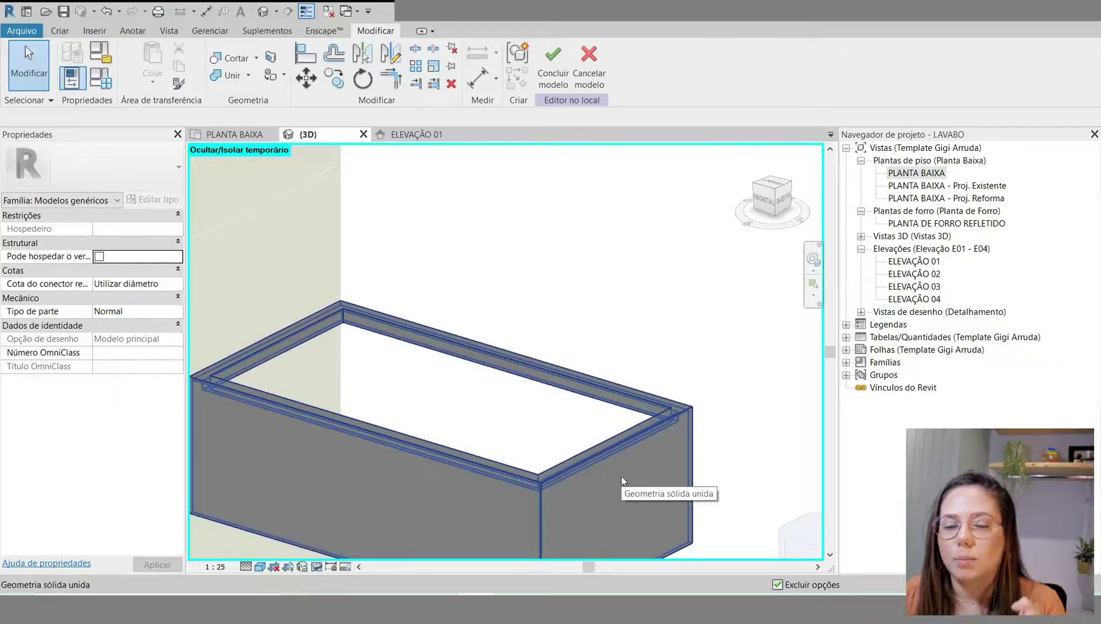
Step: Start a new extrusion in PLANTA BAIXA and sketch a rectangle between opposite corners of the frame's inner opening
left_click(234, 135)
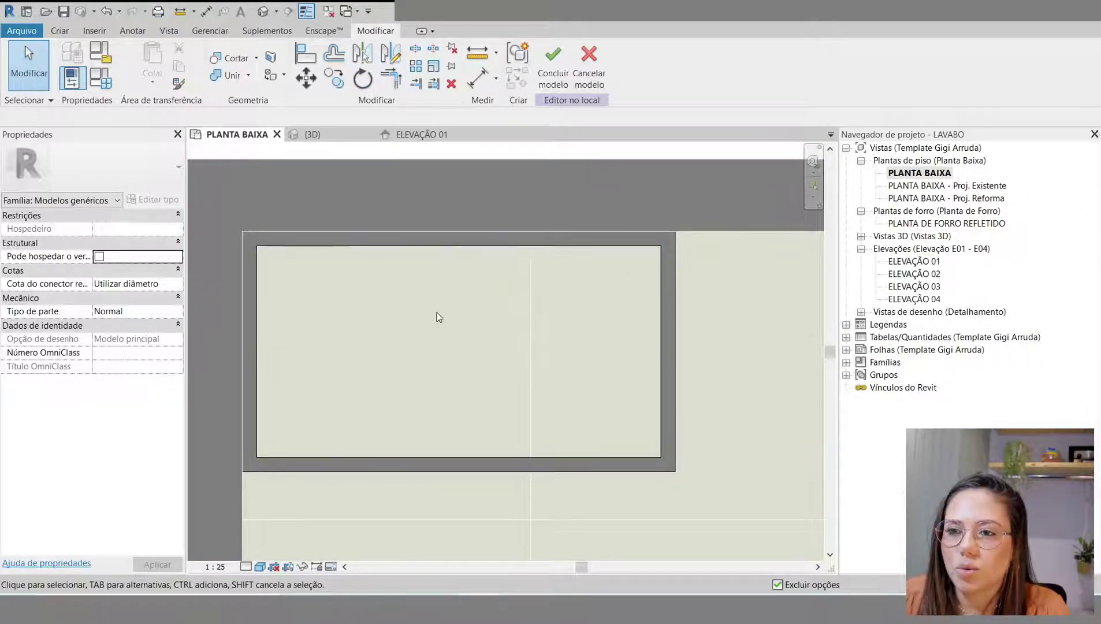
left_click(60, 31)
left_click(137, 61)
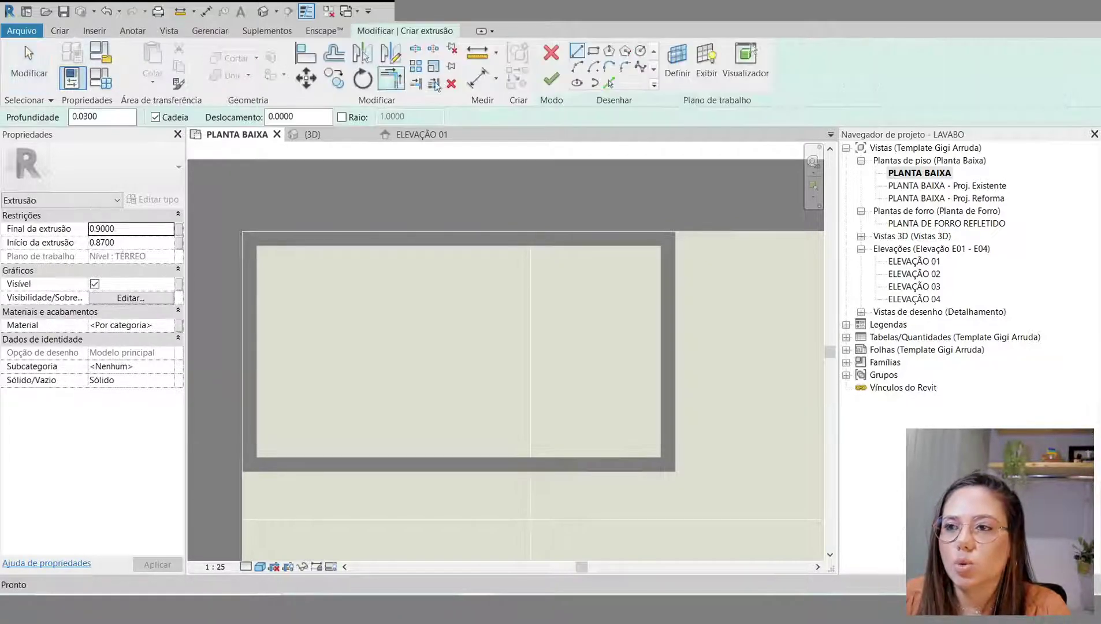
left_click(593, 56)
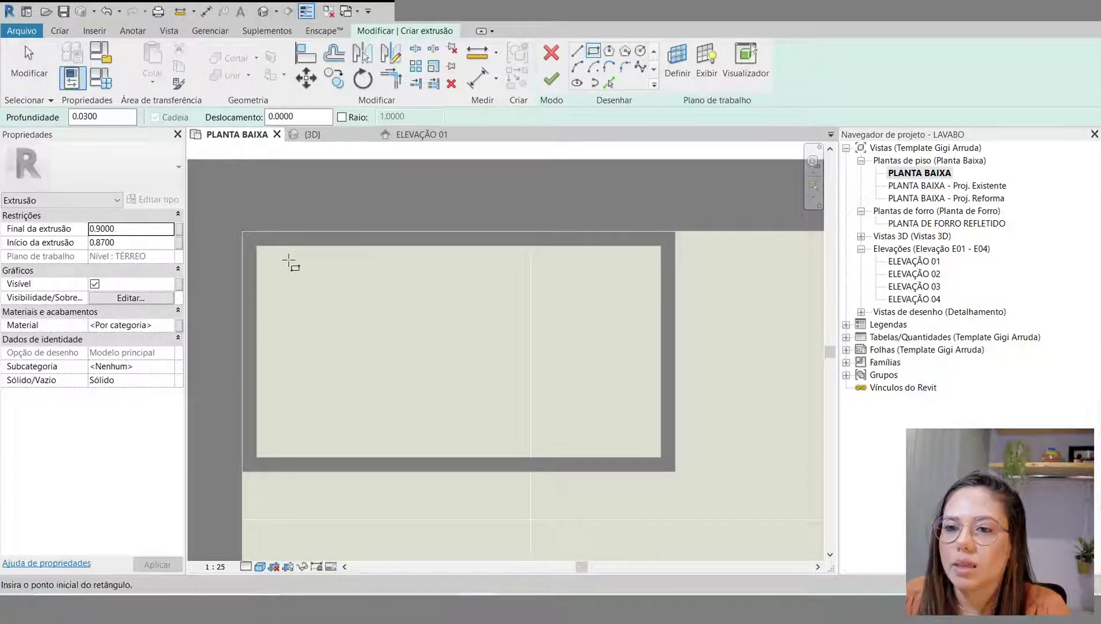
left_click(257, 247)
left_click(660, 457)
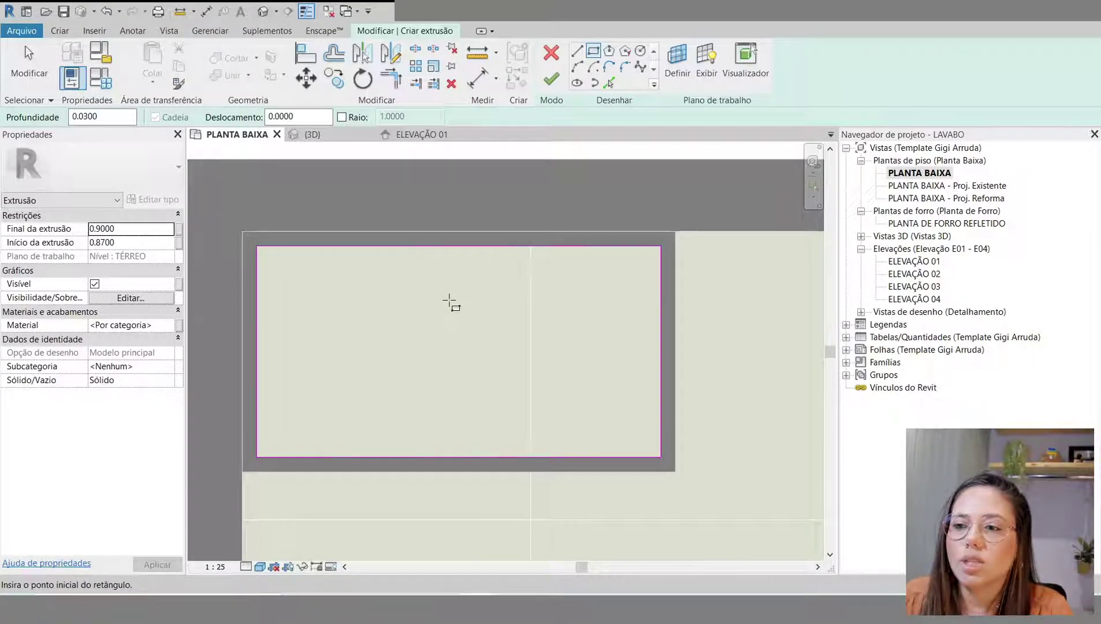
Step: Set the new extrusion's end to 0.88 m
left_click(125, 228)
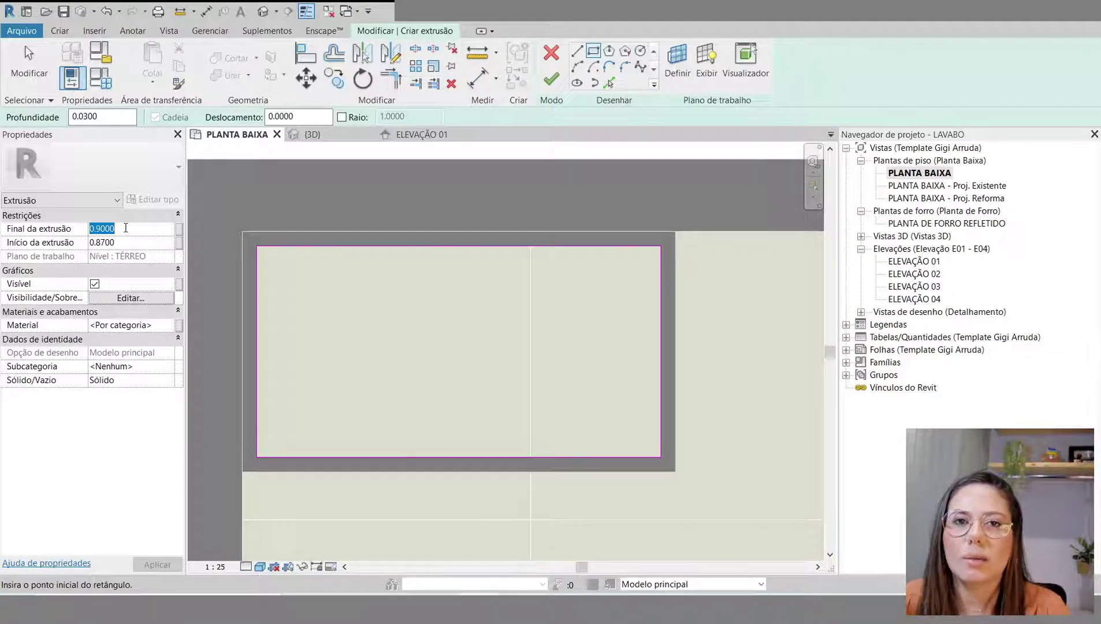
type("88")
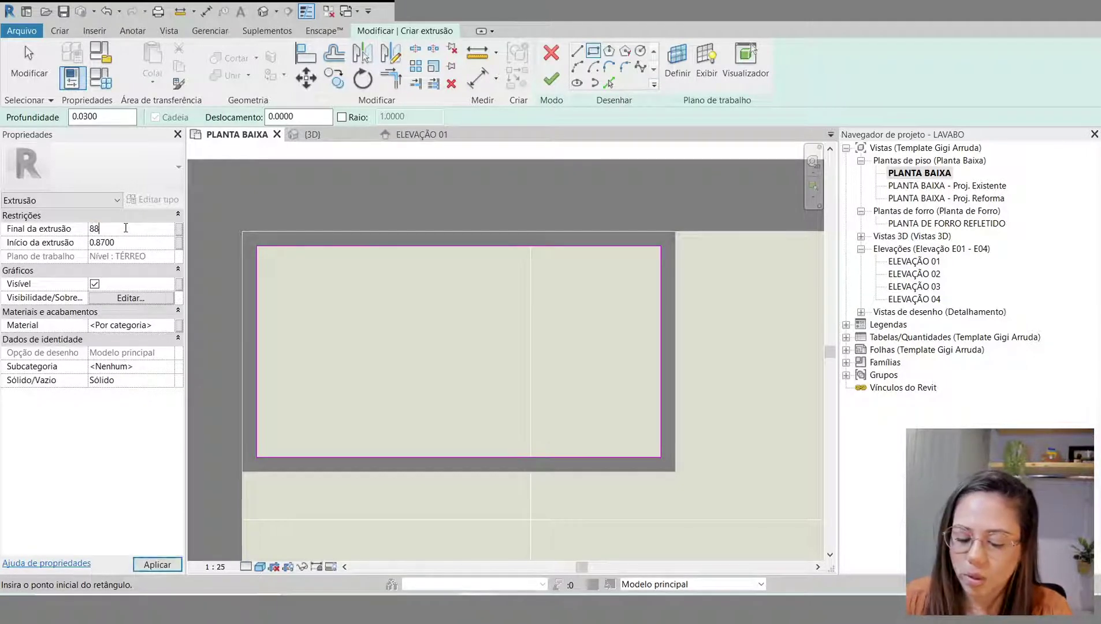
type("CM")
key("Return")
left_click(132, 244)
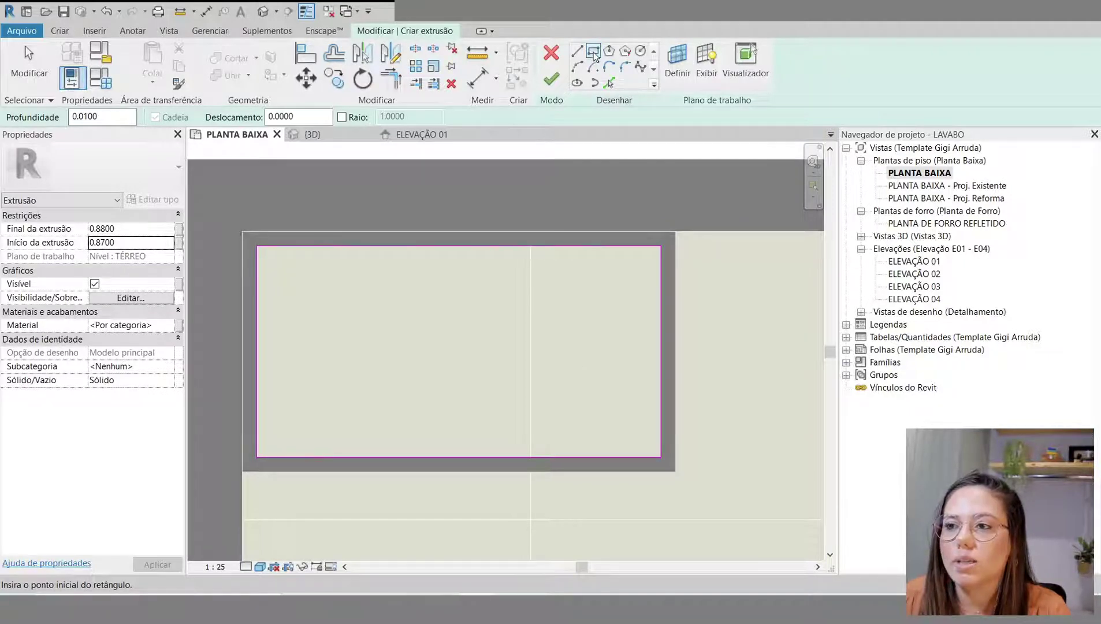
Step: Sketch an inner rectangle about 0.60 by 0.26 m inside the outer rectangle and end the rectangle sketching
left_click(310, 285)
left_click(600, 410)
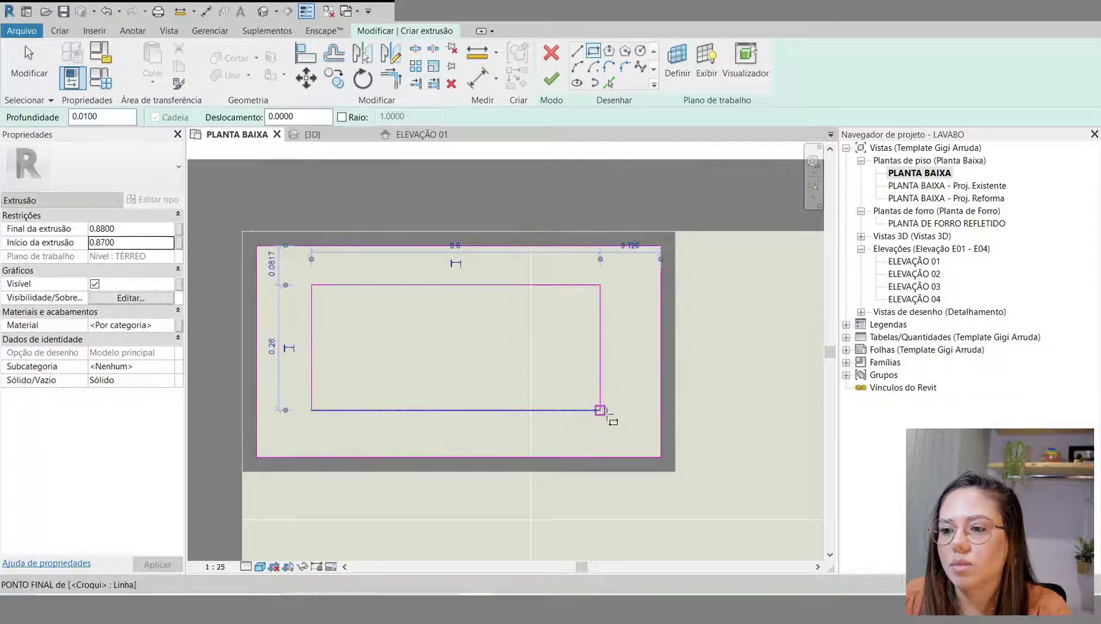
key("Escape")
key("Escape")
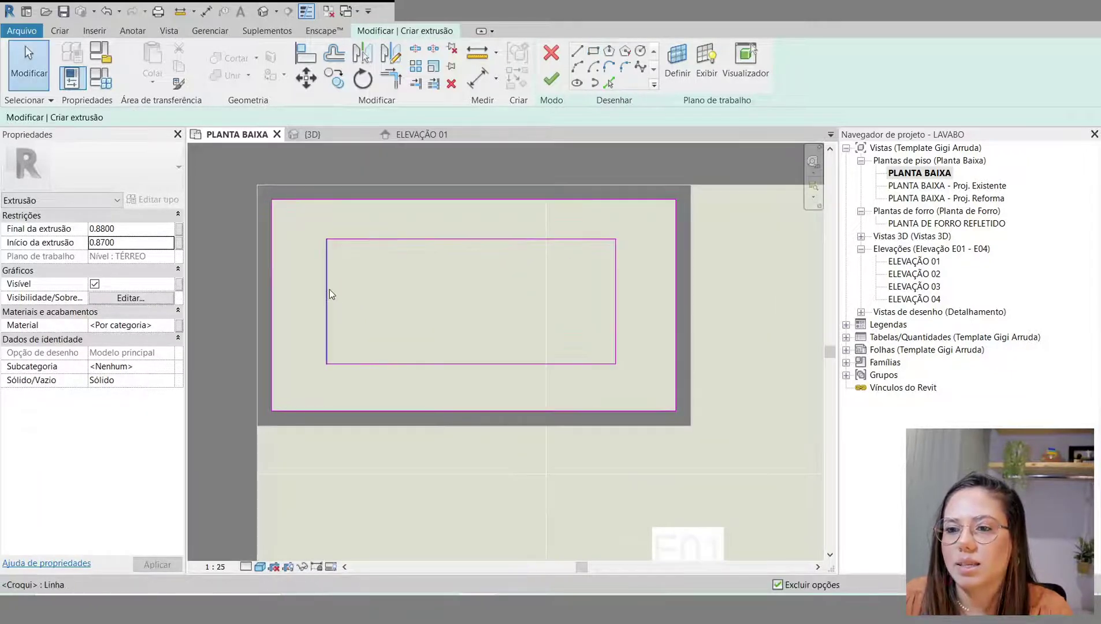
Step: Set the inner rectangle's left line 0.12 m from the outer rectangle's left line
left_click(328, 290)
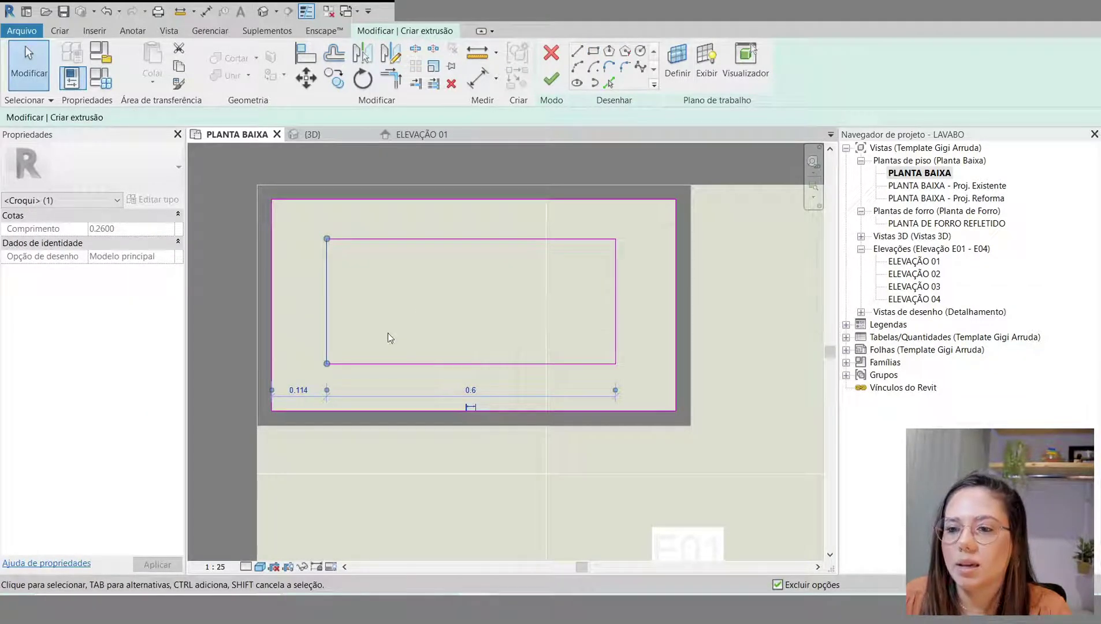
left_click(300, 391)
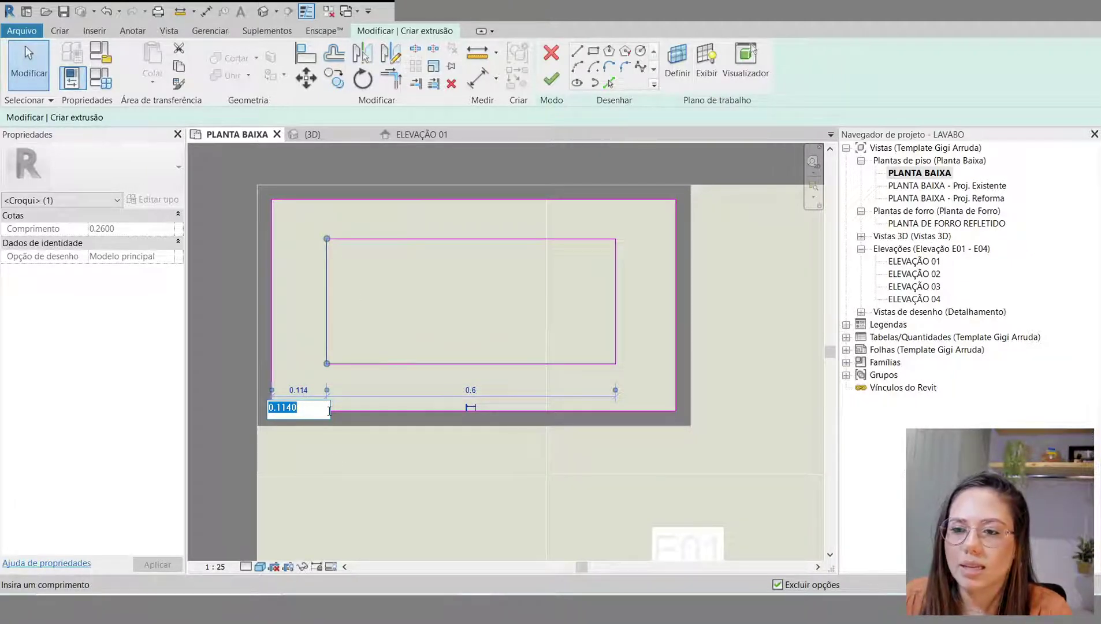
type("0.12")
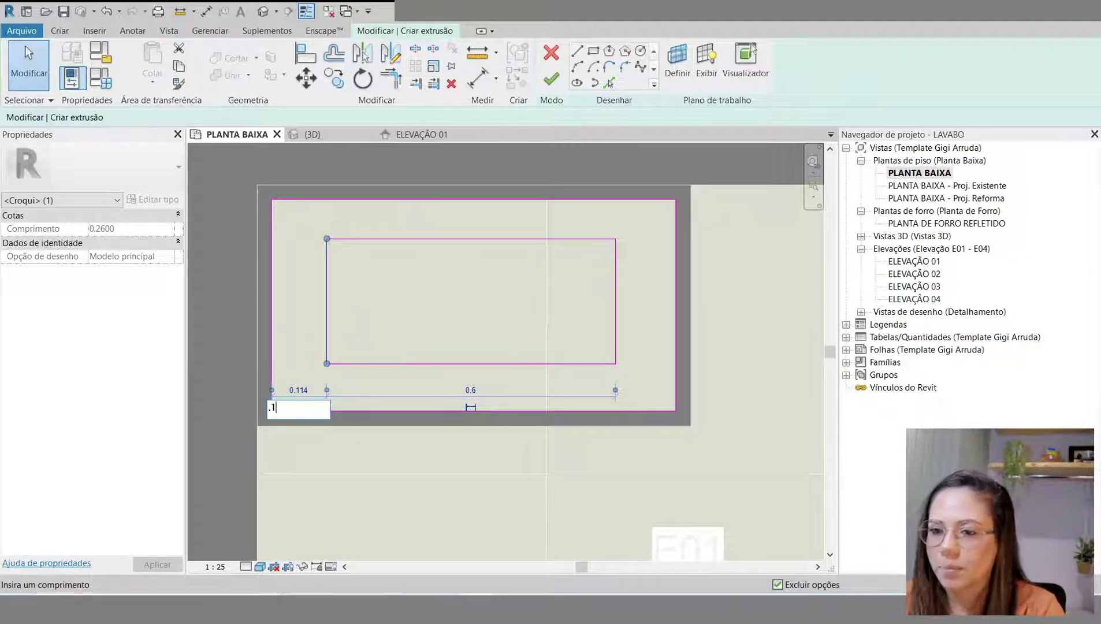
key("Return")
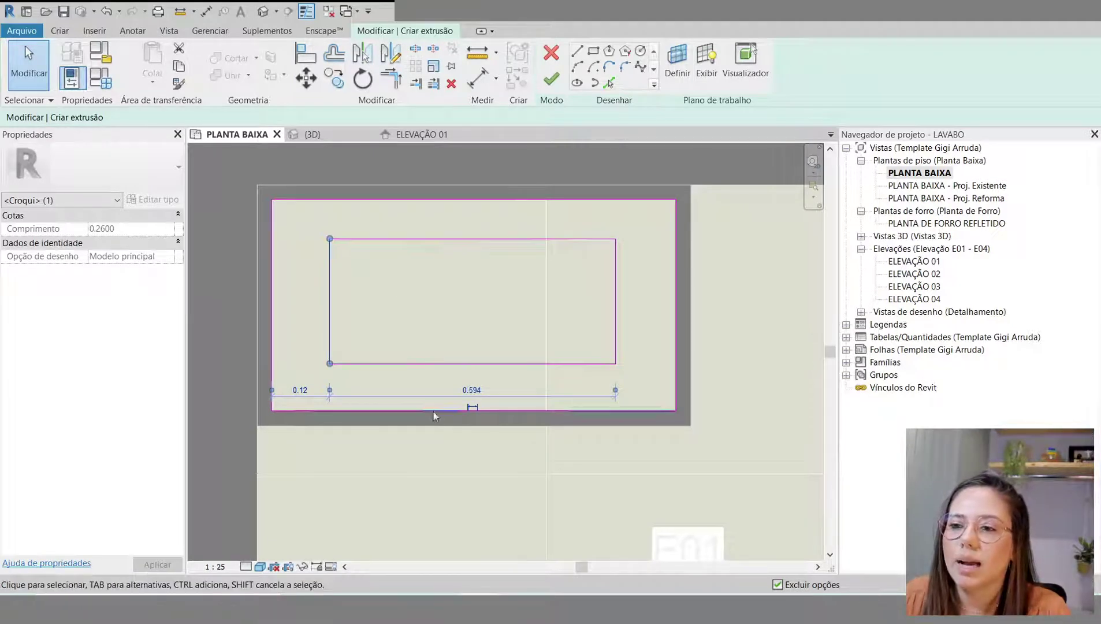
Step: Place the inner rectangle's lower and upper lines each 0.05 m from the matching outer lines
left_click(409, 363)
left_click(642, 385)
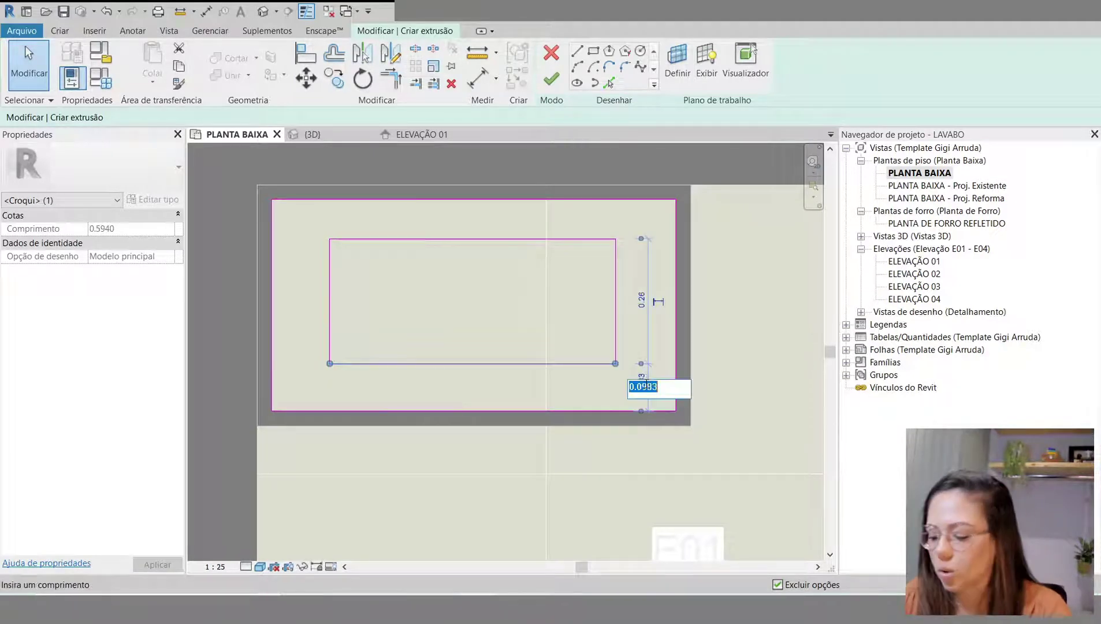
type("0.05")
key("Return")
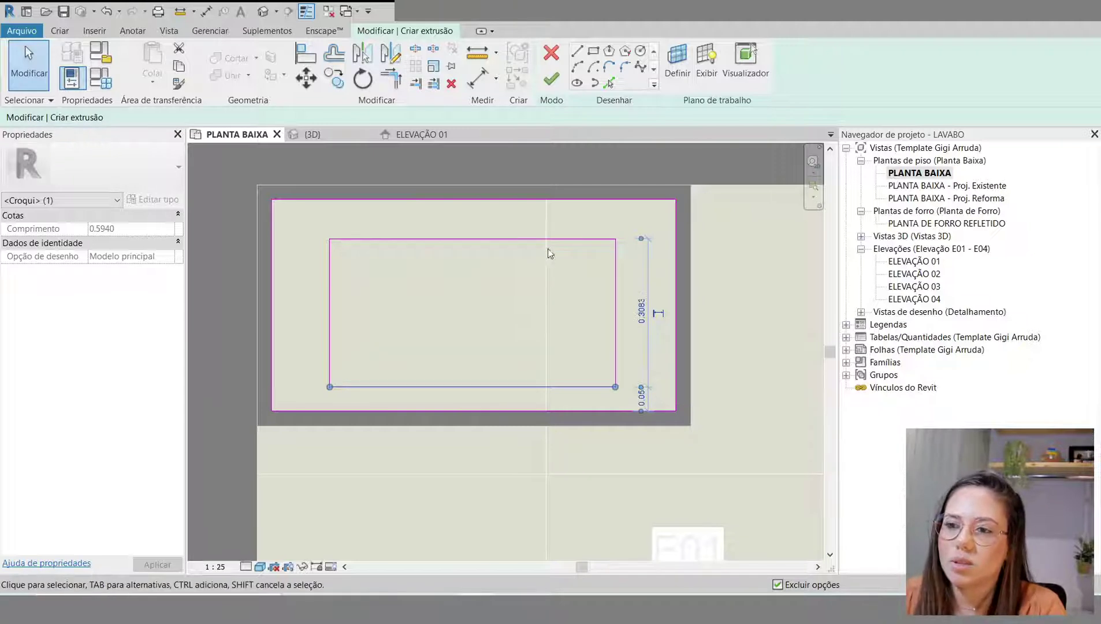
left_click(536, 239)
left_click(291, 215)
type("0.05")
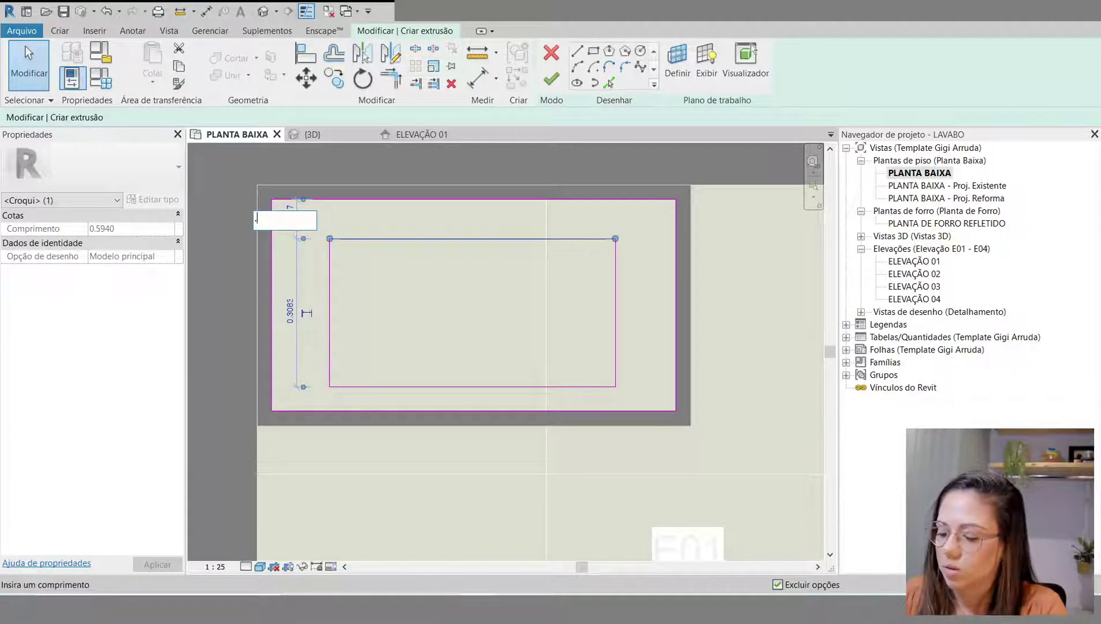
key("Return")
Step: Set the inner rectangle's right line 0.20 m from the outer rectangle's right line and check the lower line's spacing
left_click(562, 286)
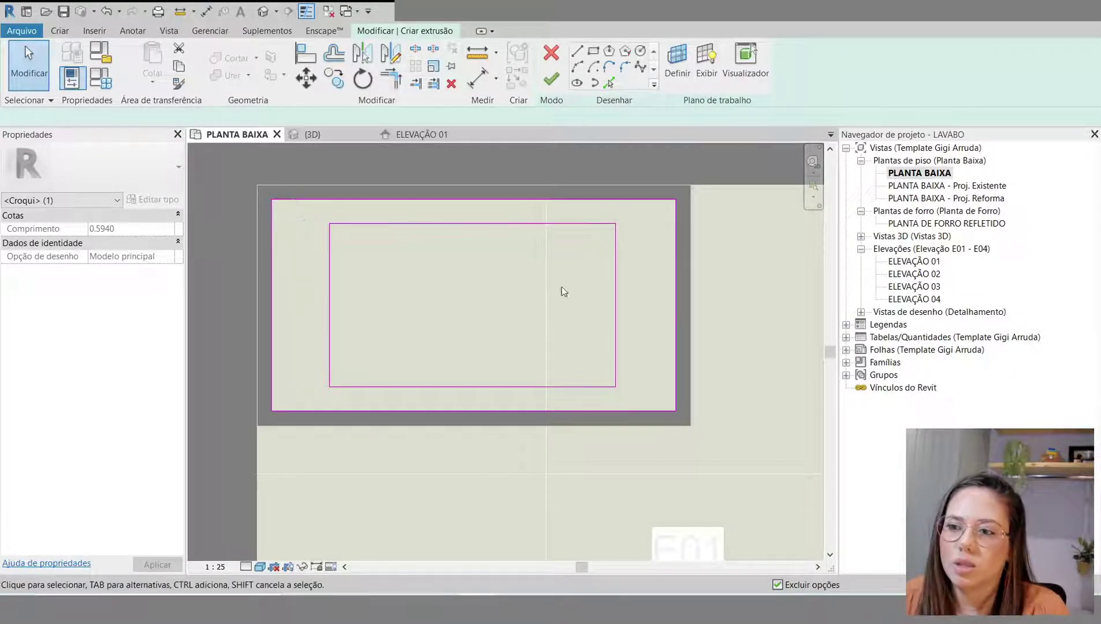
left_click(616, 280)
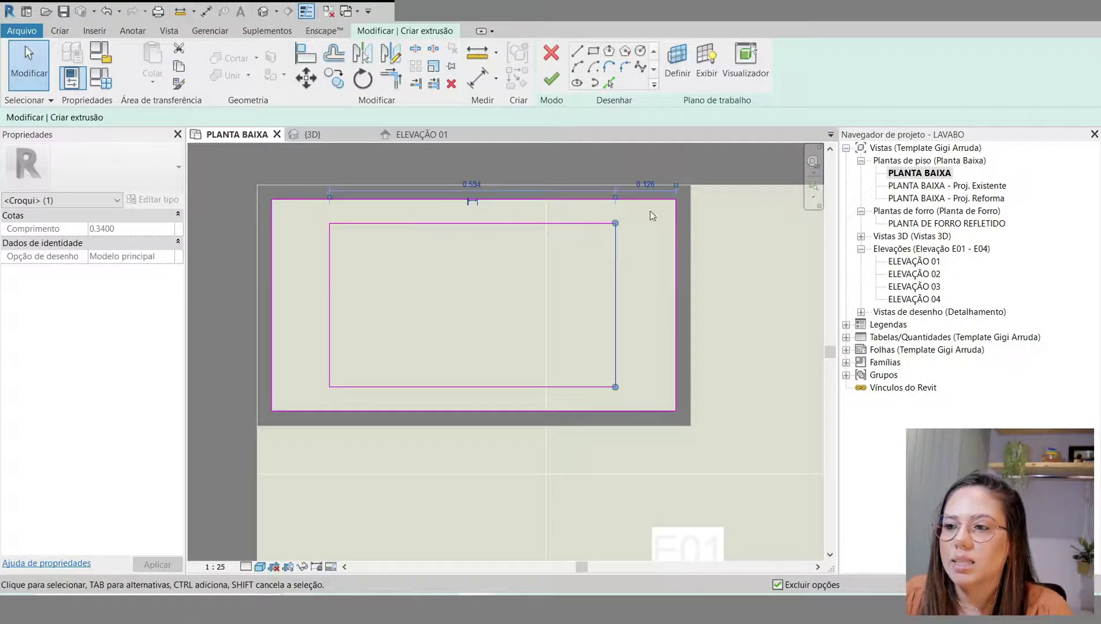
left_click(646, 183)
type("0.2")
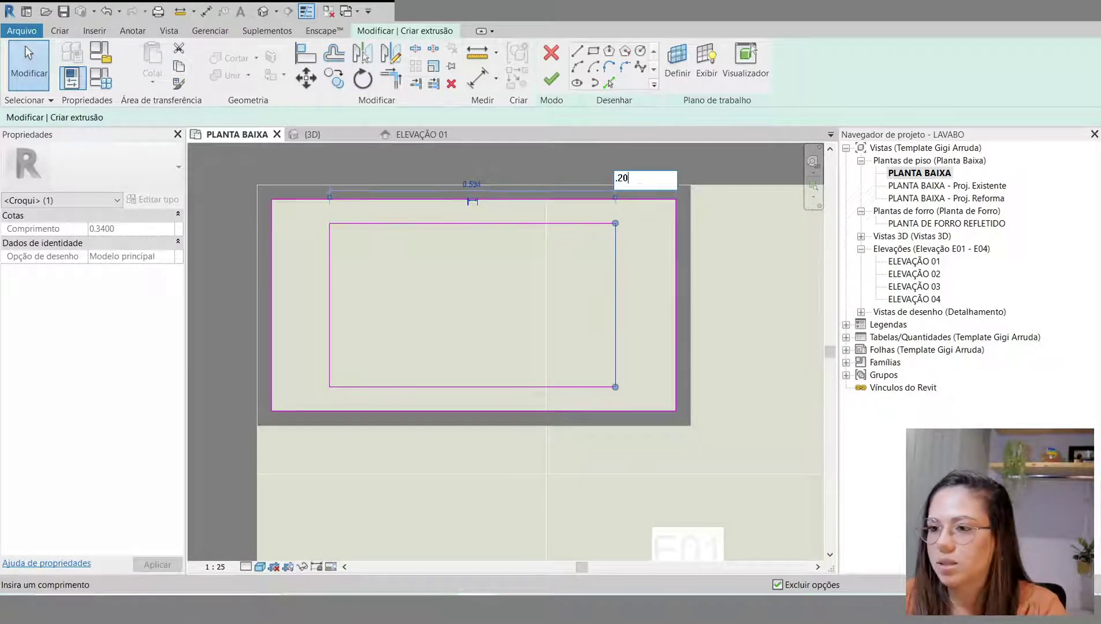
key("Return")
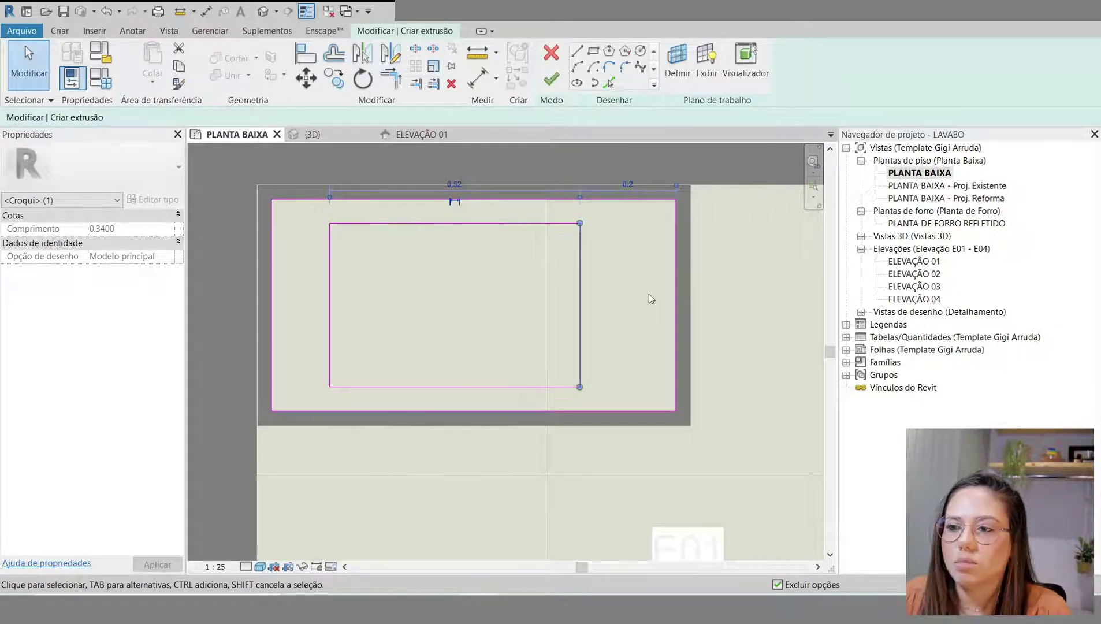
key("Escape")
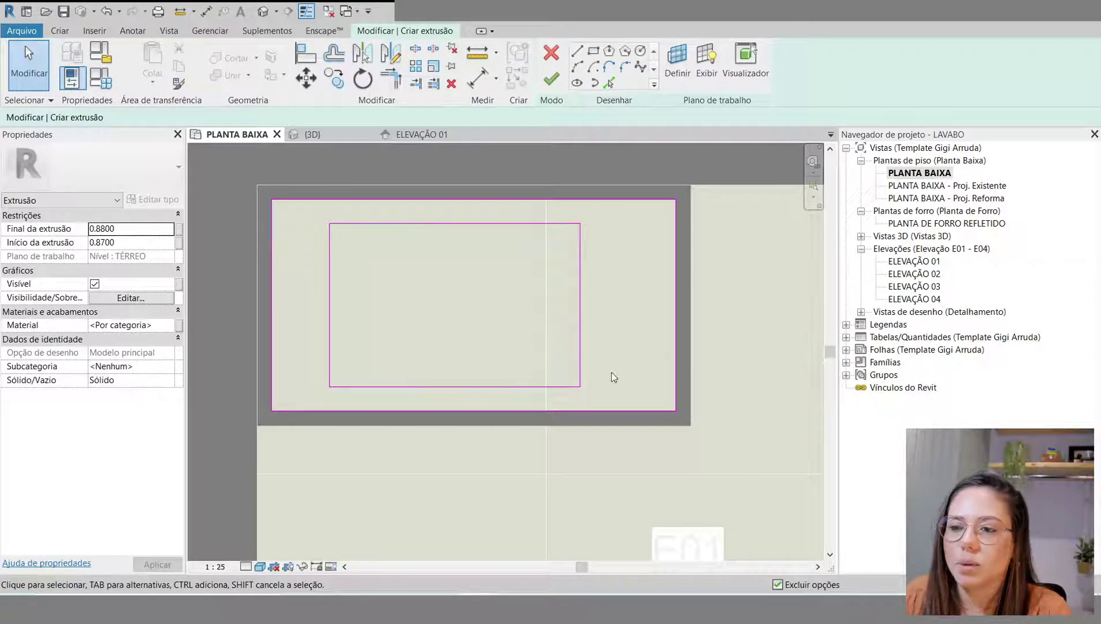
left_click(392, 387)
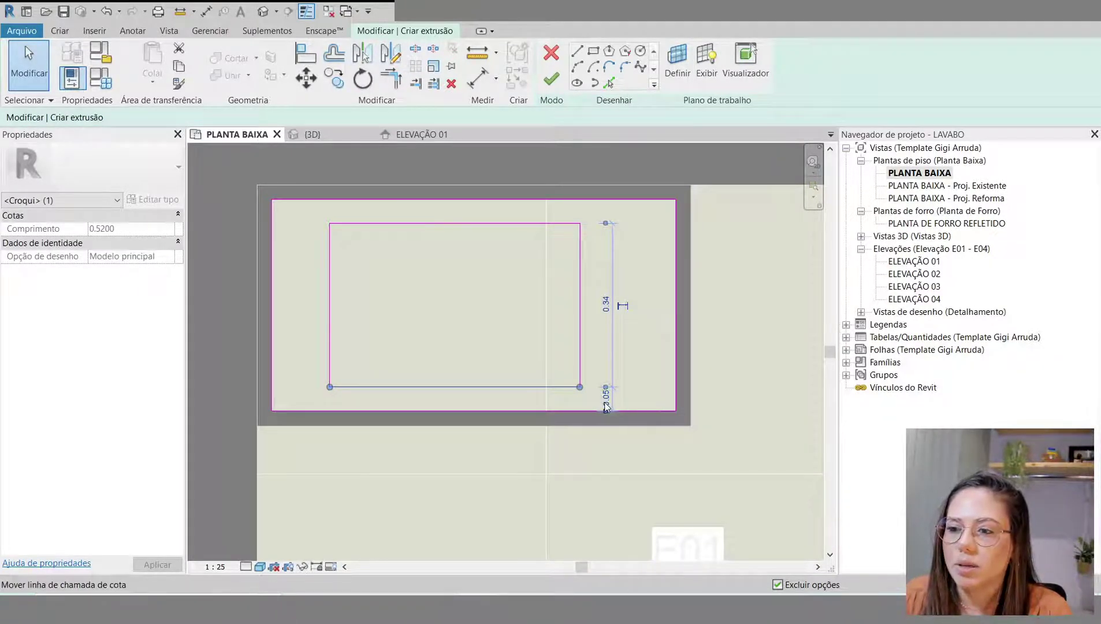
left_click(556, 355)
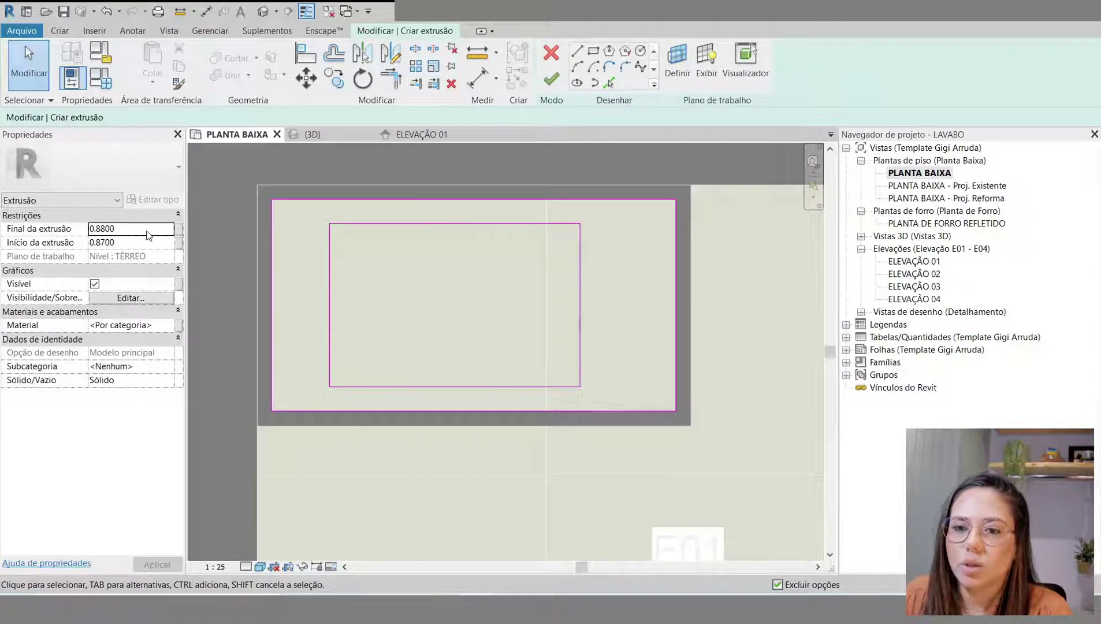
Step: Associate the plate extrusion's material with the MATERIAL family parameter and finish its sketch
left_click(126, 232)
left_click(126, 242)
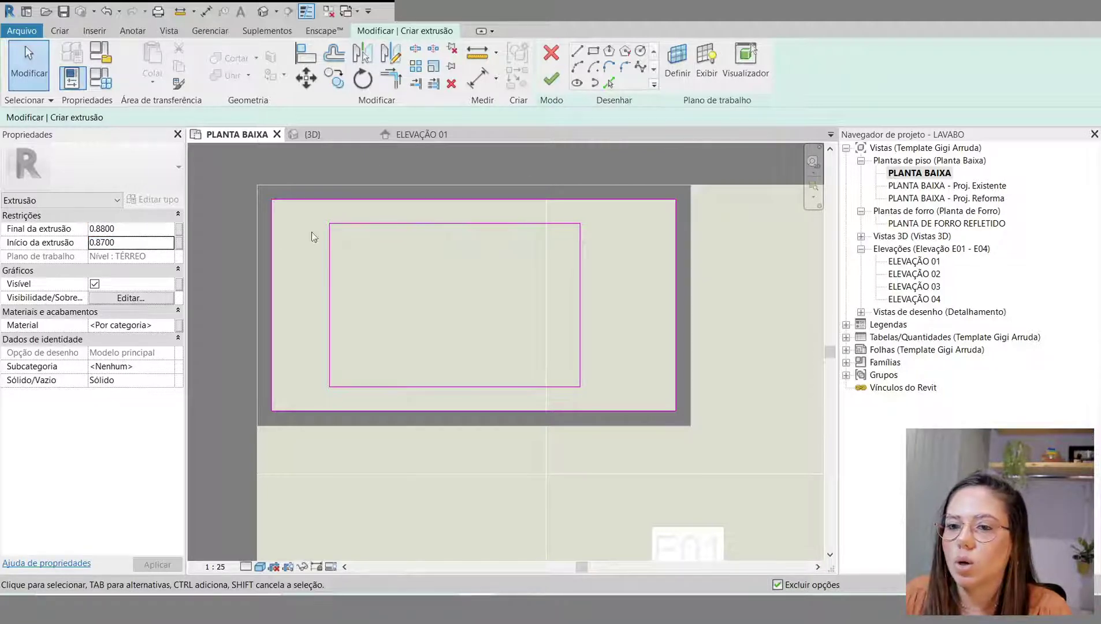
left_click(180, 325)
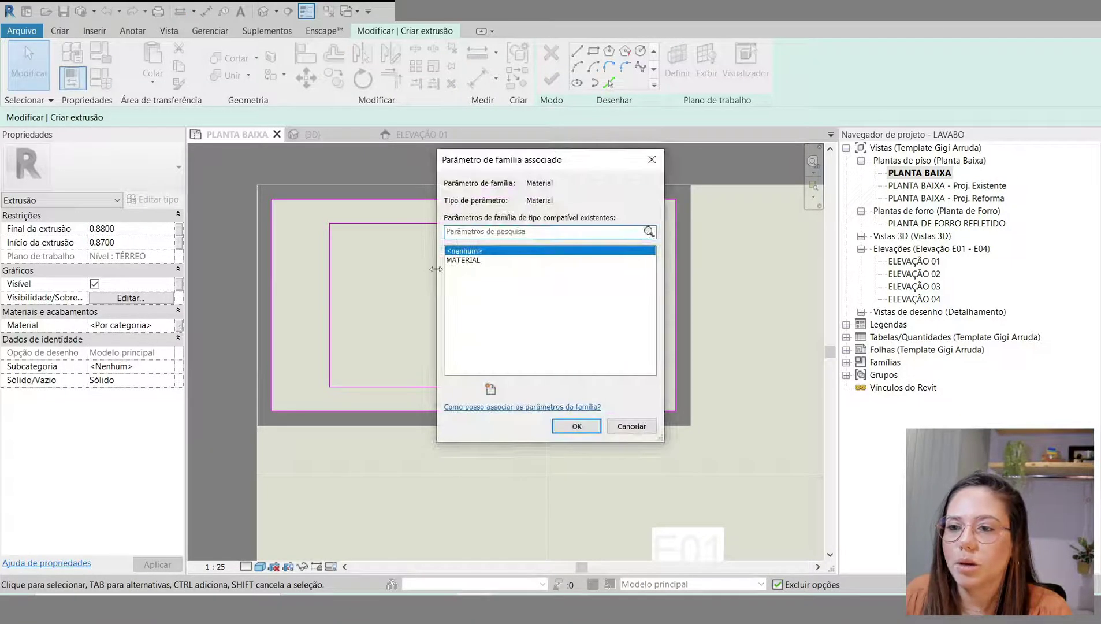
left_click(467, 261)
left_click(572, 428)
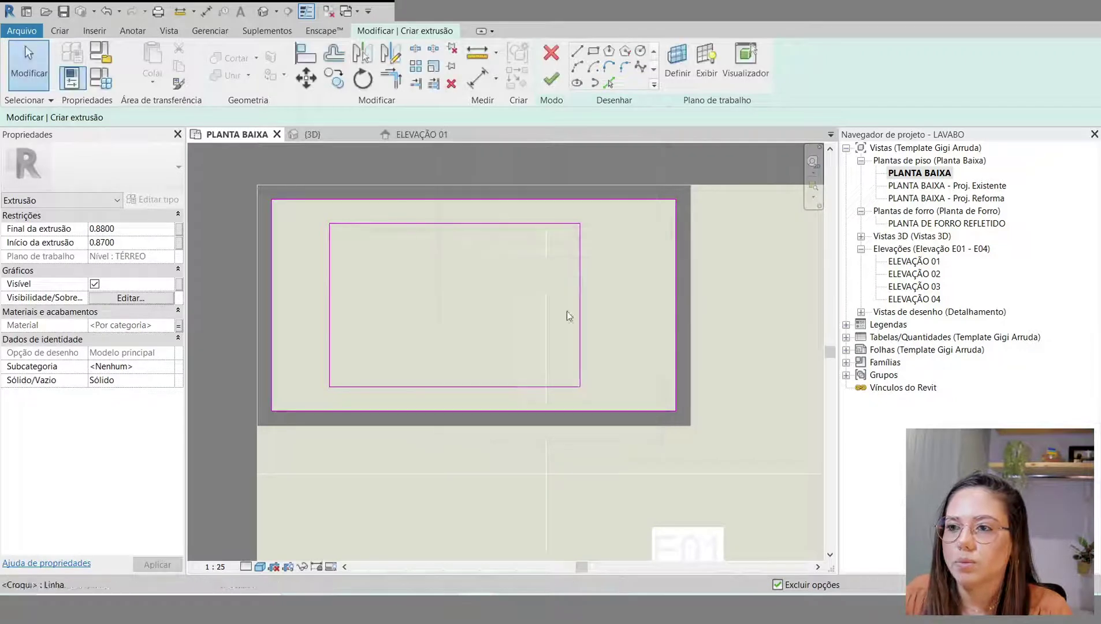
left_click(544, 84)
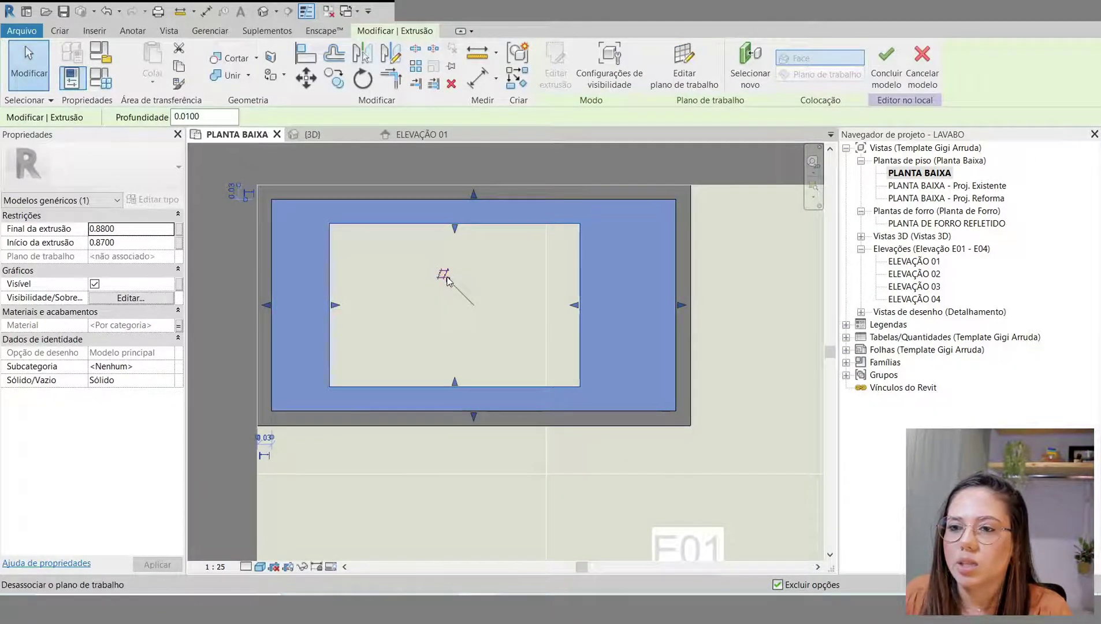
Step: Examine the plate and its rectangular opening inside the countertop in the 3D view and the floor plan
left_click(312, 134)
left_click(715, 272)
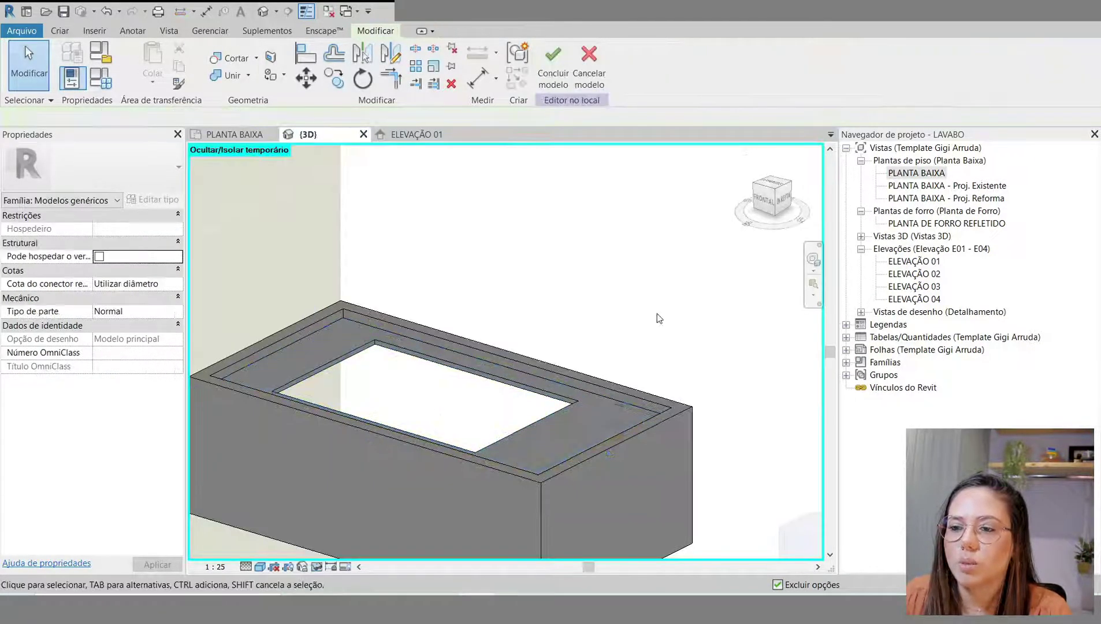
middle_click_drag(715, 271, 736, 317, "shift")
scroll(711, 355, "up", 1)
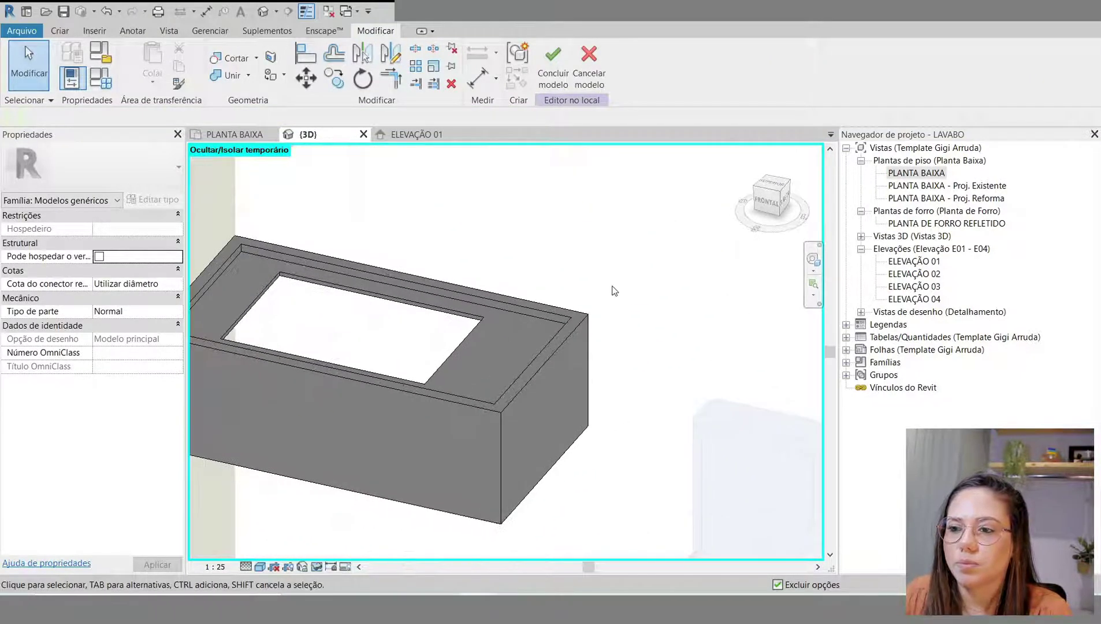
middle_click_drag(629, 291, 727, 308)
scroll(548, 300, "down", 2)
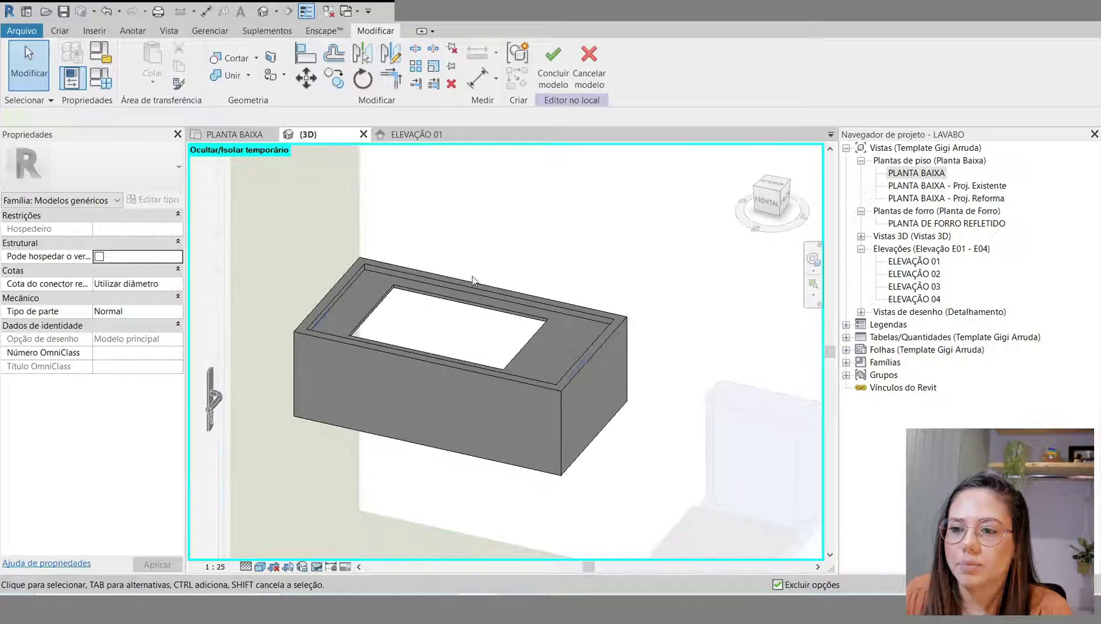
scroll(391, 289, "up", 1)
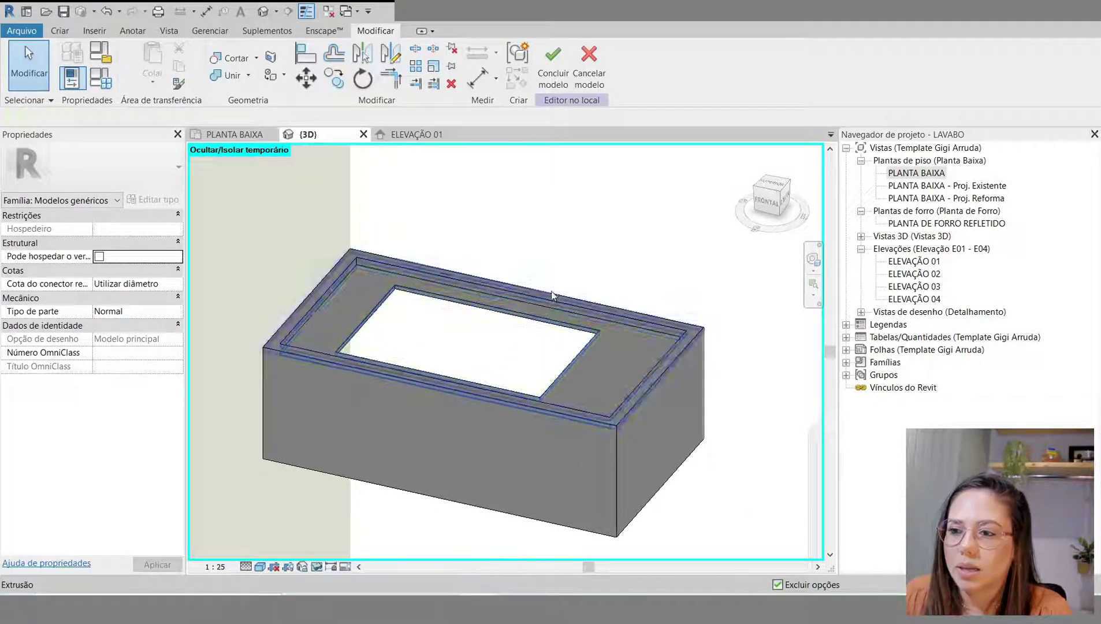
left_click(226, 136)
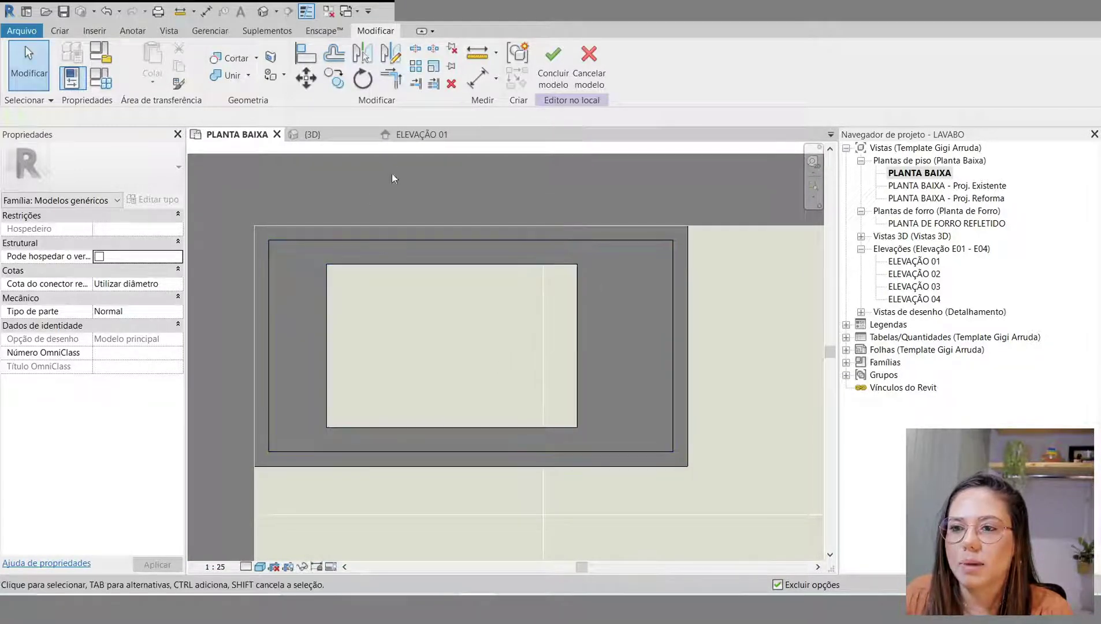
left_click(309, 134)
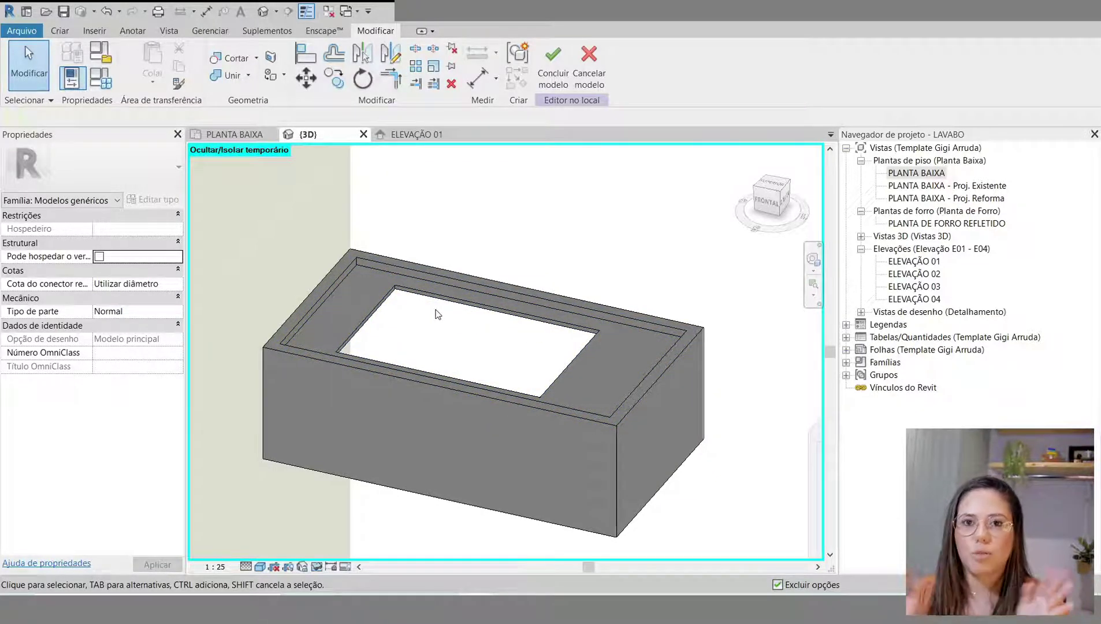
Step: Start a new extrusion in the PLANTA BAIXA view and sketch a 0.52 by 0.34 m rectangle along the plate opening's edges
left_click(232, 134)
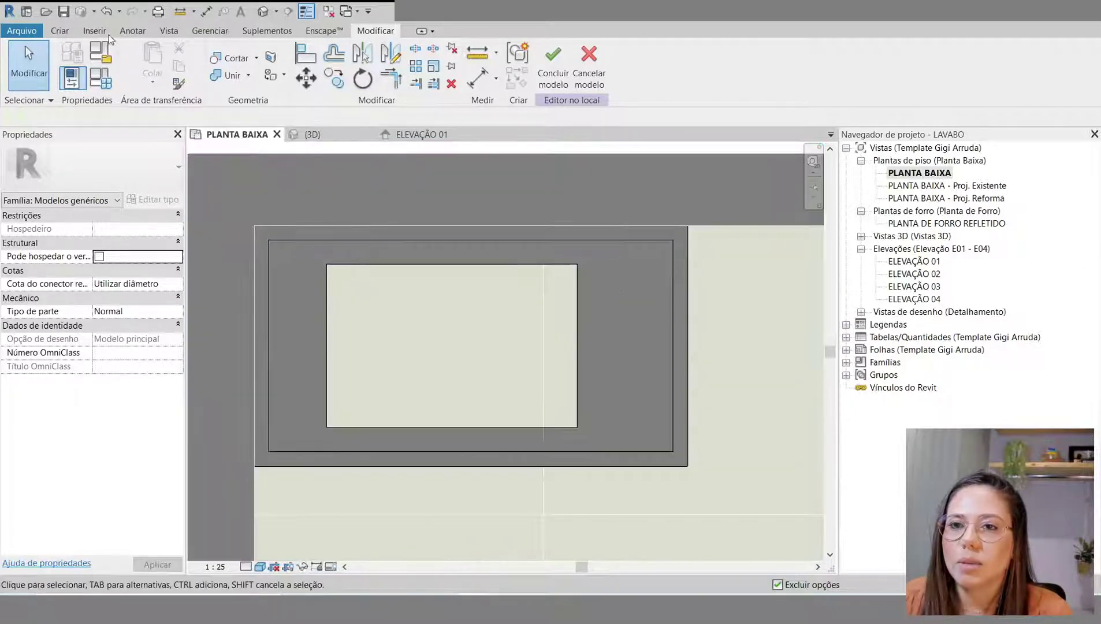
left_click(62, 32)
left_click(137, 58)
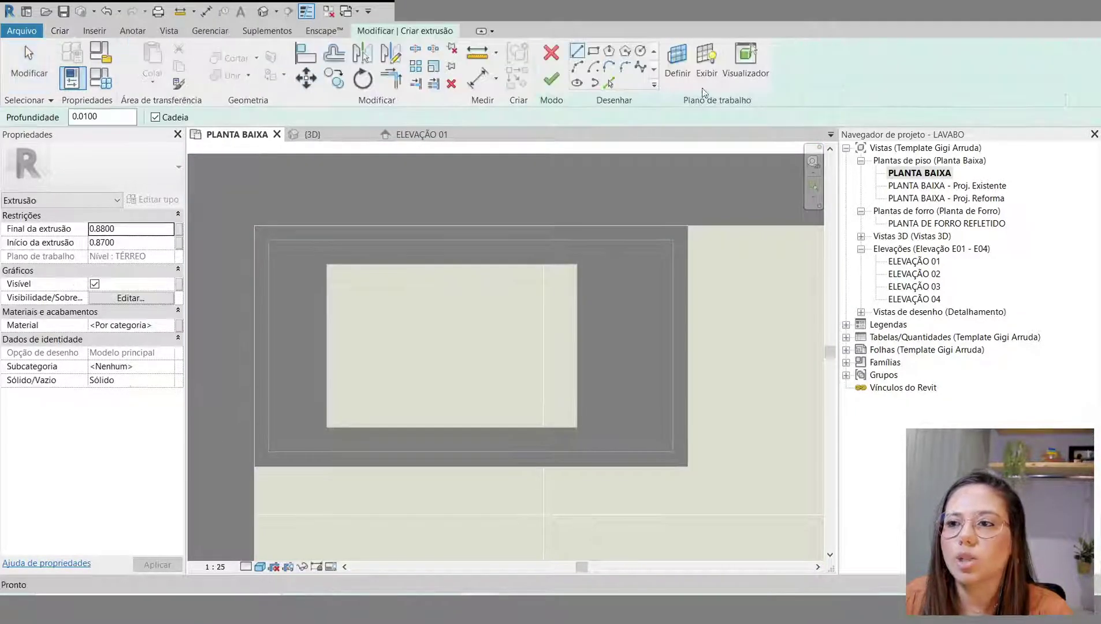
left_click(594, 54)
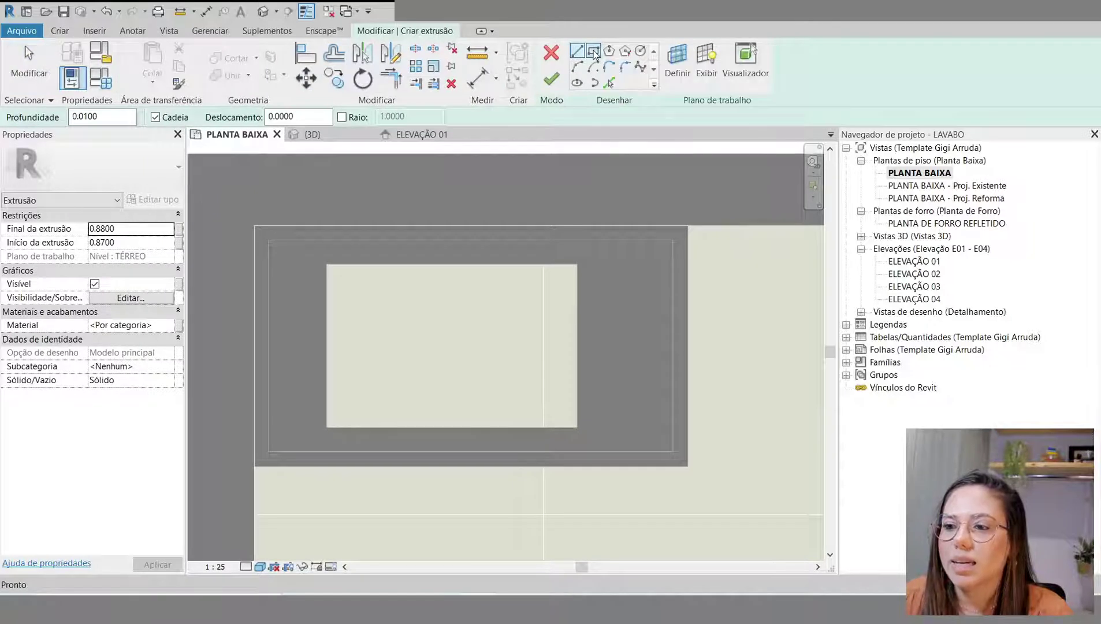
left_click(576, 428)
left_click(327, 264)
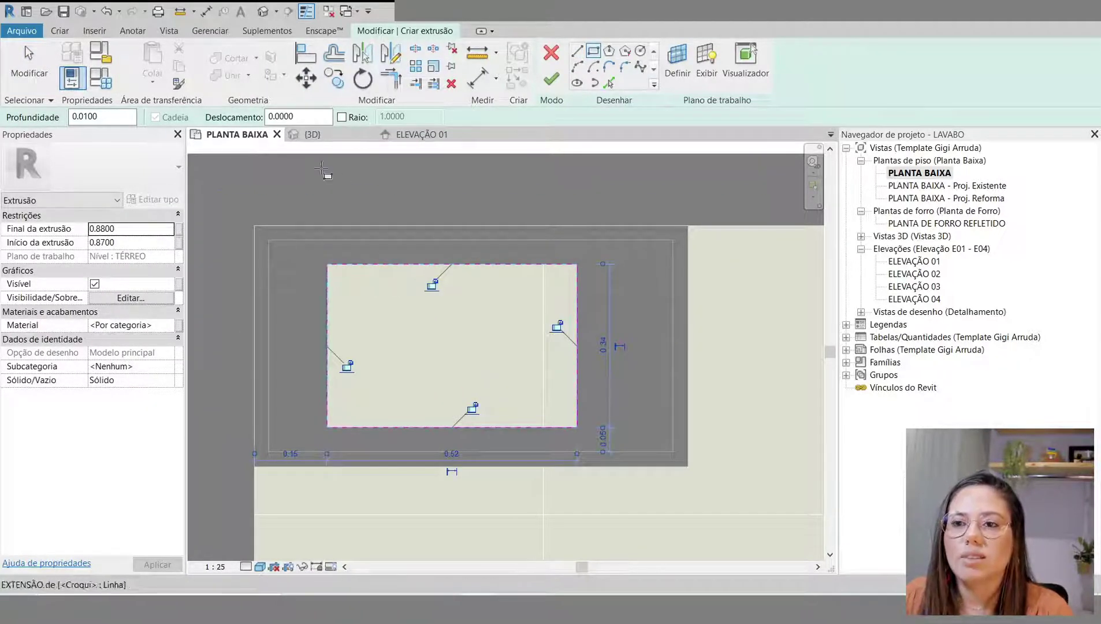
Step: Sketch a second rectangle around the opening, offset 1 cm outward from its edges
left_click_drag(294, 117, 258, 116)
left_click(300, 117)
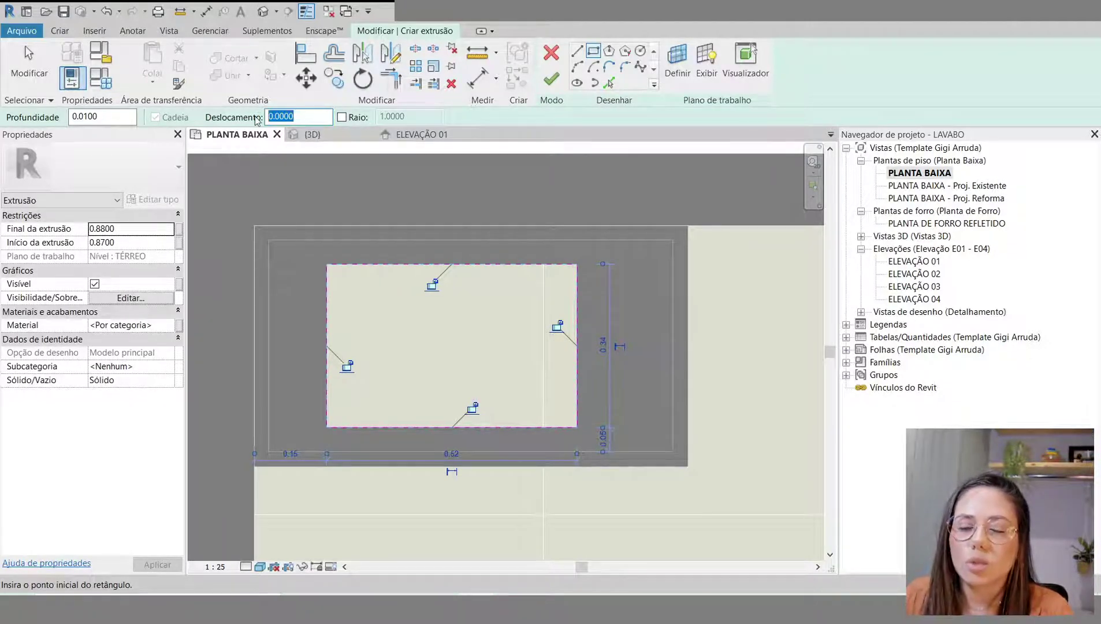
type("10")
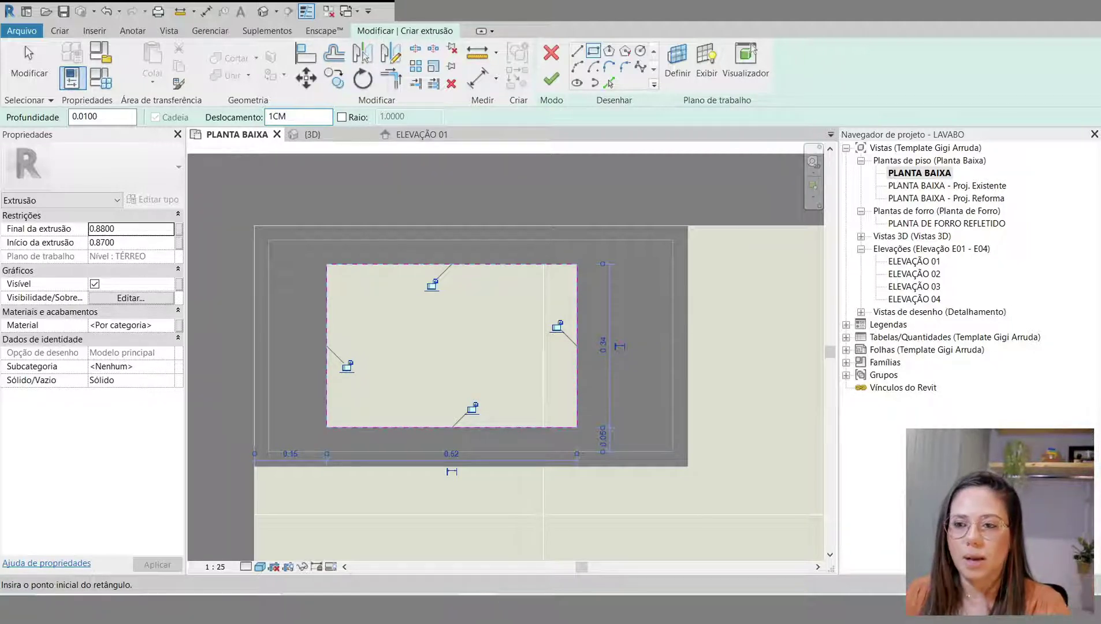
type("M")
key("Return")
left_click(328, 264)
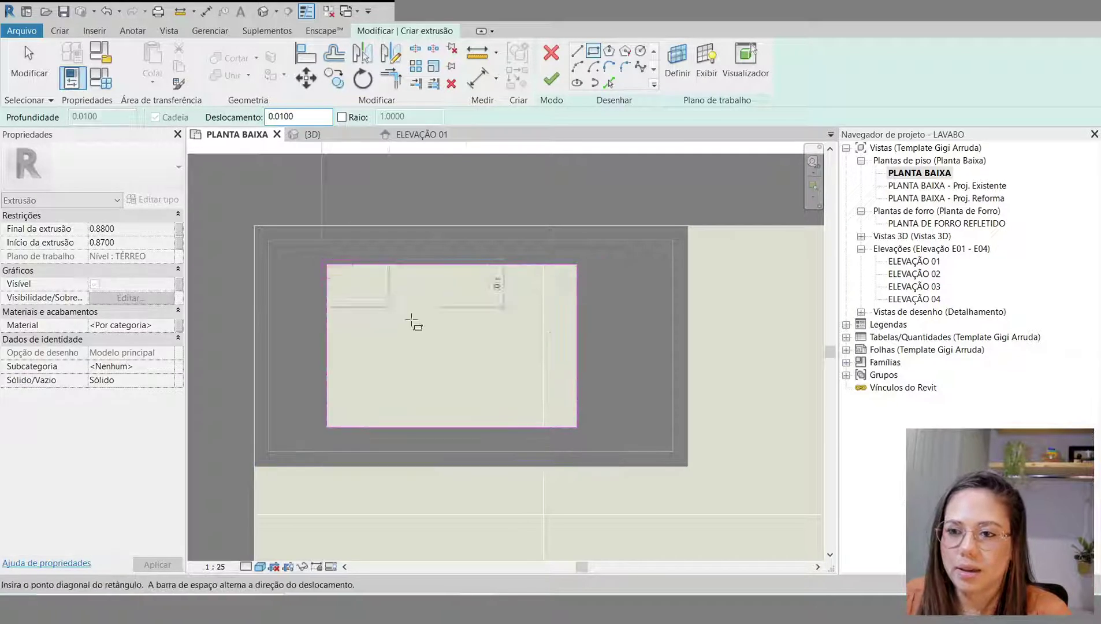
left_click(576, 427)
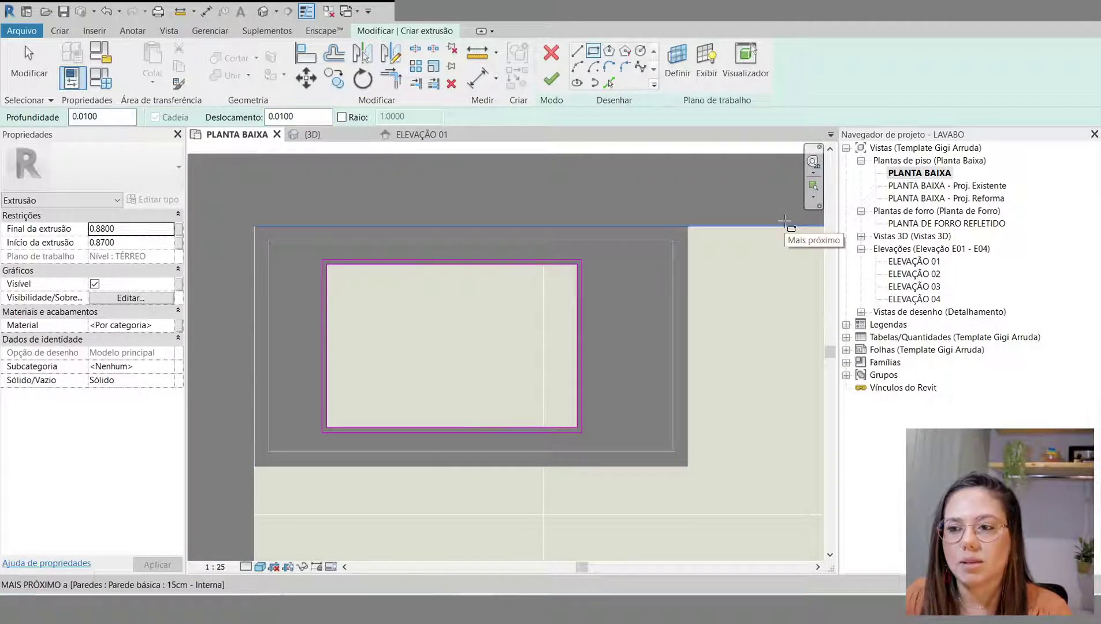
Step: Set the basin wall extrusion's start to =88CM-20CM, giving a 0.20 m depth, and finish its sketch
left_click(133, 229)
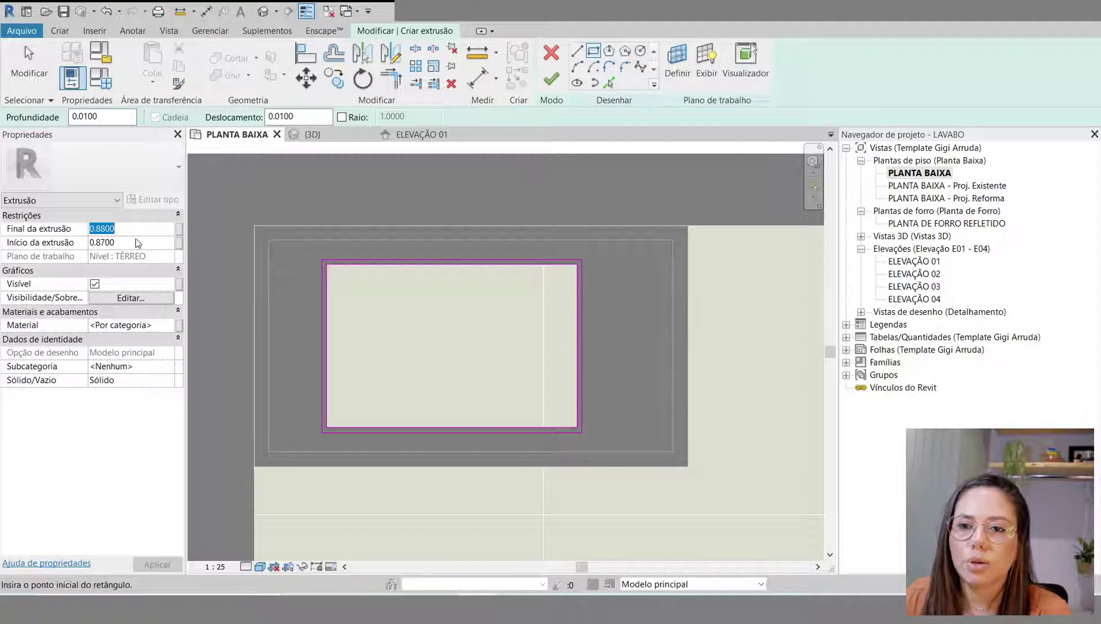
left_click(138, 241)
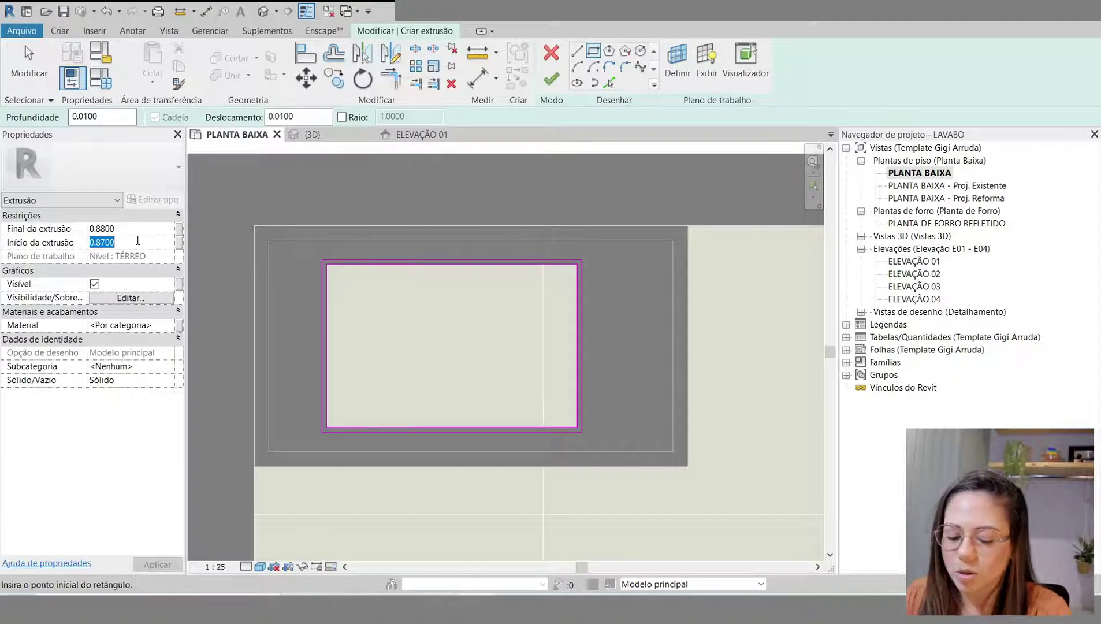
type("=88")
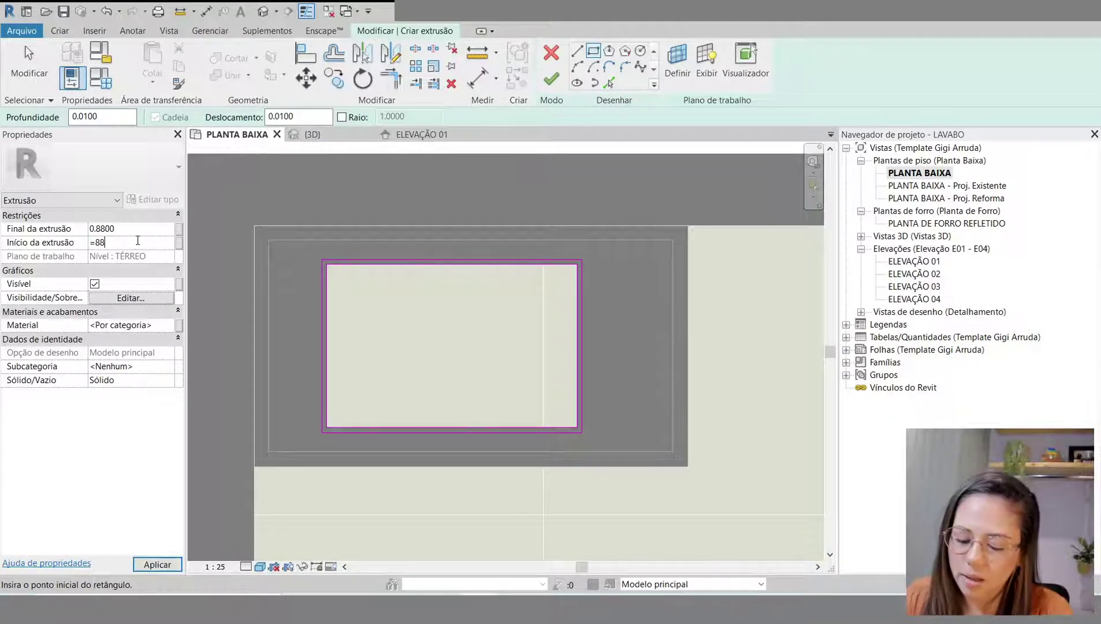
type("CM-20CM")
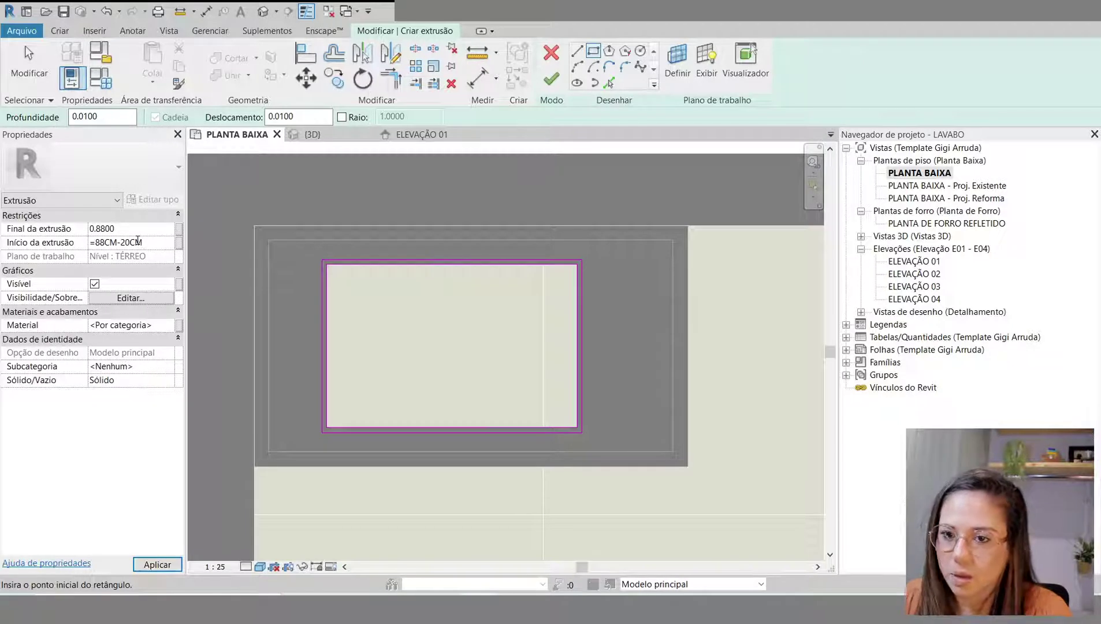
key("Return")
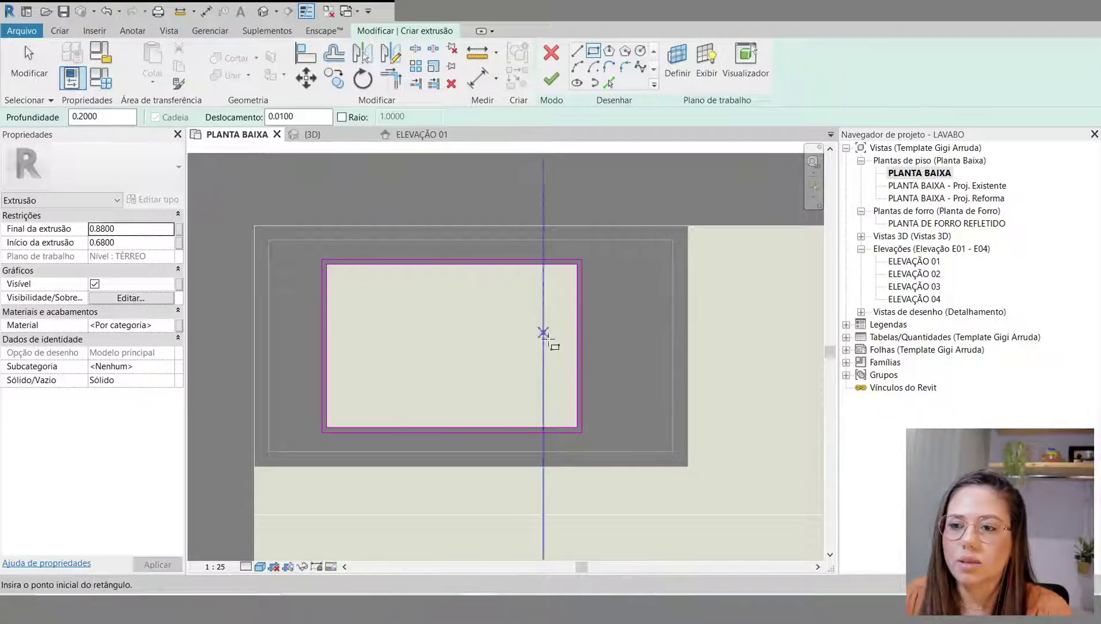
left_click(550, 79)
left_click(422, 318)
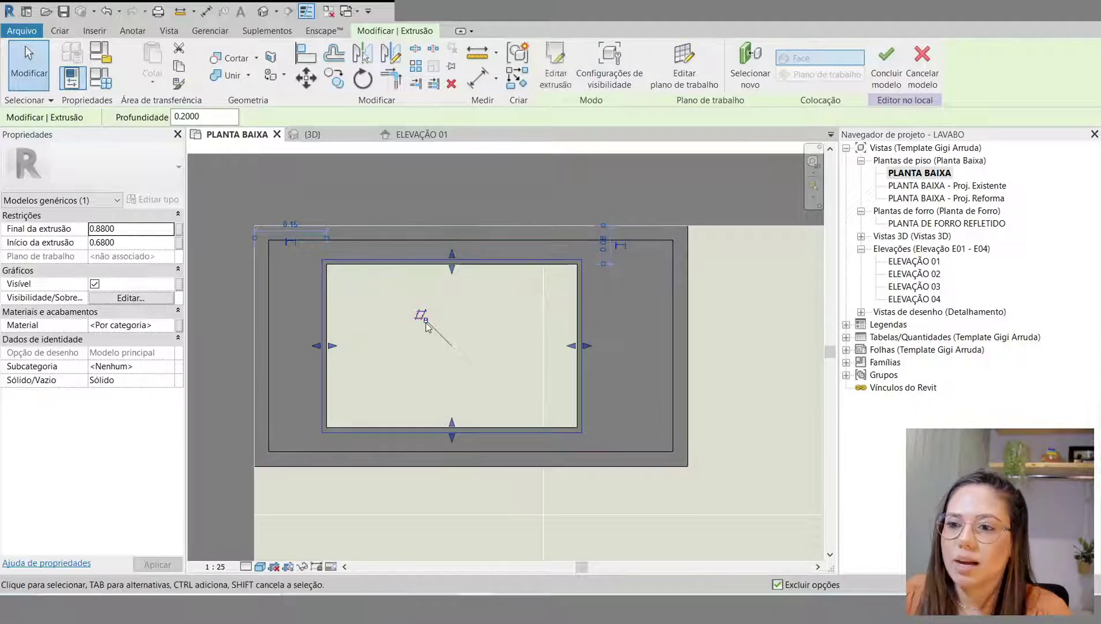
Step: Associate the basin wall extrusion's material with the MATERIAL family parameter
left_click(179, 325)
left_click(489, 260)
left_click(576, 426)
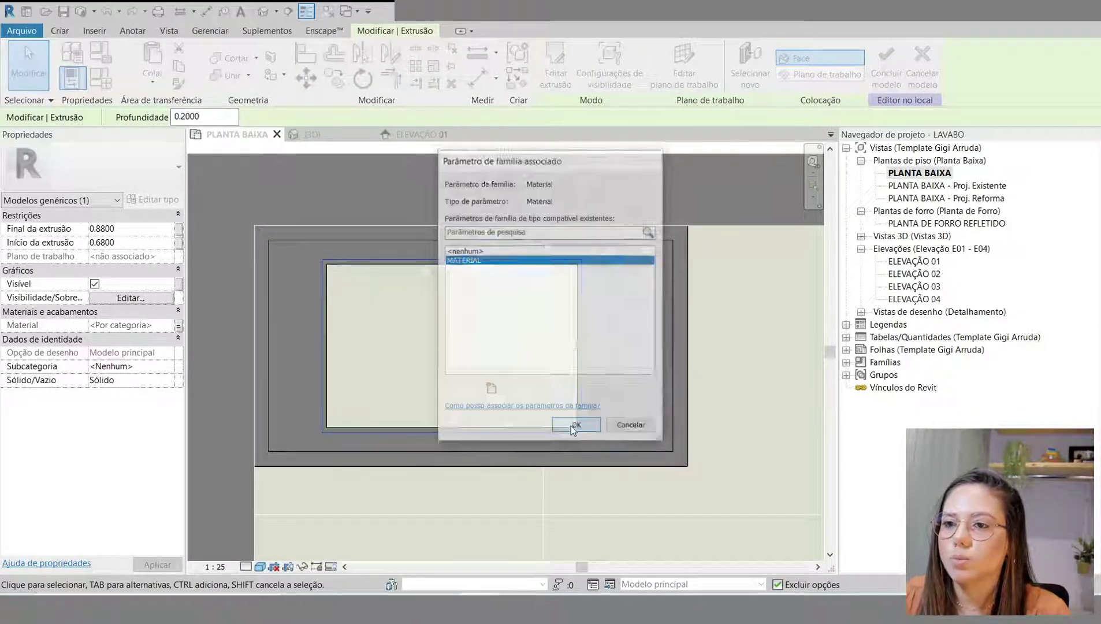
Step: Join the basin wall extrusion to the countertop plate in the 3D view
left_click(317, 140)
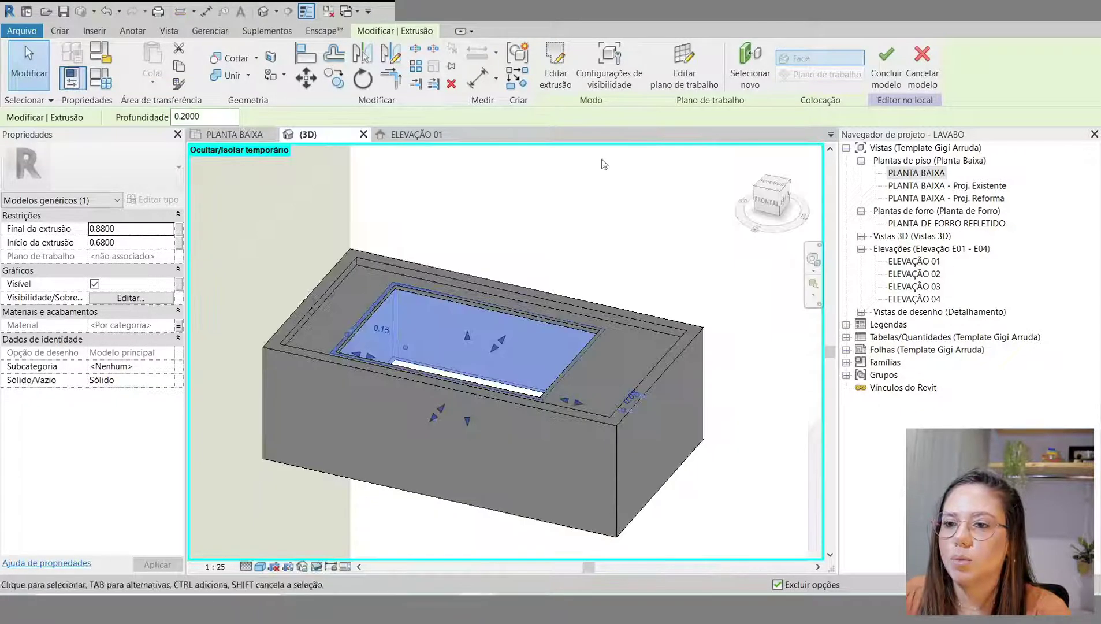
left_click(727, 374)
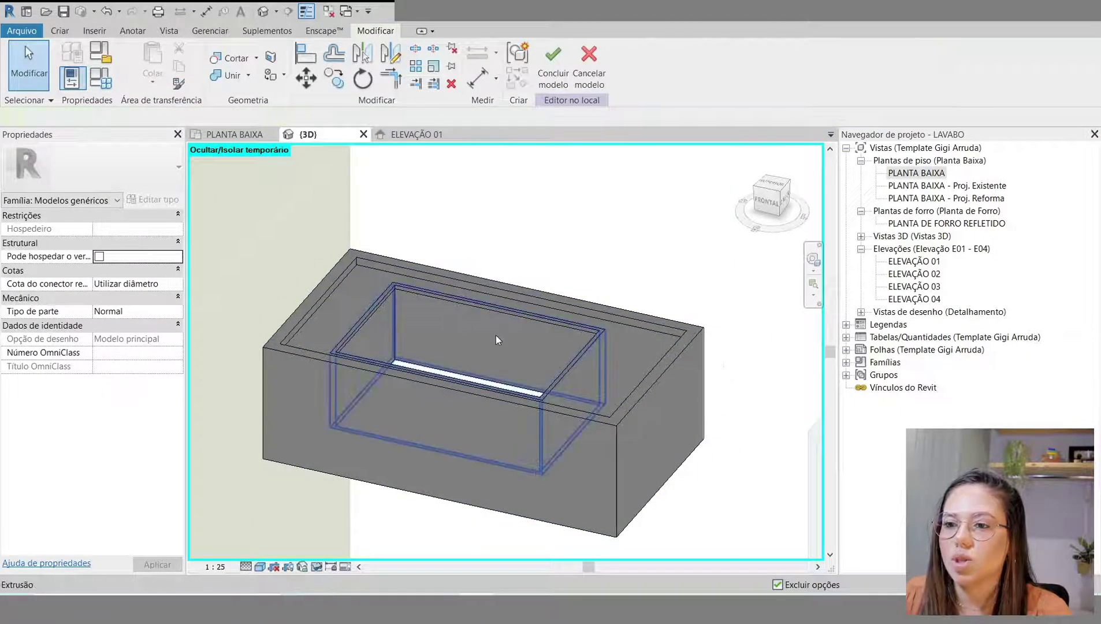
left_click(228, 75)
left_click(361, 305)
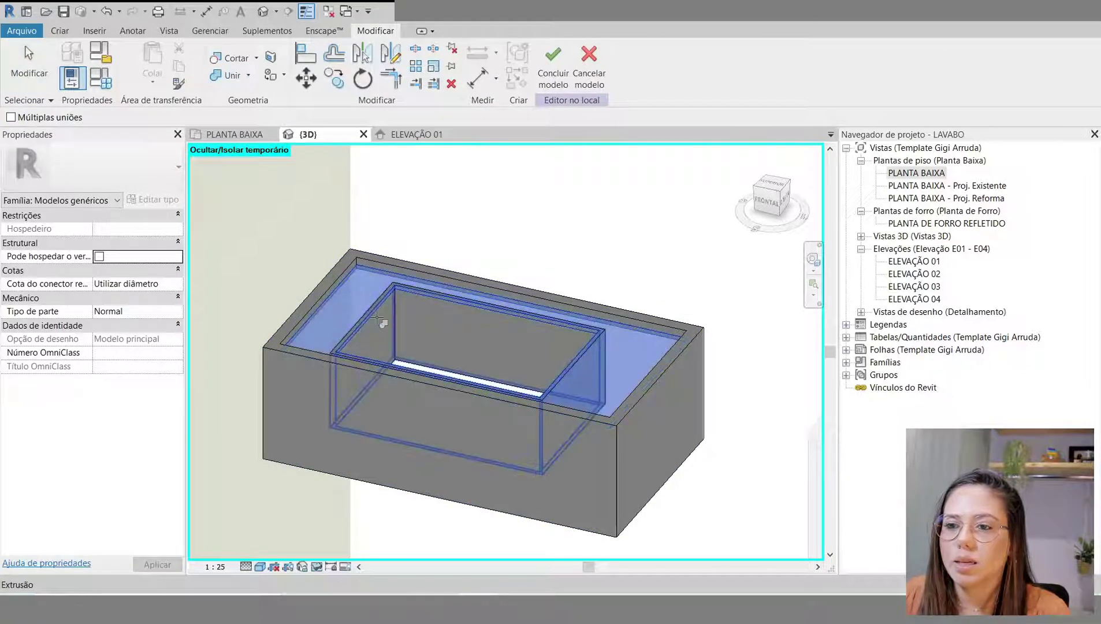
left_click(377, 319)
key("Escape")
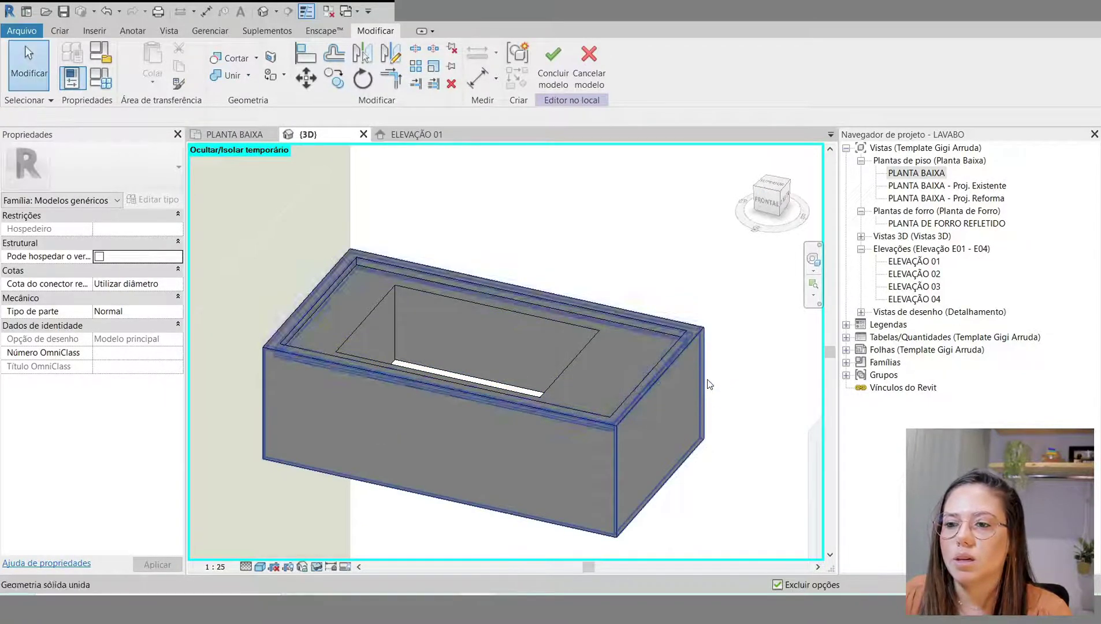
middle_click_drag(738, 382, 682, 367, "shift")
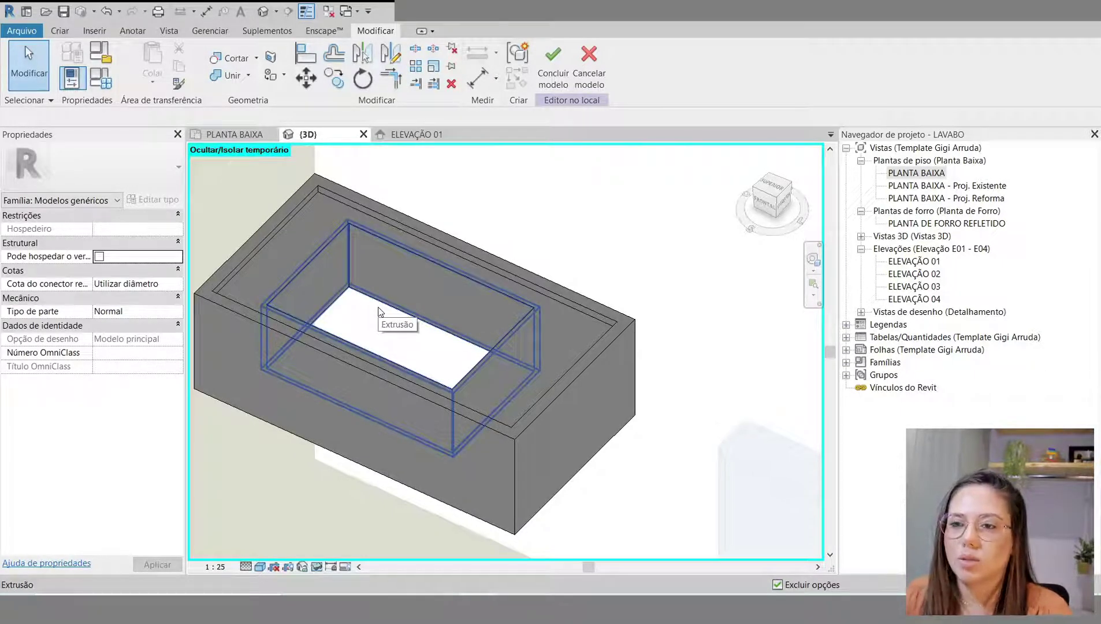
Step: Start a new extrusion in the PLANTA BAIXA view and sketch a rectangle along the basin opening's inner edges for the basin bottom
left_click(231, 137)
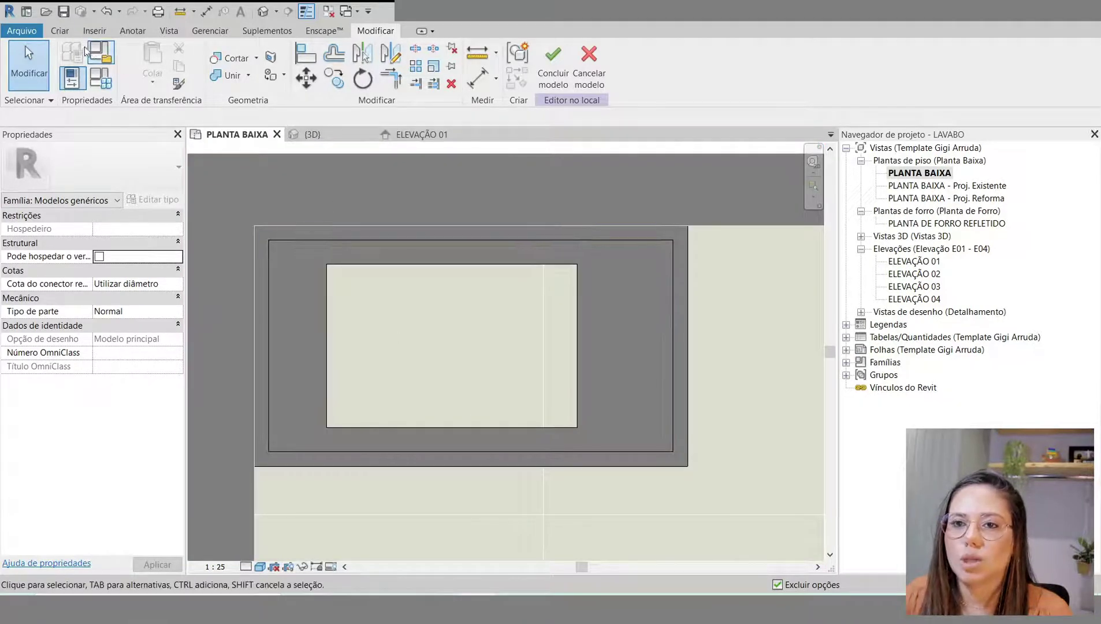
left_click(60, 32)
left_click(138, 65)
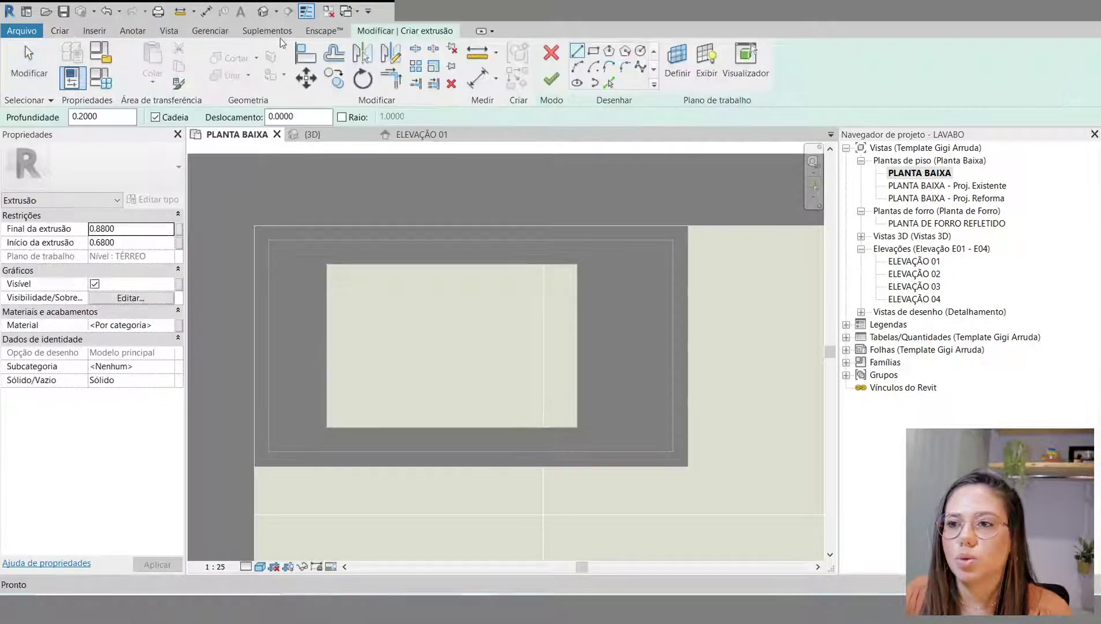
left_click(594, 51)
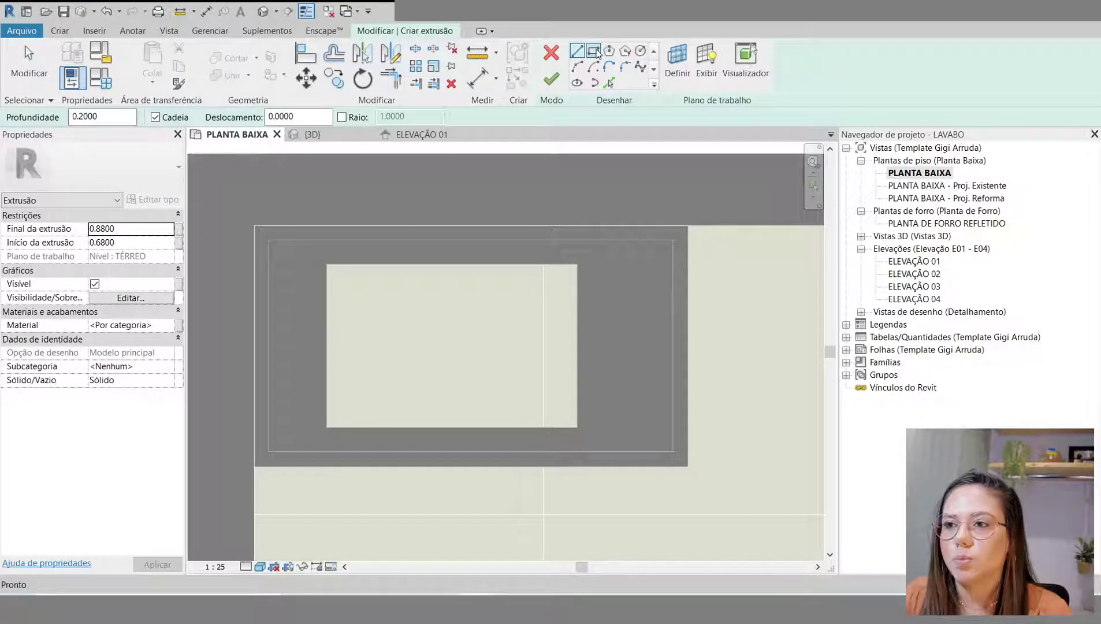
left_click(328, 267)
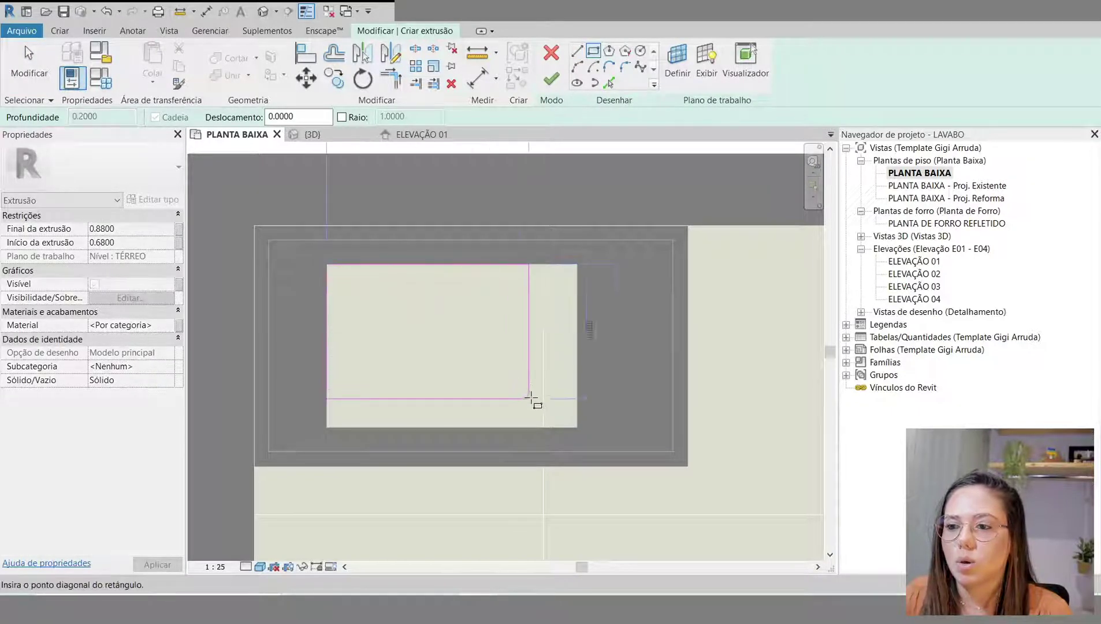
left_click(578, 428)
key("Escape")
key("Escape")
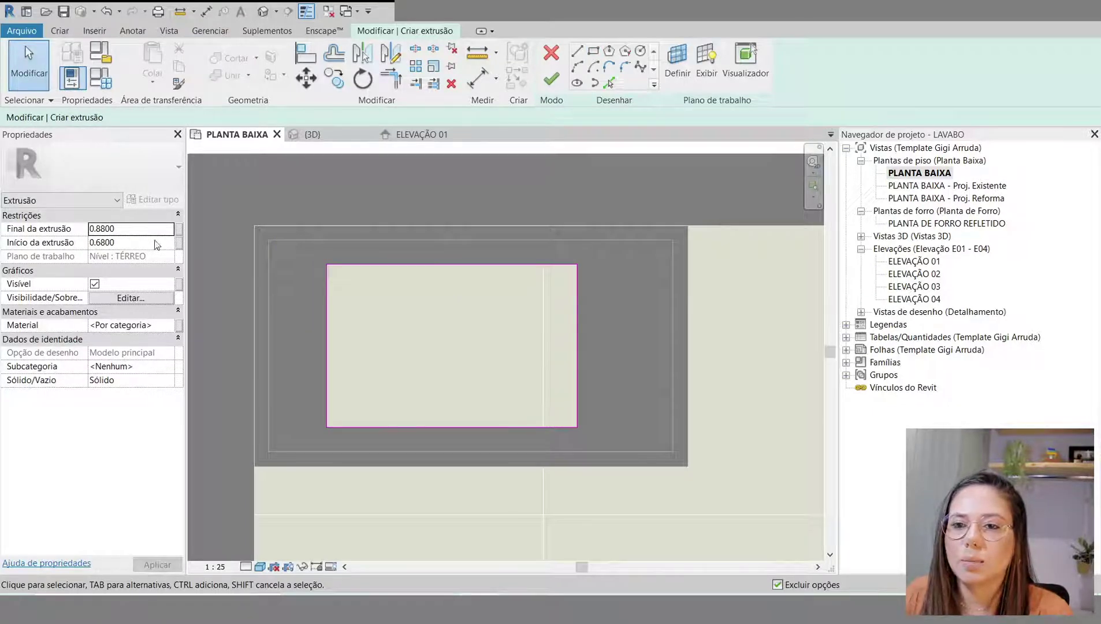
Step: Set the basin bottom extrusion's end to 0.6900
left_click(127, 244)
left_click(129, 244)
left_click(128, 230)
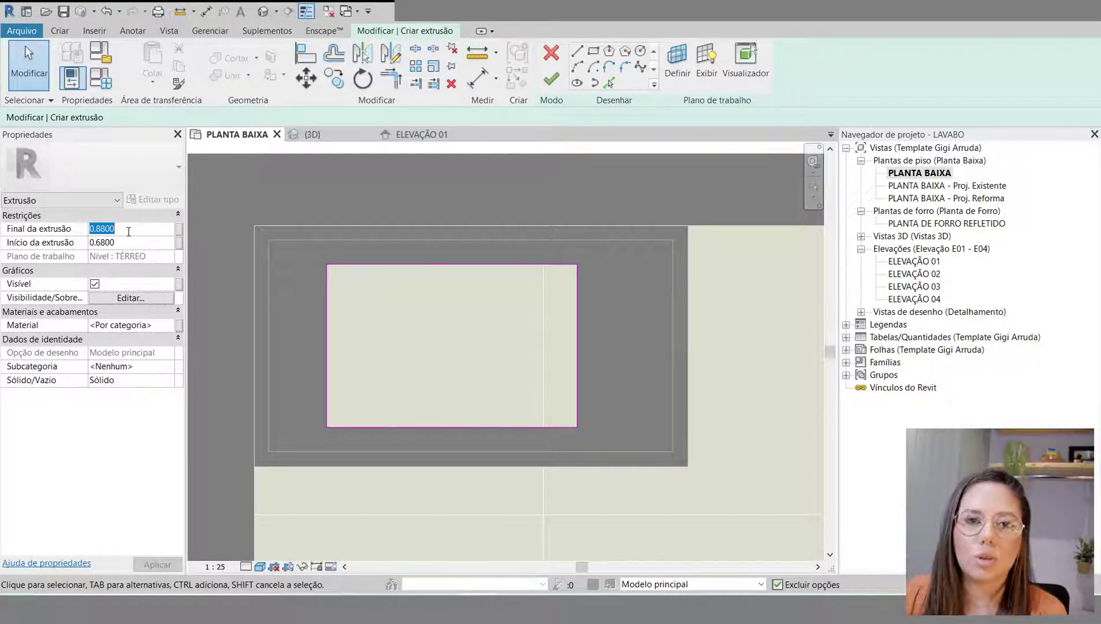
type("0.6900")
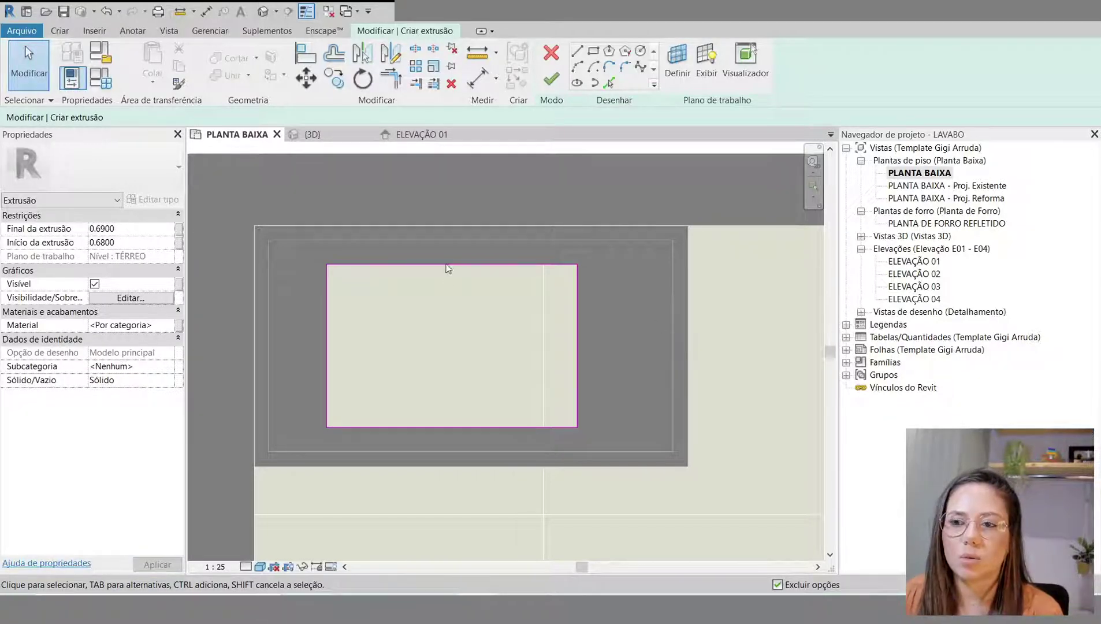
Step: Associate the basin bottom's material with the MATERIAL family parameter and finish its extrusion sketch
left_click(179, 325)
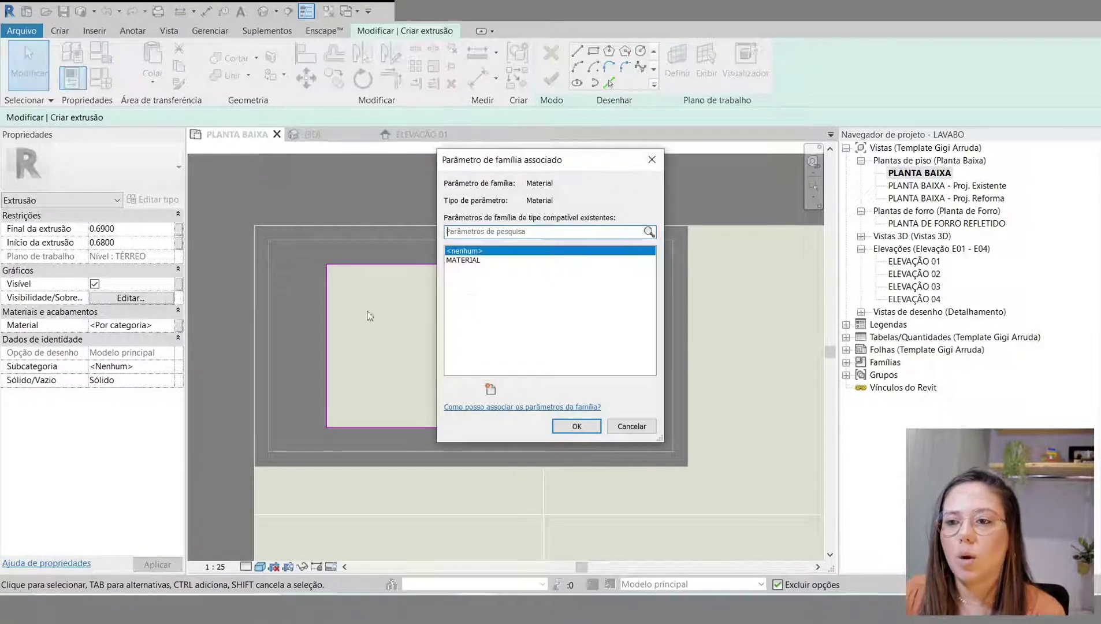
left_click(462, 261)
left_click(577, 427)
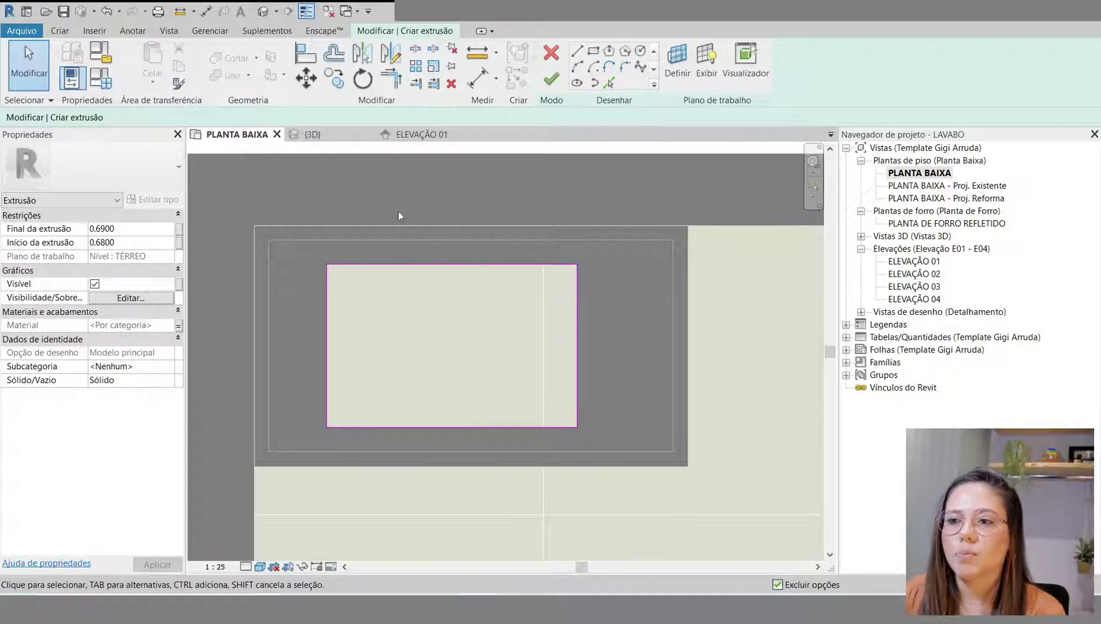
left_click(551, 79)
left_click(420, 323)
Step: Join the basin bottom to the basin walls in the 3D view
left_click(312, 134)
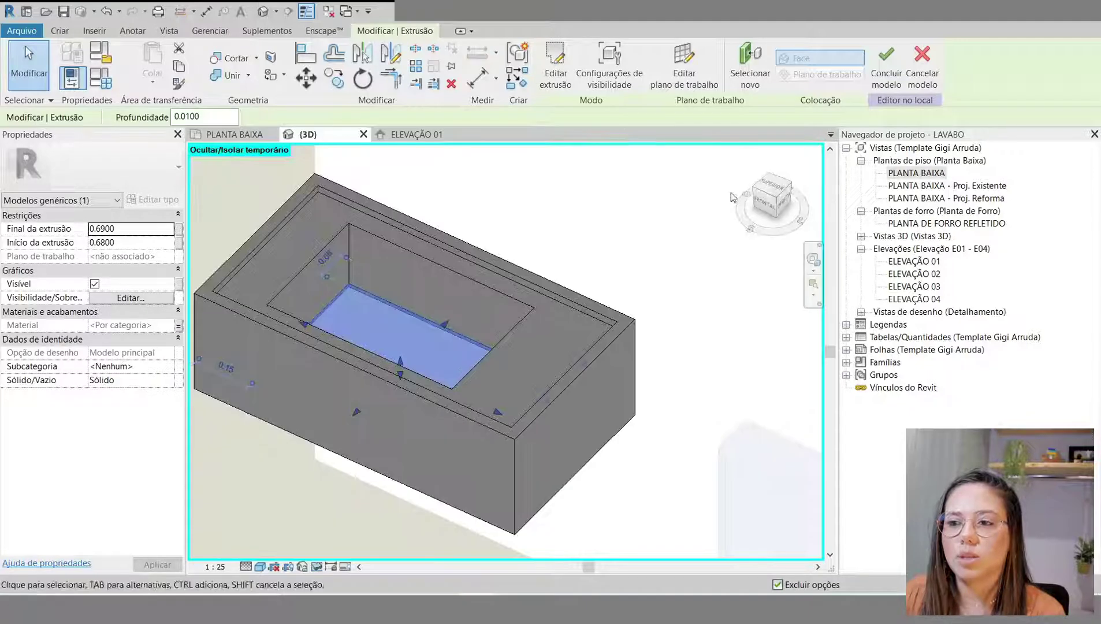
scroll(346, 286, "up", 5)
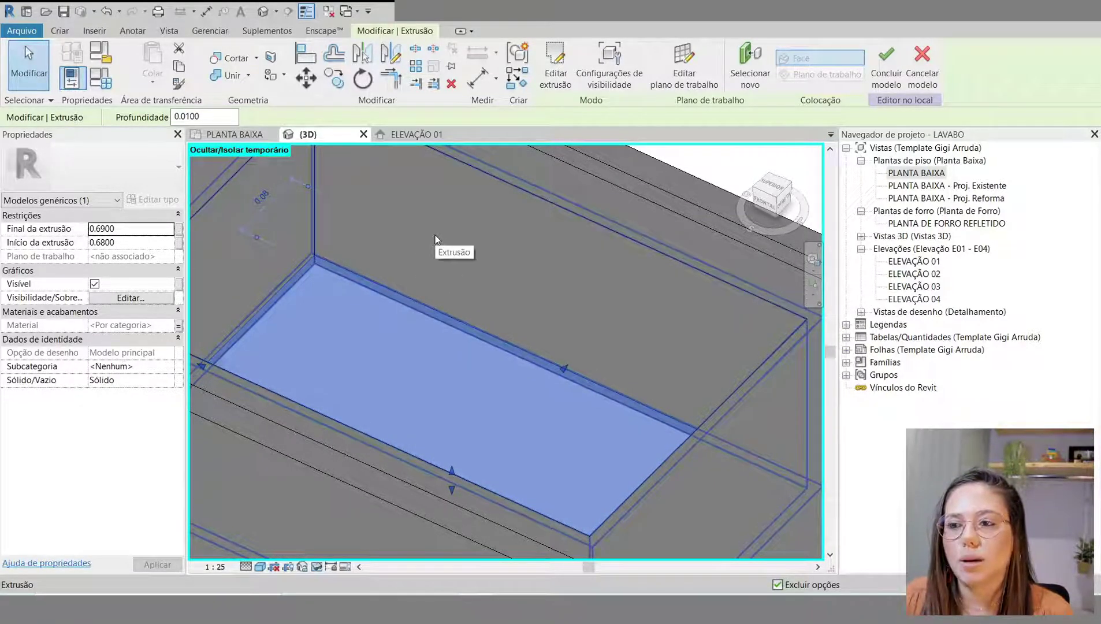
scroll(435, 240, "down", 3)
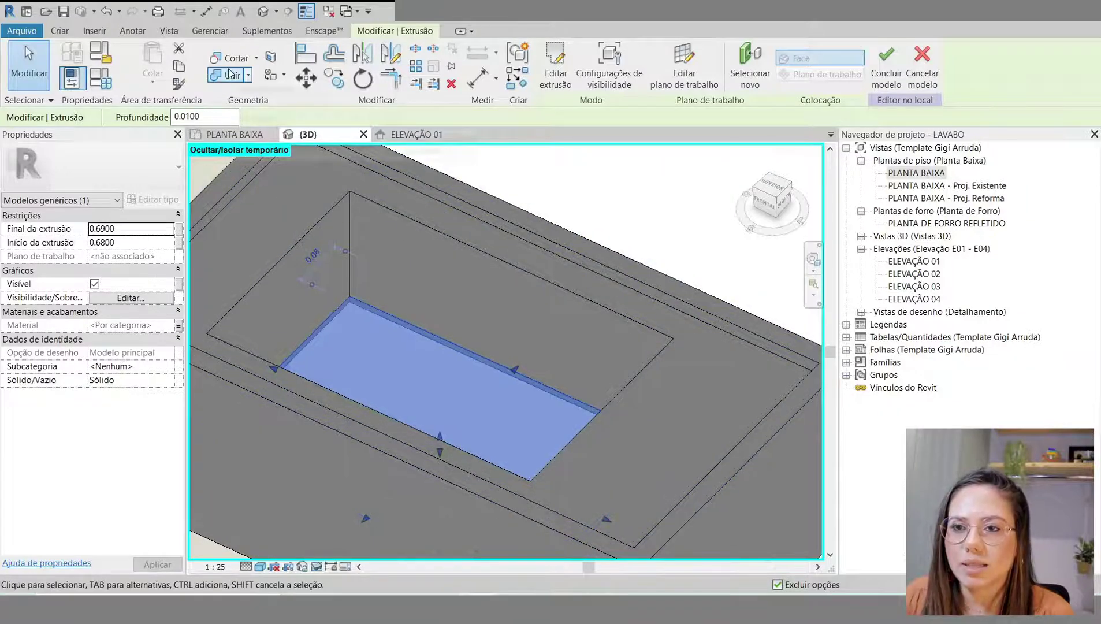
key("Escape")
left_click(443, 348)
key("j")
key("g")
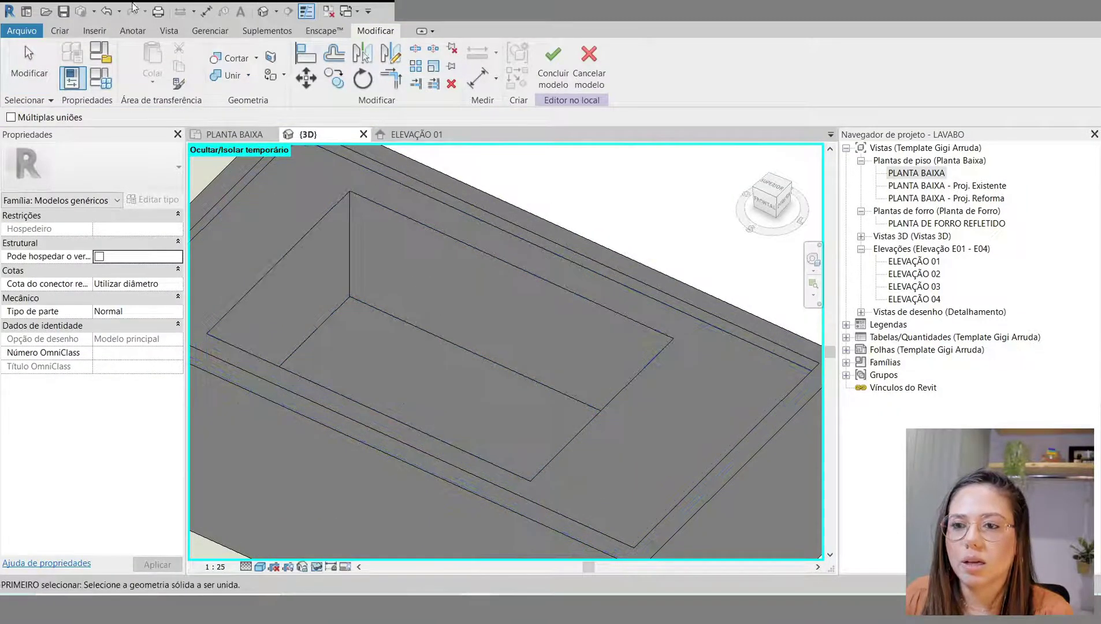
left_click(15, 86)
Step: Finish the in-place countertop model and save the project
scroll(489, 411, "down", 5)
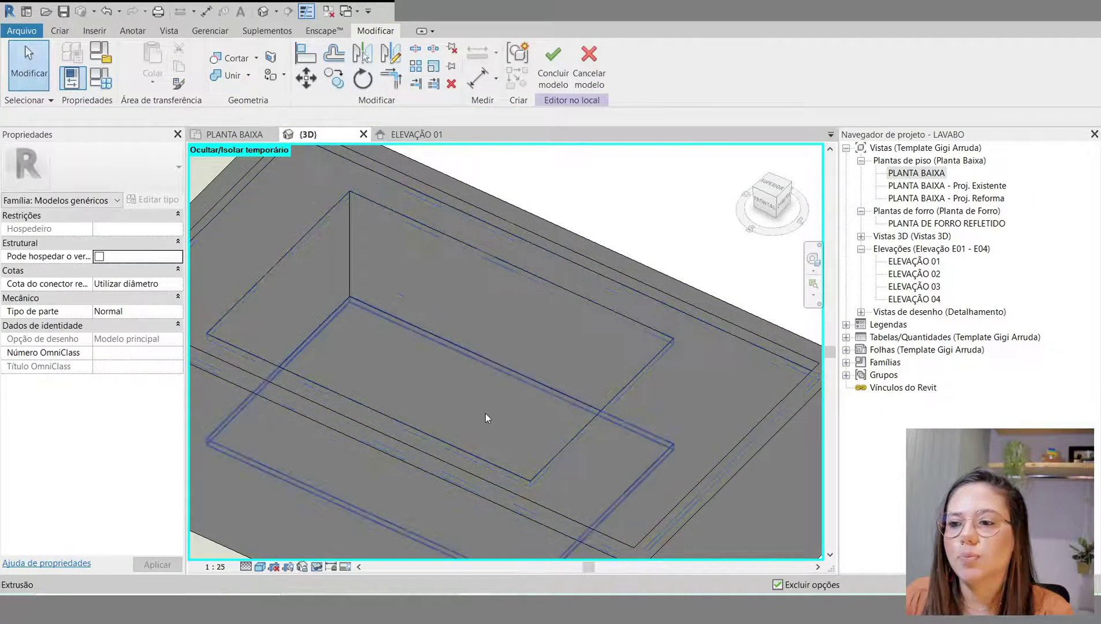
scroll(538, 334, "down", 3)
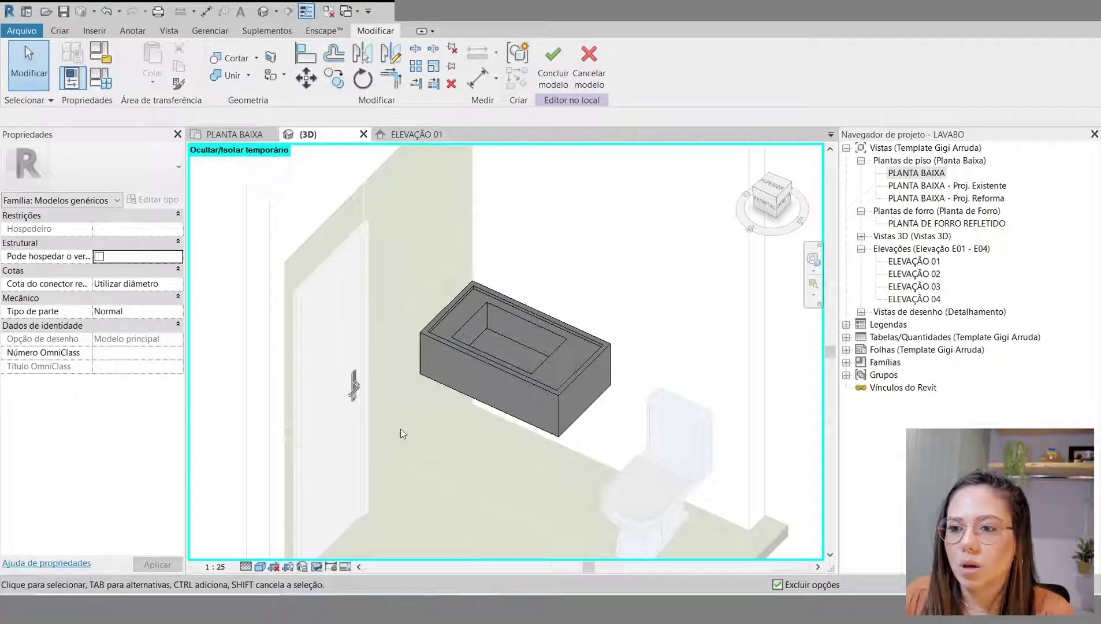
scroll(427, 426, "down", 3)
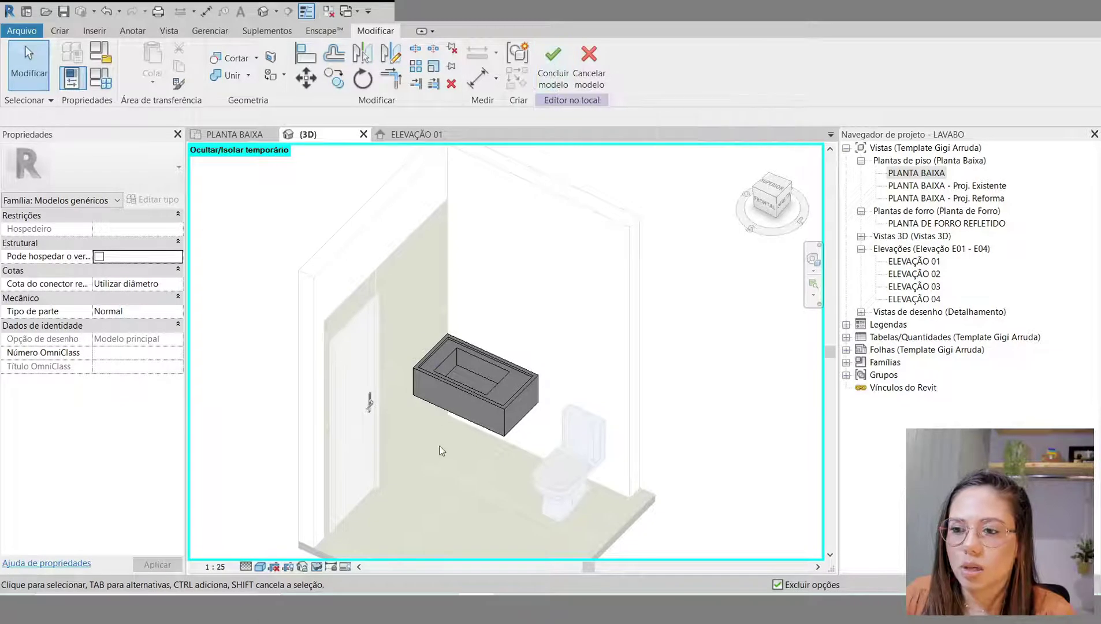
scroll(452, 392, "up", 2)
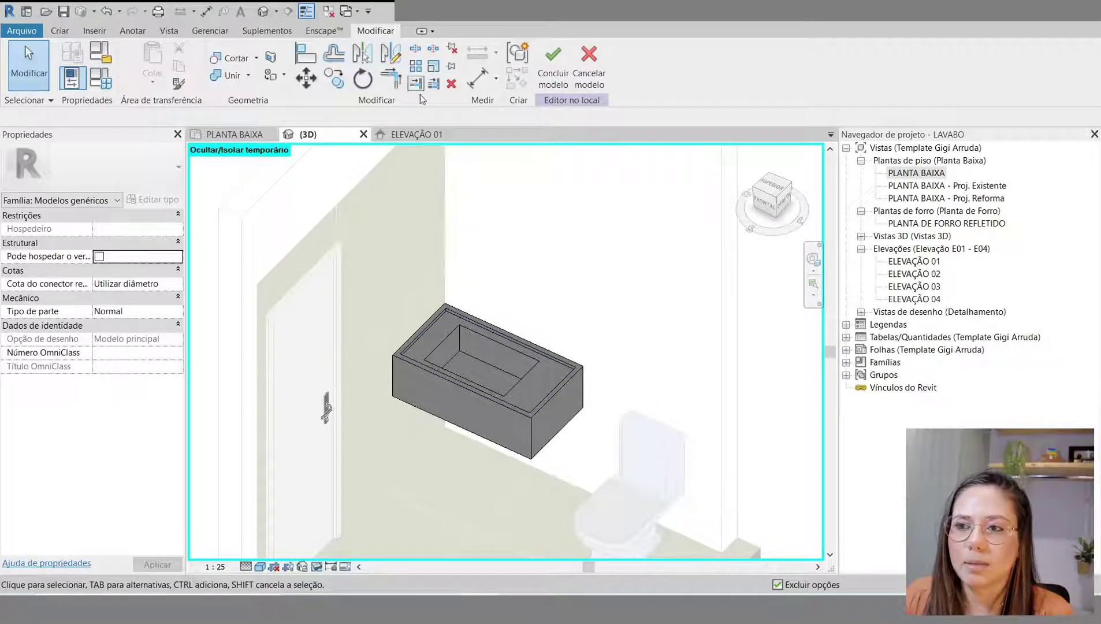
left_click(553, 82)
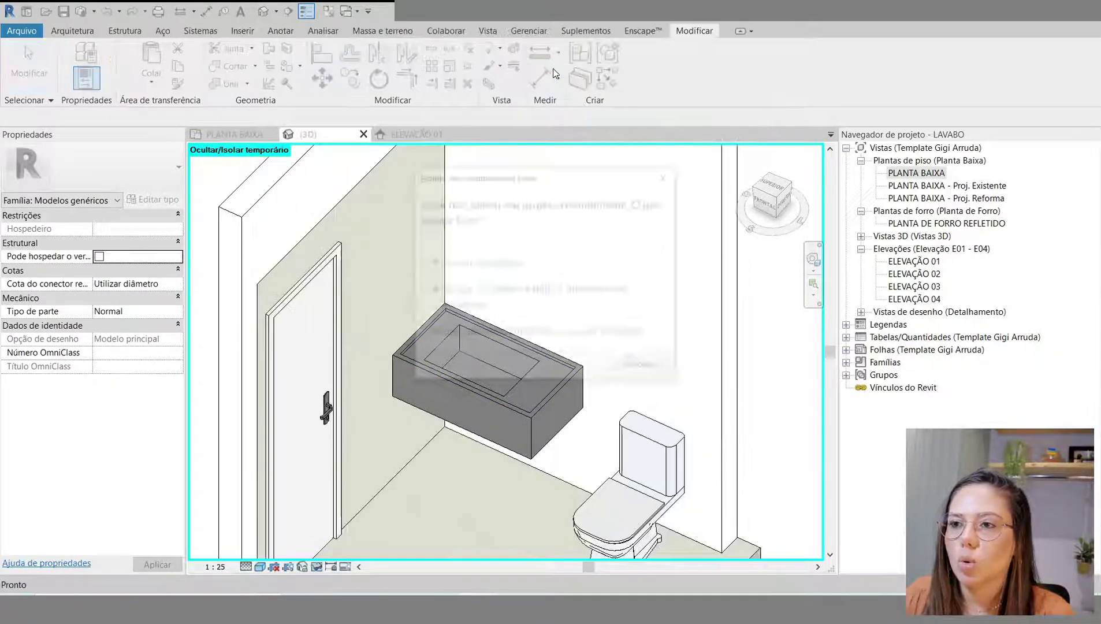
left_click(473, 268)
Step: Select the E01 elevation marker in the PLANTA BAIXA view to show the cut line of ELEVAÇÃO 01
left_click(234, 134)
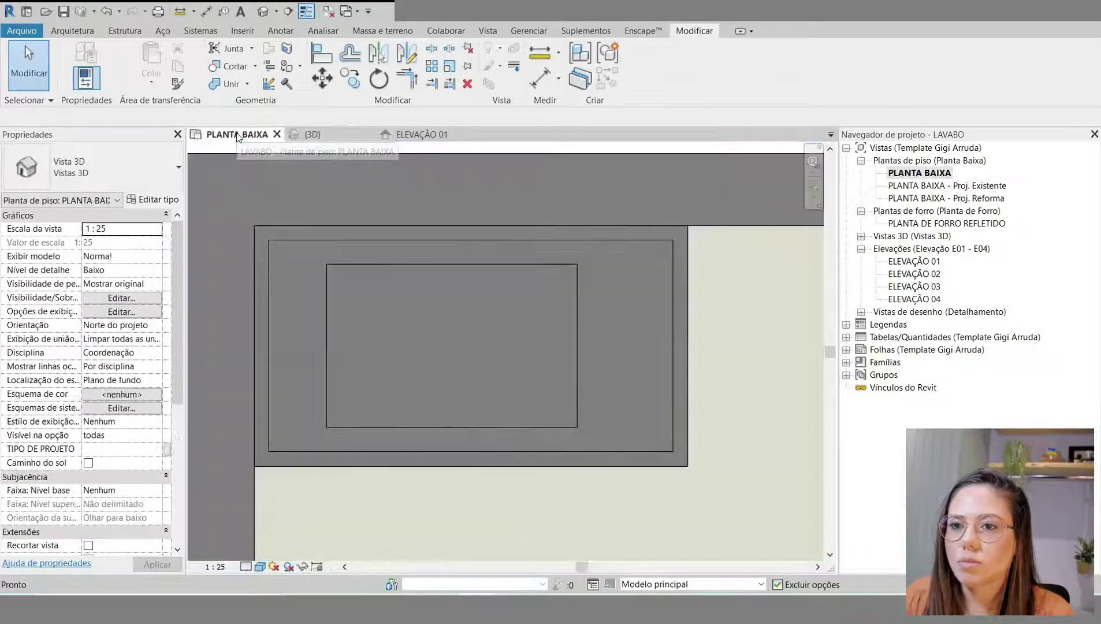
scroll(396, 361, "down", 6)
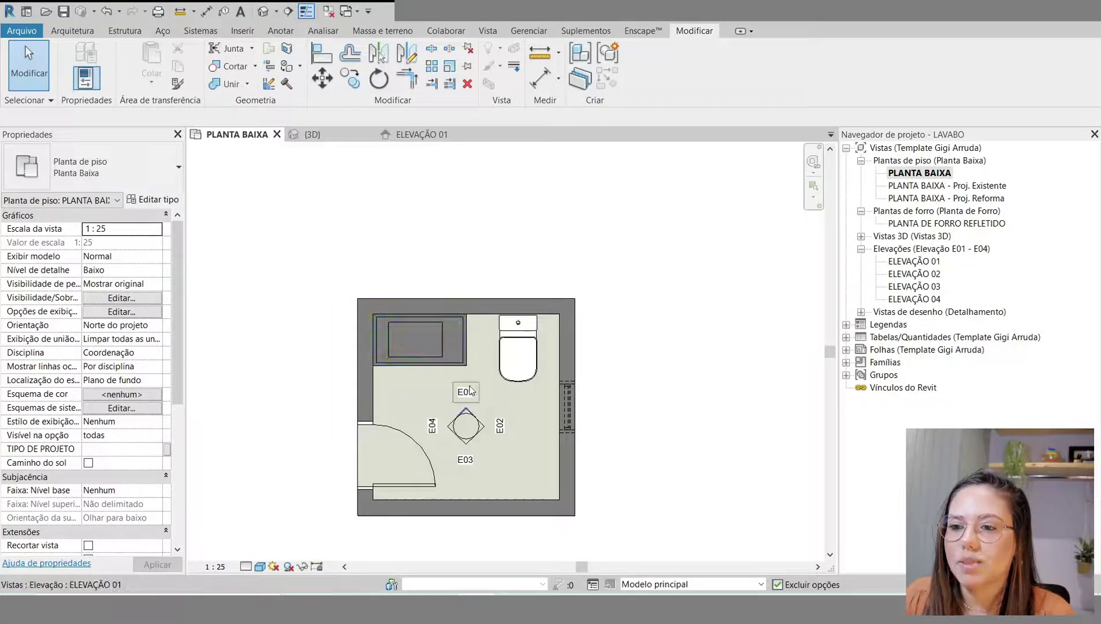
scroll(470, 403, "up", 4)
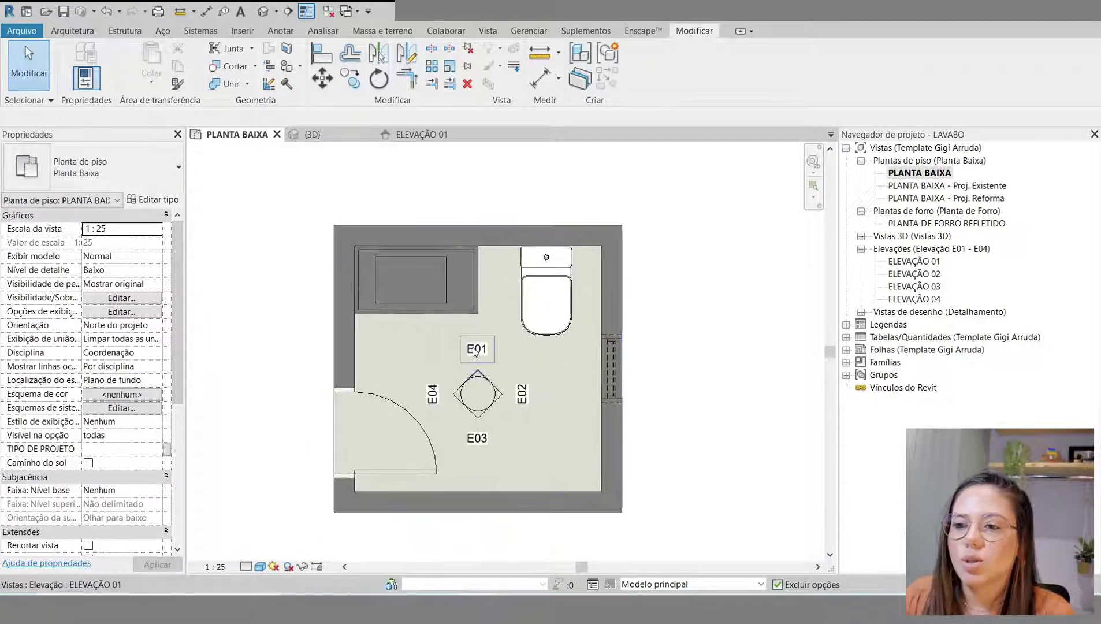
left_click(474, 351)
left_click_drag(488, 288, 493, 292)
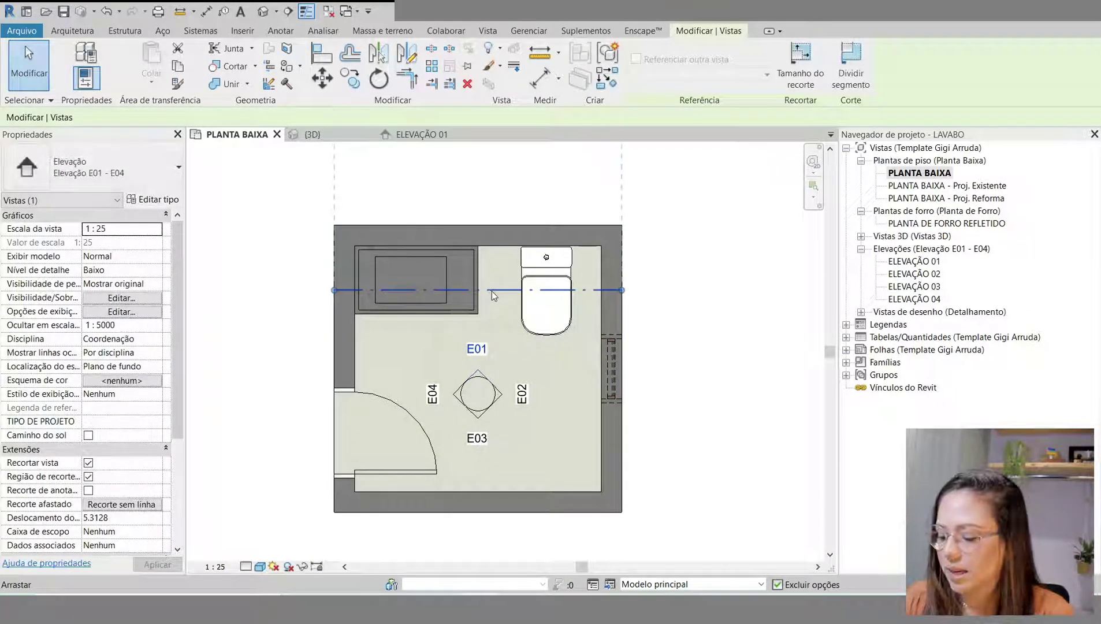
Step: Move the ELEVAÇÃO 01 cut line away from the countertop to the centre of the elevation marker
key("Down")
key("Down")
key("Down")
key("Down")
key("Down")
key("Down")
key("Down")
key("Down")
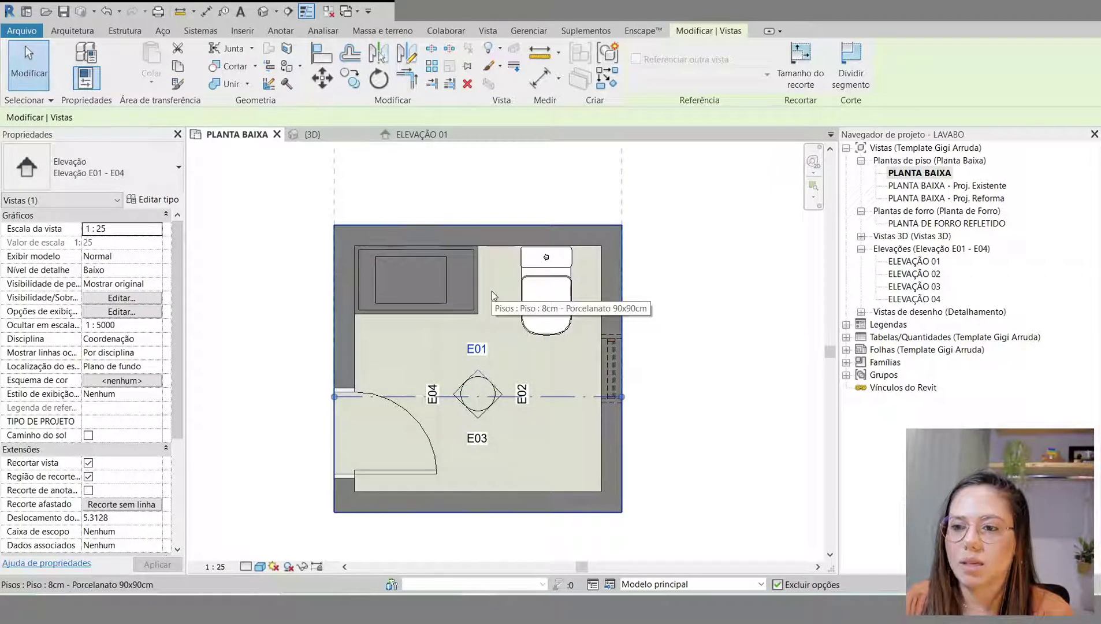
key("Escape")
left_click(478, 398)
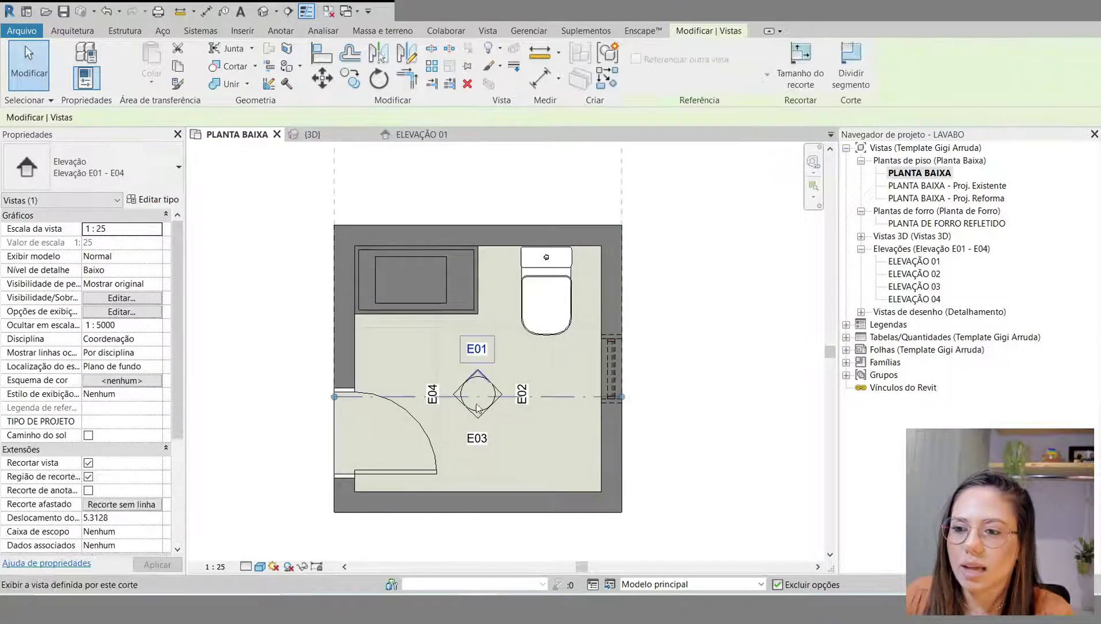
left_click(511, 401)
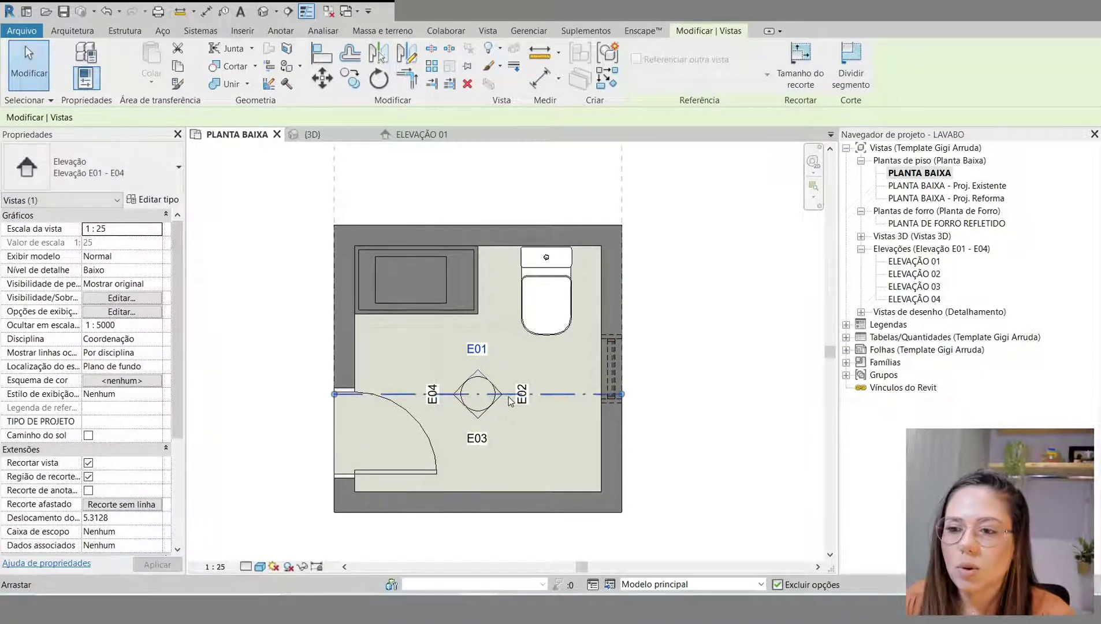
Step: Move the ELEVAÇÃO 01 cut line back so it passes through the countertop's basin
left_click(511, 401)
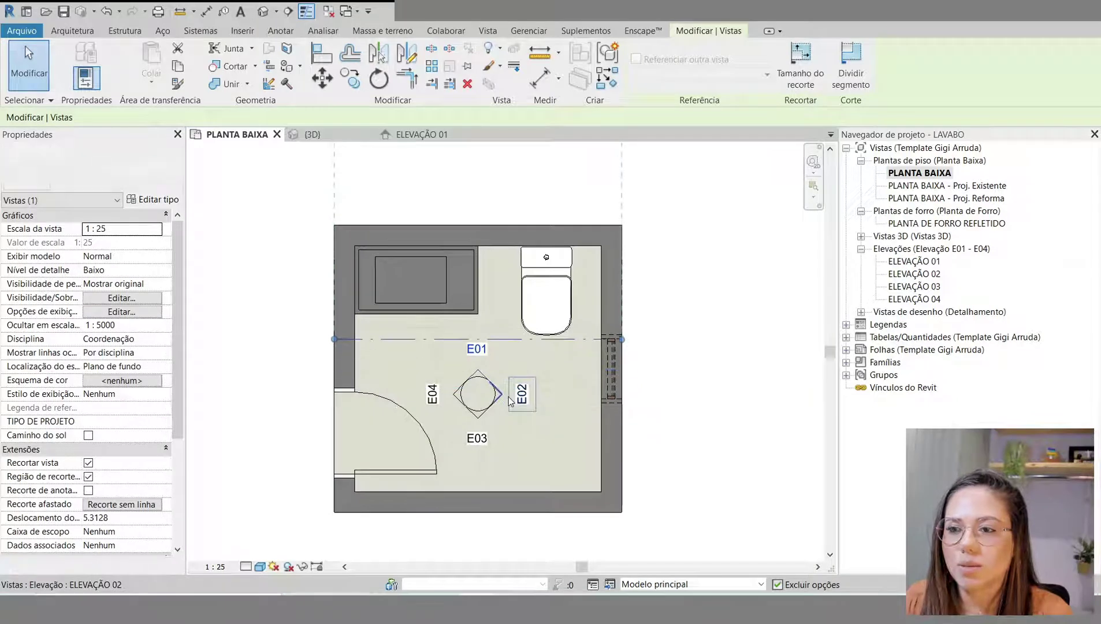
key("Up")
key("Up")
key("Up")
key("Up")
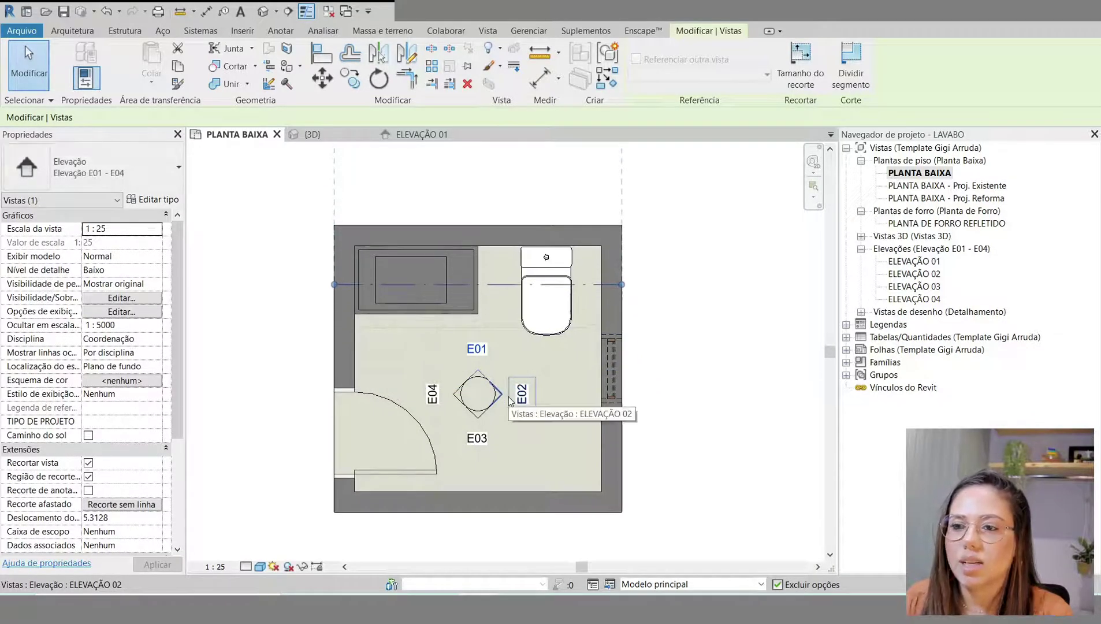
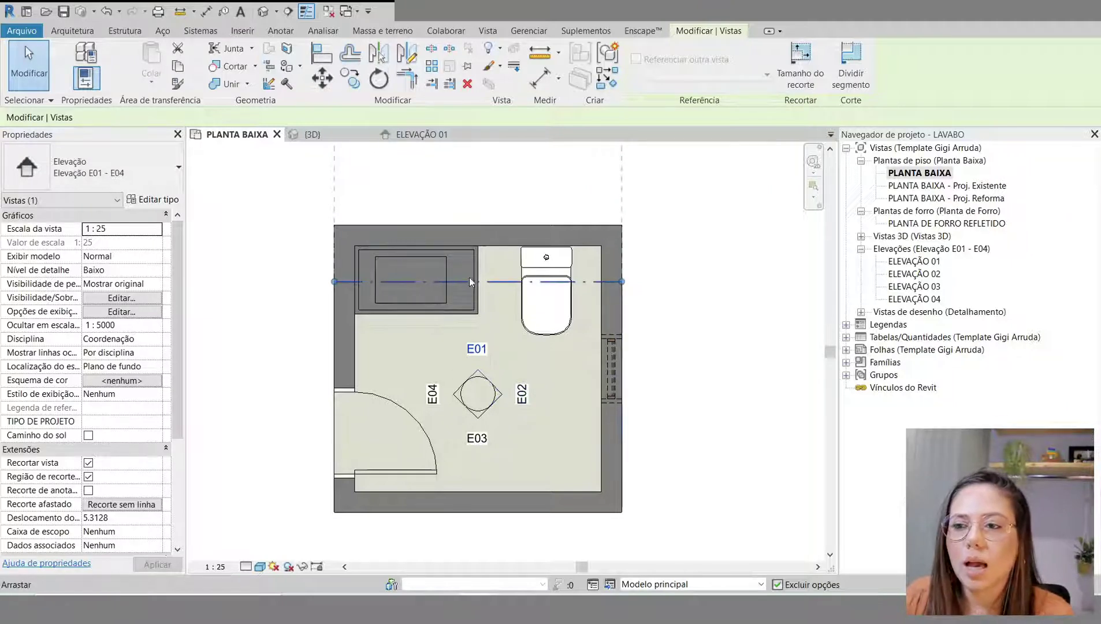
Step: Open the ELEVAÇÃO 01 view and examine the sectioned countertop and basin
double_click(478, 363)
scroll(614, 324, "down", 3)
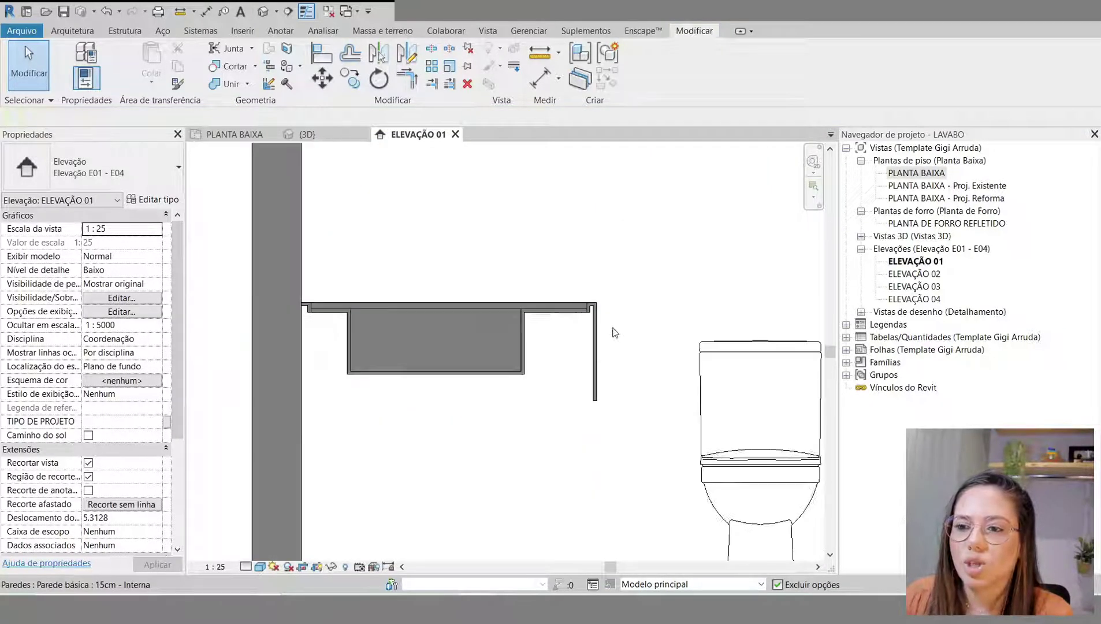
scroll(404, 450, "up", 1)
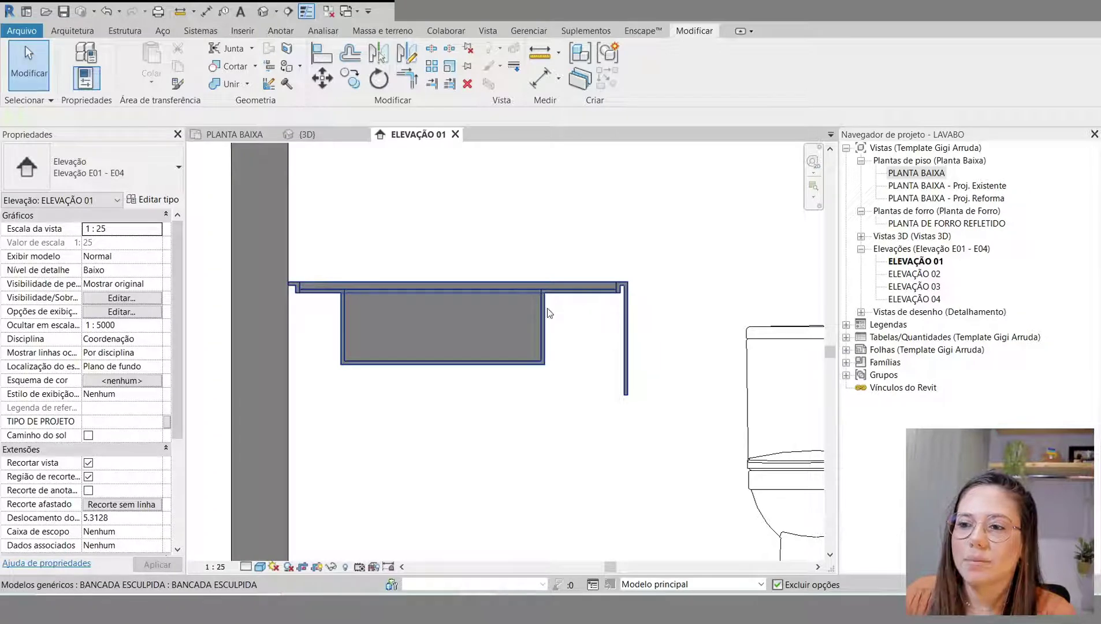
Step: Open the BANCADA ESCULPIDA for in-place editing in ELEVAÇÃO 01 and join its upper rim solid with the basin solid
scroll(287, 305, "up", 3)
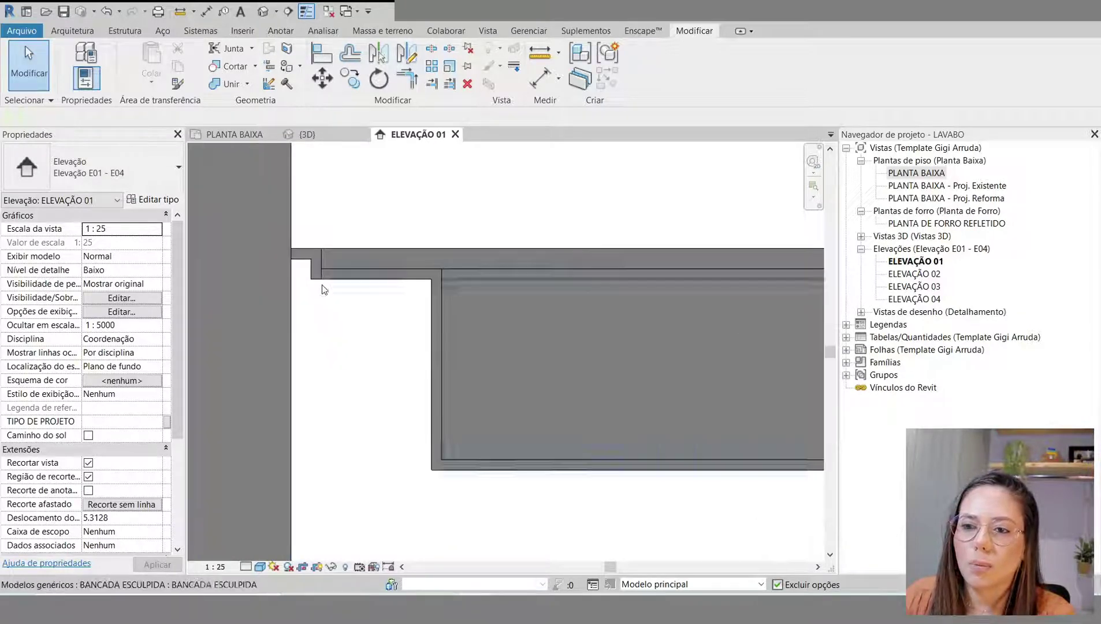
left_click(322, 290)
scroll(315, 292, "down", 3)
scroll(400, 293, "up", 2)
left_click(514, 327)
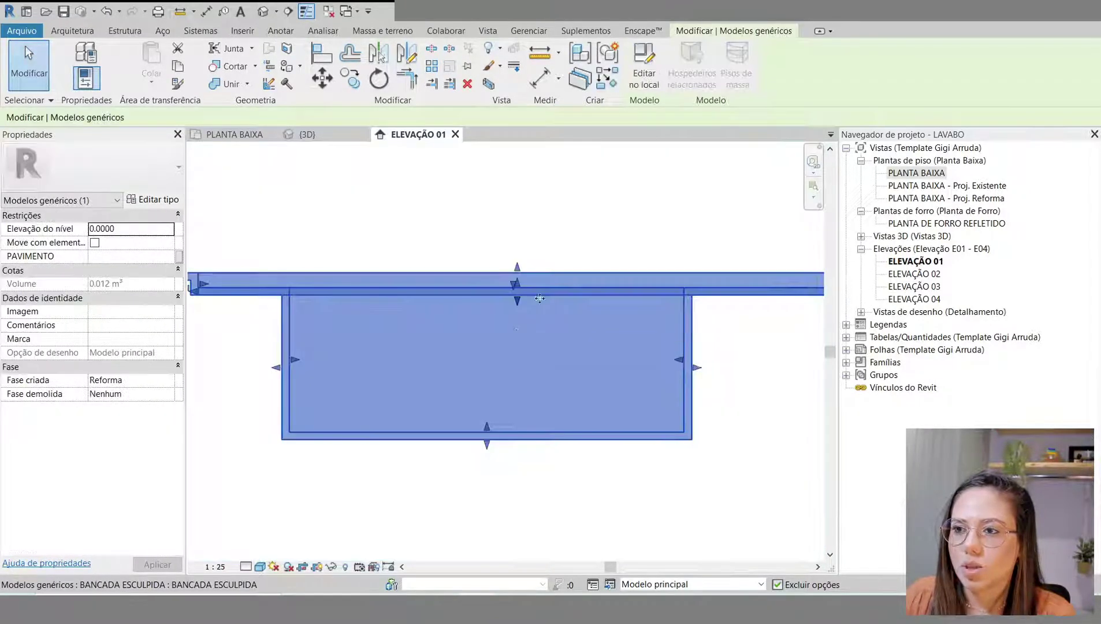
left_click(645, 81)
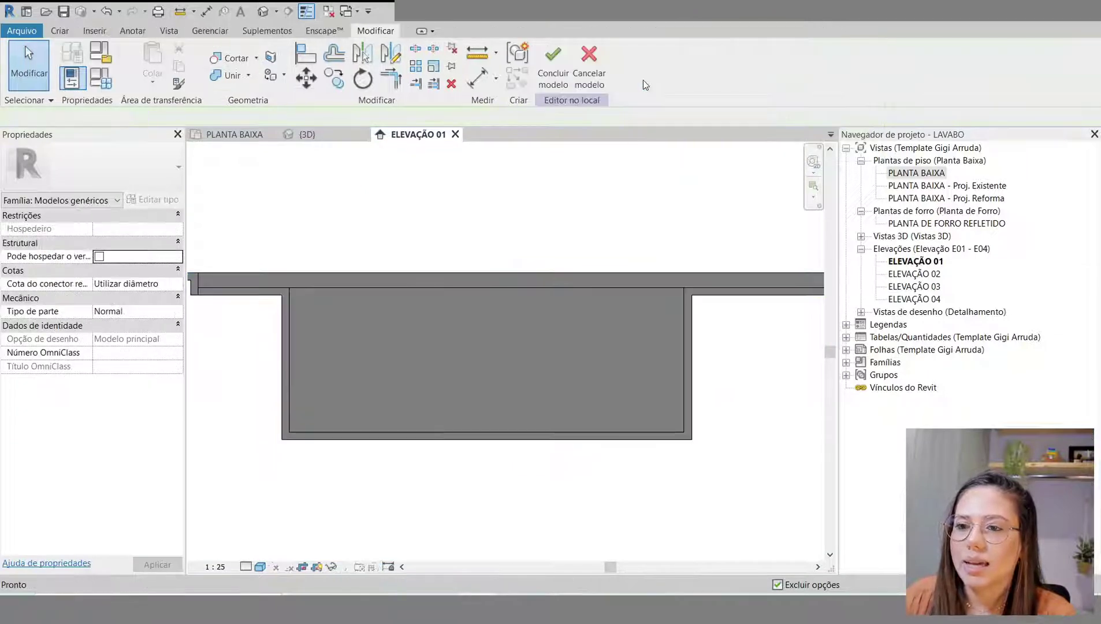
left_click(229, 76)
left_click(271, 279)
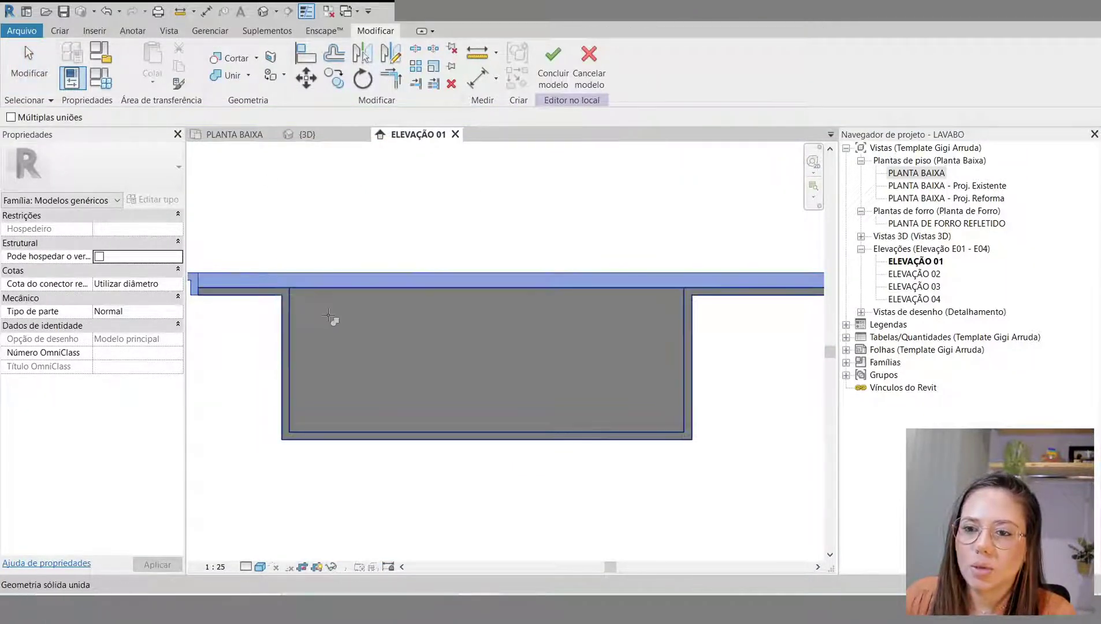
left_click(332, 320)
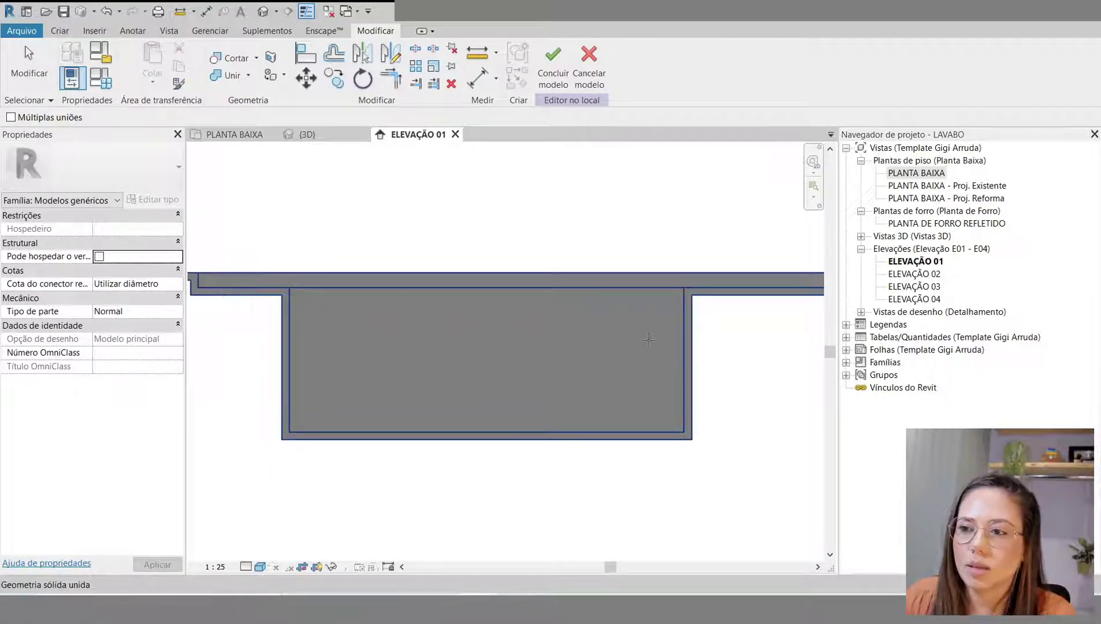
Step: Examine how the countertop's solids are joined in the ELEVAÇÃO 01 section and in the 3D view
scroll(385, 356, "down", 2)
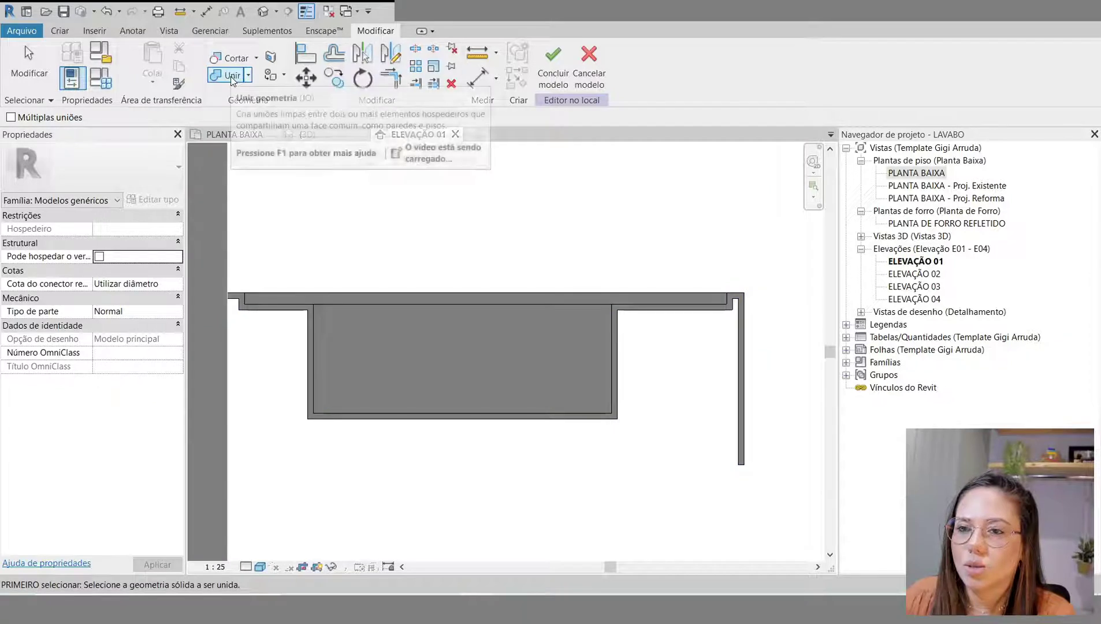
scroll(346, 322, "up", 2)
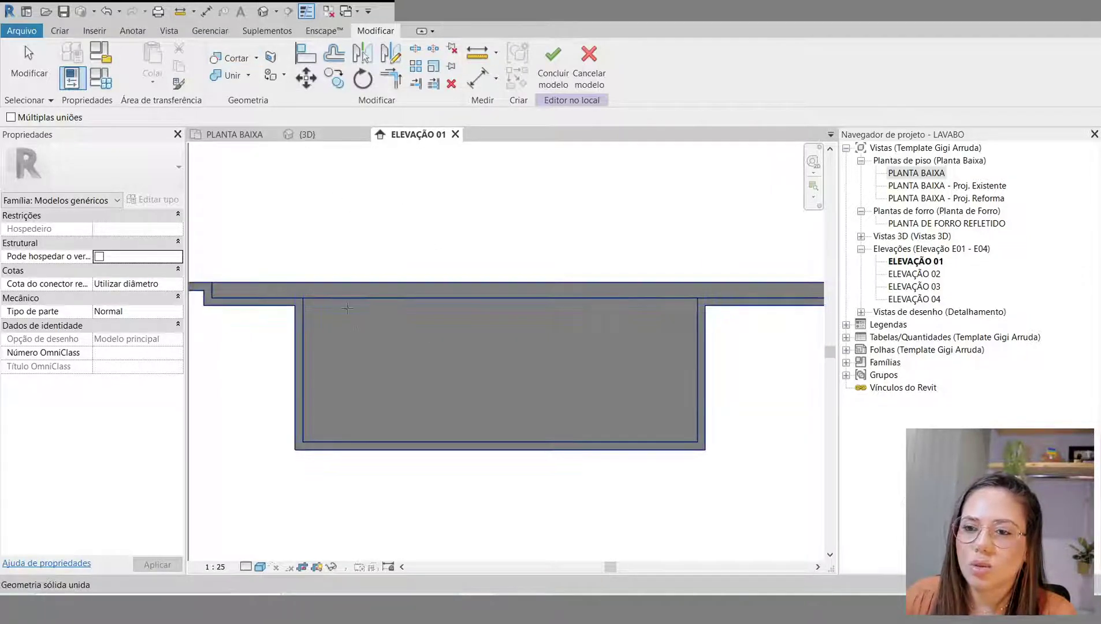
scroll(377, 325, "down", 2)
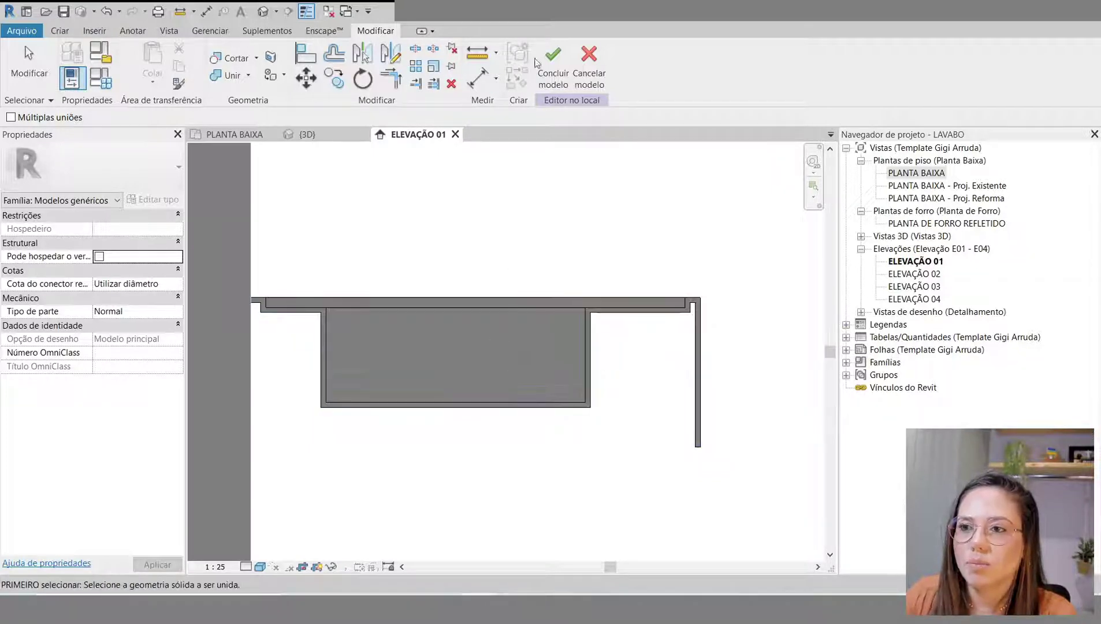
left_click(29, 64)
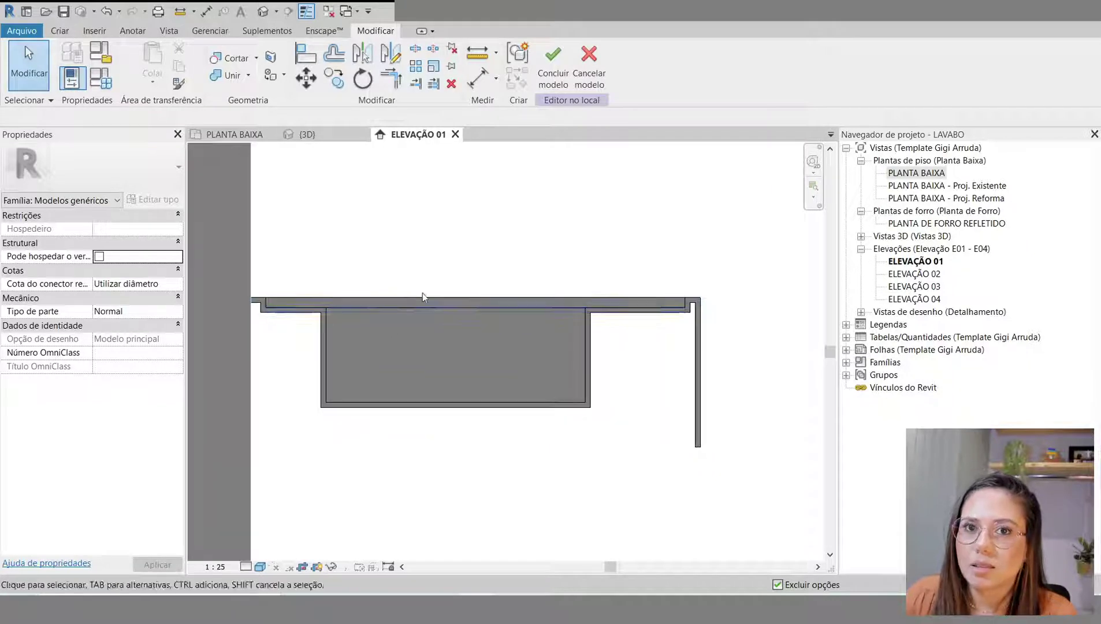
left_click(229, 75)
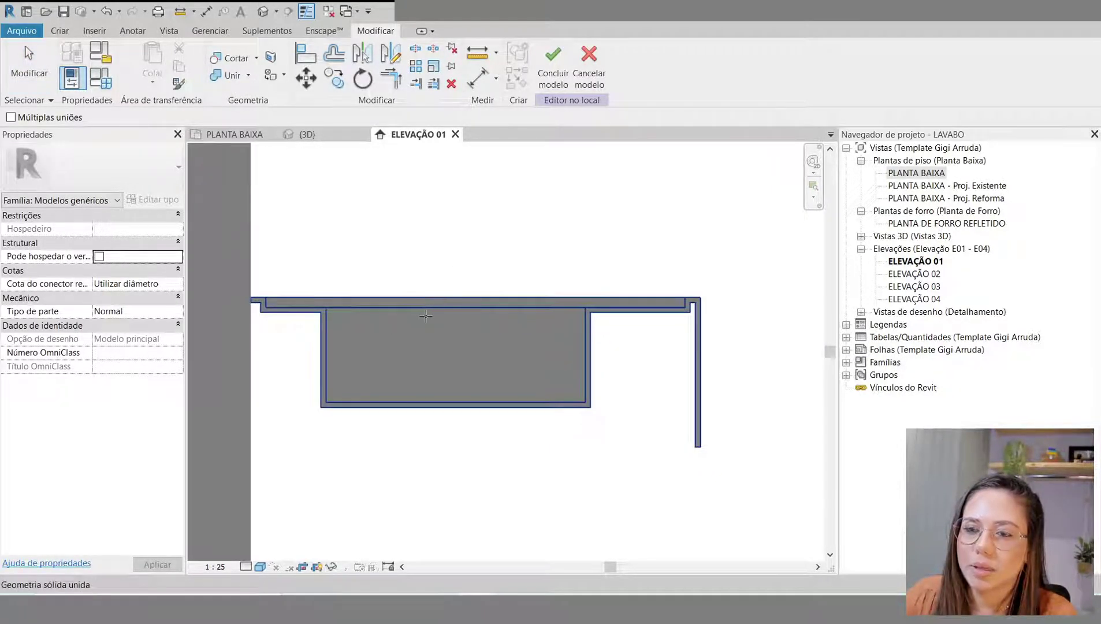
key("Escape")
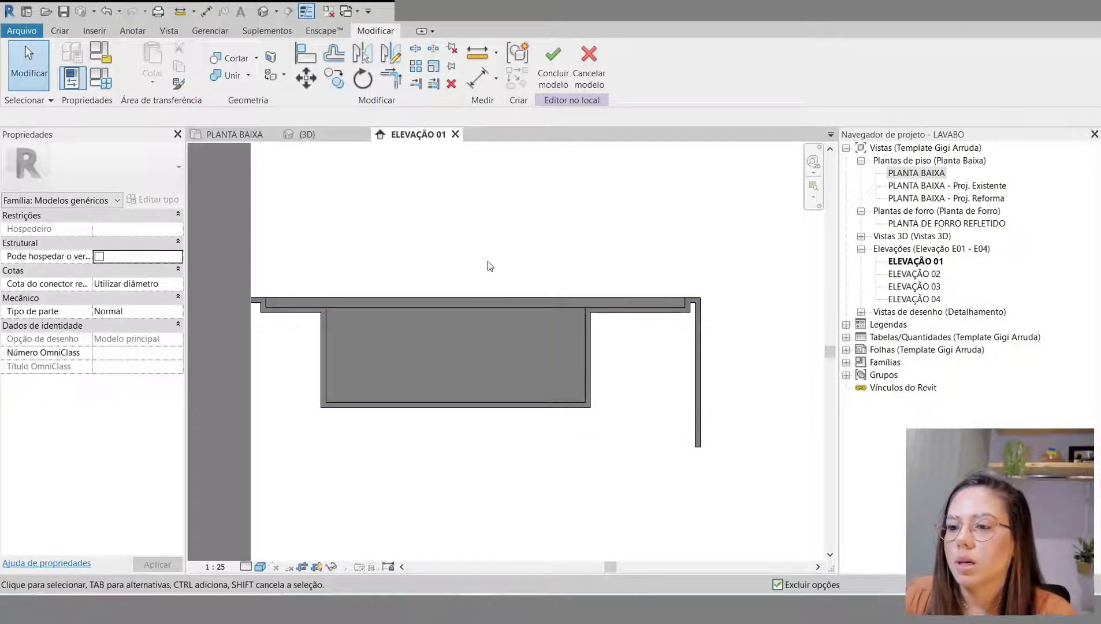
scroll(488, 266, "down", 4)
left_click(315, 138)
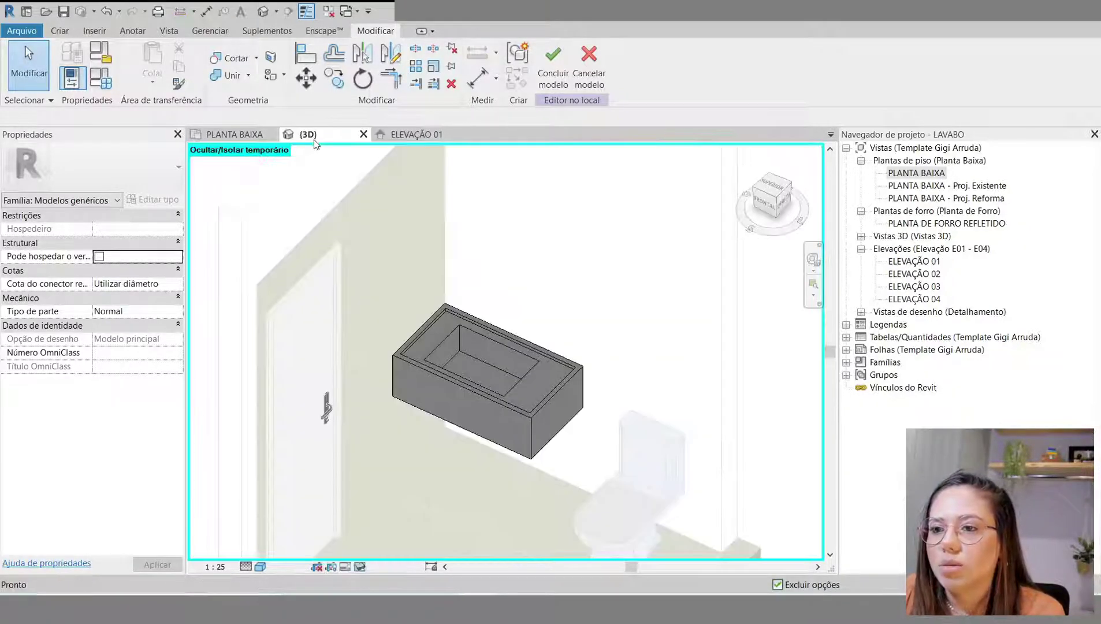
scroll(584, 442, "up", 3)
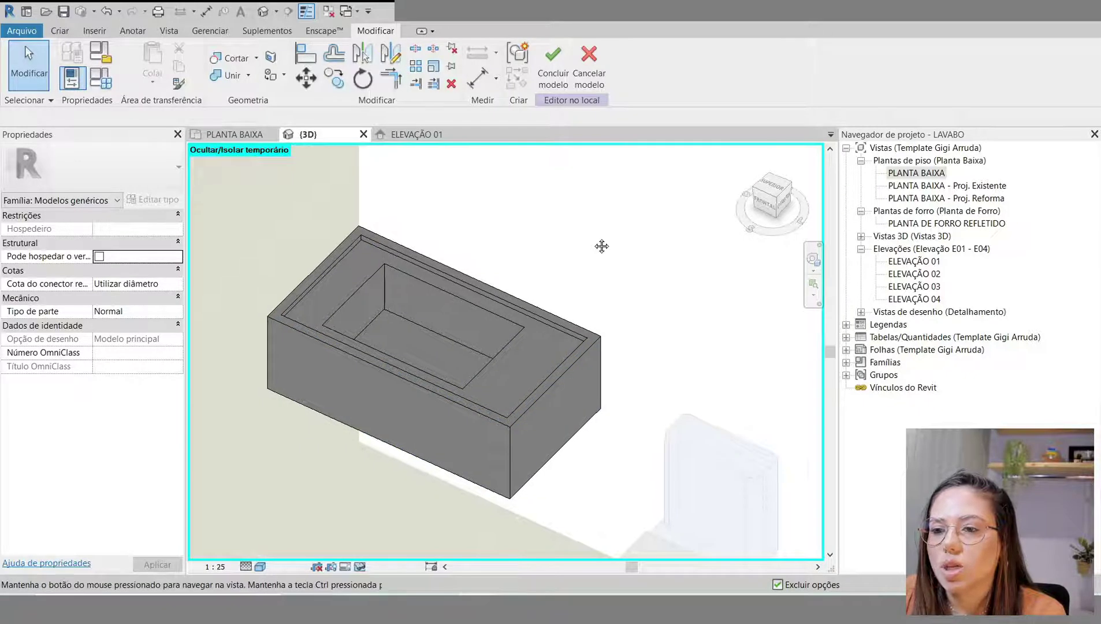
middle_click_drag(589, 238, 621, 245)
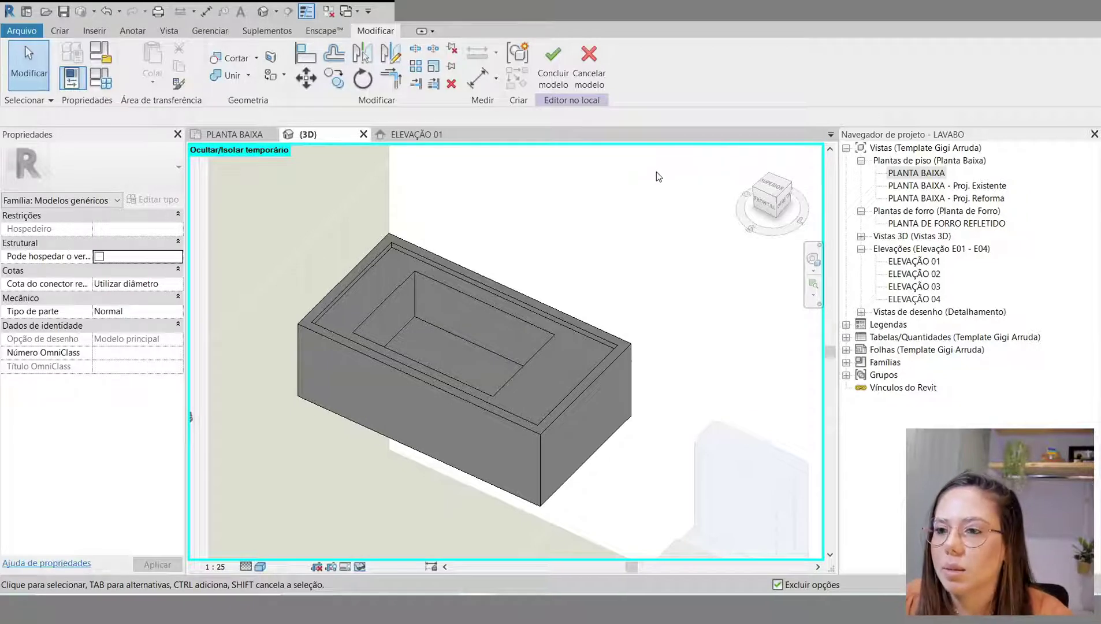
Step: In the PLANTA BAIXA view, finish the in-place model and reopen the BANCADA ESCULPIDA for in-place editing
double_click(906, 173)
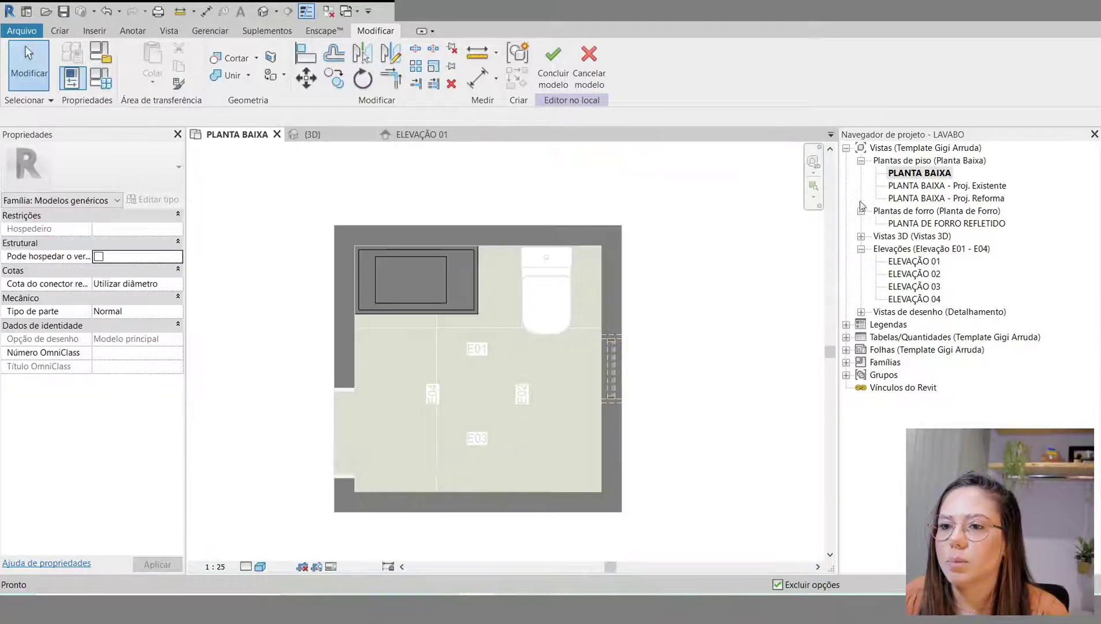
scroll(394, 281, "up", 5)
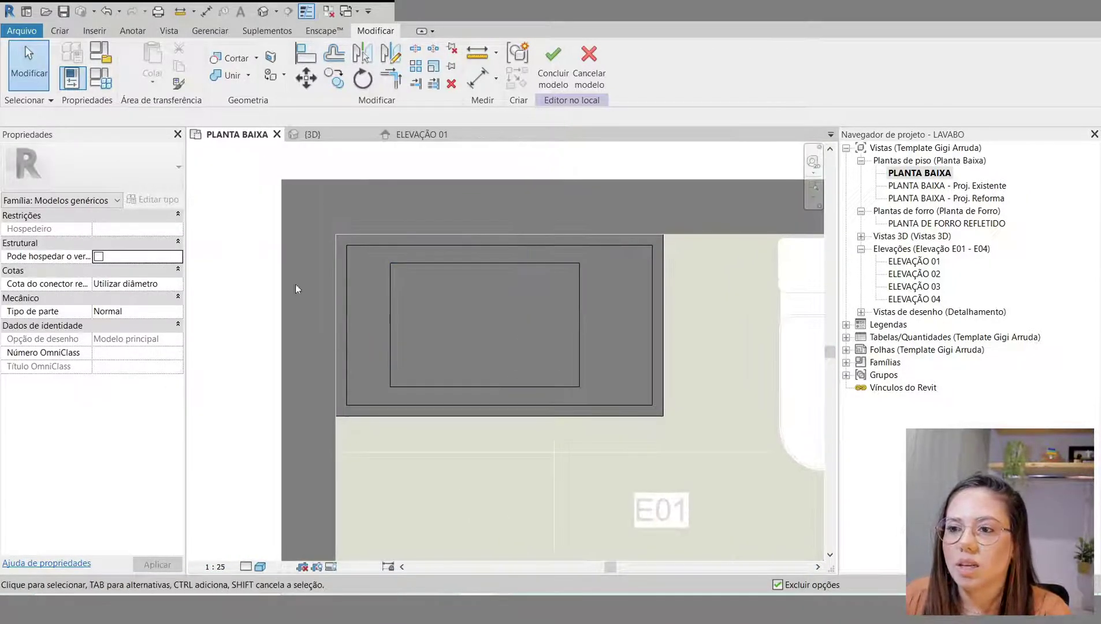
left_click(560, 62)
left_click(484, 292)
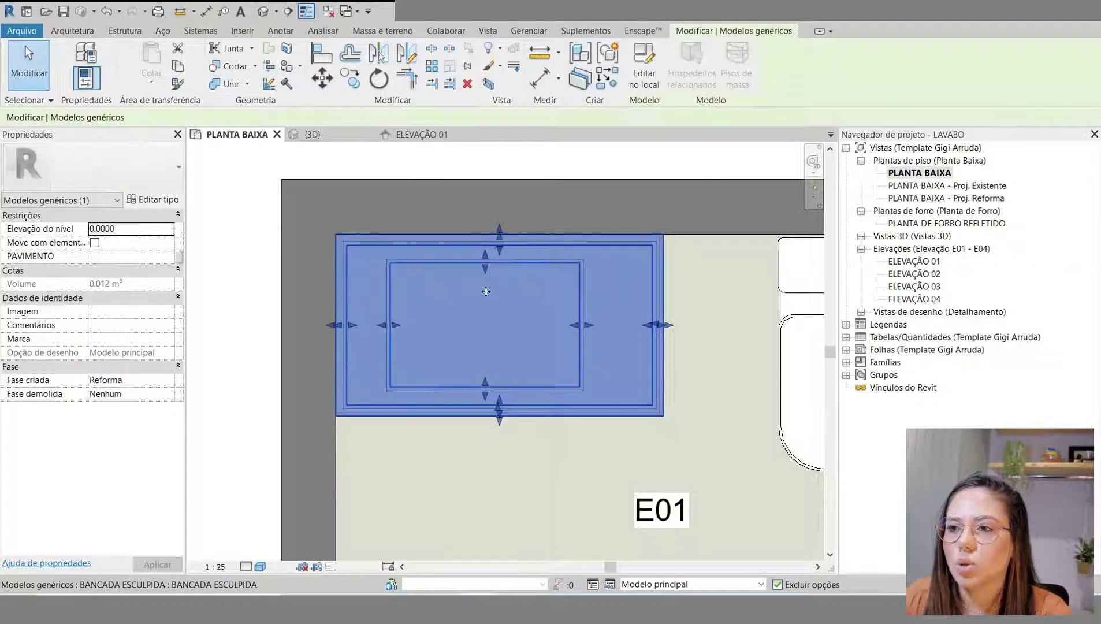
left_click(639, 62)
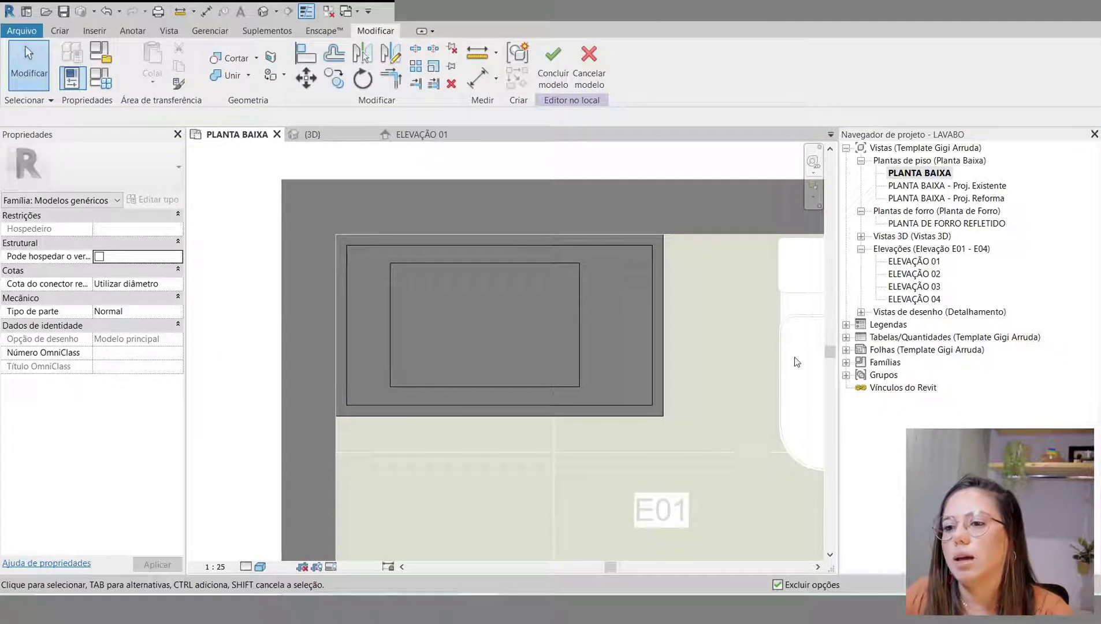
middle_click_drag(798, 362, 791, 388)
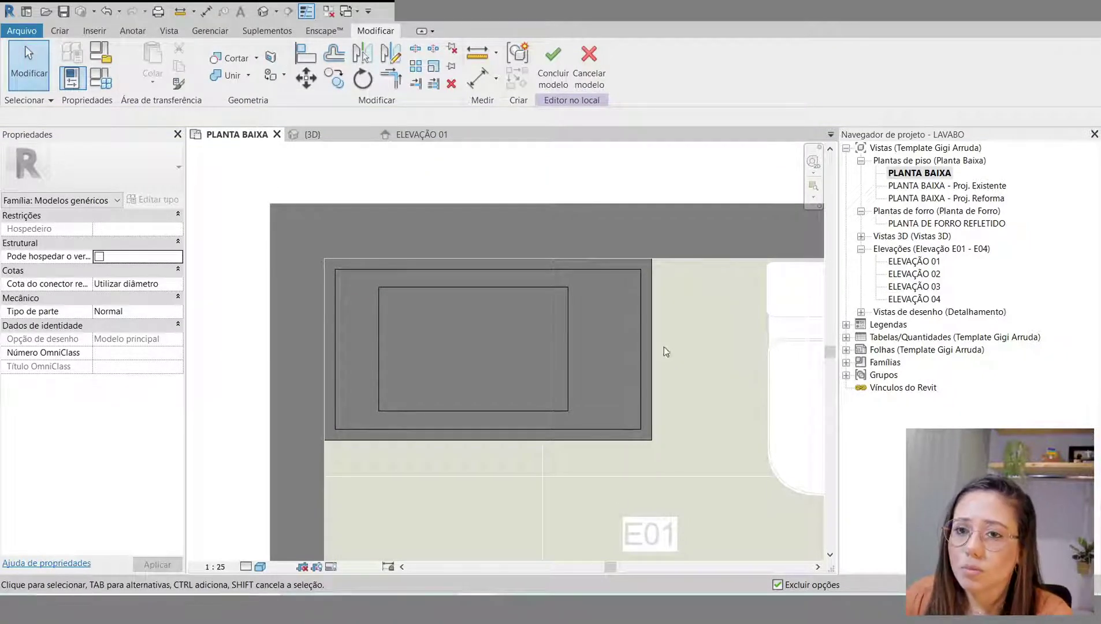
Step: Start a new extrusion and sketch a rectangle from the basin's opening corners with a -2cm offset, inset within the basin
left_click(59, 32)
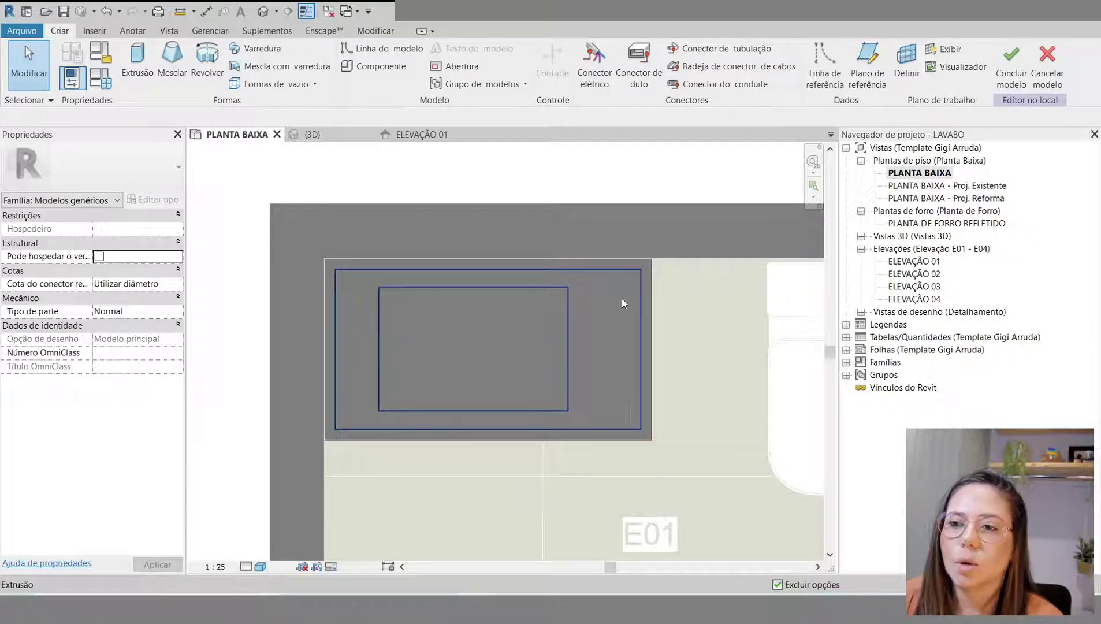
left_click(137, 60)
scroll(462, 358, "up", 1)
scroll(462, 359, "up", 1)
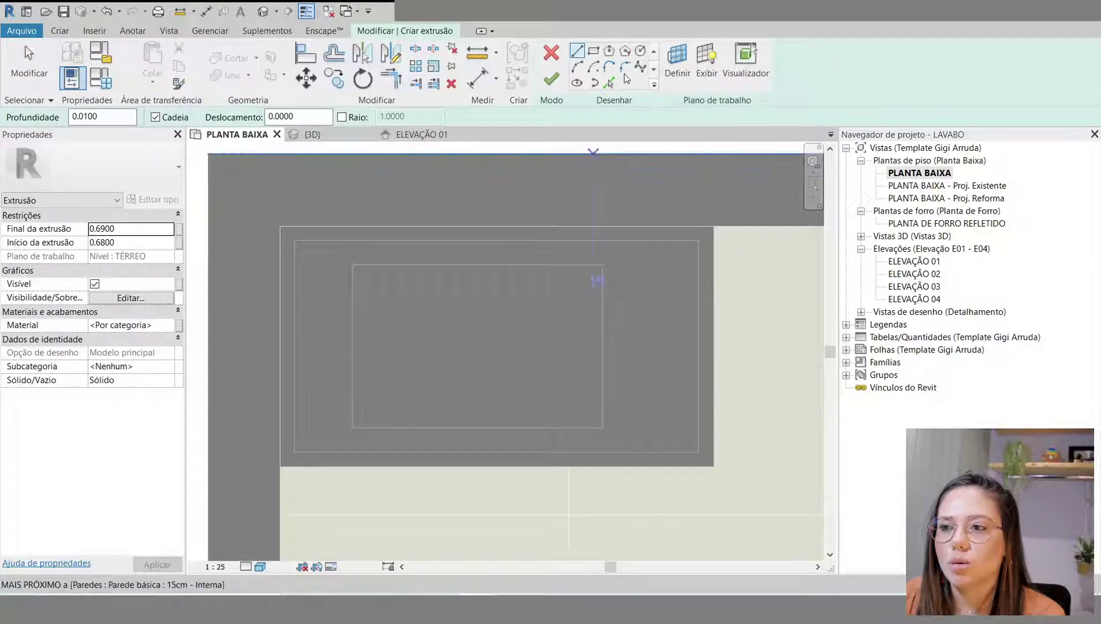
left_click(593, 52)
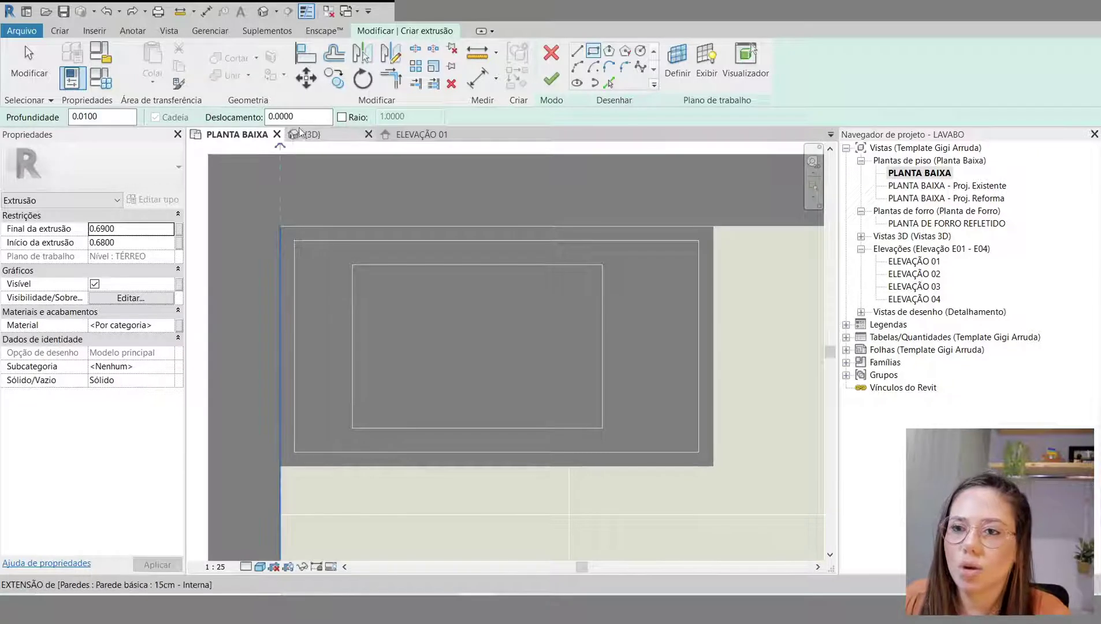
left_click_drag(303, 115, 258, 118)
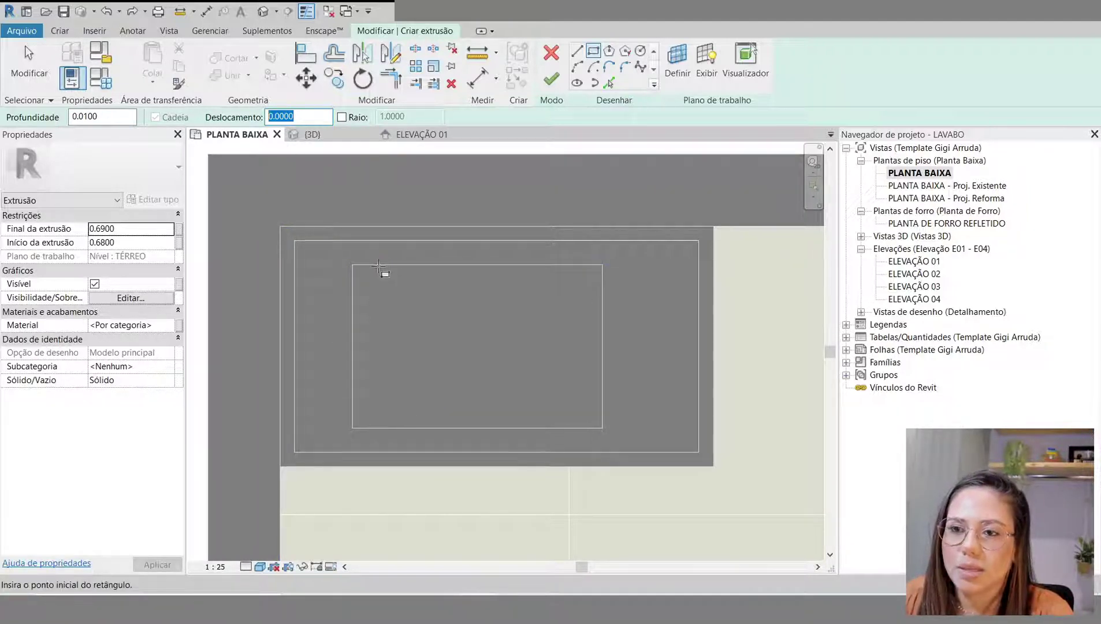
type("-")
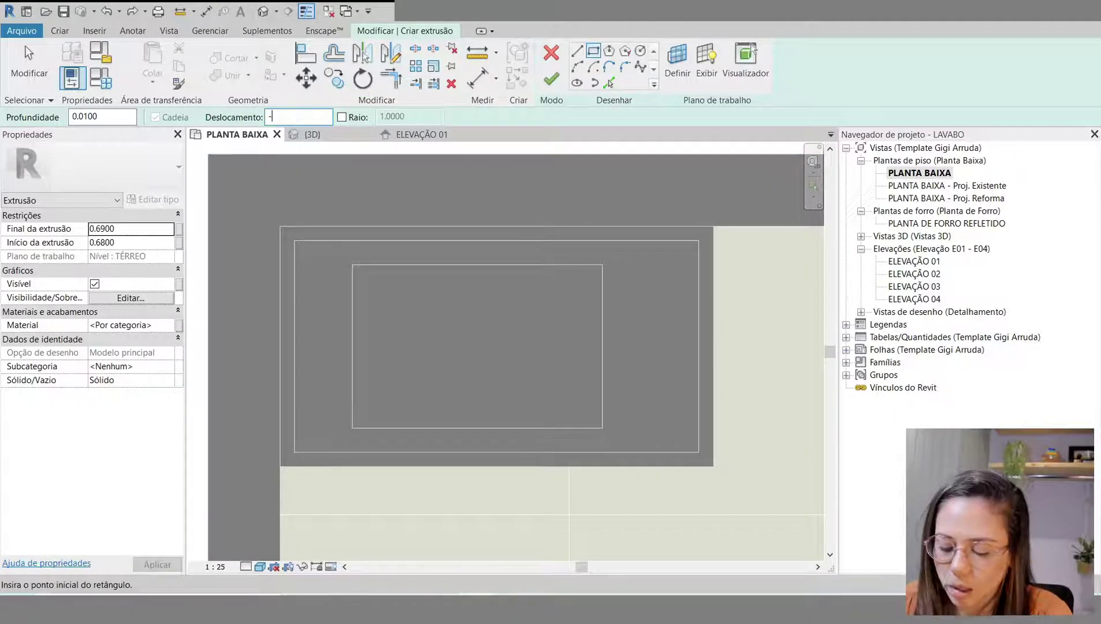
type("2cm")
key("Return")
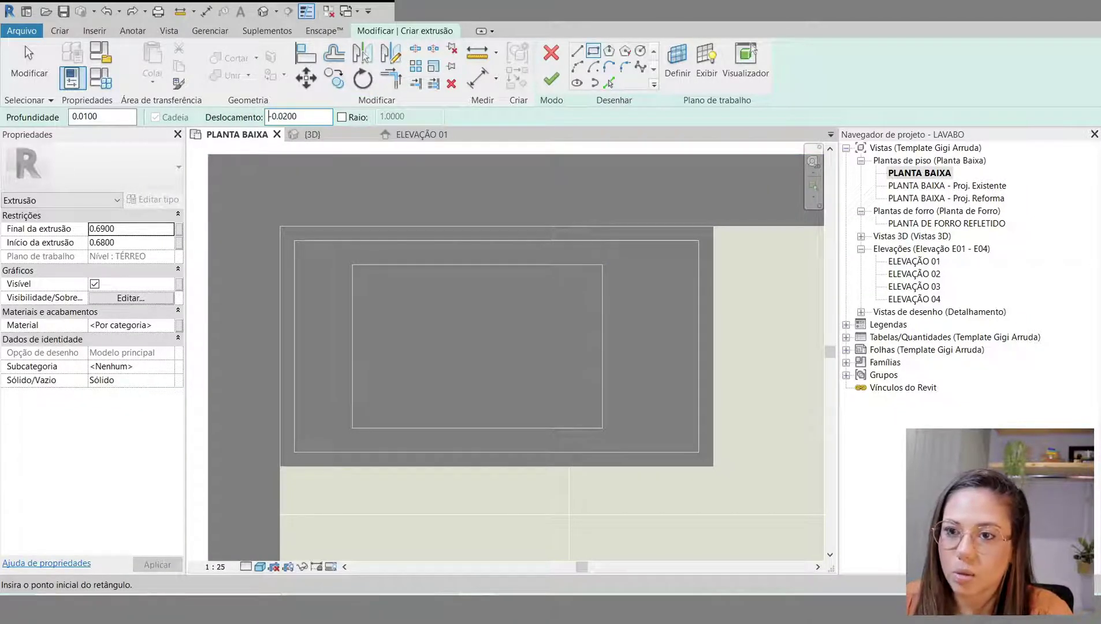
left_click(363, 273)
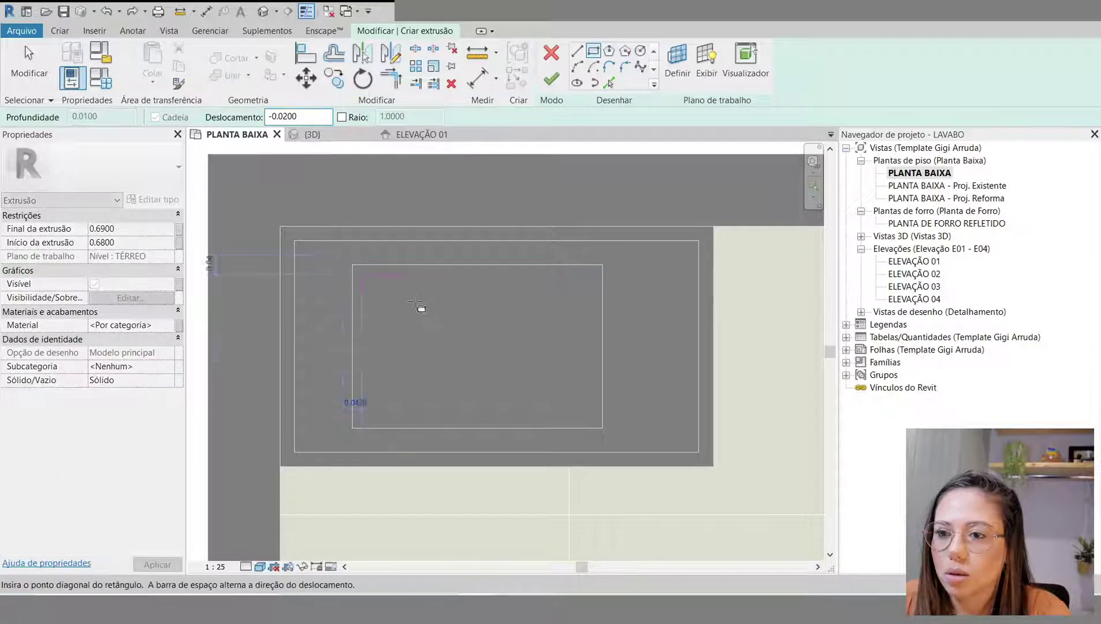
left_click(602, 428)
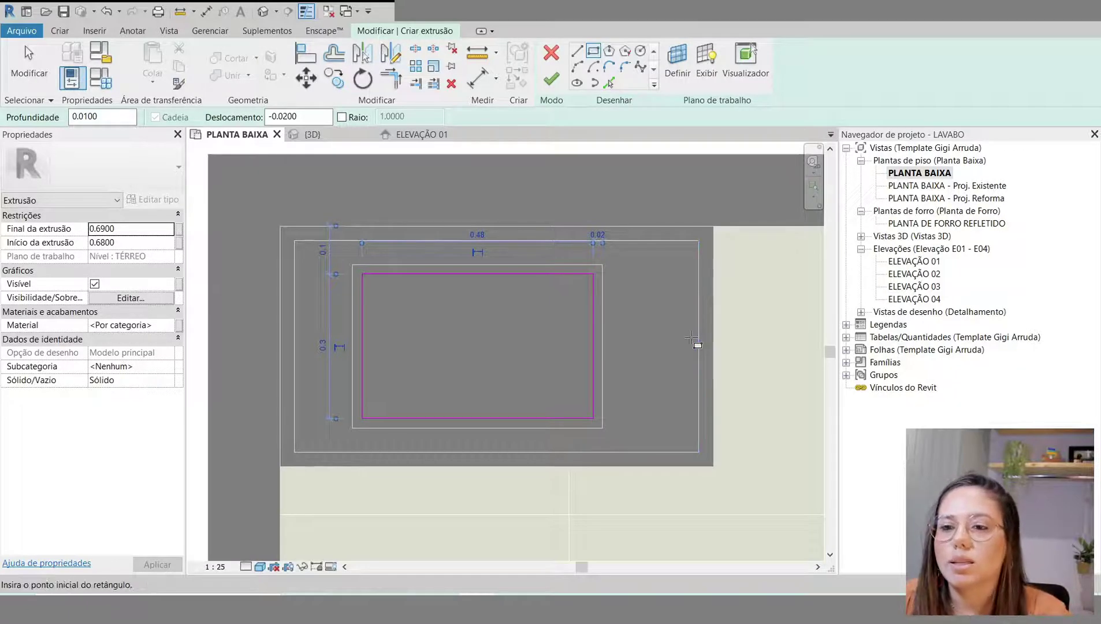
Step: Associate the new extrusion's material with the MATERIAL family parameter
left_click(179, 326)
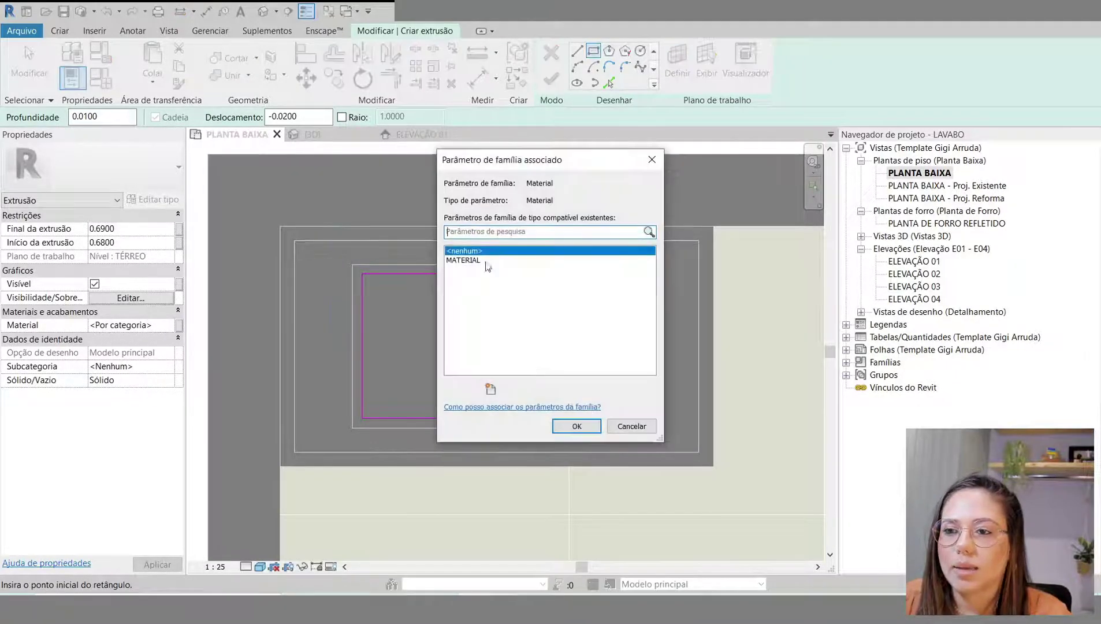
left_click(462, 260)
left_click(576, 426)
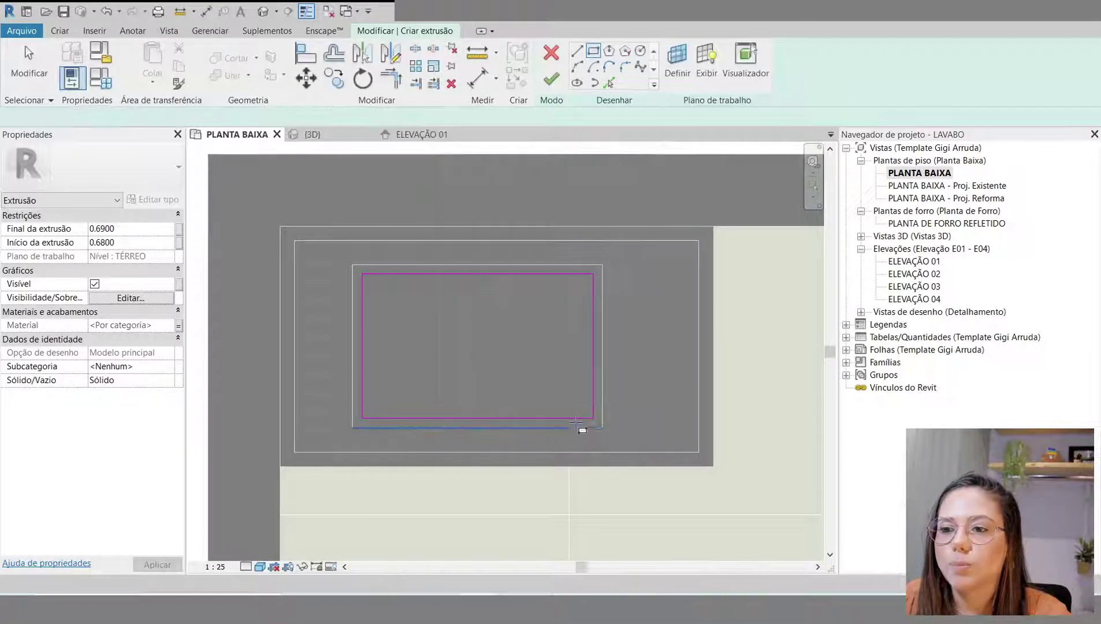
Step: Enter .72CM as the extrusion end and .71 as the extrusion start for the inset basin rectangle
left_click(134, 228)
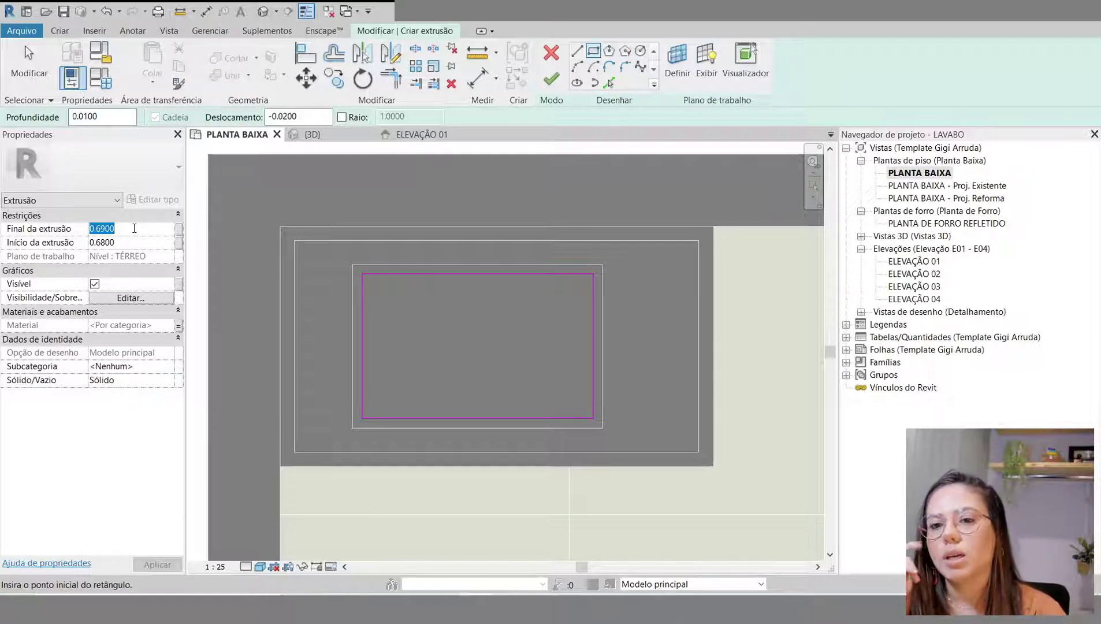
key("BackSpace")
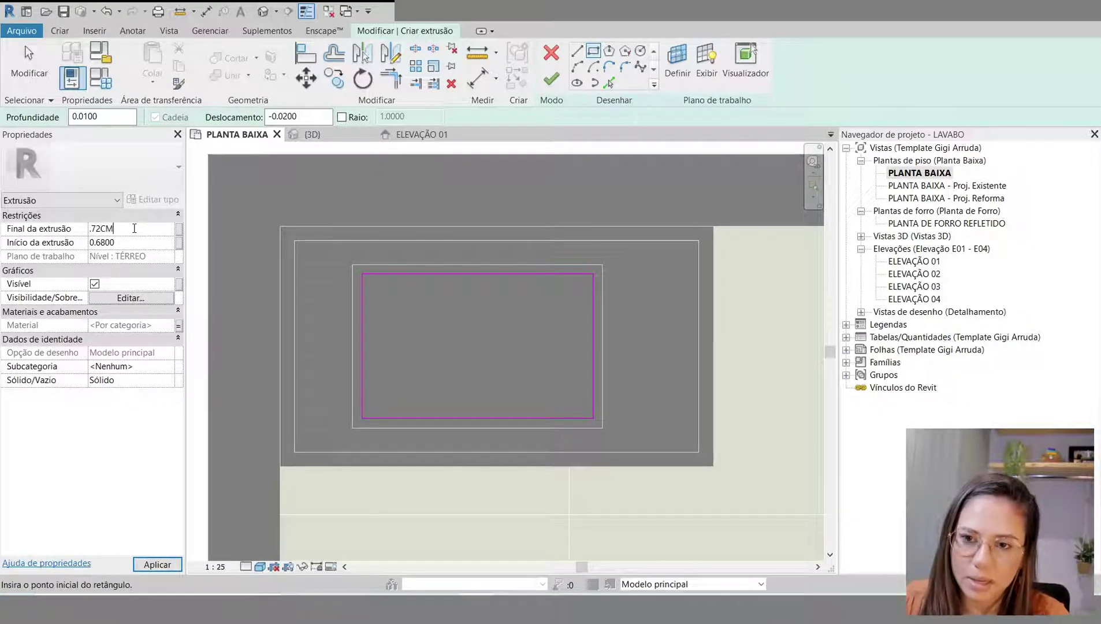
type(".72CM")
key("Return")
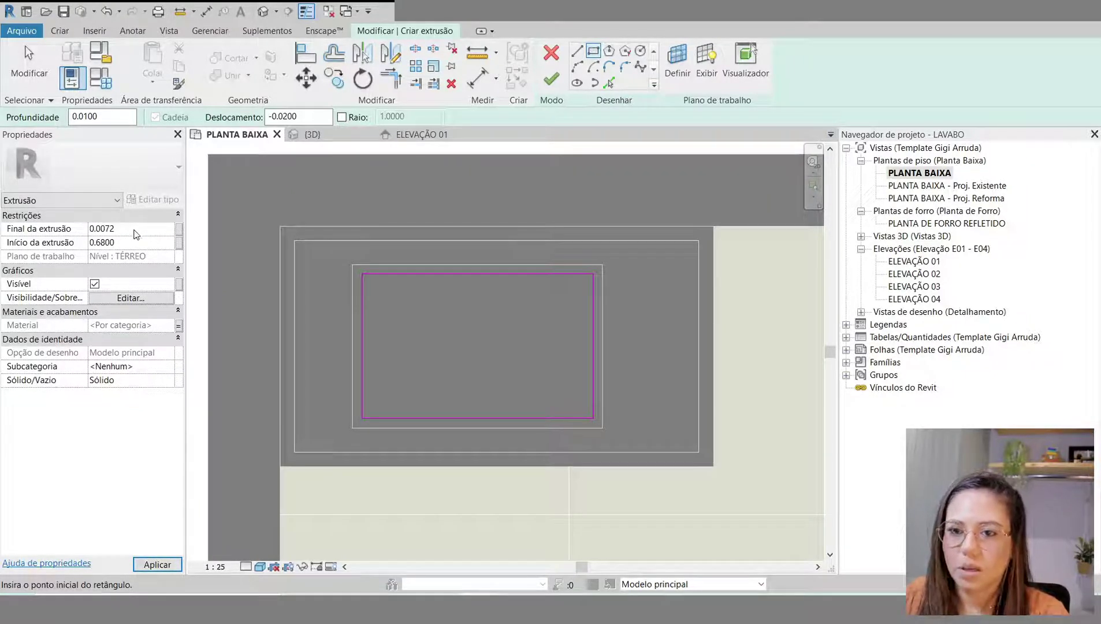
left_click(133, 239)
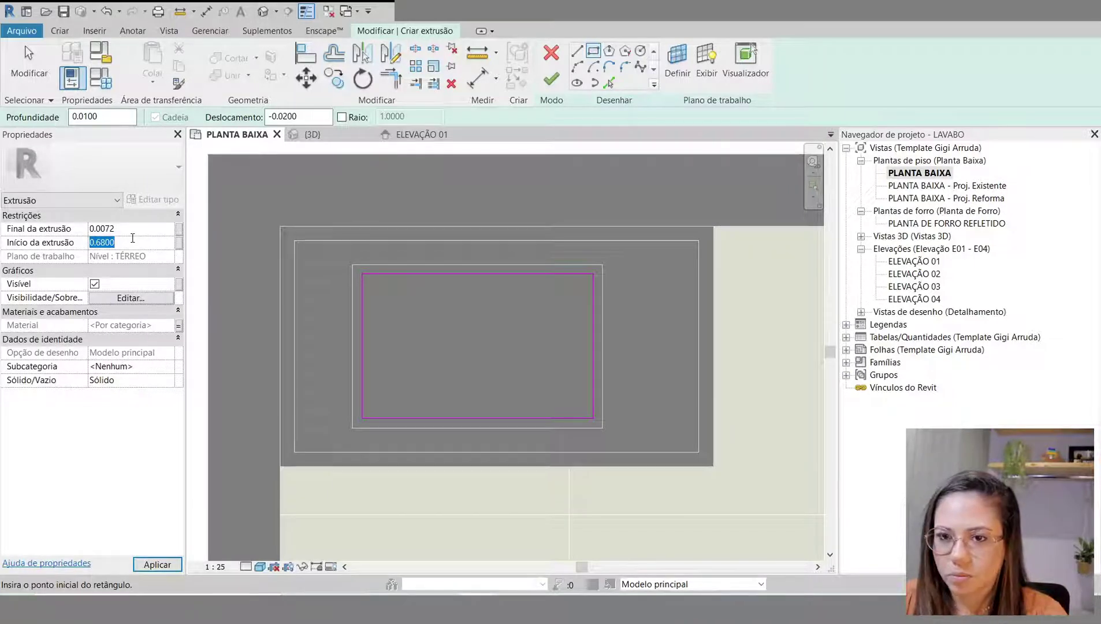
type(".71")
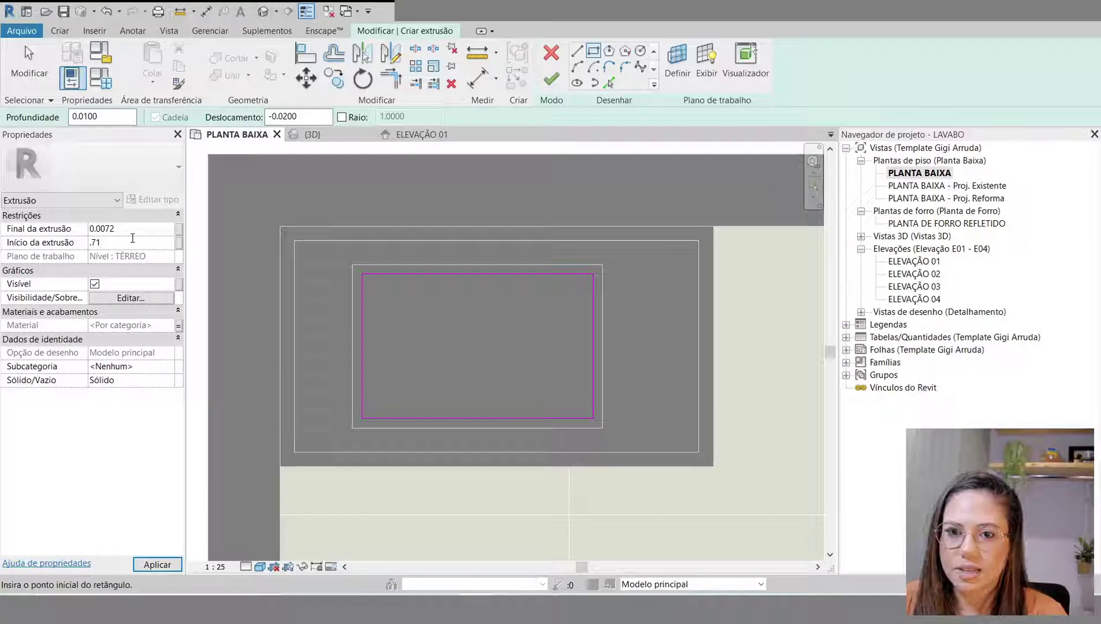
key("Return")
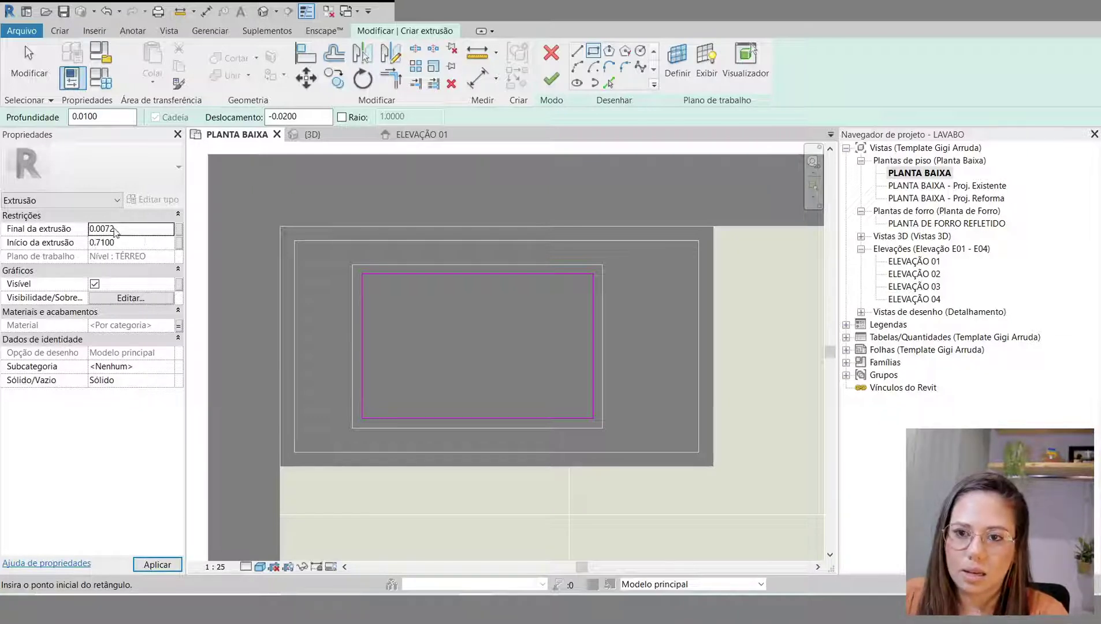
Step: Set the extrusion end to 0.72 and finish the inset basin extrusion
left_click_drag(120, 229, 101, 229)
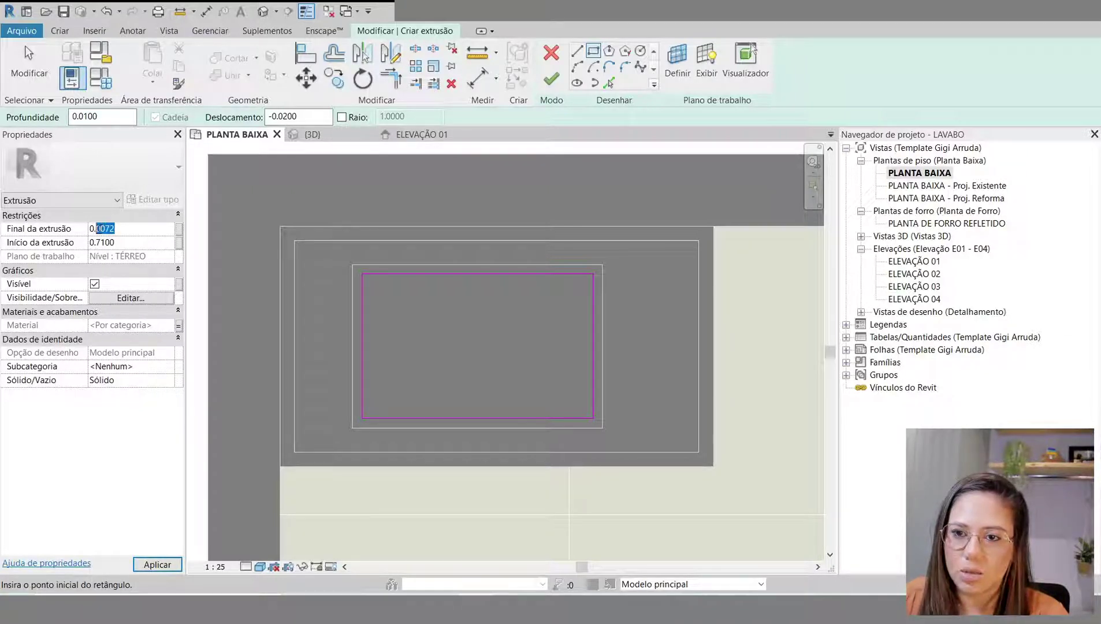
type("72")
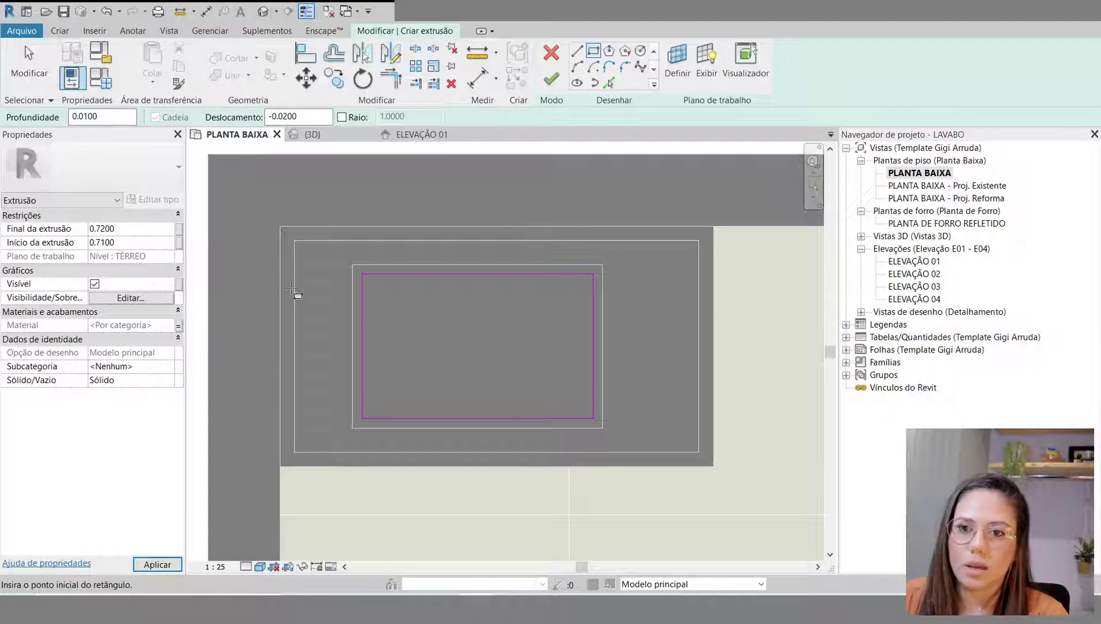
left_click(132, 245)
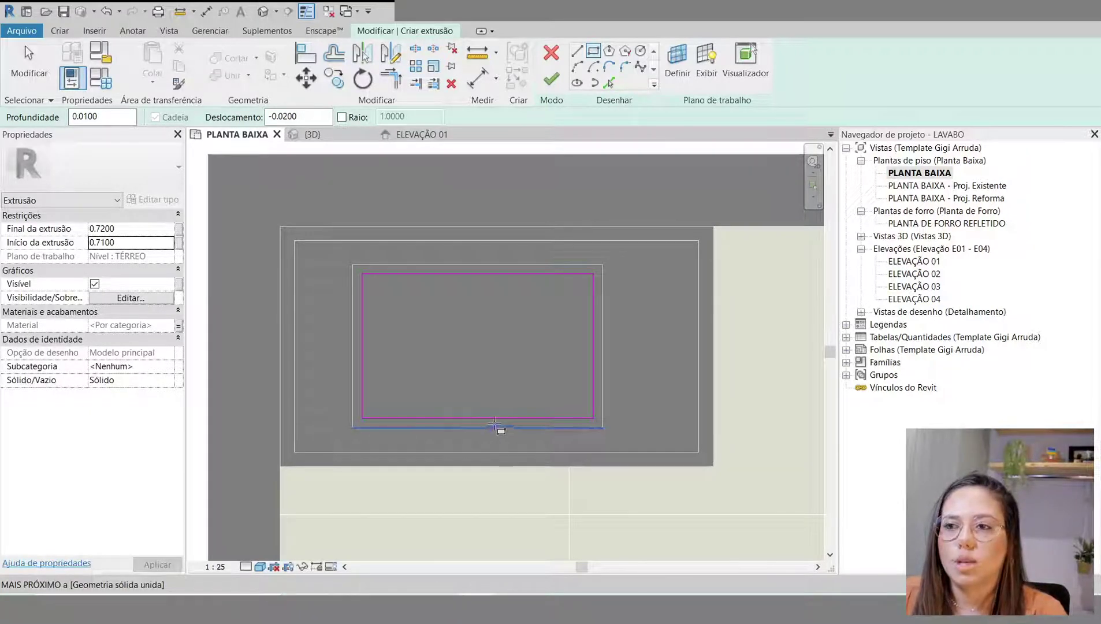
left_click(548, 83)
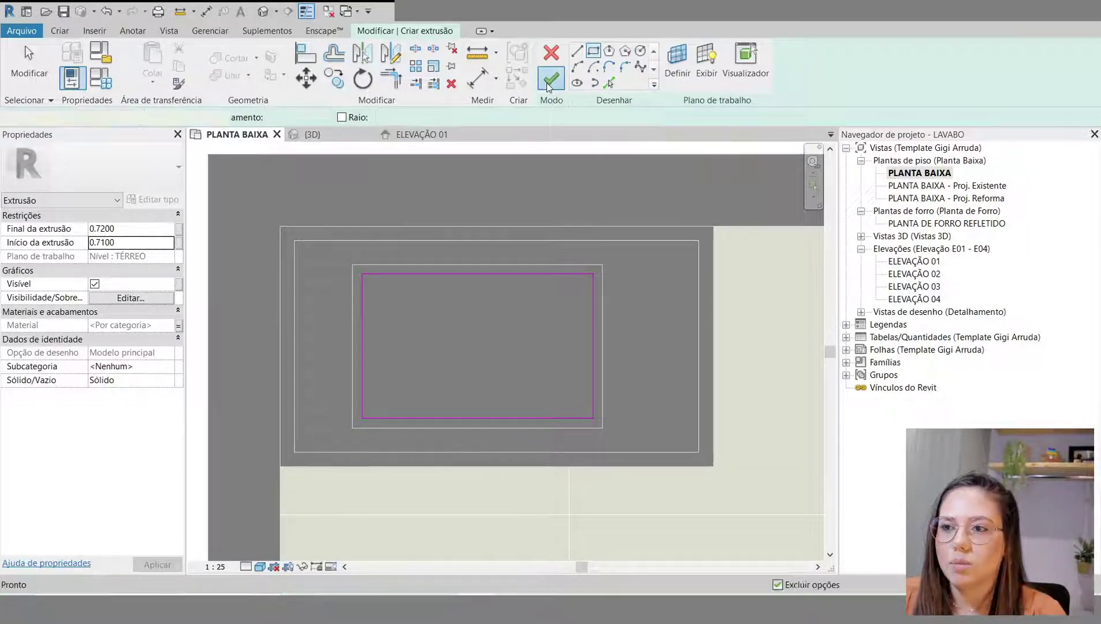
Step: In the ELEVAÇÃO 01 view, measure the vertical gap between the inset extrusion and the basin floor
double_click(911, 262)
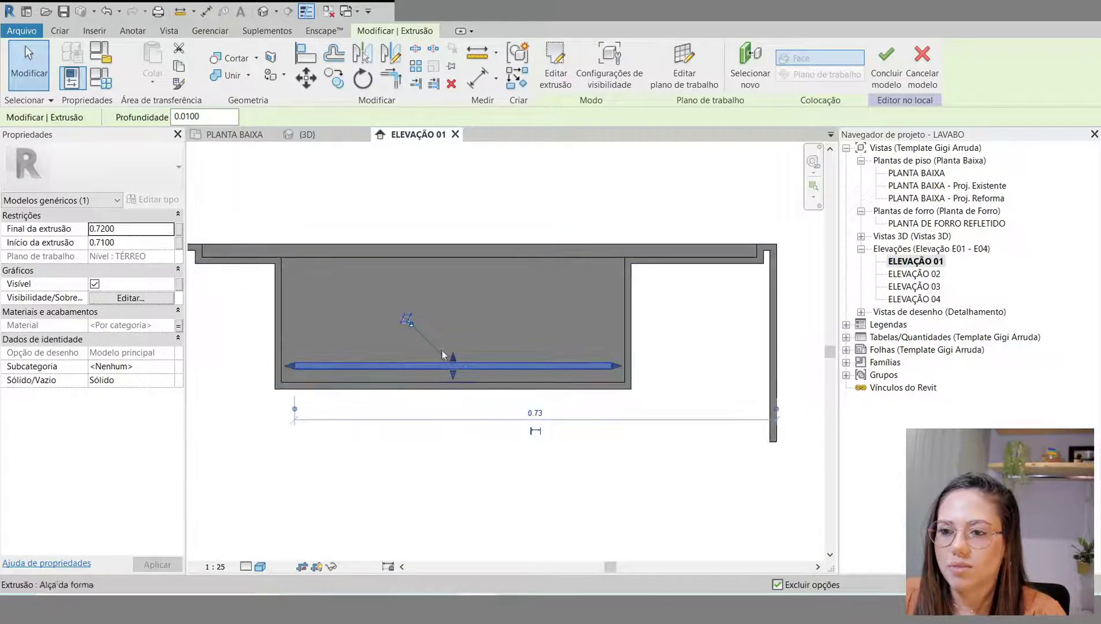
left_click(411, 326)
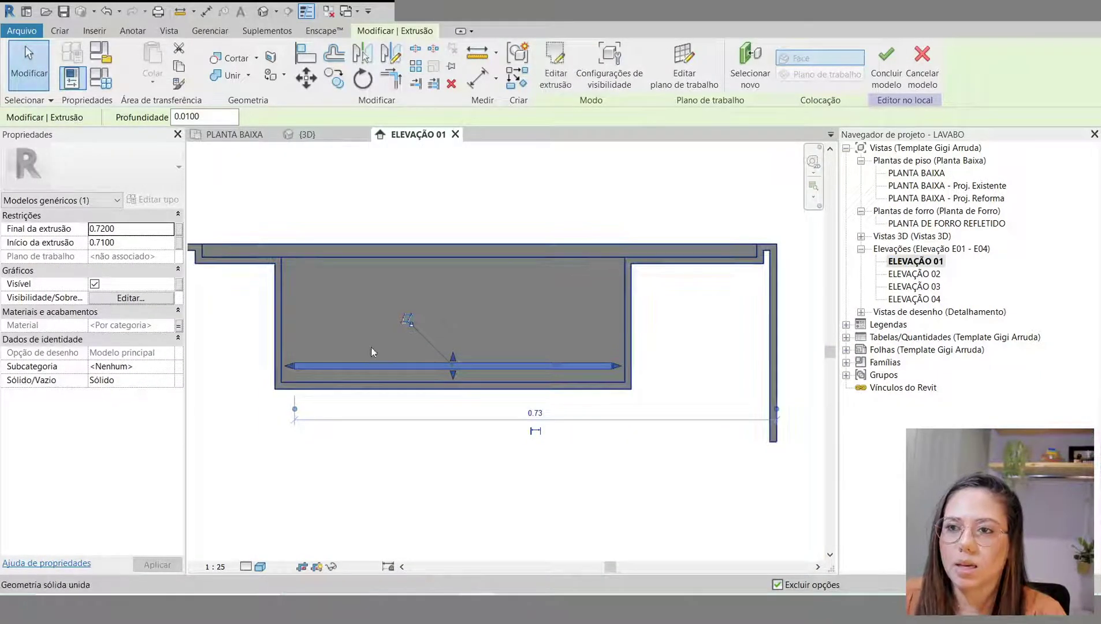
scroll(370, 348, "up", 2)
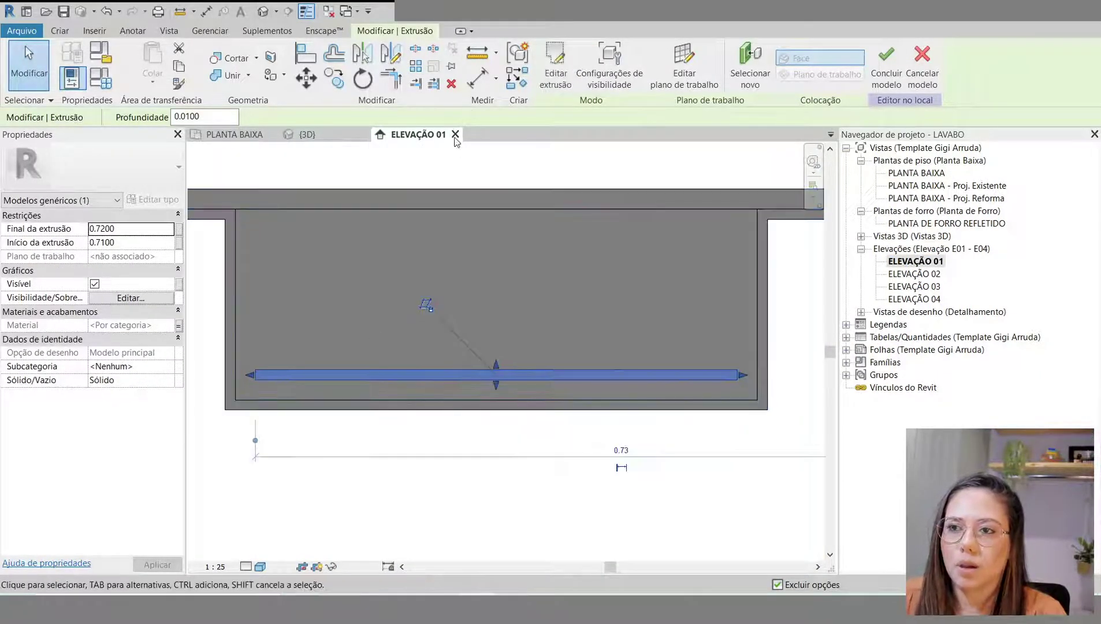
left_click(476, 53)
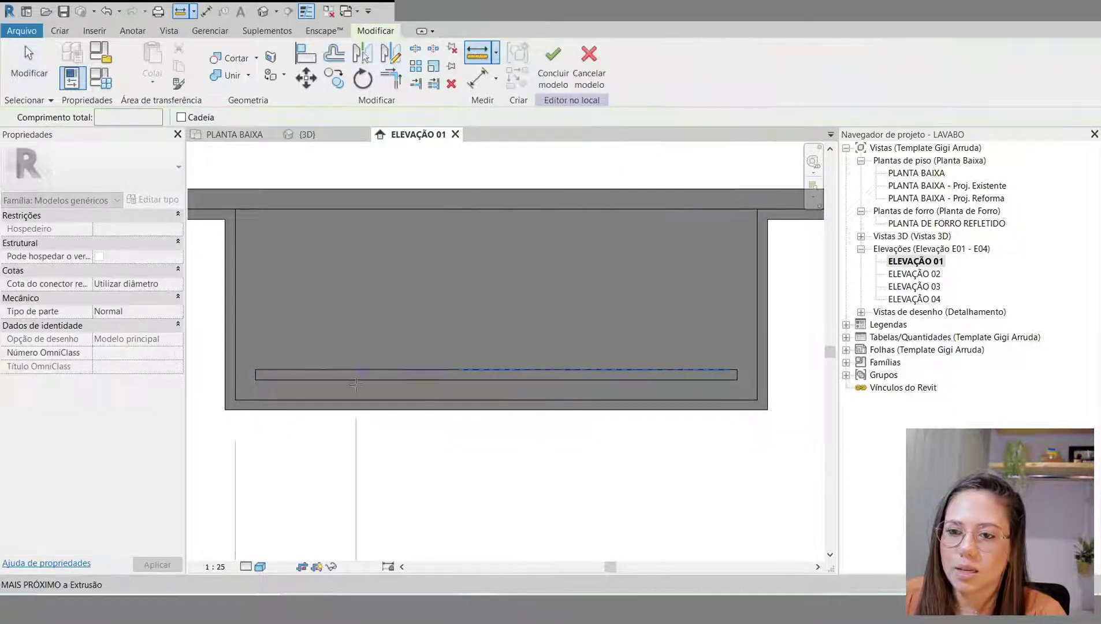
left_click(356, 380)
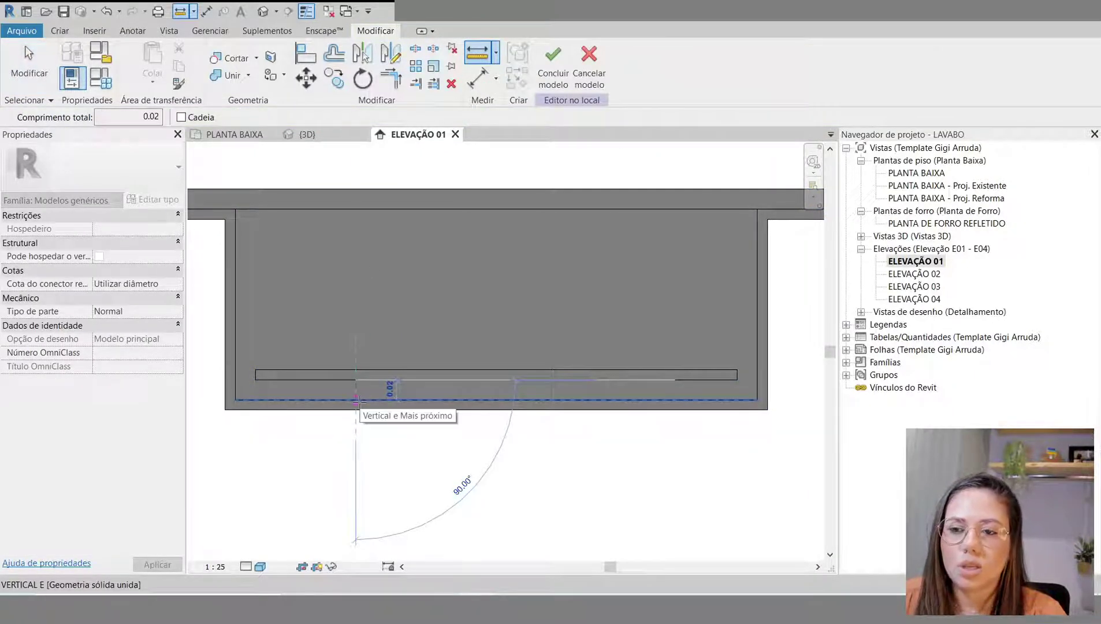
key("Escape")
key("Escape")
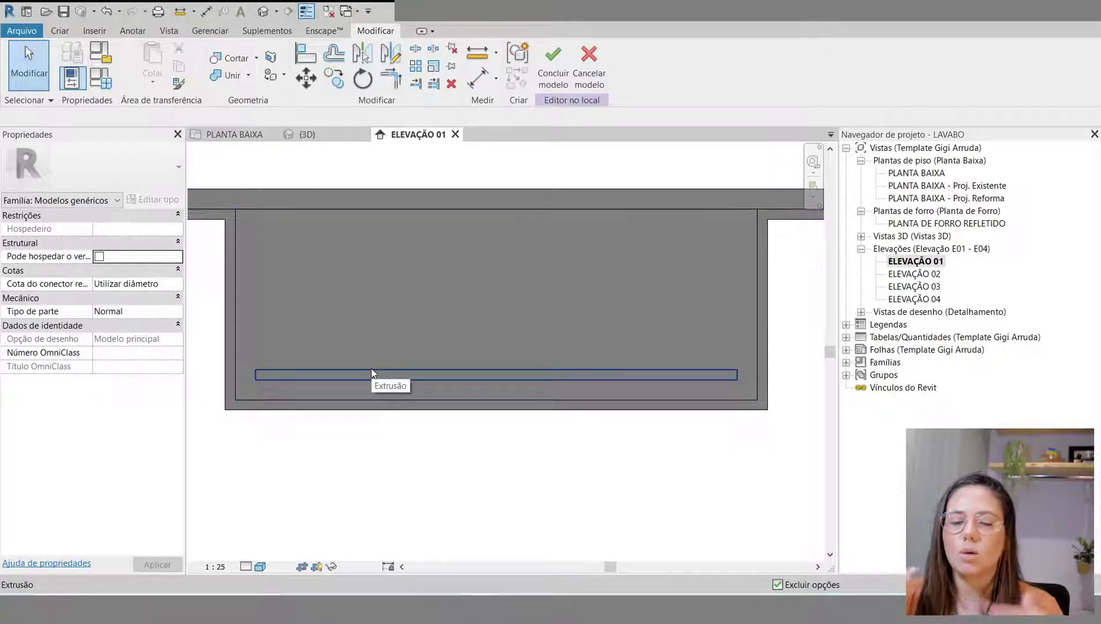
Step: Select the inset extrusion, inspect it inside the basin in the 3D view, and return to ELEVAÇÃO 01
left_click(371, 374)
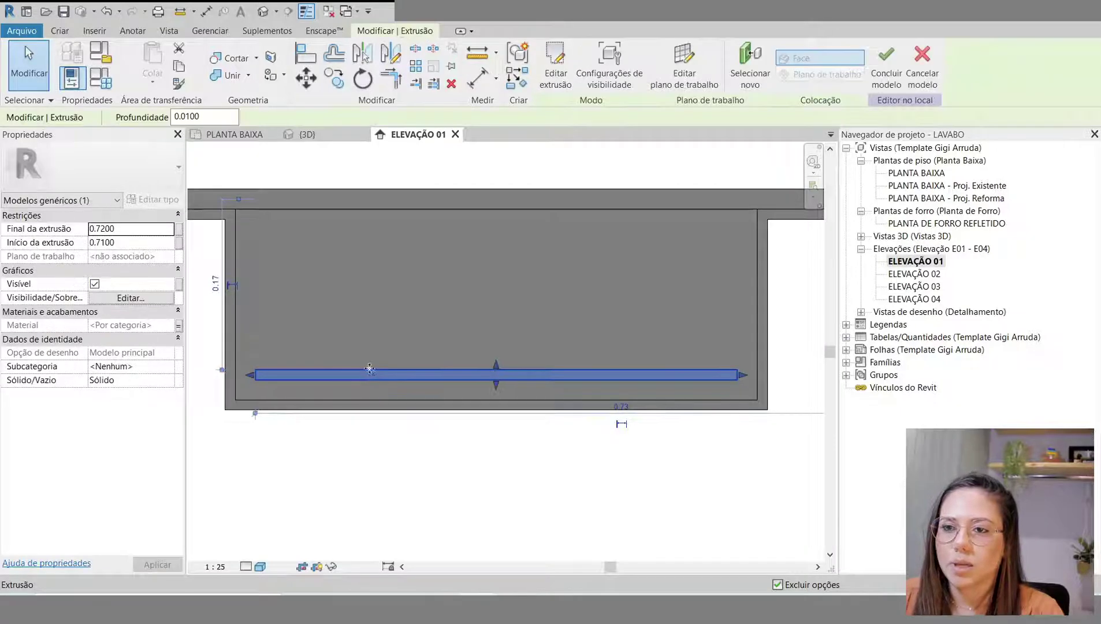
left_click(312, 135)
middle_click_drag(617, 311, 567, 253, "shift")
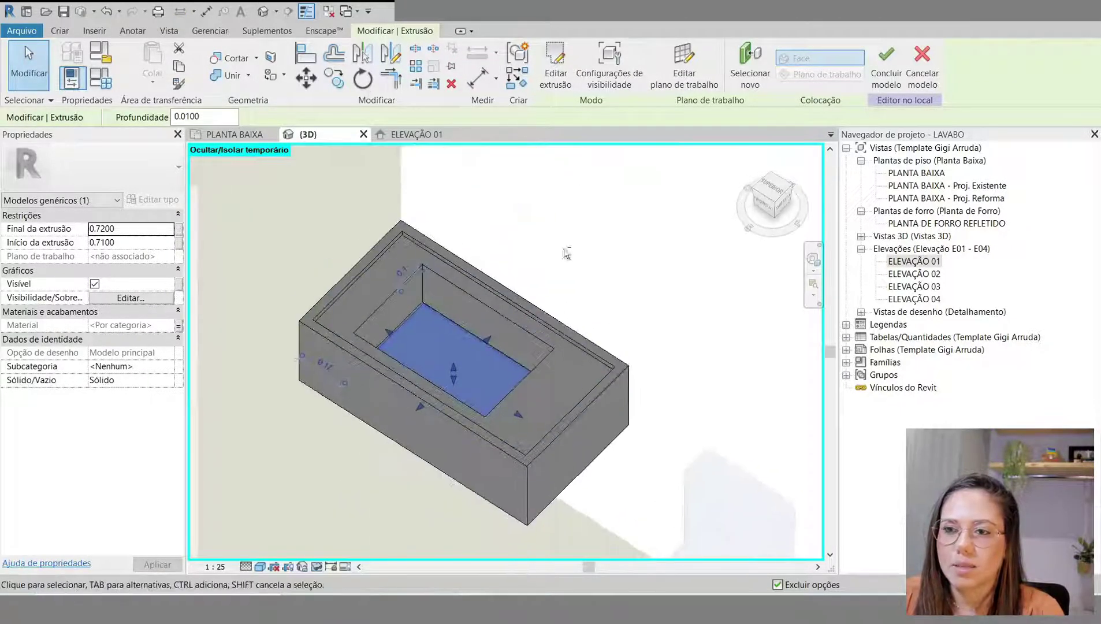
left_click(423, 135)
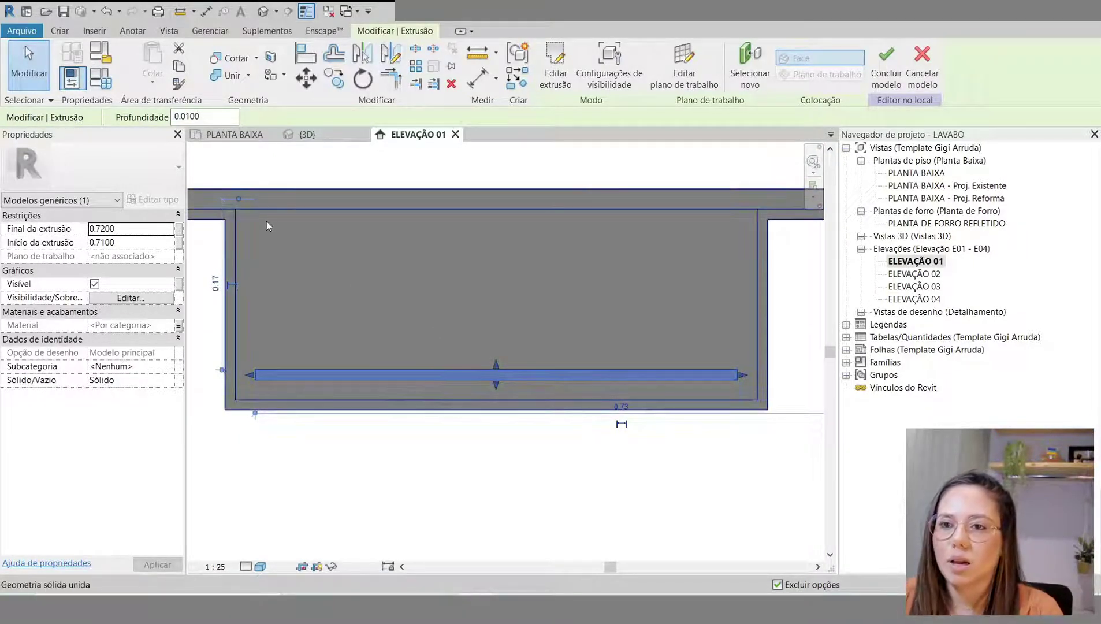
Step: In PLANTA BAIXA, start a new extrusion and sketch a rectangle from the inset plate's opposite corners with a -2CM offset
left_click(230, 135)
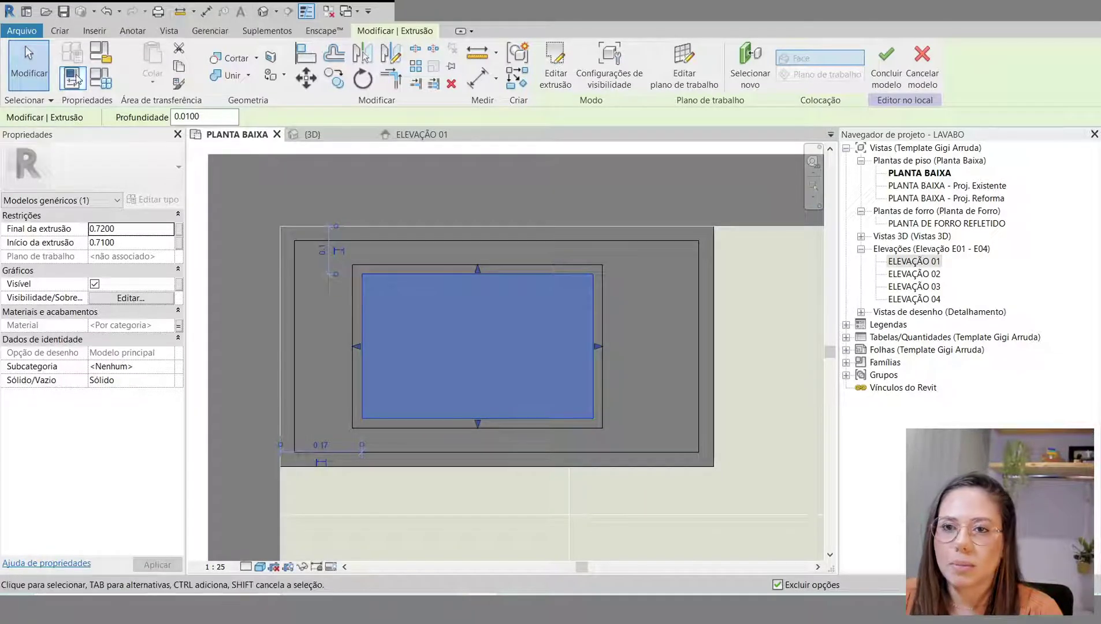
left_click(60, 31)
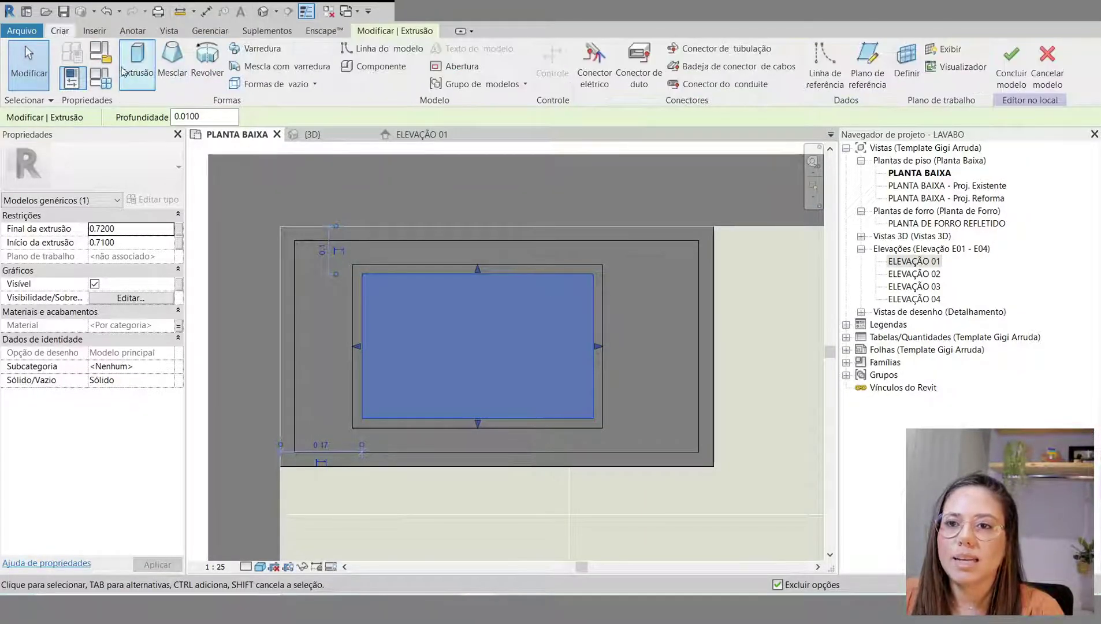
left_click(137, 57)
left_click(593, 51)
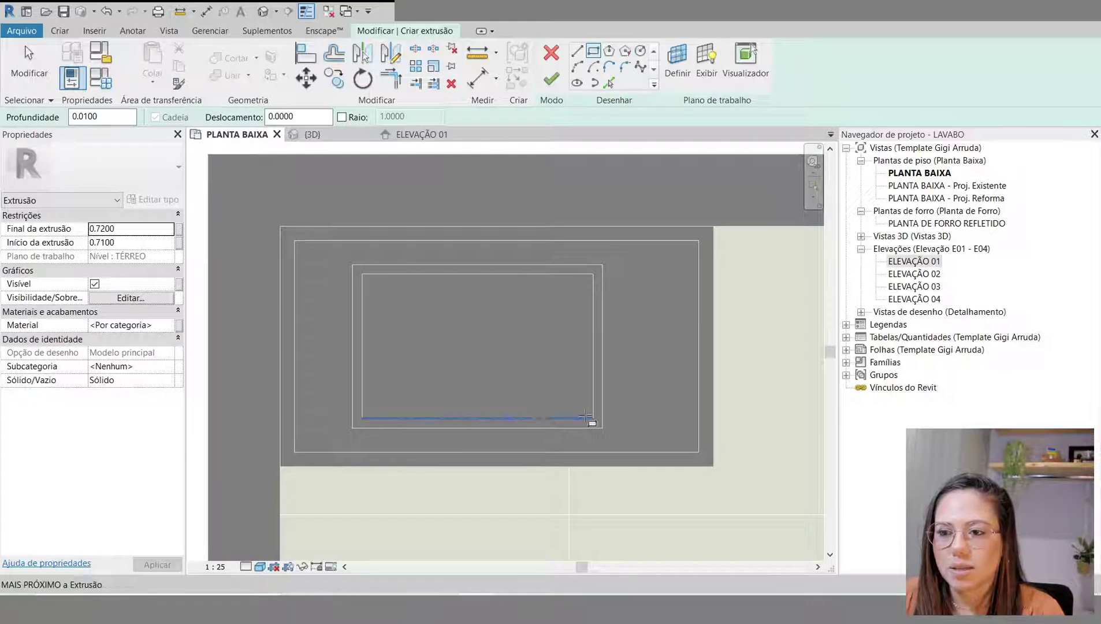
left_click_drag(313, 114, 274, 116)
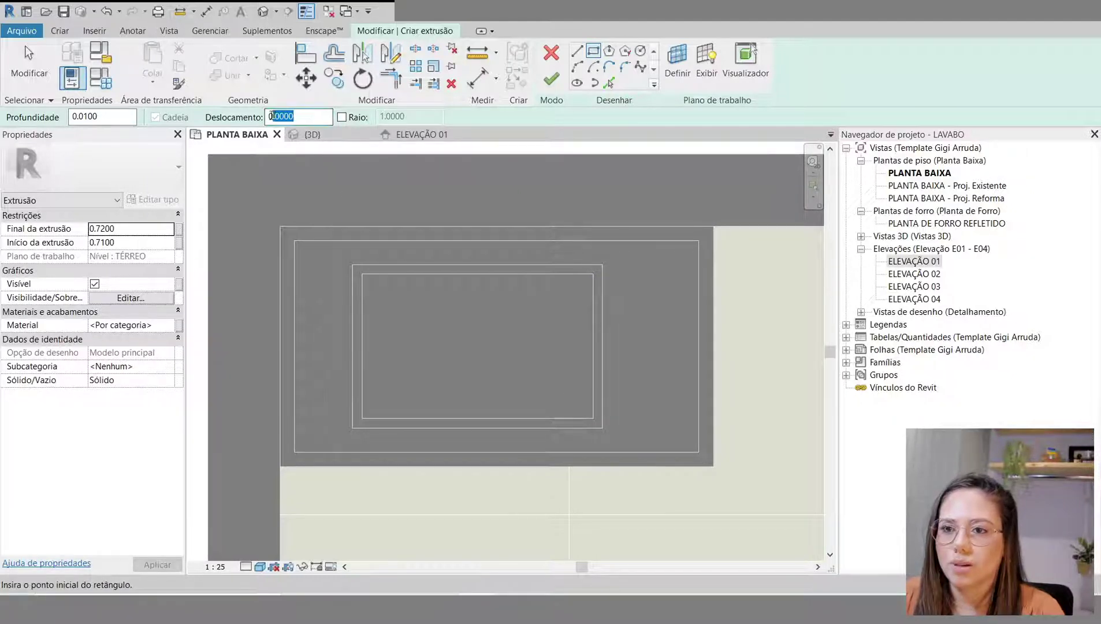
type("-")
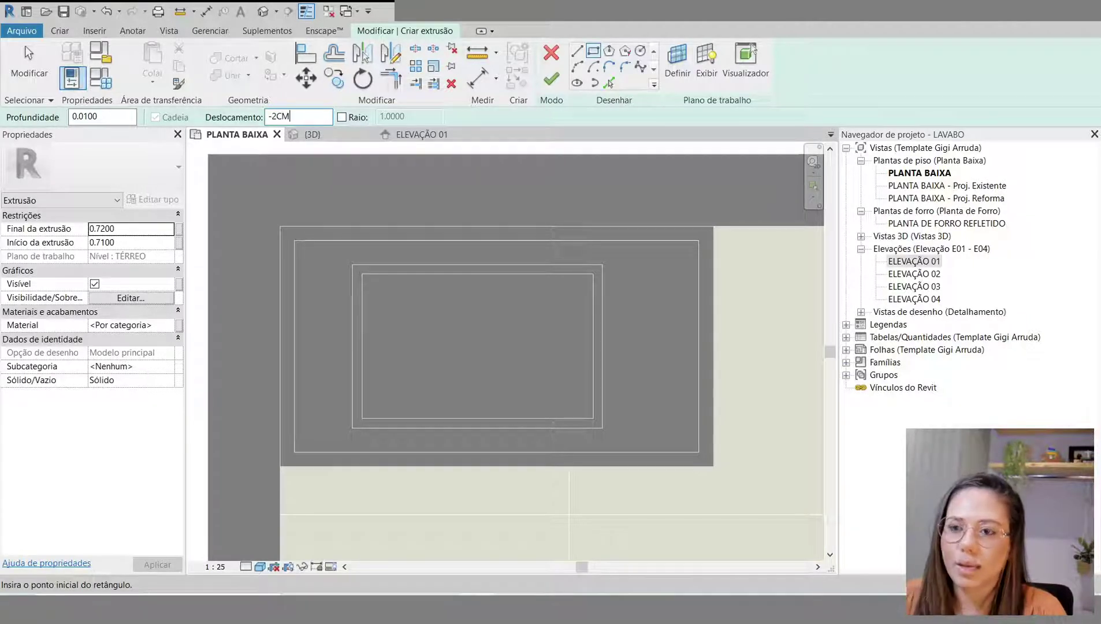
type("2CM")
key("Return")
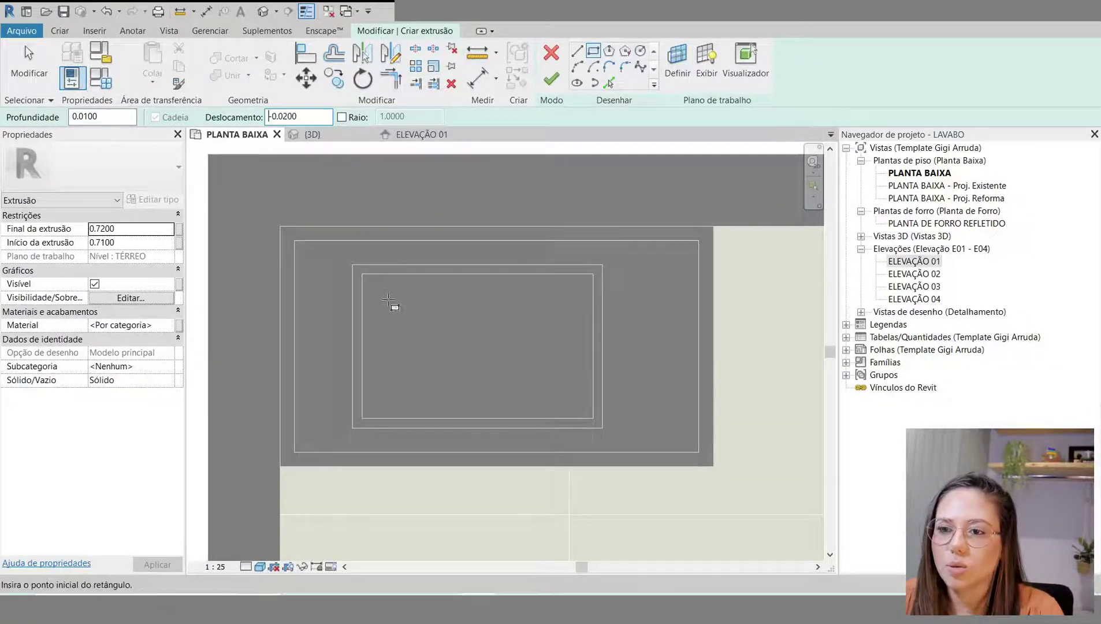
left_click(363, 274)
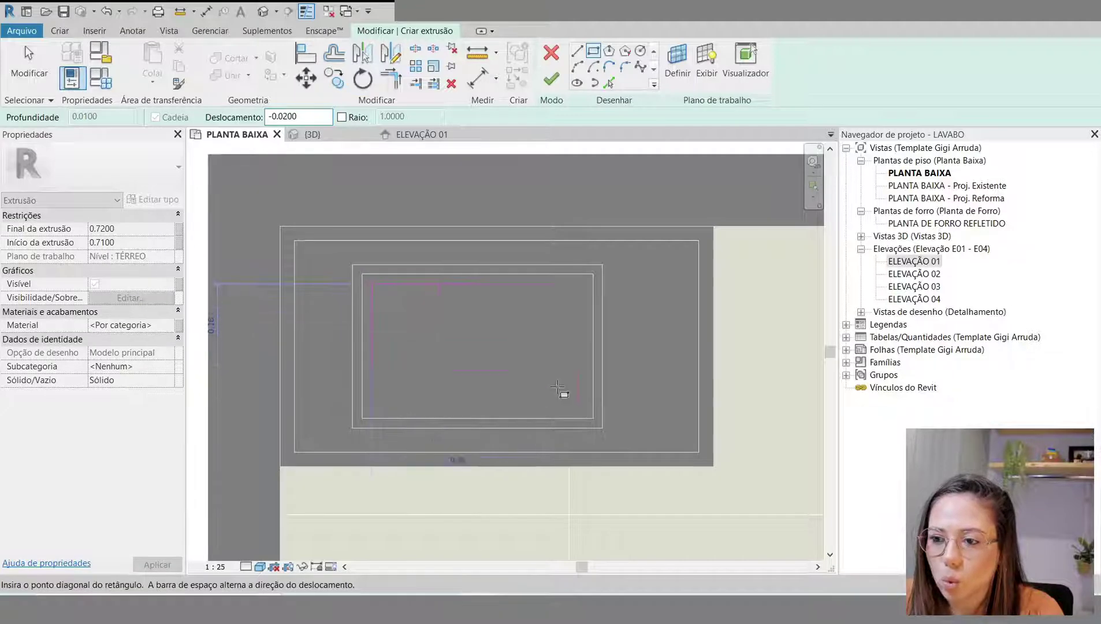
left_click(593, 417)
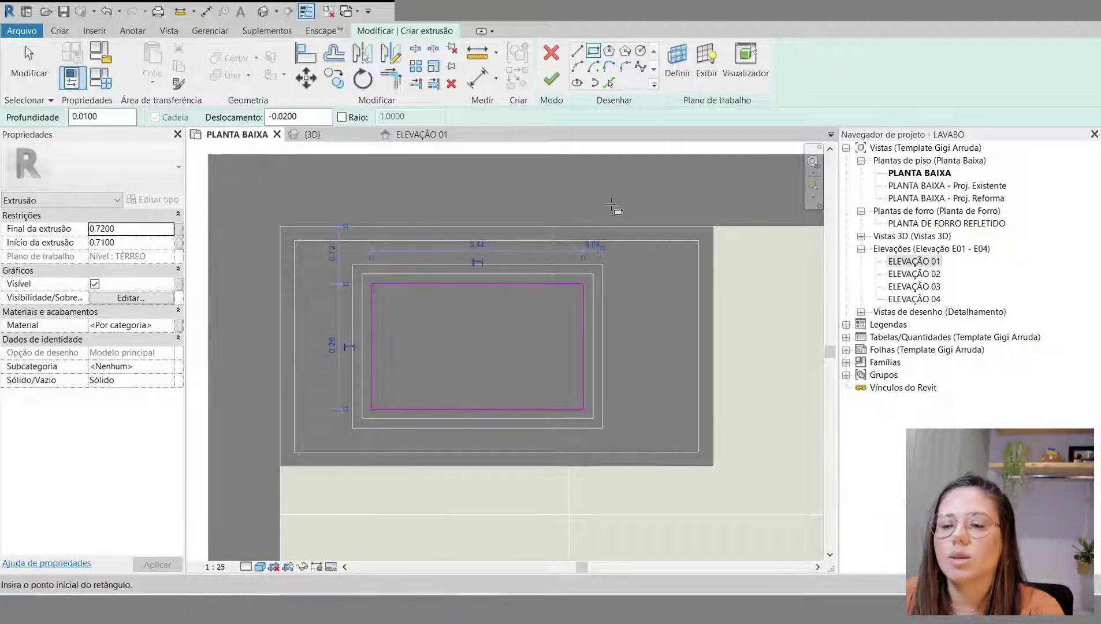
Step: Sketch a second, smaller rectangle of about 0.40 by 0.22 m inside the first one, keeping the -2 cm offset
scroll(489, 362, "up", 2)
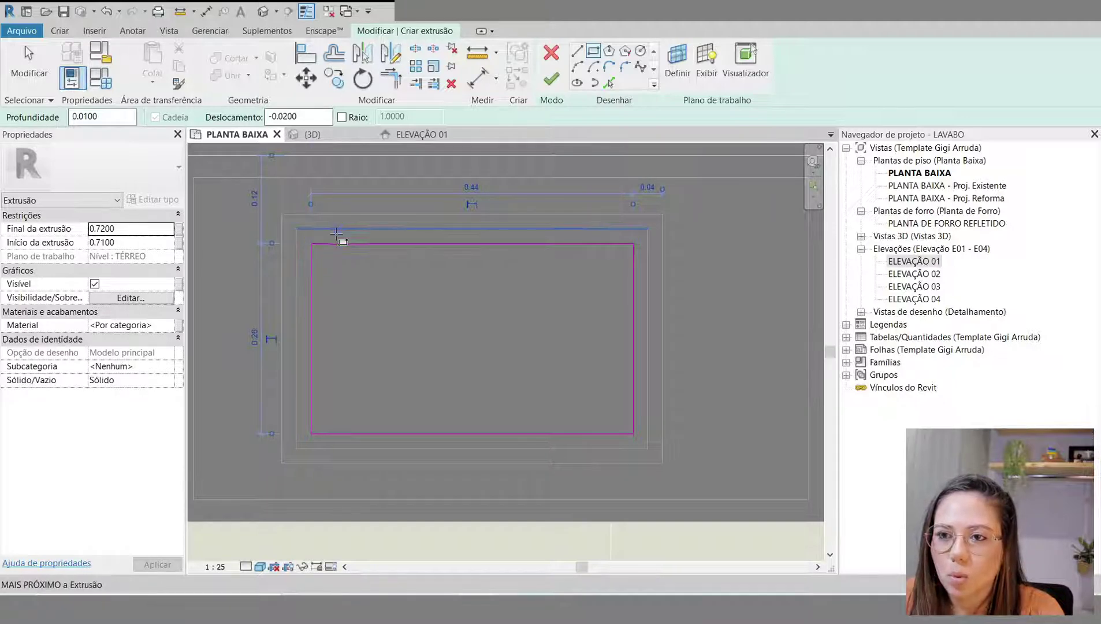
left_click(316, 250)
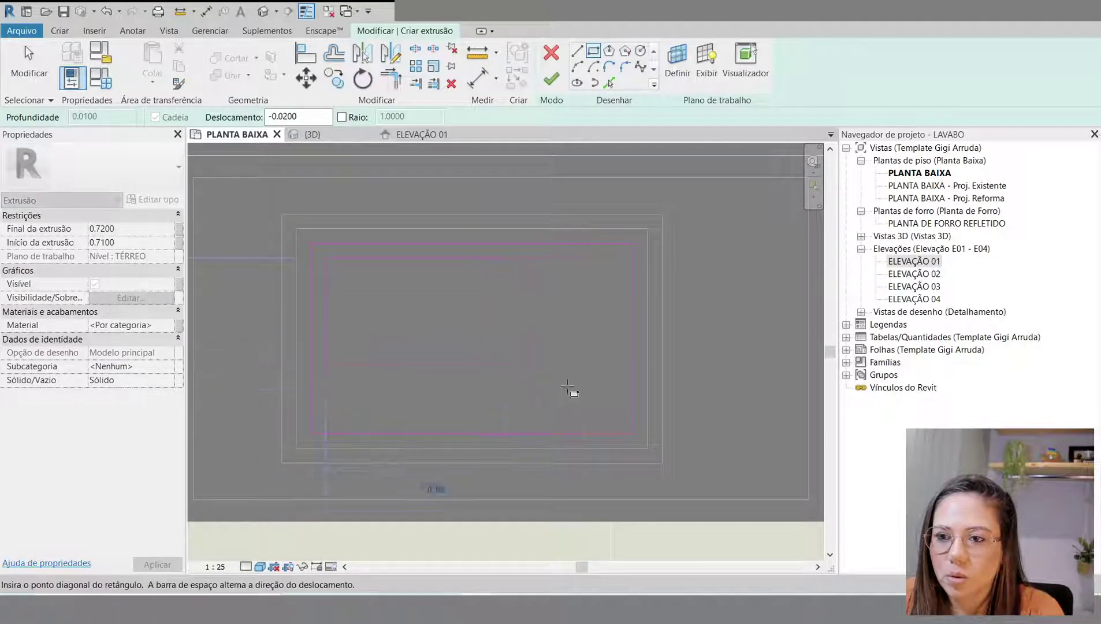
left_click(633, 427)
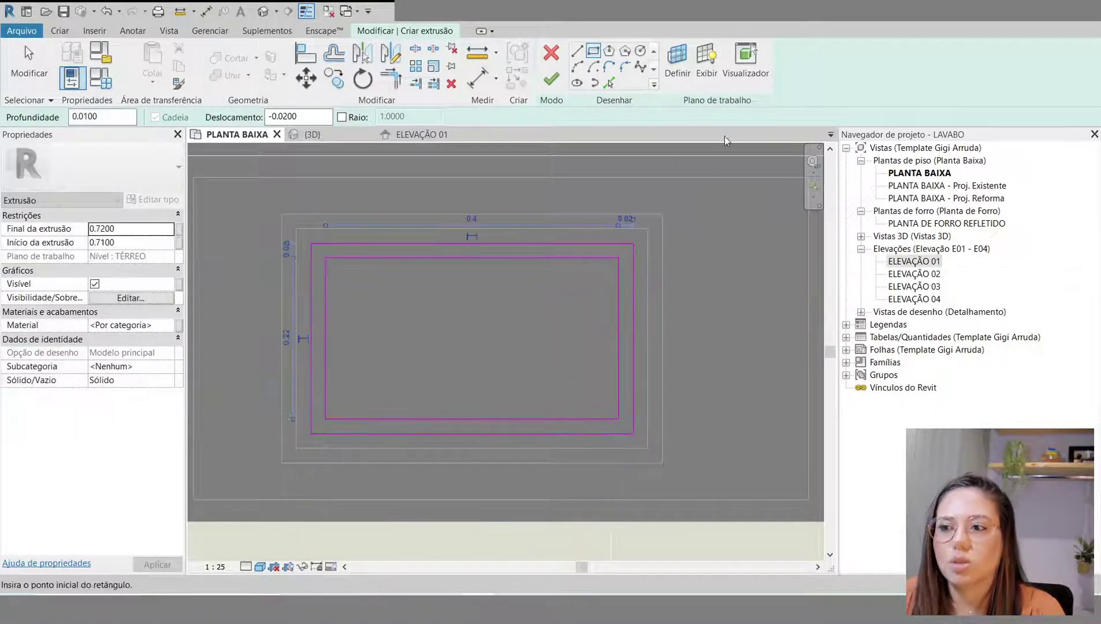
key("Escape")
key("Escape")
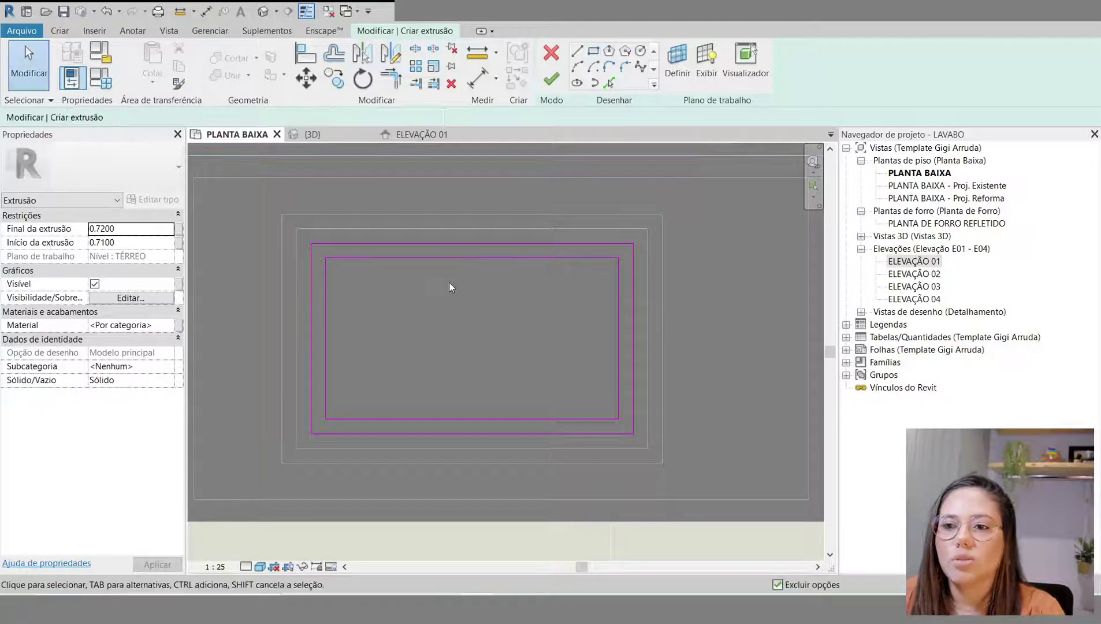
Step: Extend the inner rectangle's left and bottom lines, plus the right line's lower end, to the outer rectangle
scroll(450, 278, "up", 2)
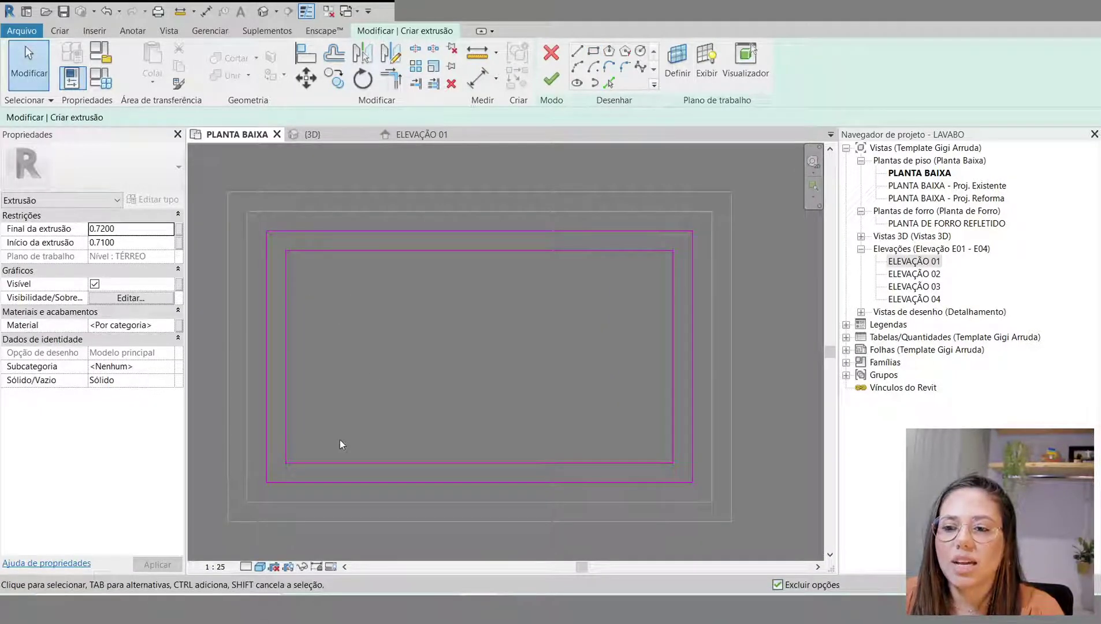
left_click(285, 379)
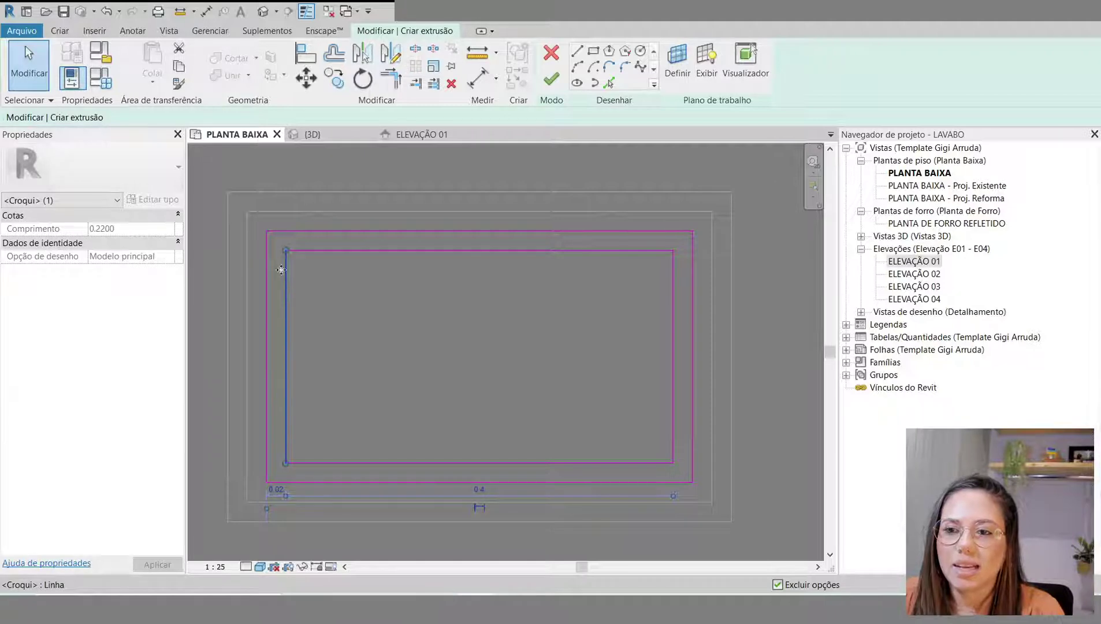
left_click_drag(285, 250, 286, 231)
mouse_move(285, 464)
left_mouse_down()
mouse_move(286, 482)
mouse_move(266, 463)
left_mouse_up()
left_click(306, 464)
mouse_move(674, 464)
left_mouse_down()
mouse_move(692, 463)
mouse_move(673, 466)
mouse_move(674, 482)
left_mouse_up()
left_click(674, 447)
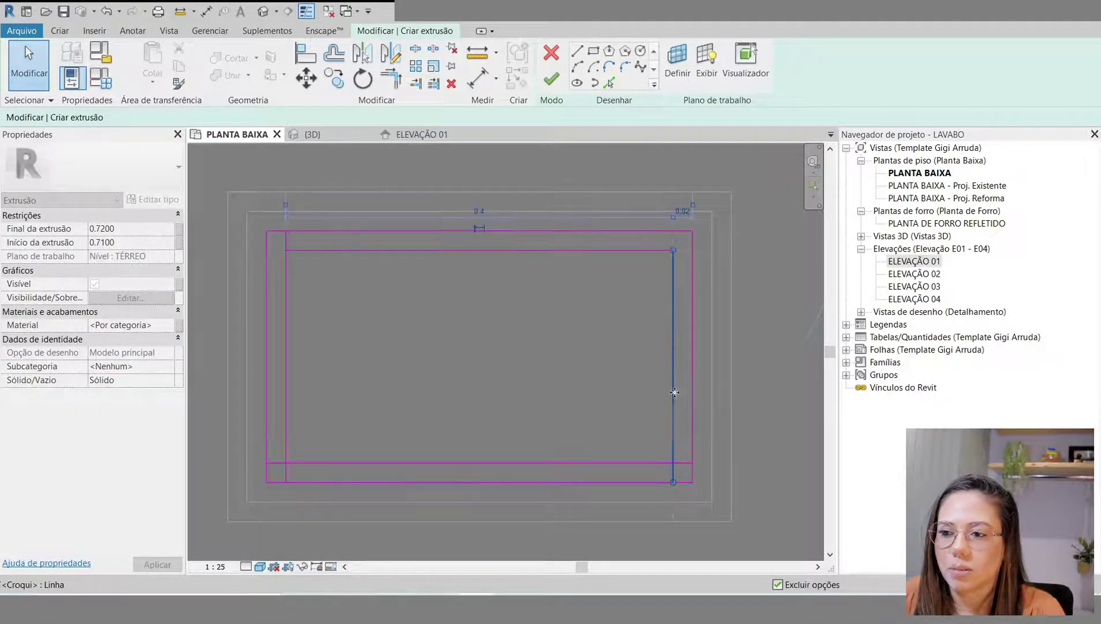
Step: Extend the right line's upper end and both ends of the inner rectangle's top line to the outer rectangle
left_click(673, 289)
mouse_move(674, 251)
left_mouse_down()
mouse_move(673, 231)
mouse_move(693, 250)
left_mouse_up()
left_click(664, 249)
key("Escape")
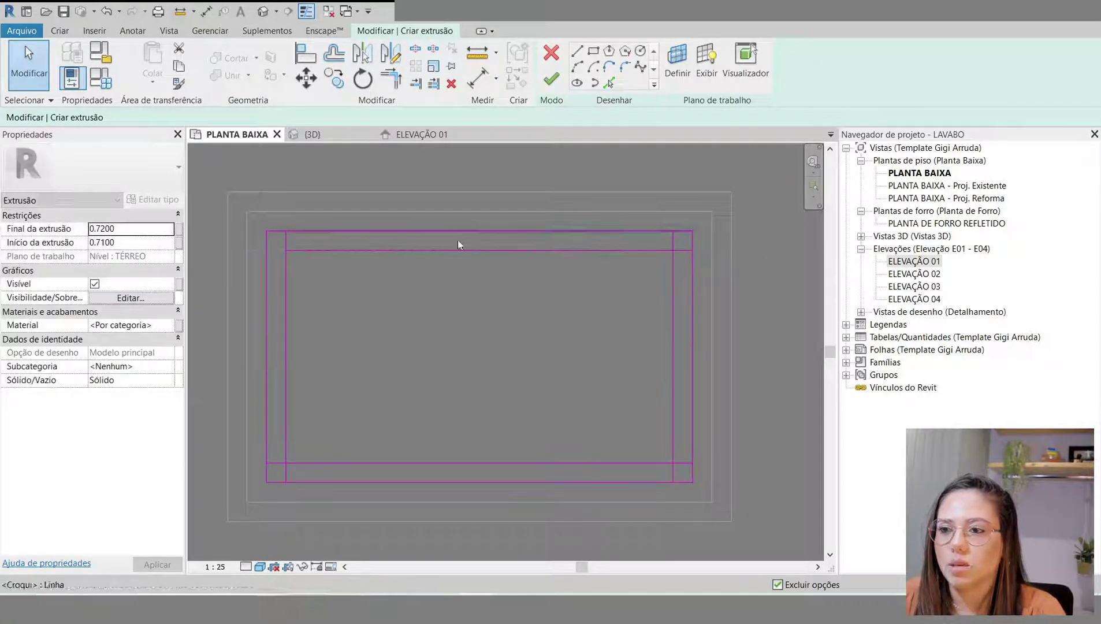
left_click(298, 250)
left_click_drag(285, 251, 266, 250)
left_click(491, 331)
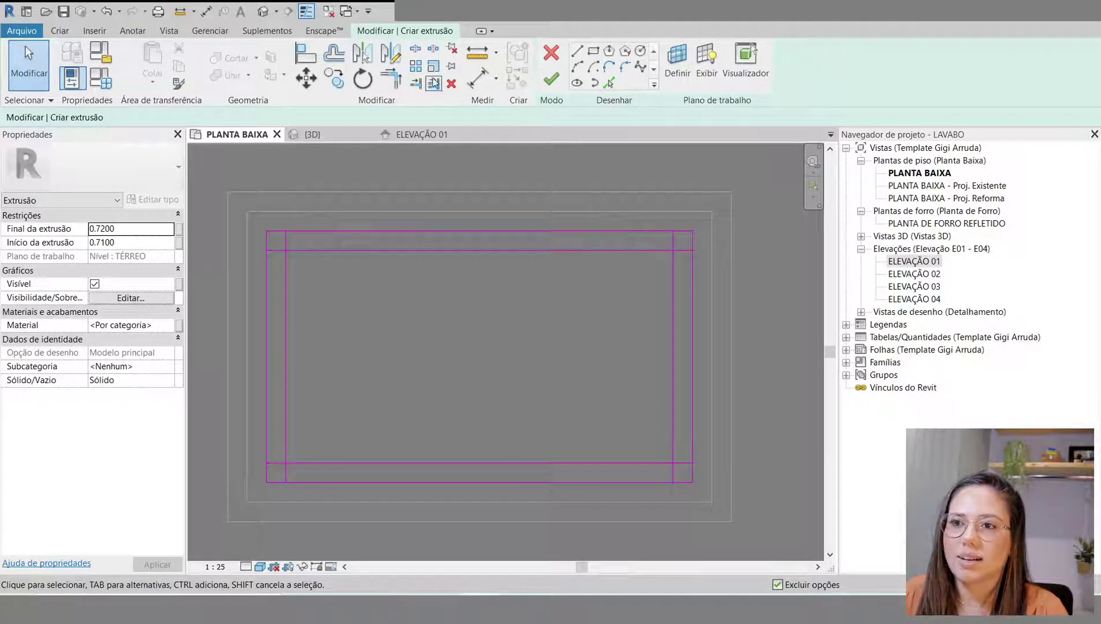
Step: Split the sides of both sketched rectangles near their midpoints with the Split Element tool
left_click(416, 51)
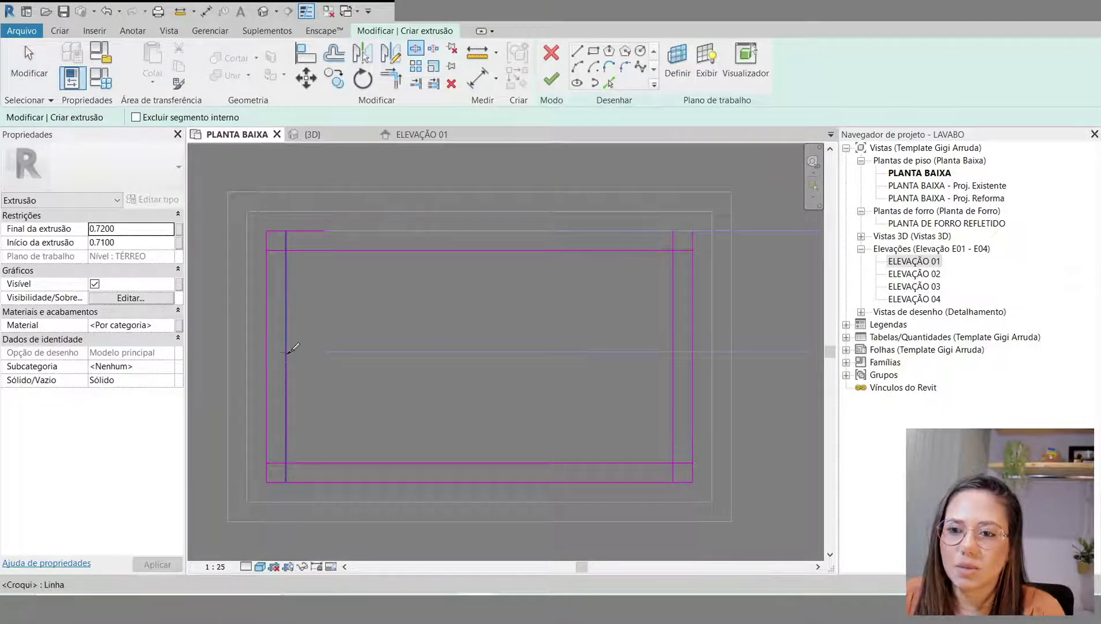
left_click(267, 347)
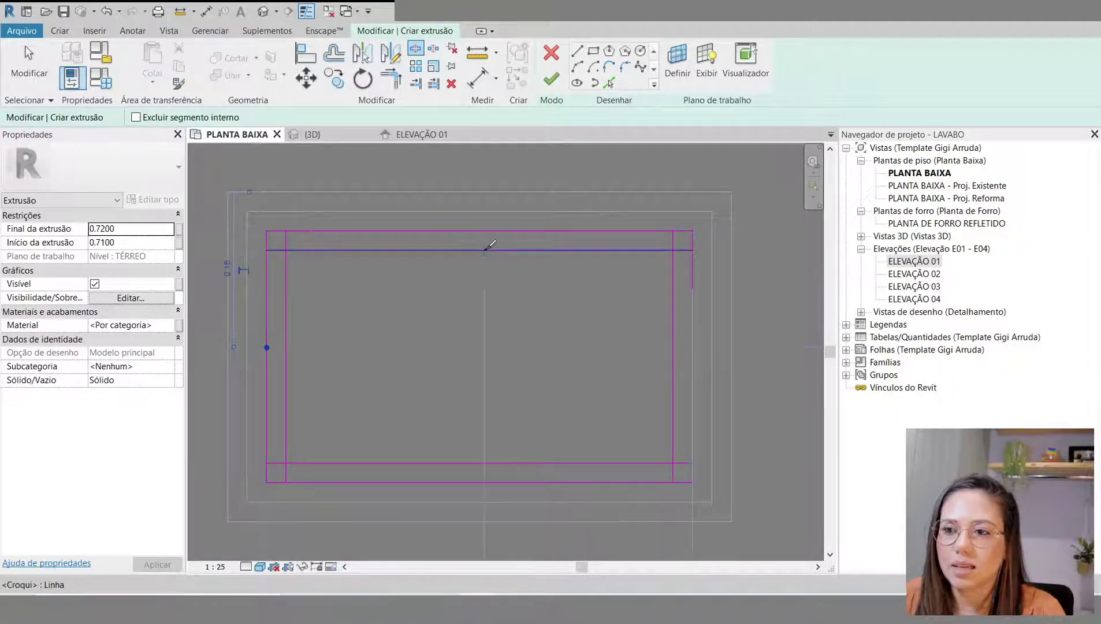
left_click(481, 231)
left_click(693, 347)
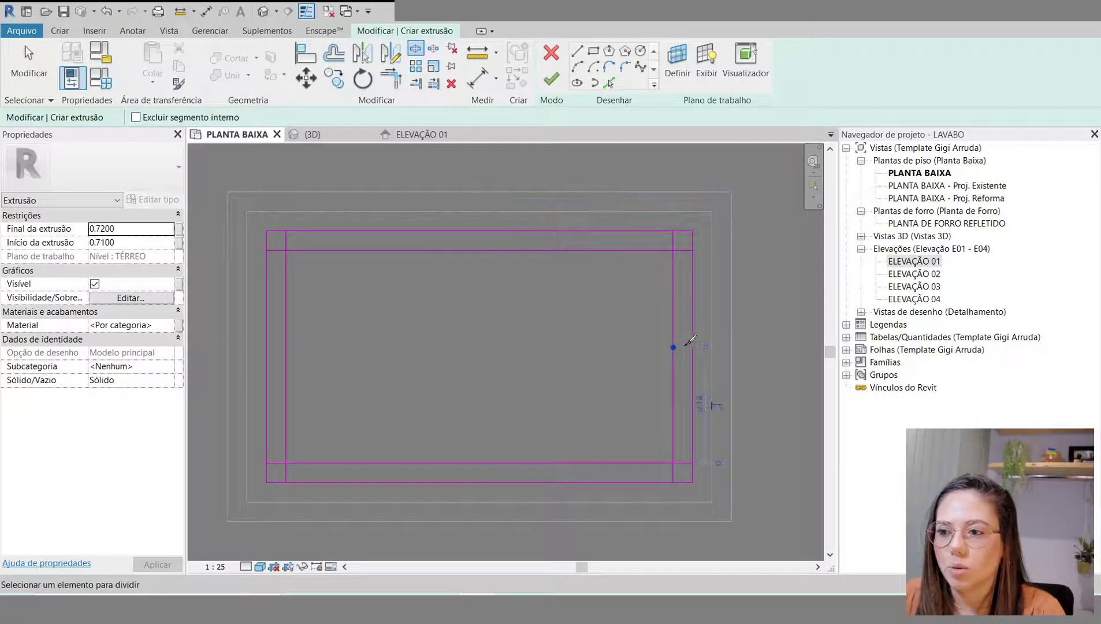
left_click(482, 482)
key("Escape")
left_click(619, 483)
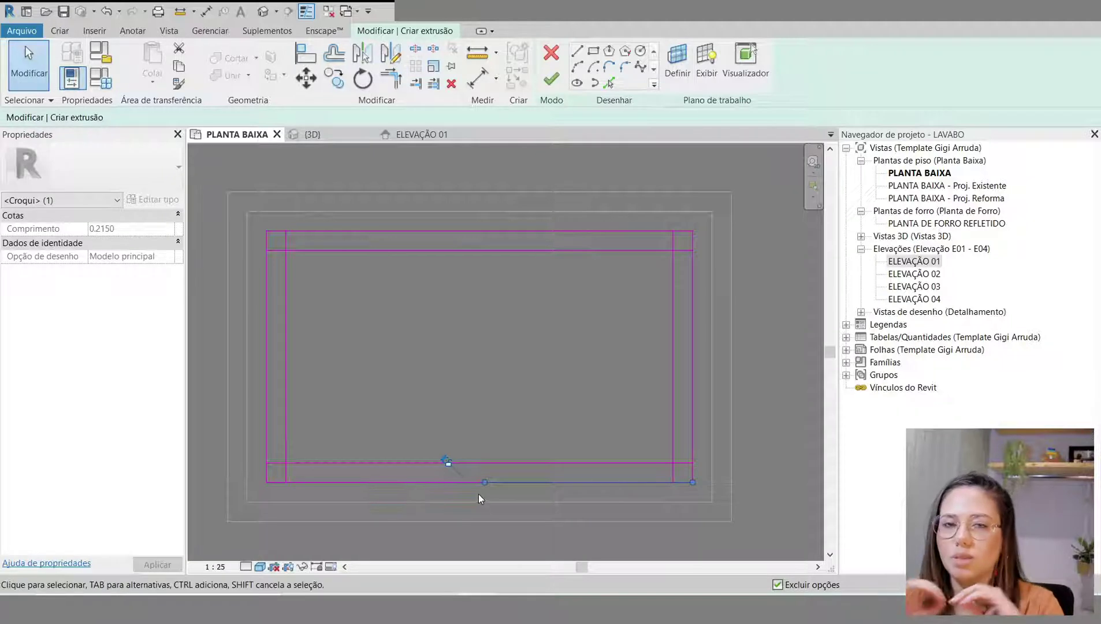
left_click(243, 469)
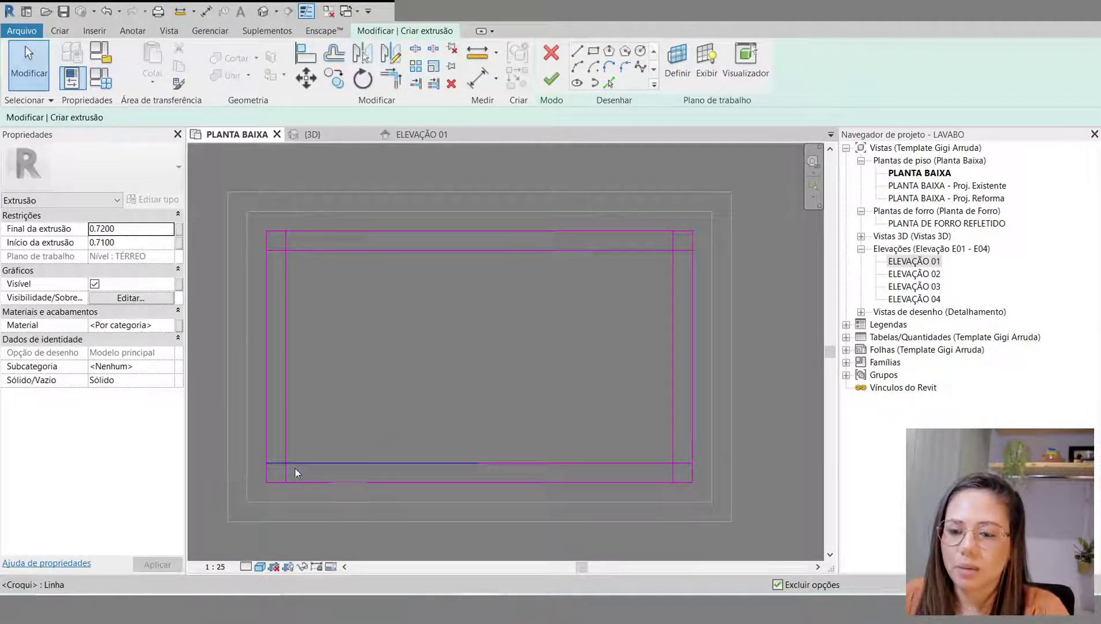
Step: Trim the sketch lines at the lower-left corner of the two rectangles into a small closed square
key("t")
key("r")
scroll(277, 482, "up", 3)
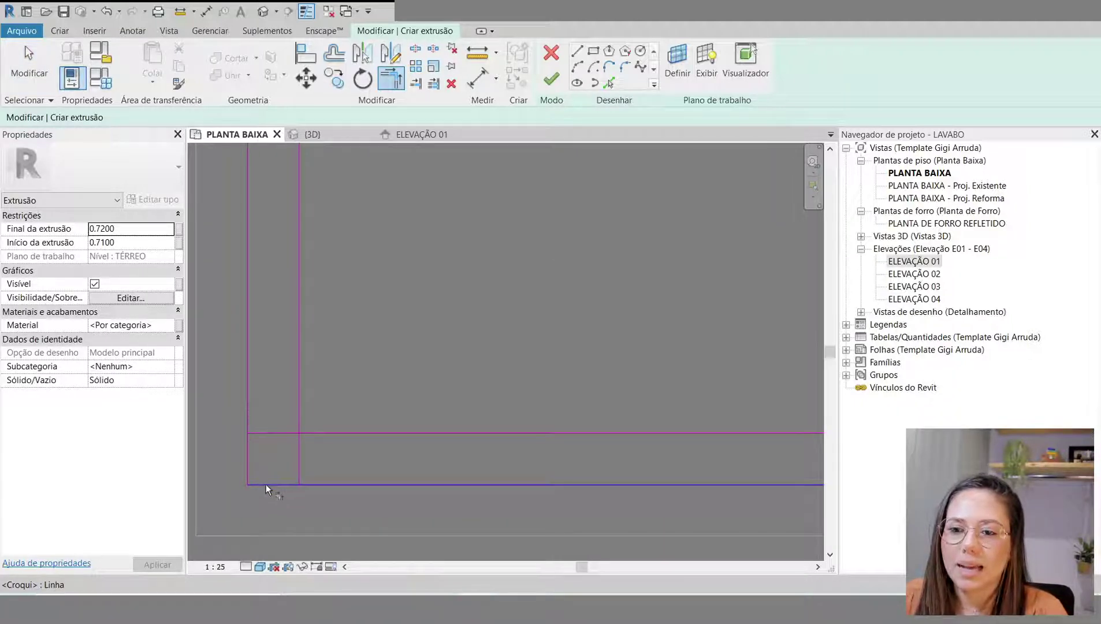
left_click(266, 484)
left_click(297, 450)
left_click(296, 453)
left_click(276, 434)
Step: Trim the crossing sketch lines at the rectangles' lower-right corner into a small closed square
scroll(285, 474, "down", 4)
scroll(689, 463, "up", 3)
left_click(697, 452)
left_click(666, 469)
left_click(665, 467)
left_click(686, 497)
left_click(696, 498)
left_click(710, 471)
Step: Trim the overlapping lines at the upper-right corner of the sketch so only a small closed square is left
scroll(635, 502, "down", 3)
scroll(664, 248, "up", 3)
left_click(676, 286)
left_click(650, 321)
left_click(657, 323)
left_click(633, 306)
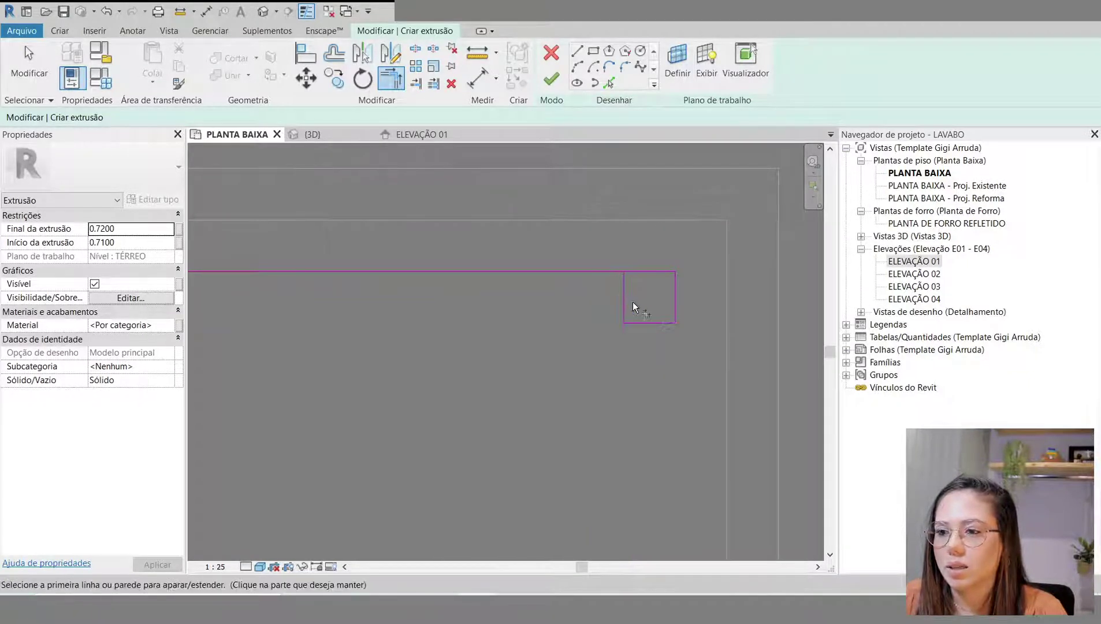
Step: Trim the sketch lines at the upper-left corner into the fourth small closed square and leave the Trim command
scroll(734, 297, "down", 2)
scroll(468, 299, "up", 4)
left_click(478, 296)
left_click(459, 329)
left_click(449, 328)
left_click(421, 300)
left_click(479, 293)
left_click(461, 271)
scroll(435, 341, "down", 2)
scroll(435, 306, "down", 3)
key("Escape")
scroll(621, 393, "up", 2)
middle_click_drag(514, 336, 571, 361)
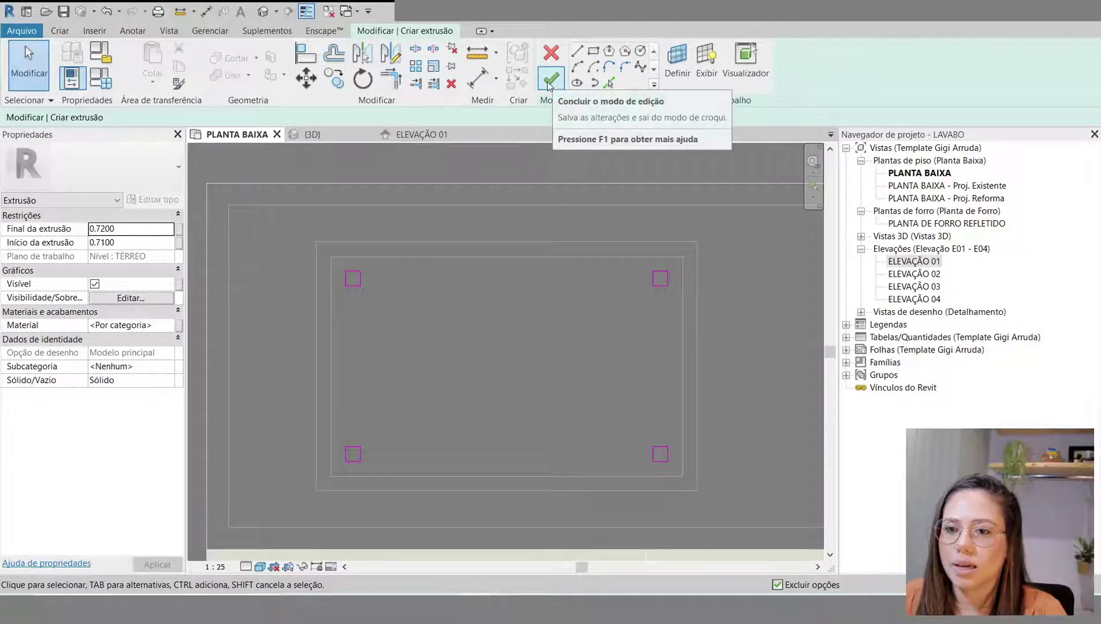
Step: Associate the extrusion's material with the MATERIAL family parameter
left_click(178, 325)
left_click(462, 261)
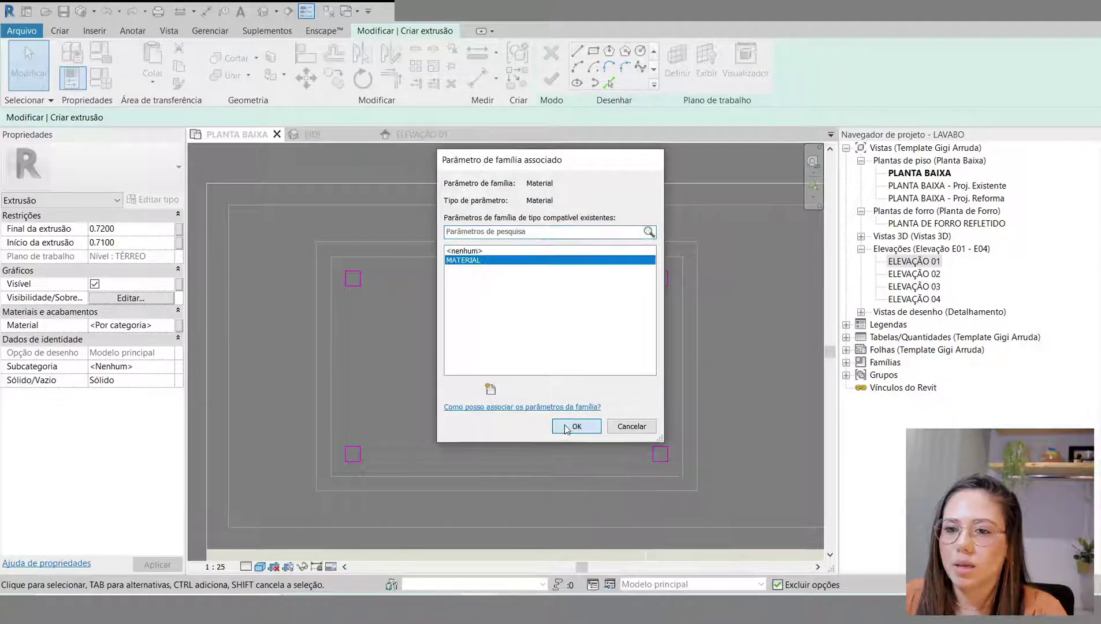
left_click(576, 426)
Step: Set the extrusion's start to 0.67 and its end to 0.69, and finish the sketch of the four squares
left_click(129, 244)
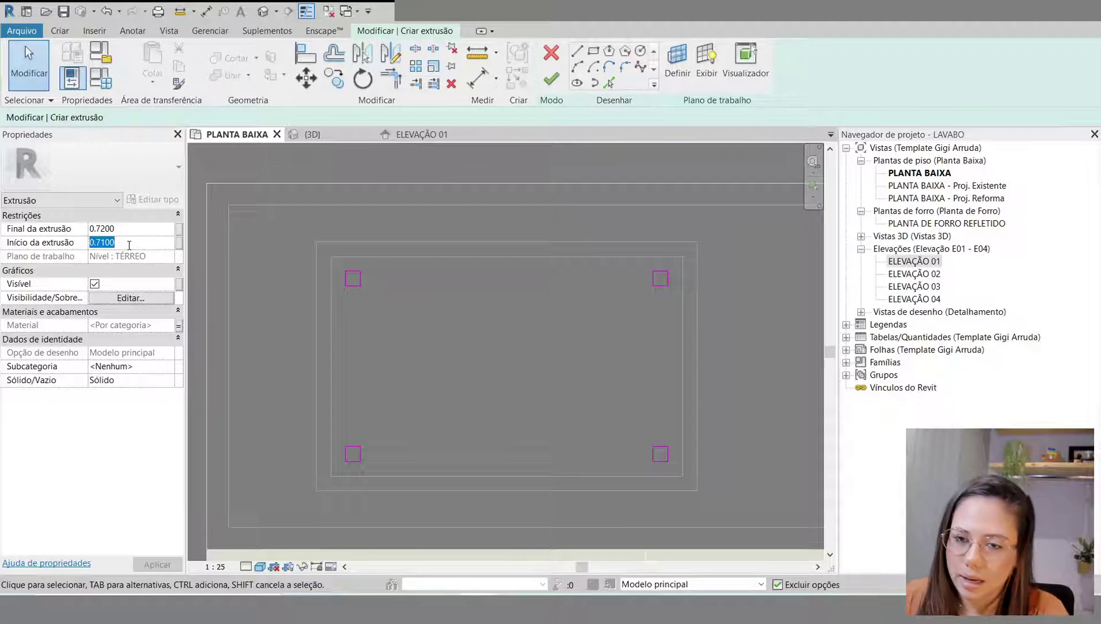
type(".67")
left_click(131, 229)
type(".")
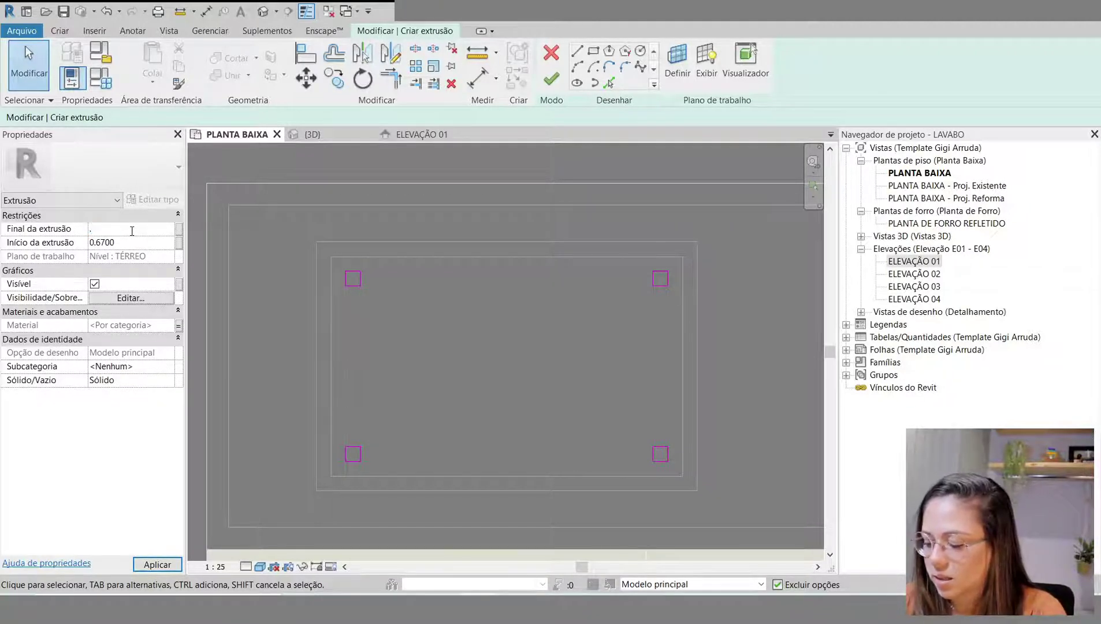
type("69")
key("Return")
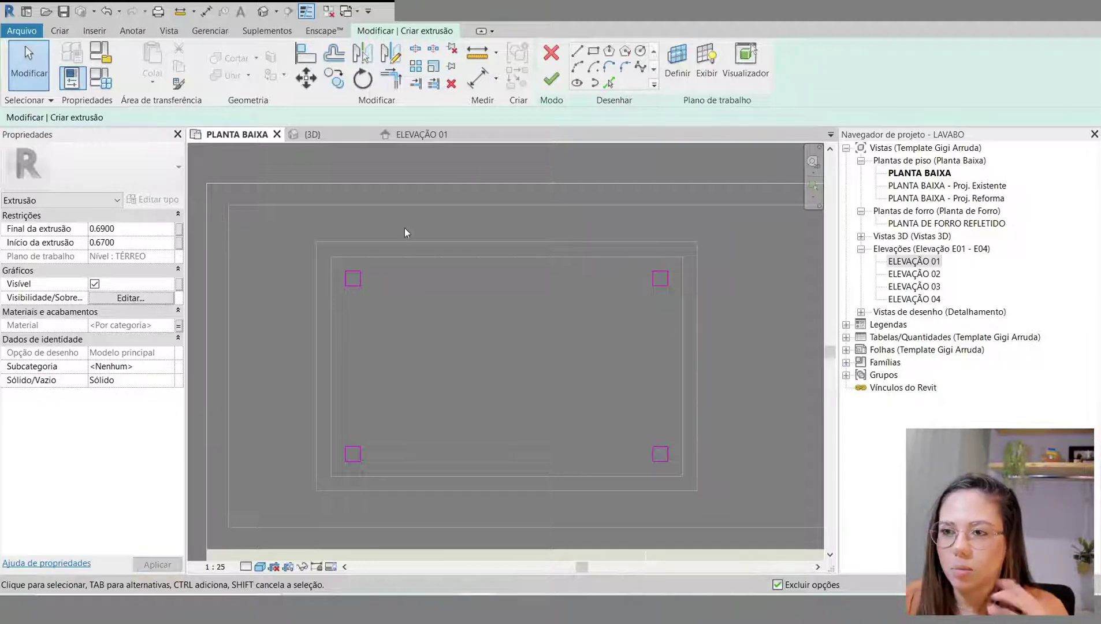
left_click(552, 81)
Step: In ELEVAÇÃO 01, stretch the four feet to span from the basin floor at 0.69 to the plate's underside at 0.71
left_click(480, 340)
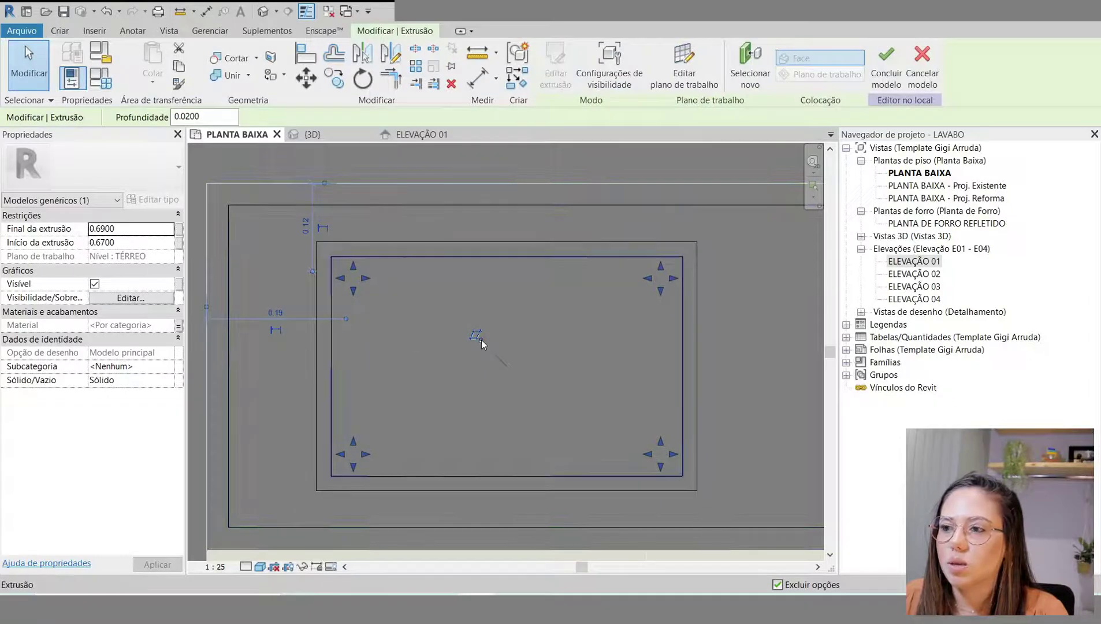
double_click(918, 262)
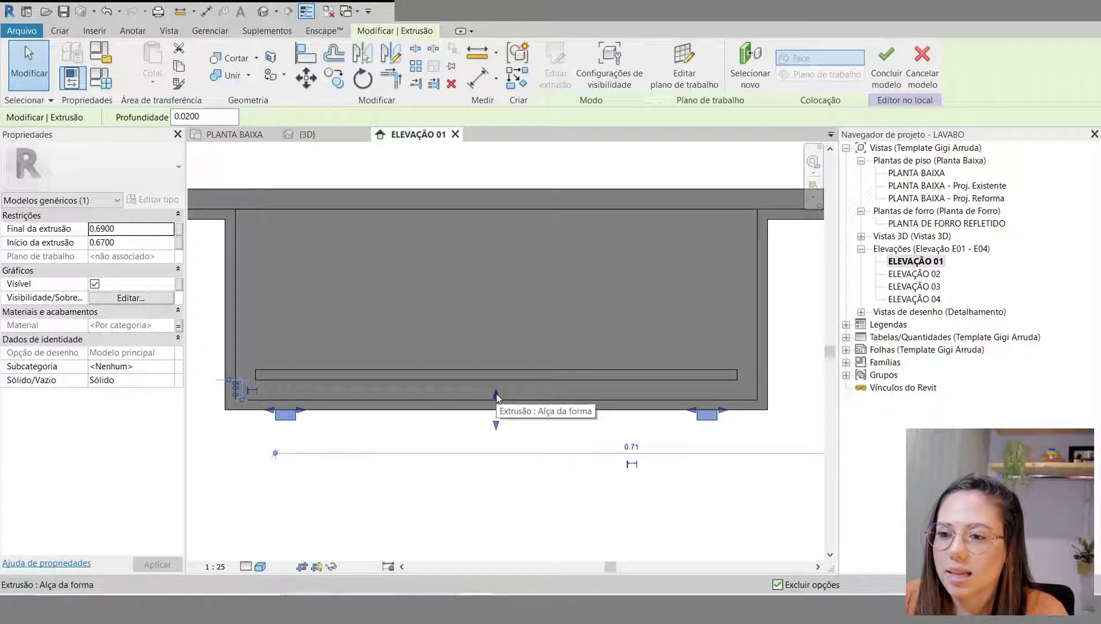
left_click_drag(496, 393, 495, 376)
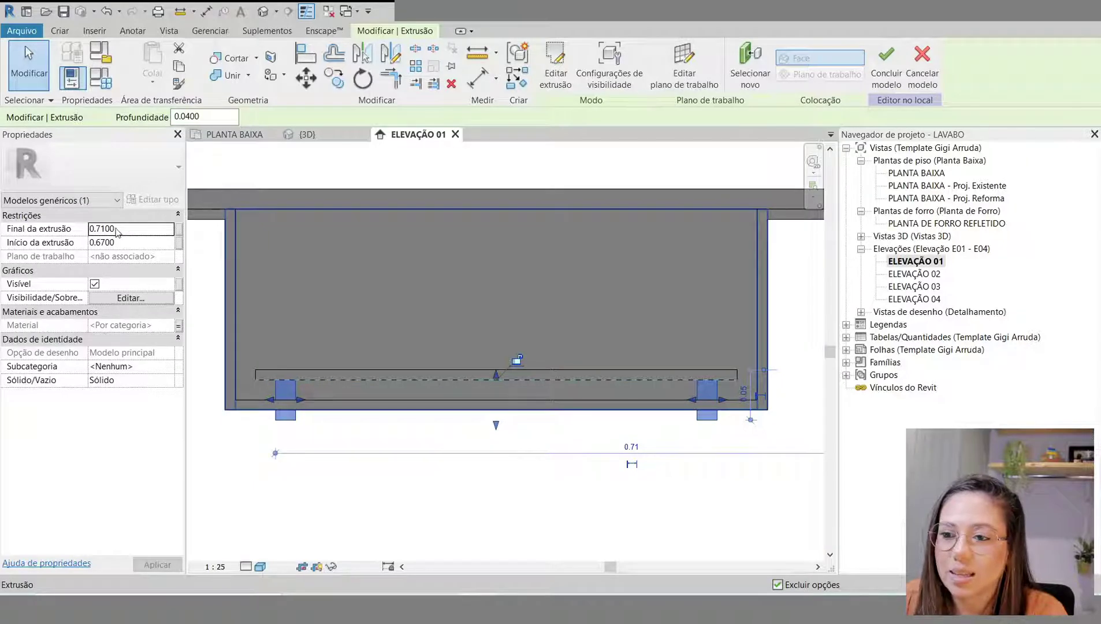
left_click_drag(496, 425, 501, 400)
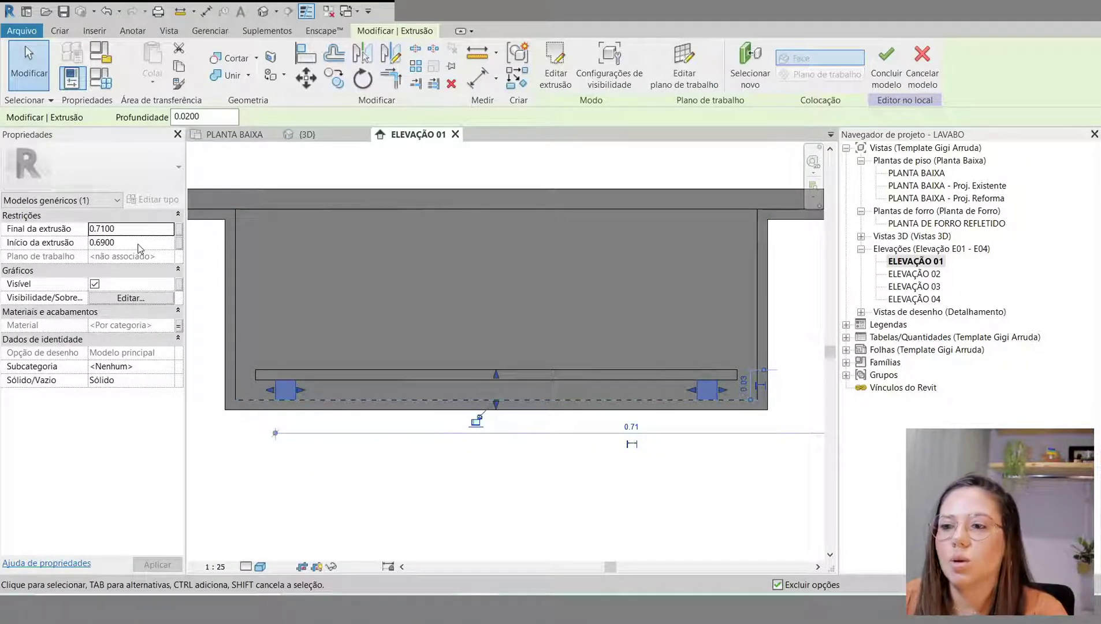
left_click_drag(498, 375, 496, 400)
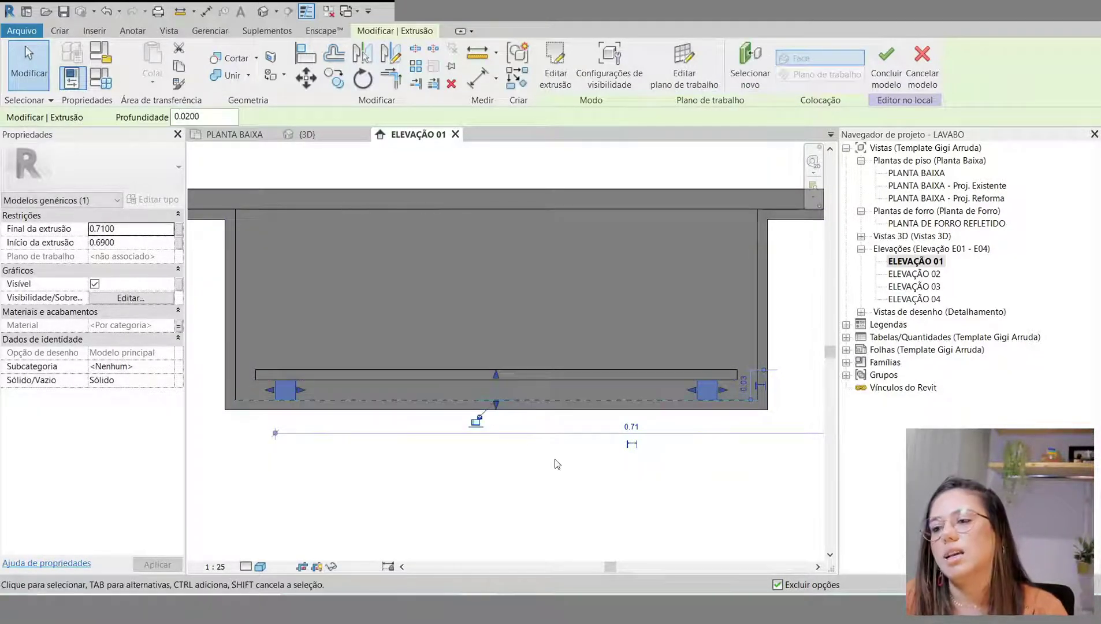
left_click(130, 245)
left_click(132, 233)
left_click(121, 245)
left_click(130, 229)
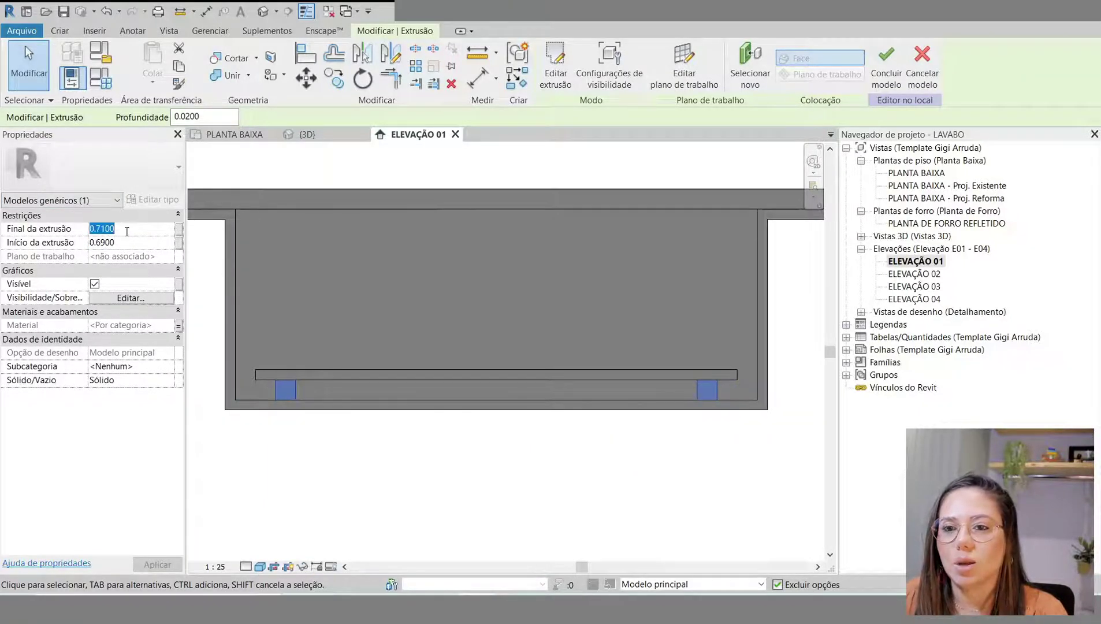
left_click(732, 455)
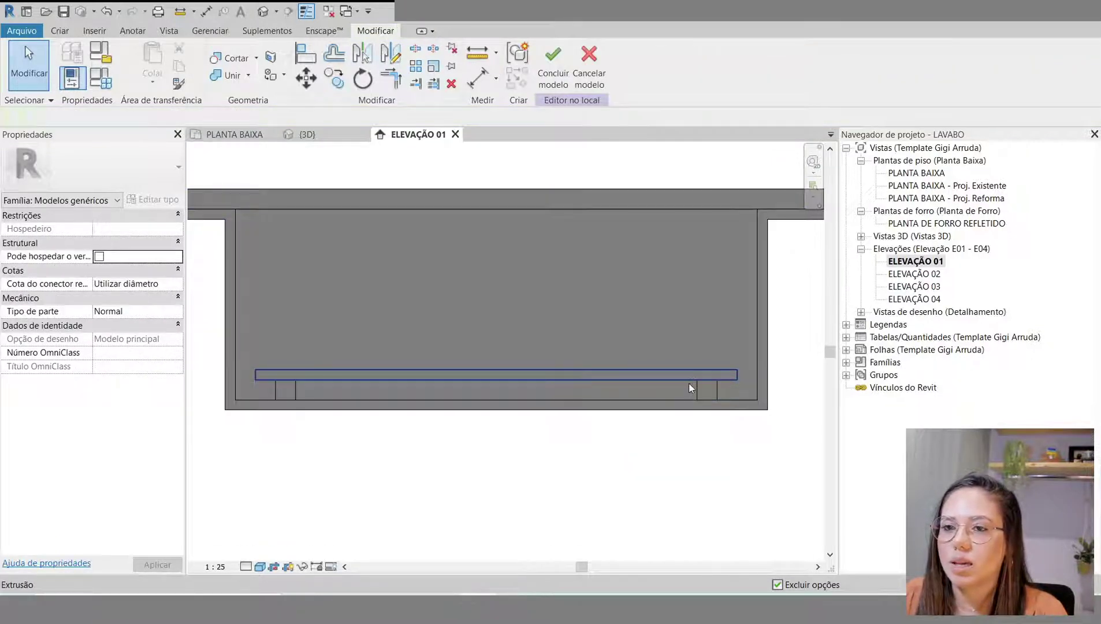
Step: Join the geometry of the inset plate with its supporting feet and switch to the 3D view
left_click(230, 76)
left_click(312, 374)
left_click(294, 388)
left_click(306, 134)
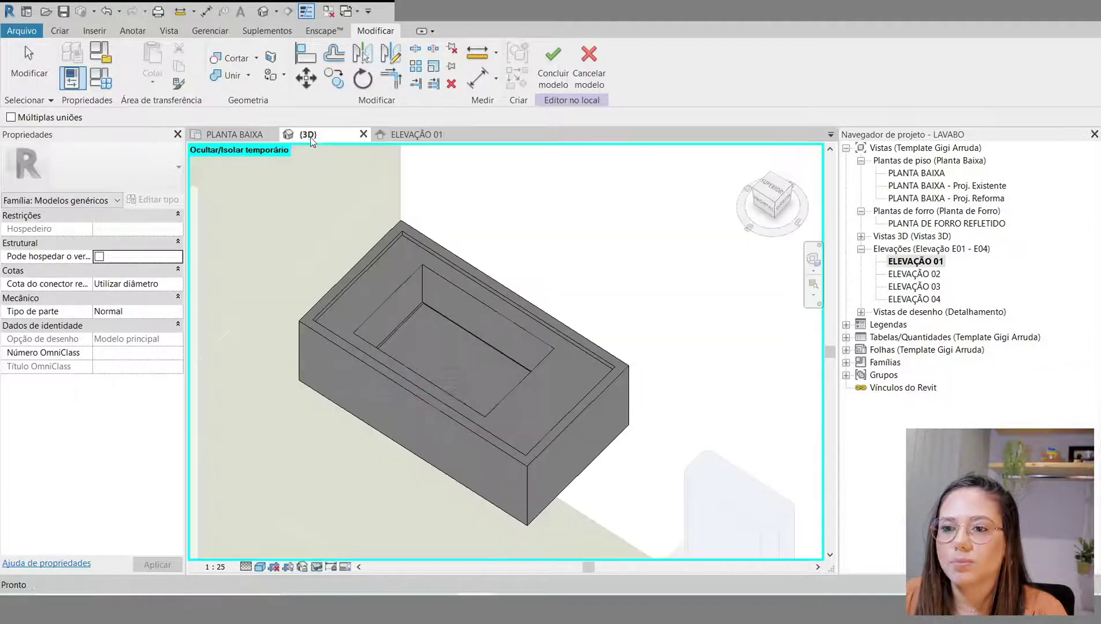
key("Escape")
Step: Examine the countertop's joined solid geometry and the inset plate from different angles in 3D
middle_click_drag(670, 381, 682, 303, "shift")
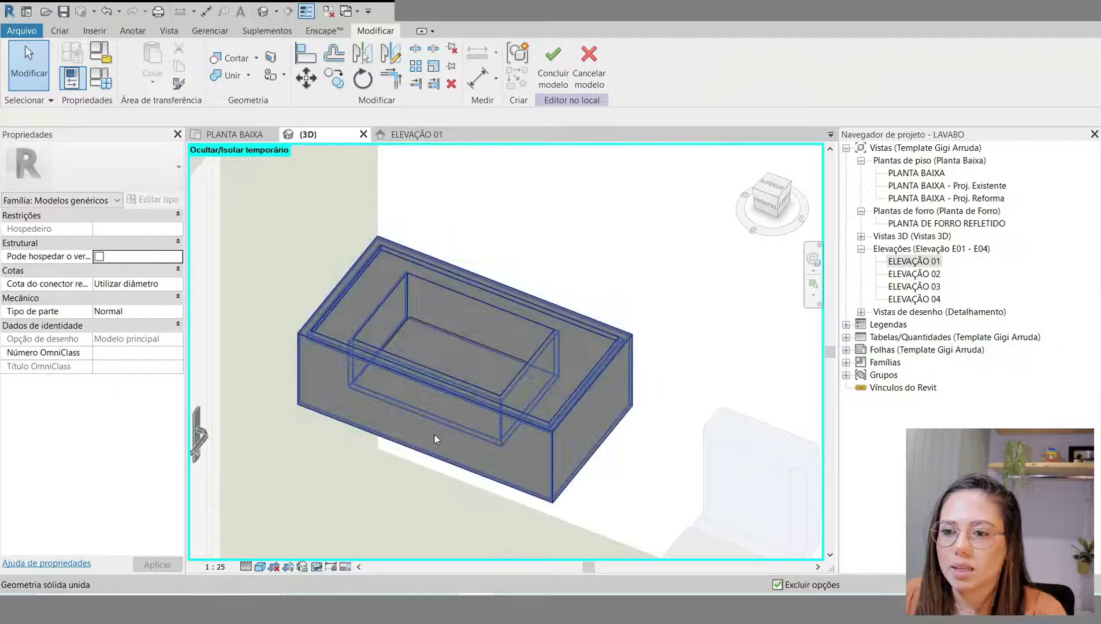
left_click(435, 434)
middle_click_drag(578, 429, 503, 555, "shift")
scroll(499, 549, "down", 3)
scroll(477, 409, "up", 2)
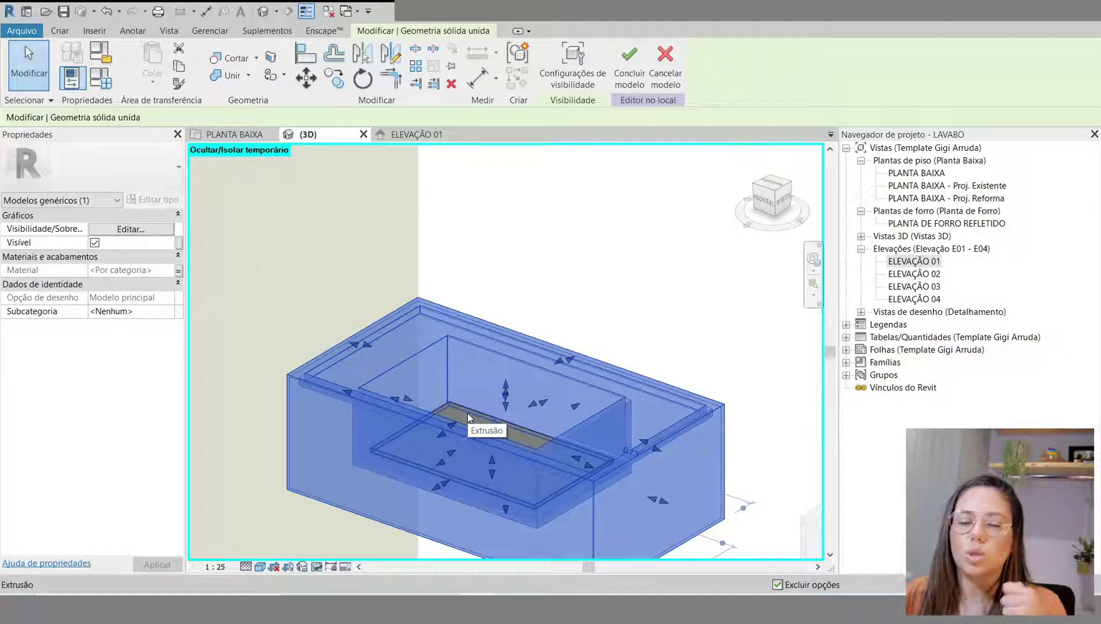
key("Escape")
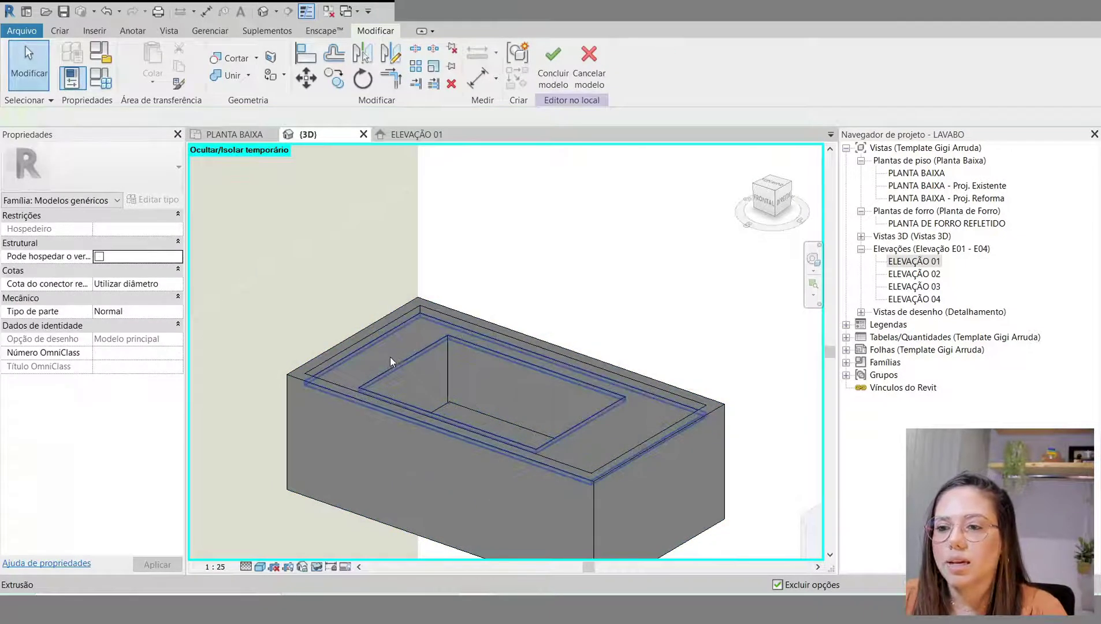
Step: Finish the in-place countertop model and return to the project
scroll(376, 357, "down", 2)
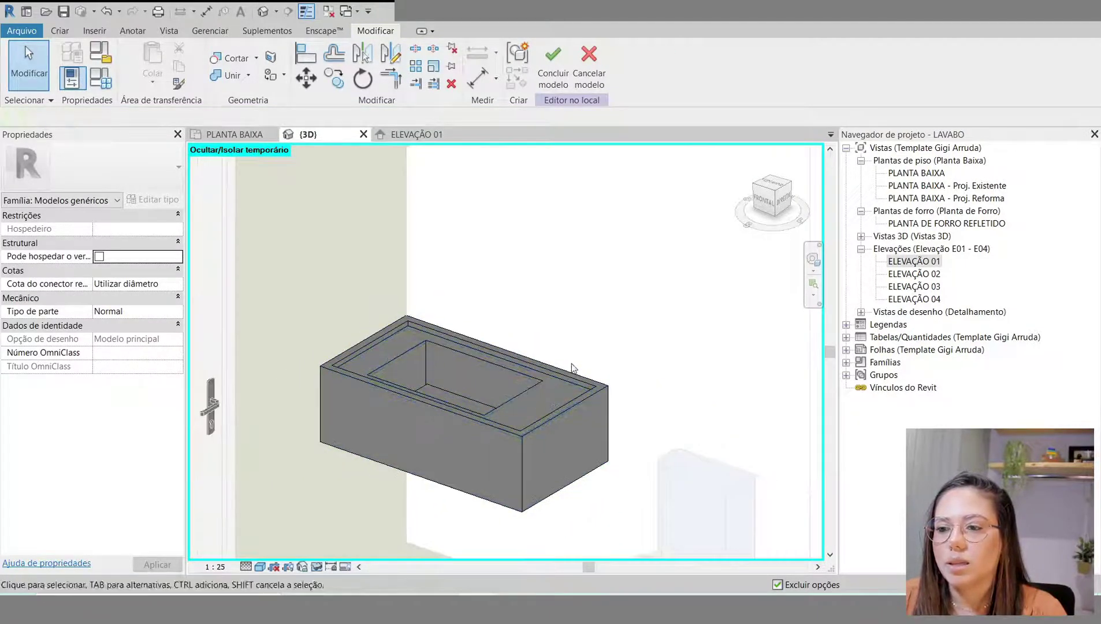
scroll(445, 436, "down", 3)
scroll(569, 355, "up", 1)
middle_click_drag(614, 351, 596, 295)
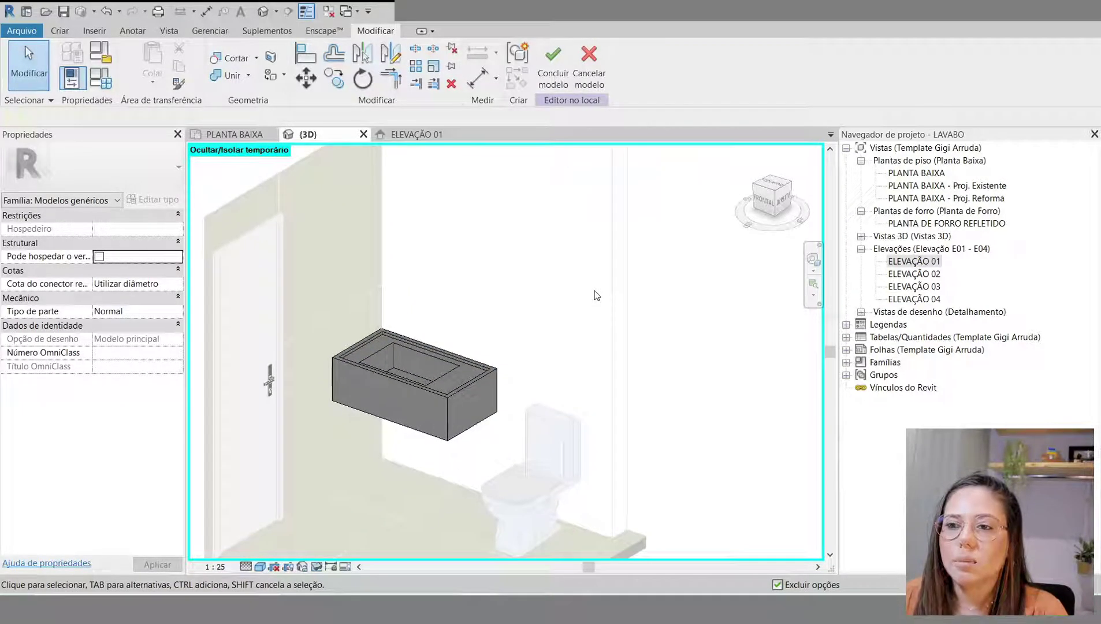
left_click(555, 78)
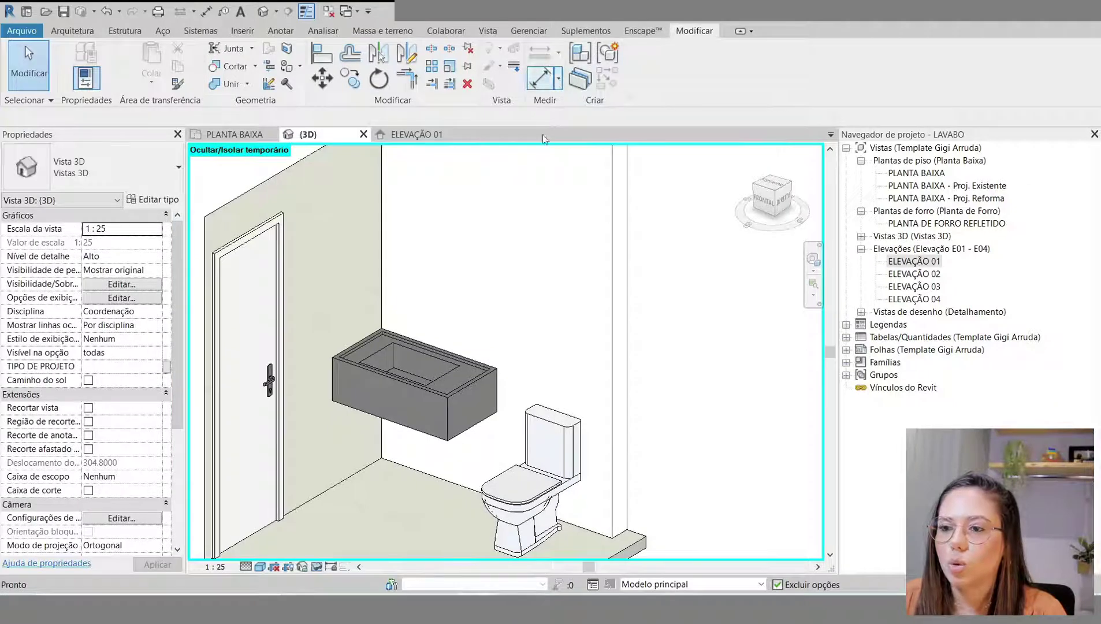
scroll(419, 397, "down", 3)
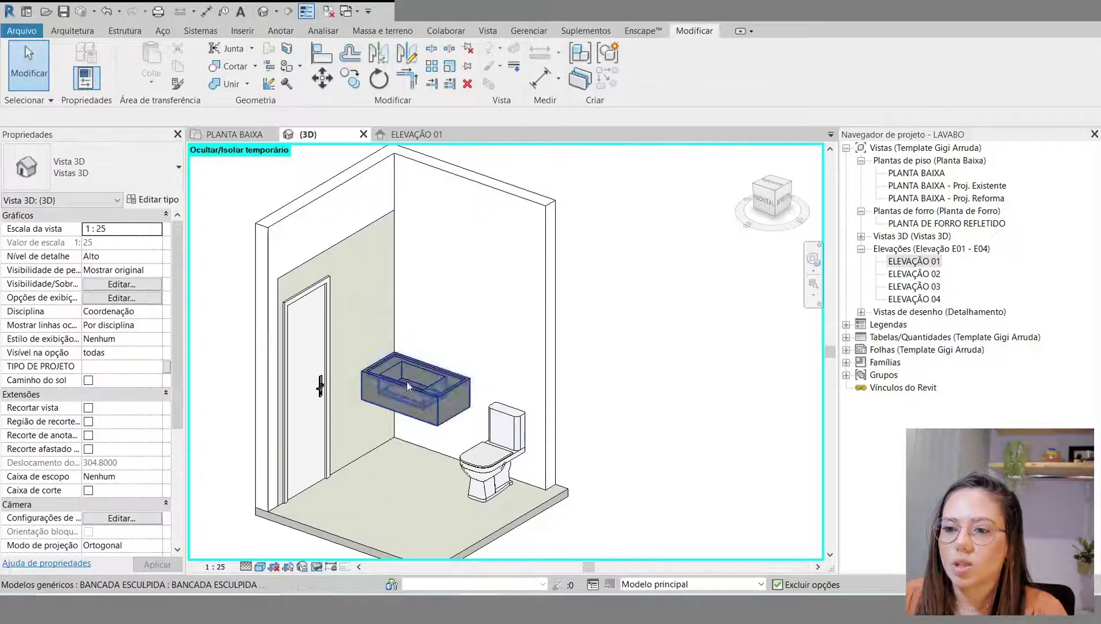
Step: Search materials for SIENA and assign Porcelanato Siena 120 x 120 - Bancada to the countertop's MATERIAL type parameter
left_click(406, 383)
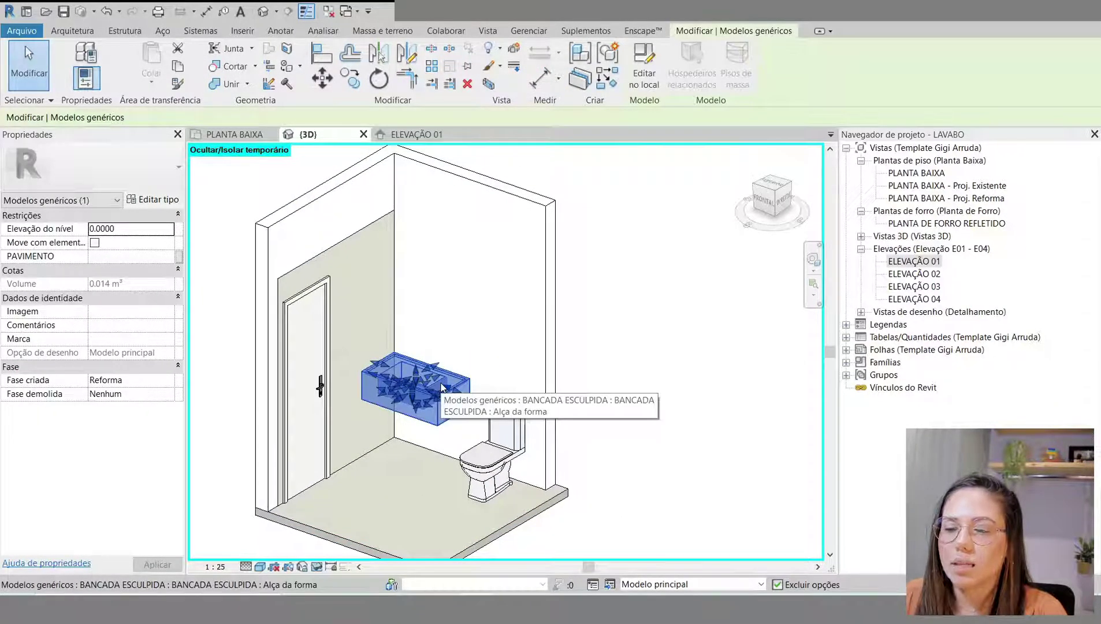
left_click(152, 200)
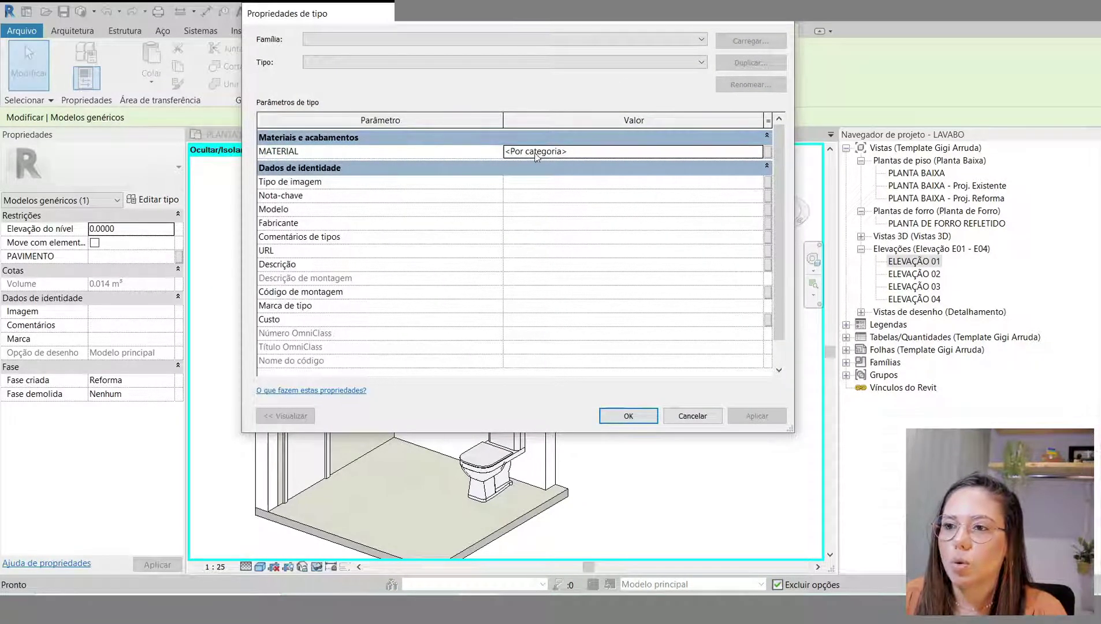
left_click(595, 152)
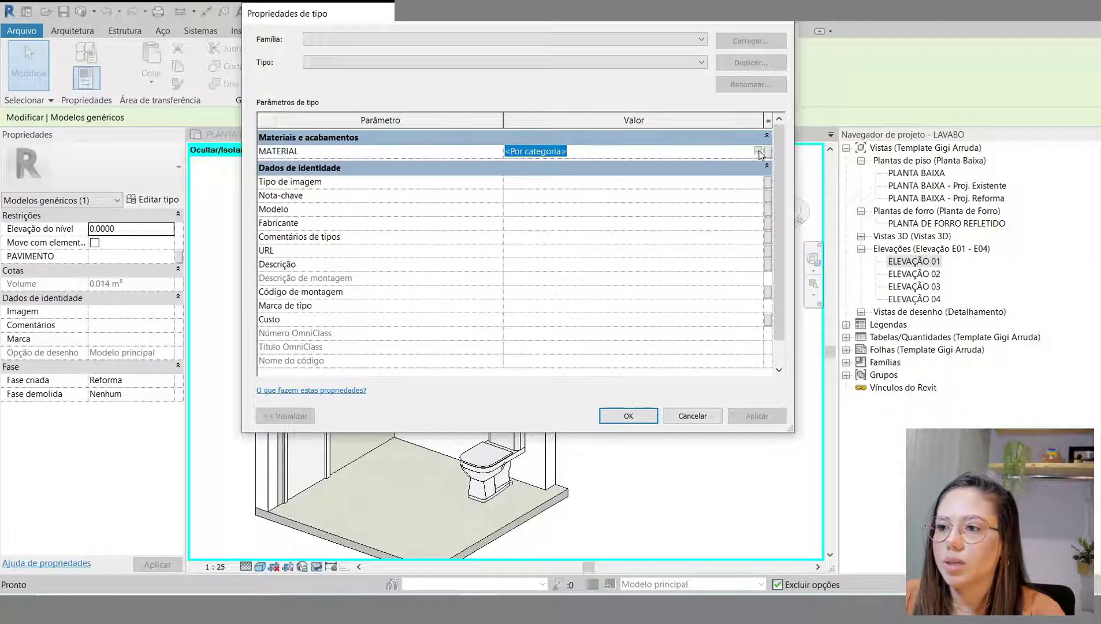
left_click(728, 153)
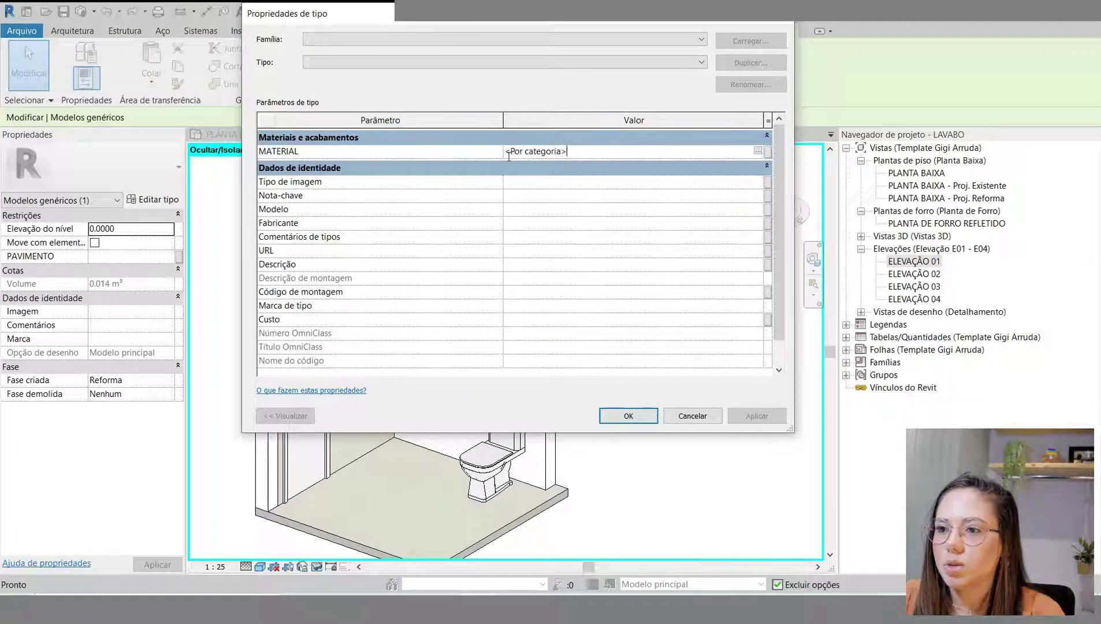
left_click(758, 151)
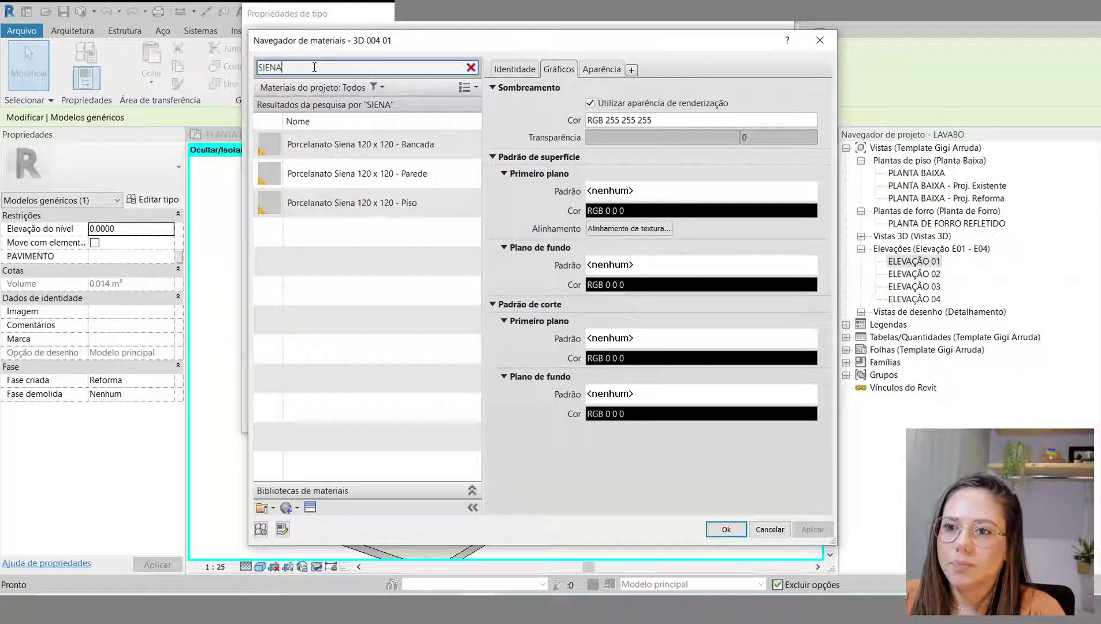
left_click(381, 154)
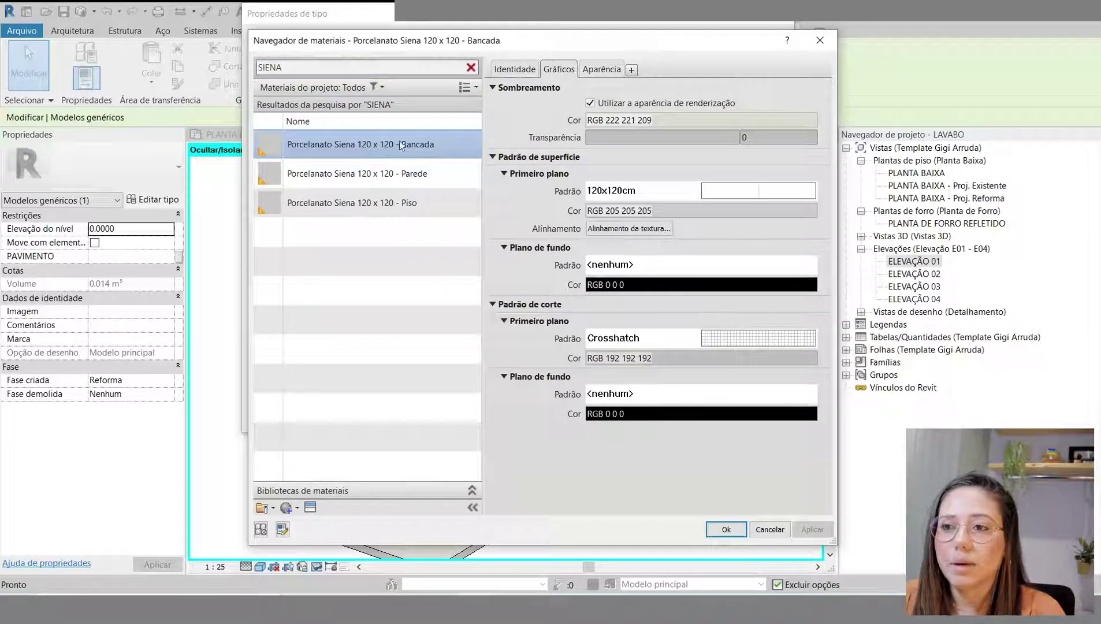
left_click(600, 70)
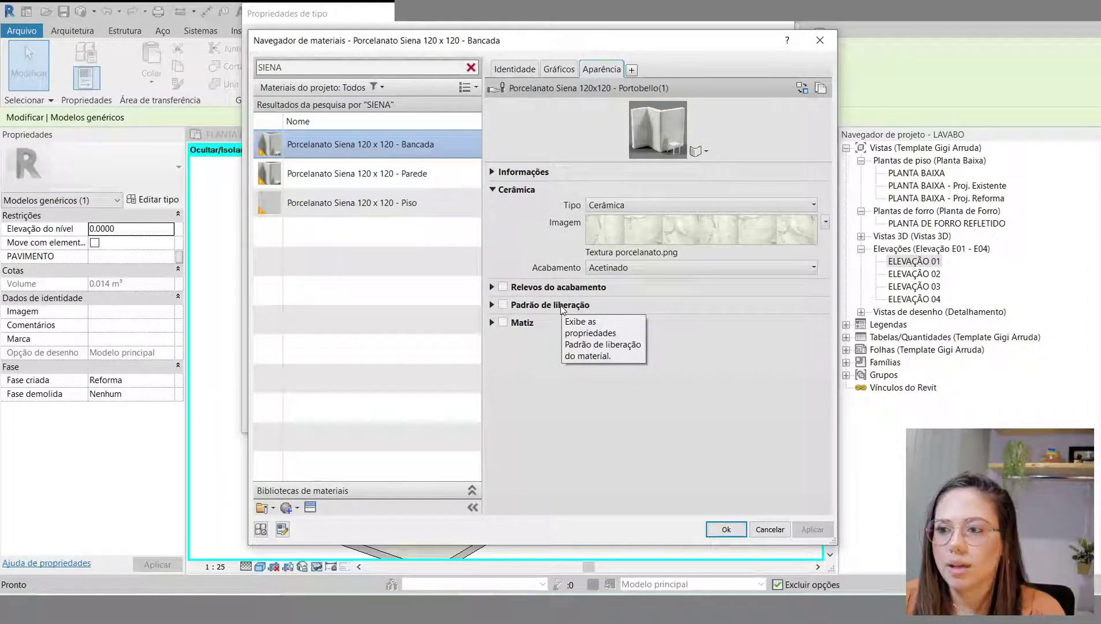
left_click(564, 69)
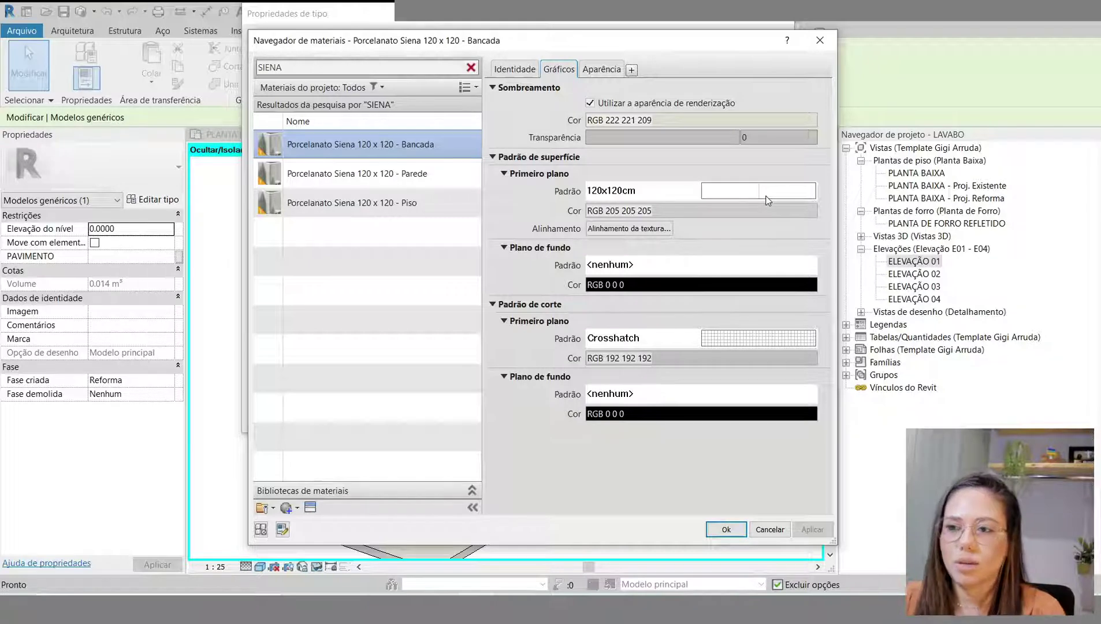
left_click(726, 530)
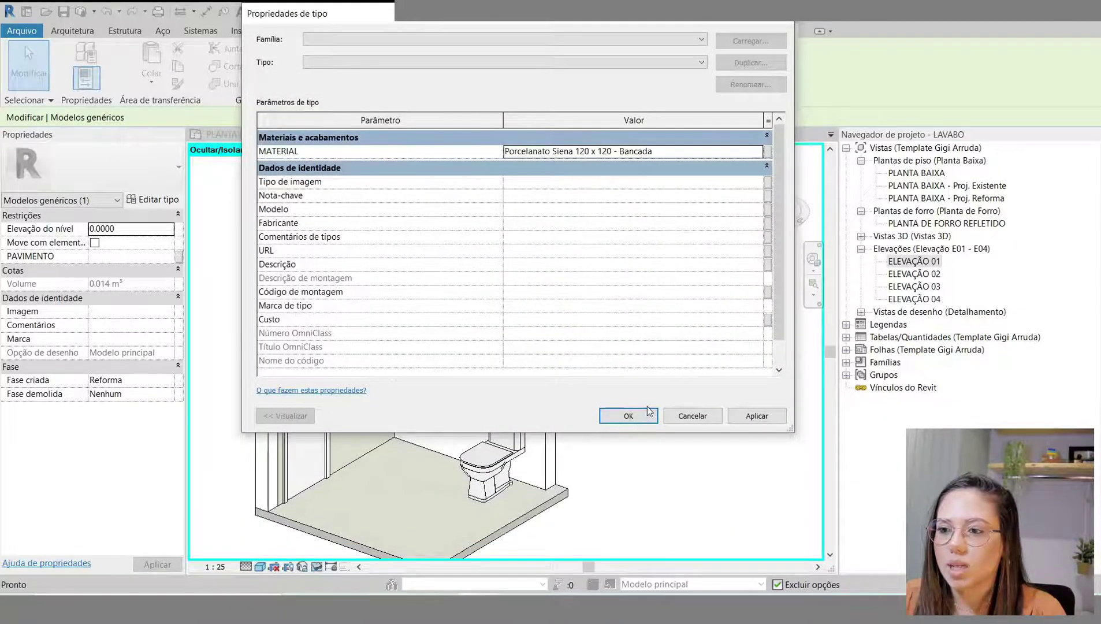
left_click(630, 415)
left_click(718, 475)
Step: Change the 3D view's visual style to Realista with the finished countertop in view
scroll(655, 284, "up", 5)
scroll(656, 286, "down", 4)
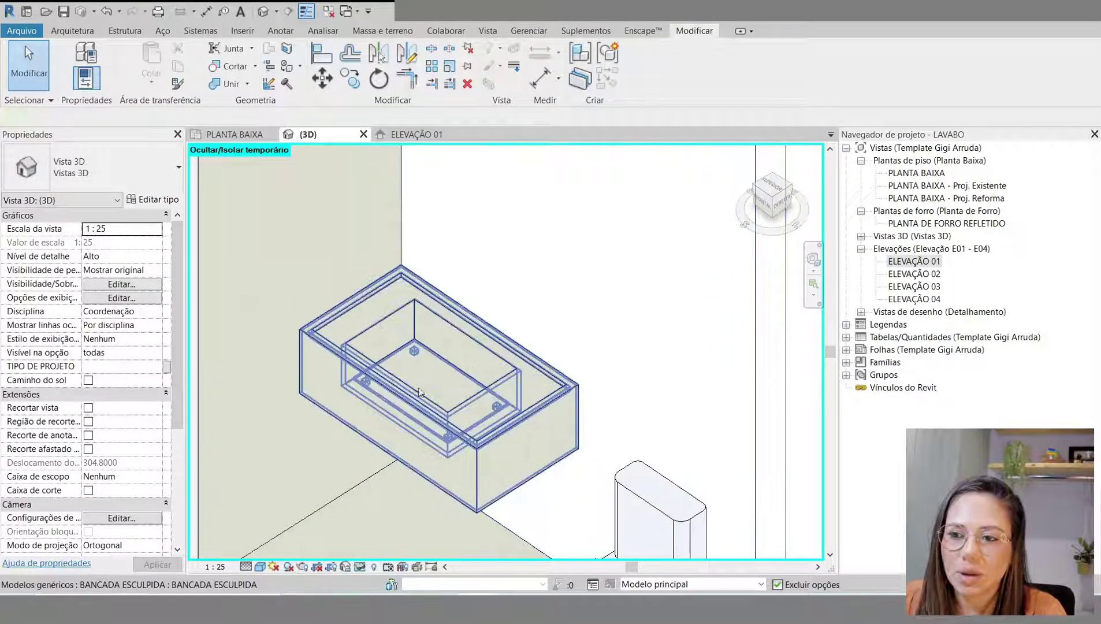
middle_click_drag(720, 355, 743, 306, "shift")
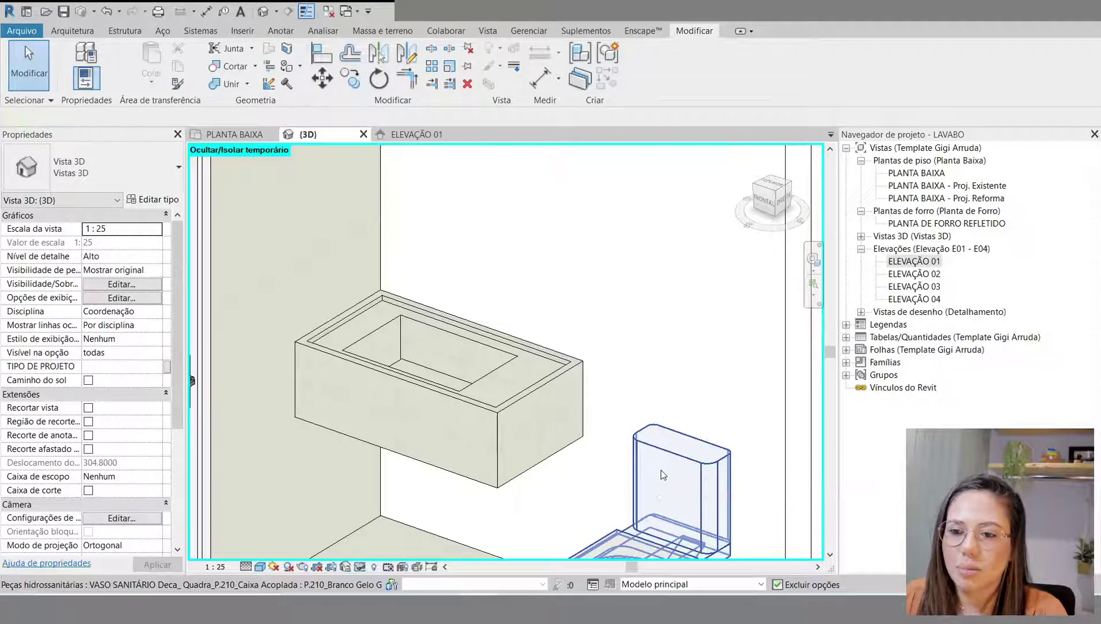
left_click(260, 567)
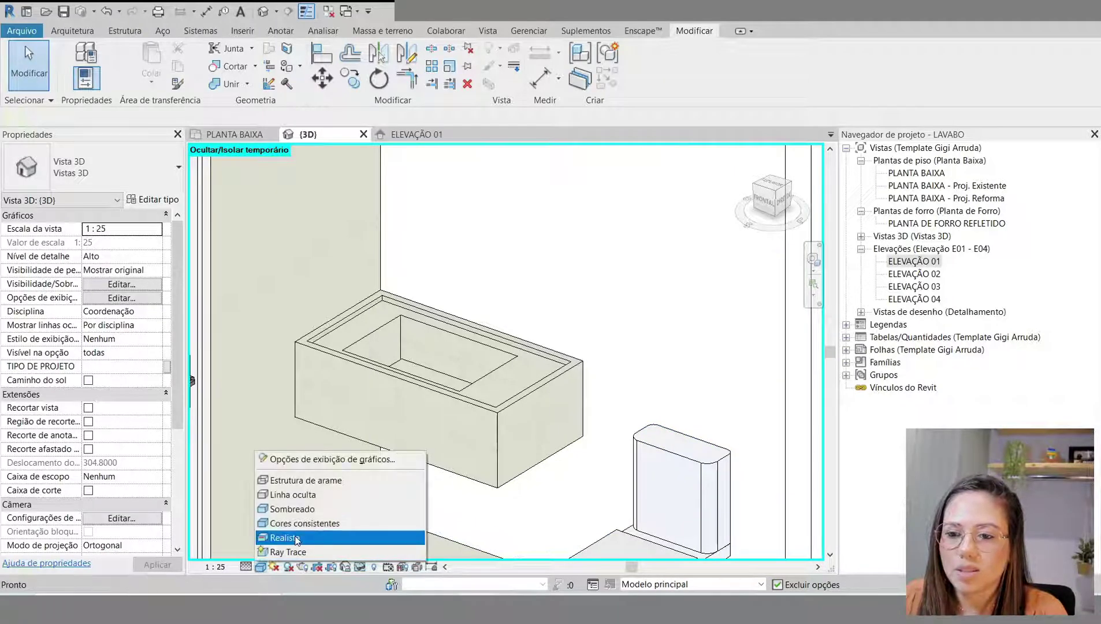
left_click(285, 537)
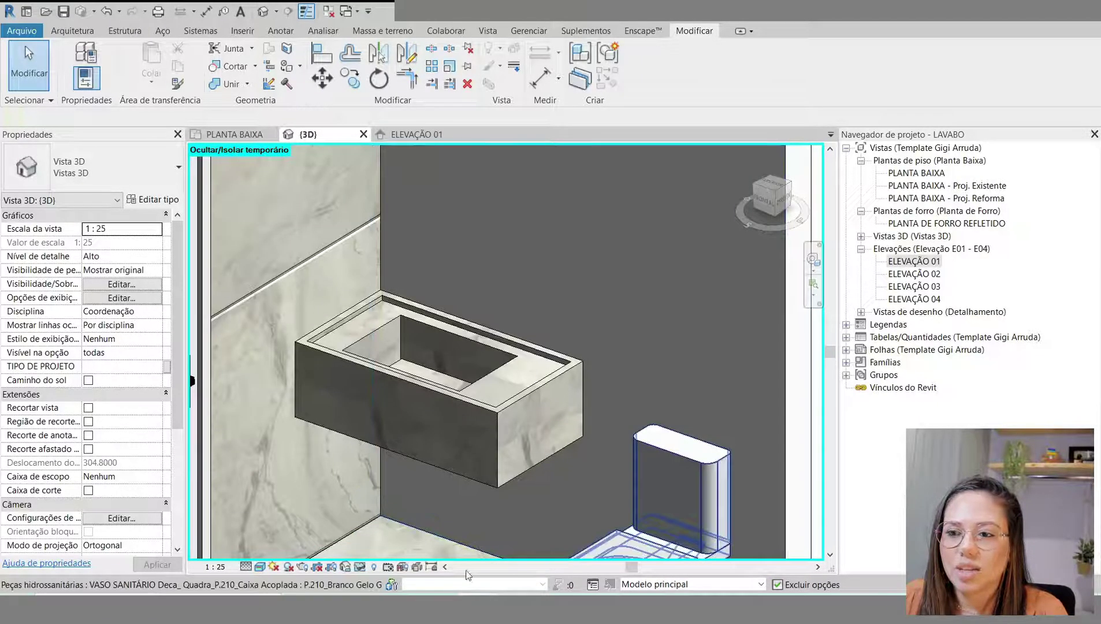
Step: Change the 3D view's visual style from Realista to a shaded display without material textures
scroll(427, 508, "up", 4)
scroll(686, 484, "down", 3)
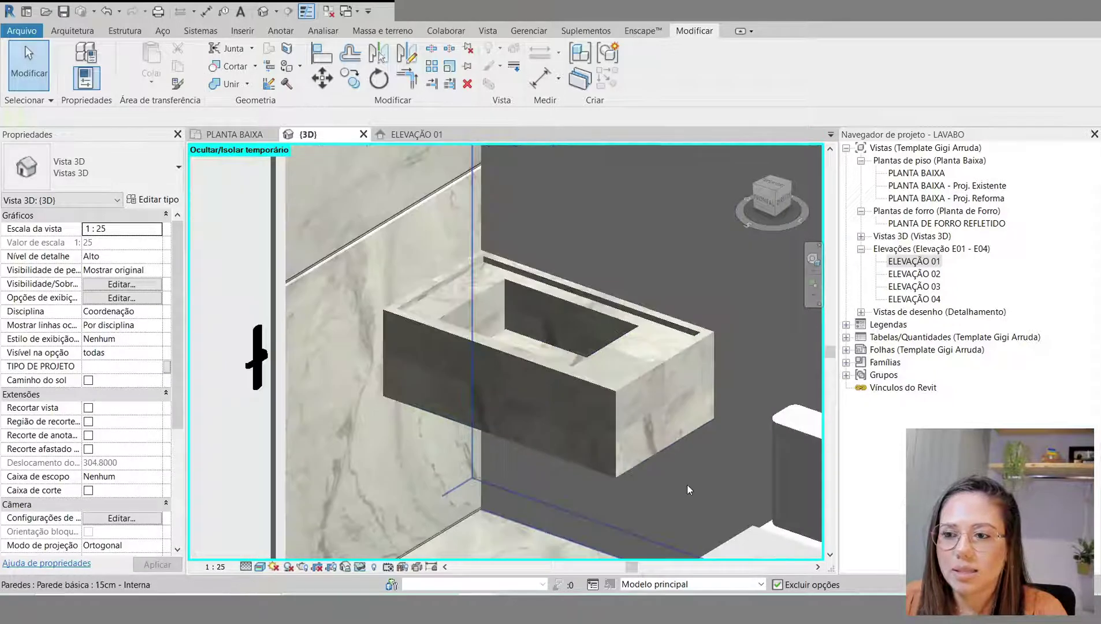
scroll(508, 379, "up", 1)
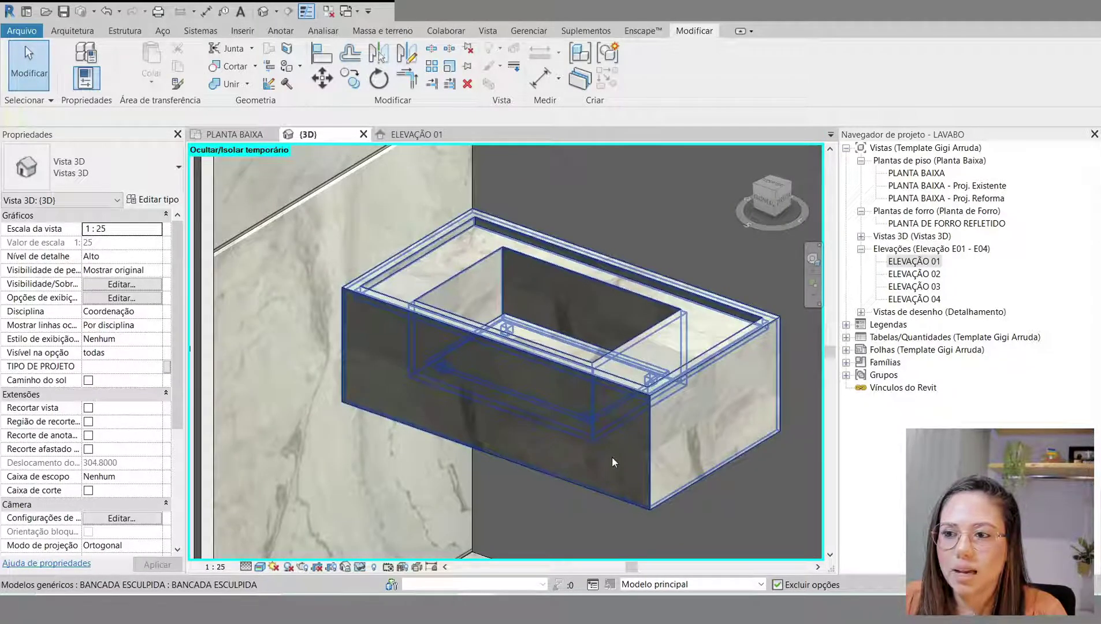
left_click(258, 567)
left_click(307, 523)
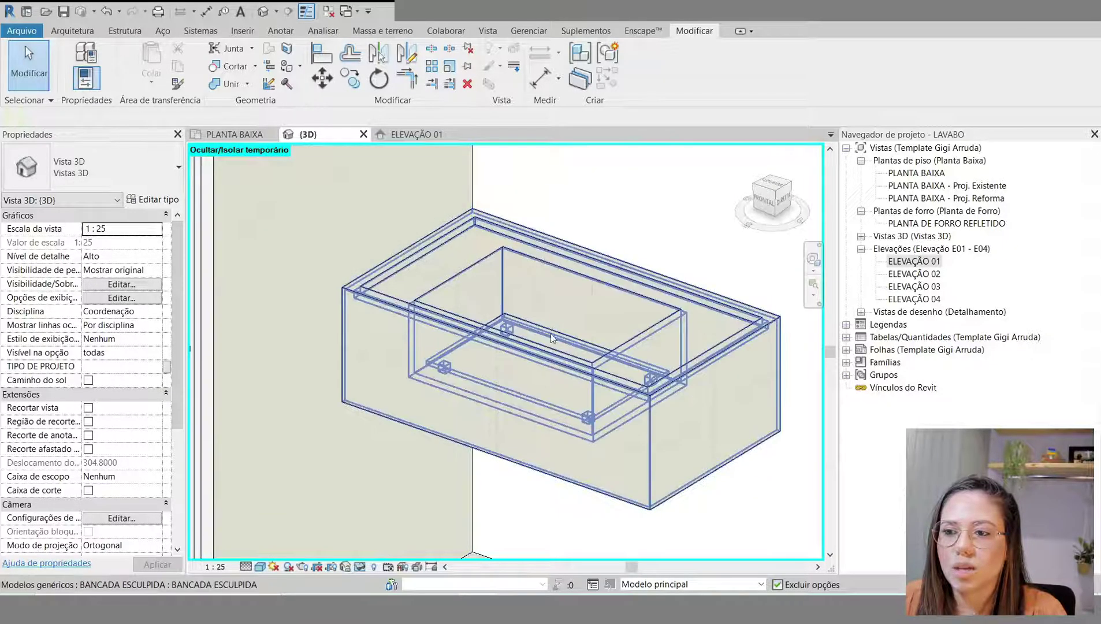
Step: Open the BANCADA ESCULPIDA countertop for in-place editing
scroll(525, 399, "down", 3)
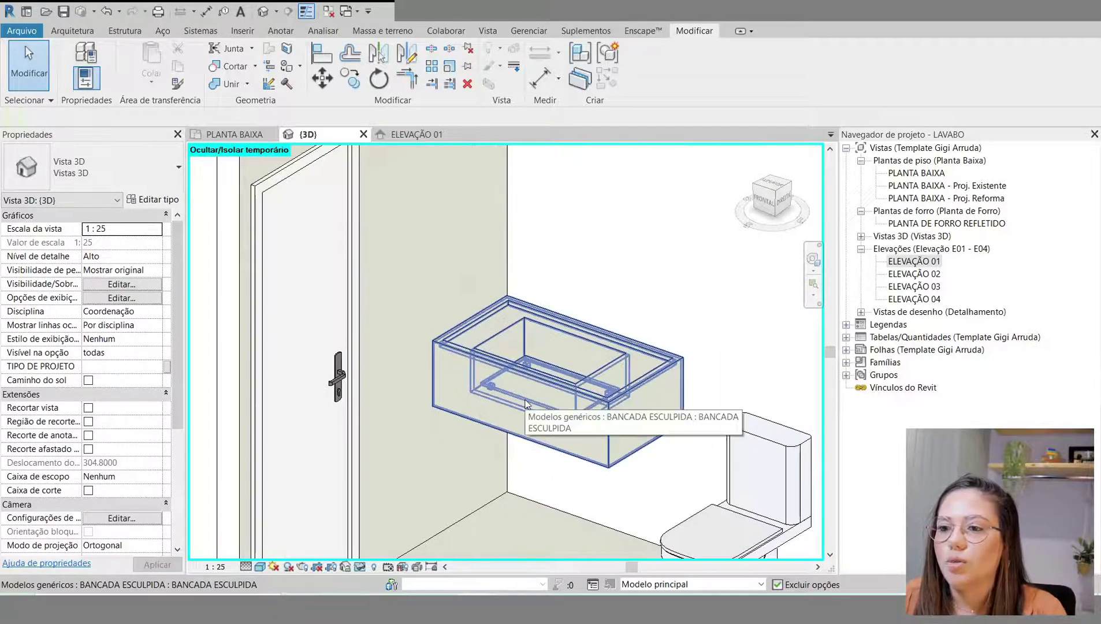
left_click(526, 403)
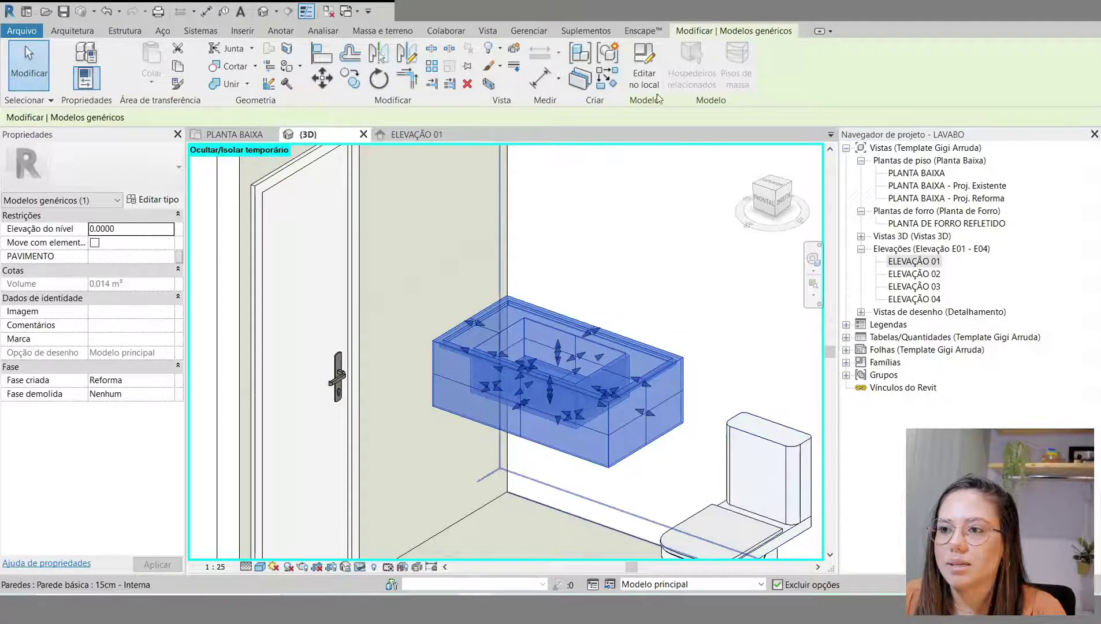
left_click(644, 69)
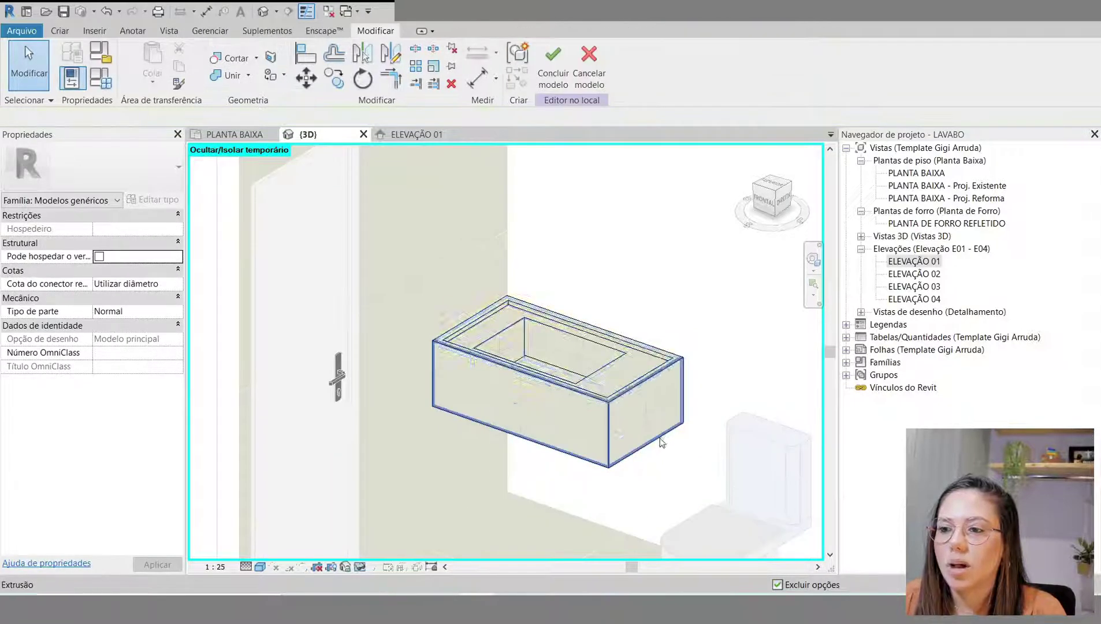
Step: Align the surface pattern lines on the countertop's front face with its right side face and top rim
scroll(659, 438, "up", 2)
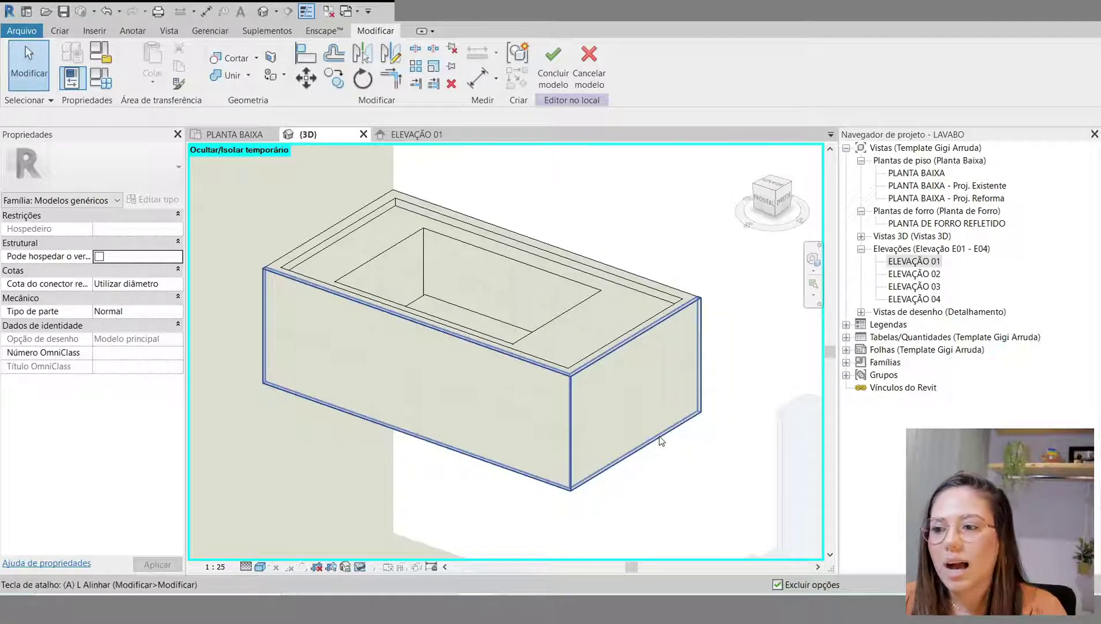
key("l")
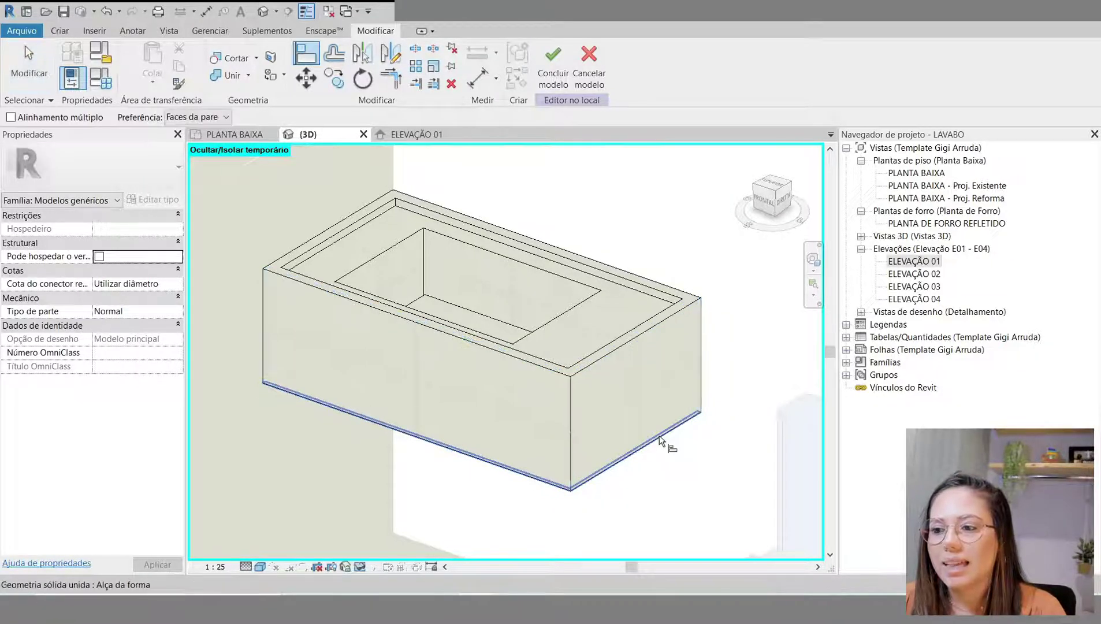
left_click(619, 383)
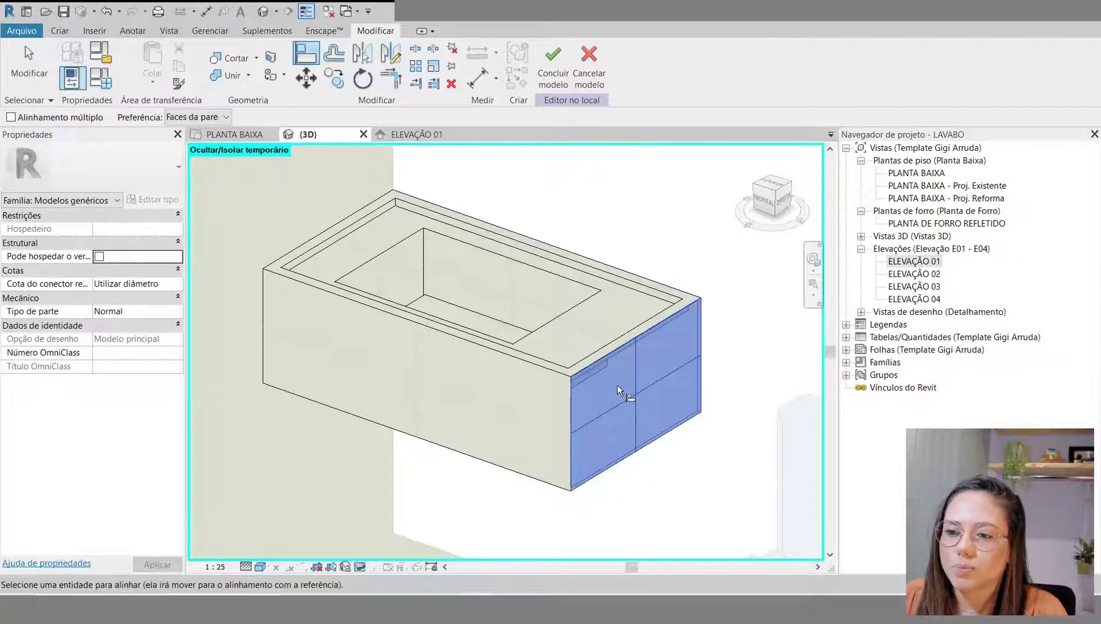
left_click(415, 358)
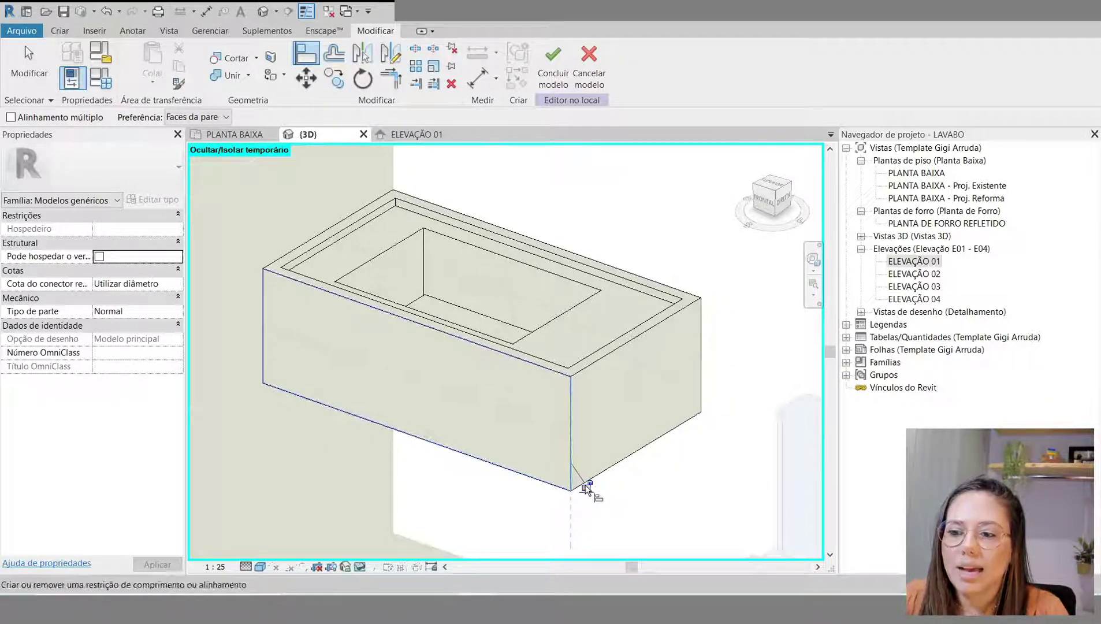
left_click(575, 370)
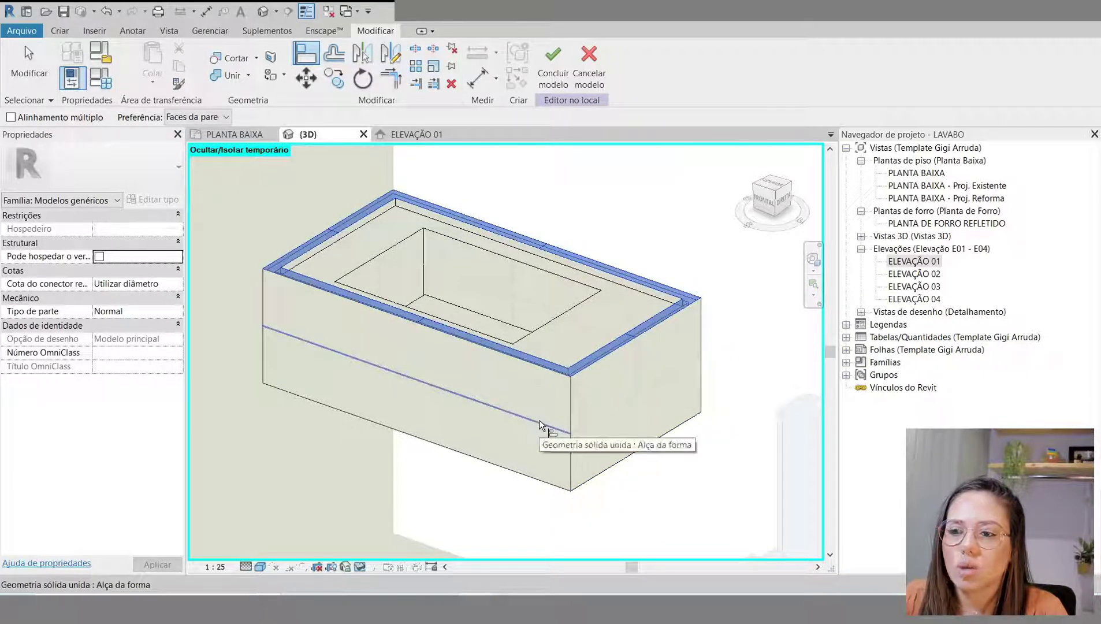
left_click(539, 420)
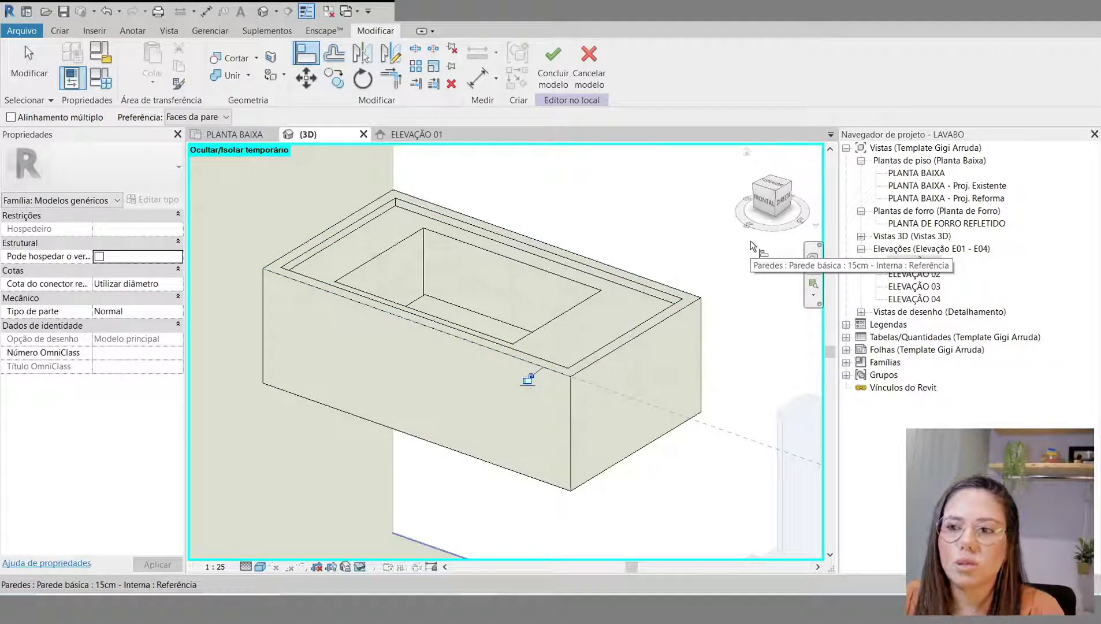
Step: Align the surface pattern lines on the countertop's right side face with the top rim and the front face
left_click(610, 349)
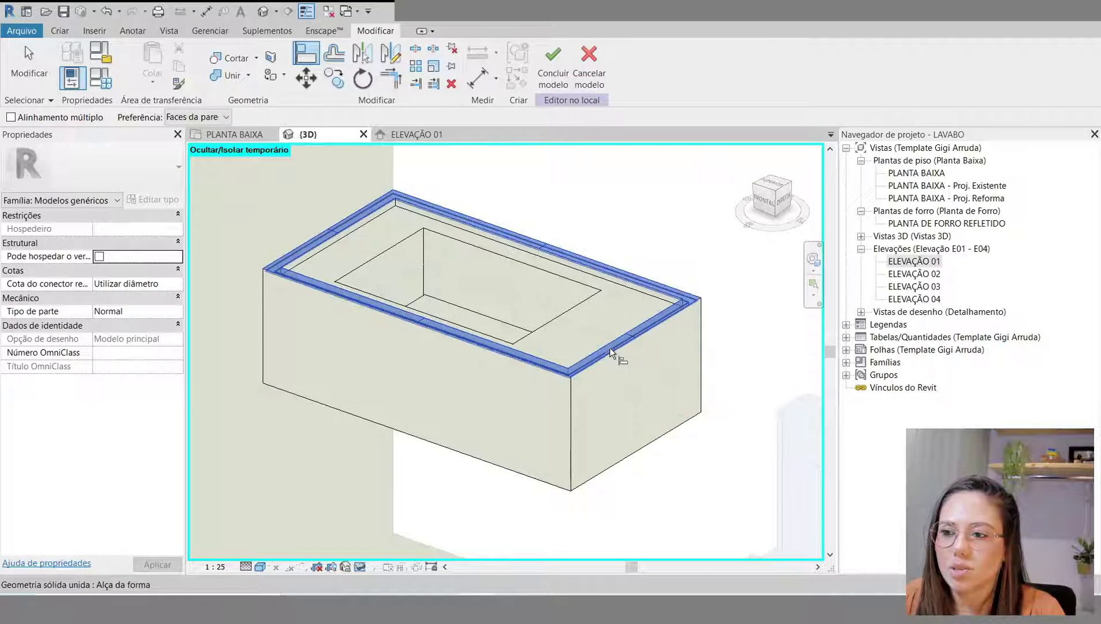
left_click(654, 386)
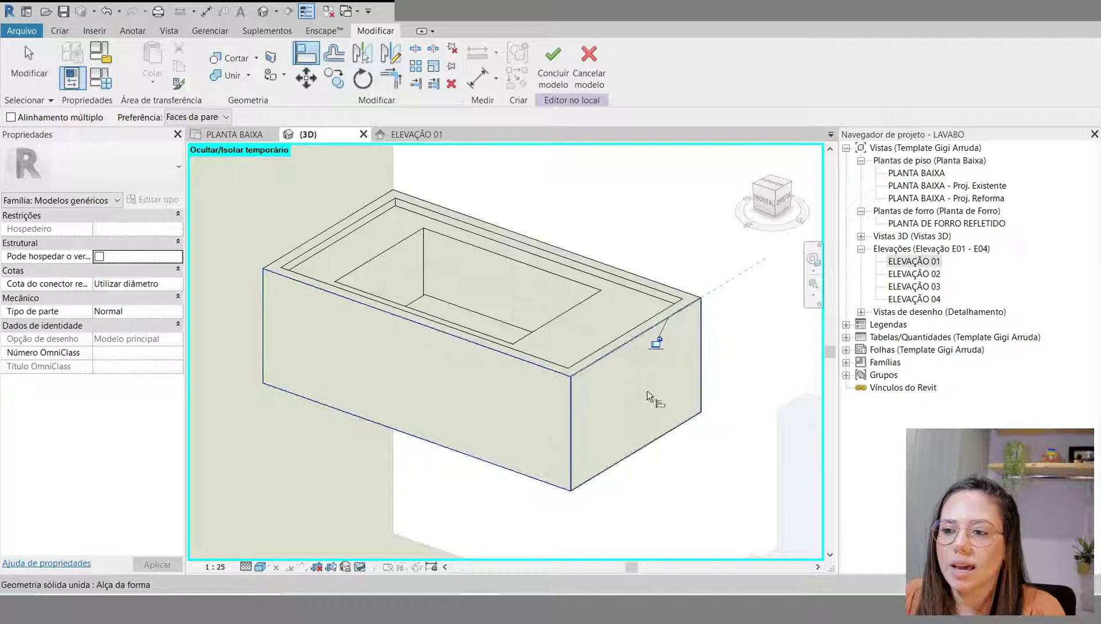
left_click(526, 427)
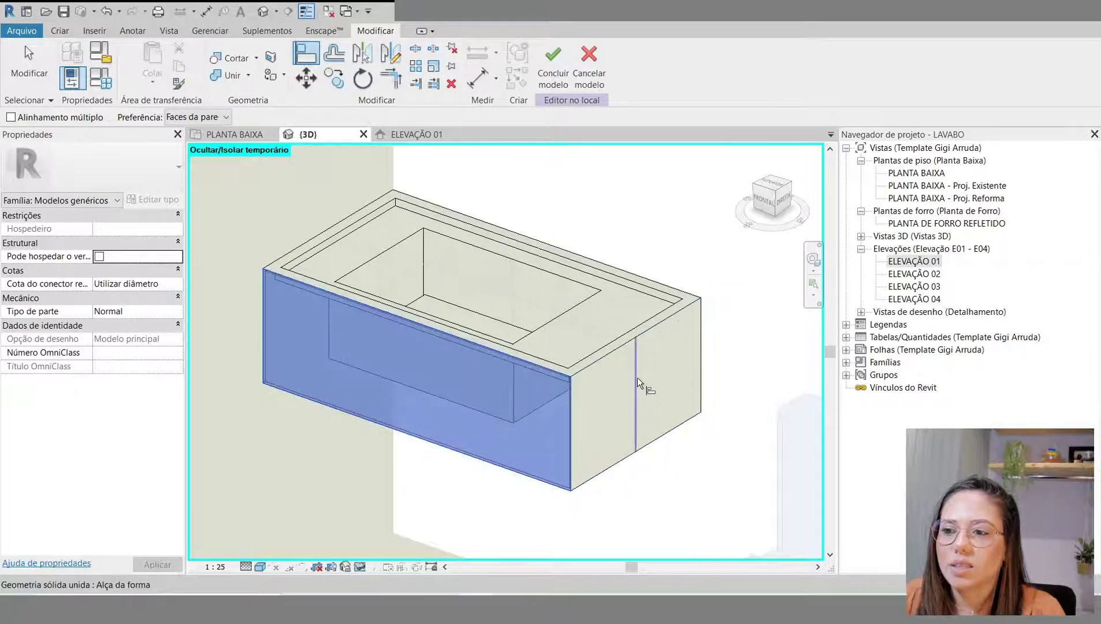
left_click(646, 409)
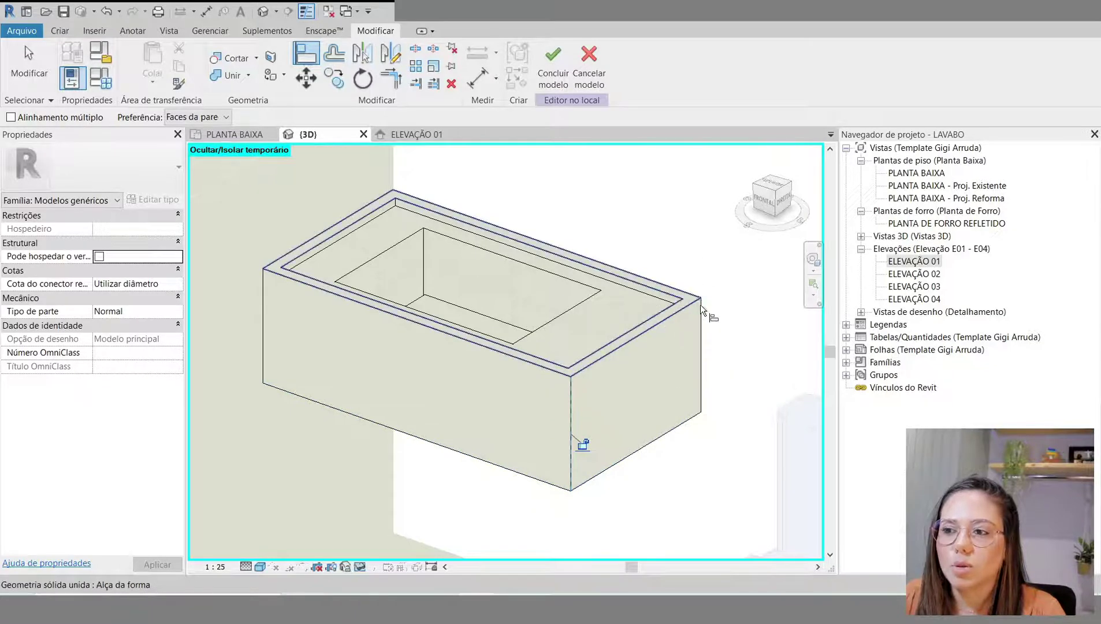
Step: Align the surface pattern on the recessed ledge around the basin with the rim's inner back face
scroll(667, 292, "up", 2)
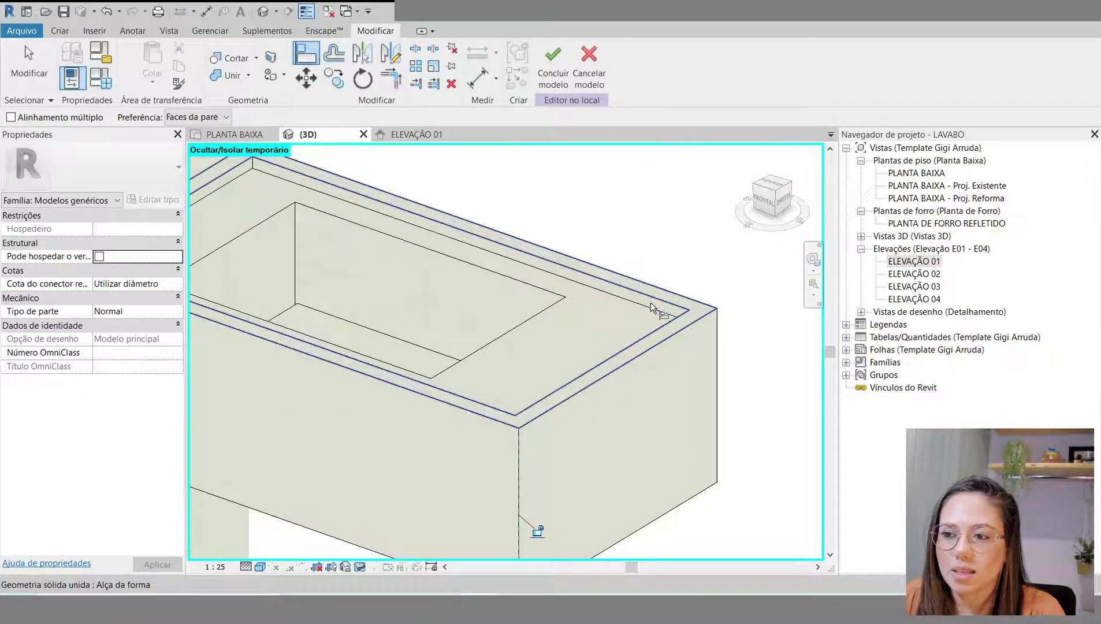
left_click(650, 303)
left_click(534, 354)
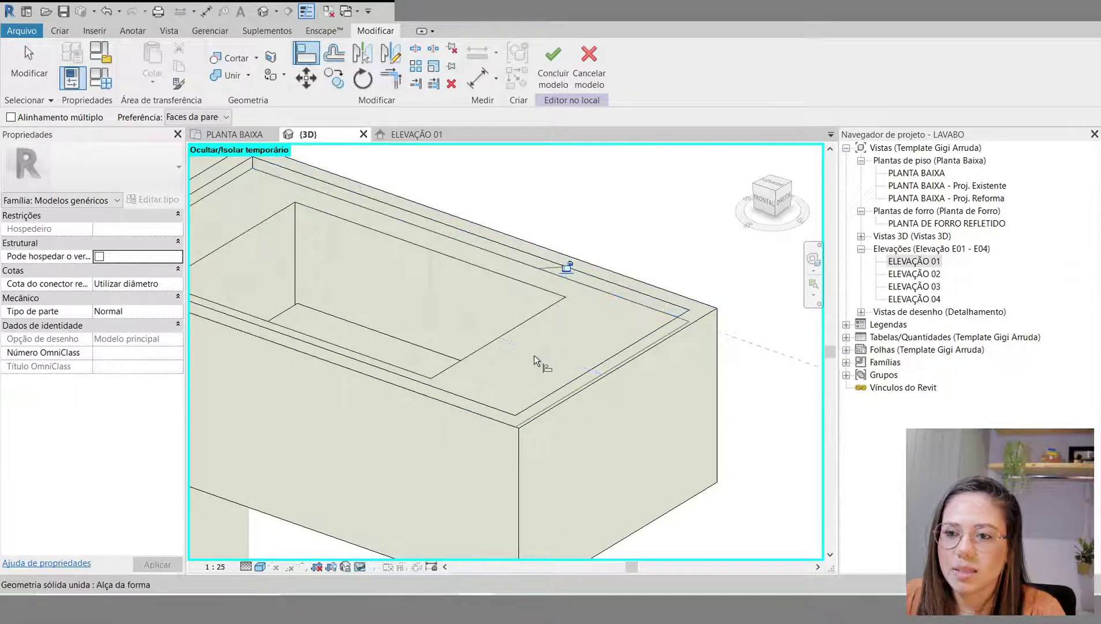
Step: Align the surface patterns of the basin's left and back walls and the surrounding recessed ledge along their shared edges
middle_click_drag(454, 264, 572, 322)
left_click(382, 311)
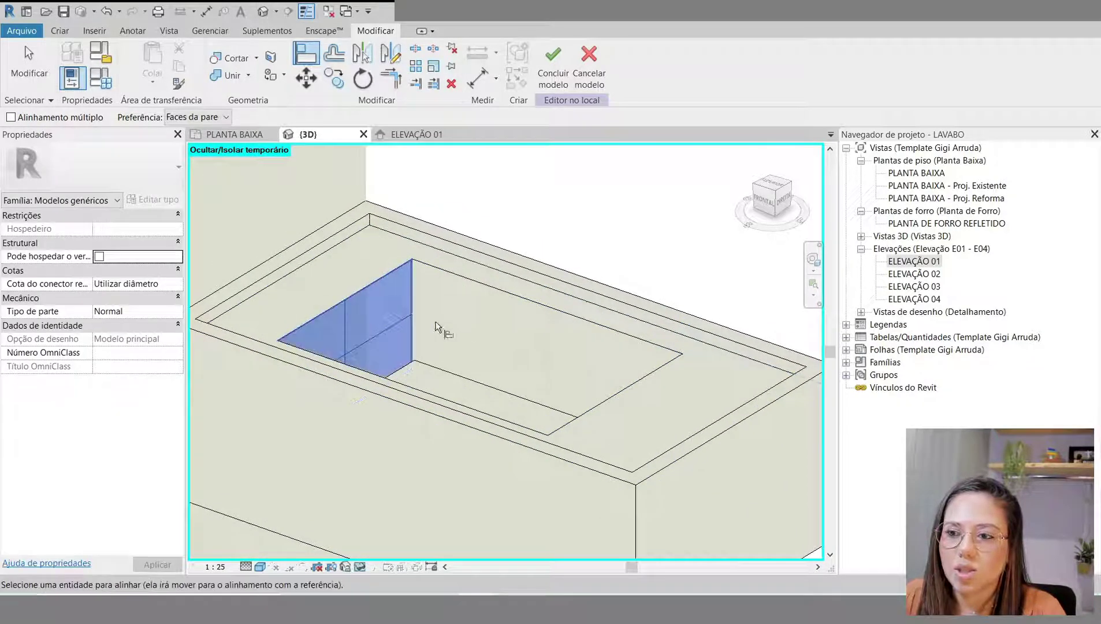
left_click(545, 333)
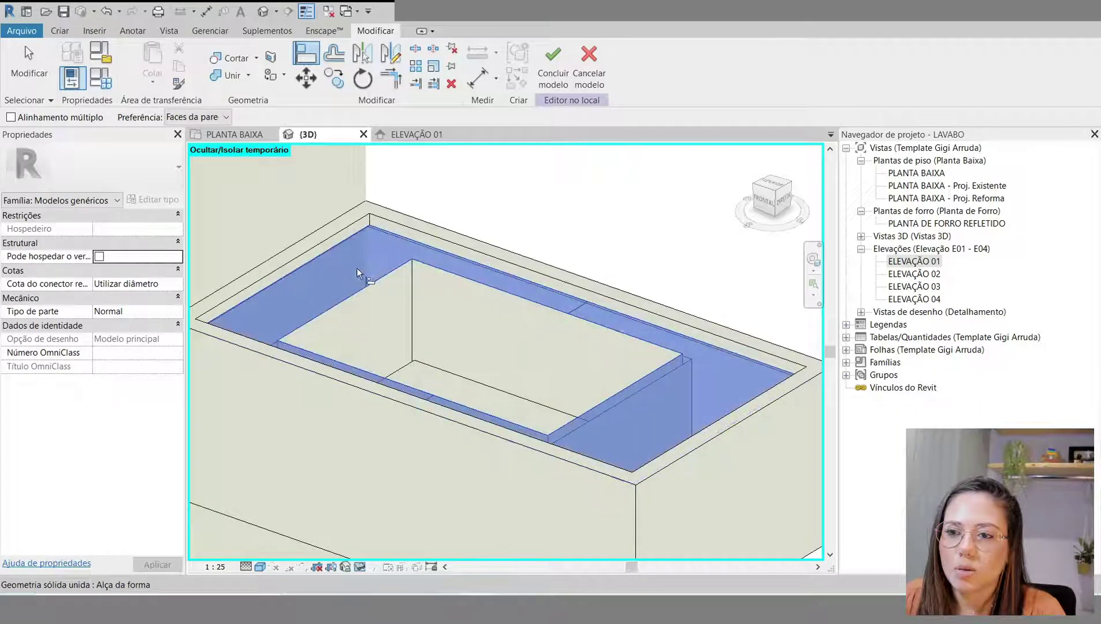
left_click(384, 333)
left_click(439, 317)
left_click(347, 318)
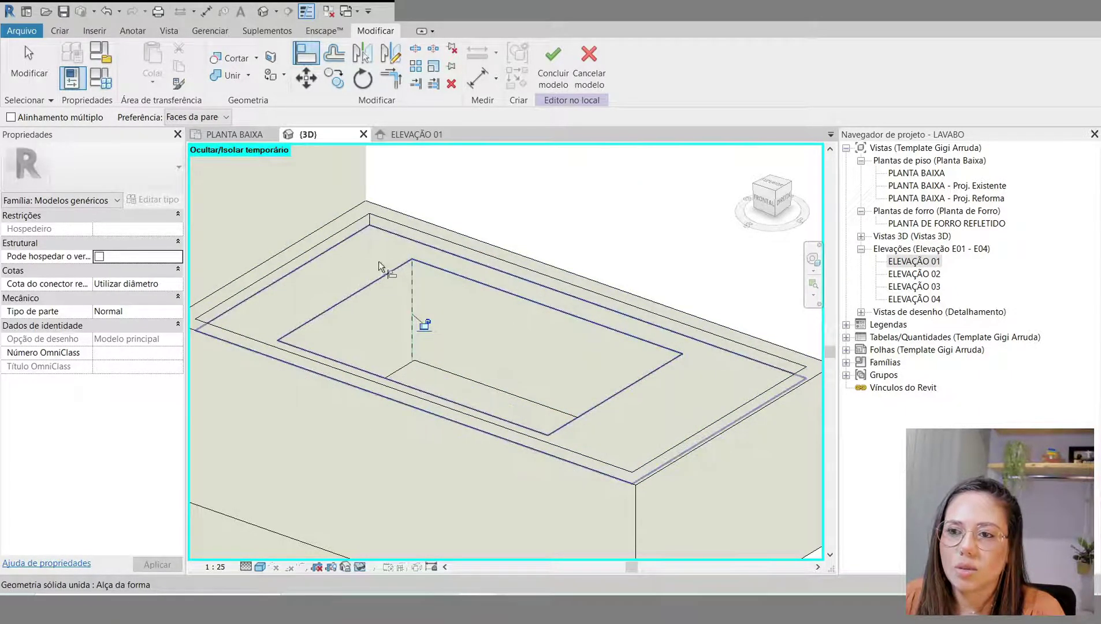
scroll(379, 262, "up", 3)
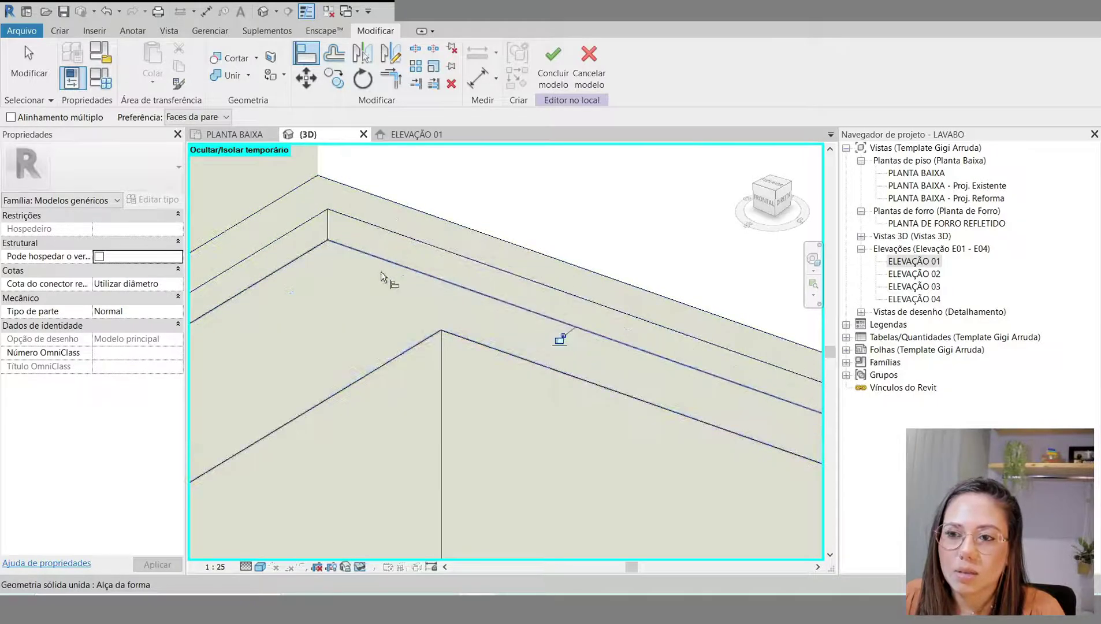
scroll(312, 245, "down", 4)
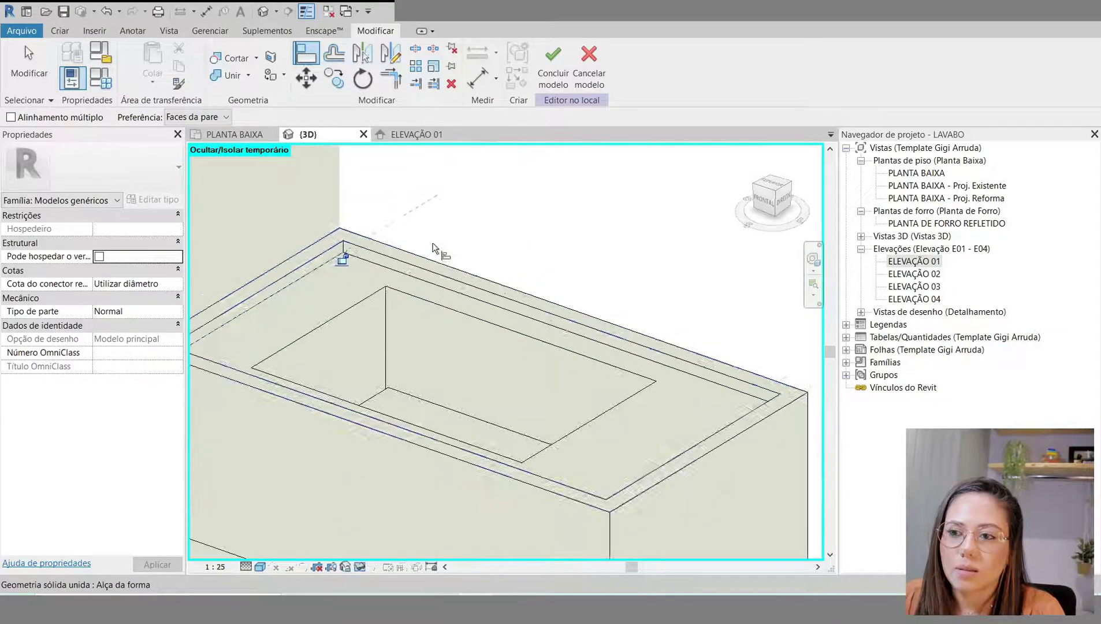
Step: Align the surface patterns of the basin's right wall, back wall and inset plate where they meet
scroll(423, 244, "down", 3)
middle_click_drag(485, 479, 630, 526, "shift")
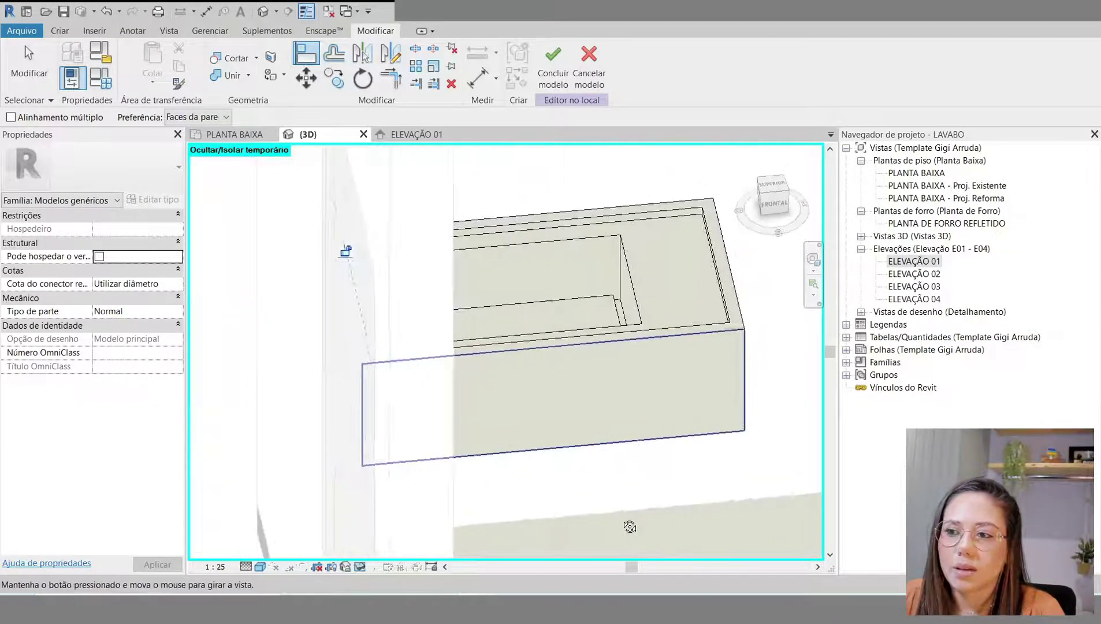
scroll(763, 280, "up", 6)
middle_click_drag(632, 295, 632, 476)
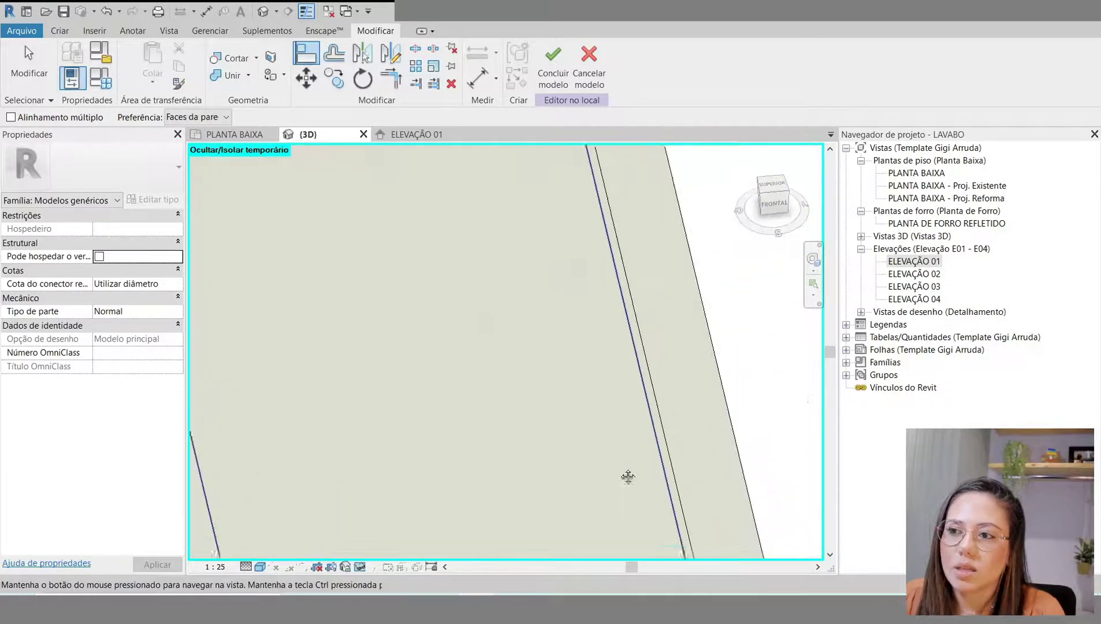
scroll(630, 474, "down", 5)
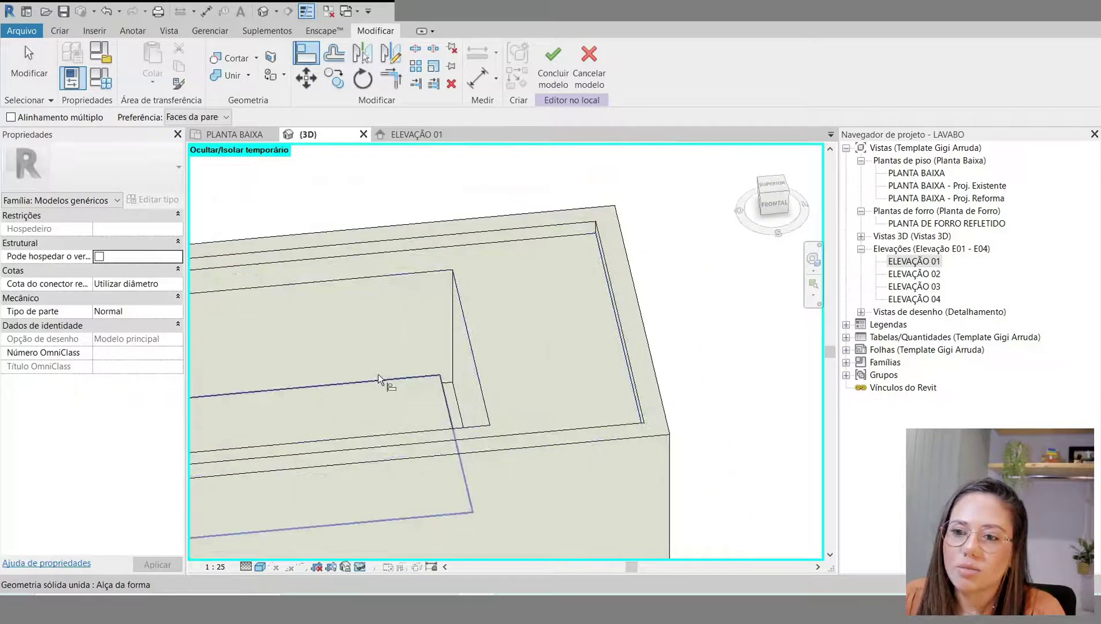
left_click(380, 398)
left_click(465, 379)
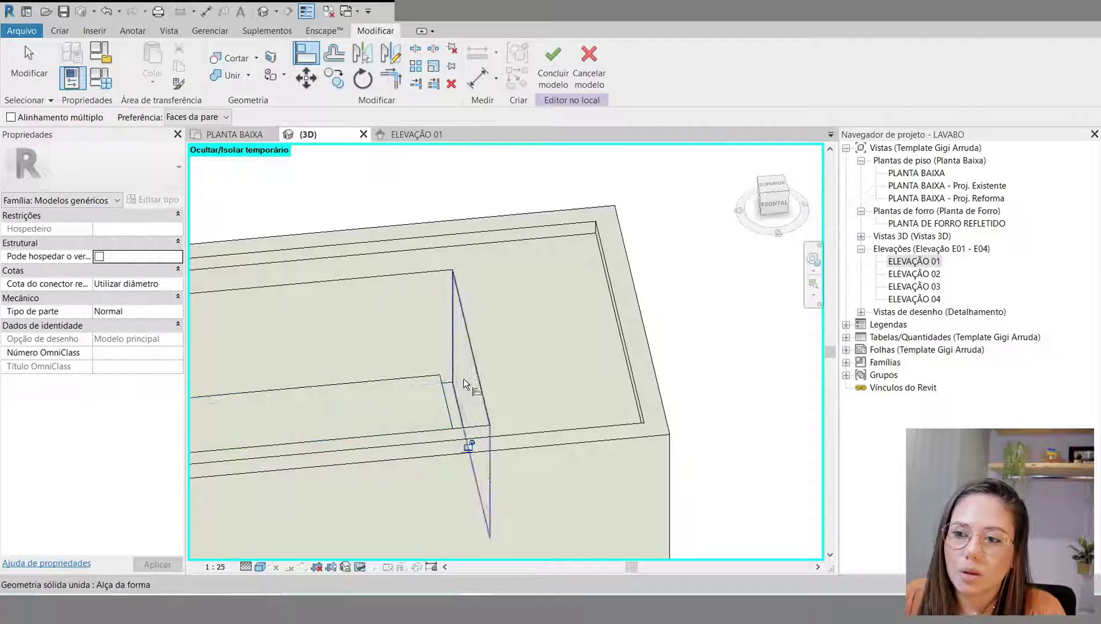
left_click(419, 327)
left_click(466, 375)
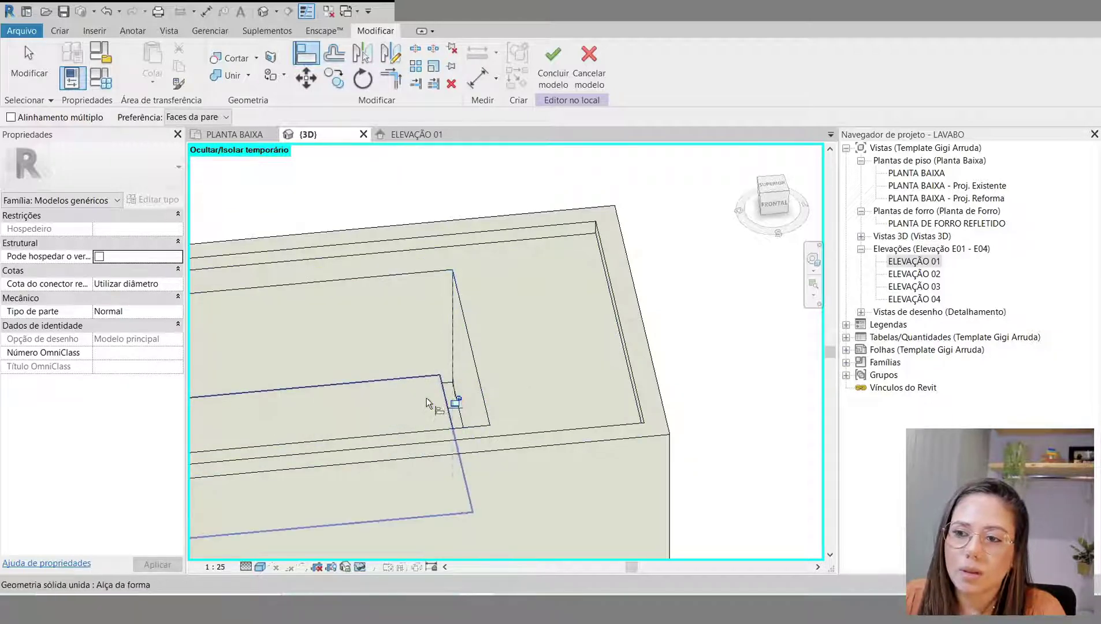
Step: Align the surface pattern of the basin's back wall using its left wall as the reference
scroll(439, 400, "down", 3)
middle_click_drag(565, 407, 435, 450, "shift")
scroll(287, 264, "up", 3)
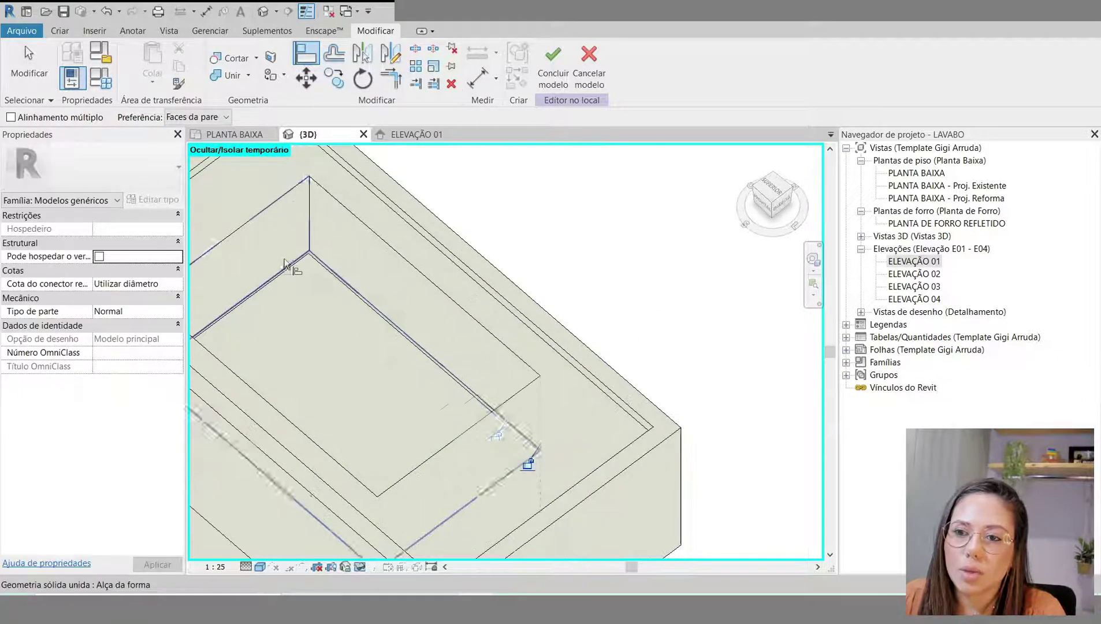
left_click(245, 257)
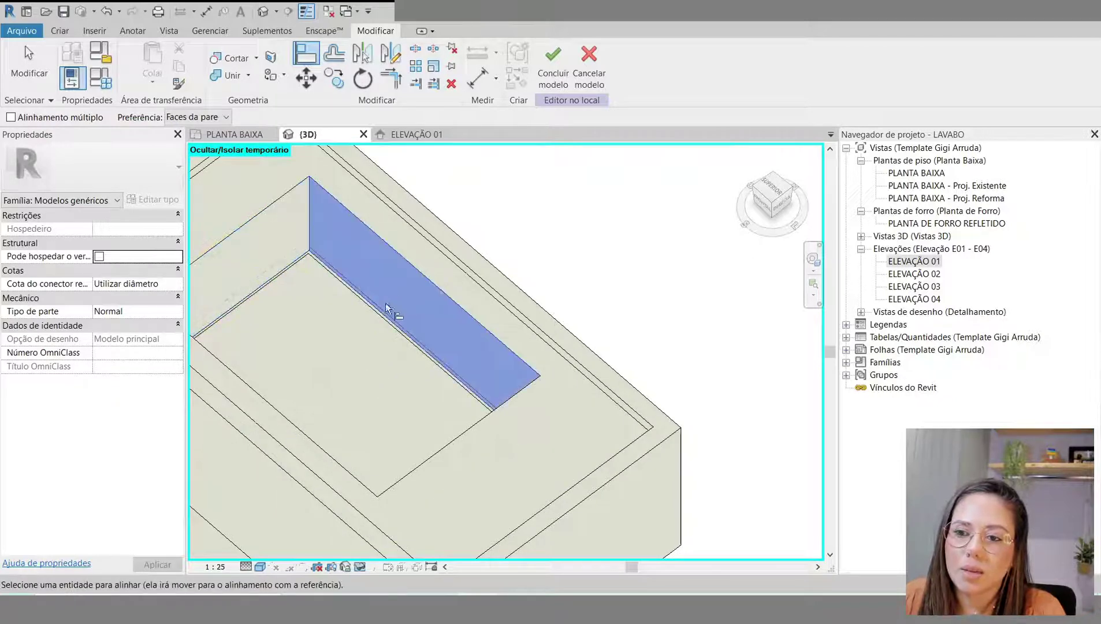
middle_click_drag(326, 384, 400, 374, "shift")
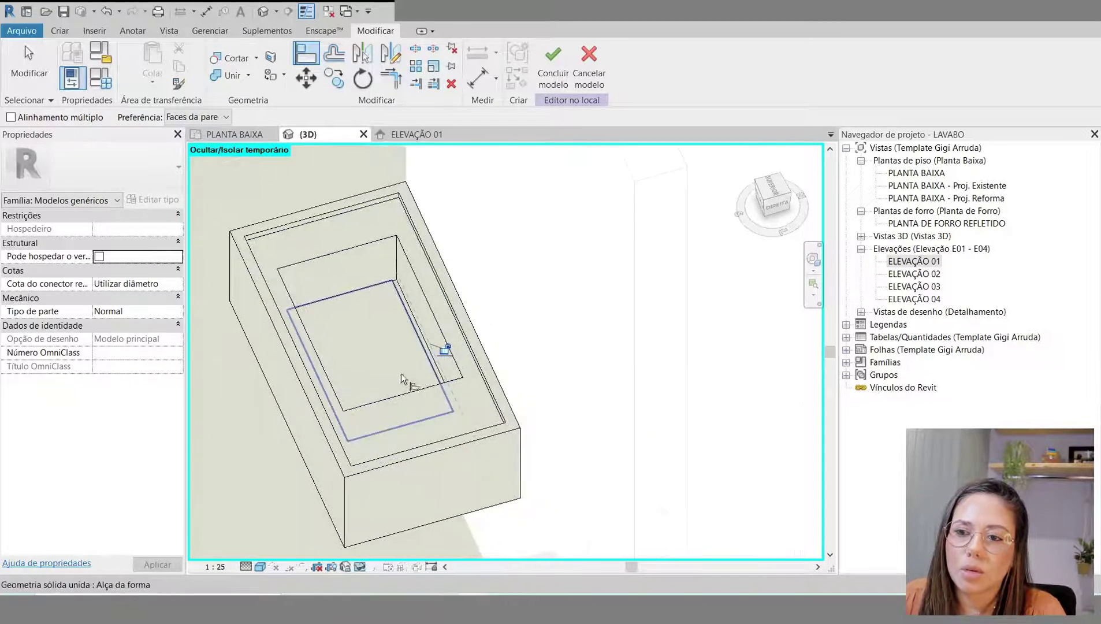
scroll(400, 374, "up", 4)
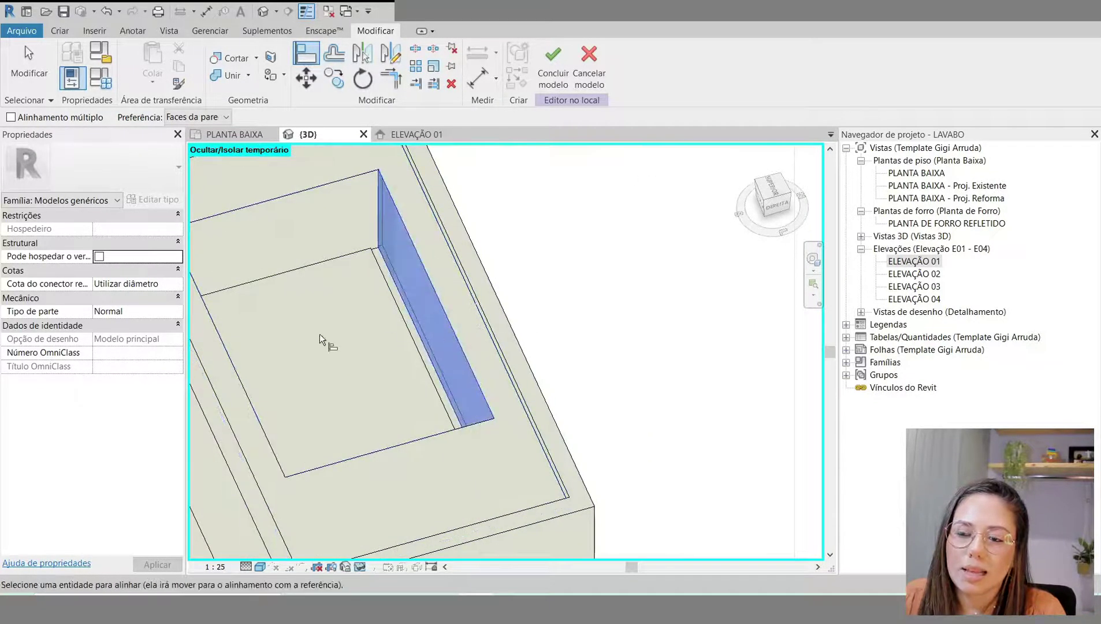
middle_click_drag(319, 334, 374, 351)
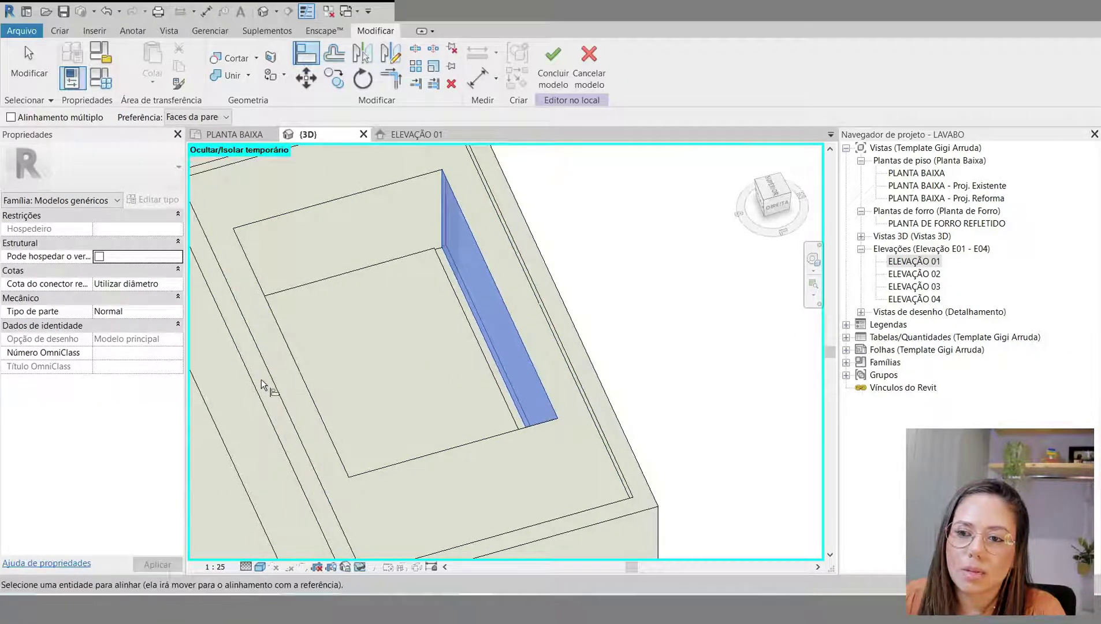
middle_click_drag(546, 413, 608, 368)
key("Escape")
key("Escape")
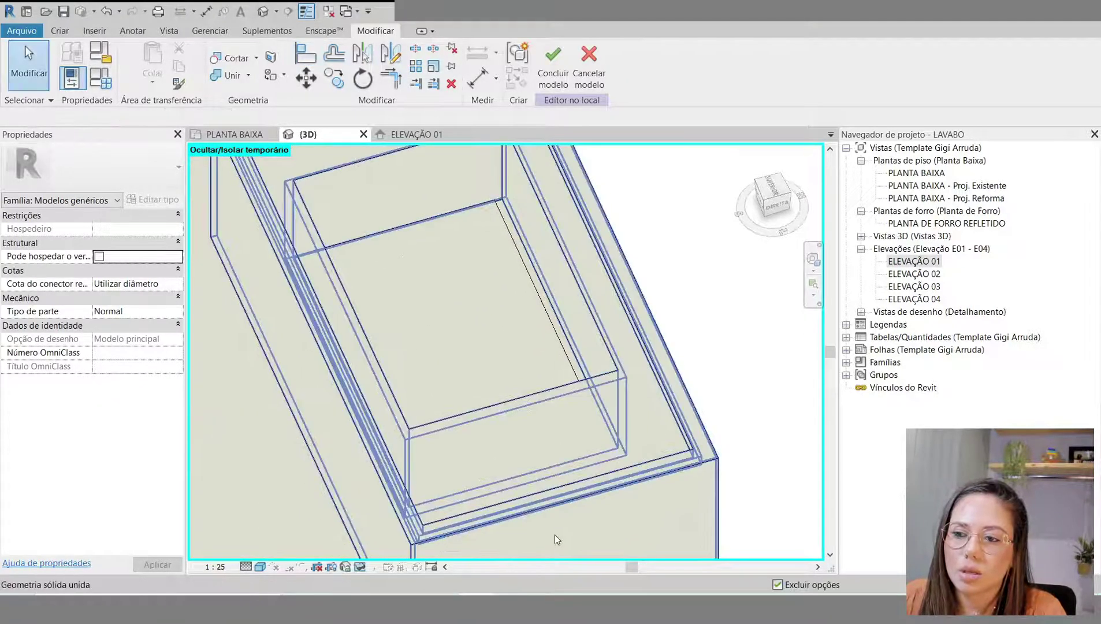
Step: Align the marble pattern on the outer end face of the sculpted countertop
middle_click_drag(606, 453, 610, 427)
key("a")
key("l")
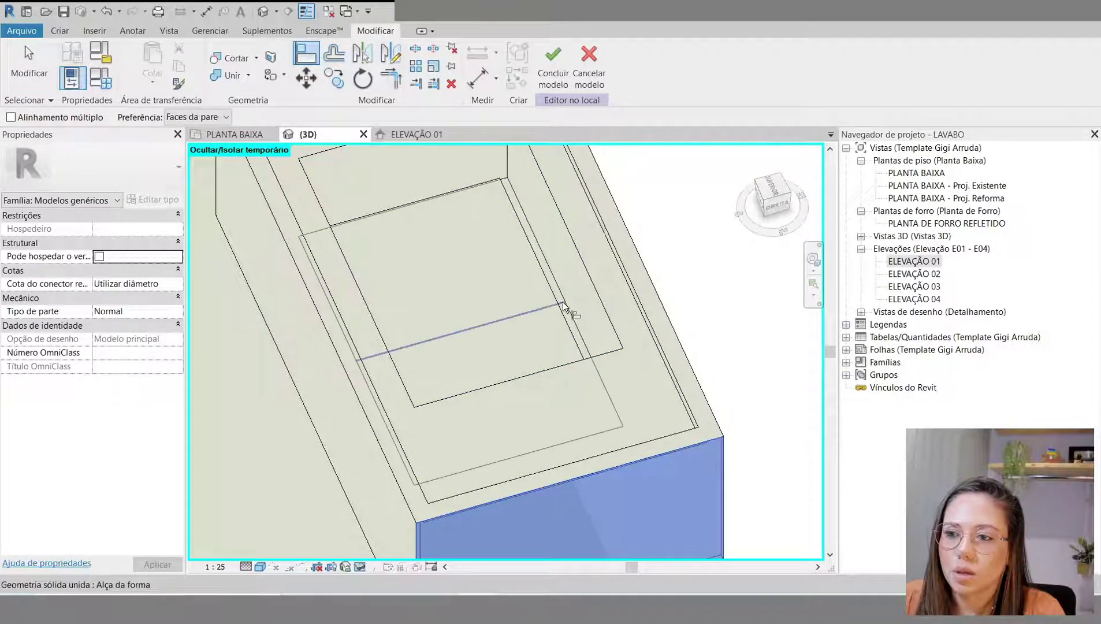
scroll(616, 422, "down", 4)
middle_click_drag(511, 465, 519, 399, "shift")
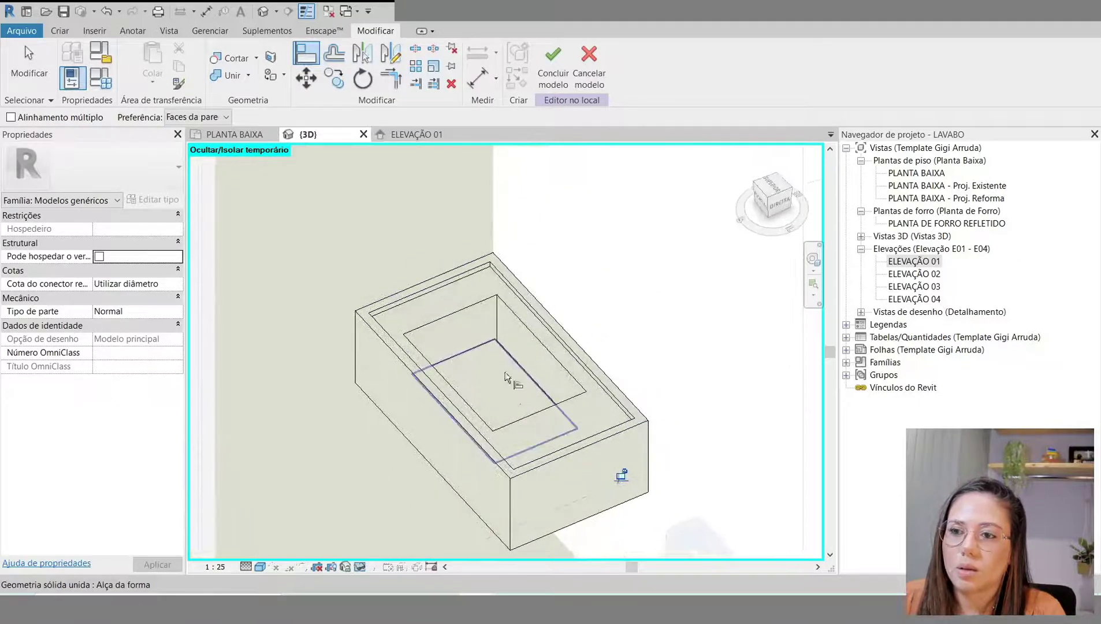
scroll(467, 275, "up", 3)
Step: Align the vertical pattern joint on the countertop's front face with the inner rim face of its short wall side
left_click(317, 470)
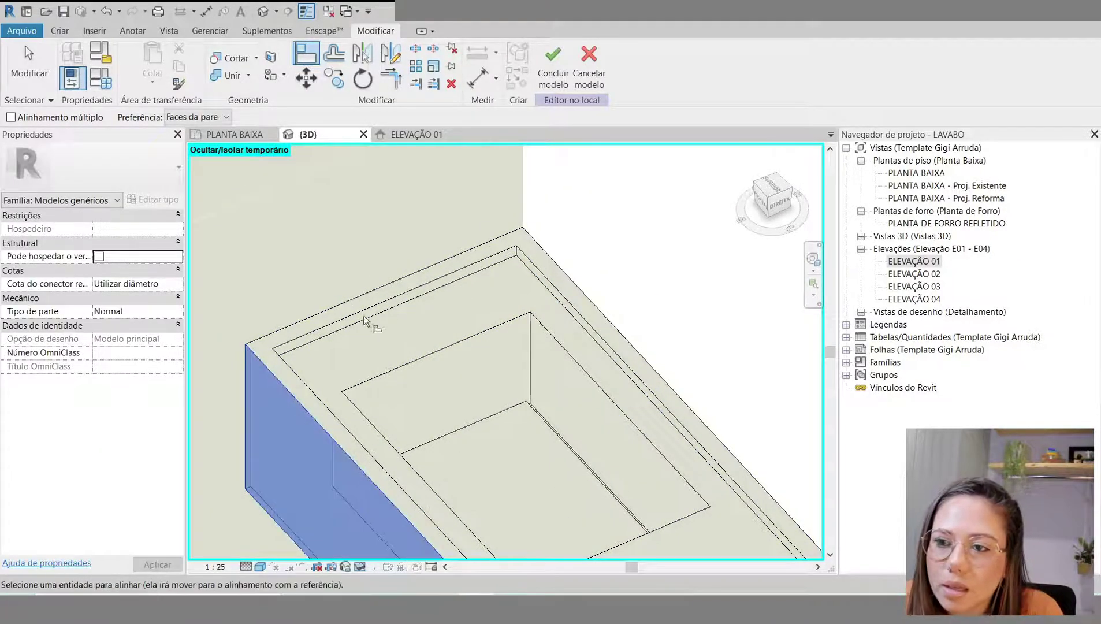
left_click(388, 300)
left_click(294, 457)
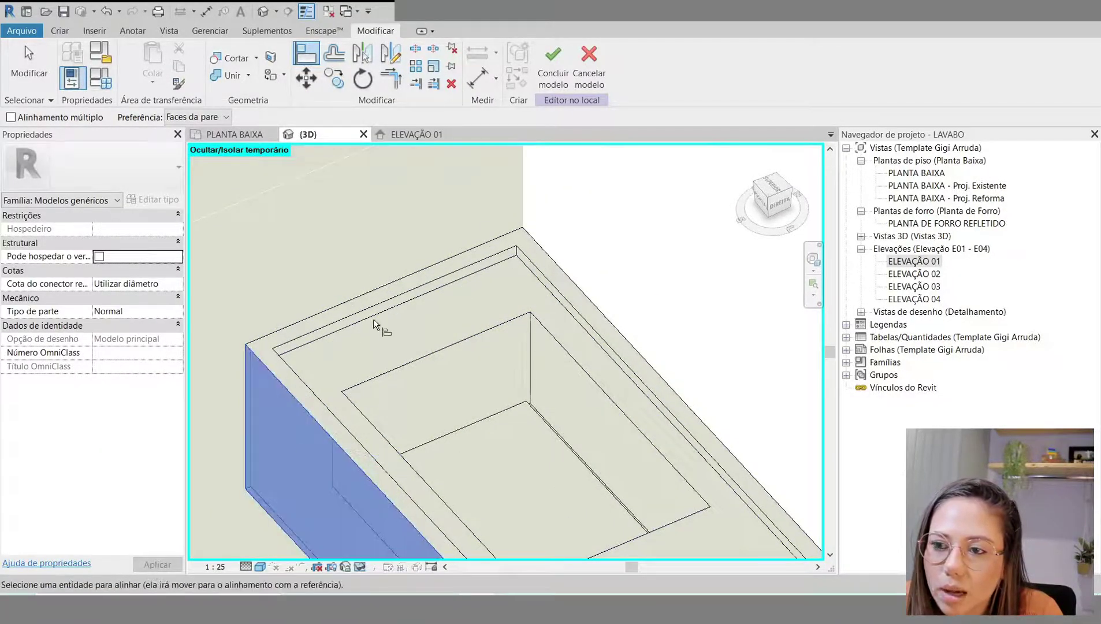
left_click(396, 304)
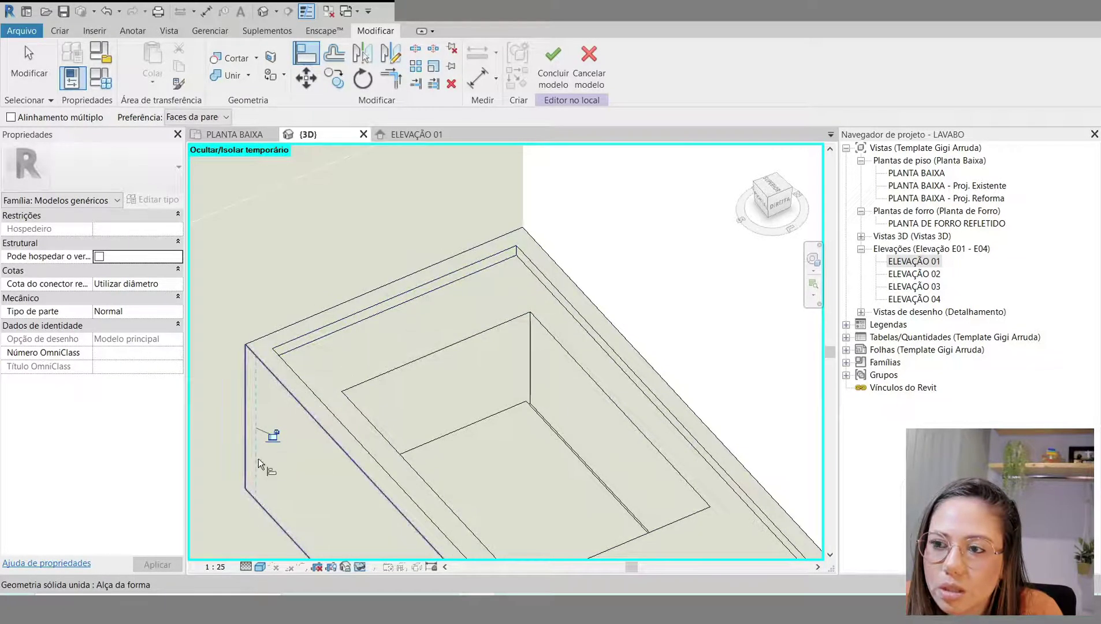
Step: Check the countertop from the front corner and finish editing the in-place model
scroll(503, 262, "down", 3)
middle_click_drag(561, 490, 662, 408, "shift")
scroll(456, 212, "up", 3)
middle_click_drag(599, 241, 595, 313, "shift")
scroll(526, 177, "down", 5)
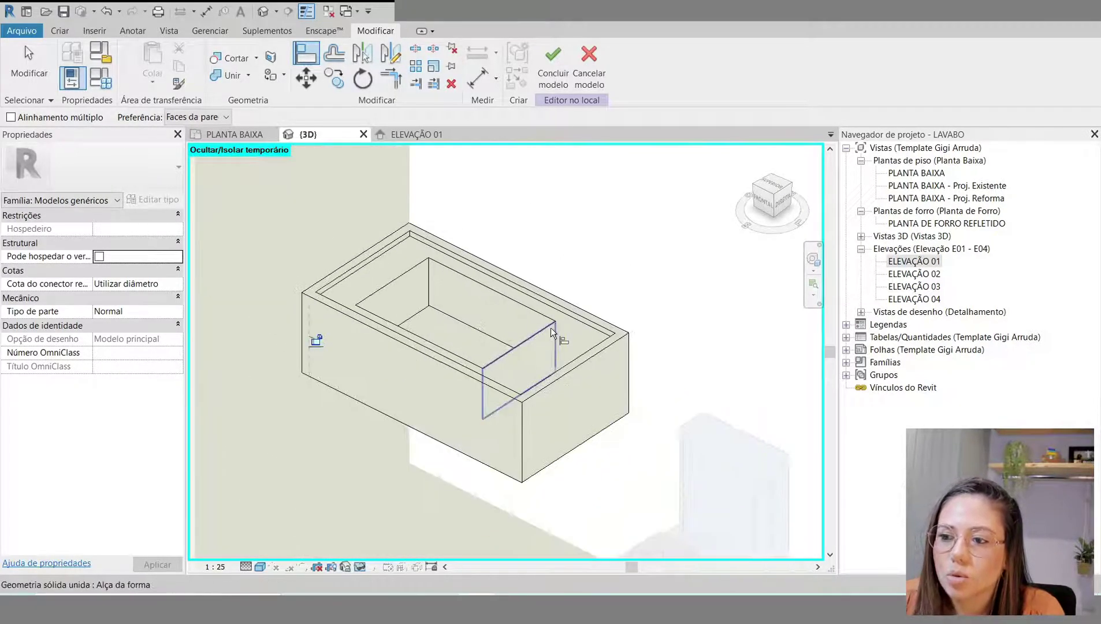
left_click(552, 64)
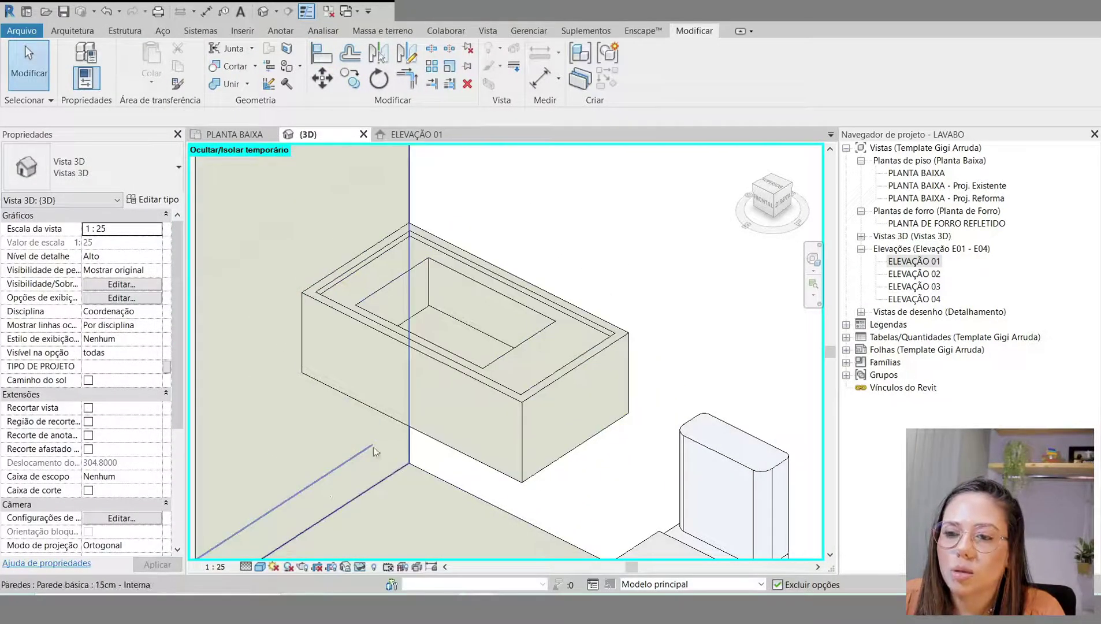
Step: Set the 3D view's visual style to Realista and examine the marble finish on the countertop, wall and floor
scroll(367, 465, "down", 3)
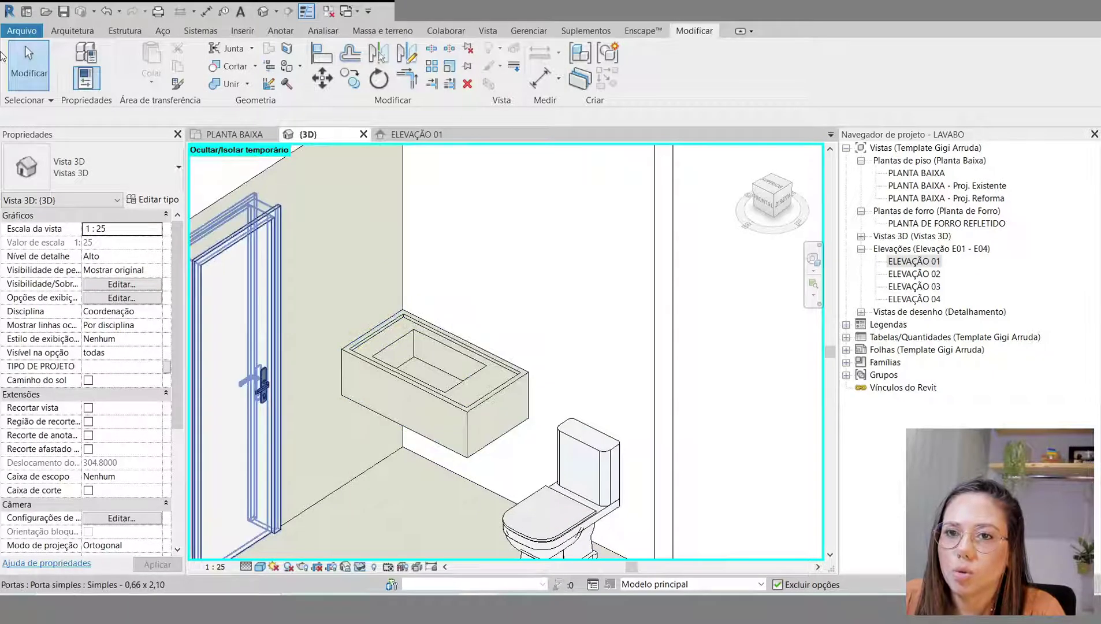
scroll(361, 499, "up", 2)
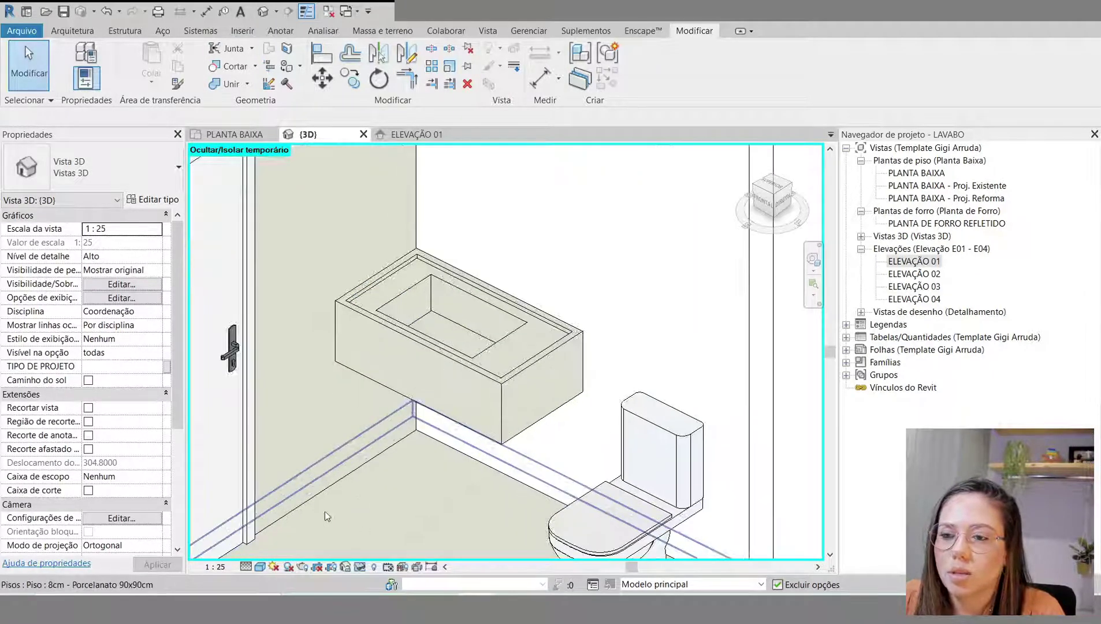
left_click(260, 568)
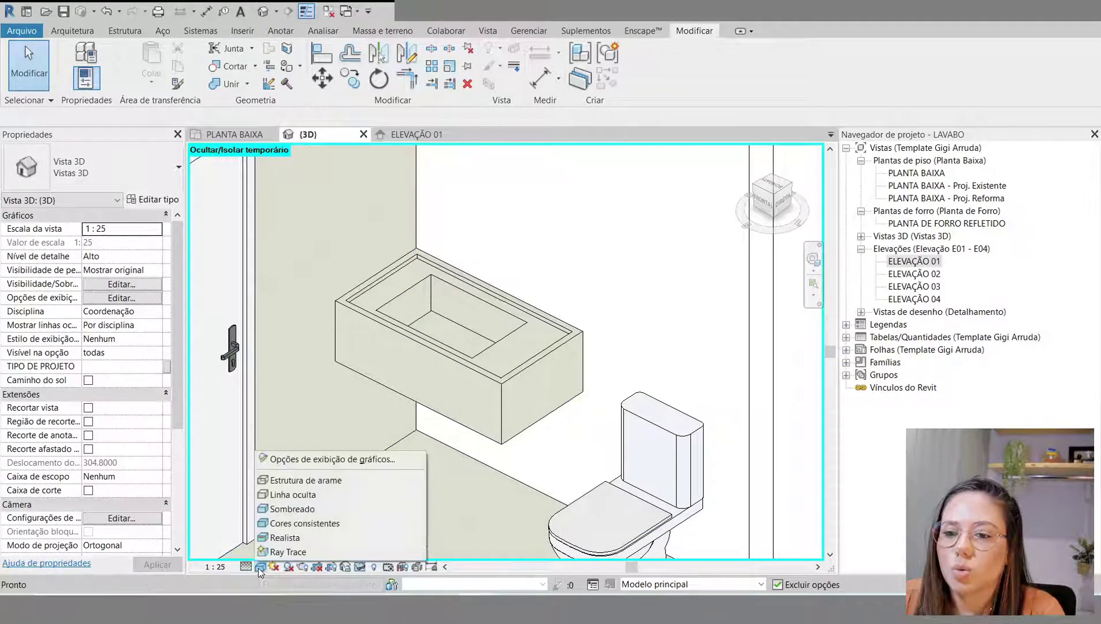
left_click(296, 539)
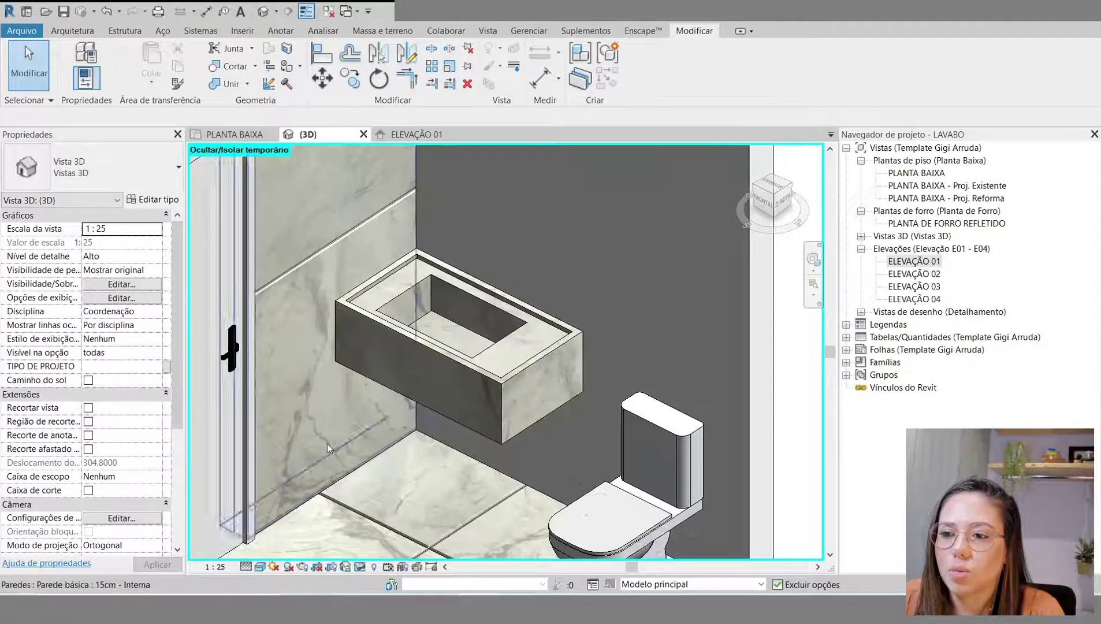
scroll(382, 404, "up", 3)
middle_click_drag(717, 458, 452, 413, "shift")
scroll(452, 413, "down", 5)
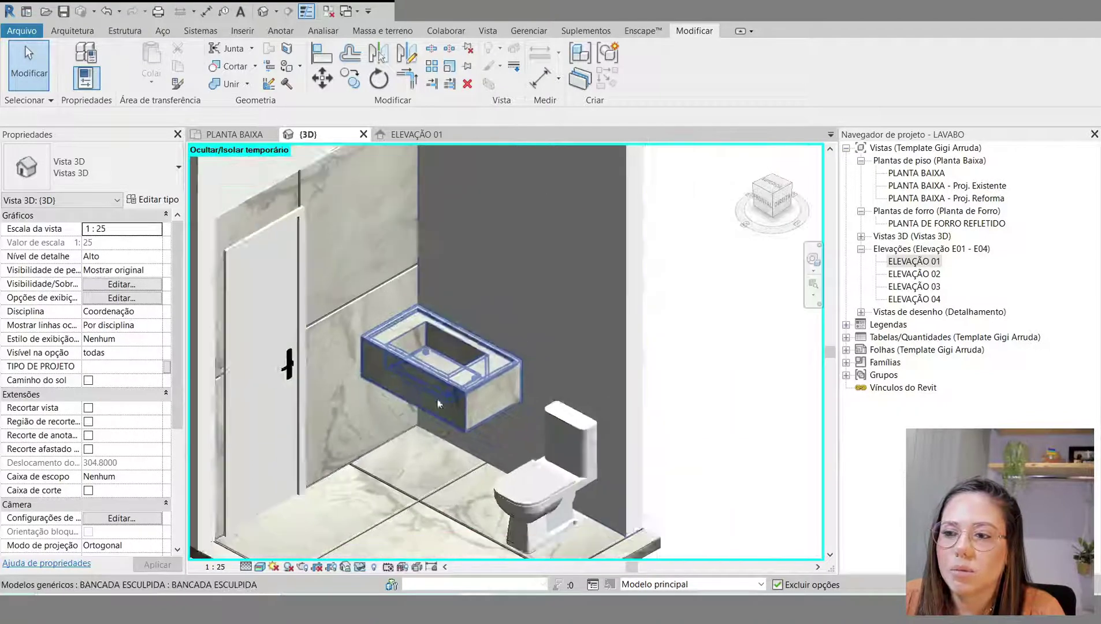
middle_click_drag(649, 424, 800, 347, "shift")
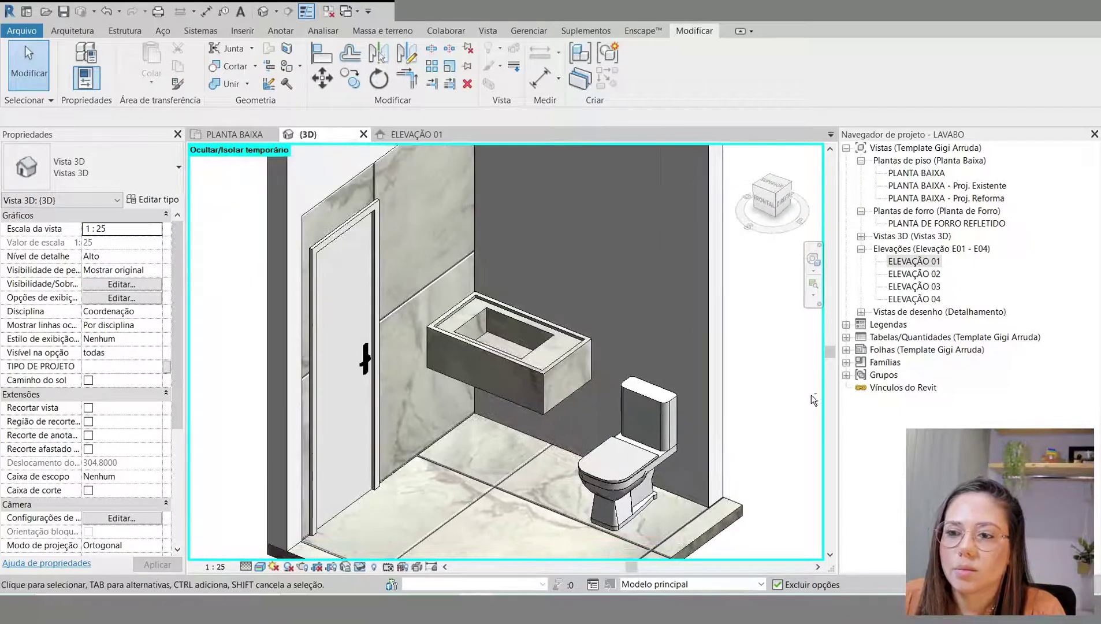
scroll(754, 445, "down", 3)
middle_click_drag(754, 445, 726, 439, "shift")
scroll(467, 445, "up", 3)
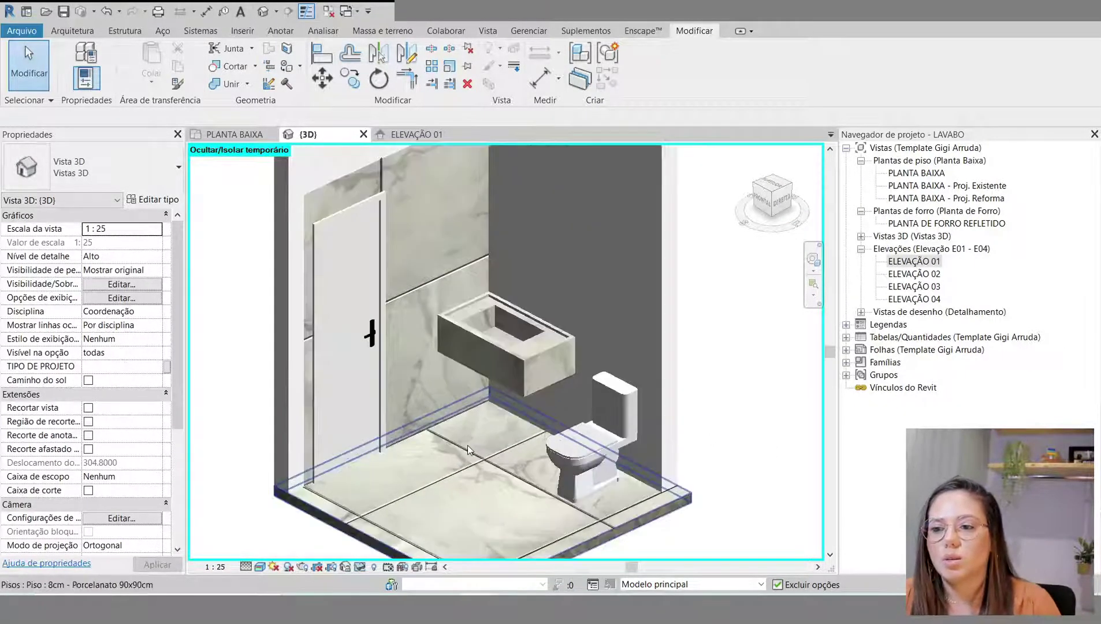
scroll(469, 450, "down", 3)
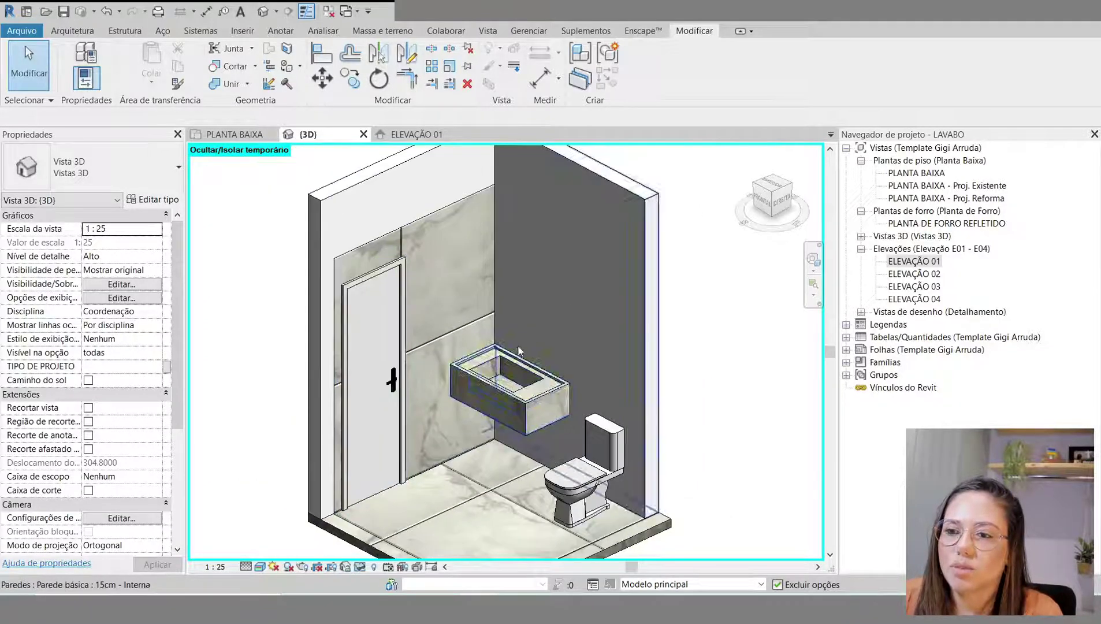
Step: Set the visual style to Cores consistentes and align a floor tile joint with the countertop's end face
left_click(260, 567)
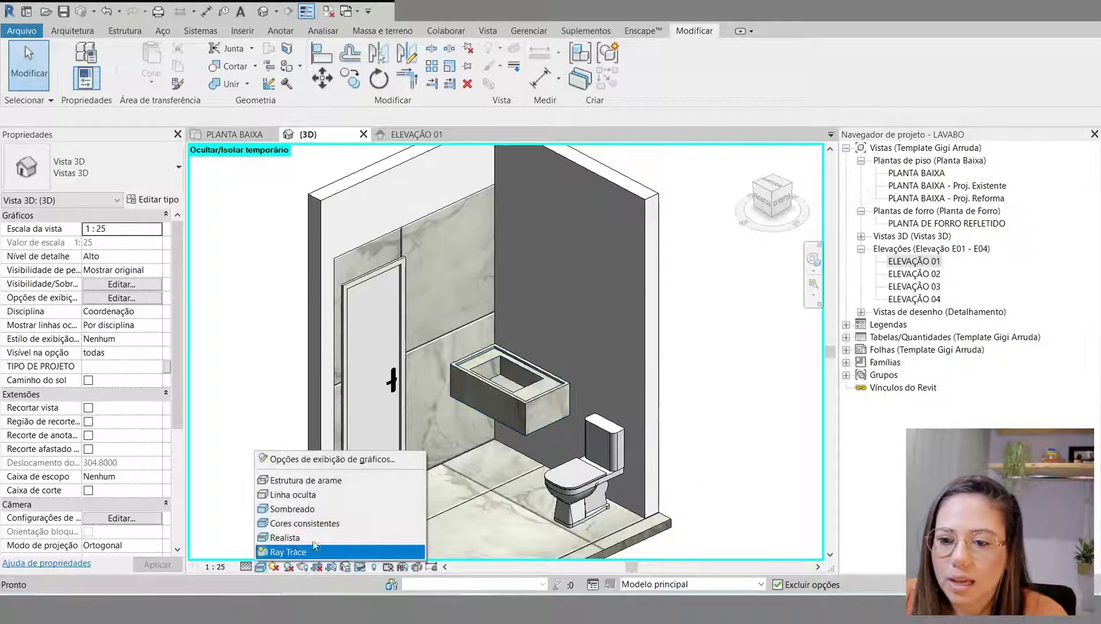
left_click(327, 524)
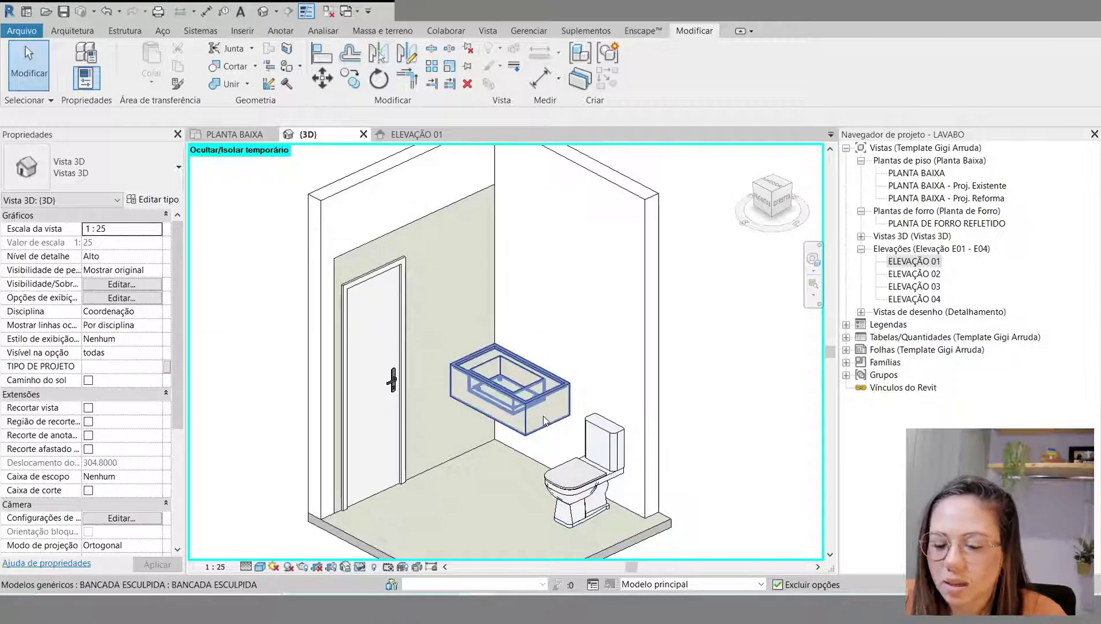
key("a")
key("l")
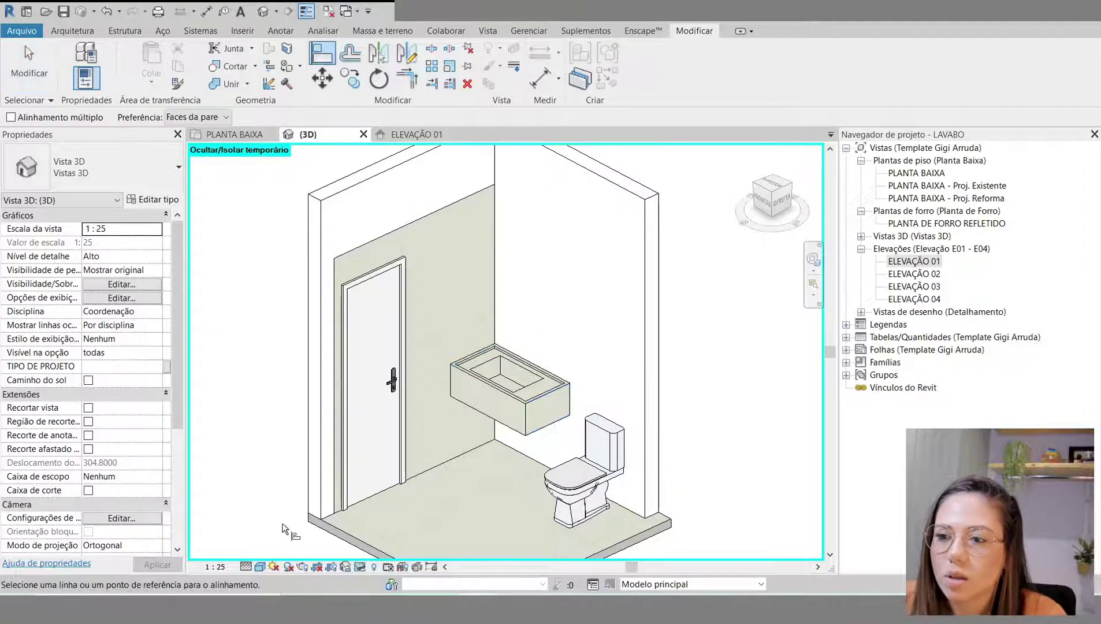
scroll(416, 422, "up", 1)
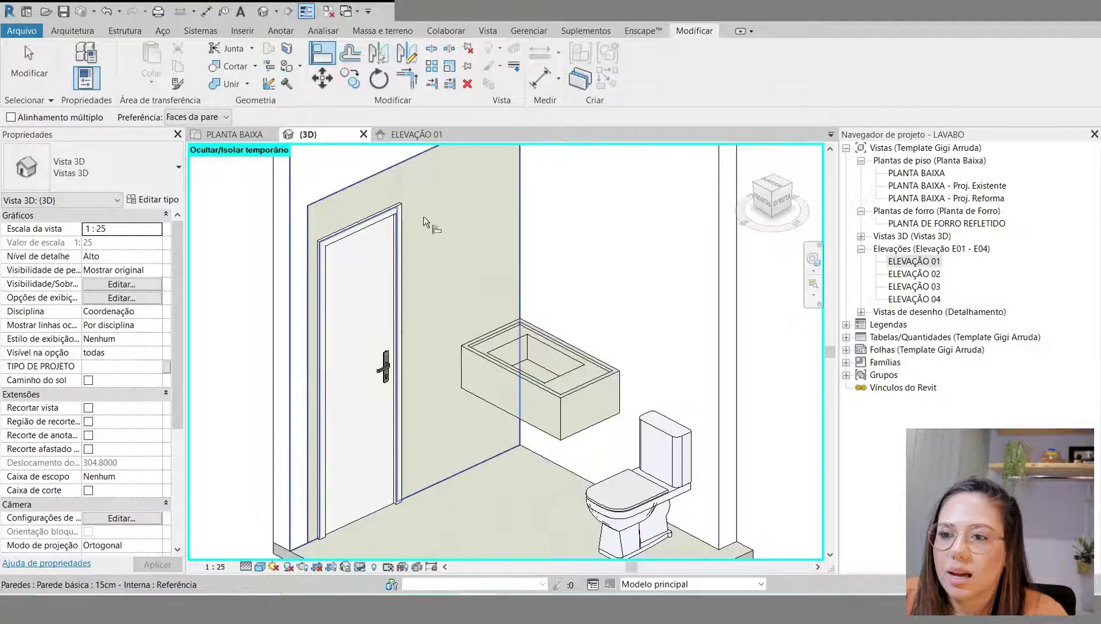
left_click(556, 502)
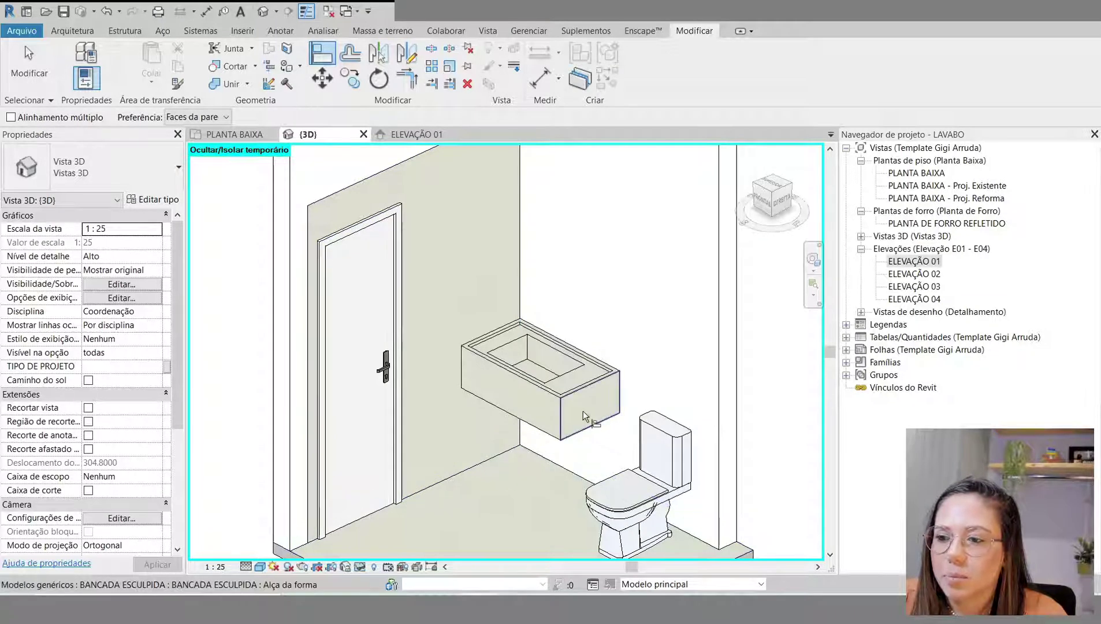
left_click(583, 411)
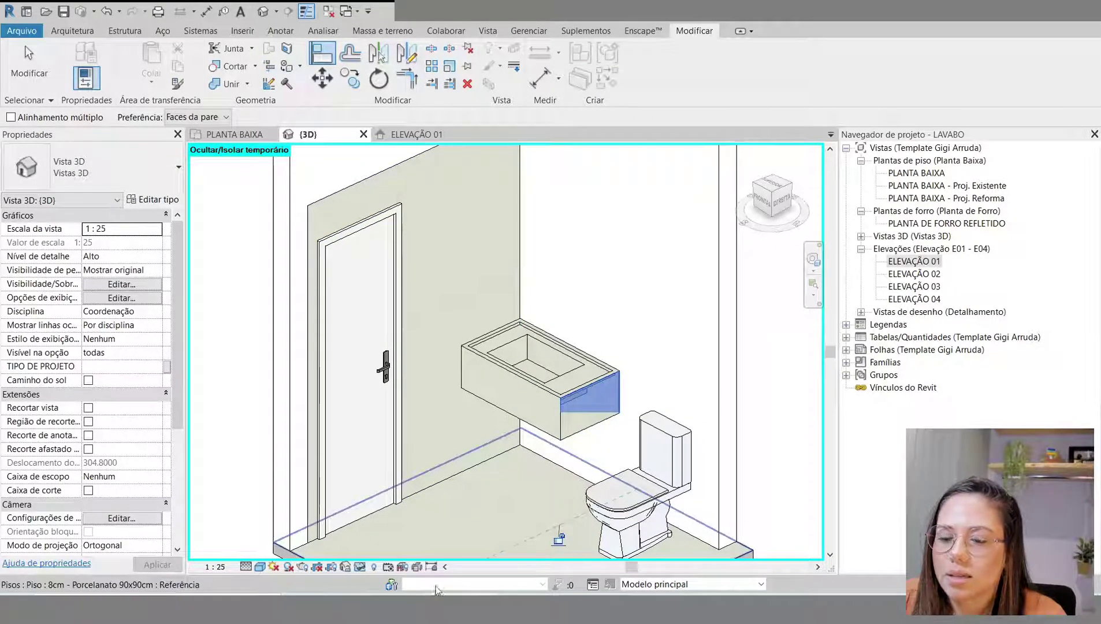
Step: Try aligning the crosswise floor tile joint with the countertop's front face, and align it with the wall behind the toilet instead
left_click(497, 390)
left_click(472, 488)
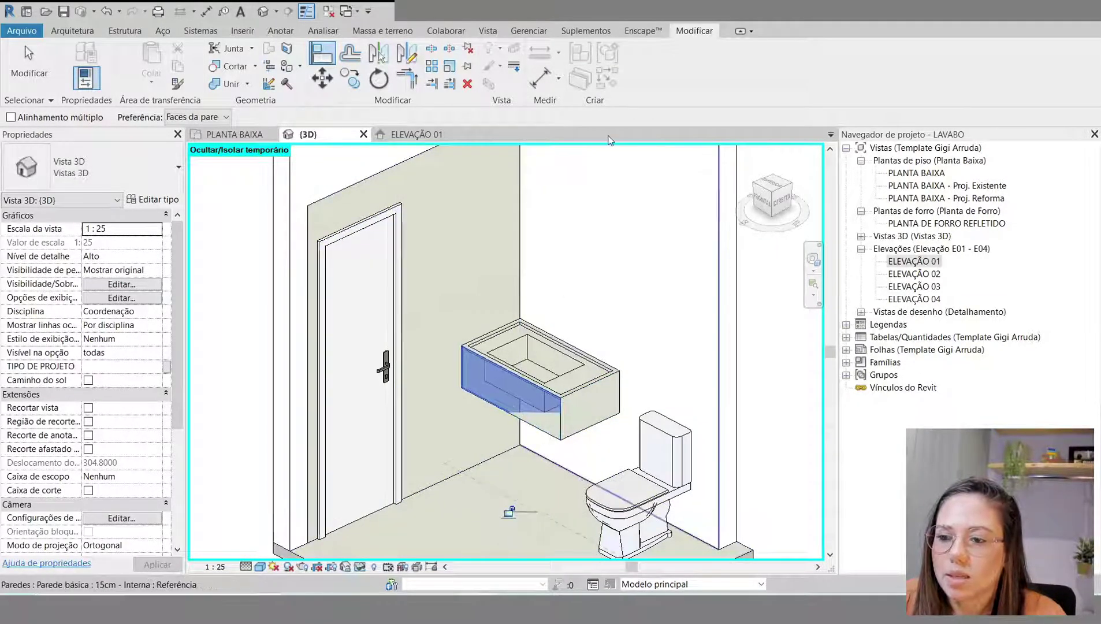
scroll(531, 168, "down", 2)
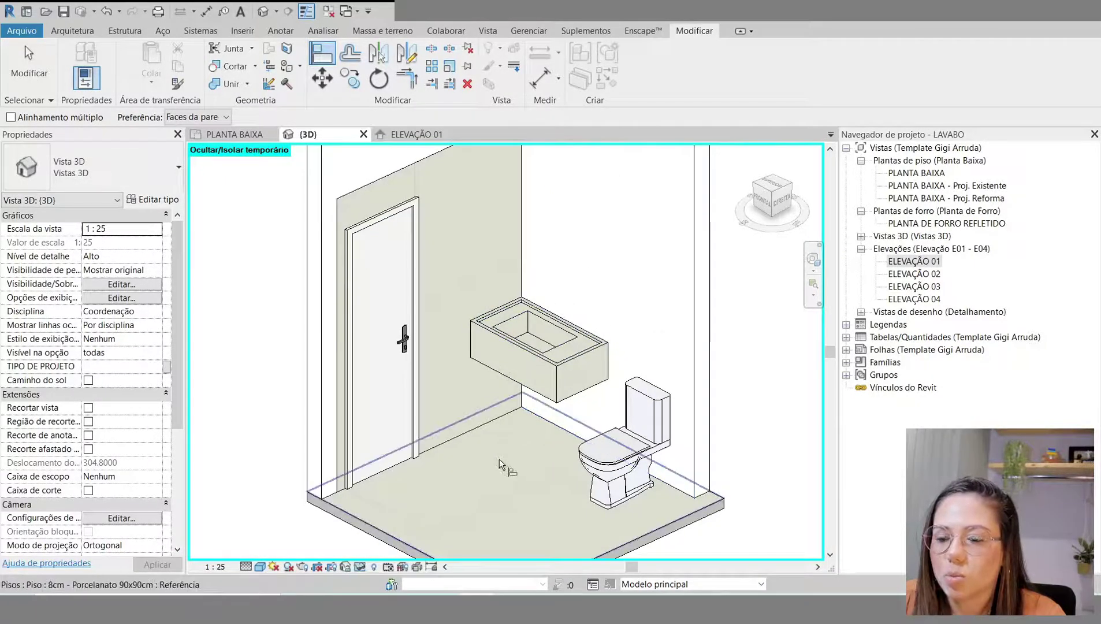
left_click(621, 366)
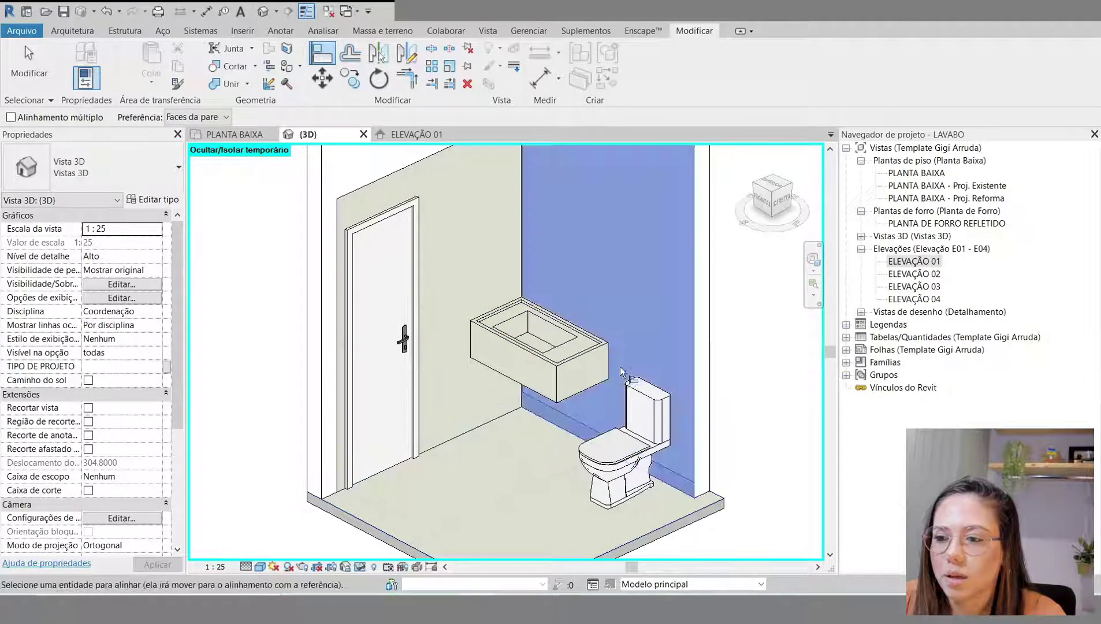
left_click(512, 459)
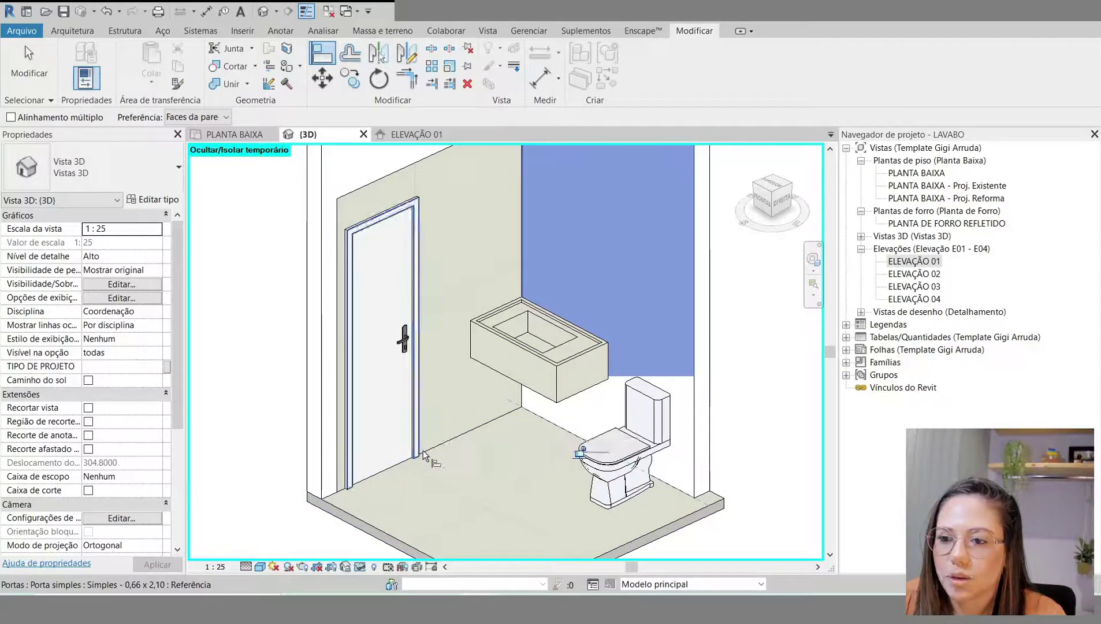
Step: Align the vertical tile joint of the clad wall with the edge of the door frame and end the Align command
left_click(415, 178)
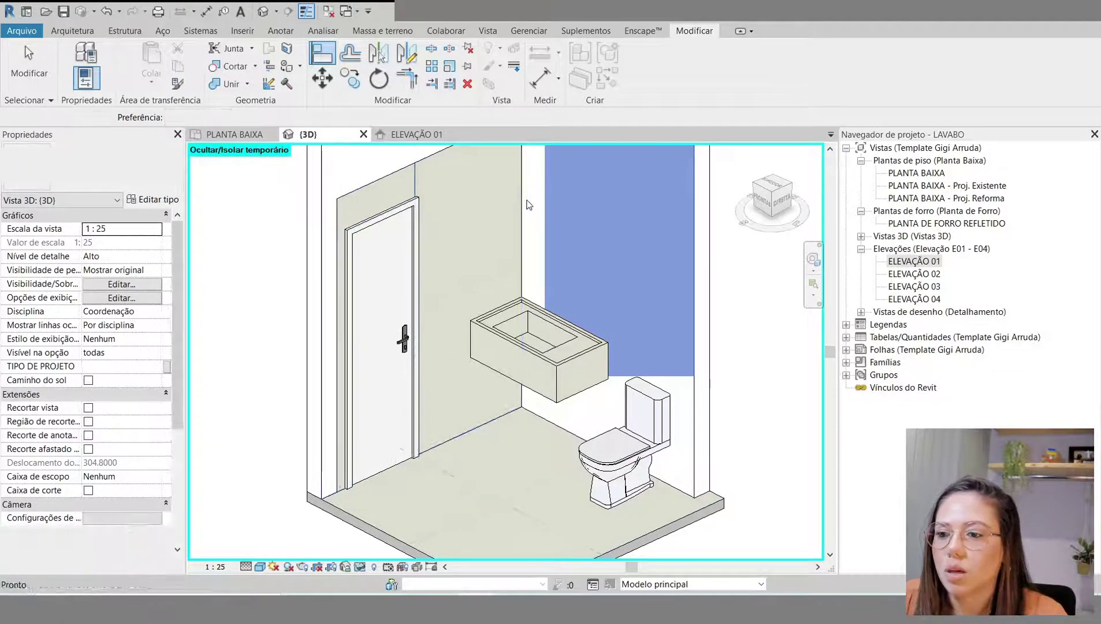
key("Escape")
scroll(560, 497, "down", 3)
scroll(712, 423, "up", 1)
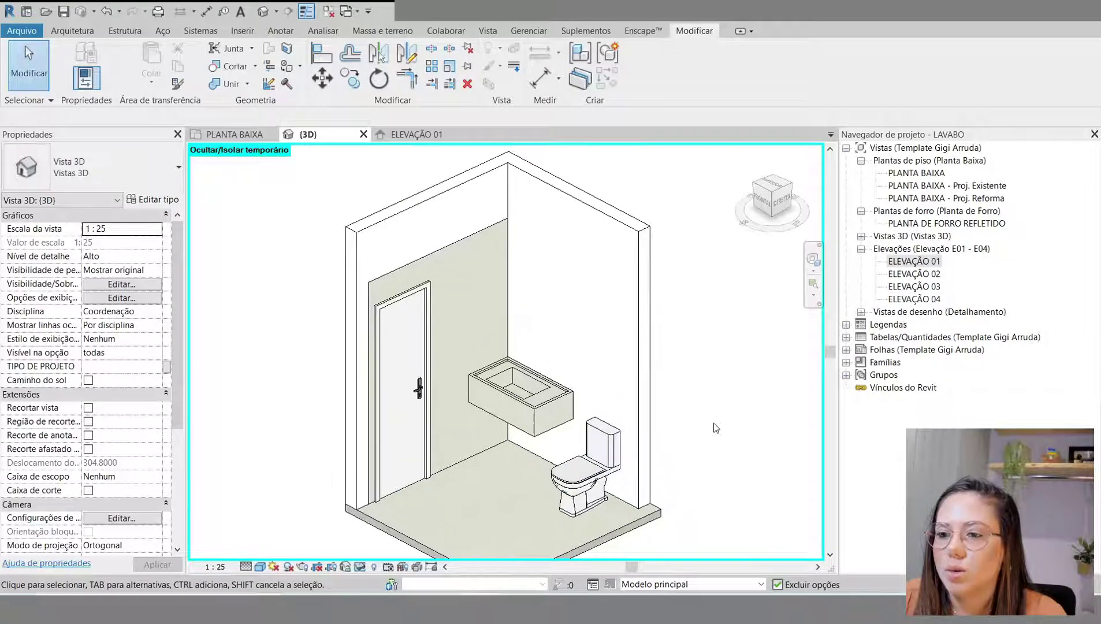
Step: Set the 3D view's visual style to Realista and examine the intersection of the floor tile joints up close
left_click(267, 567)
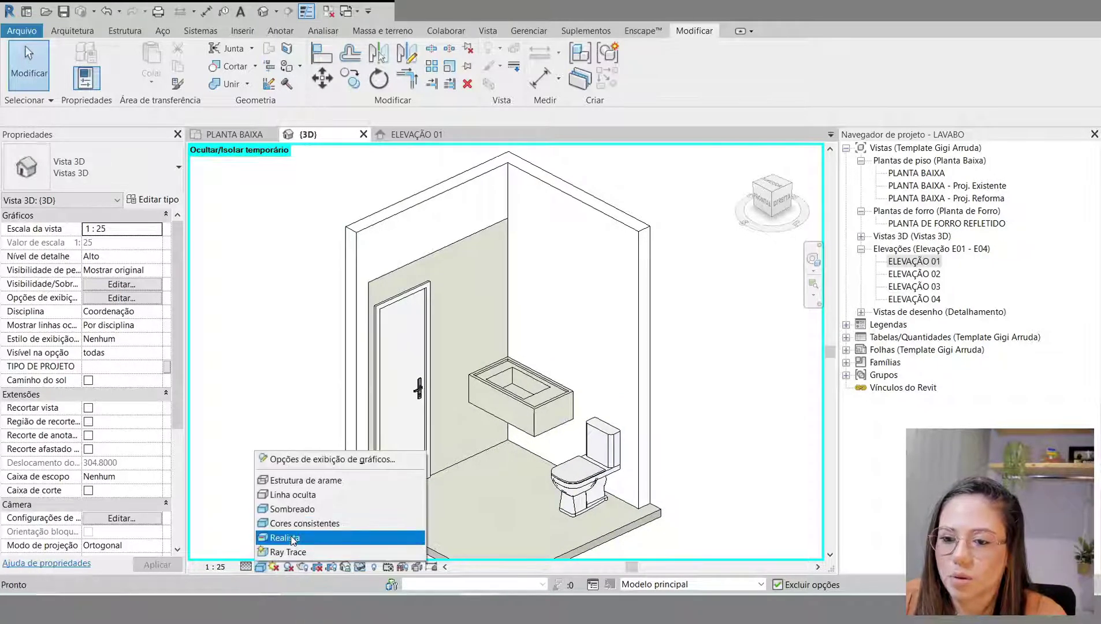
left_click(300, 542)
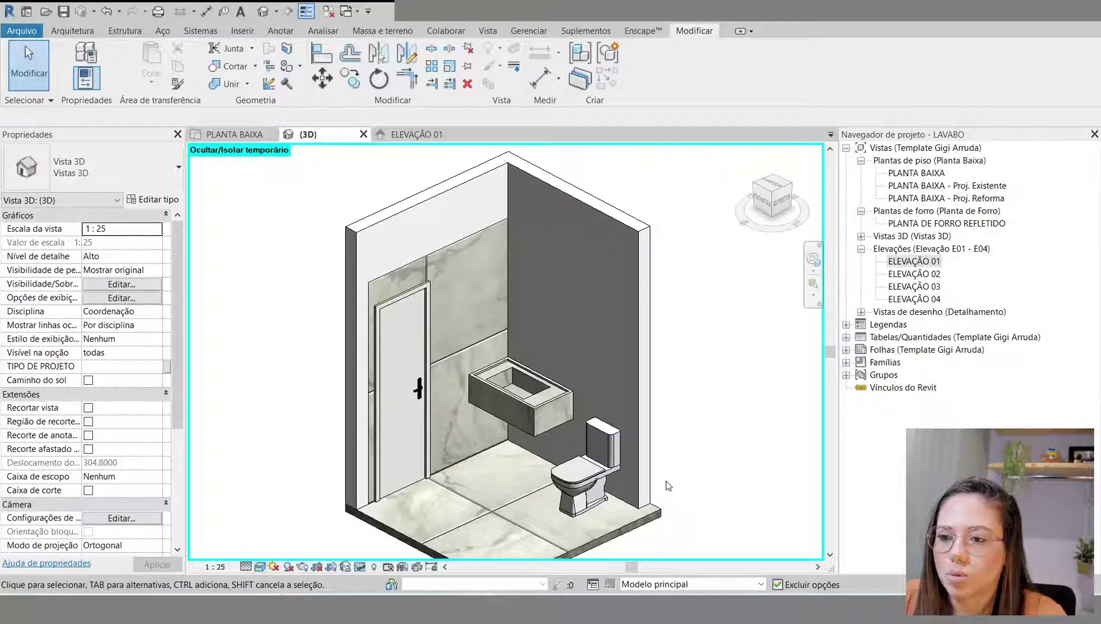
mouse_move(656, 473)
middle_mouse_down("shift")
mouse_move(657, 463)
mouse_move(698, 470)
mouse_move(667, 467)
middle_mouse_up("shift")
scroll(667, 467, "up", 10)
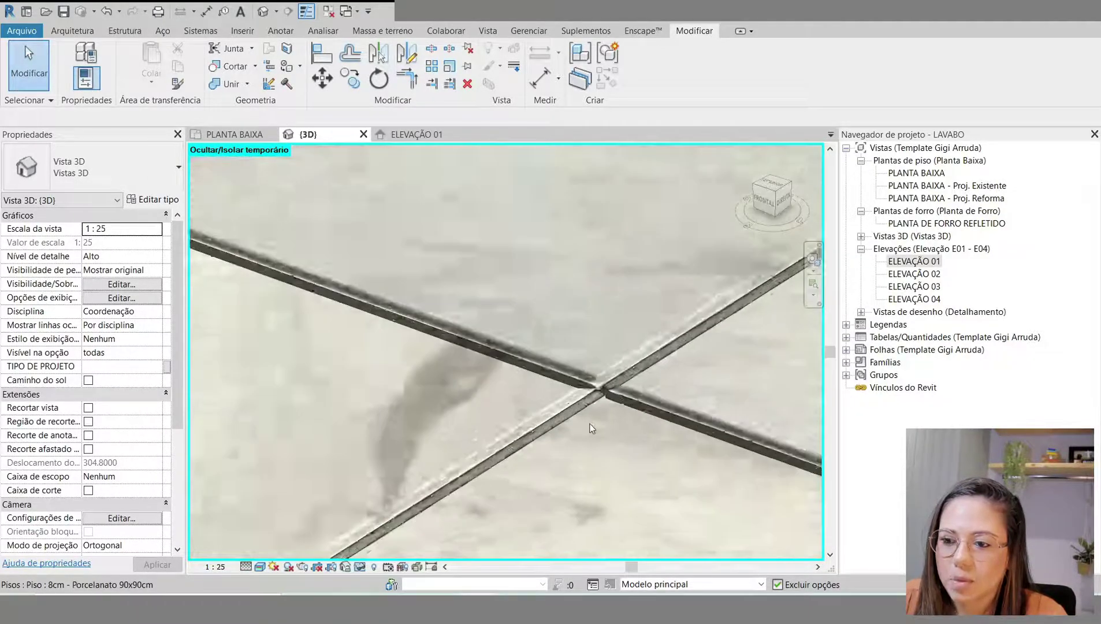
middle_click_drag(635, 430, 543, 497, "shift")
scroll(543, 492, "up", 4)
scroll(453, 473, "down", 6)
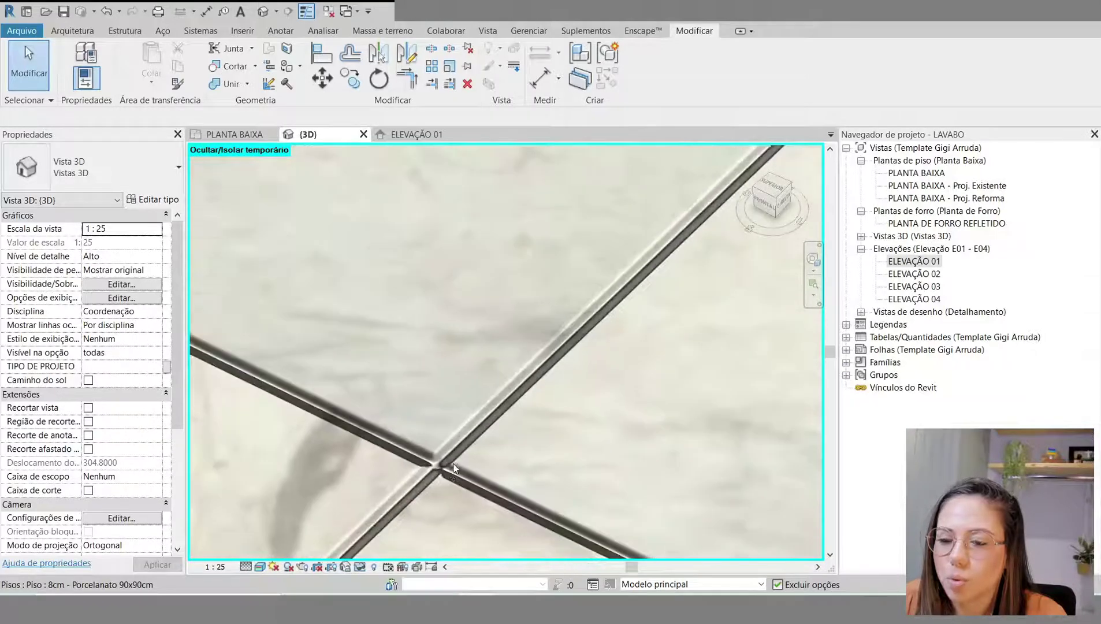
Step: Show the whole washroom in the 3D view and change its visual style to Cores consistentes
scroll(453, 460, "down", 6)
middle_click_drag(452, 460, 712, 397, "shift")
scroll(636, 445, "down", 5)
middle_click_drag(605, 382, 686, 359)
scroll(644, 444, "up", 2)
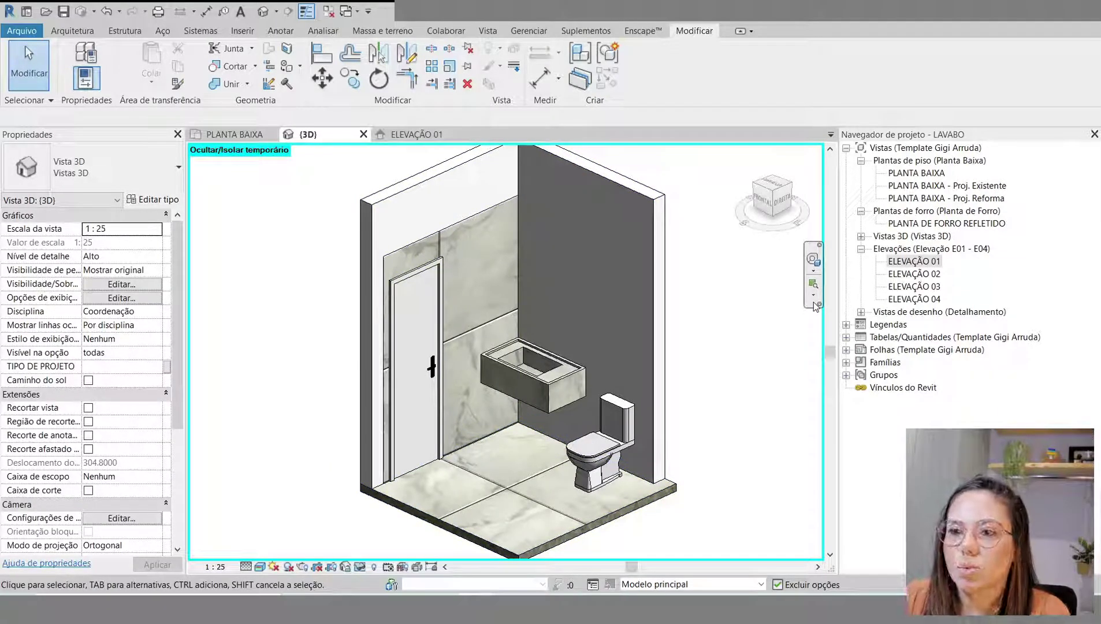
left_click(259, 567)
left_click(323, 523)
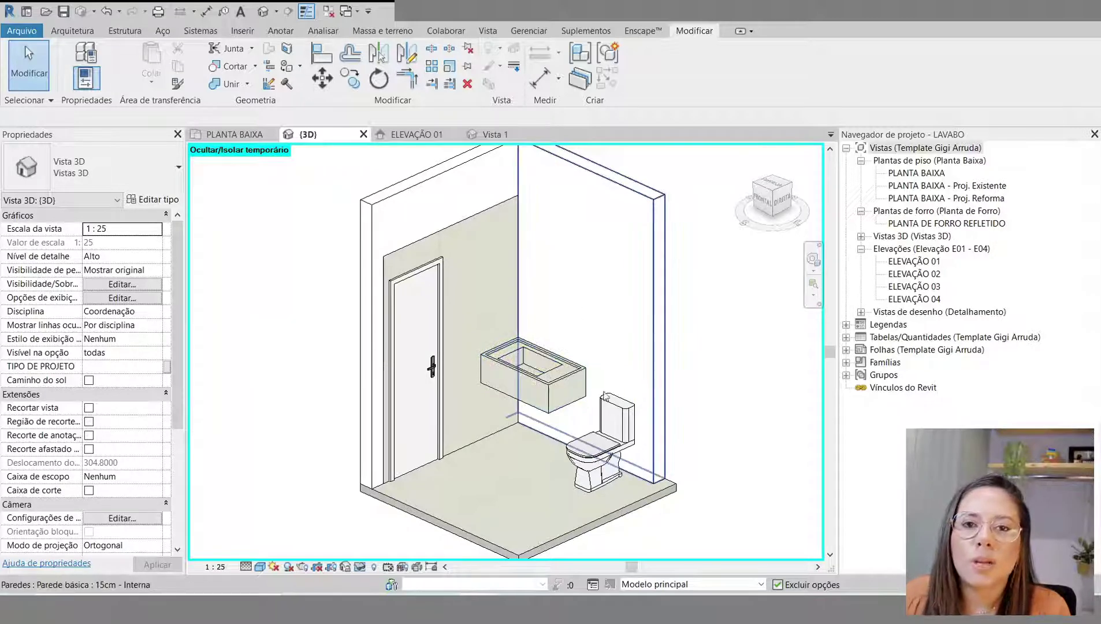
Step: Load the BANCADA ESCULPIDA 02 countertop family into the LAVABO project, close the family and cancel placement in the 3D view
mouse_move(733, 398)
middle_mouse_down()
mouse_move(684, 386)
mouse_move(719, 401)
middle_mouse_up()
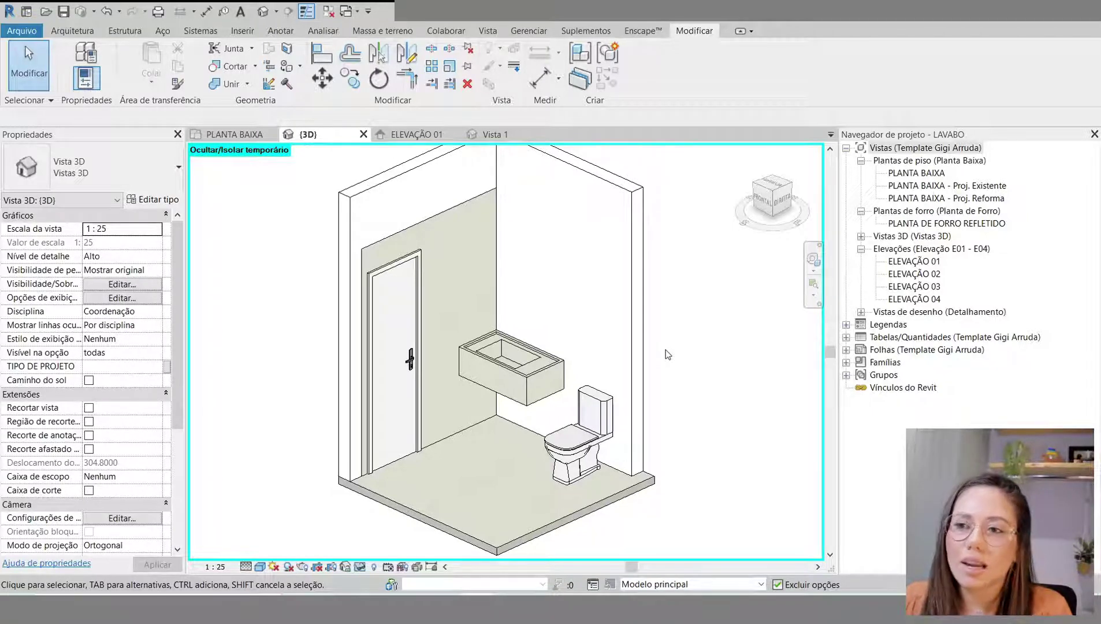
left_click(499, 138)
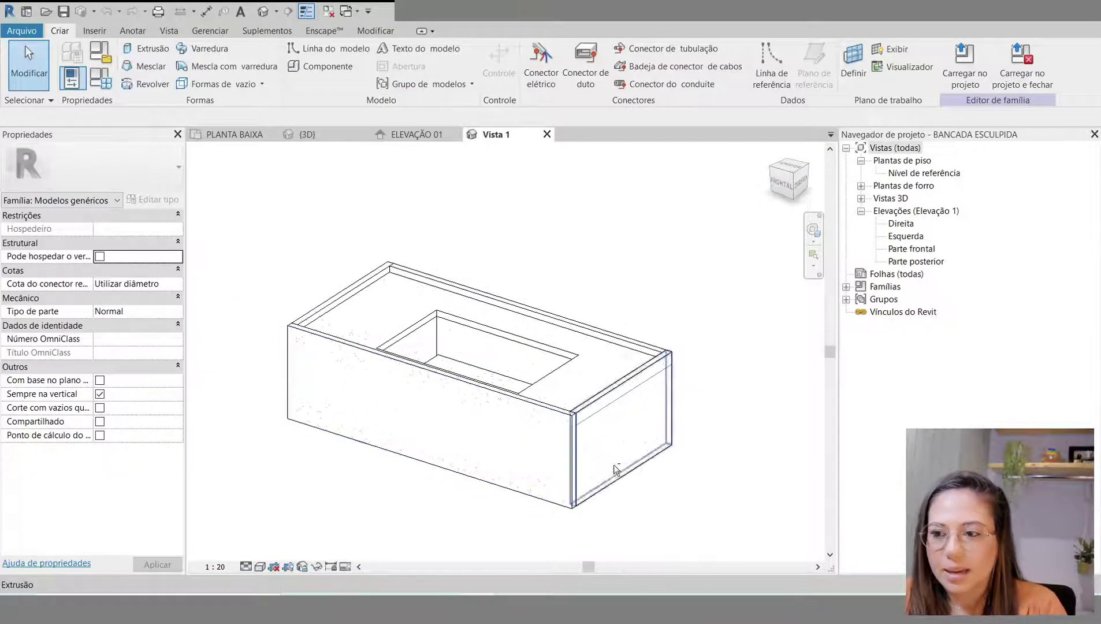
middle_click_drag(678, 505, 671, 532, "shift")
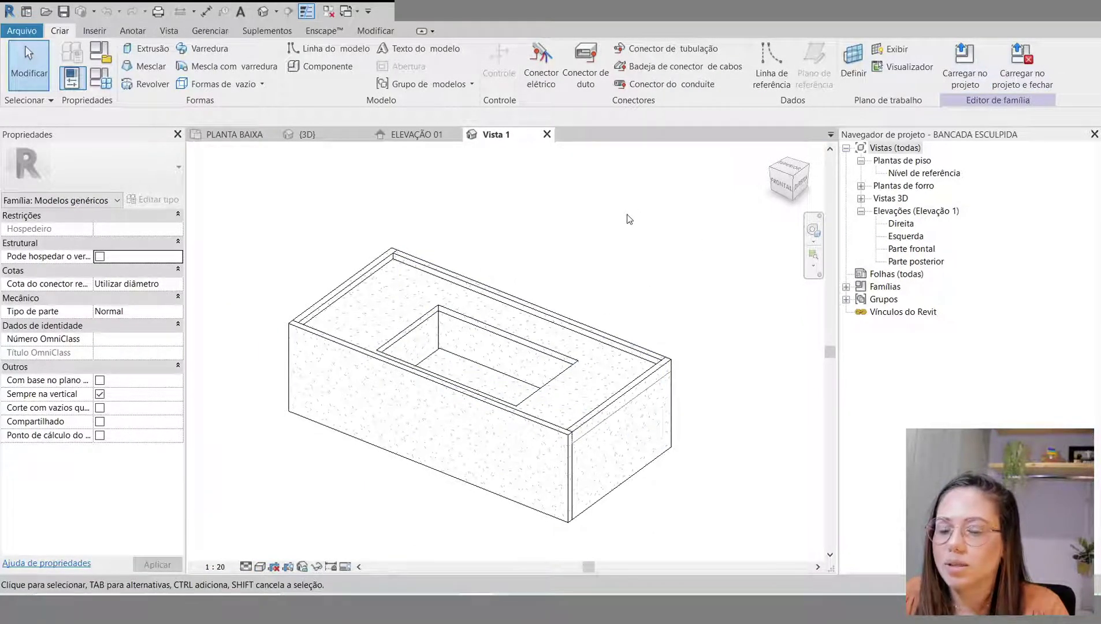
middle_click_drag(622, 300, 620, 283)
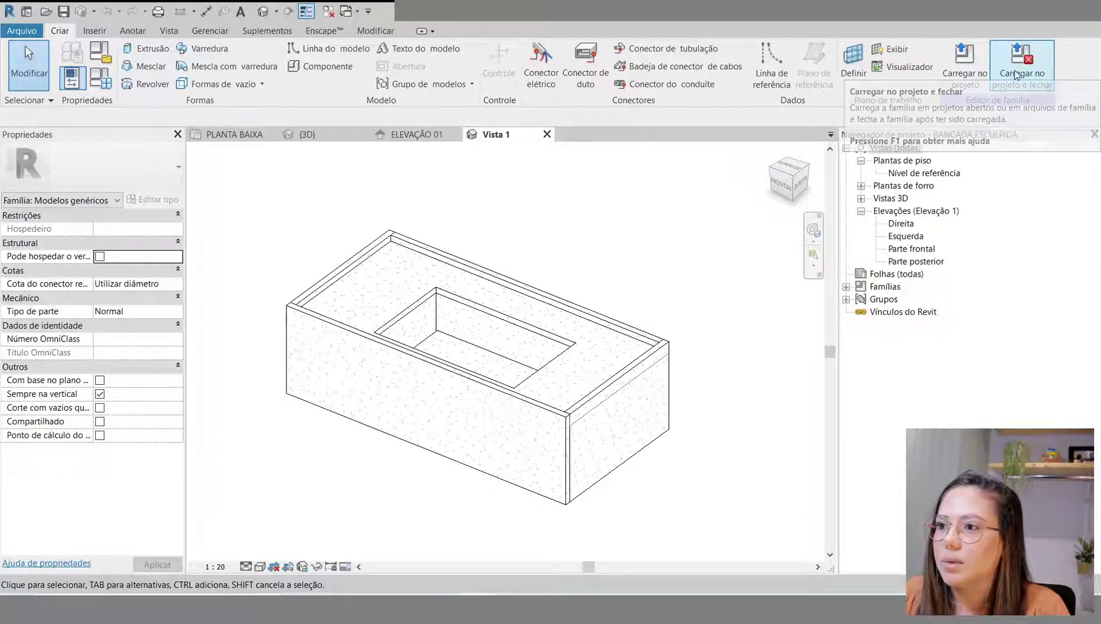
left_click(1021, 65)
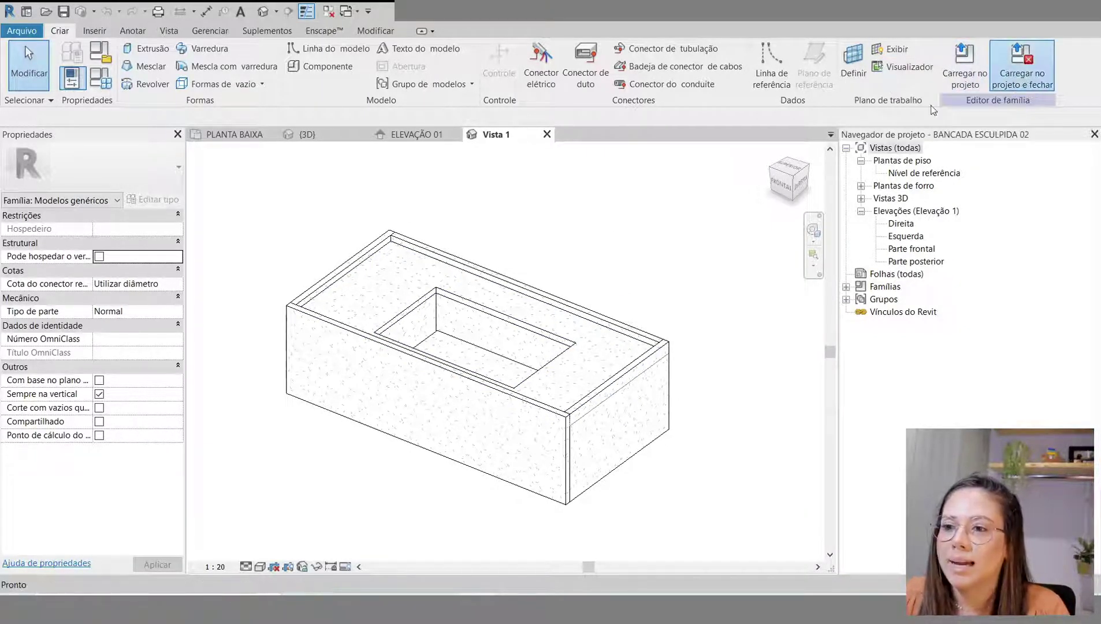
scroll(532, 509, "down", 4)
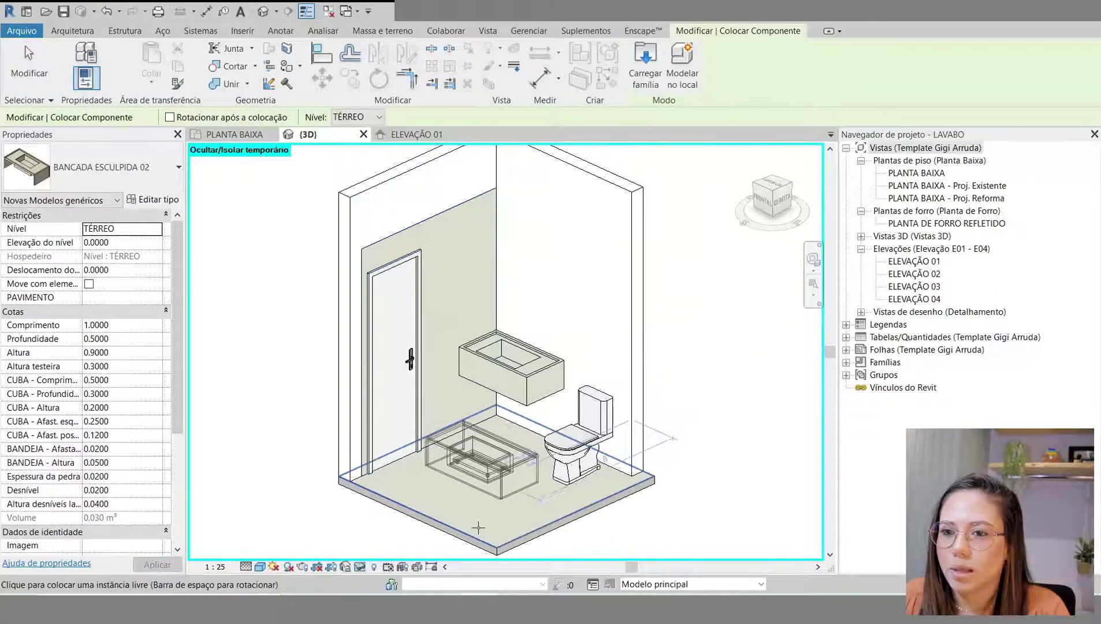
key("Escape")
scroll(531, 508, "up", 3)
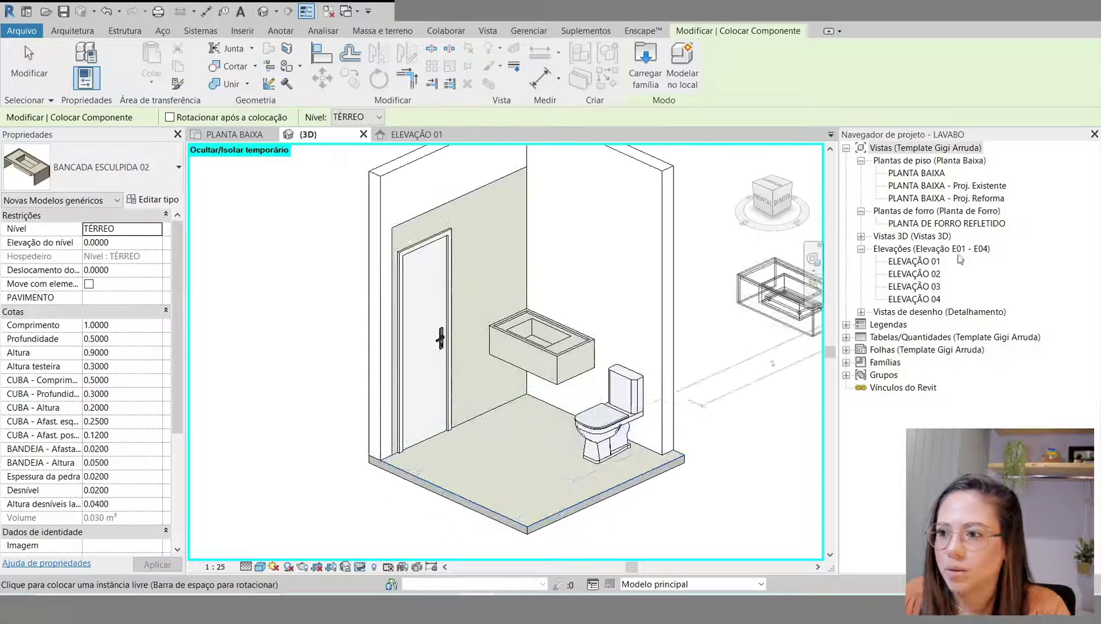
Step: Open the PLANTA BAIXA floor plan showing the whole washroom
left_click(913, 173)
double_click(913, 173)
scroll(238, 409, "down", 5)
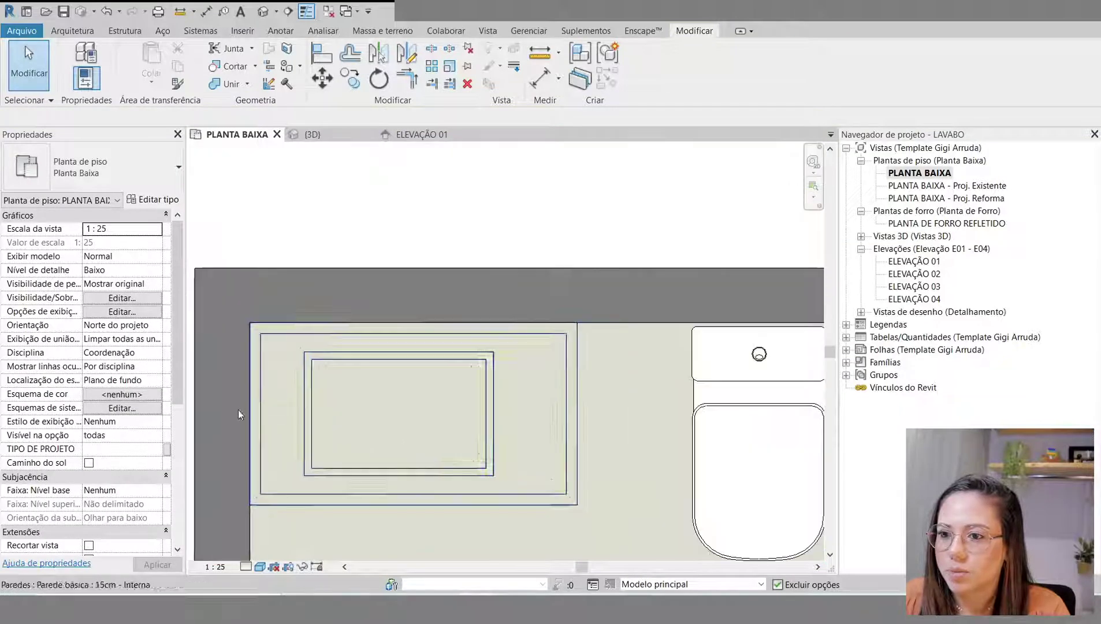
scroll(486, 344, "up", 4)
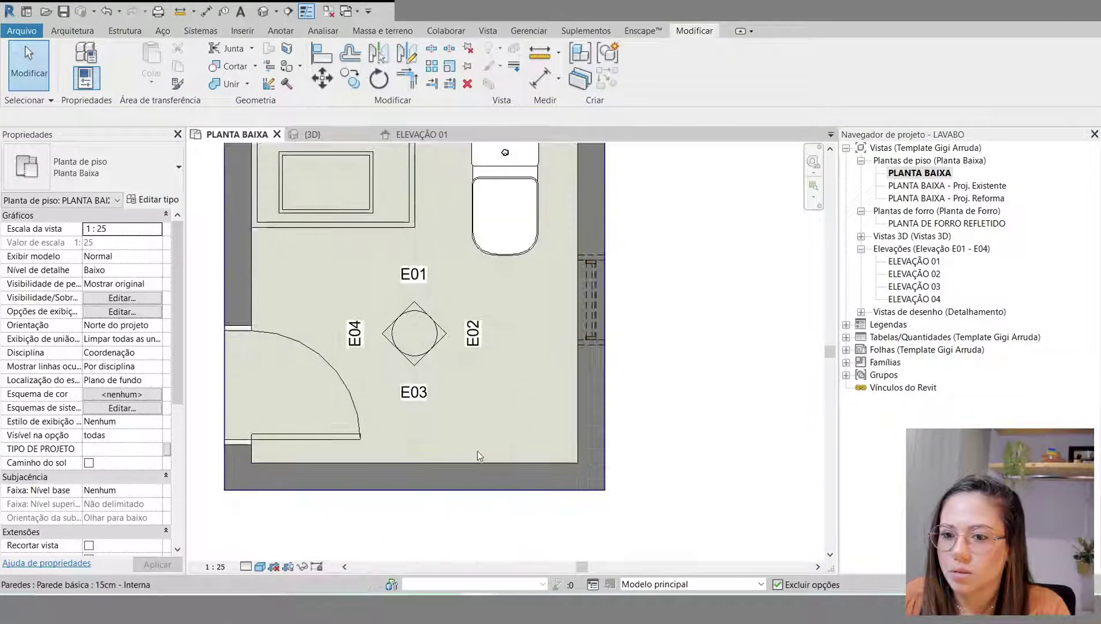
middle_click_drag(485, 453, 551, 474)
scroll(551, 474, "down", 2)
Step: Place a BANCADA ESCULPIDA 02 component, rotated parallel to the door wall, outside the washroom and end the placement
left_click(72, 31)
left_click(153, 66)
key("space")
key("space")
key("space")
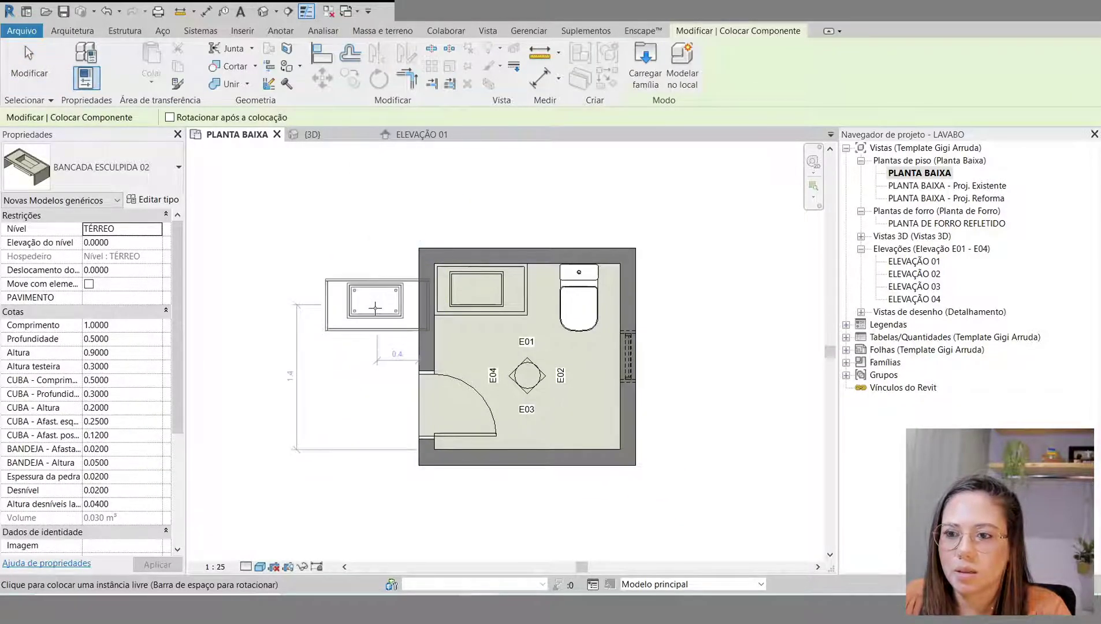
scroll(373, 303, "up", 2)
scroll(374, 303, "up", 1)
left_click(372, 300)
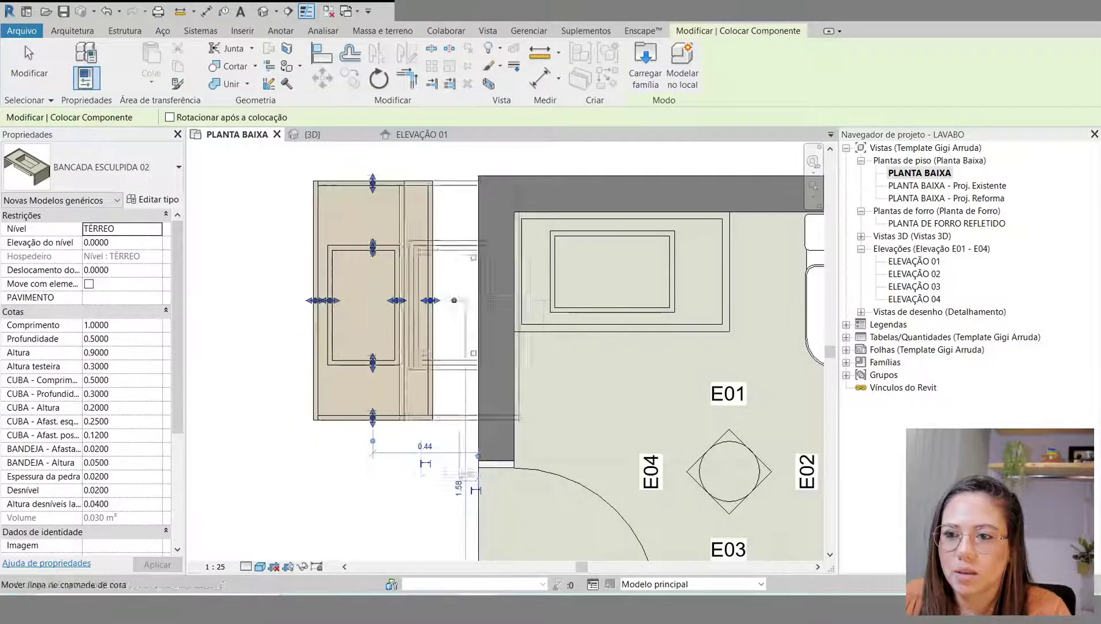
key("Escape")
key("Escape")
Step: Move the new countertop so its back edge meets the outer face of the door wall
left_click(417, 302)
key("m")
key("v")
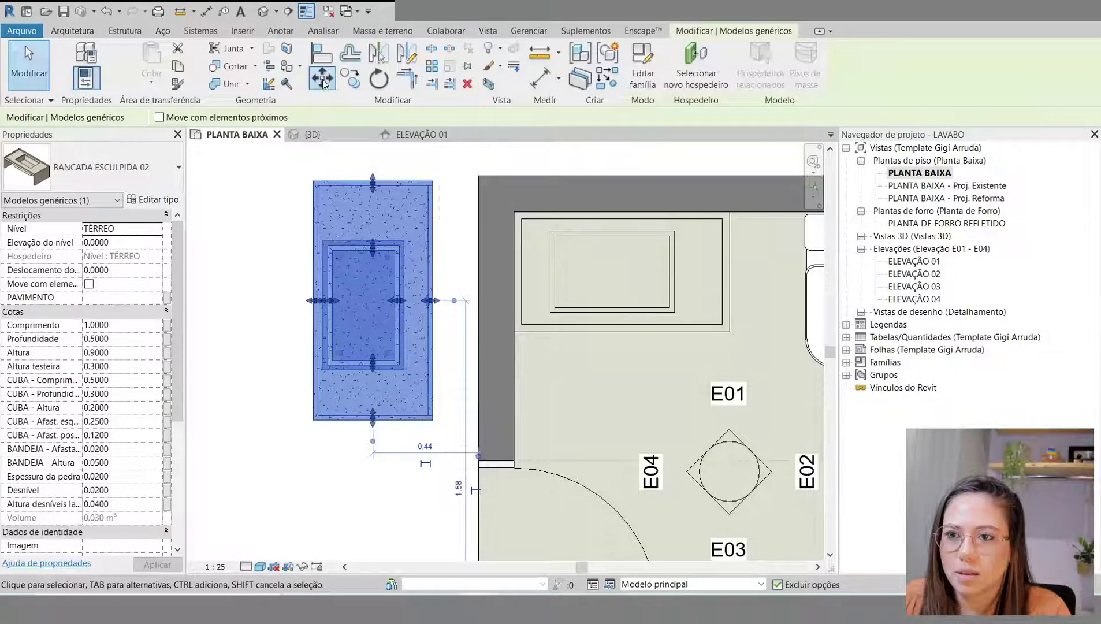
left_click(434, 258)
left_click(480, 258)
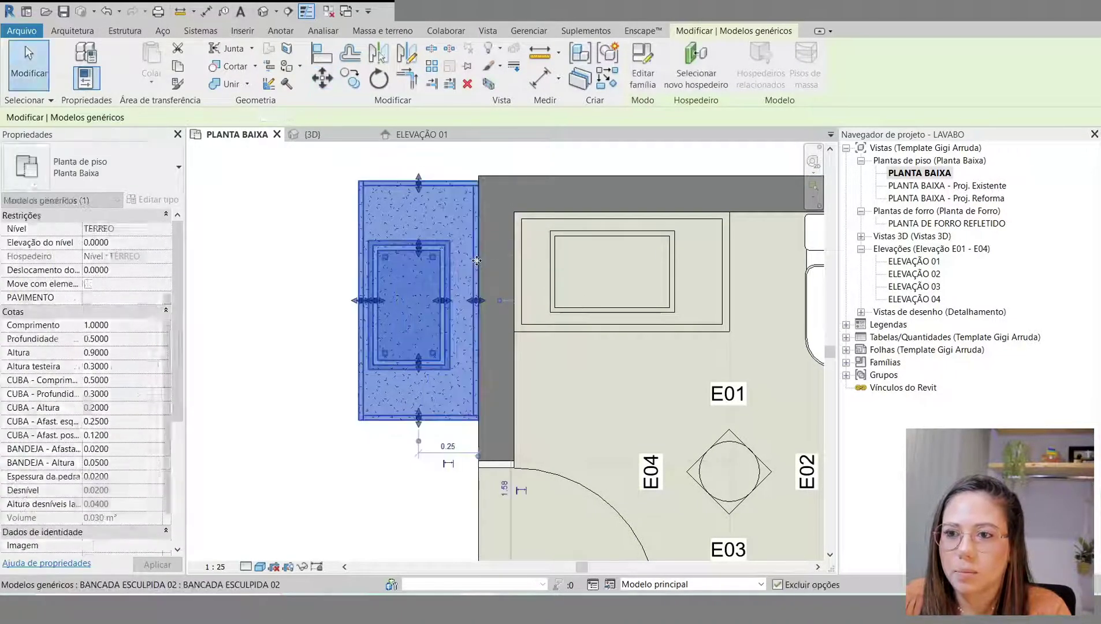
left_click(343, 402)
Step: Return to the {3D} view and bring the new countertop outside the door wall into close view
left_click(329, 135)
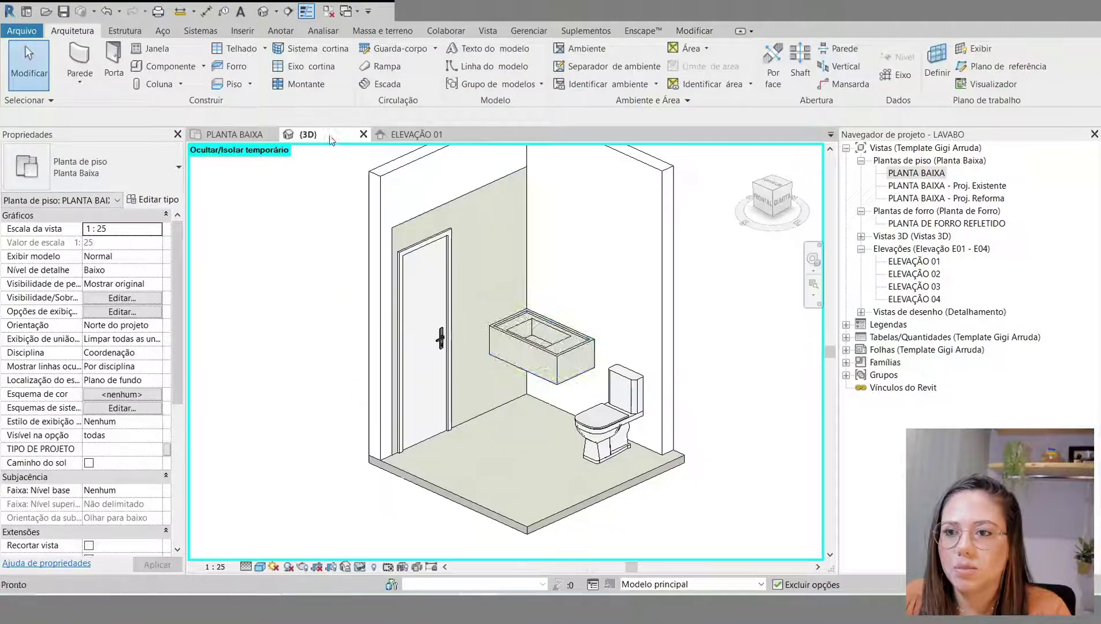
middle_click_drag(350, 399, 551, 400, "shift")
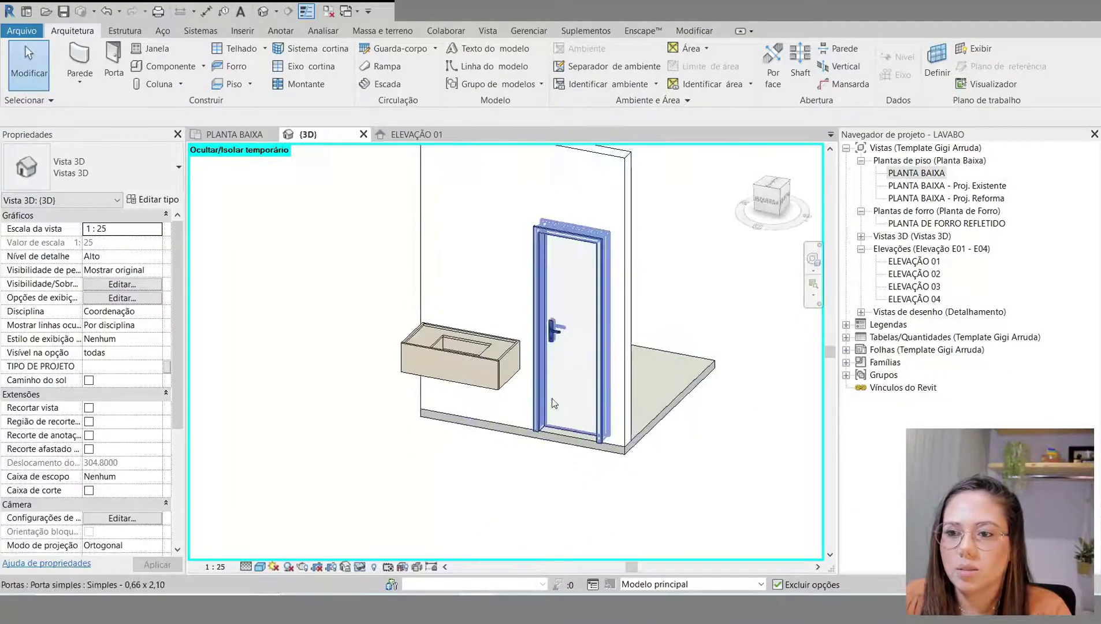
scroll(551, 400, "up", 2)
middle_click_drag(437, 175, 415, 244, "shift")
scroll(291, 290, "up", 2)
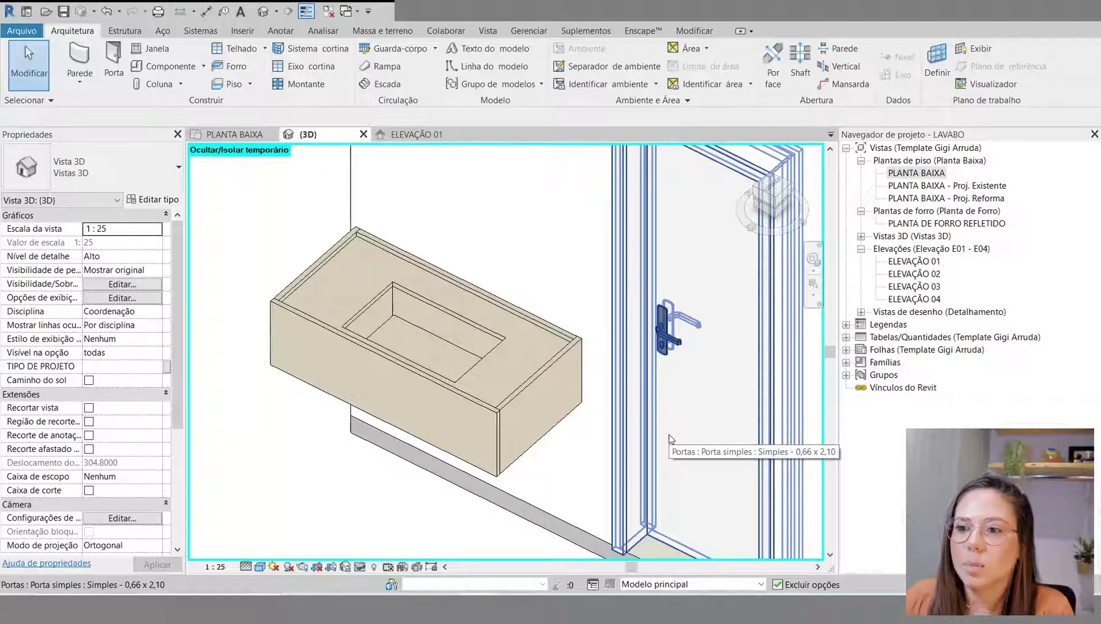
Step: Set the Comprimento of the BANCADA ESCULPIDA 02 countertop to 1.5
left_click(510, 413)
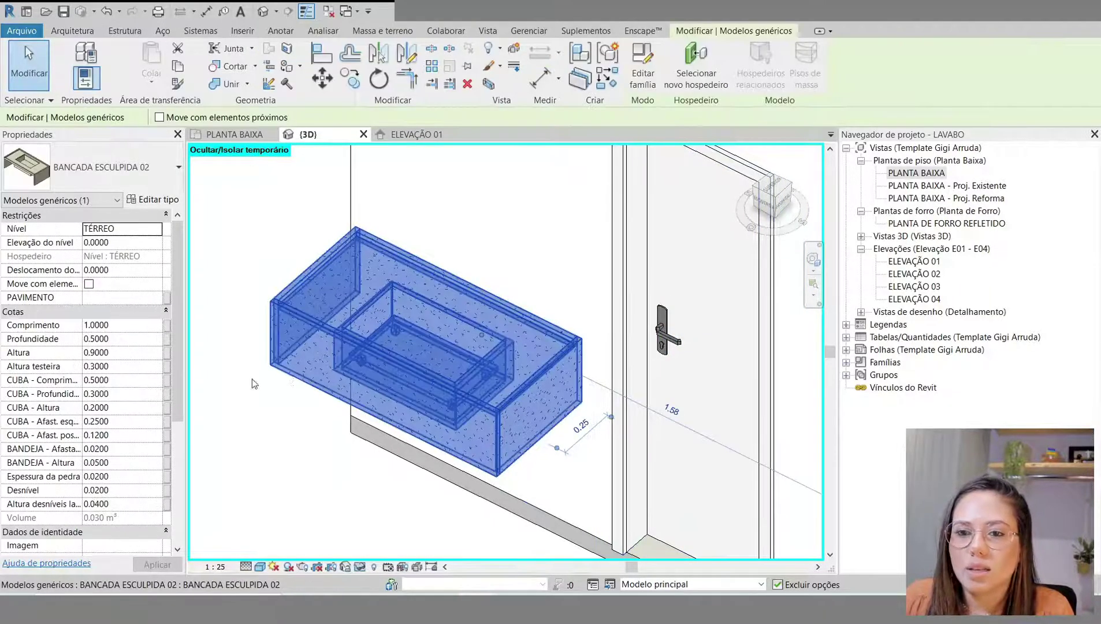
scroll(182, 335, "down", 3)
scroll(183, 335, "up", 2)
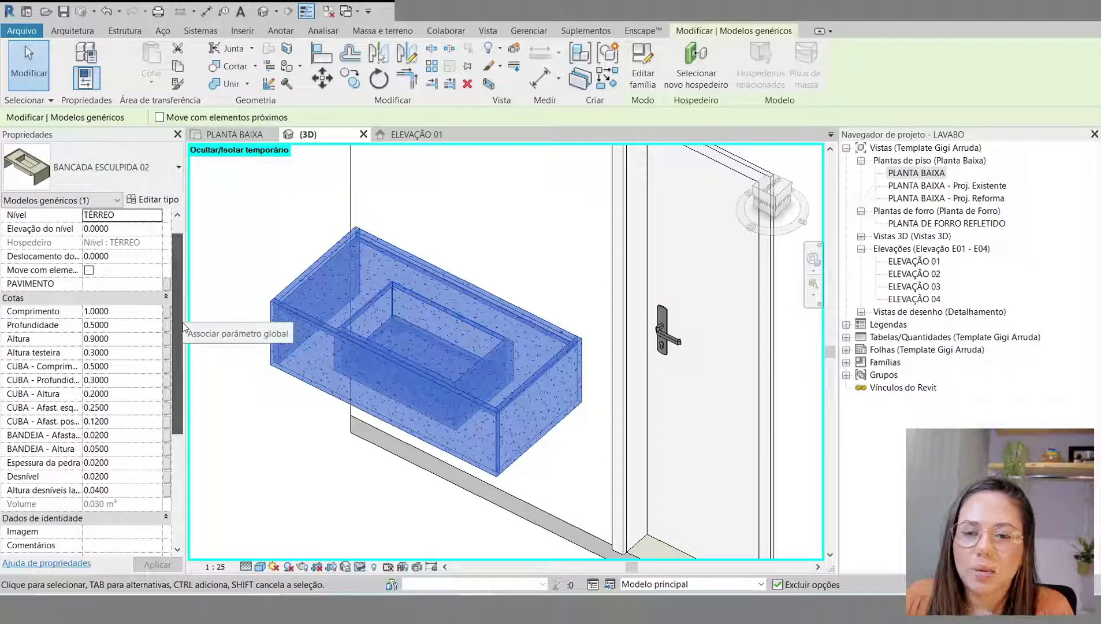
scroll(183, 332, "down", 1)
left_click(127, 299)
type("1.5")
key("Return")
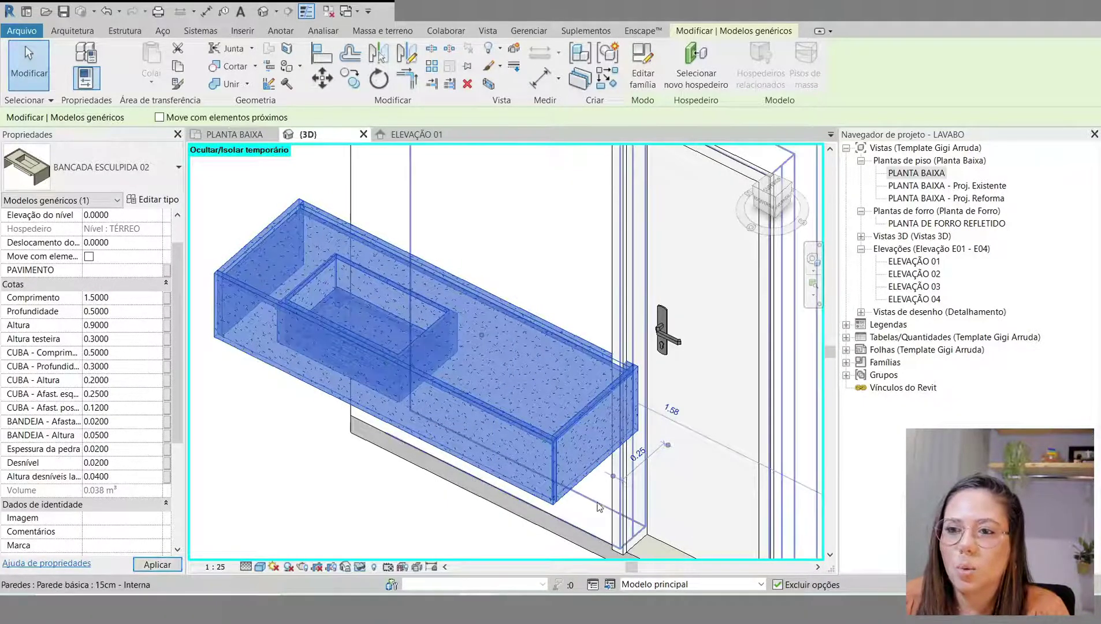
scroll(575, 467, "down", 2)
scroll(405, 469, "up", 1)
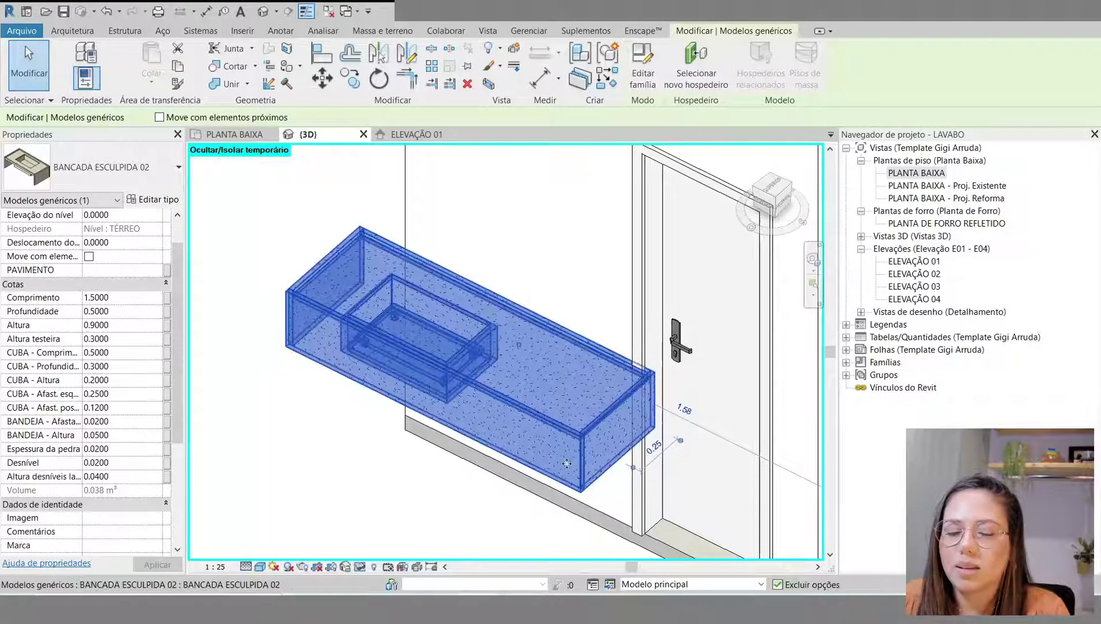
scroll(423, 387, "up", 1)
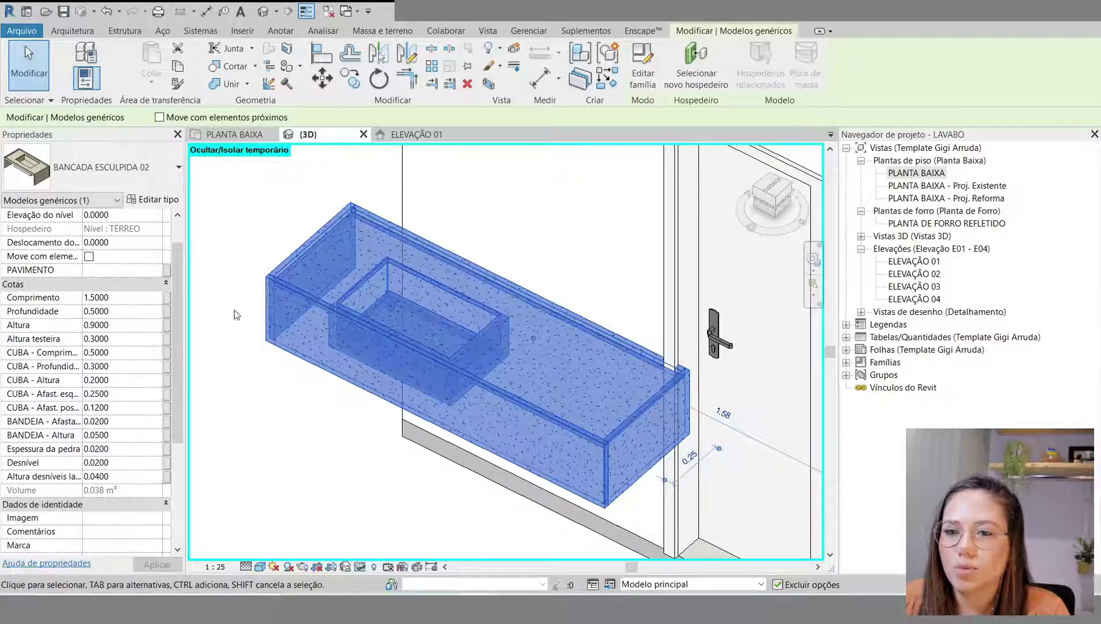
Step: Set the new countertop's Comprimento to 1.2
left_click(125, 298)
type("1.2")
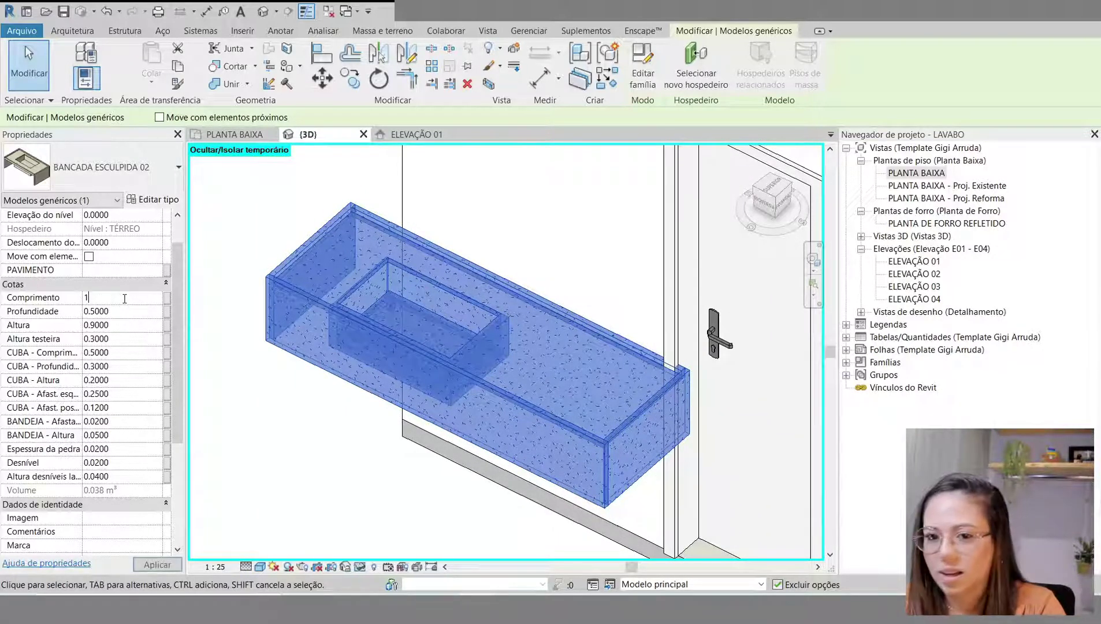
key("Return")
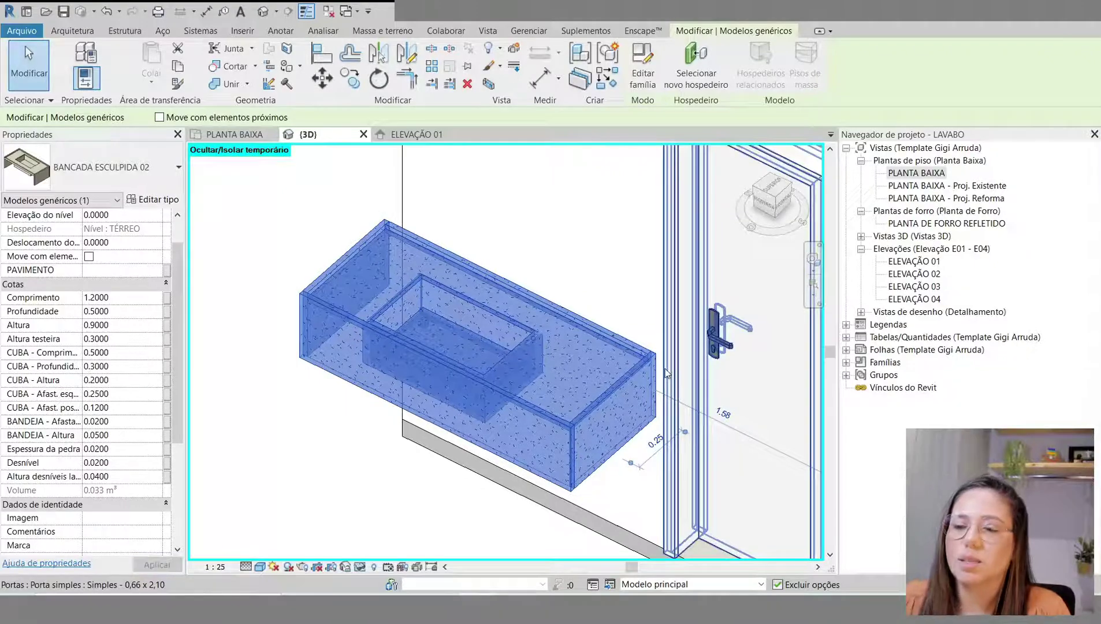
scroll(665, 368, "up", 1)
key("Escape")
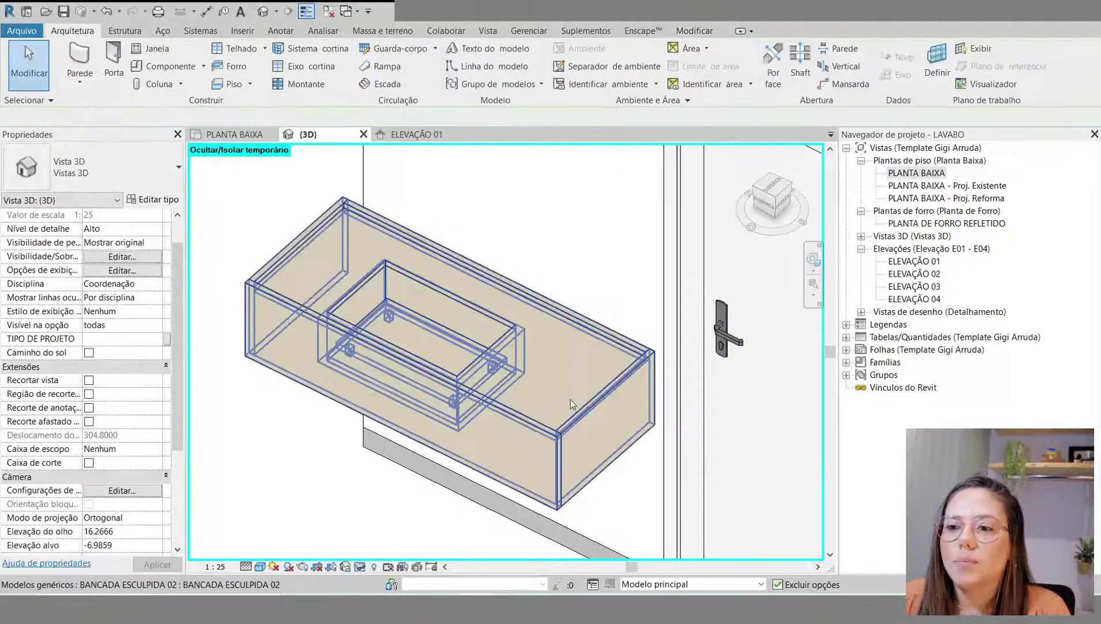
Step: Try a Profundidade of 0.6 on the new countertop and restore it to 0.5
left_click(327, 278)
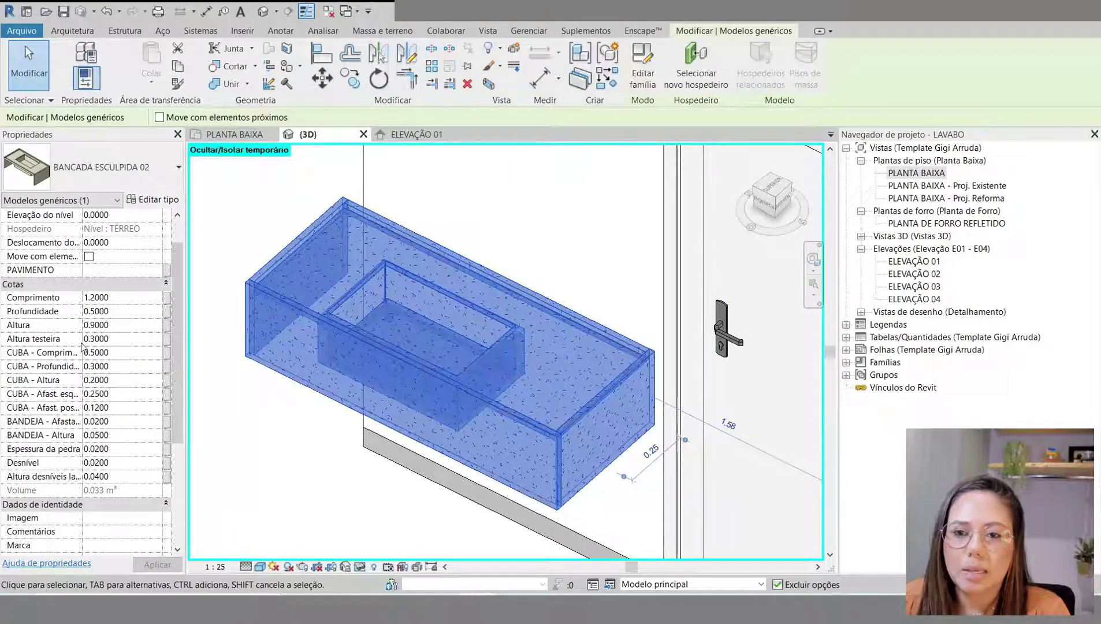
left_click(123, 311)
type("0.6")
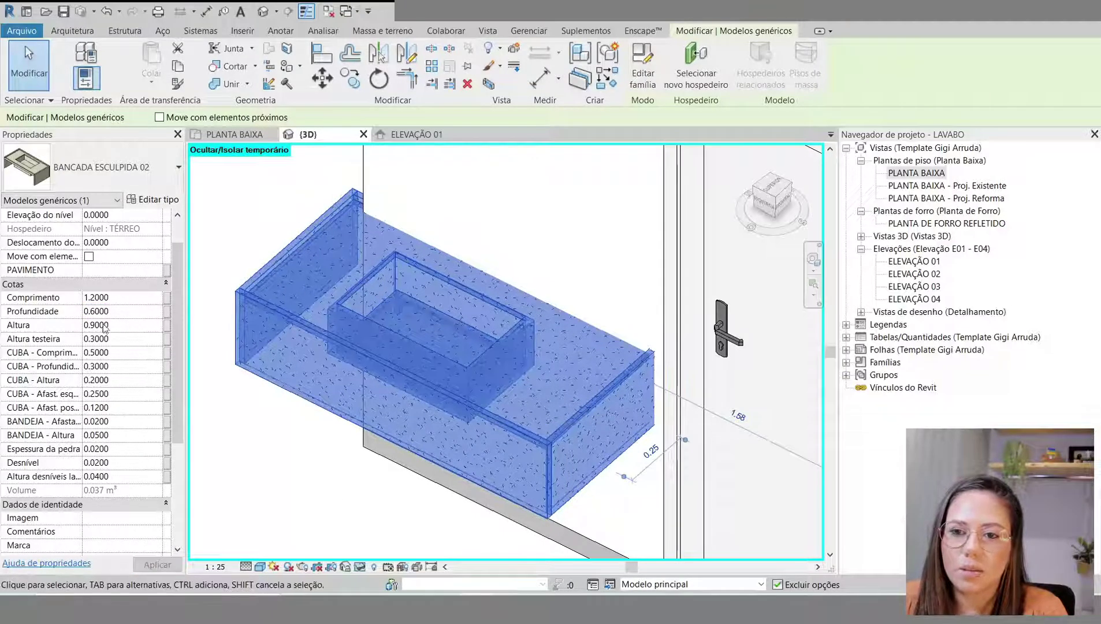
left_click(123, 311)
type("0.5")
key("Return")
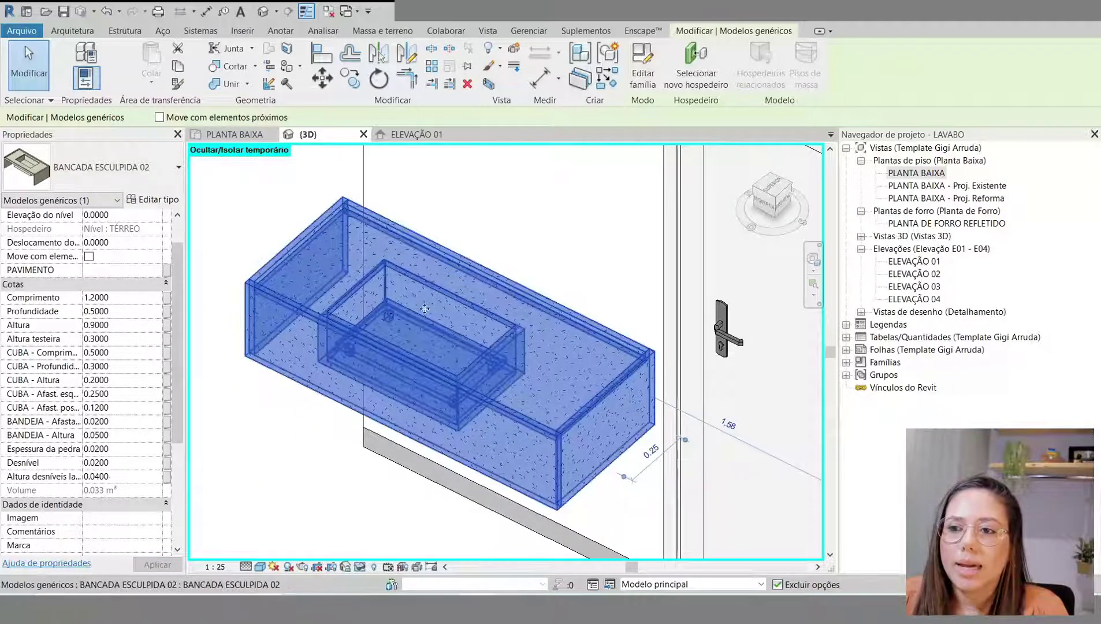
Step: Set the new countertop's Altura testeira to 0.35 and inspect its shape from other sides
left_click(130, 326)
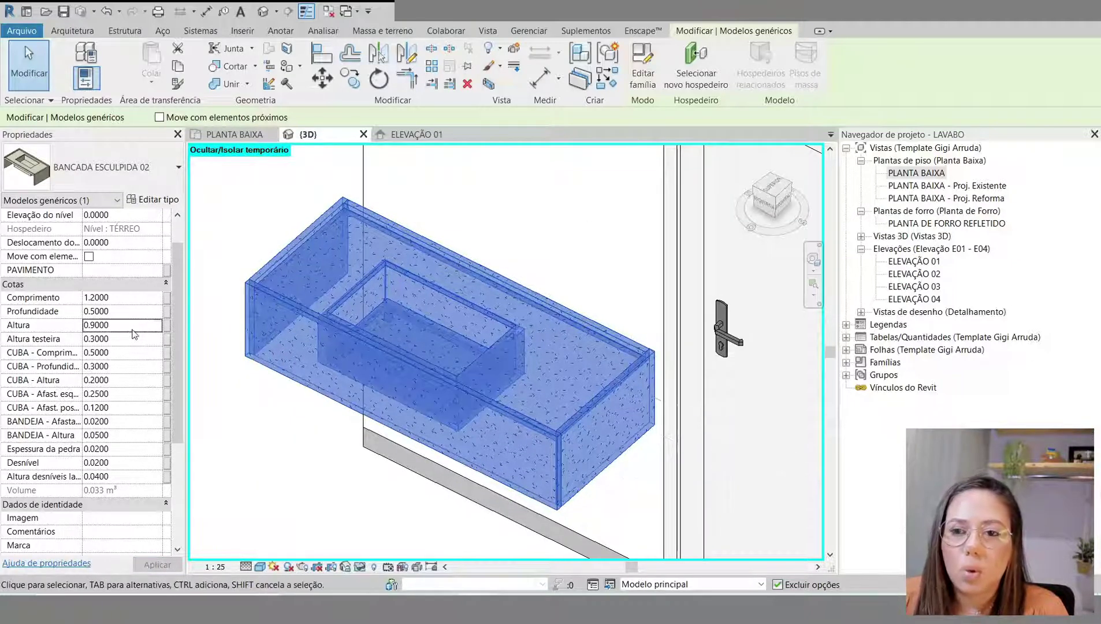
left_click(126, 339)
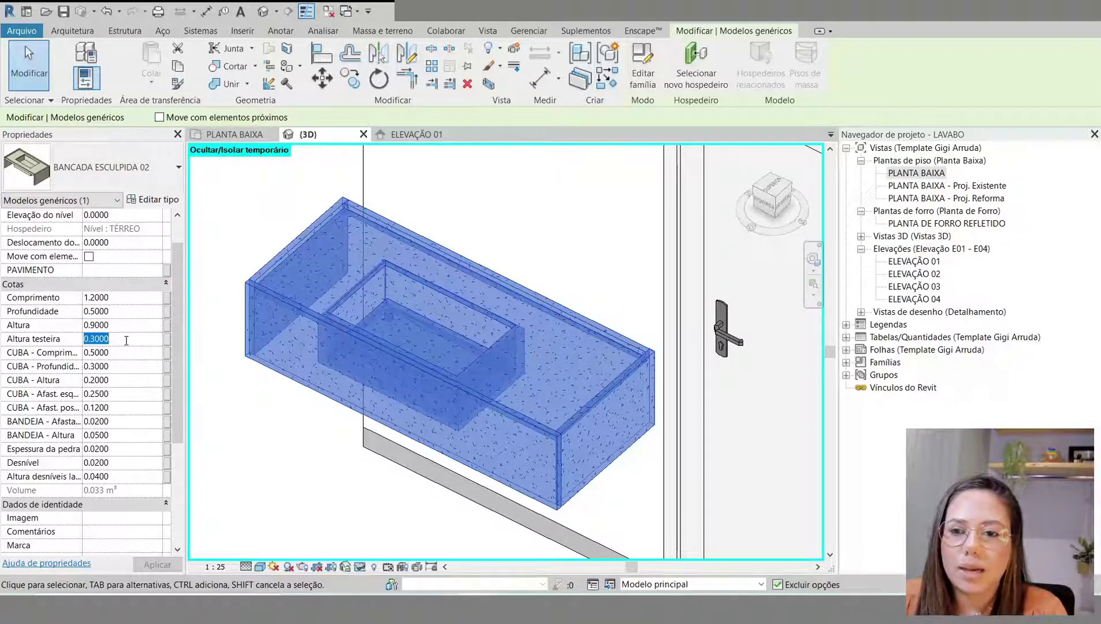
type("0.35")
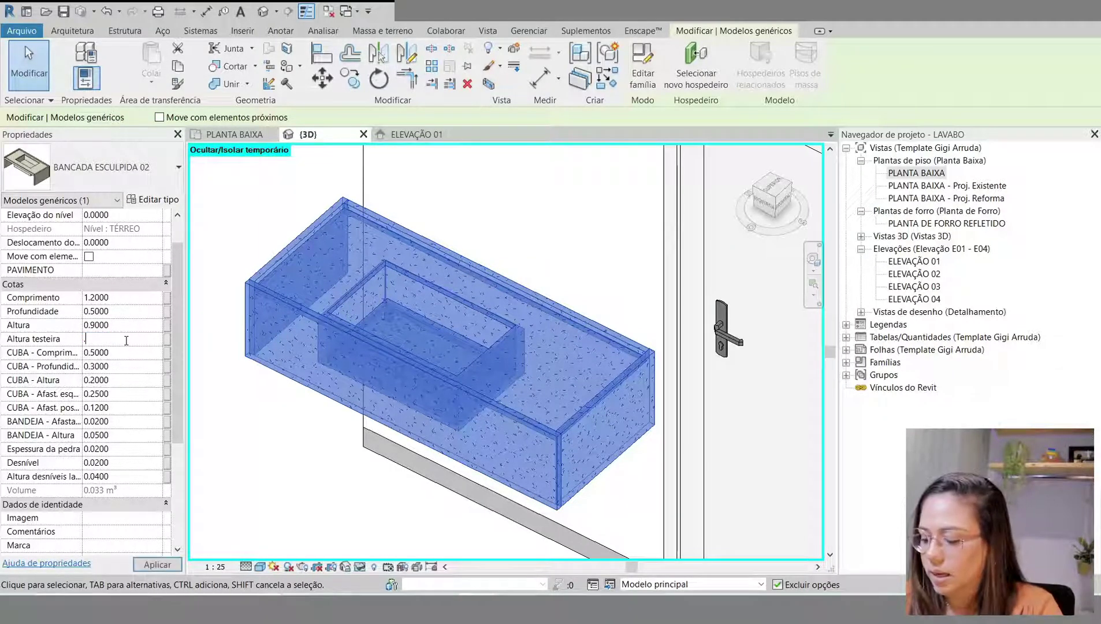
key("Return")
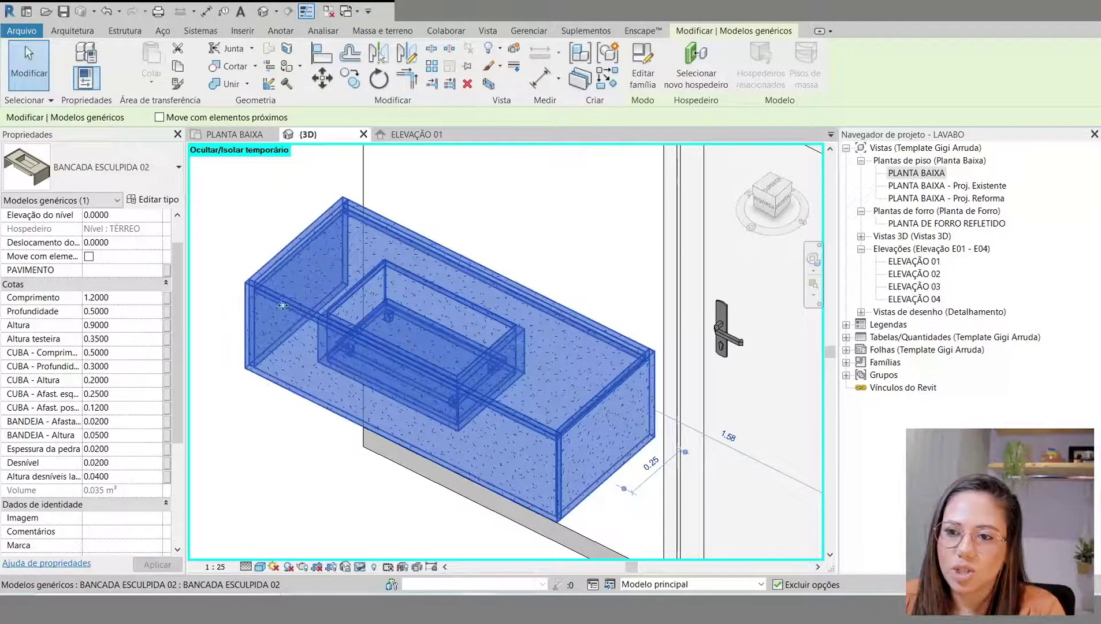
scroll(737, 421, "down", 1)
middle_click_drag(289, 464, 423, 268, "shift")
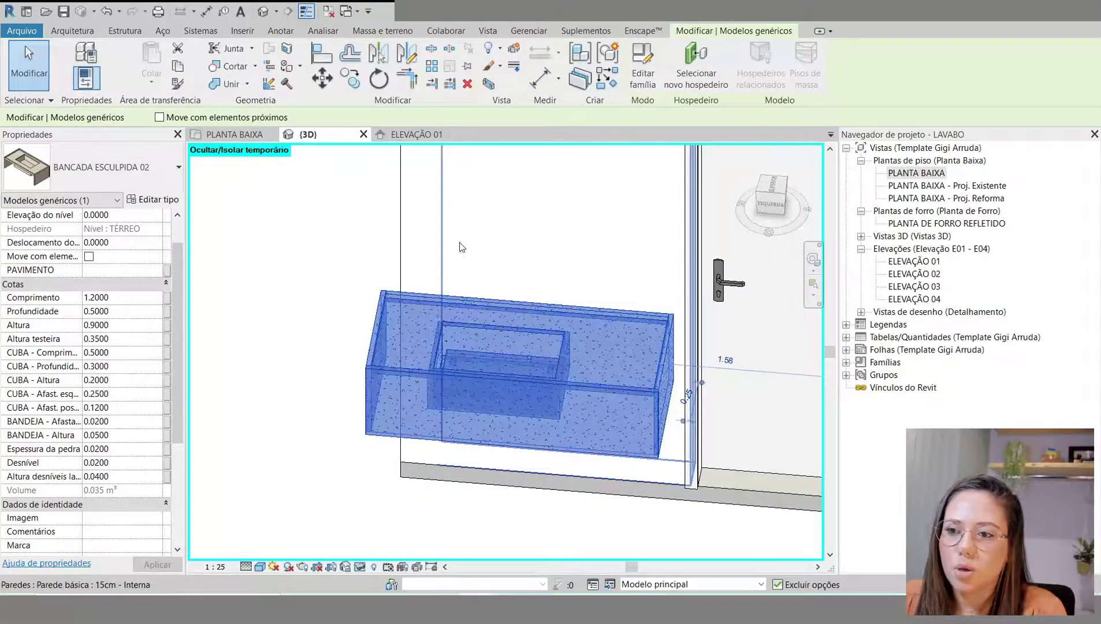
middle_click_drag(357, 363, 381, 408, "shift")
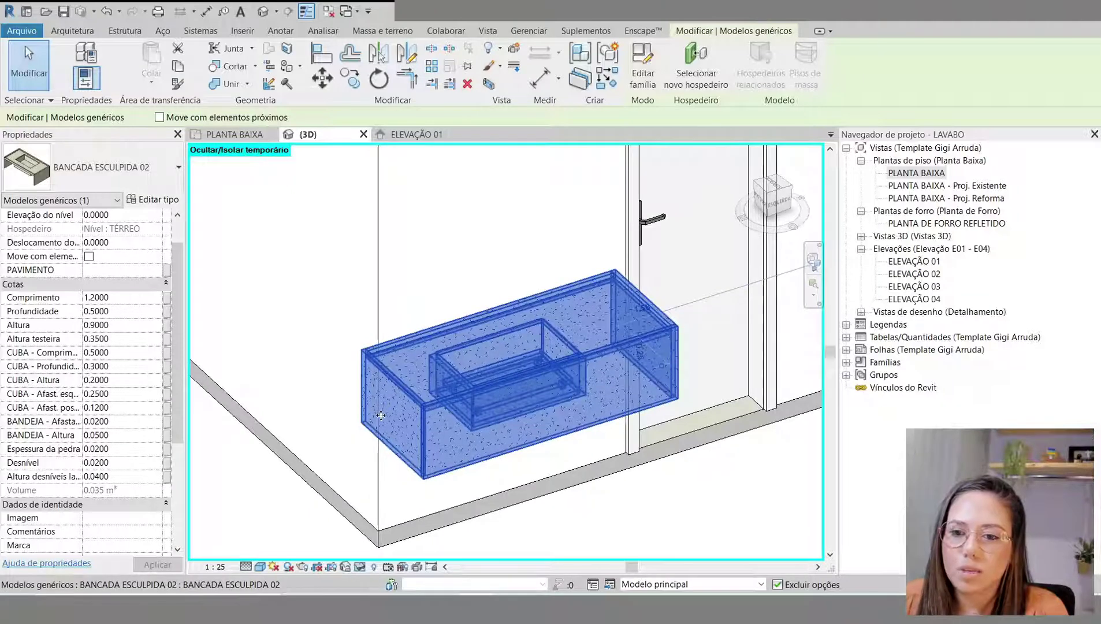
Step: Try the BANCADA ESCULPIDA 02 countertop without its LE side and re-enable LE, checking the shape from other angles
left_click_drag(177, 372, 190, 443)
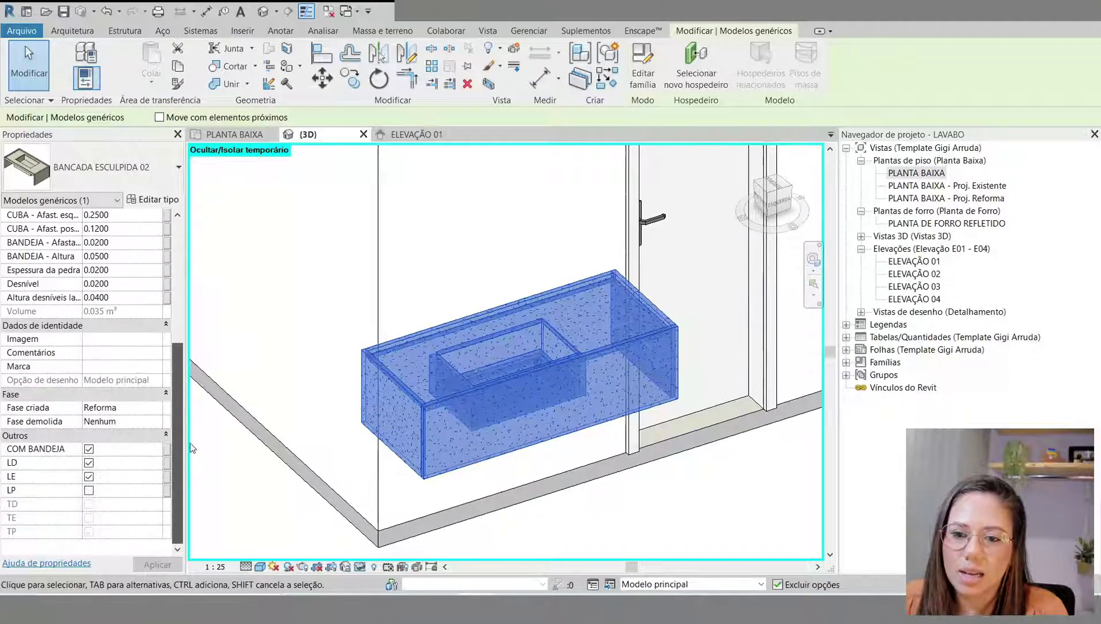
left_click(88, 476)
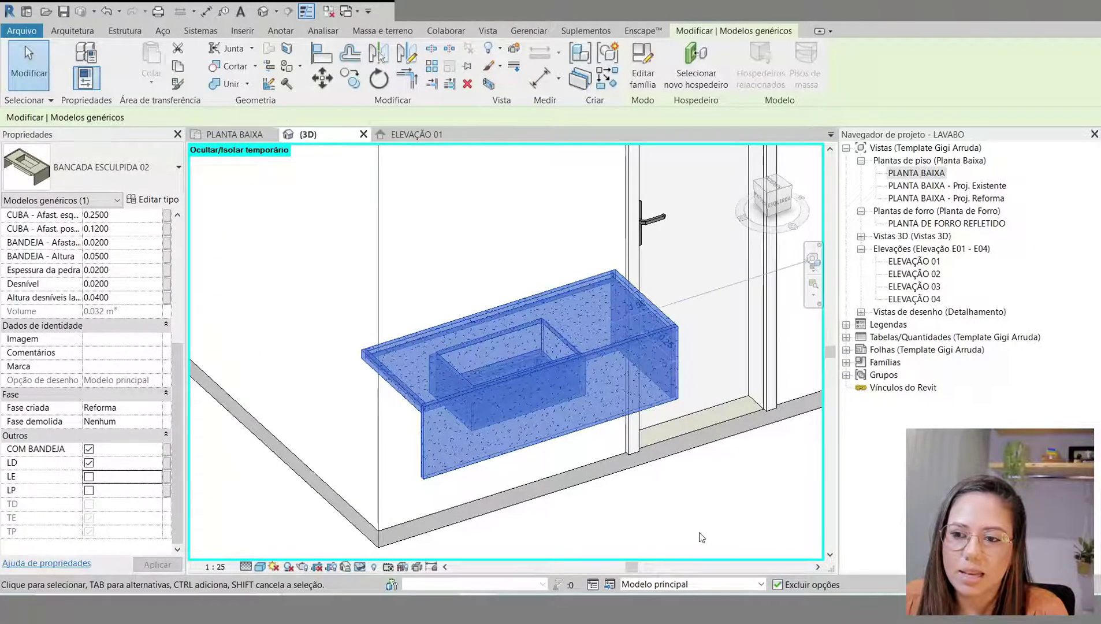
scroll(448, 398, "up", 5)
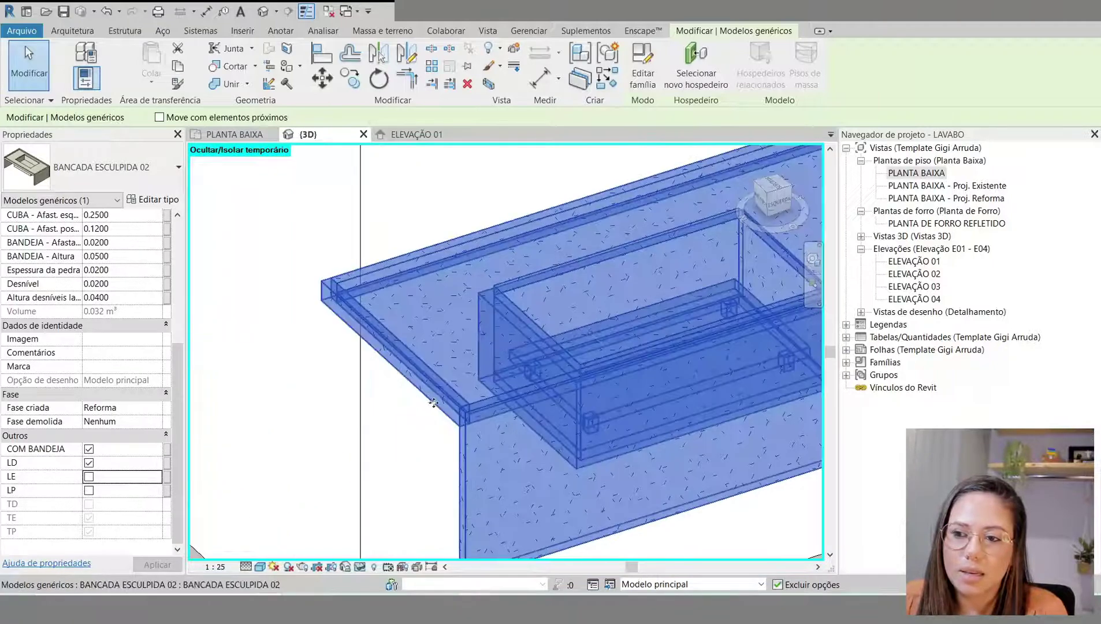
scroll(434, 396, "down", 5)
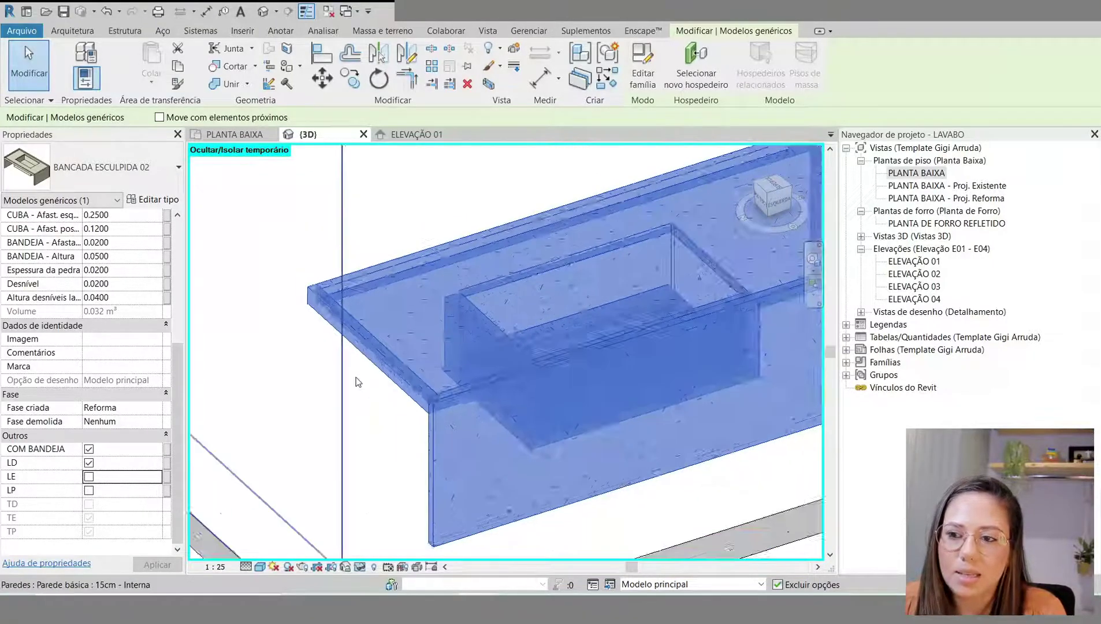
middle_click_drag(439, 405, 613, 419, "shift")
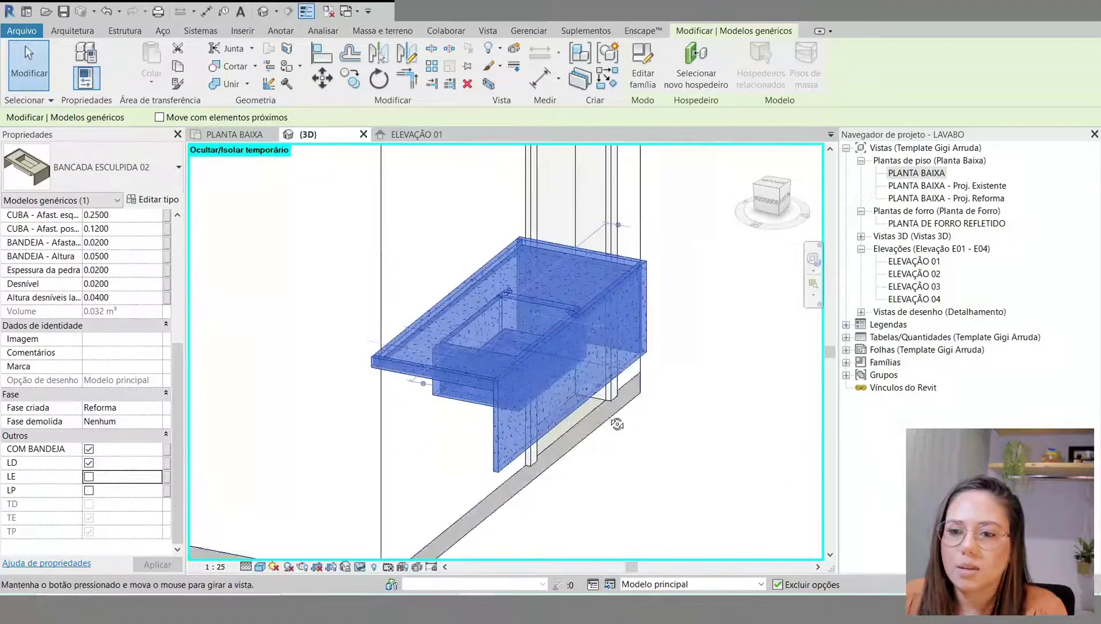
left_click(89, 476)
middle_click_drag(736, 400, 478, 453, "shift")
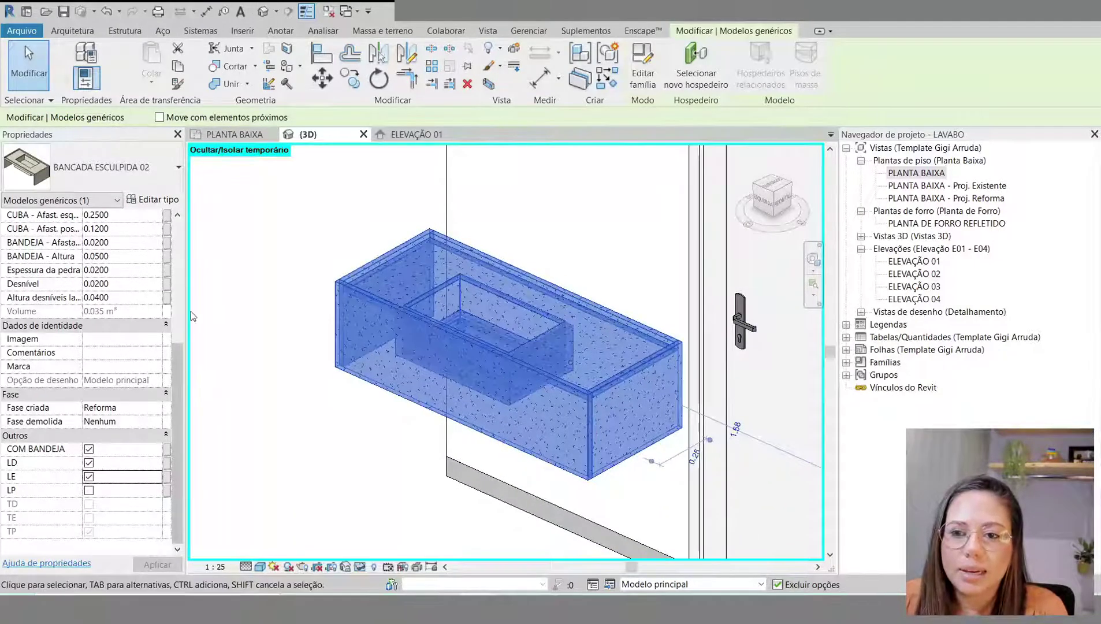
Step: Set the countertop's CUBA - Comprimento to 0.6
left_click_drag(179, 361, 189, 282)
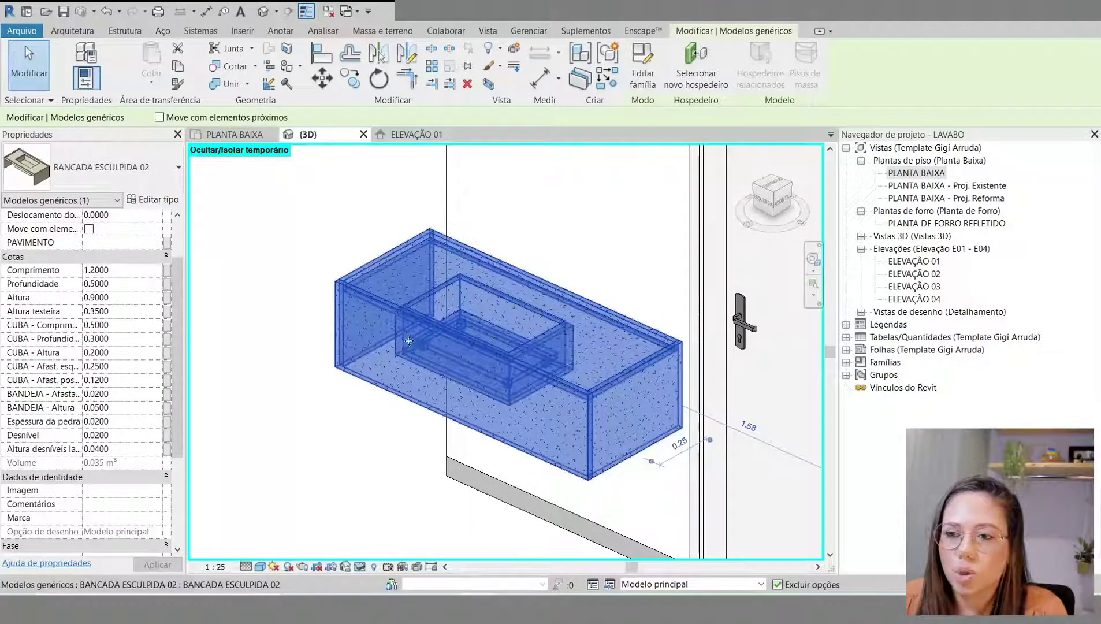
left_click(128, 325)
type("0.6")
key("Return")
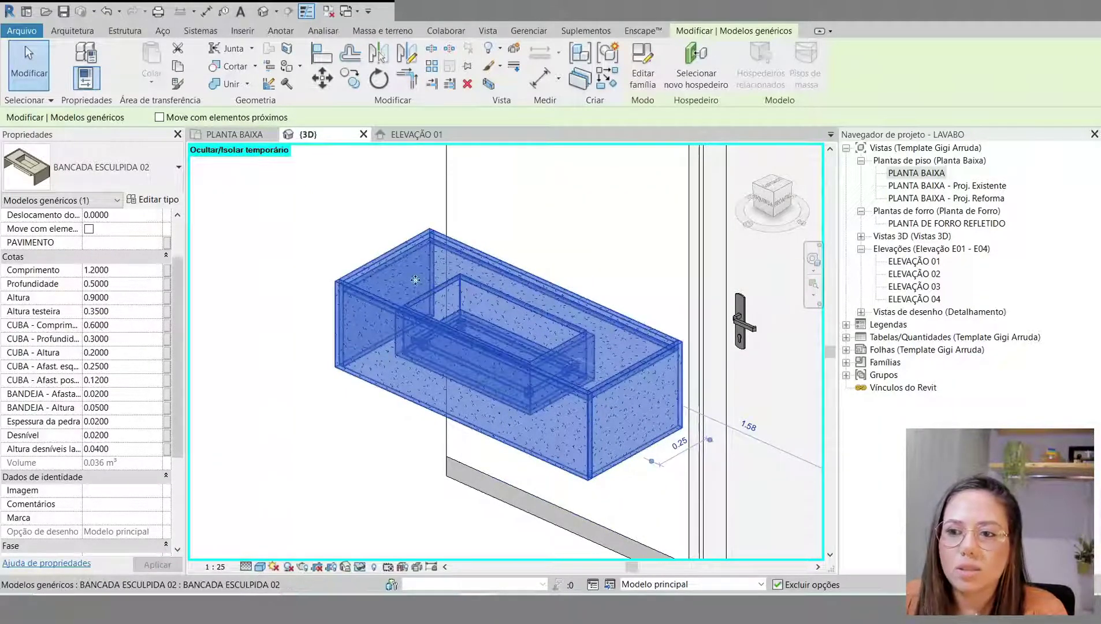
Step: Widen the parameter name column and try a CUBA - Afast. esquerda of 0.35 on the countertop
left_click(121, 365)
left_click_drag(82, 268, 103, 269)
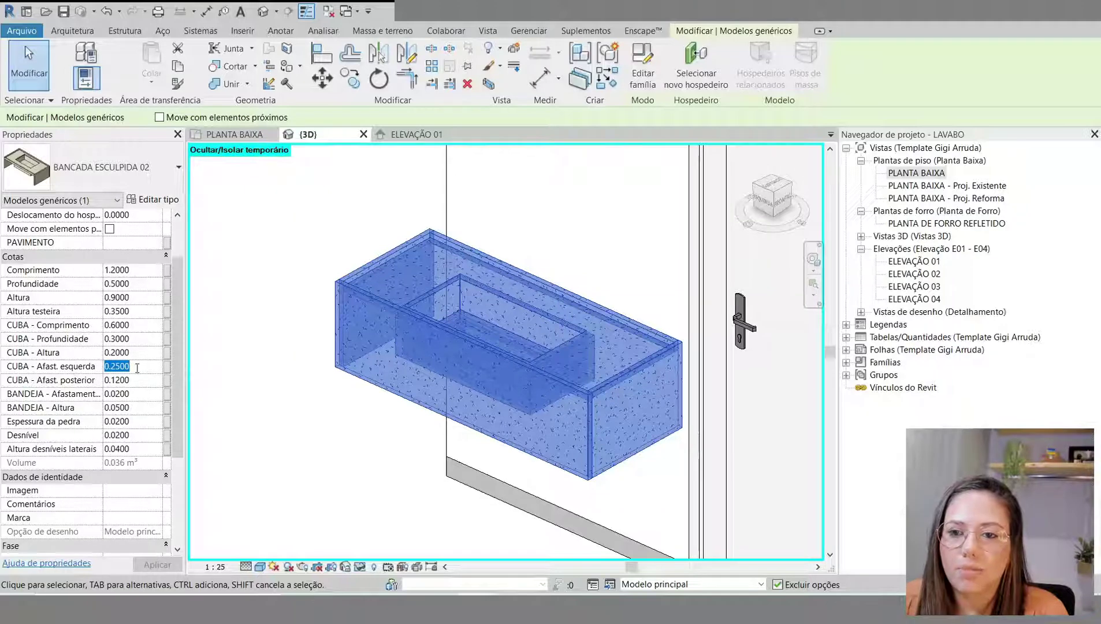
type("0.35")
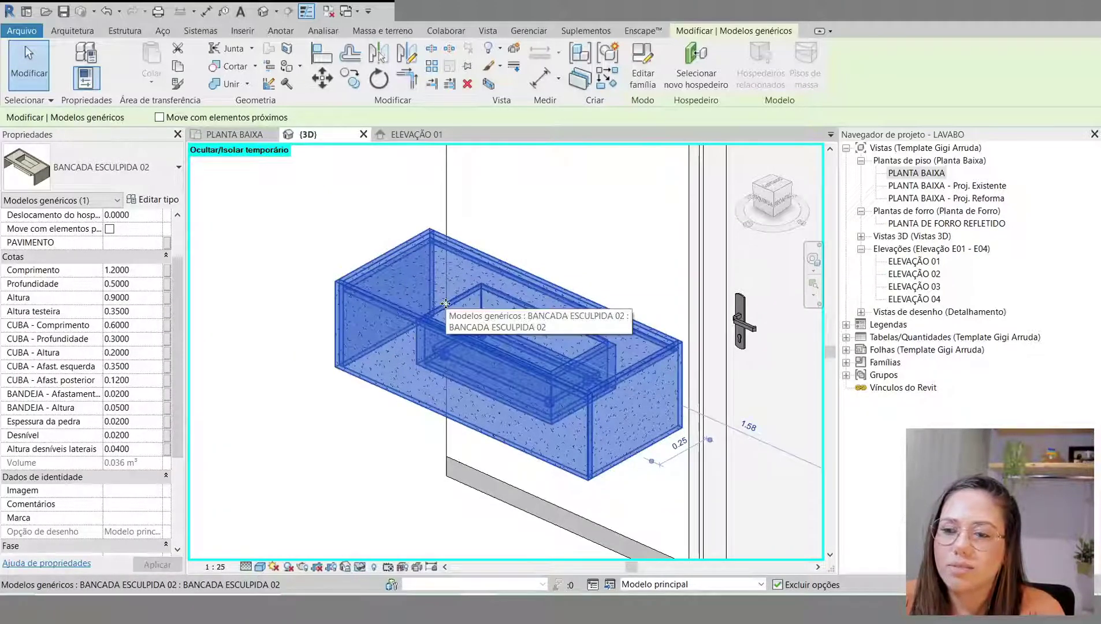
Step: Set the countertop's CUBA - Afast. esquerda to 0.12 and widen the parameter name column to show full names
left_click(141, 365)
type("0.12")
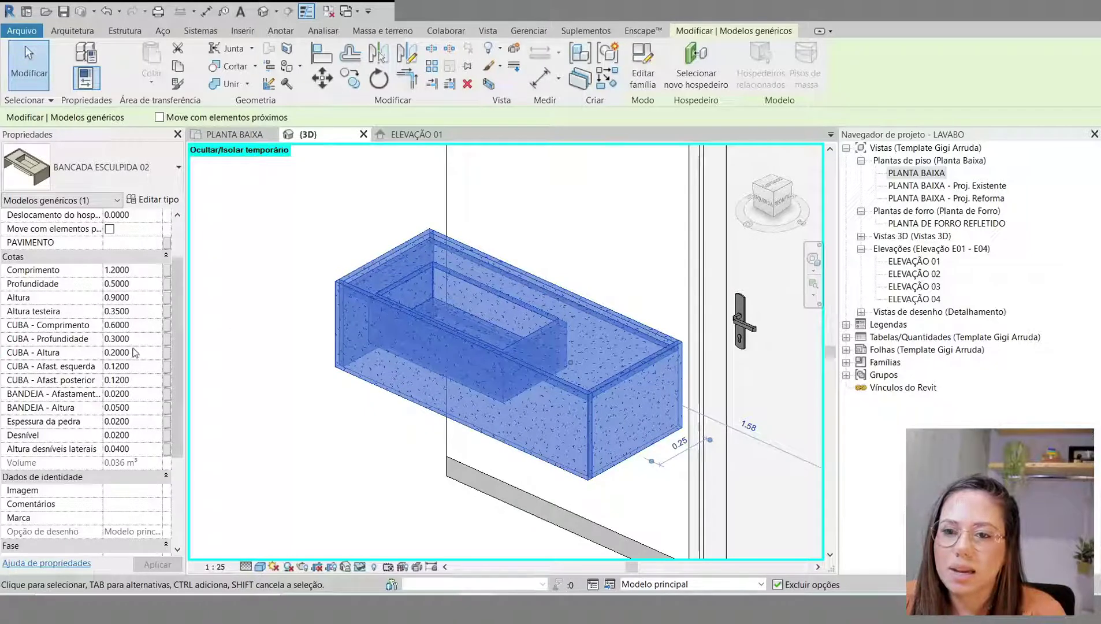
left_click(135, 380)
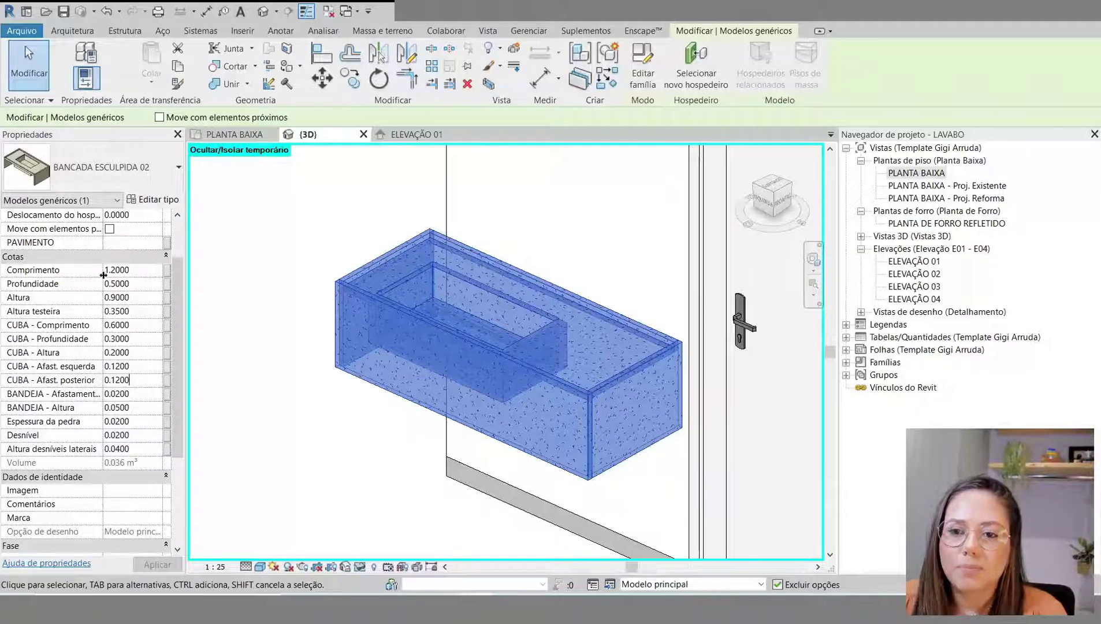
left_click_drag(103, 275, 132, 277)
Step: Try the basin without its tray by disabling COM BANDEJA and enable it again
scroll(518, 322, "up", 5)
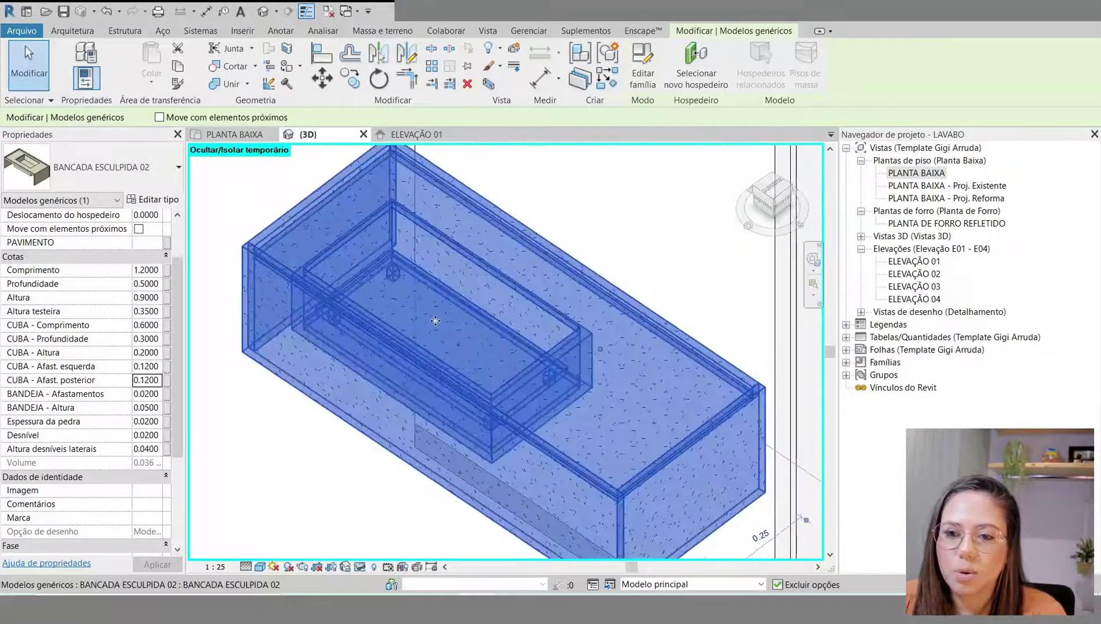
left_click_drag(179, 320, 184, 397)
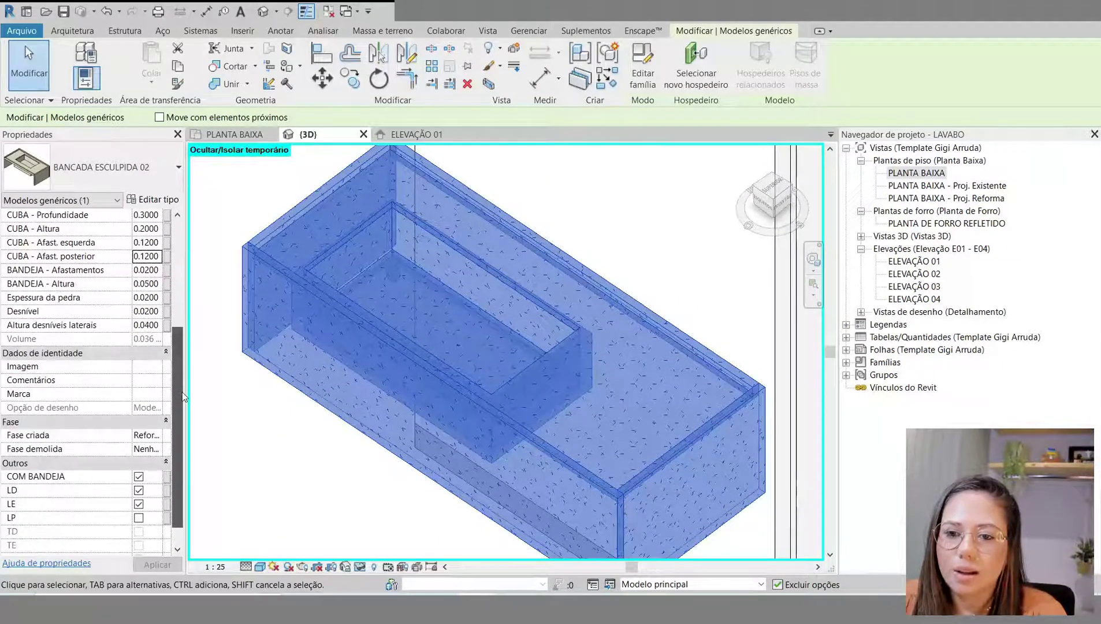
left_click(138, 476)
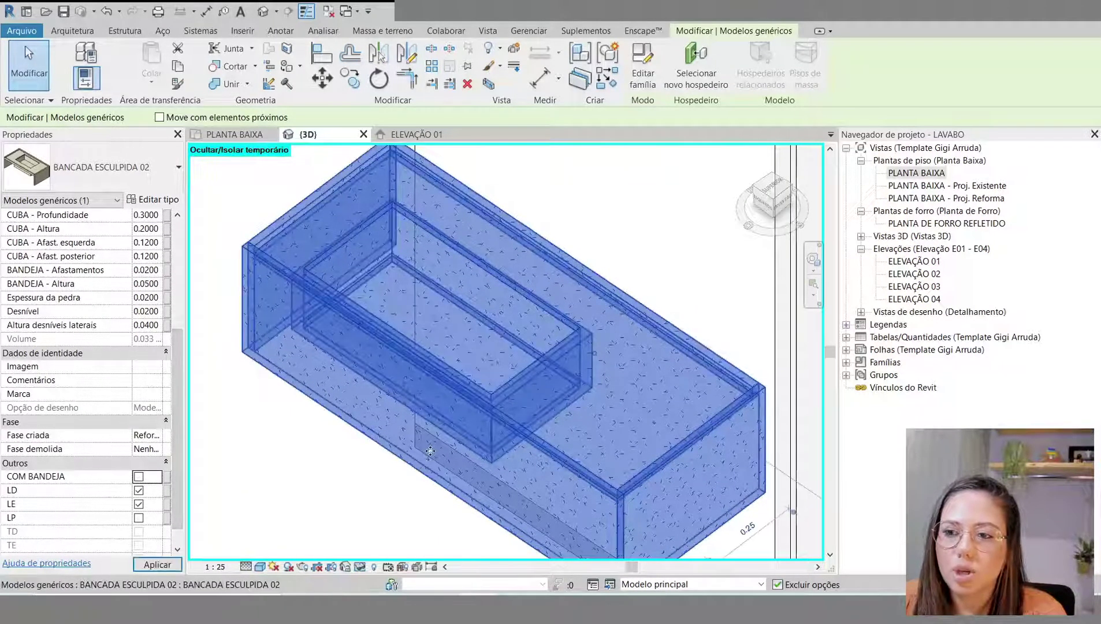
left_click(139, 476)
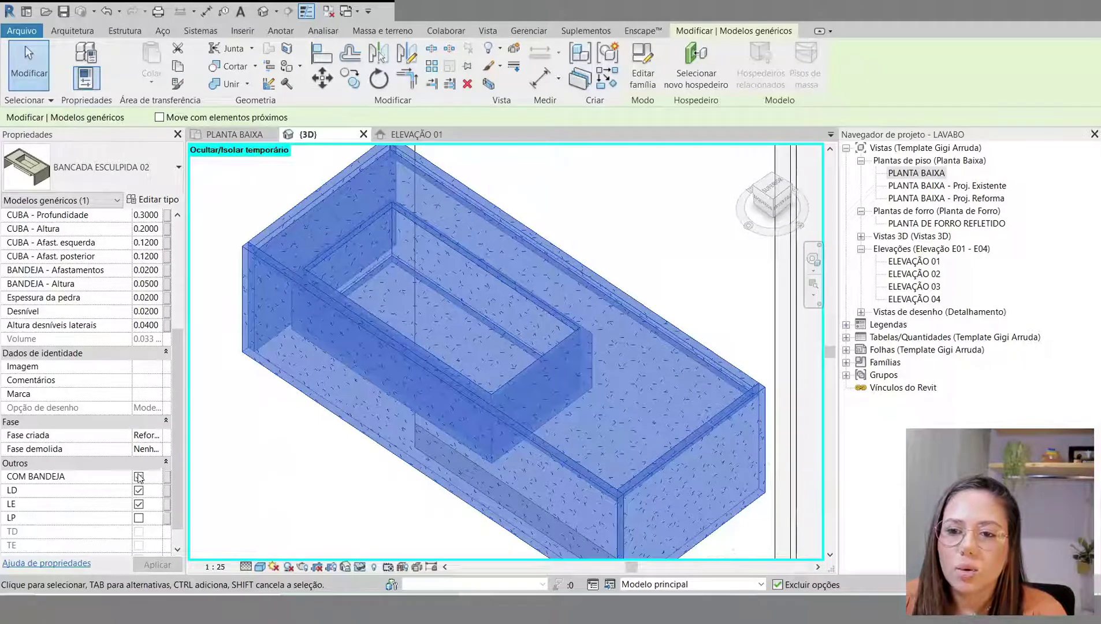
Step: Try a BANDEJA - Altura of 0.15 on the basin tray and restore it to 0.05
left_click_drag(184, 381, 185, 339)
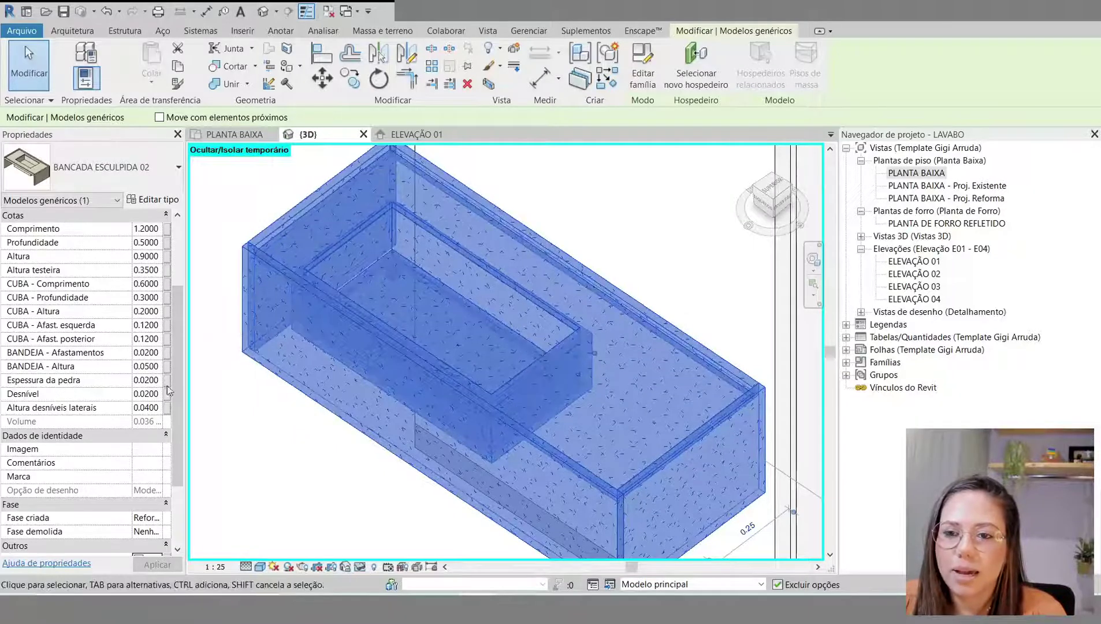
left_click(155, 353)
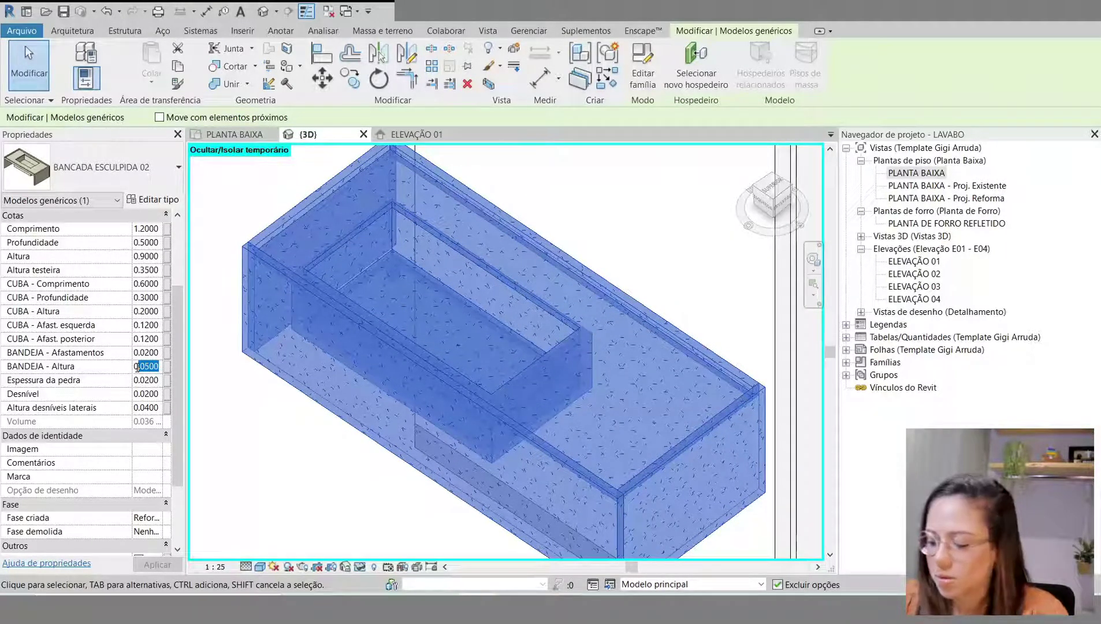
type(".15")
key("Return")
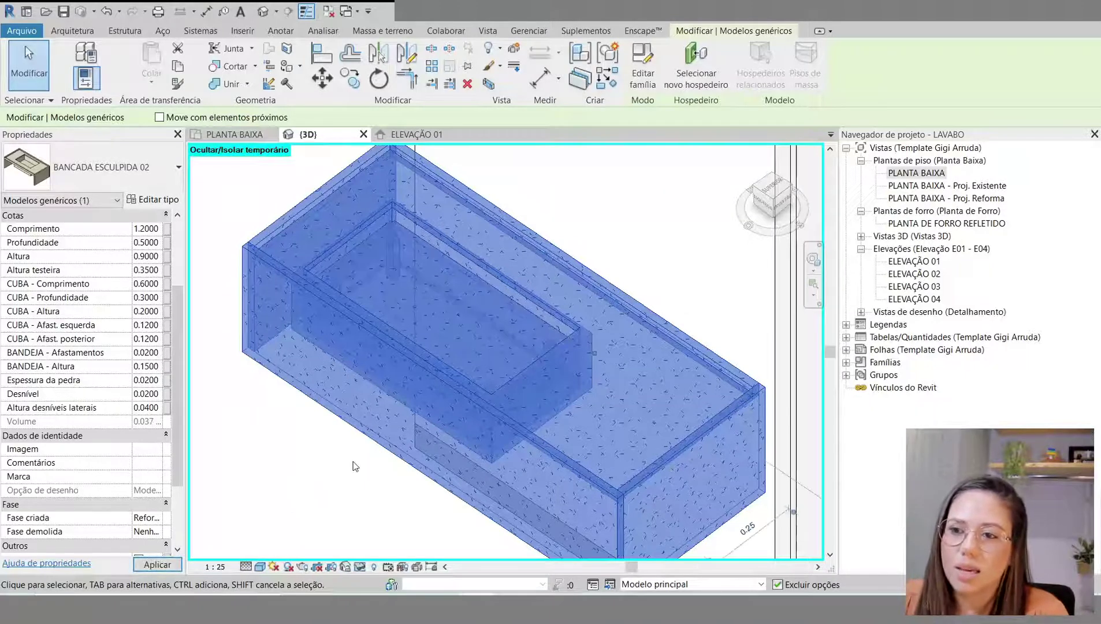
double_click(147, 366)
type(".05")
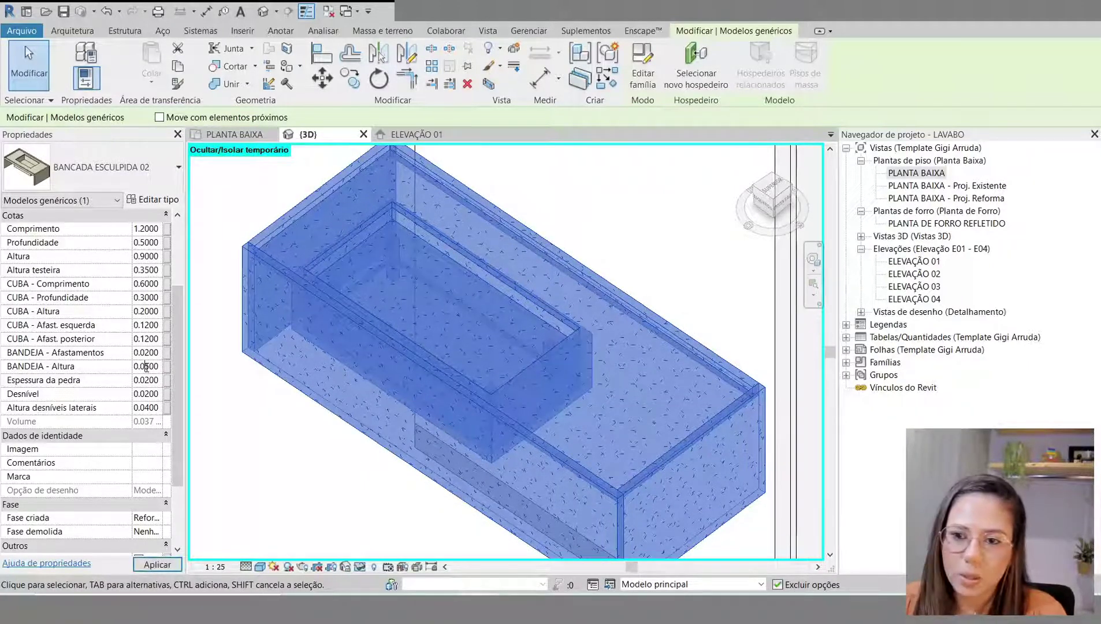
key("Return")
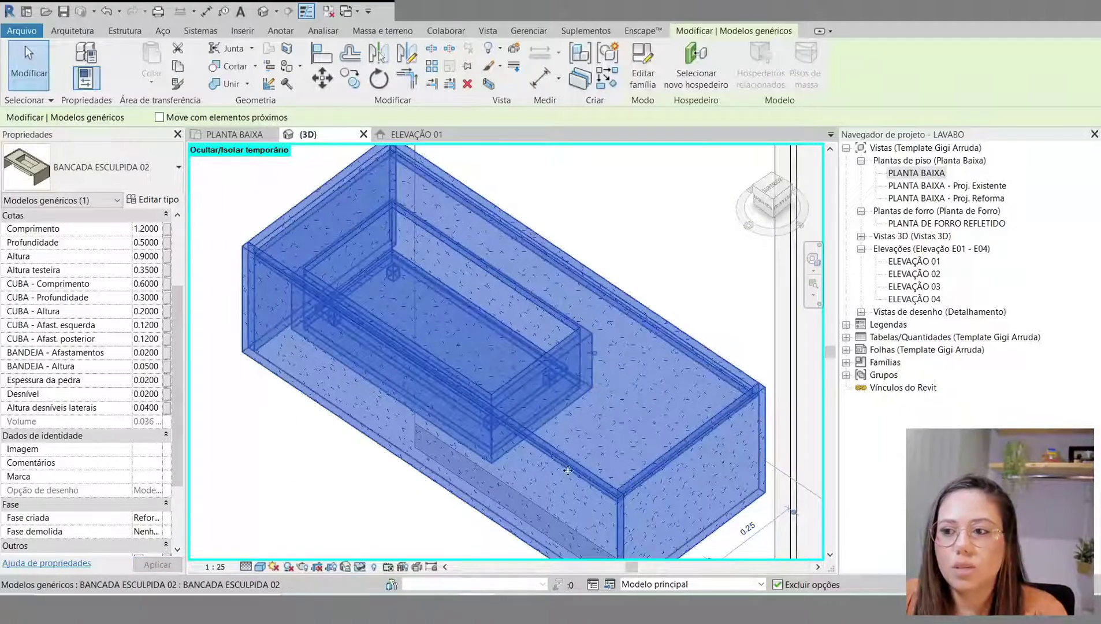
Step: Examine the countertop's basin, tray and raised edges from several angles in the 3D view
key("Escape")
scroll(513, 501, "down", 2)
middle_click_drag(700, 483, 672, 399, "shift")
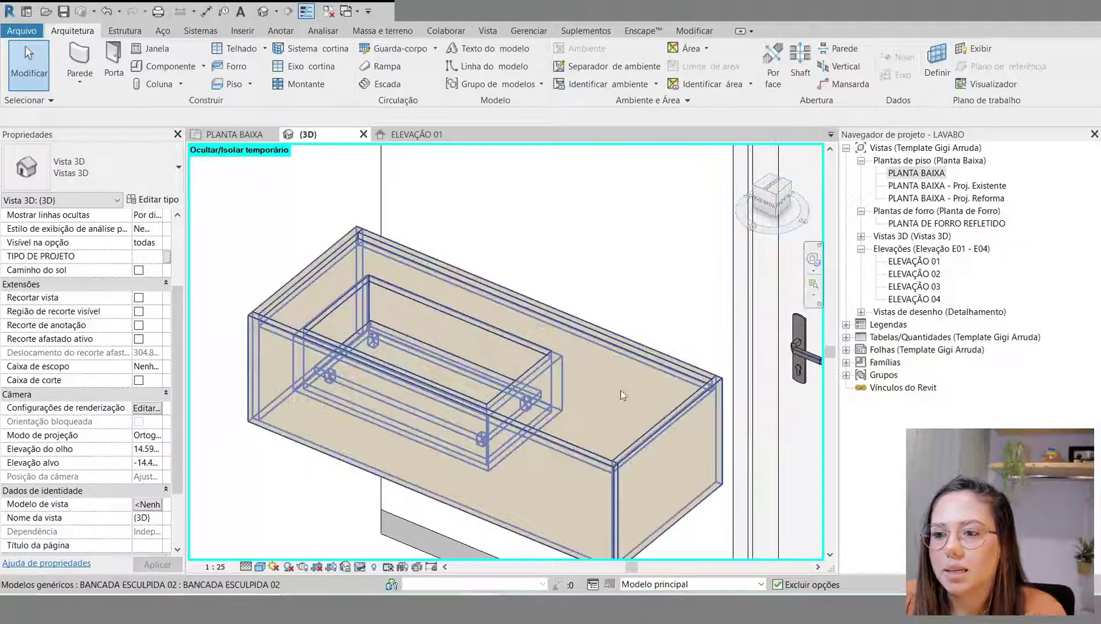
left_click(605, 388)
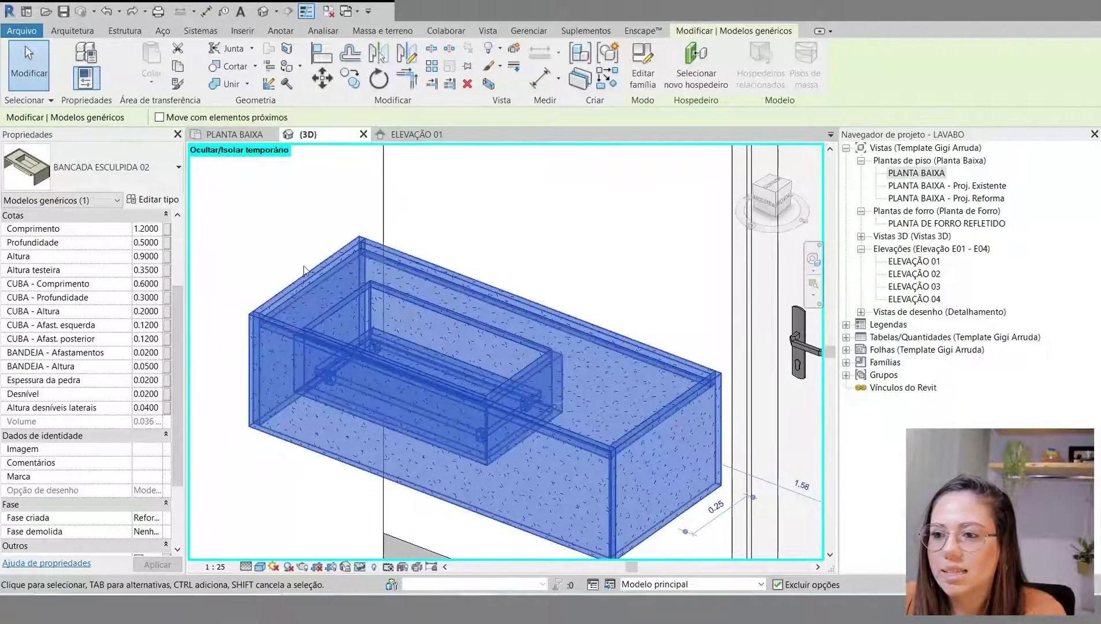
key("Escape")
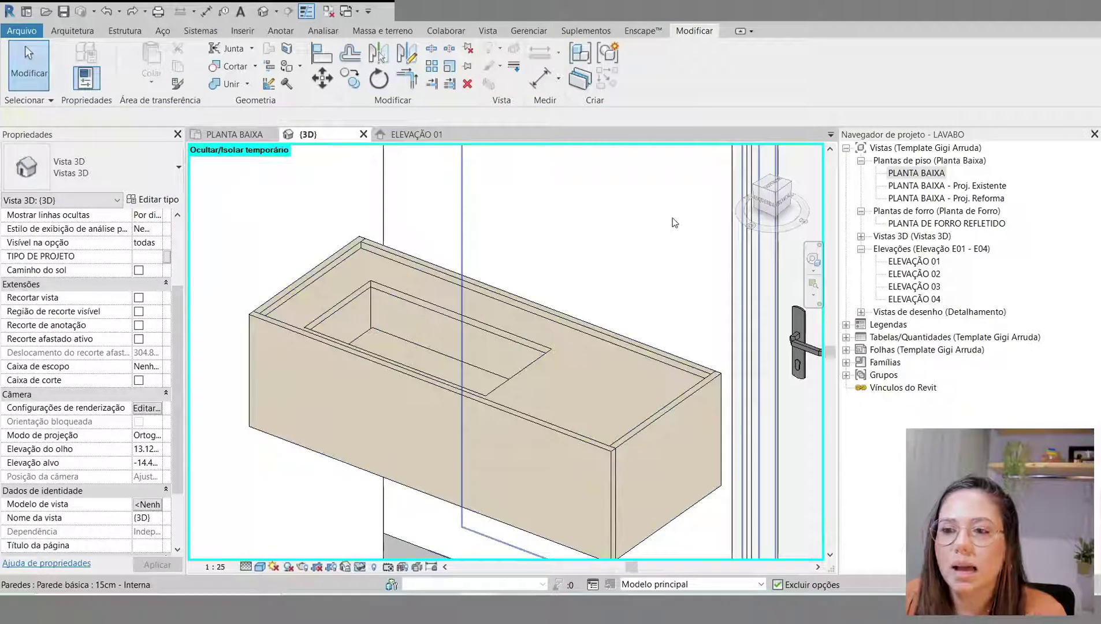
left_click(439, 301)
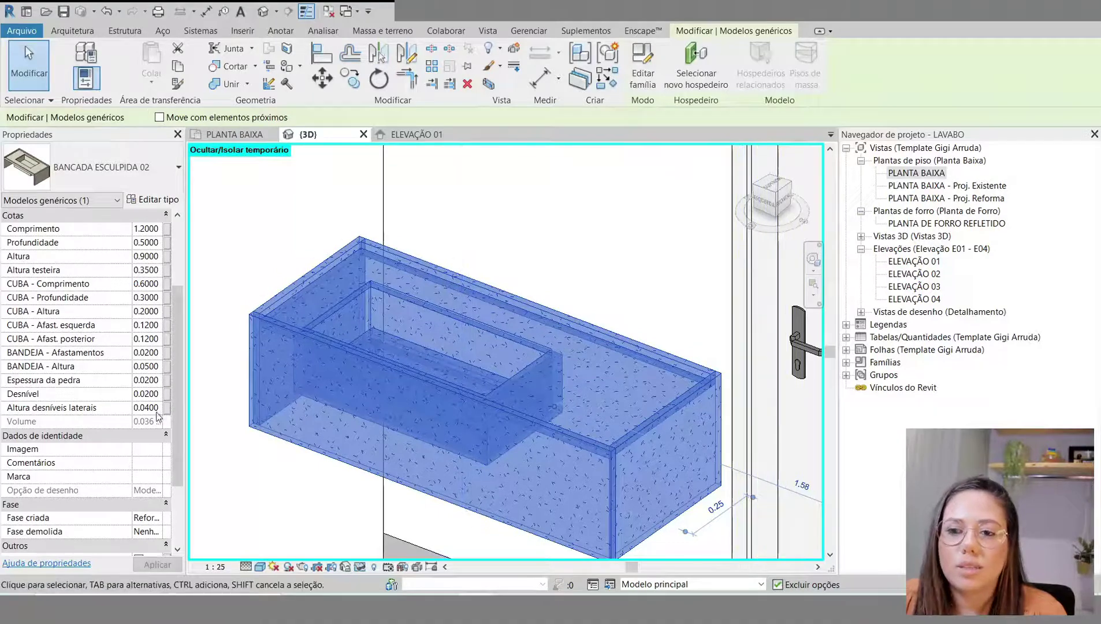
middle_click_drag(372, 478, 261, 356, "shift")
middle_click_drag(384, 431, 315, 400, "shift")
middle_click_drag(664, 406, 627, 398, "shift")
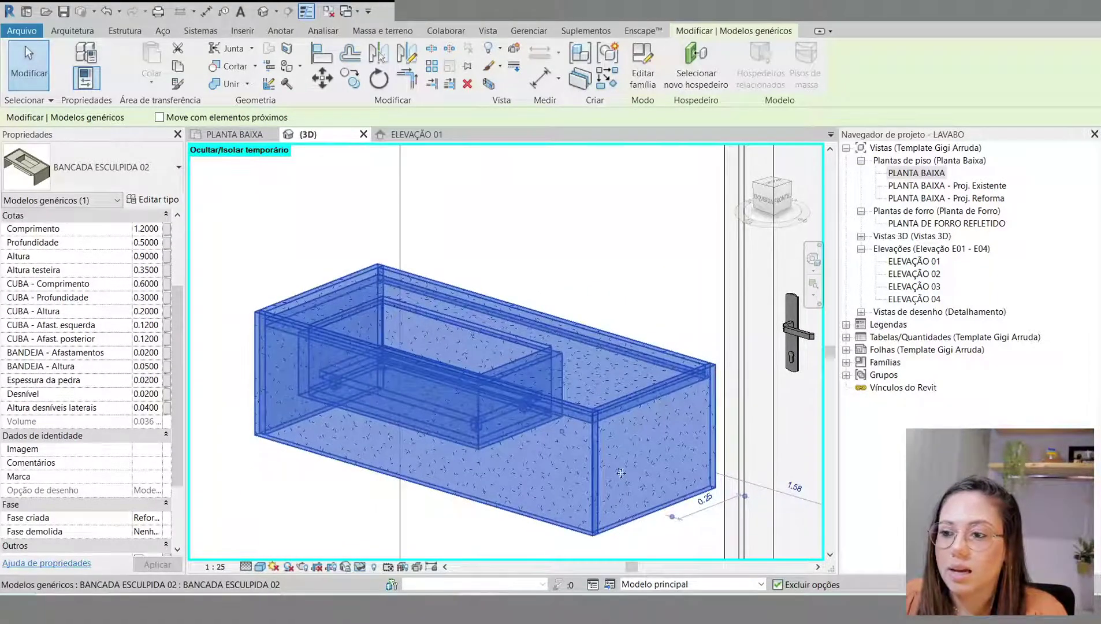
Step: Review the countertop's instance parameters, from Cotas down to the side options under Outros
key("Escape")
scroll(478, 367, "down", 3)
scroll(634, 284, "up", 1)
left_click(557, 400)
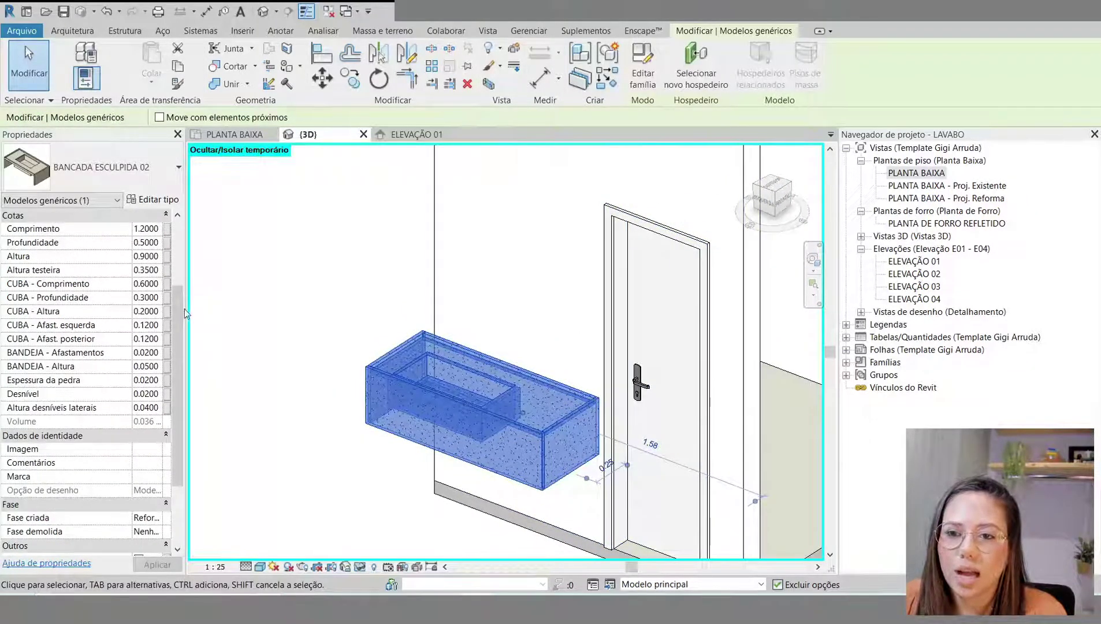
scroll(110, 399, "up", 3)
scroll(111, 420, "down", 5)
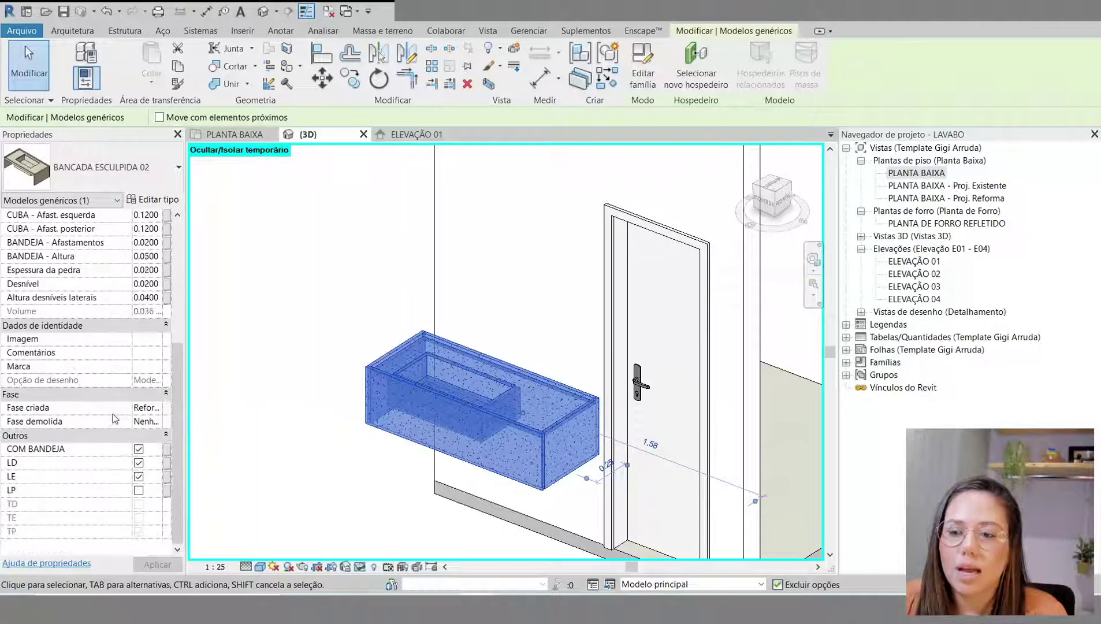
scroll(439, 427, "down", 2)
scroll(518, 440, "up", 4)
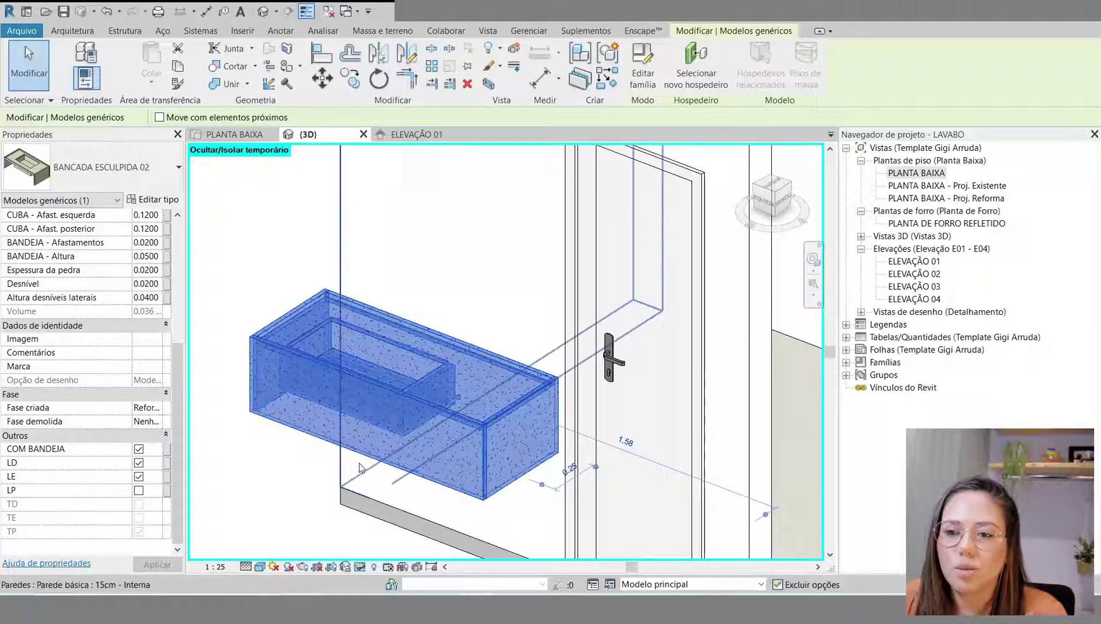
middle_click_drag(494, 442, 573, 408)
Step: Review the Material externo and Material interno in the countertop's type properties, and close them without changes
left_click(155, 200)
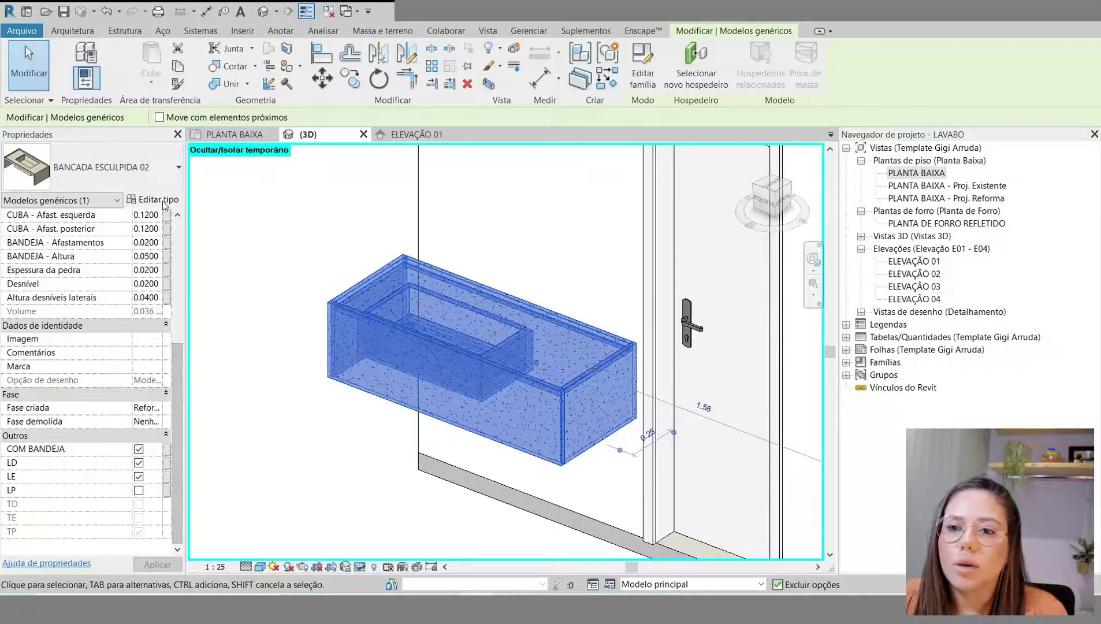
left_click(650, 183)
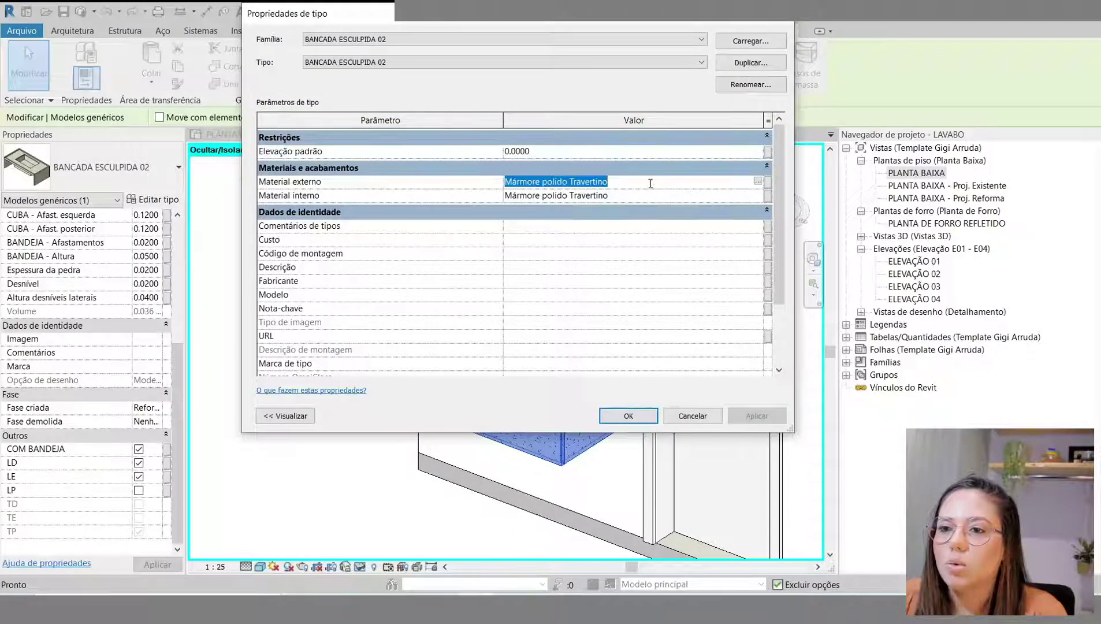
left_click_drag(626, 22, 270, 391)
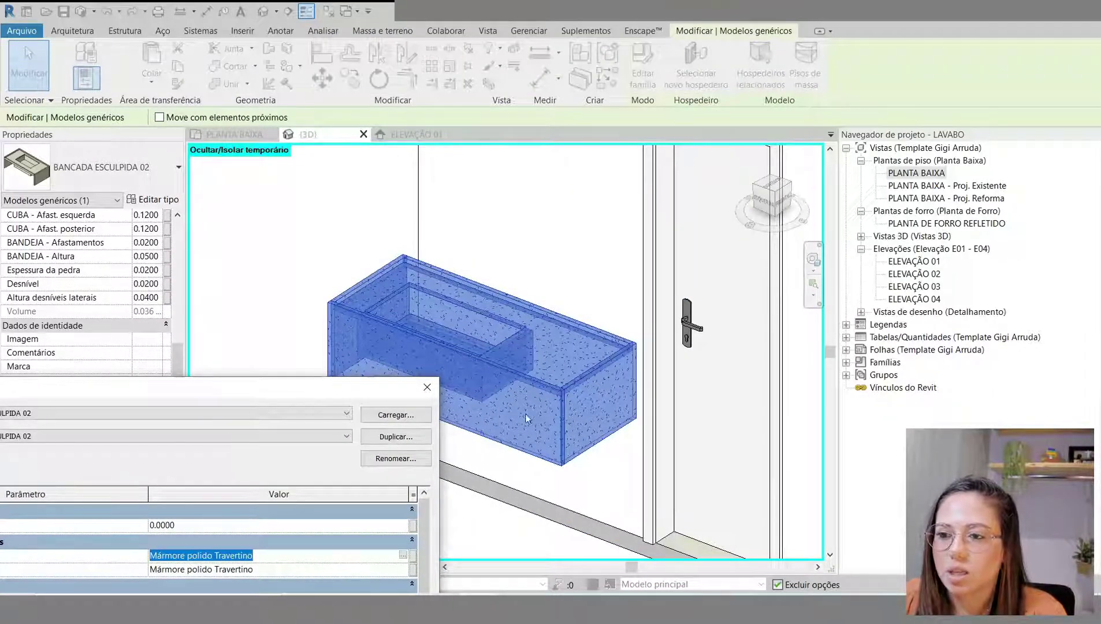
left_click_drag(269, 394, 532, 129)
left_click(707, 114)
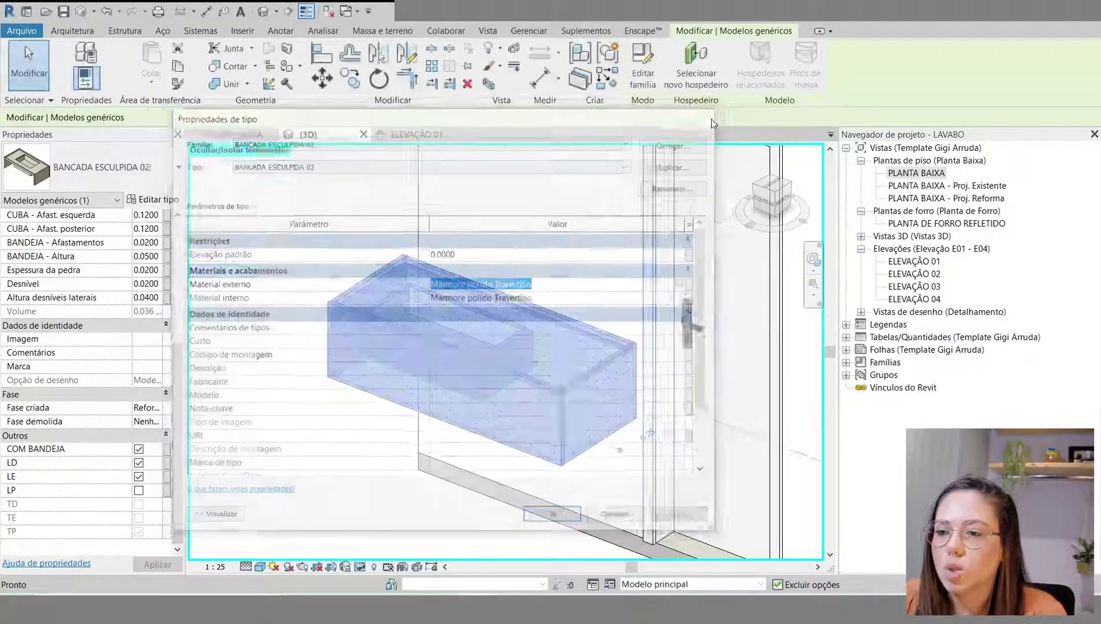
Step: Compare the new countertop with the BANCADA ESCULPIDA on the opposite side of the washroom in 3D
key("Escape")
scroll(511, 475, "down", 3)
middle_click_drag(511, 475, 439, 468, "shift")
left_click(423, 445)
scroll(447, 477, "up", 3)
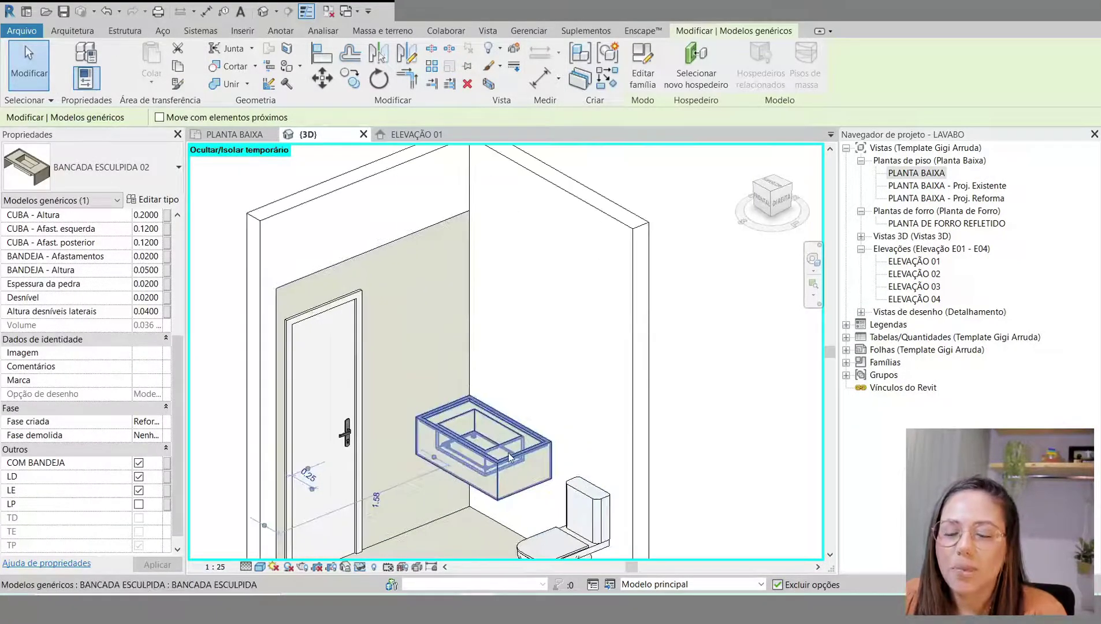
scroll(619, 423, "down", 3)
middle_click_drag(347, 464, 454, 449, "shift")
key("Escape")
scroll(456, 449, "up", 2)
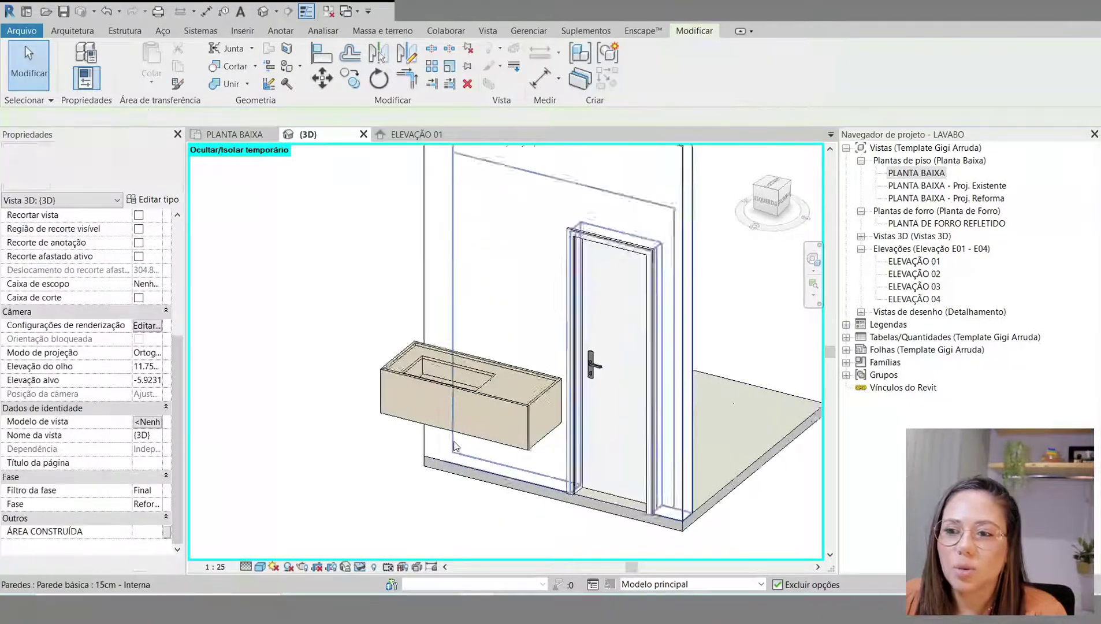
Step: Temporarily hide the BANCADA ESCULPIDA 02 countertop in the 3D view and bring the countertop and toilet on the opposite side into view
scroll(456, 447, "up", 3)
left_click(509, 405)
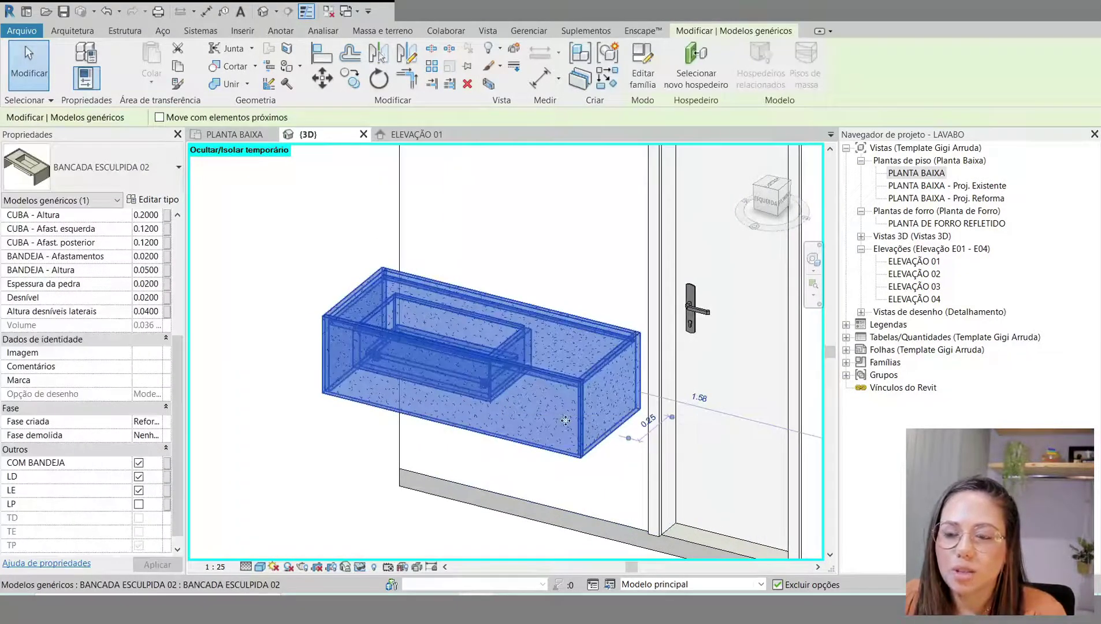
key("Escape")
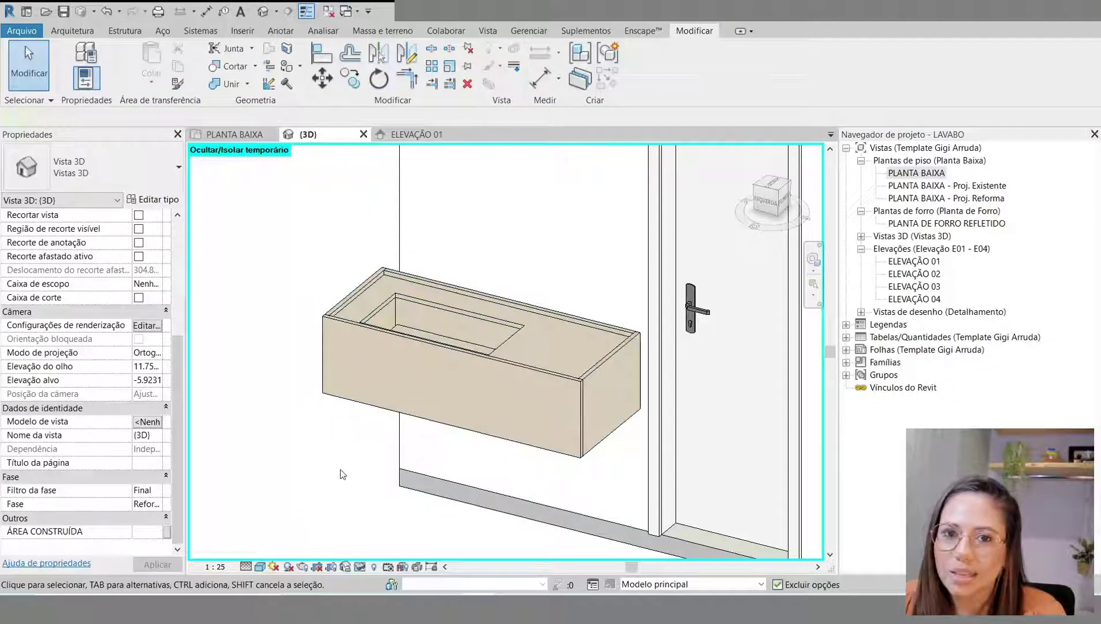
left_click(368, 345)
key("h")
key("h")
middle_click_drag(368, 344, 731, 358, "shift")
scroll(369, 416, "down", 2)
scroll(751, 347, "up", 2)
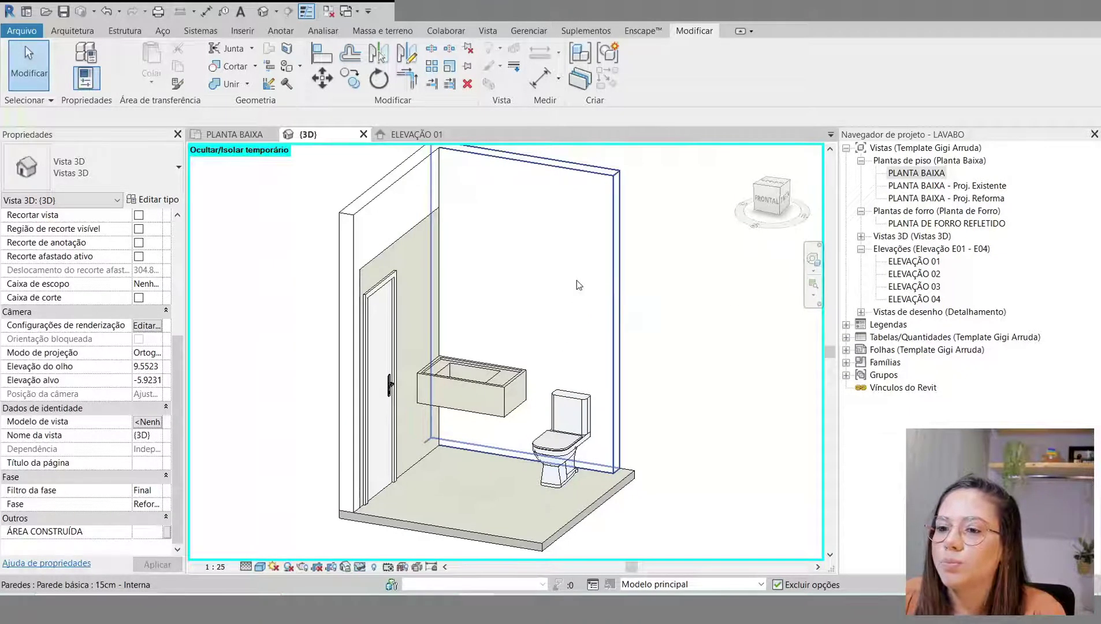
scroll(577, 280, "up", 2)
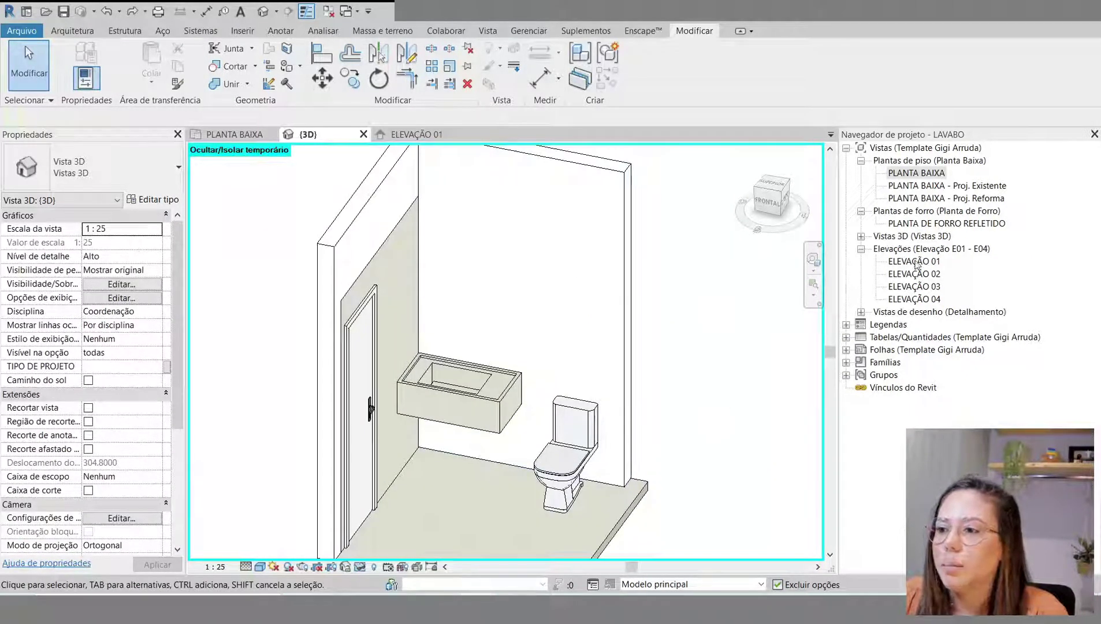
Step: Open ELEVAÇÃO 01, and in PLANTA BAIXA move the E01 cut line off the countertop to the centre of the elevation marker
double_click(914, 262)
scroll(412, 467, "down", 3)
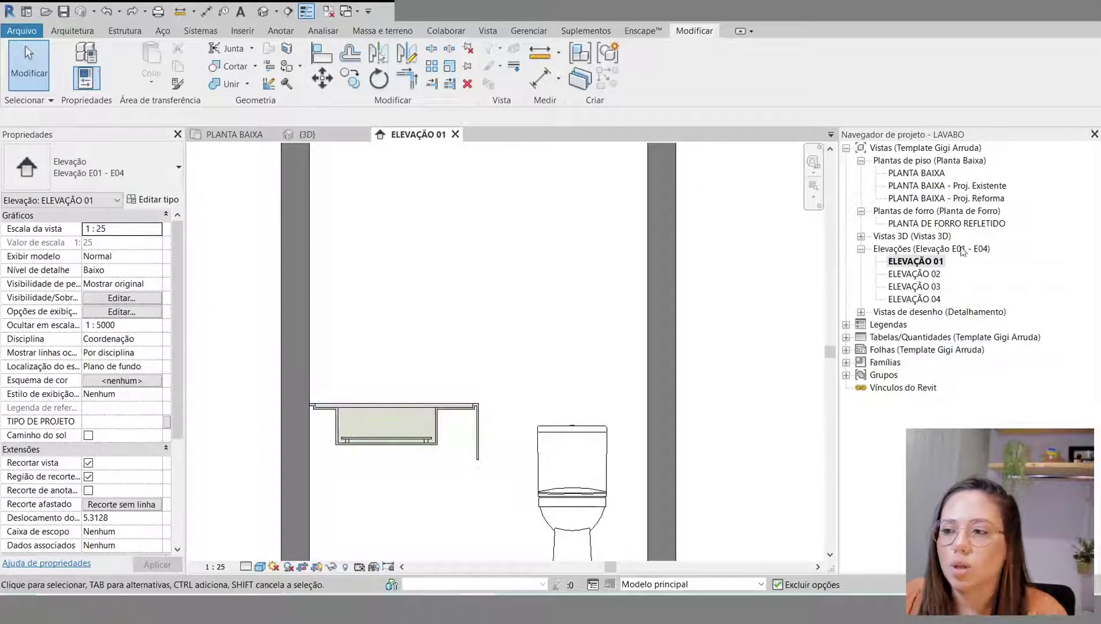
double_click(916, 173)
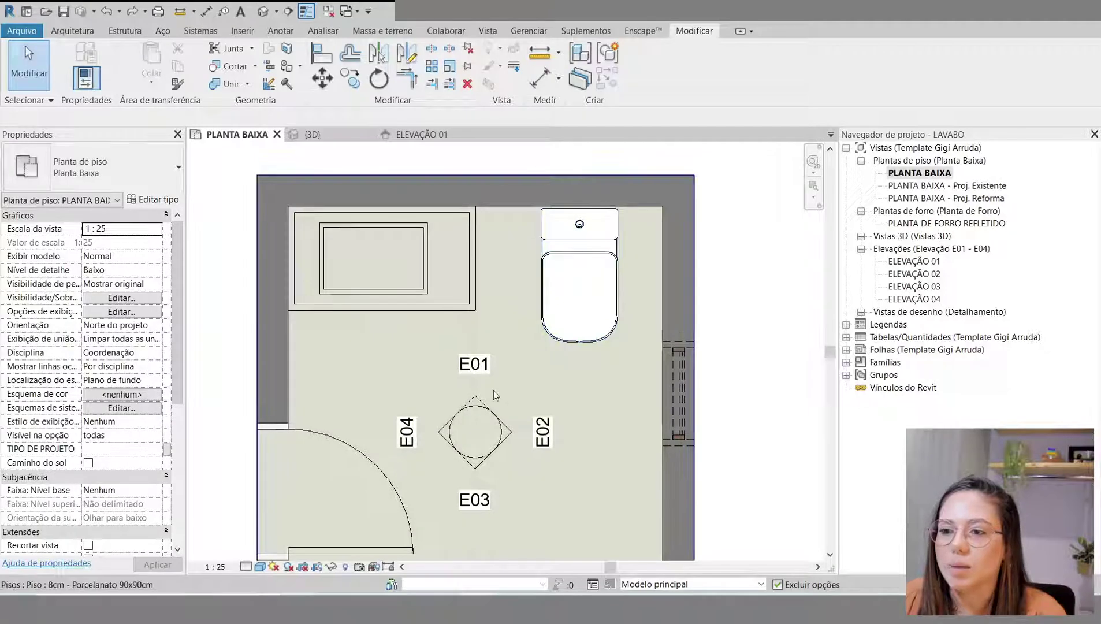
left_click(475, 370)
left_click(506, 263)
key("Down")
key("Down")
key("Down")
key("Down")
key("Down")
key("Down")
key("Down")
key("Down")
key("Down")
key("Down")
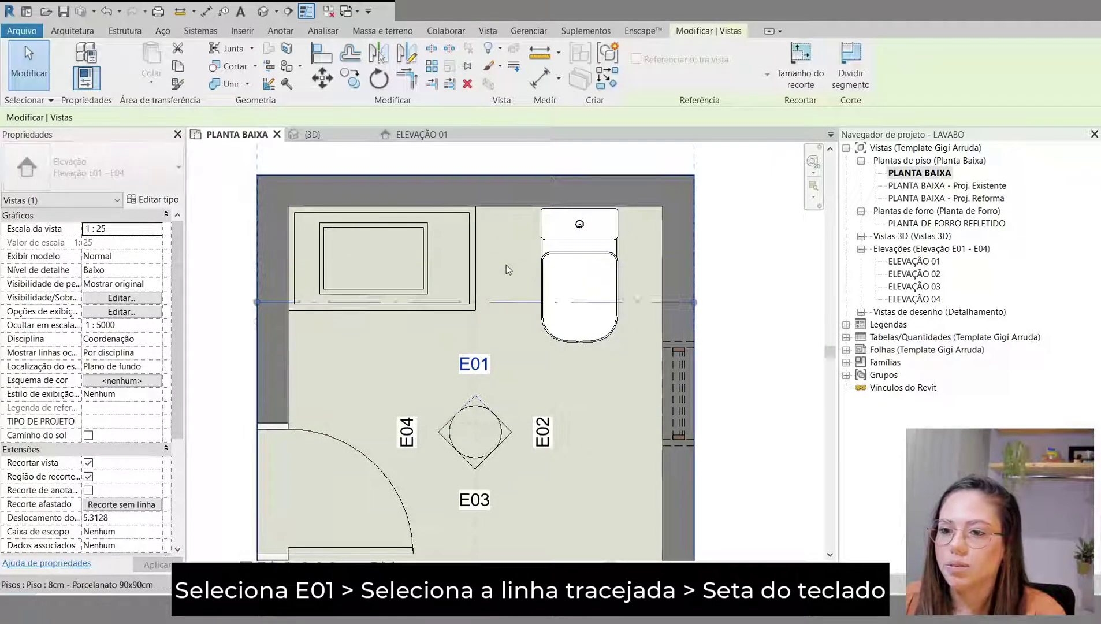
key("Down")
key("Down")
key("Down")
key("Down")
key("Down")
key("Down")
key("Down")
key("Down")
key("Down")
key("Down")
key("Down")
key("Down")
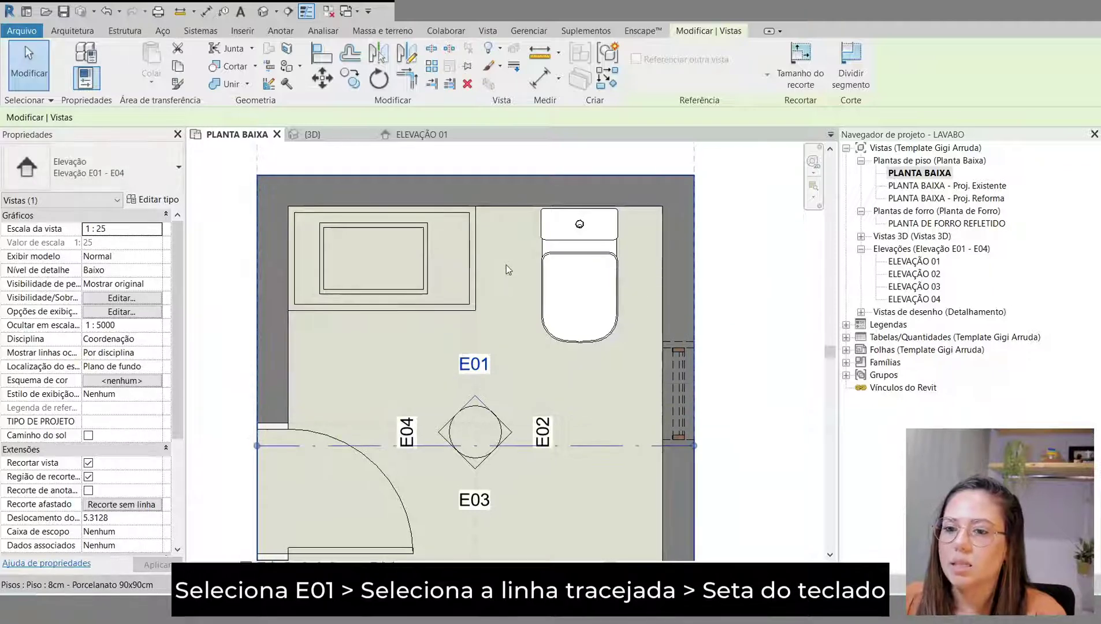
key("Up")
key("Up")
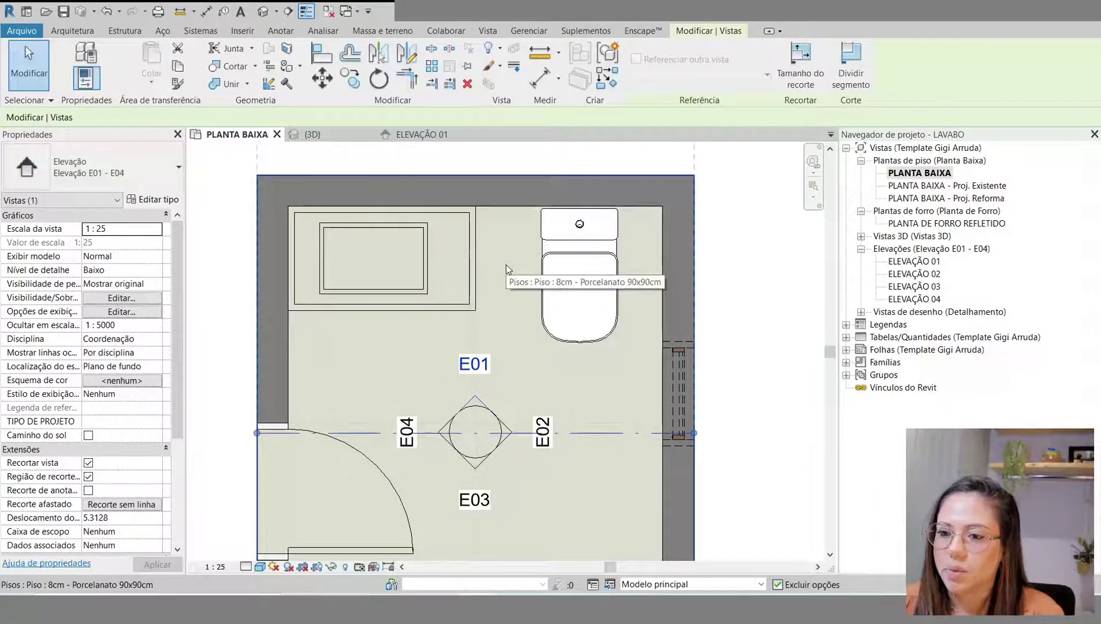
Step: Open ELEVAÇÃO 01 from its E01 marker in the plan and save the project
double_click(483, 362)
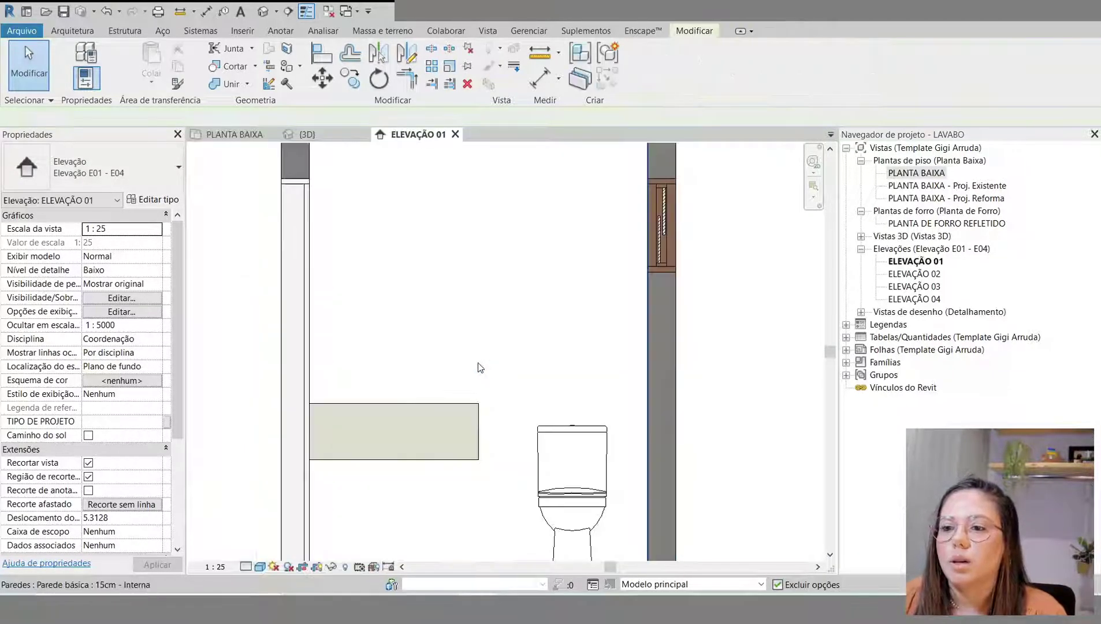
scroll(538, 386, "down", 2)
middle_click_drag(722, 348, 708, 347)
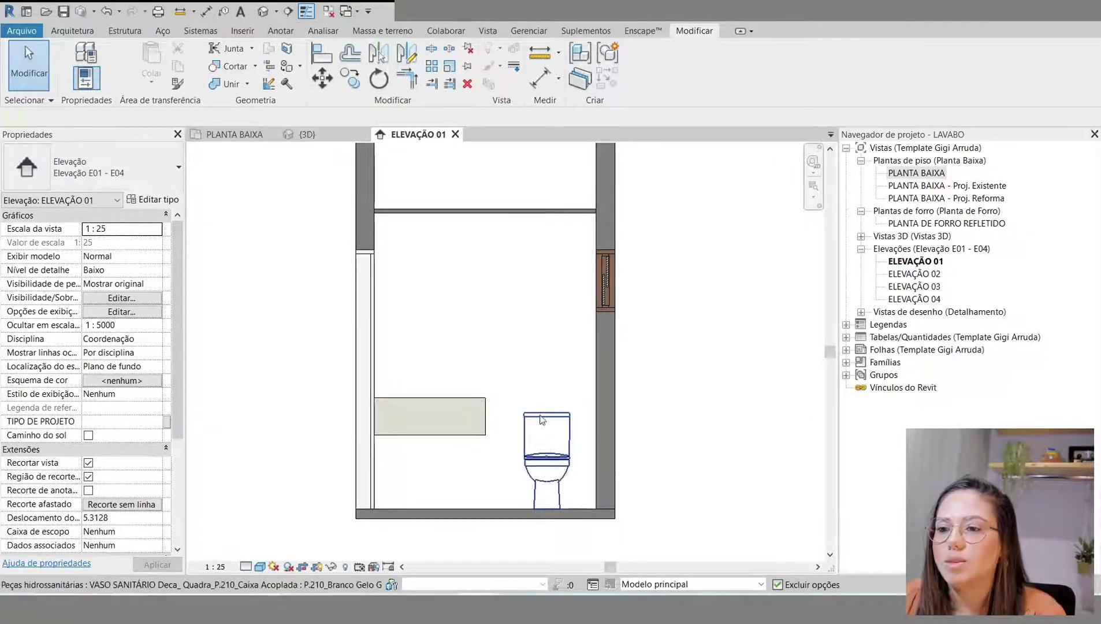
middle_click_drag(676, 414, 684, 417)
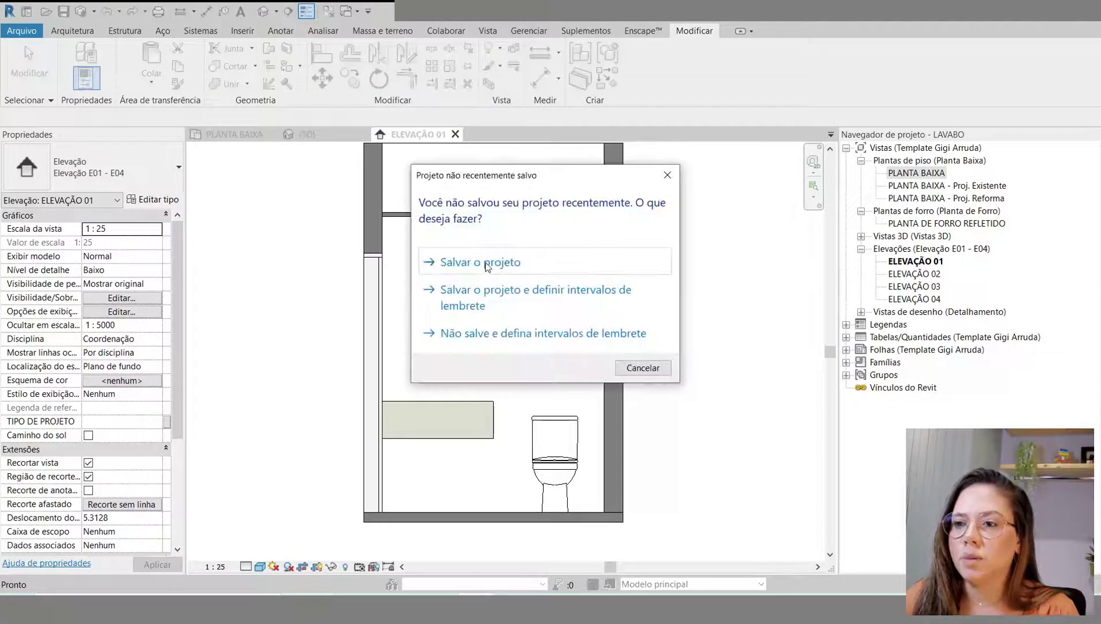
left_click(487, 263)
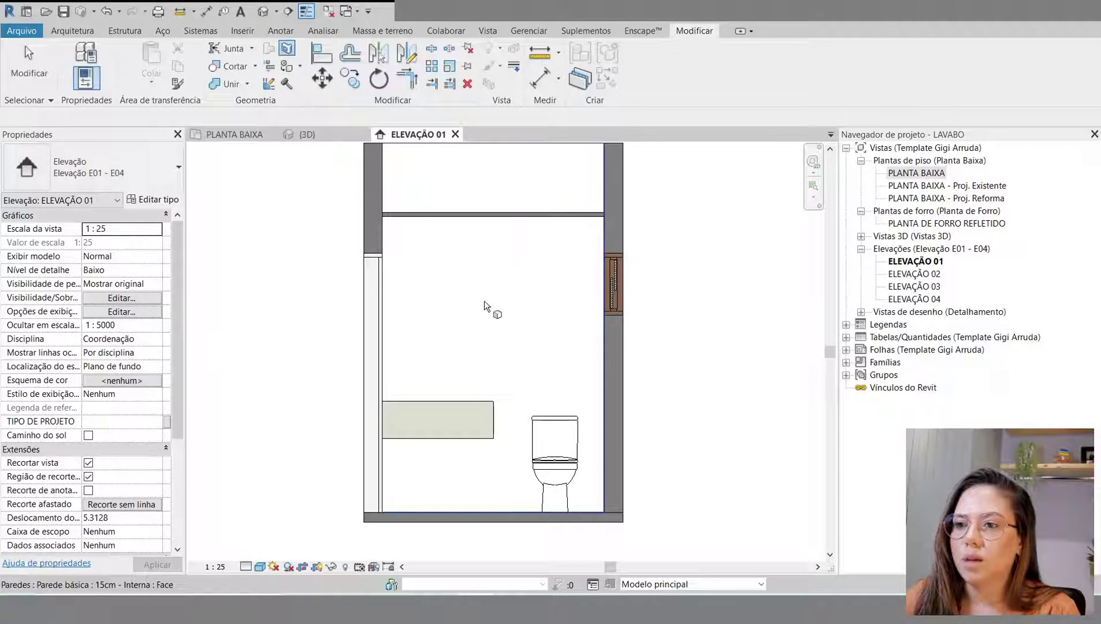
Step: Split the back wall's face with lines along the countertop's underside, up about 1.8 m to the ceiling, and 0.9 m across to the window wall
scroll(548, 354, "down", 2)
scroll(514, 311, "up", 1)
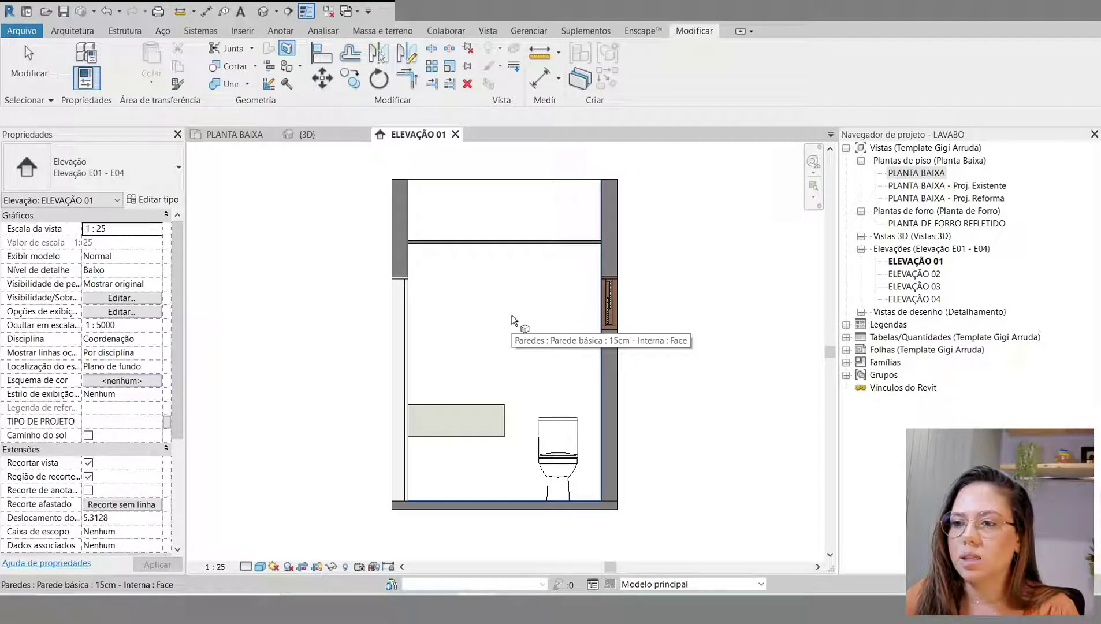
left_click(512, 317)
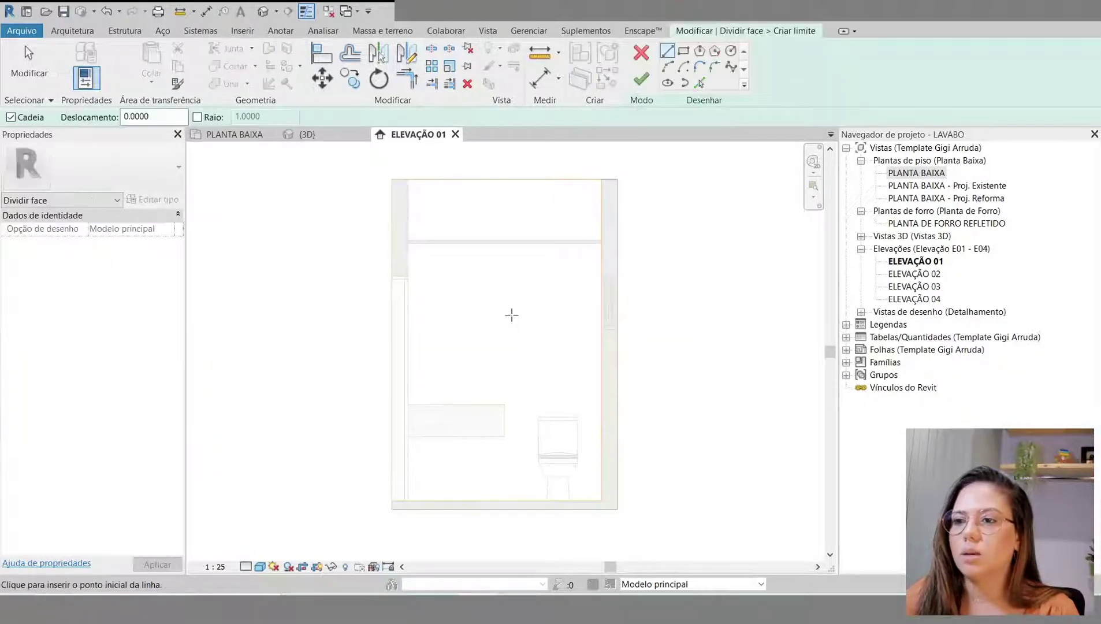
scroll(539, 384, "up", 1)
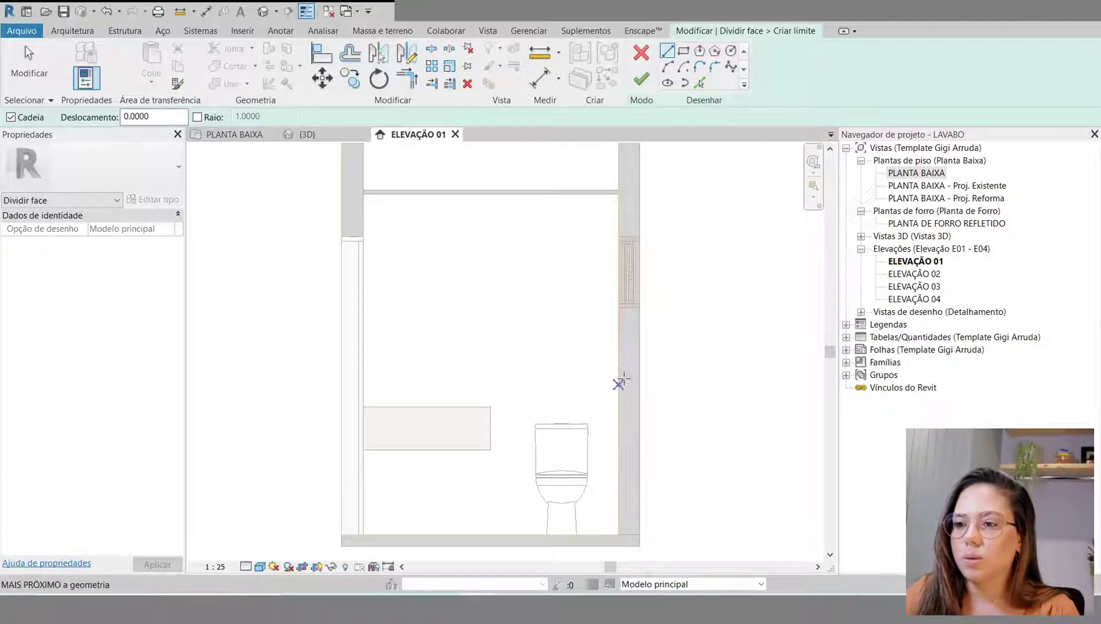
left_click(484, 406)
key("Escape")
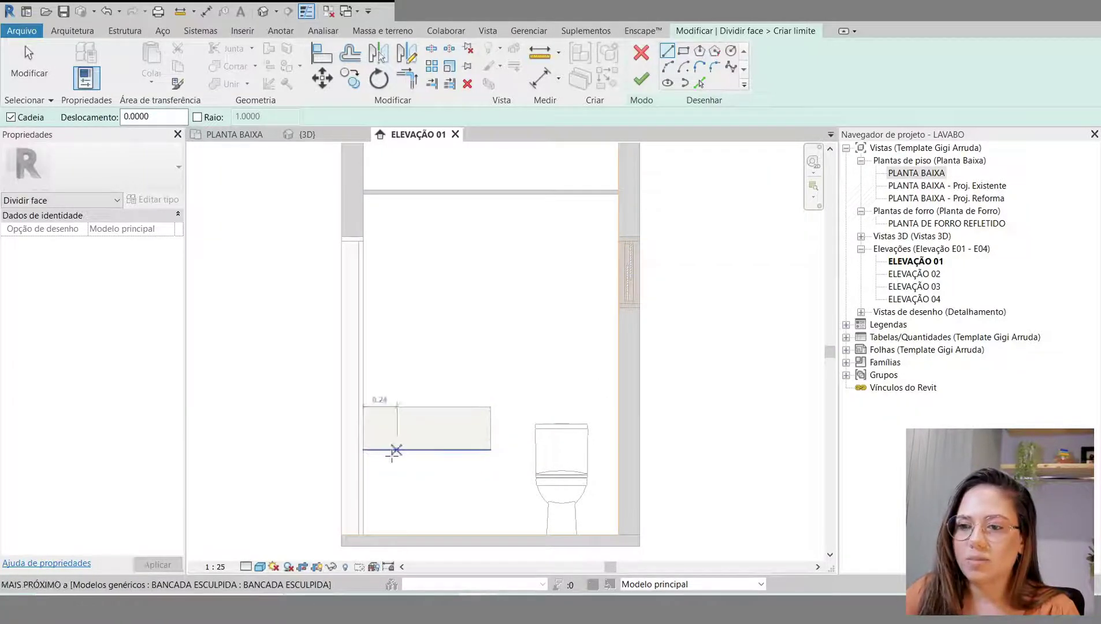
left_click(364, 450)
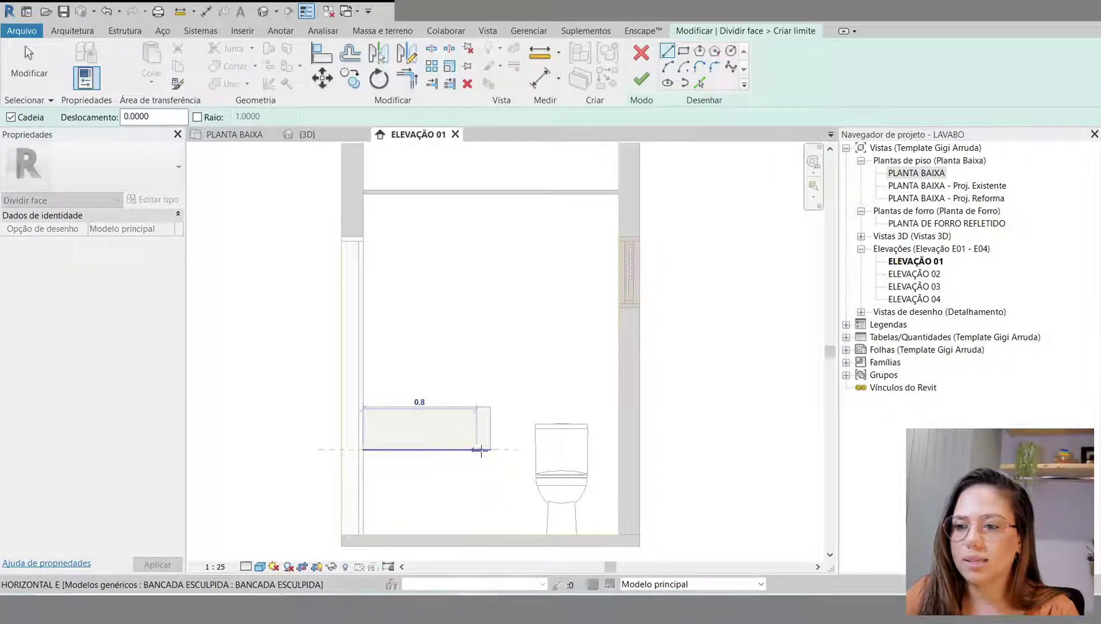
left_click(491, 450)
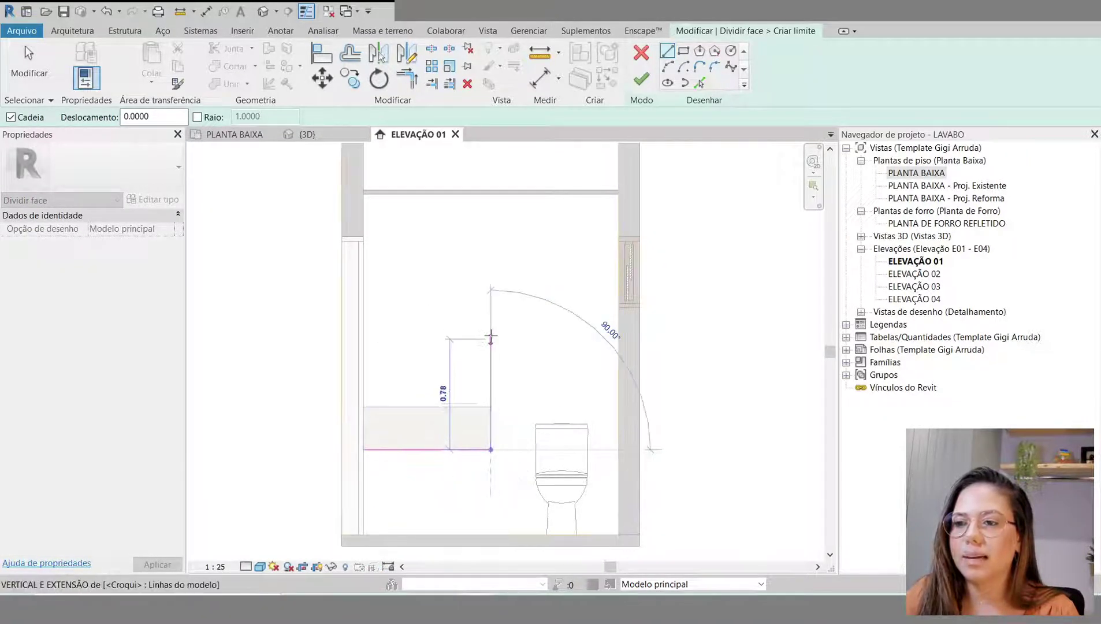
left_click(491, 194)
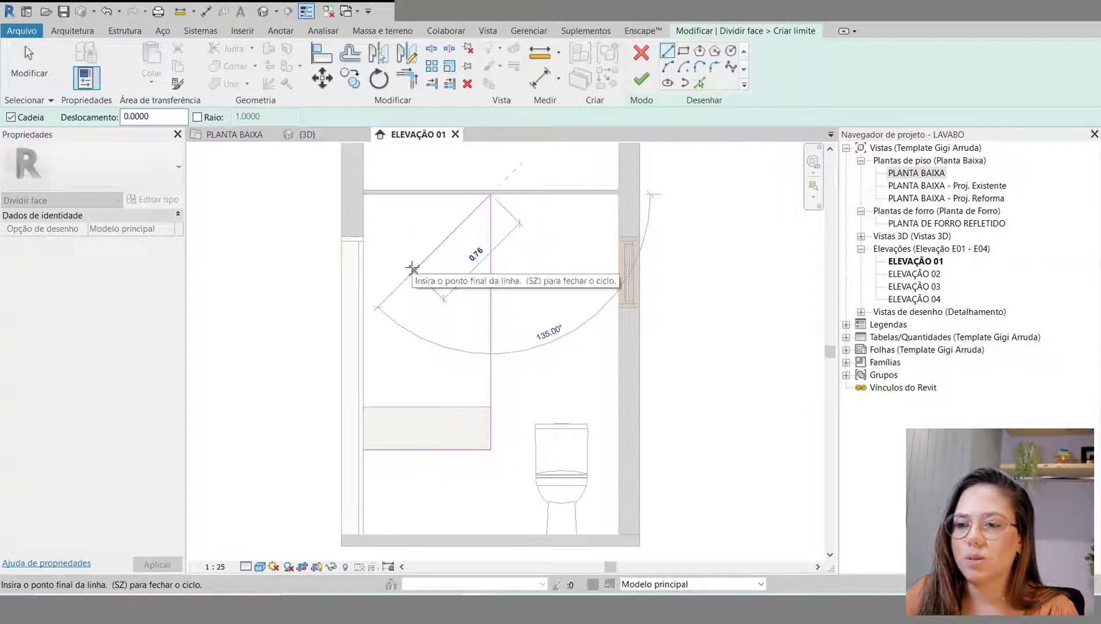
left_click(618, 193)
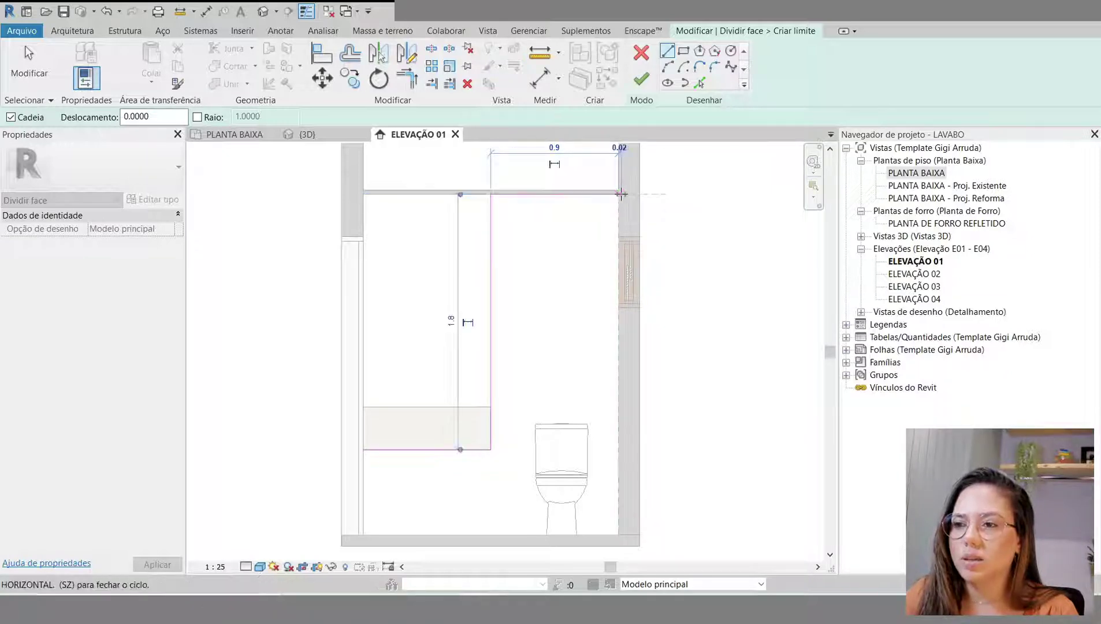
key("Escape")
key("Escape")
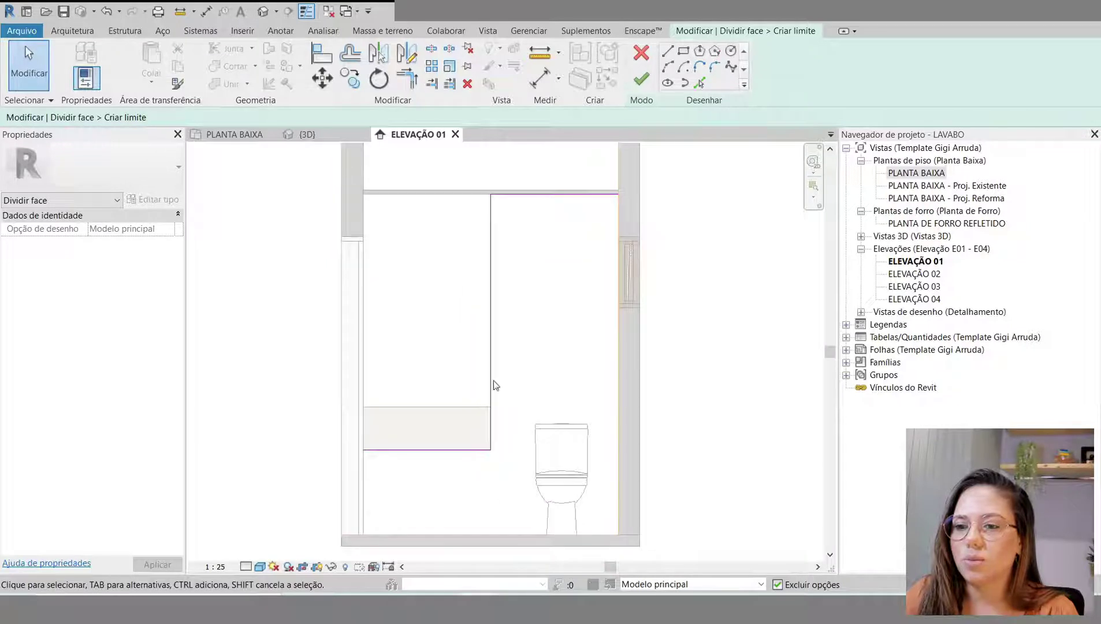
Step: Add a vertical boundary line from the countertop's lower corner down to the floor along the door wall, and finish the face split
left_click(668, 51)
scroll(386, 524, "up", 3)
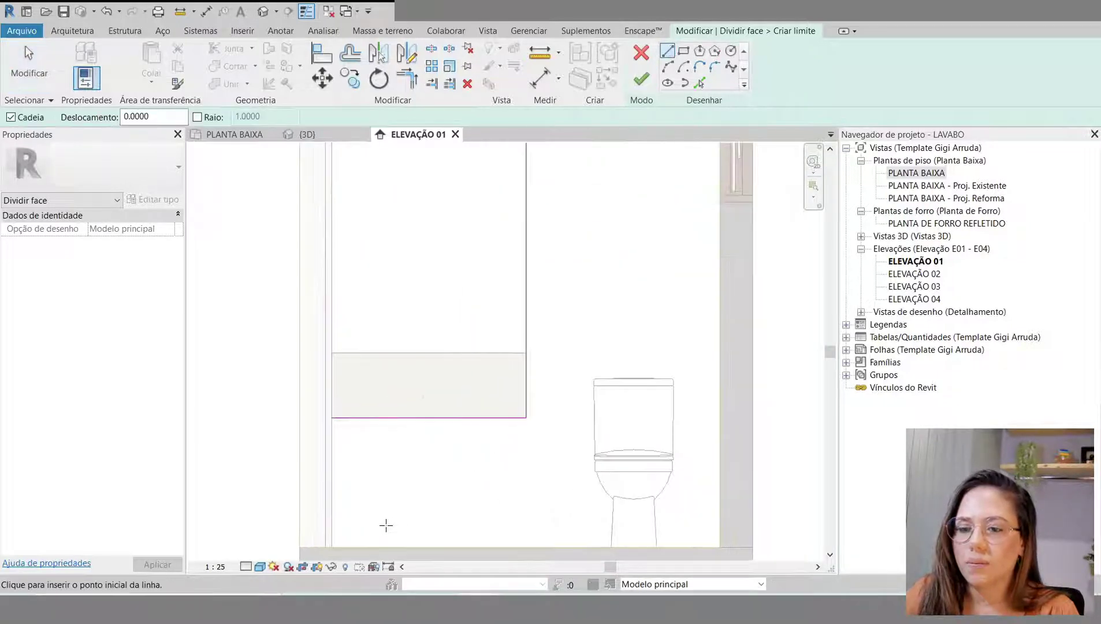
left_click(366, 325)
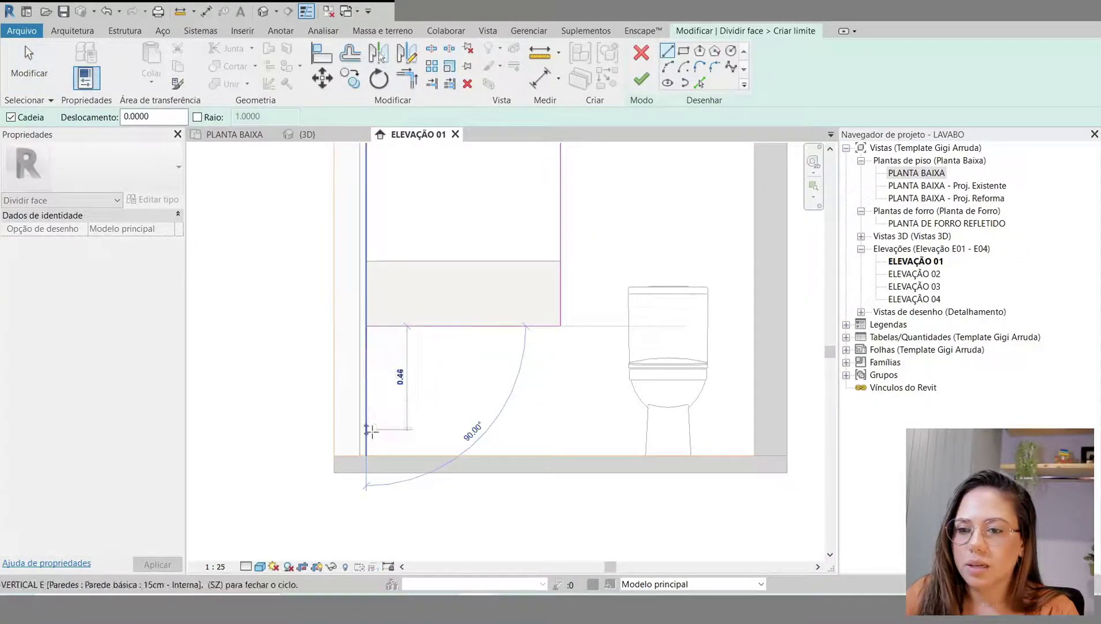
left_click(366, 455)
key("Escape")
key("Escape")
scroll(346, 504, "down", 3)
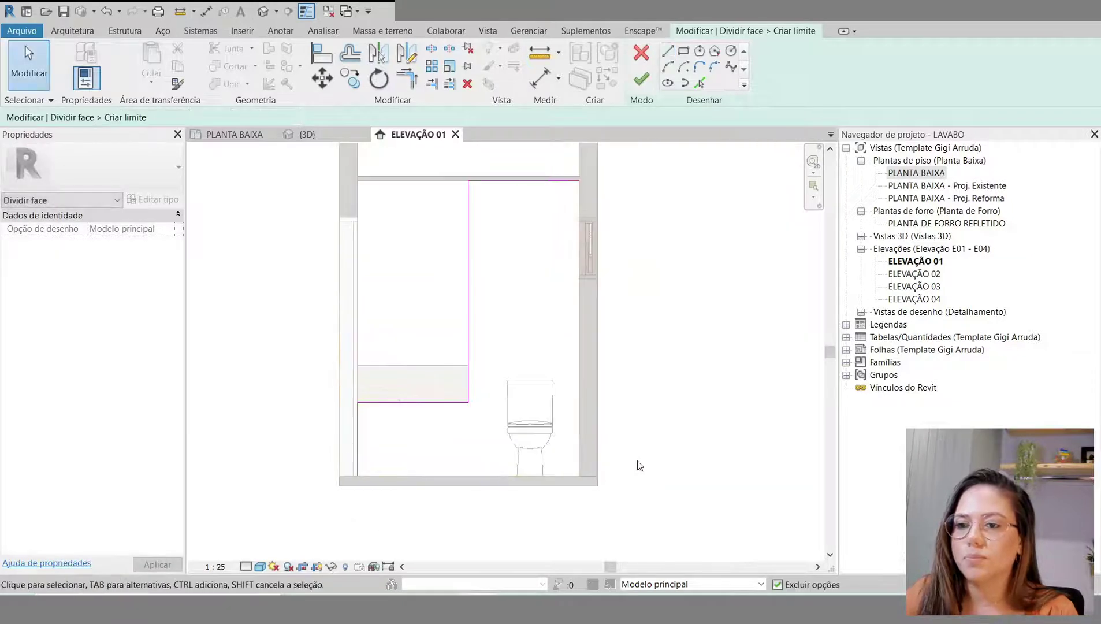
scroll(462, 457, "up", 2)
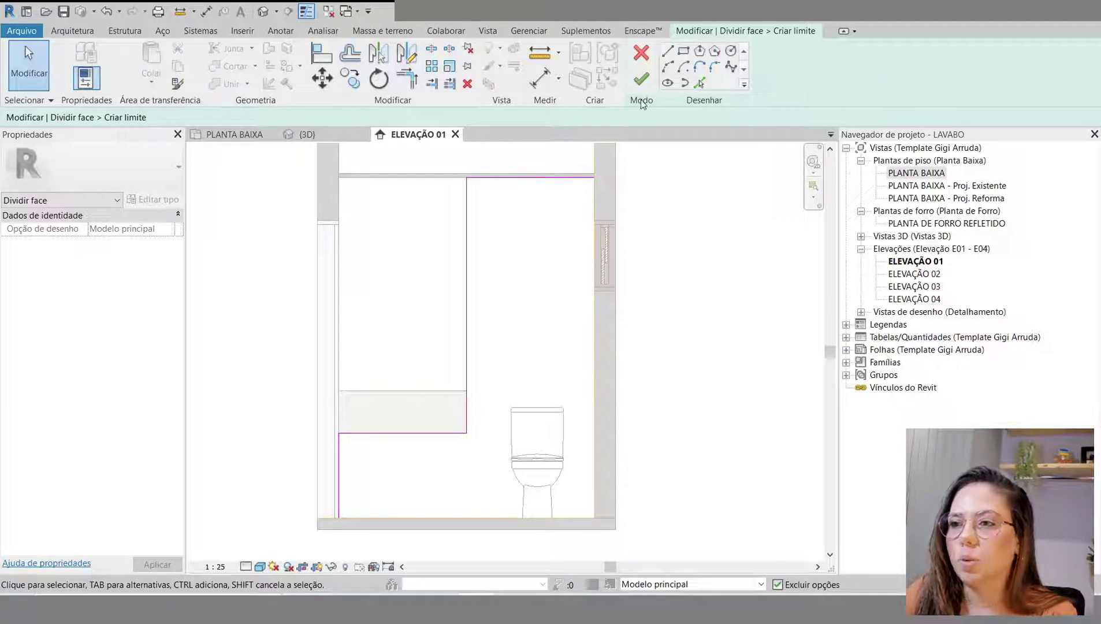
left_click(642, 79)
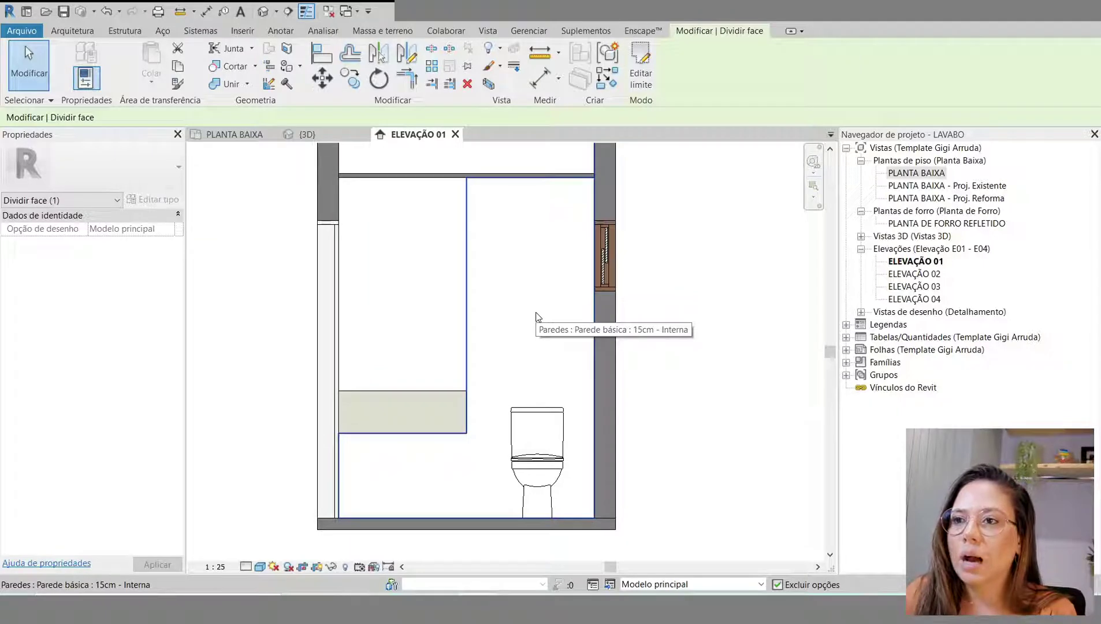
Step: Select Porcelanato Piso 30x60 in the project's material browser and display its appearance properties
left_click(527, 31)
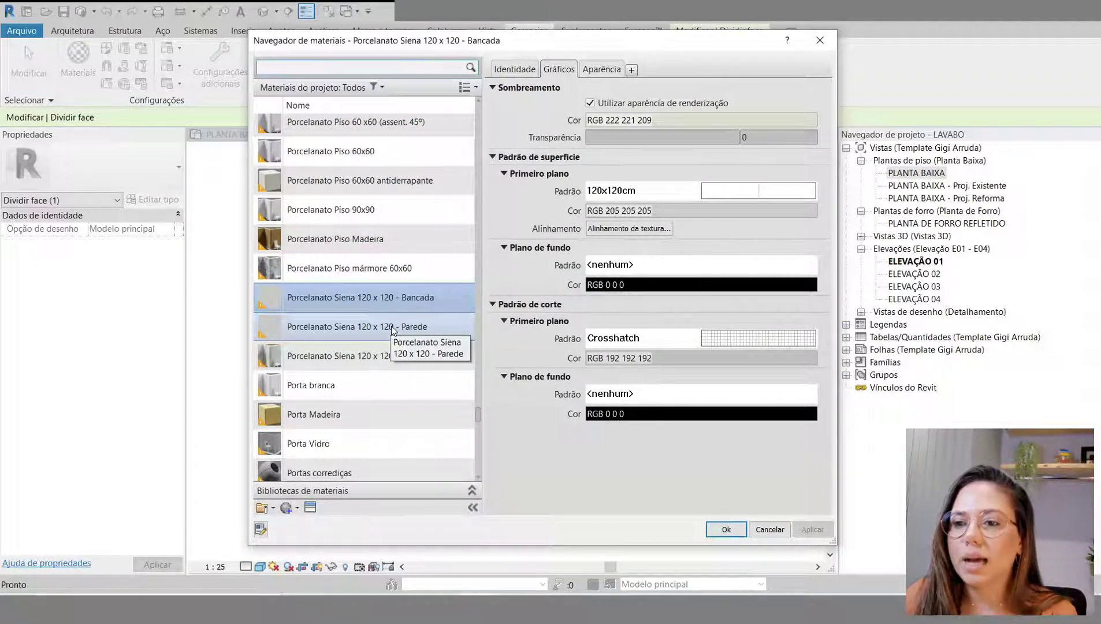
left_click(354, 335)
right_click(351, 331)
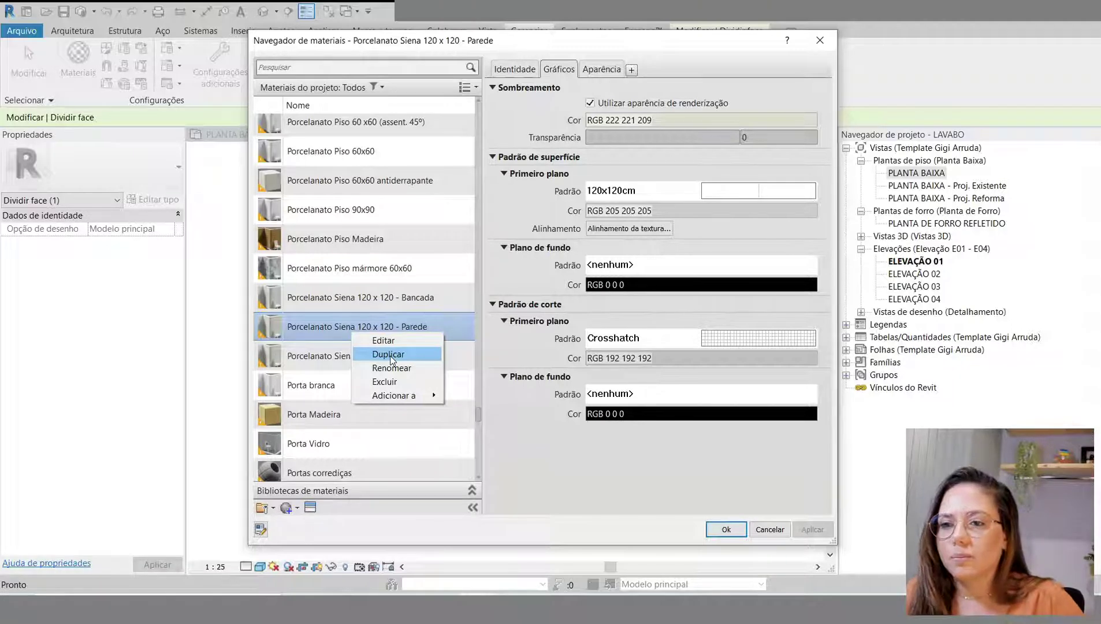
left_click(355, 241)
scroll(387, 286, "up", 3)
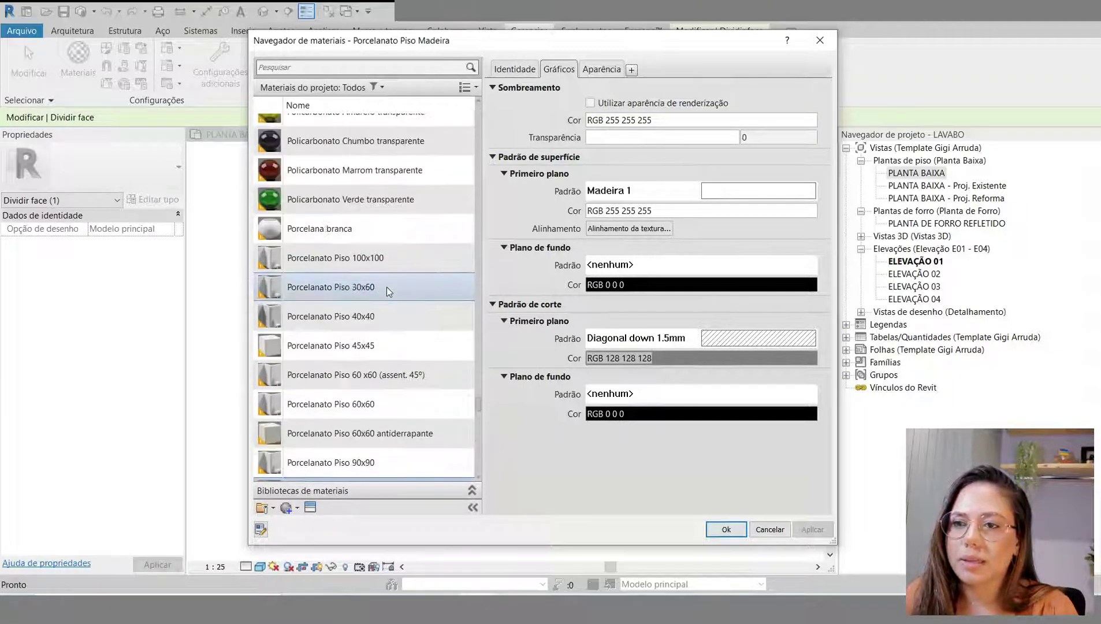
left_click(375, 287)
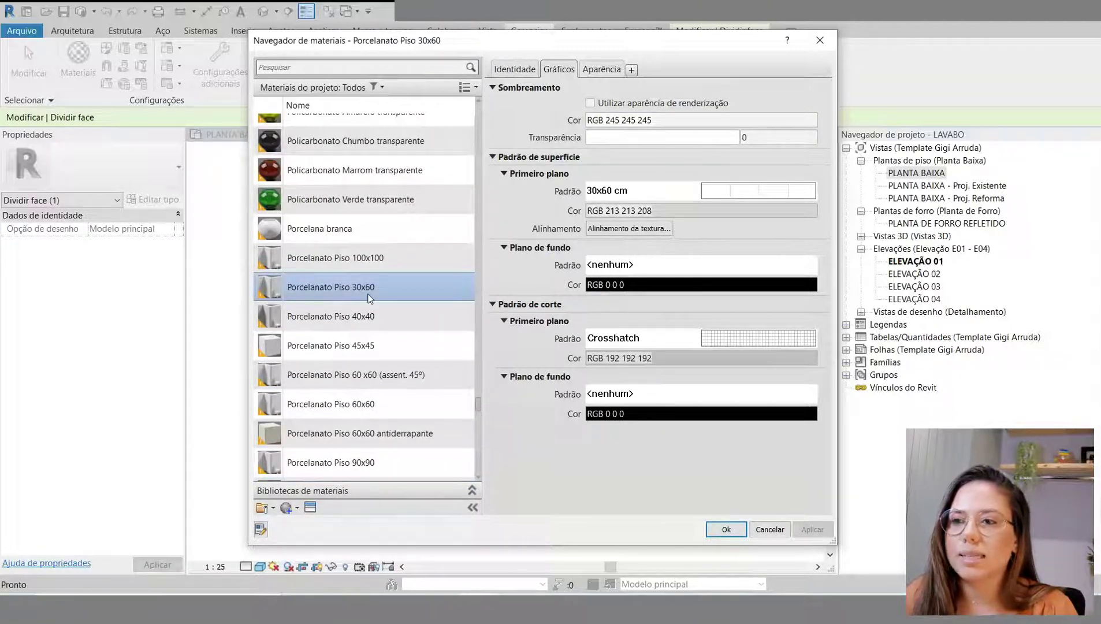
left_click(591, 72)
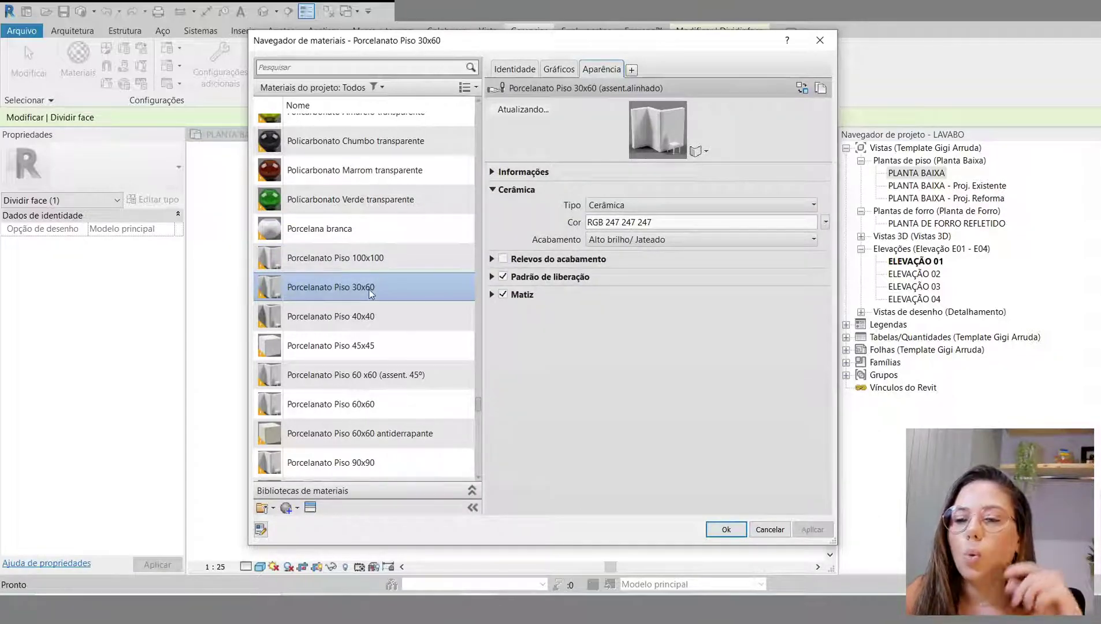
Step: Check the betula-clara-origens-30x90-mate_33018 image in File Explorer's Texturas folder and return to the material browser in Revit
key("alt+Tab")
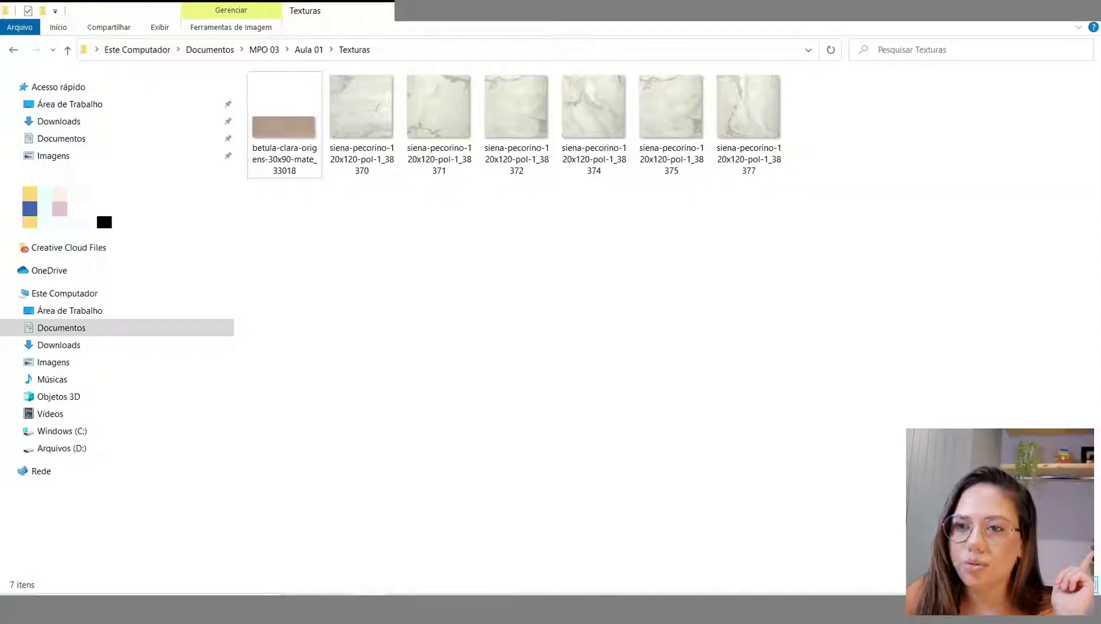
mouse_move(279, 170)
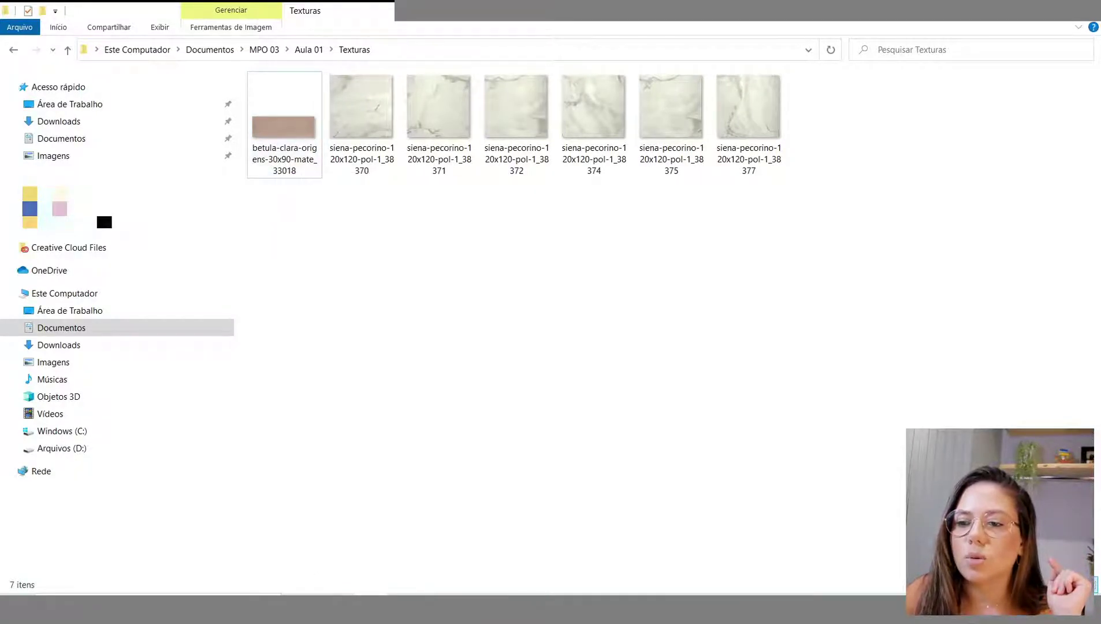
key("alt+Tab")
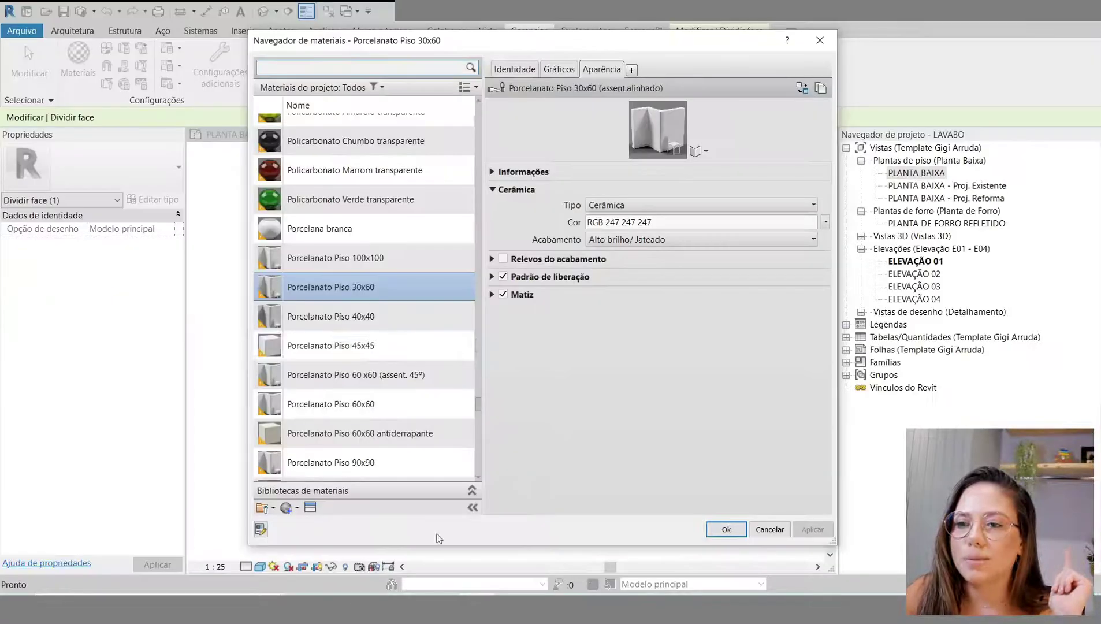
Step: Duplicate the Porcelanato Piso 30x60 material and name the copy Porcelanato Piso 30x90
right_click(374, 287)
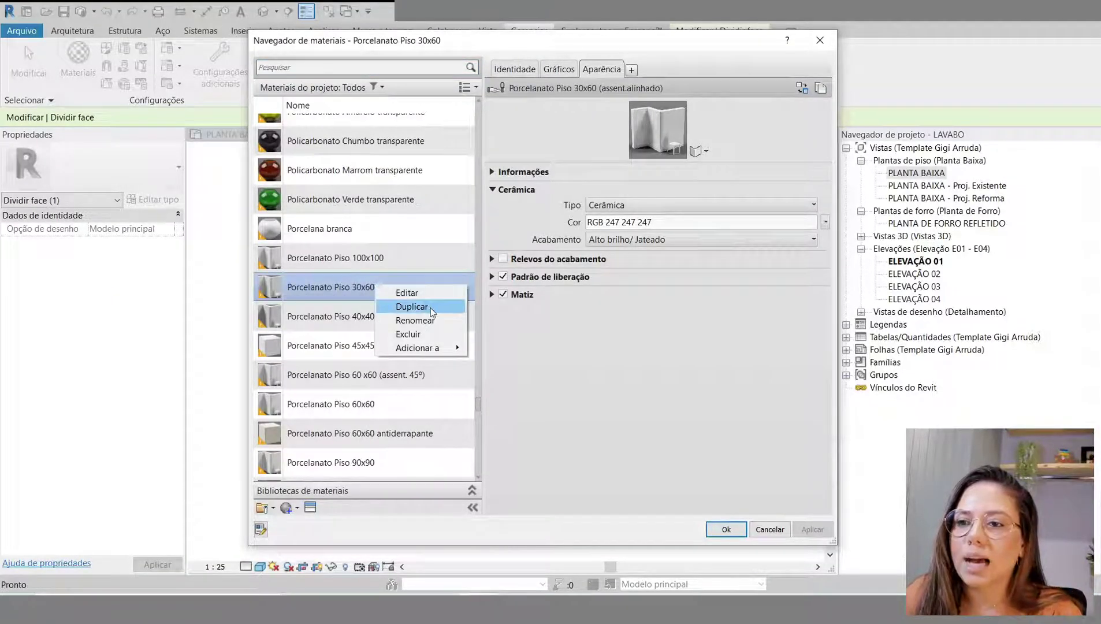
left_click(430, 306)
left_click(378, 297)
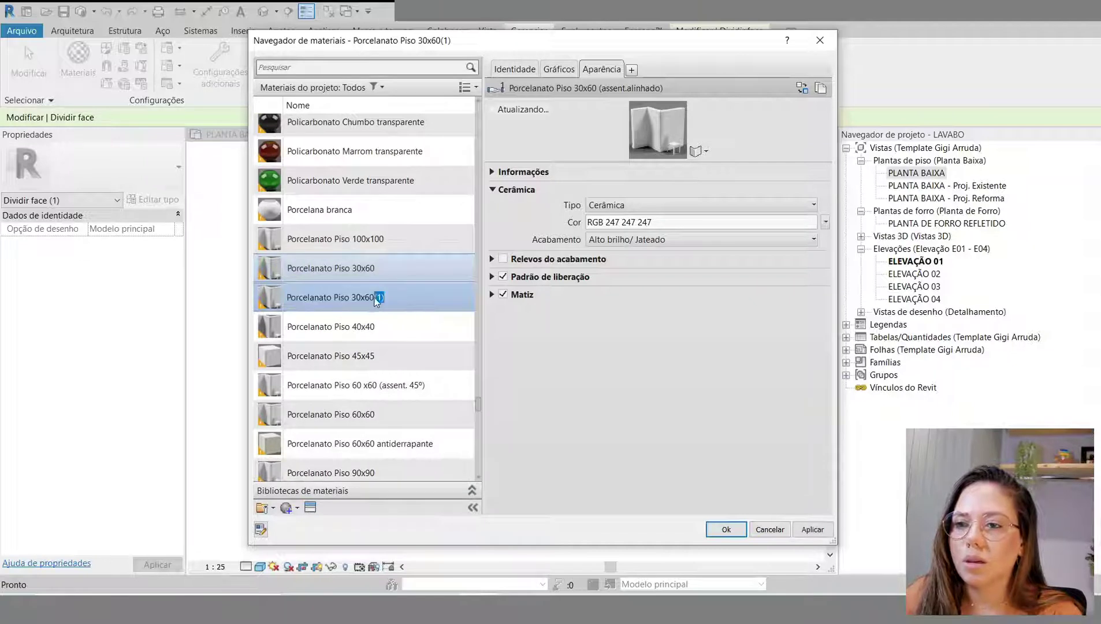
type("90")
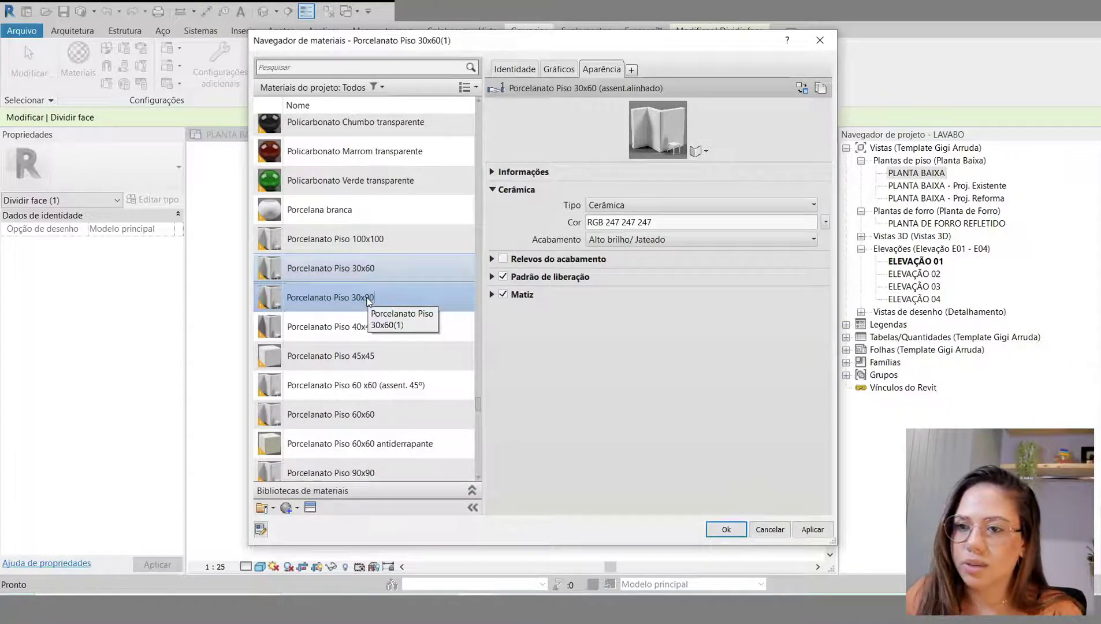
key("Return")
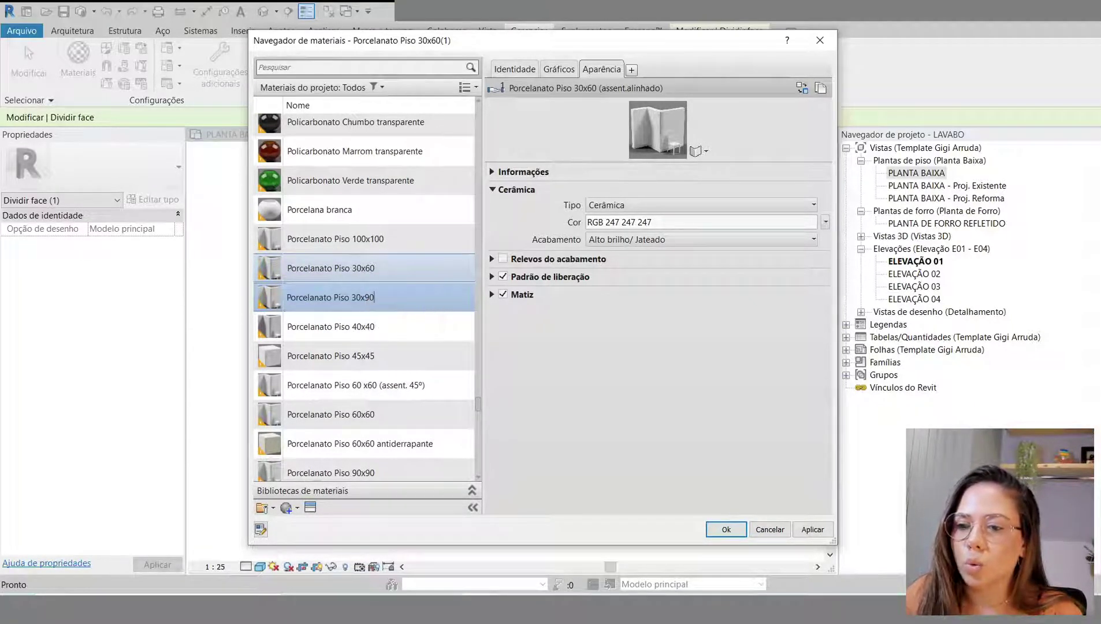
Step: Check the tile image's name in the Texturas folder and rename the new material Porcelanato Betula clara 30x90cm in Revit
left_click(407, 608)
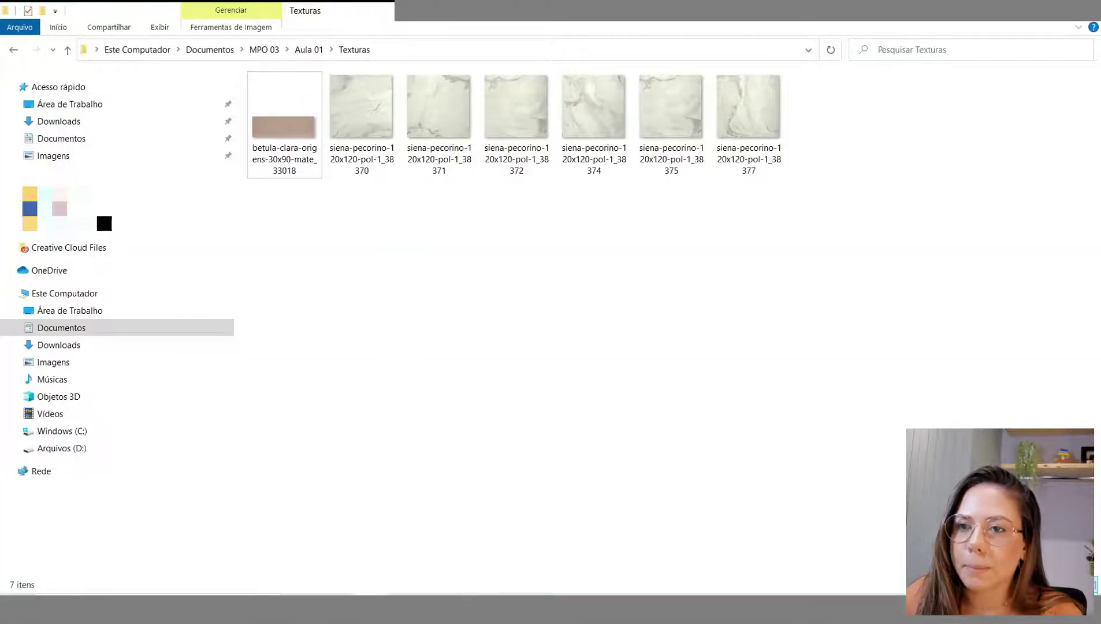
left_click(406, 608)
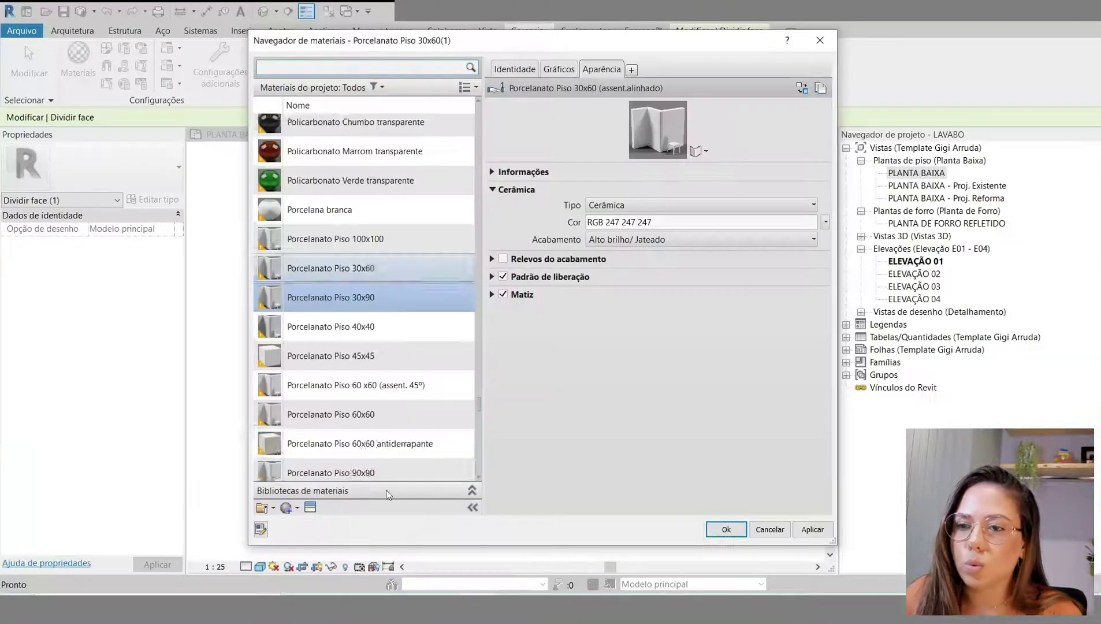
right_click(366, 296)
left_click(402, 329)
left_click(347, 291)
type("PETU")
key("BackSpace")
key("BackSpace")
key("BackSpace")
key("BackSpace")
key("Caps_Lock")
type("Betula")
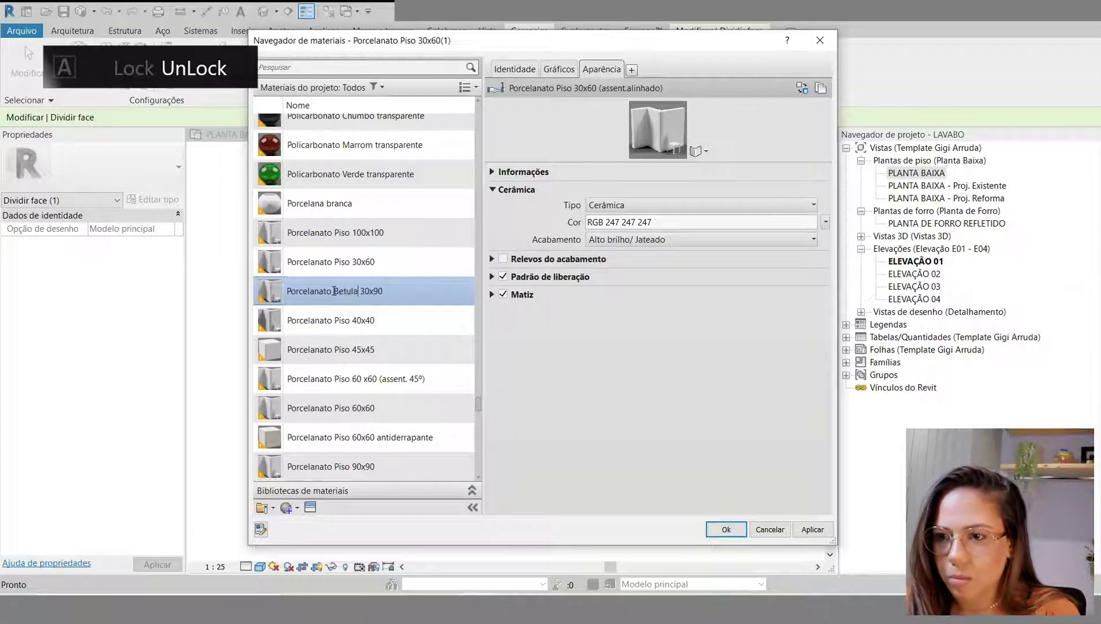
type(" clara")
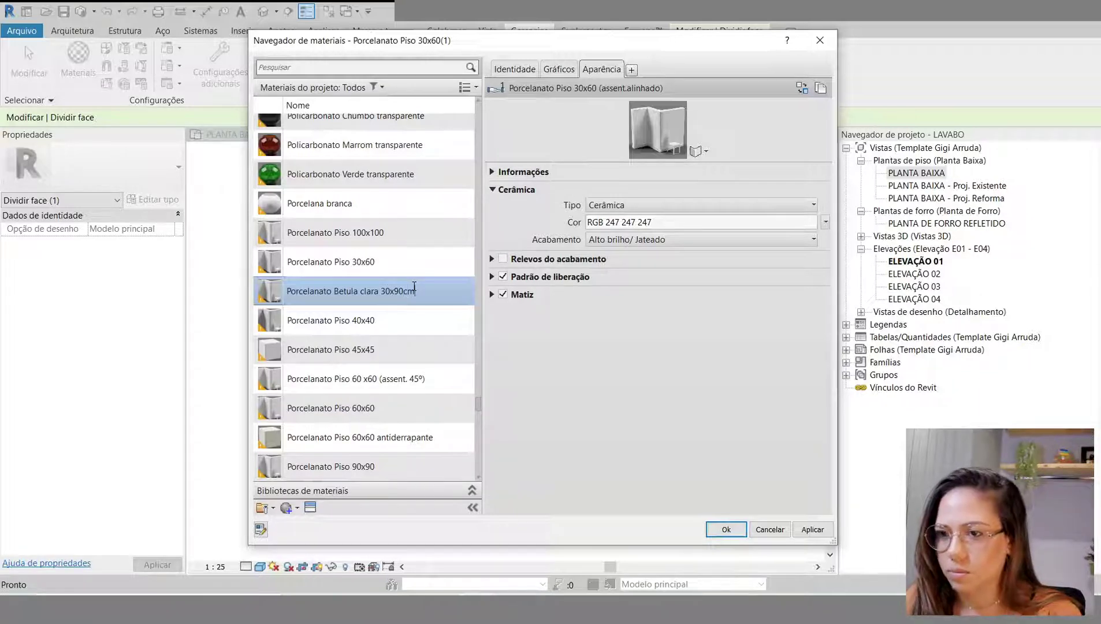
key("Return")
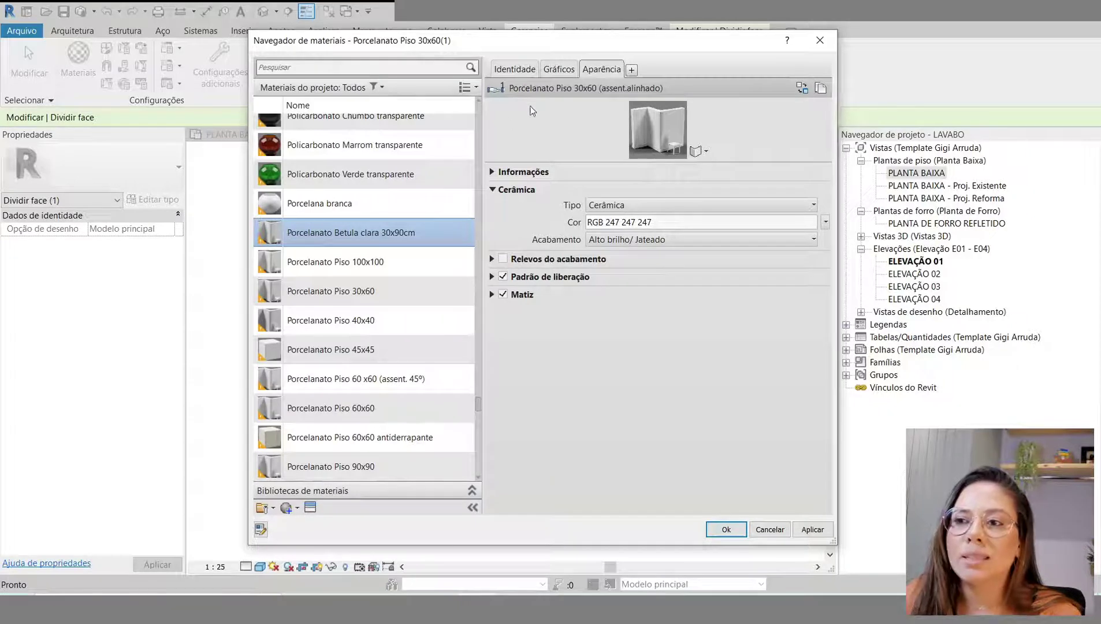
Step: Duplicate the material's appearance asset and load betula-clara-origens-30x90-mate_33018.jpg from the Texturas folder as its ceramic image
scroll(459, 362, "up", 1)
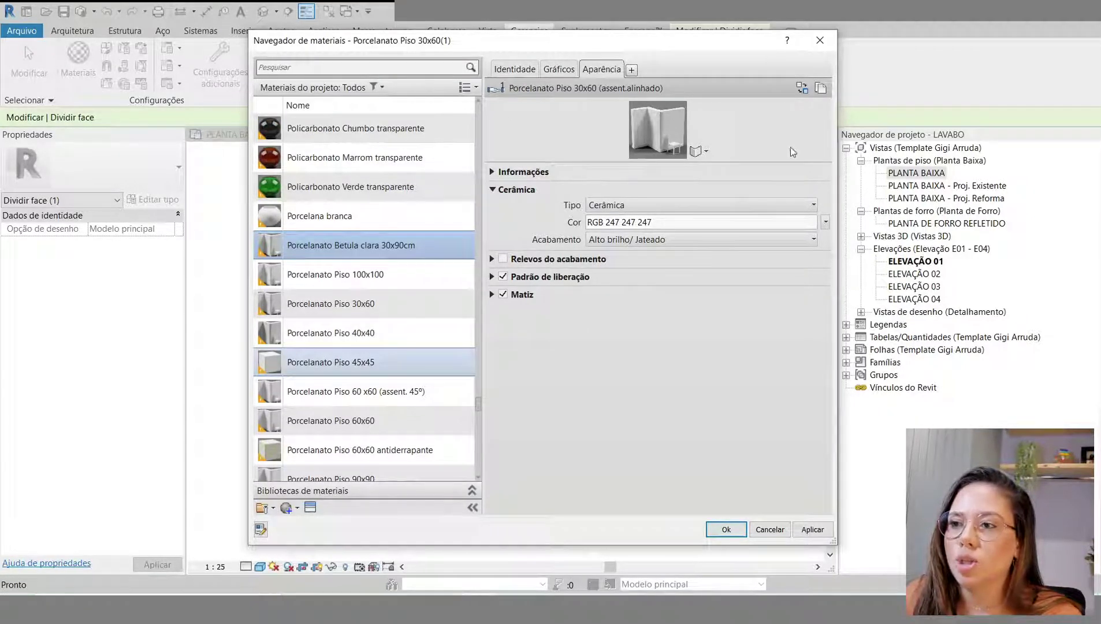
left_click(821, 88)
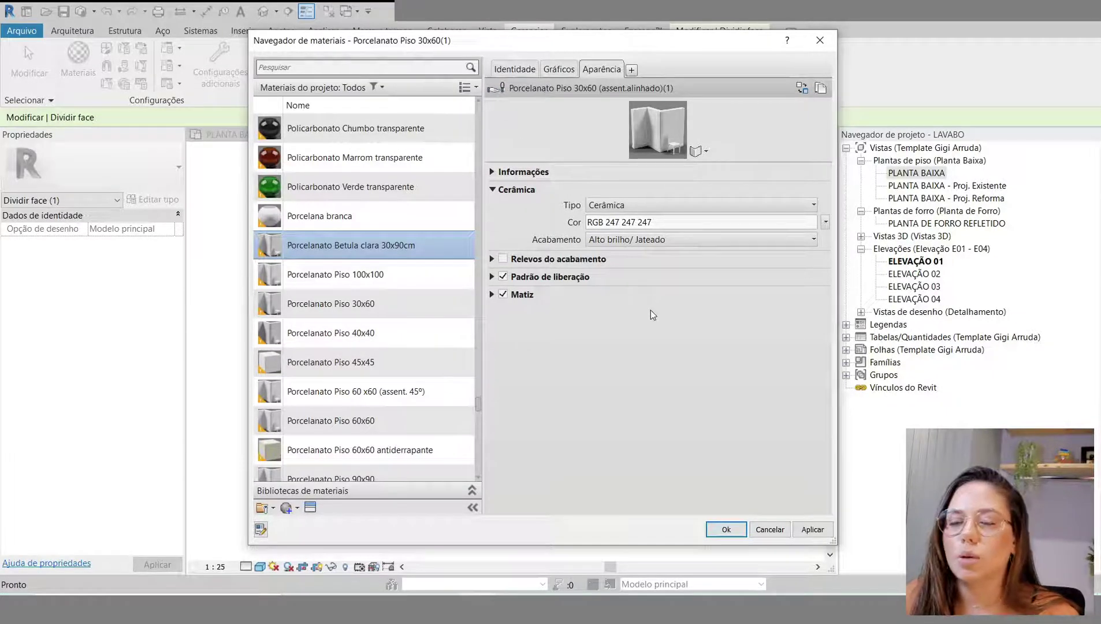
left_click(825, 222)
left_click(770, 252)
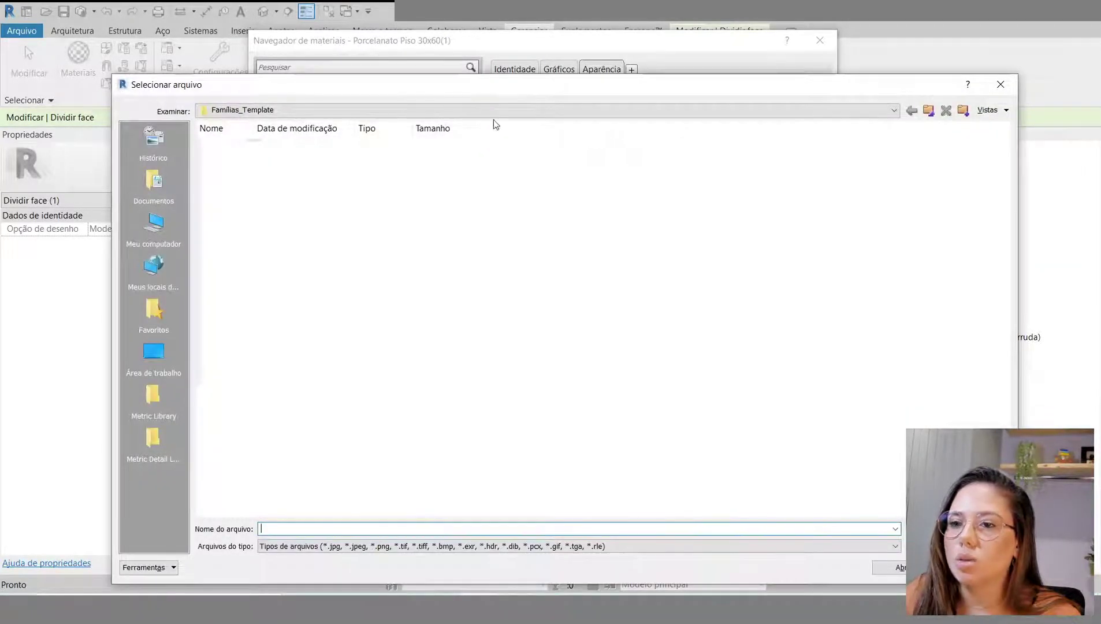
left_click(152, 191)
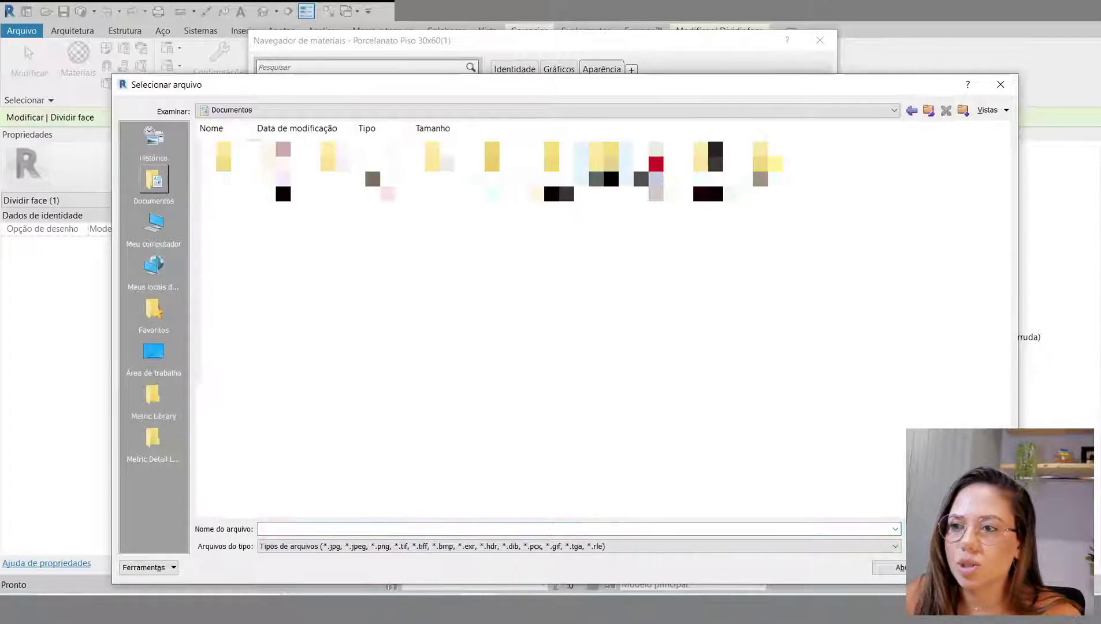
double_click(605, 167)
double_click(277, 161)
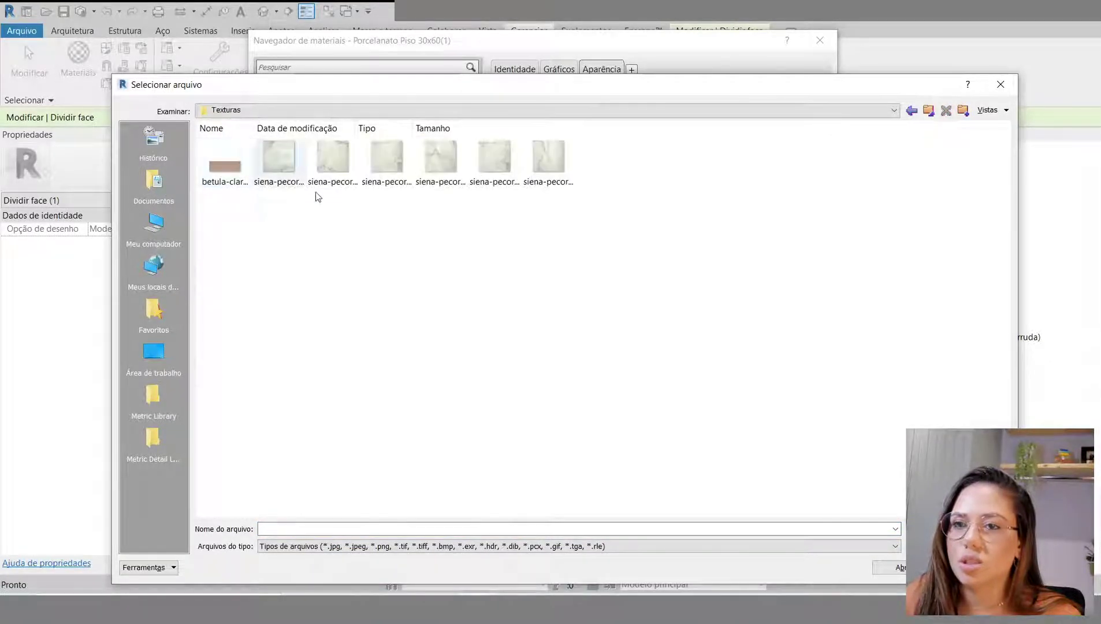
left_click(230, 166)
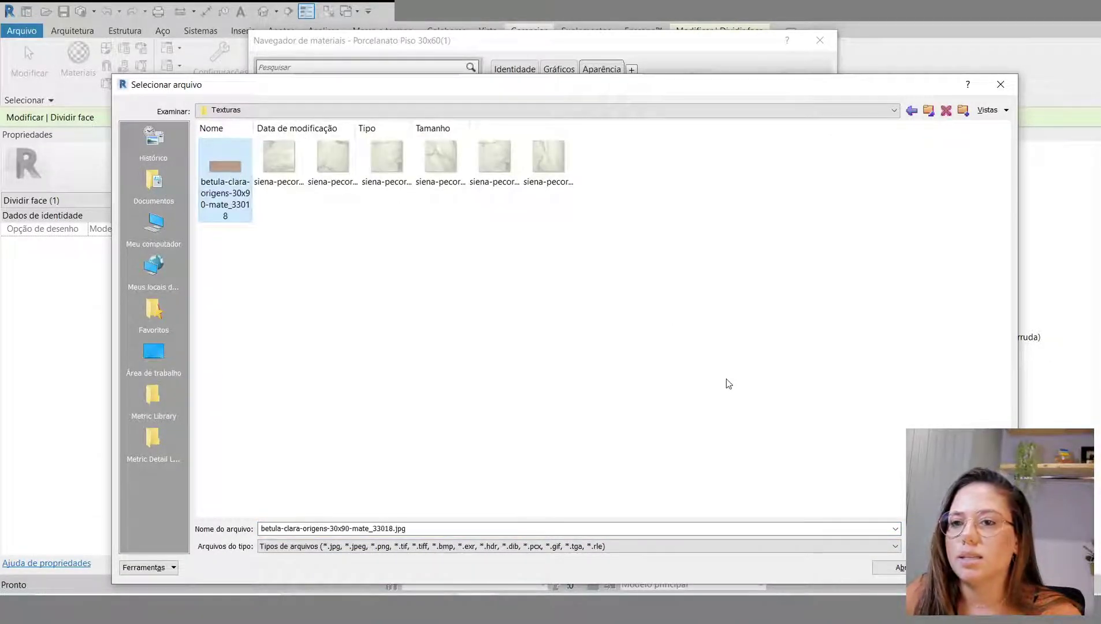
left_click(894, 569)
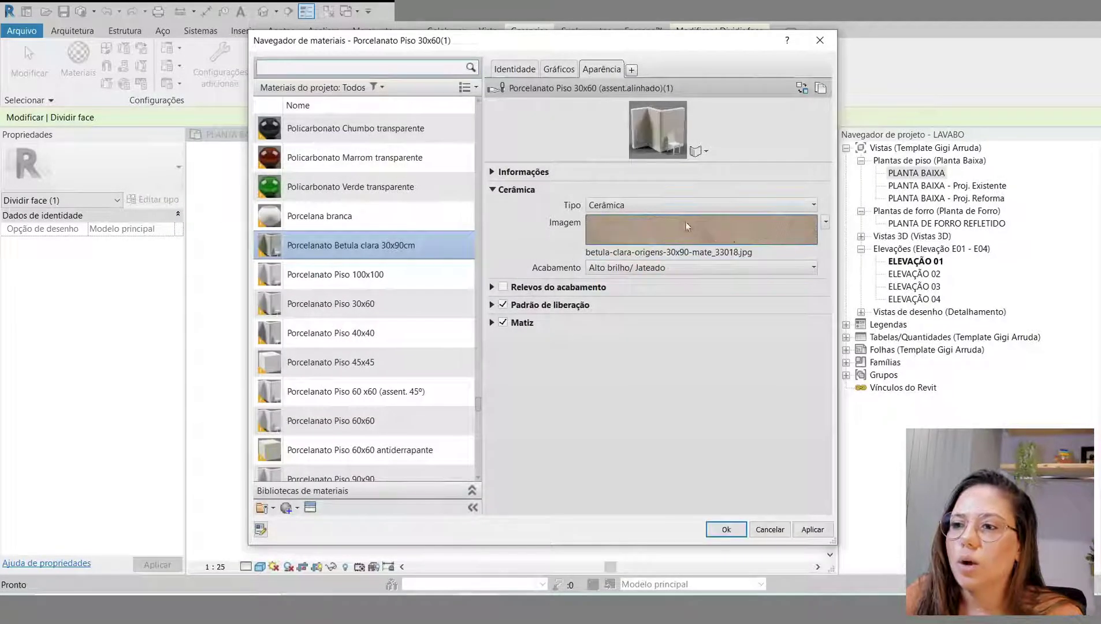
Step: Set the tile image's sample width to 0,90 m in the texture editor and display the finish relief settings
left_click(648, 226)
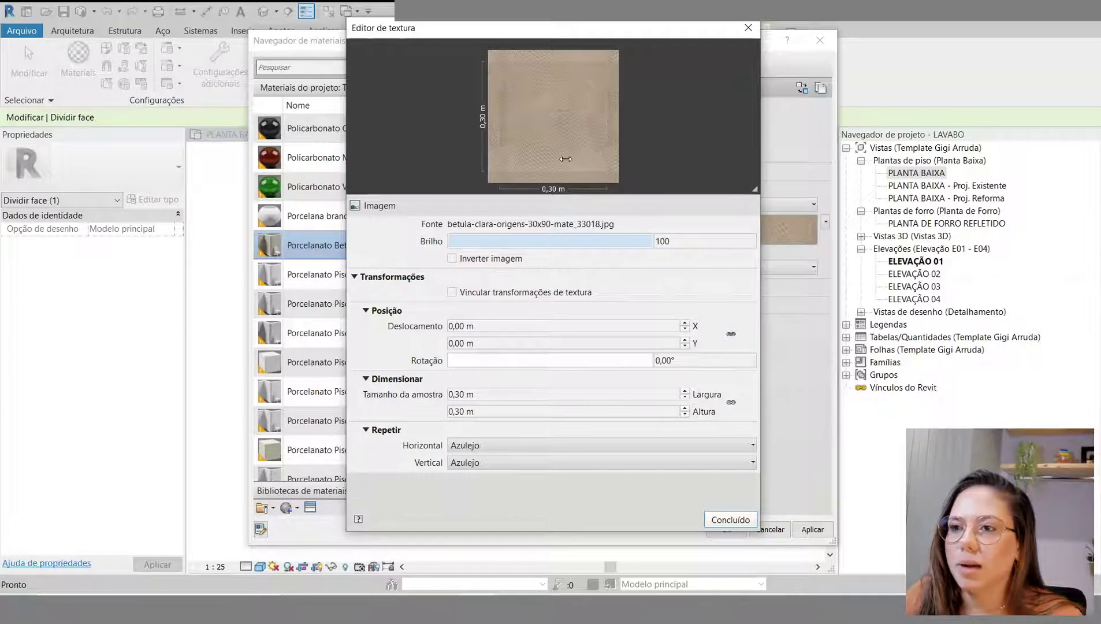
double_click(506, 411)
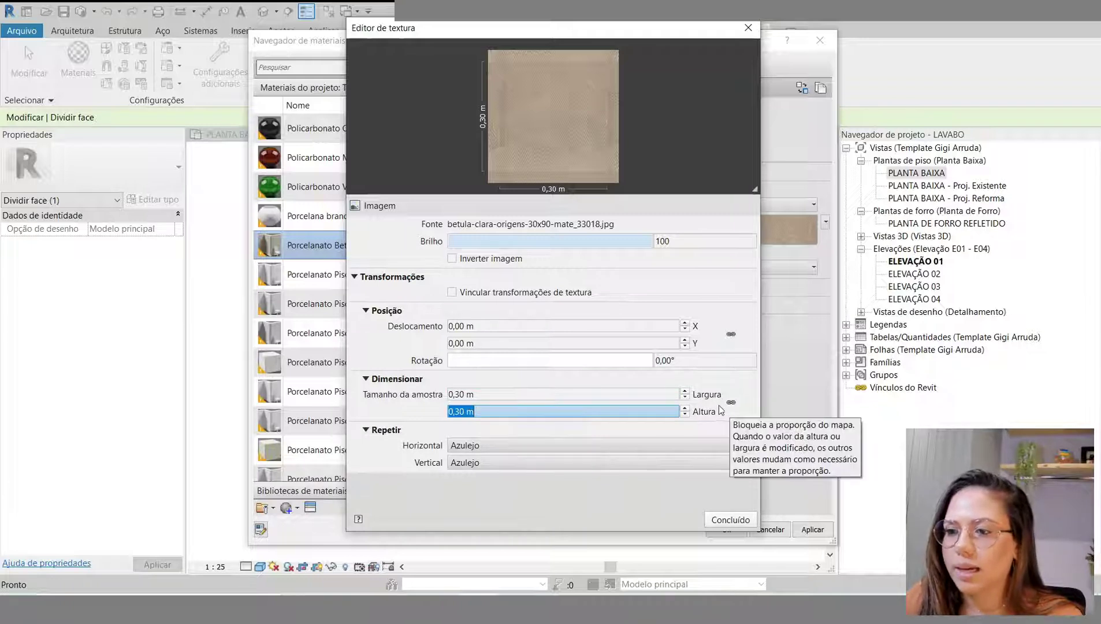
double_click(582, 396)
type("0,9")
key("Return")
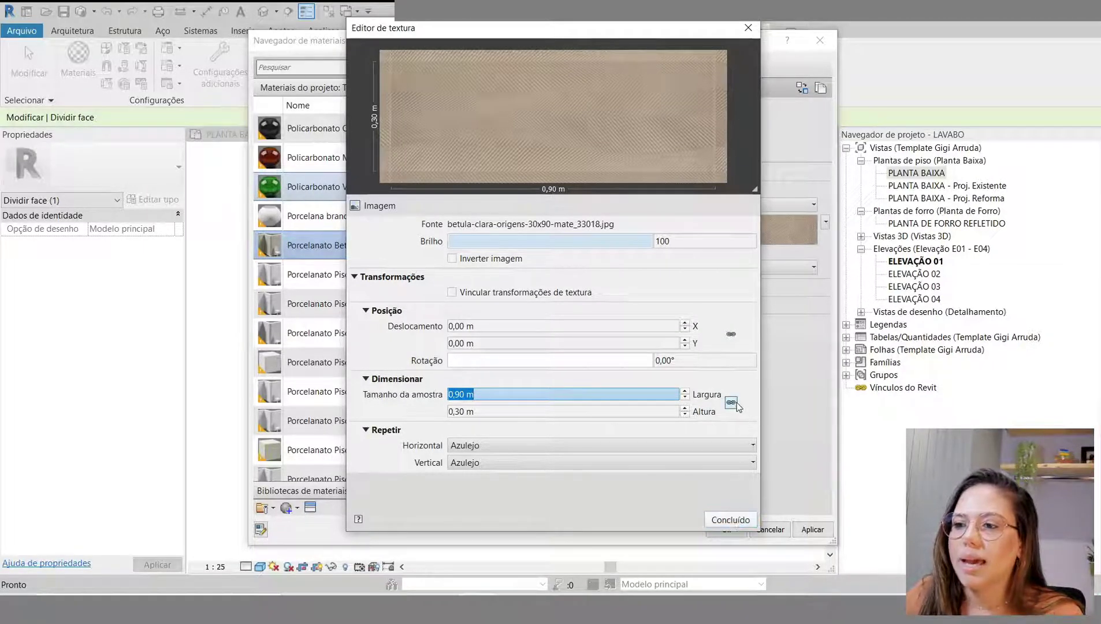
left_click(732, 521)
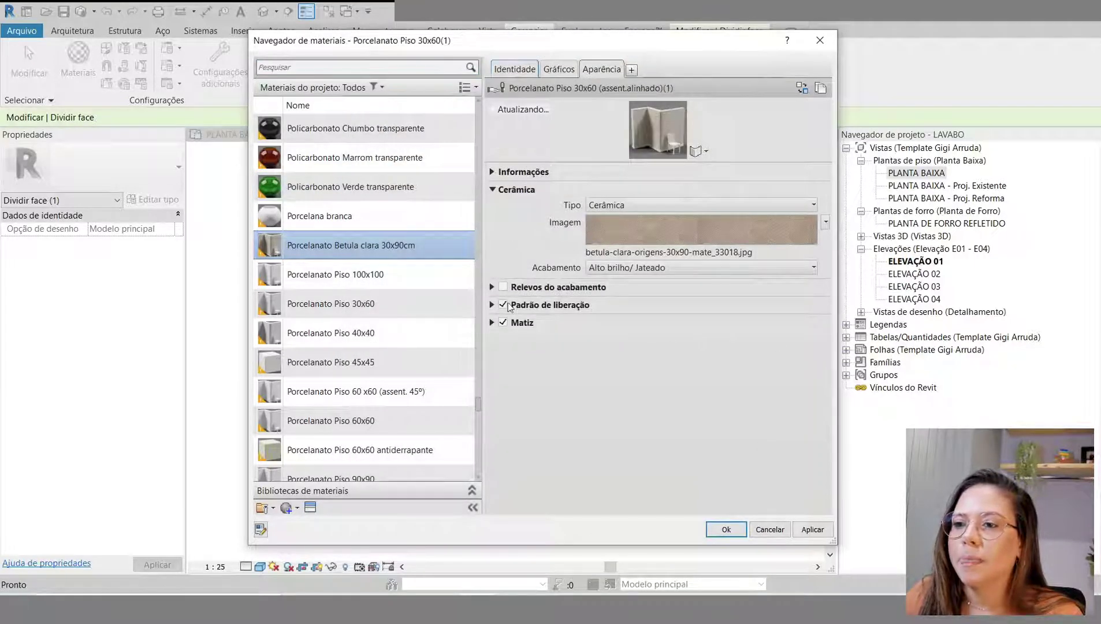
left_click(492, 288)
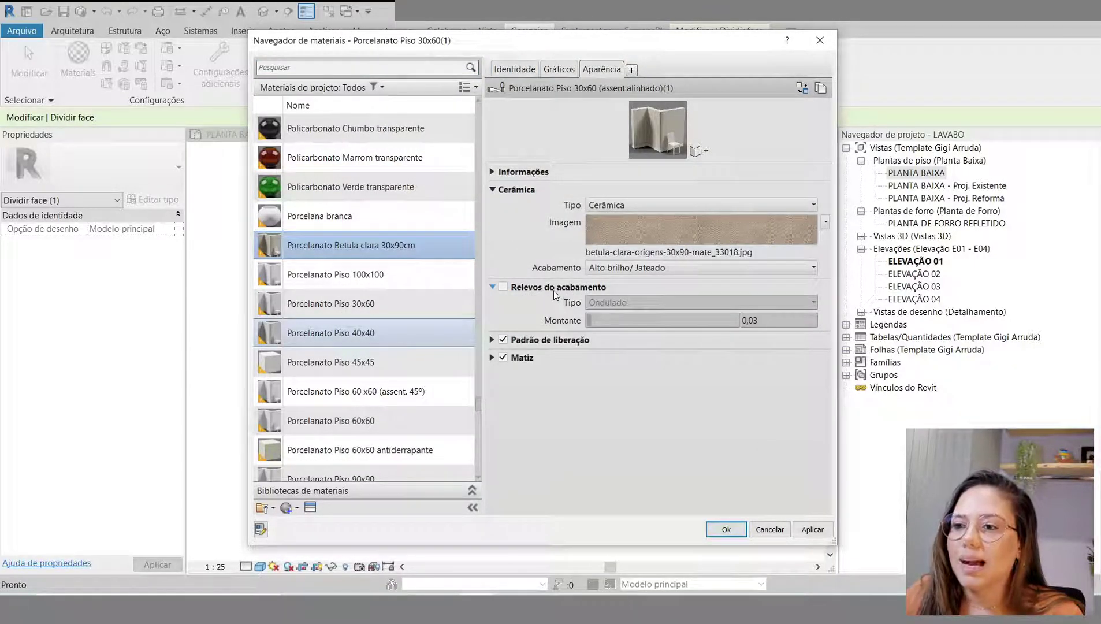
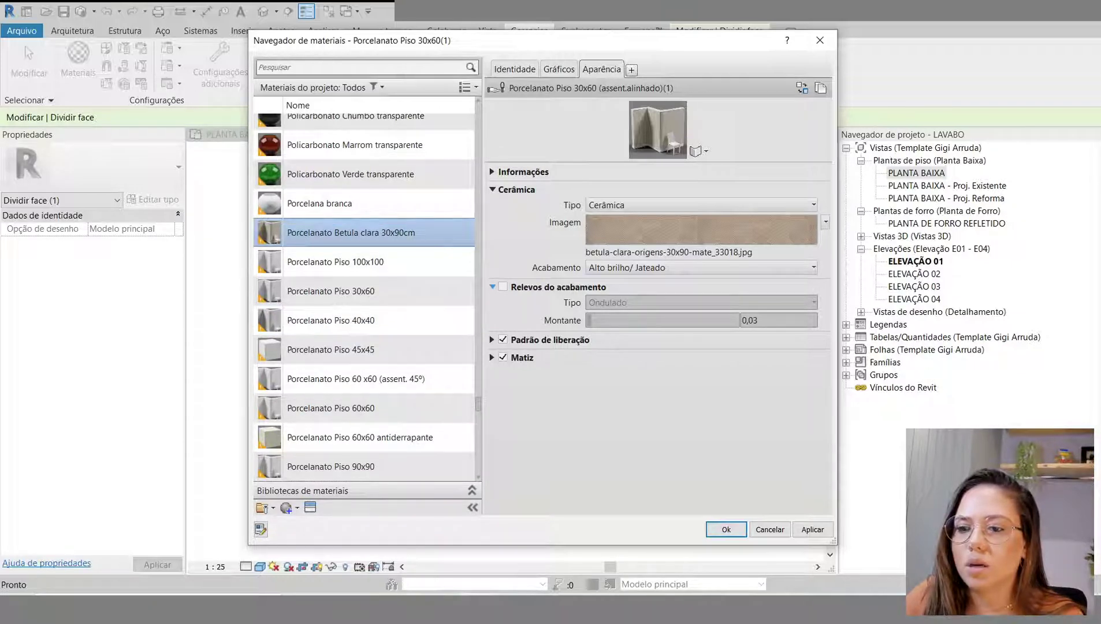
Step: Switch to Canva in Chrome and create a new custom design 90 cm wide and 30 cm high
mouse_move(404, 595)
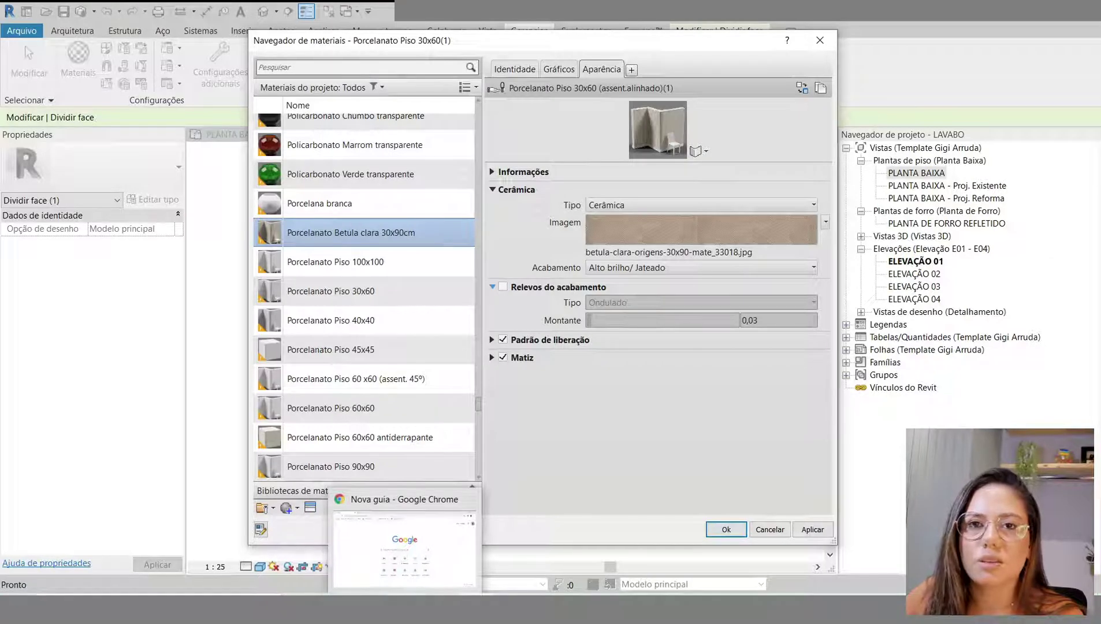
left_click(404, 549)
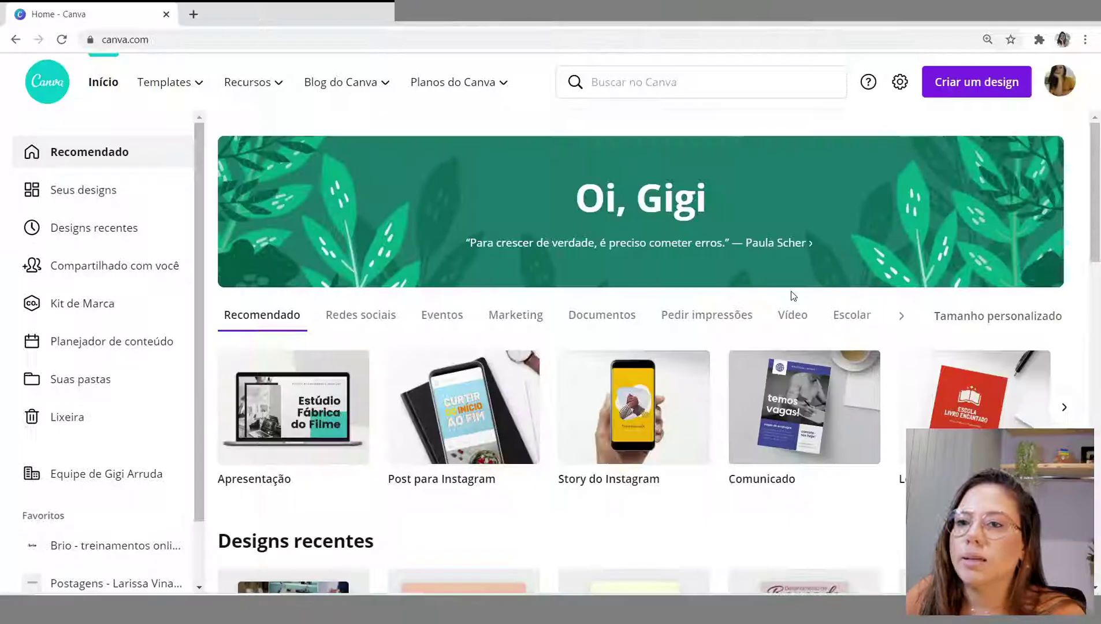
left_click(1007, 88)
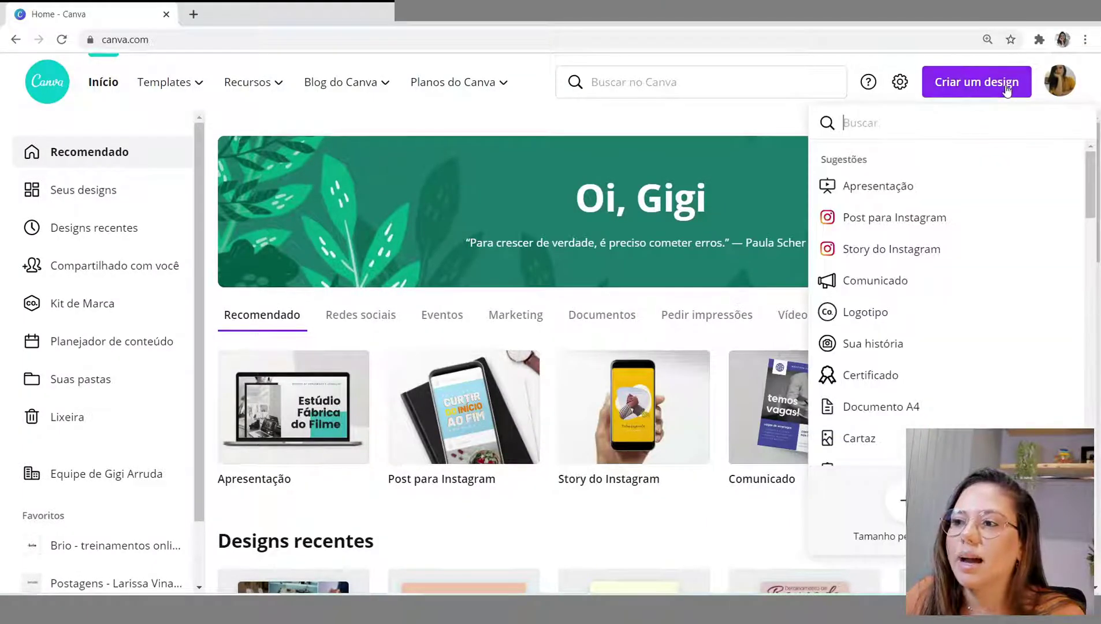
left_click(892, 513)
left_click(1040, 168)
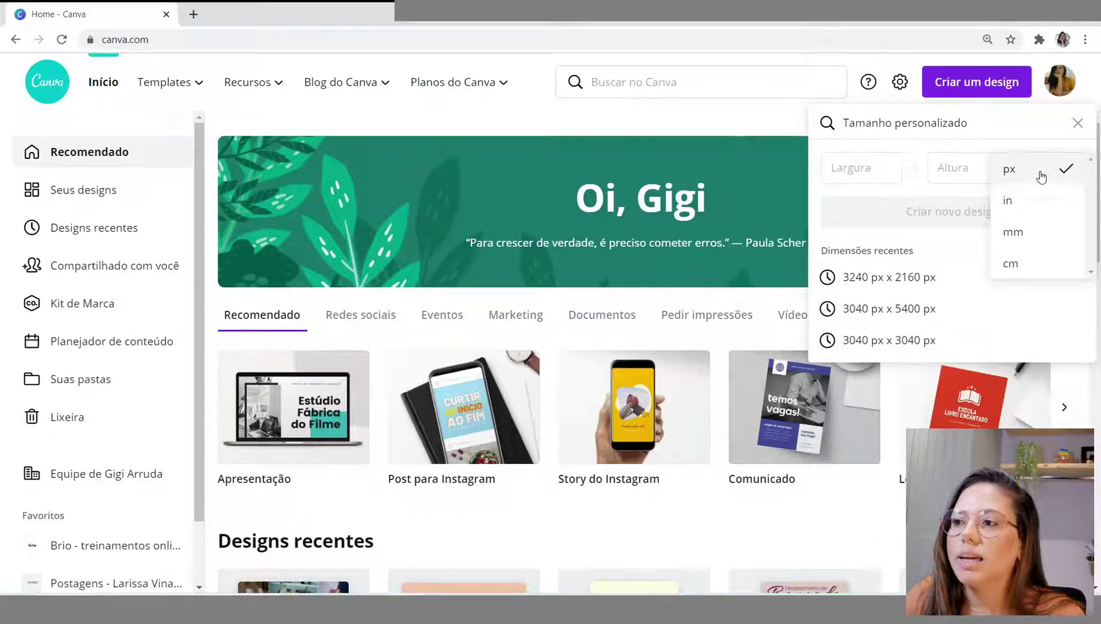
left_click(1013, 267)
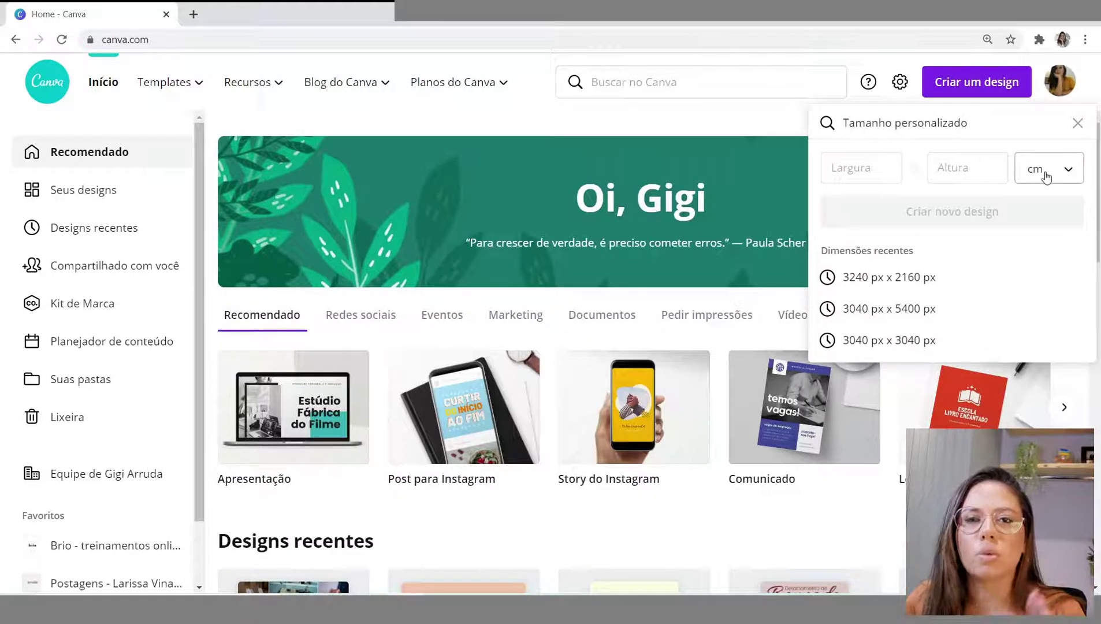
left_click(879, 172)
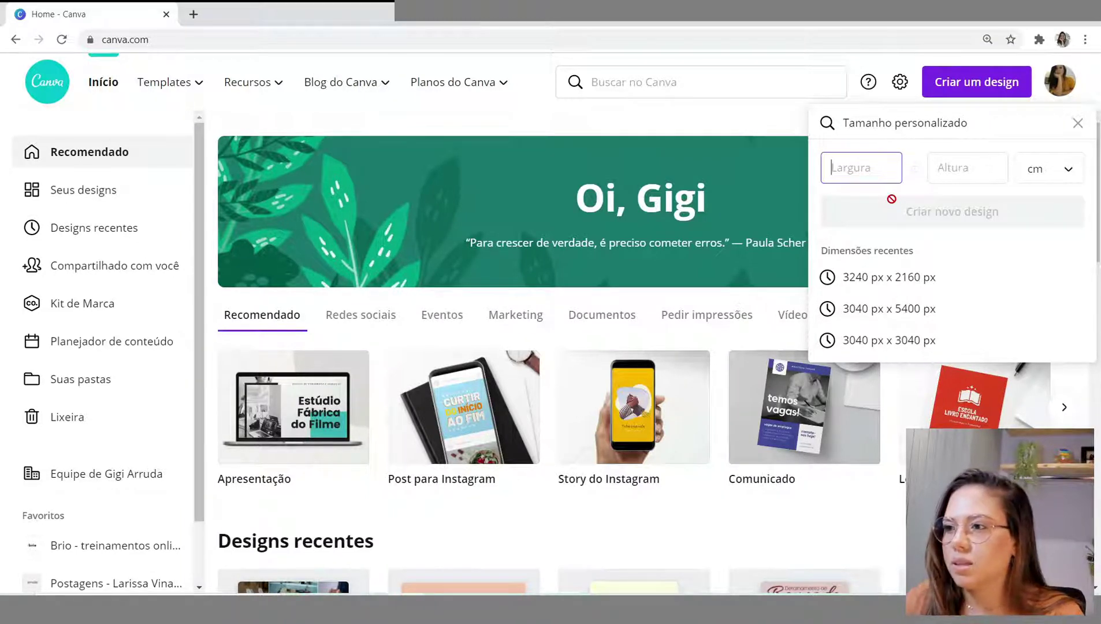
type("90")
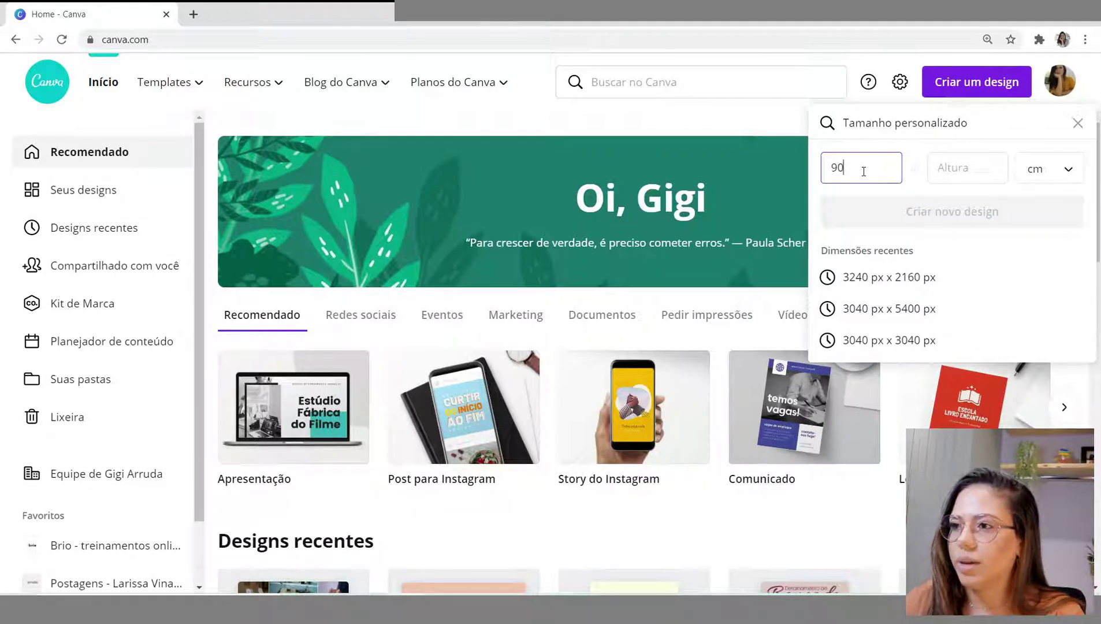
left_click(972, 159)
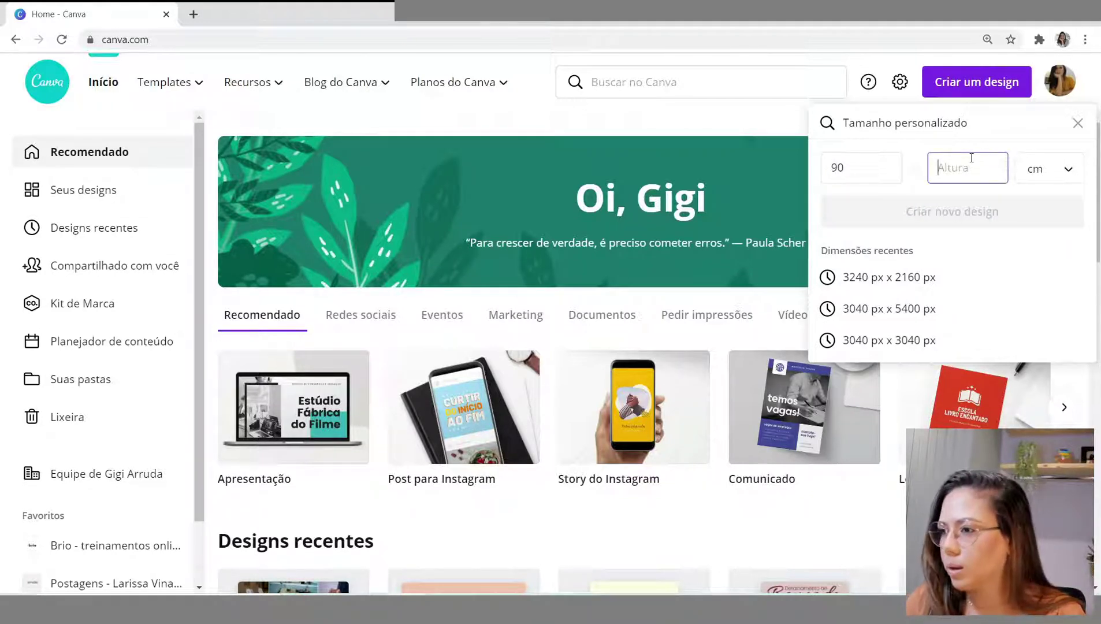
type("30")
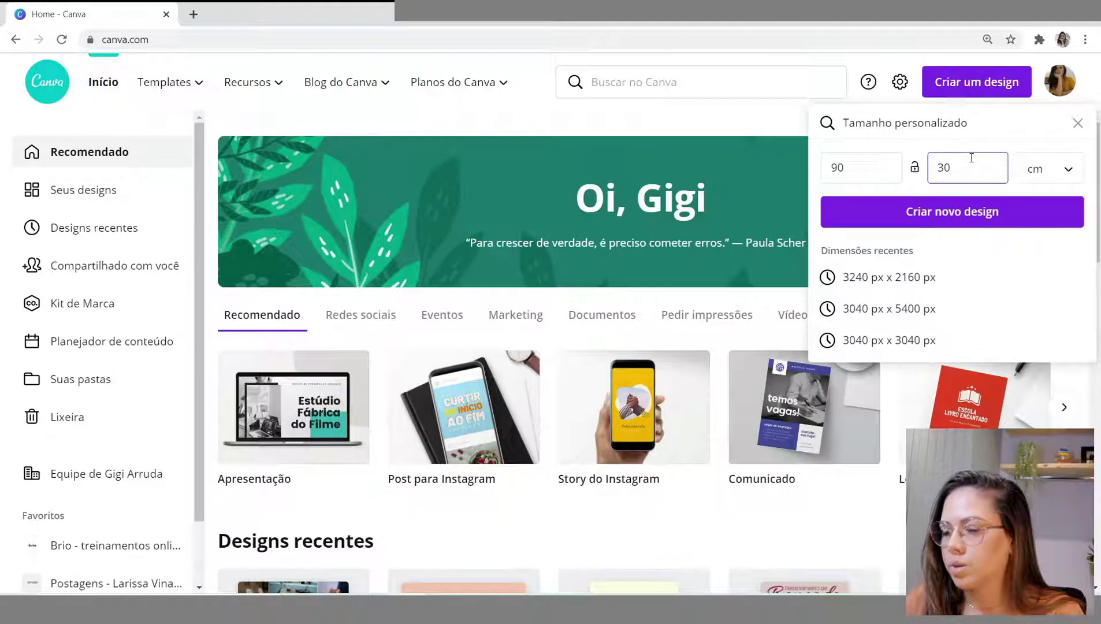
left_click(956, 209)
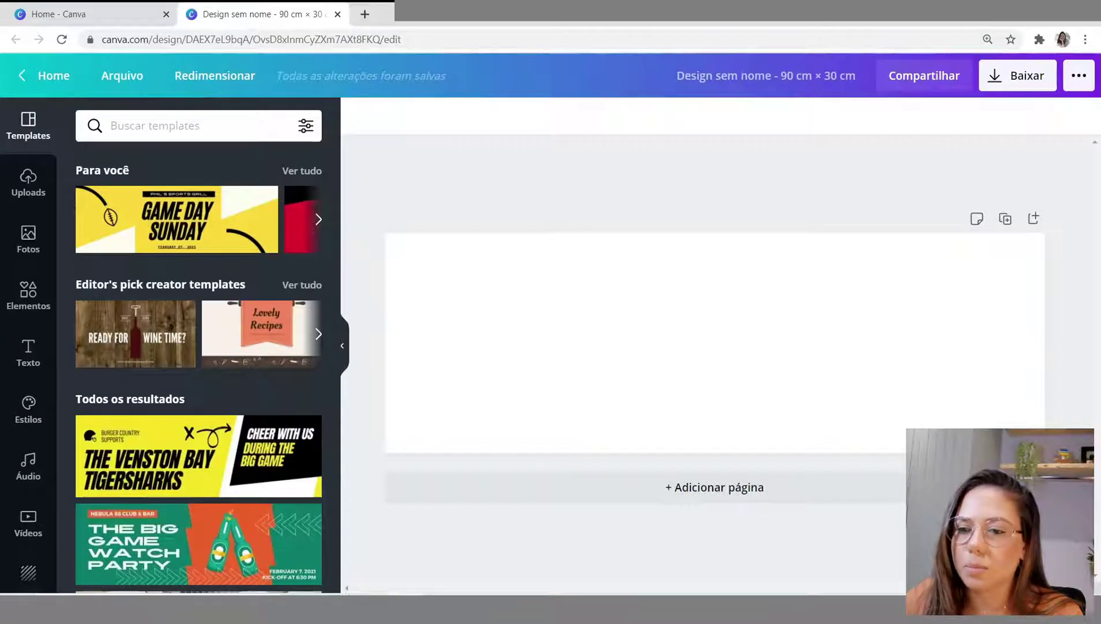
Step: Upload betula-clara-origens-30x90-mate_33018 from the Texturas folder in File Explorer and place it on the blank Canva page
left_click(29, 184)
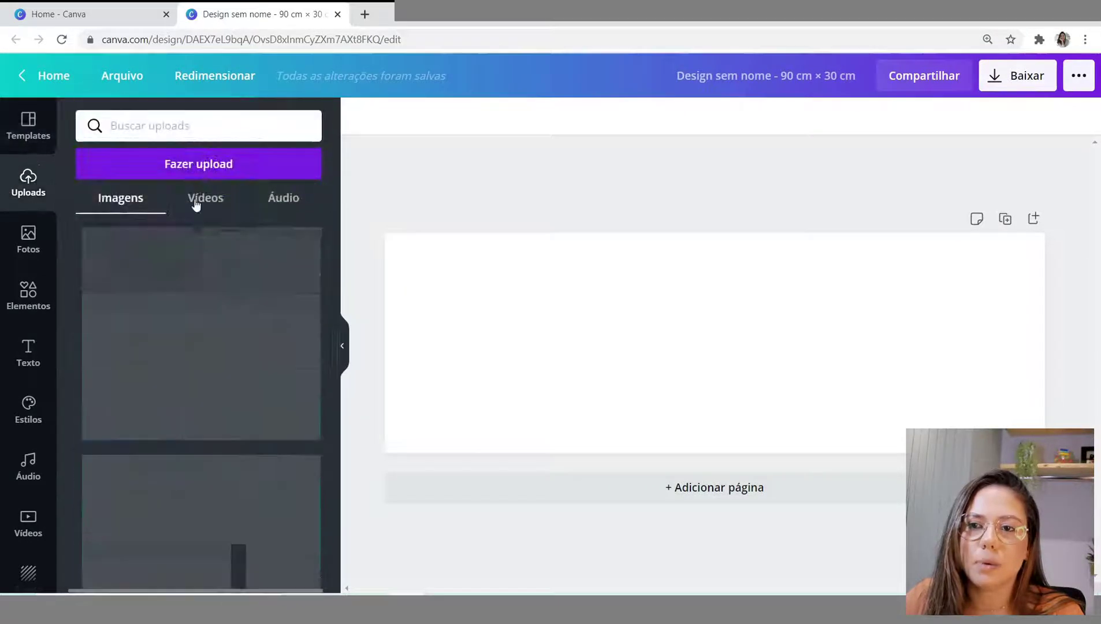
key("alt+Tab")
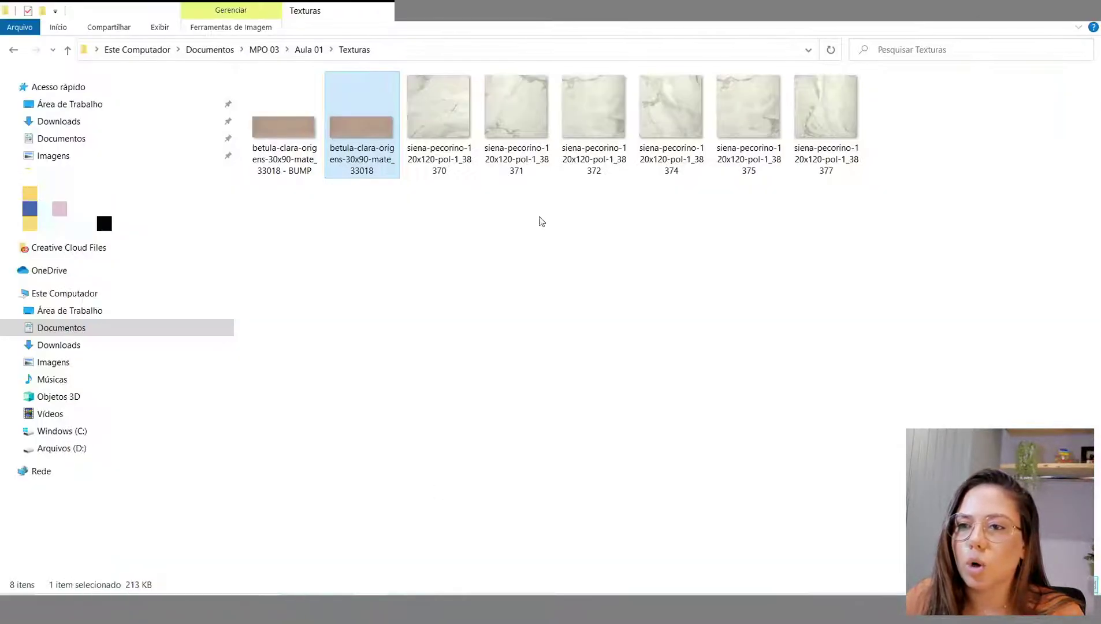
left_click_drag(361, 118, 623, 359)
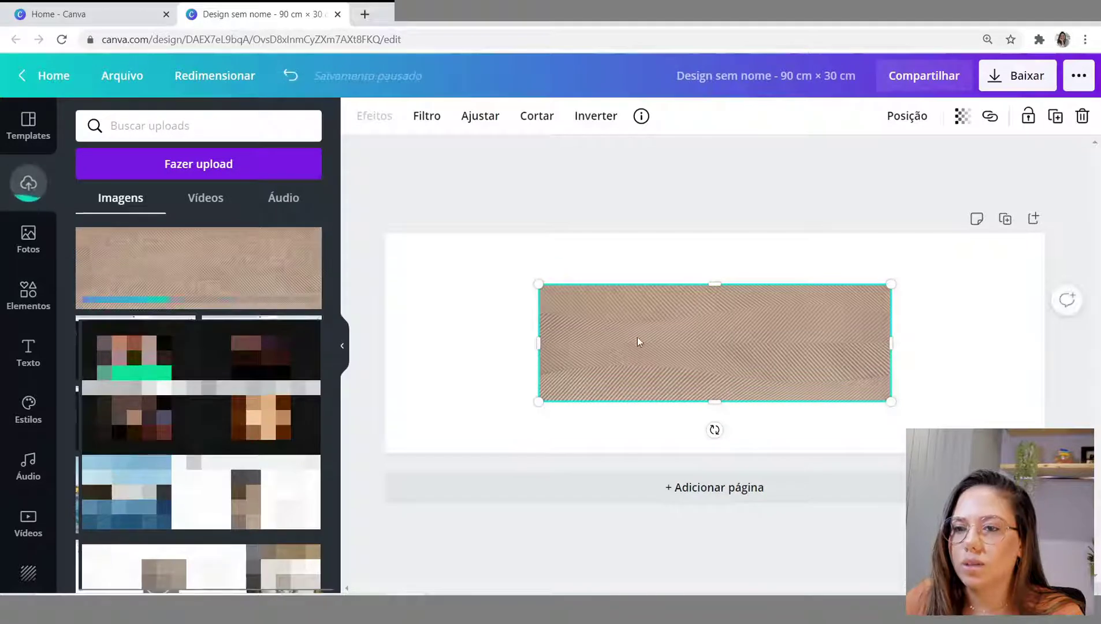
Step: Move the tile image to the page's upper-left corner and enlarge it to fill the whole 90 × 30 cm page
left_click_drag(723, 340, 578, 290)
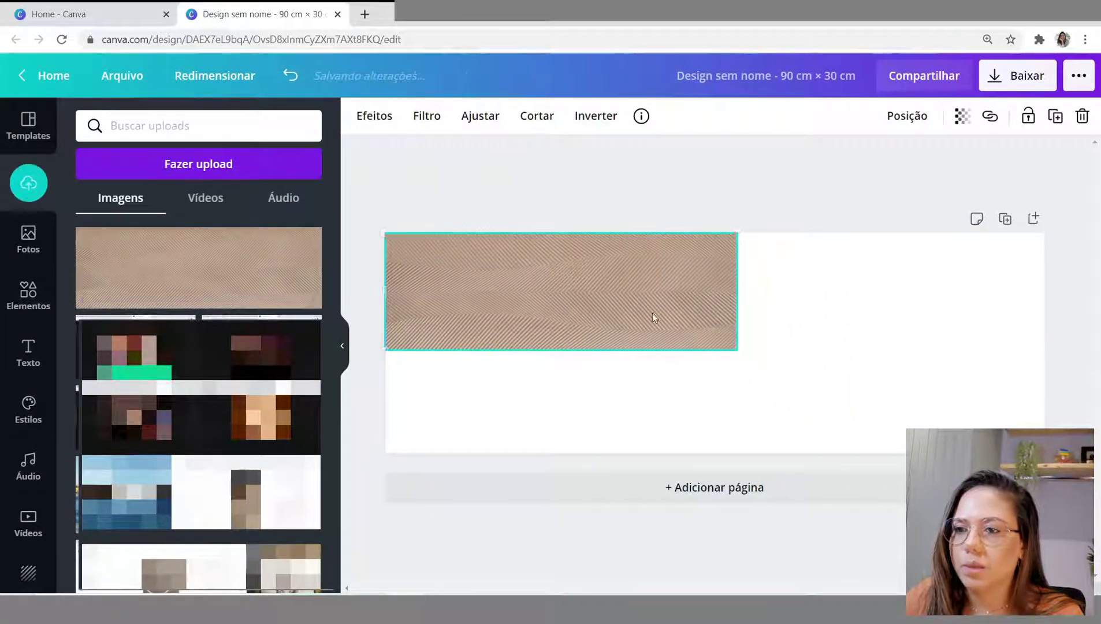
left_click_drag(737, 356, 1061, 460)
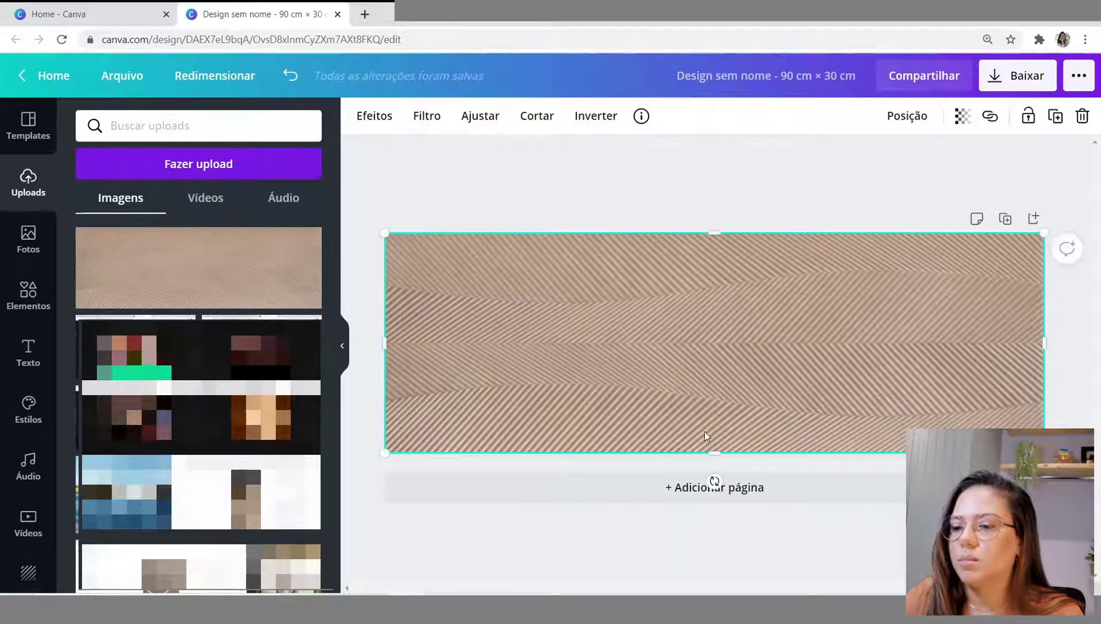
left_click(1082, 367)
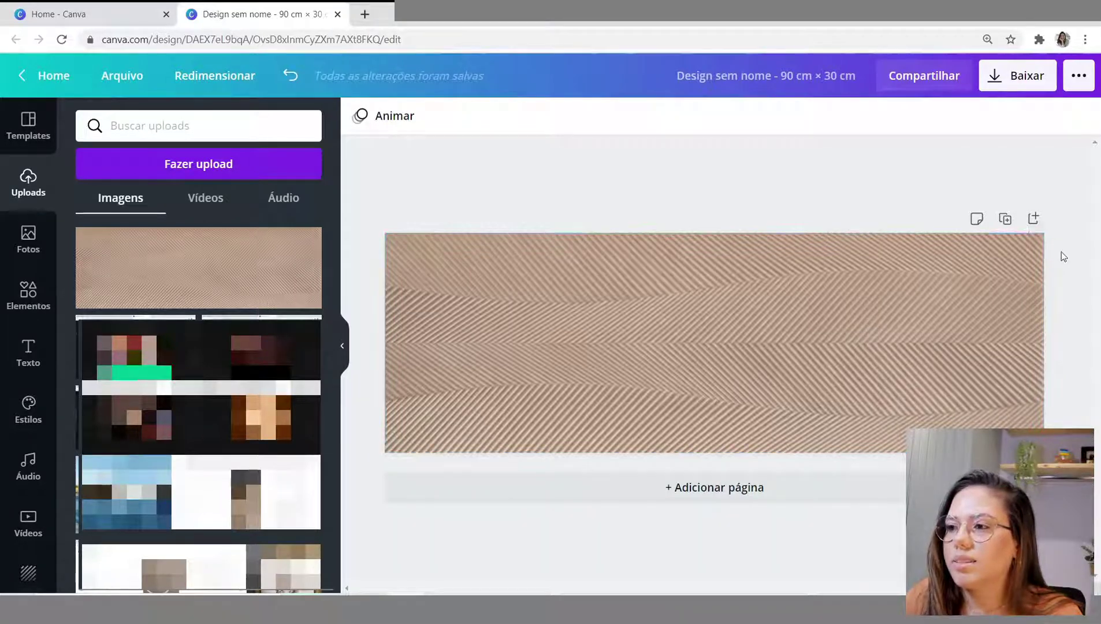
Step: Duplicate the tile page, then title page 1 "cerâmica" and page 2 "bump"
left_click(1006, 219)
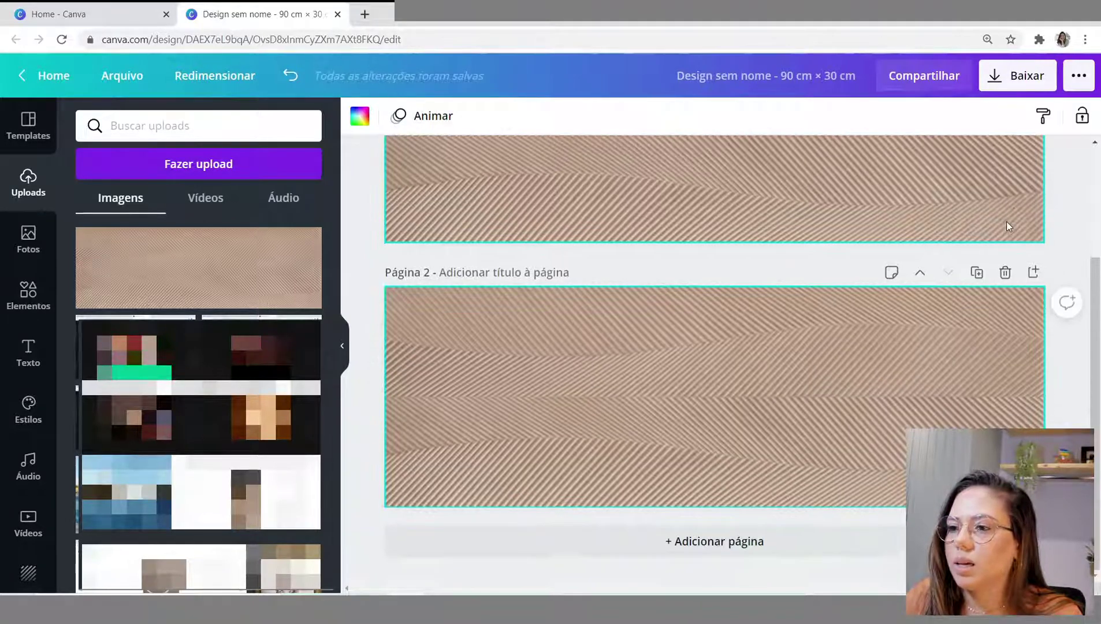
scroll(531, 401, "up", 5)
left_click(456, 168)
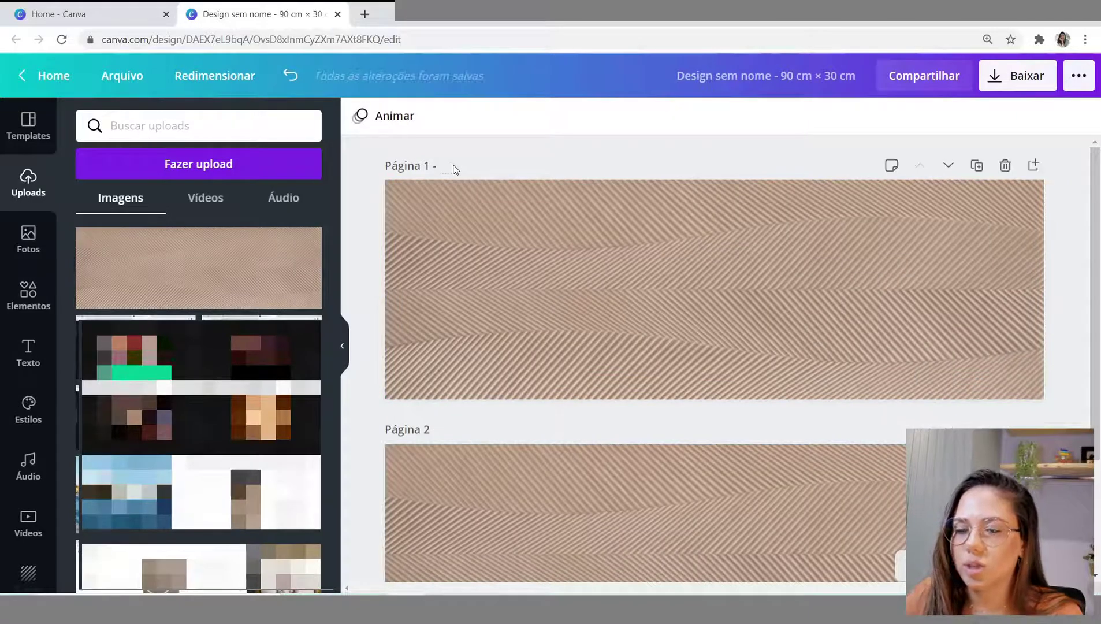
type("cerâmica")
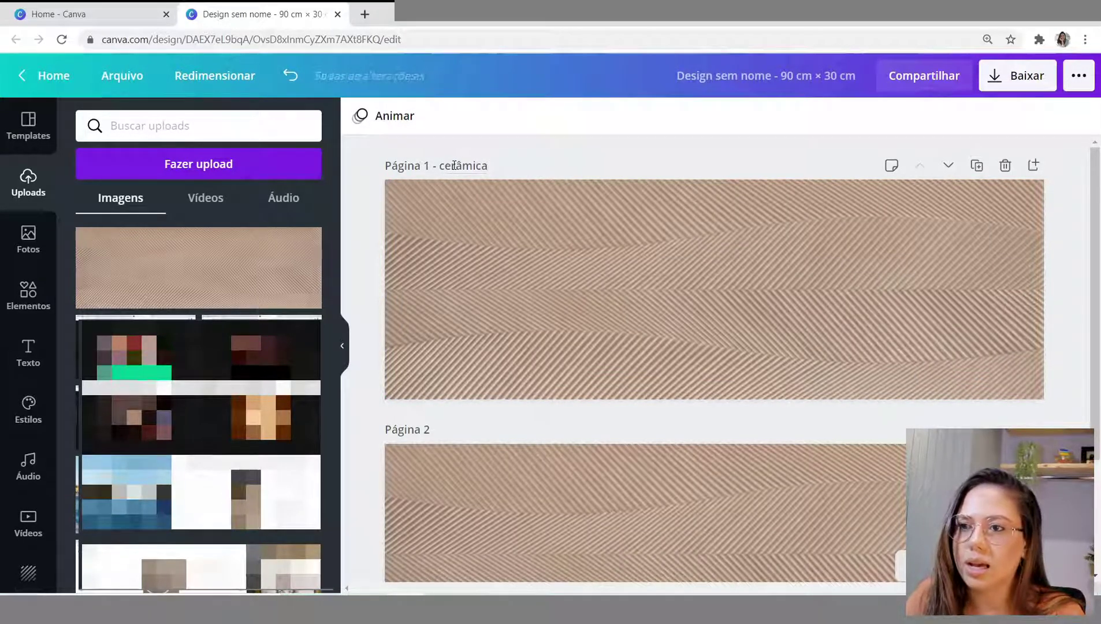
scroll(430, 272, "down", 3)
left_click(449, 271)
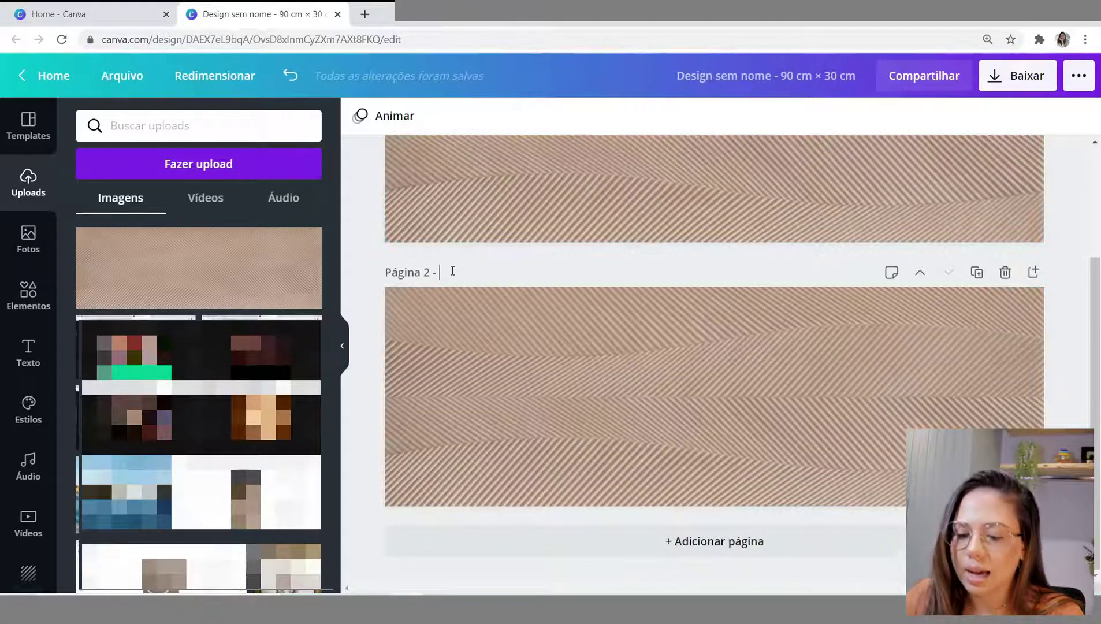
type("bump")
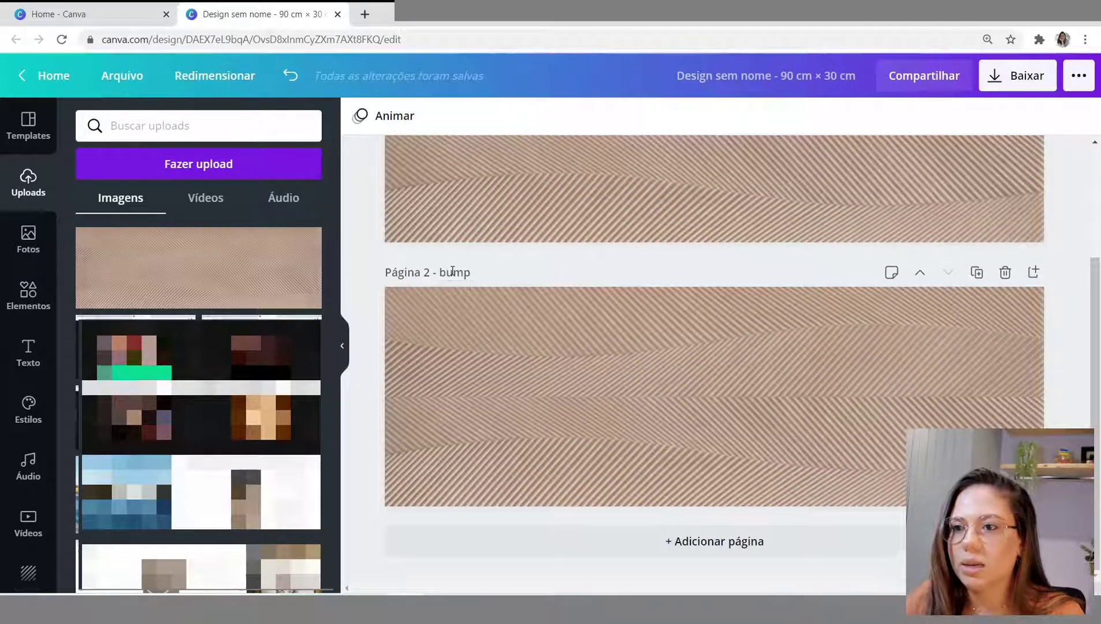
Step: Duplicate page 2 and title the new page 3 "padrão de liberação"
left_click(977, 272)
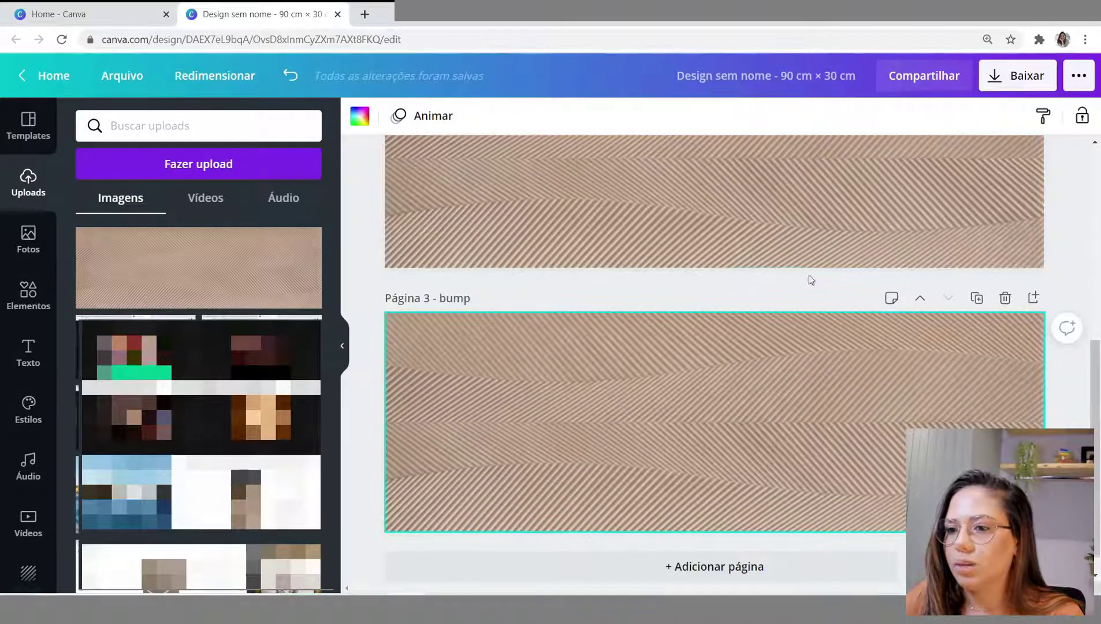
left_click(462, 298)
double_click(450, 298)
type("padr")
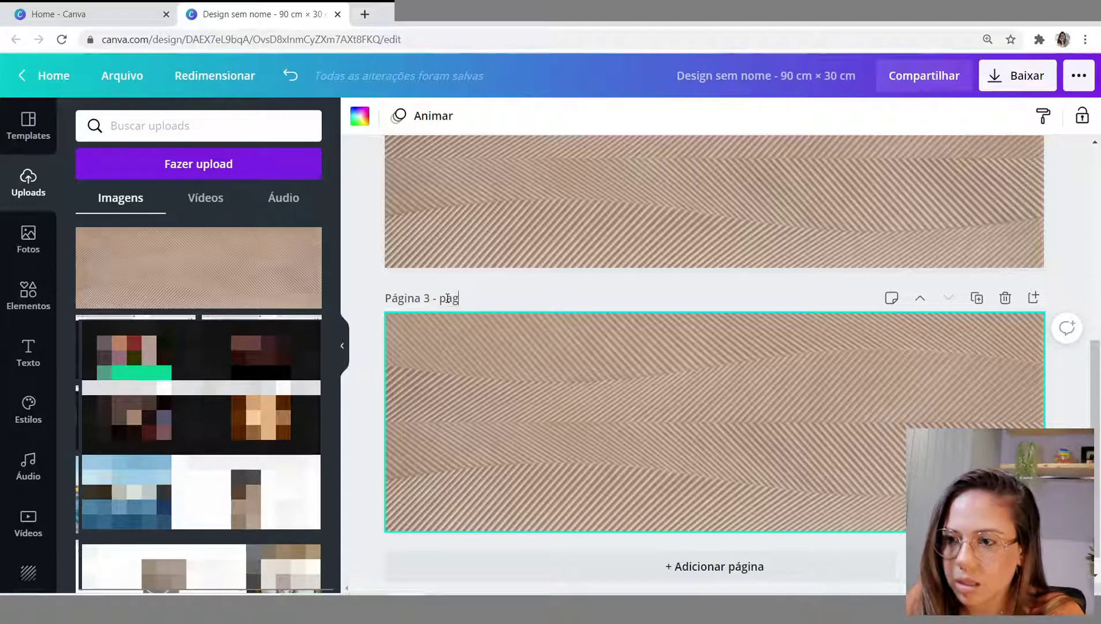
type("ão de l")
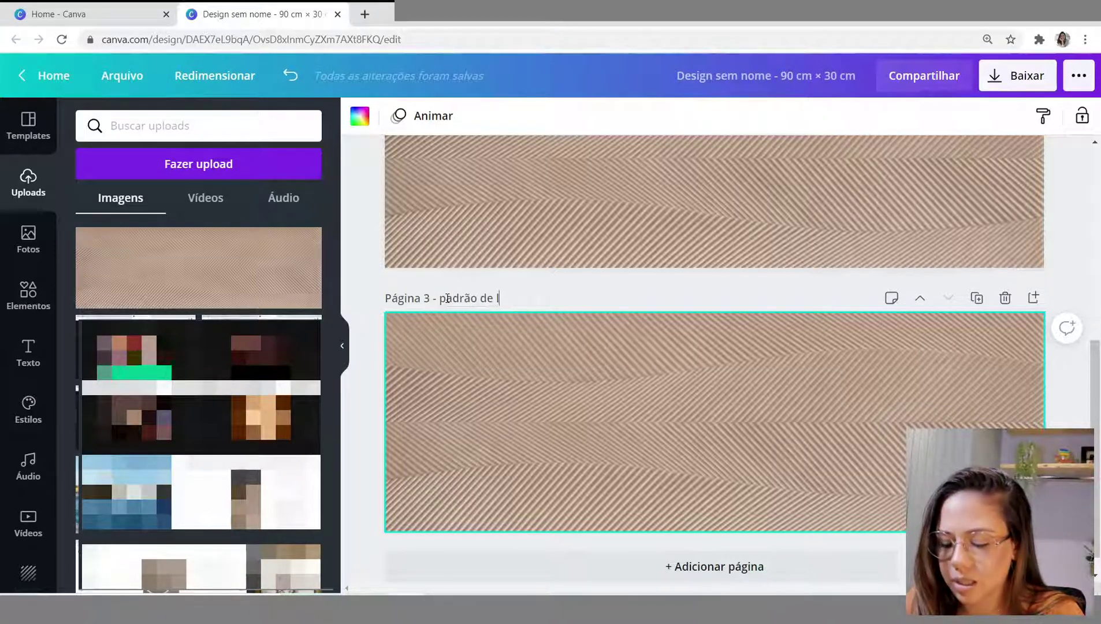
type("iberação")
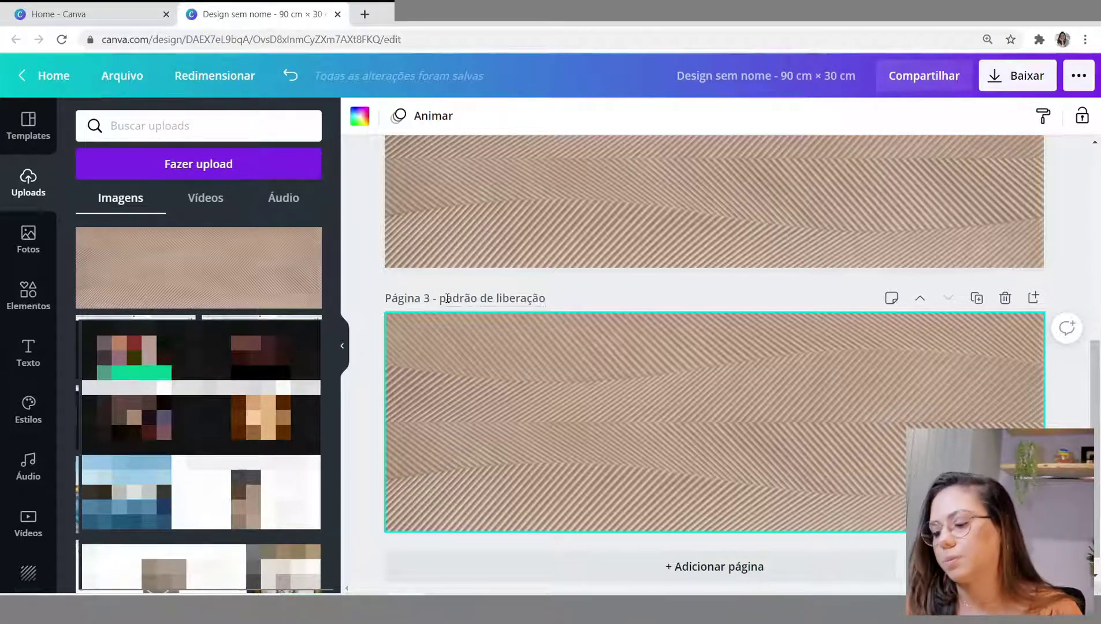
Step: Apply the Street filter to the tile image on page 2
scroll(923, 412, "up", 3)
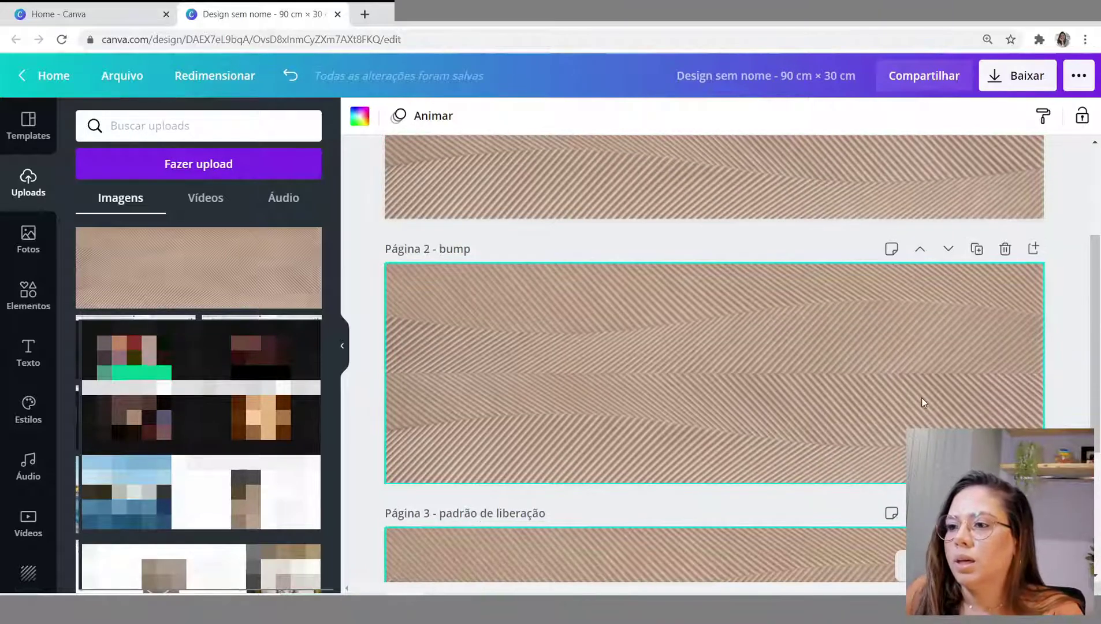
left_click(796, 322)
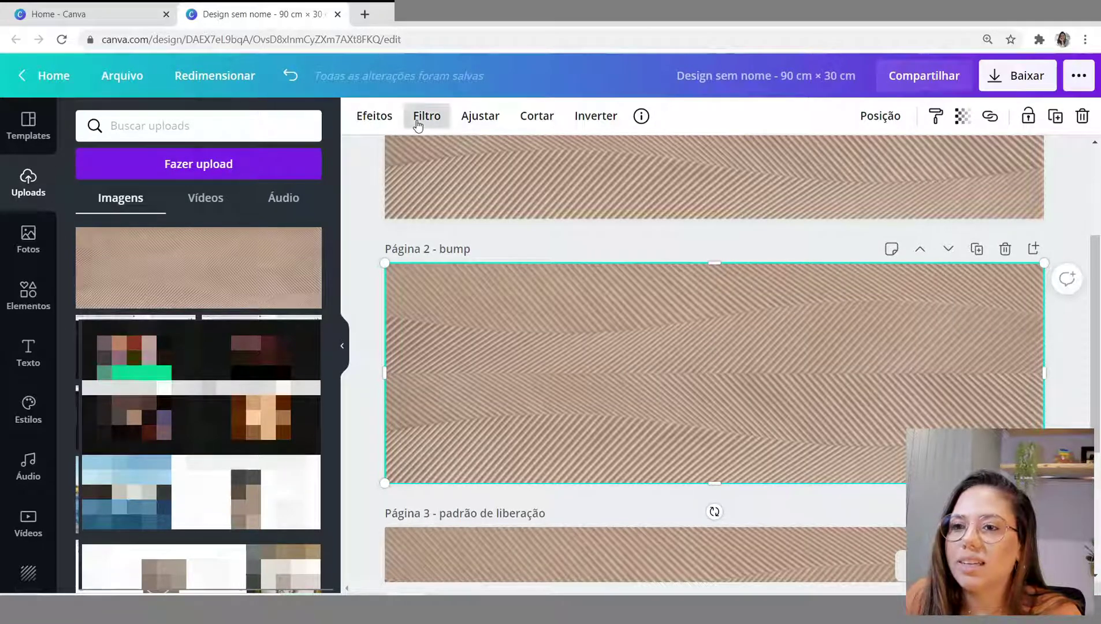
left_click(420, 117)
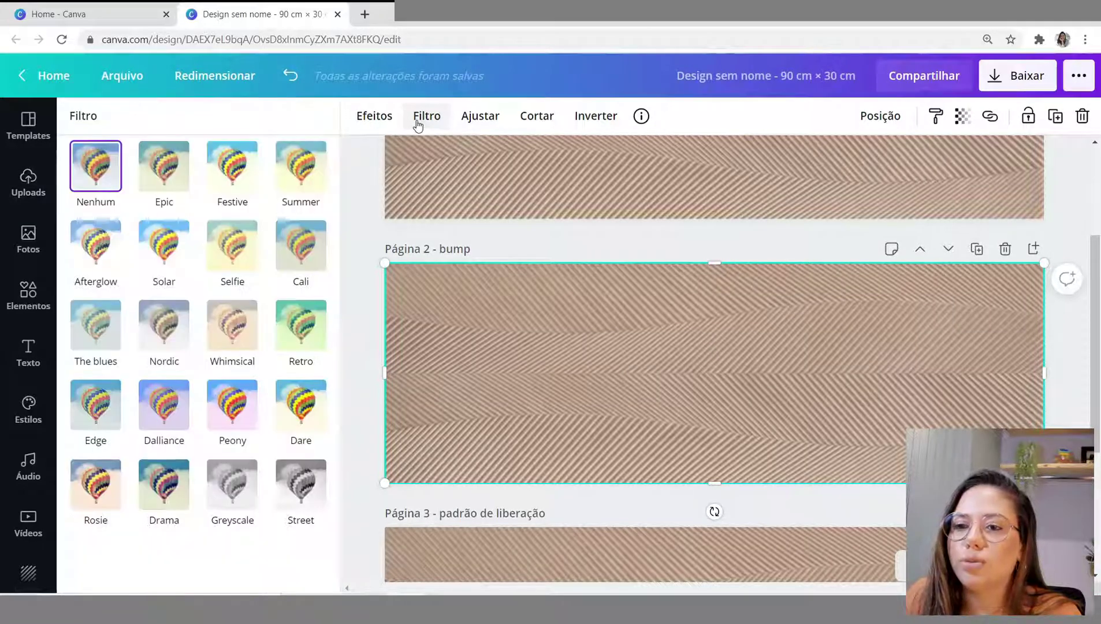
left_click(289, 490)
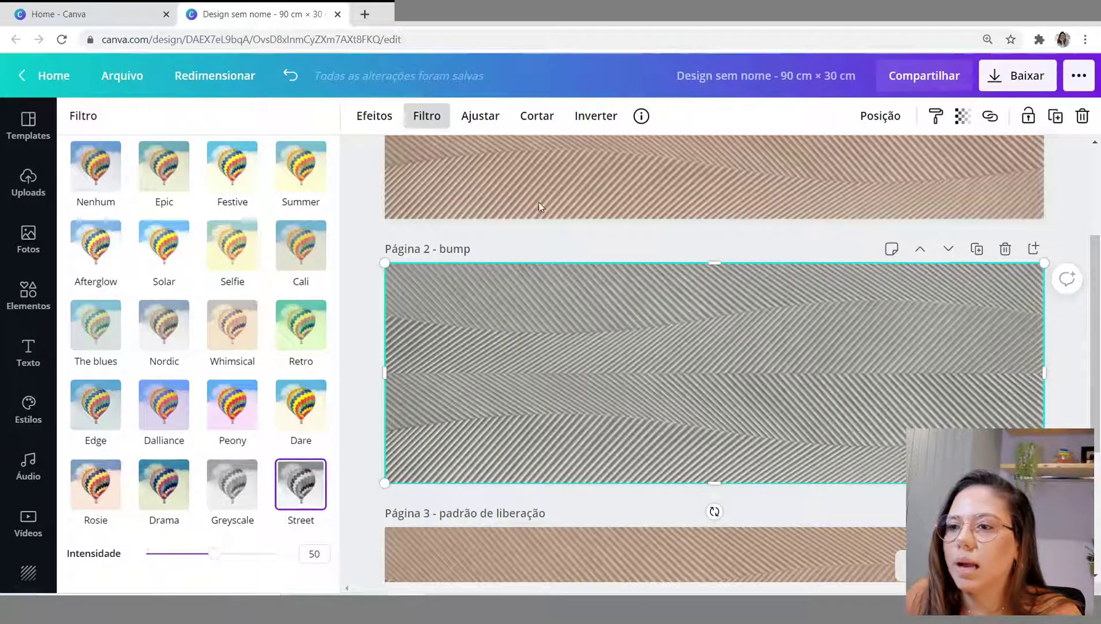
Step: Adjust the page 2 image to a contrast of 95 and a brightness of -11
left_click(480, 115)
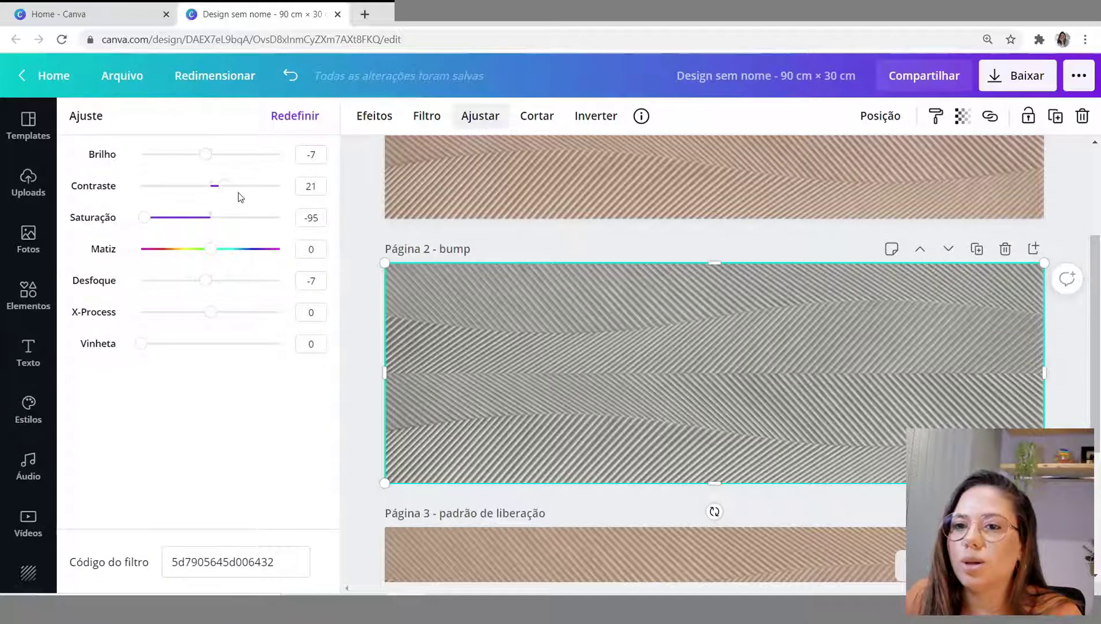
left_click_drag(226, 186, 276, 187)
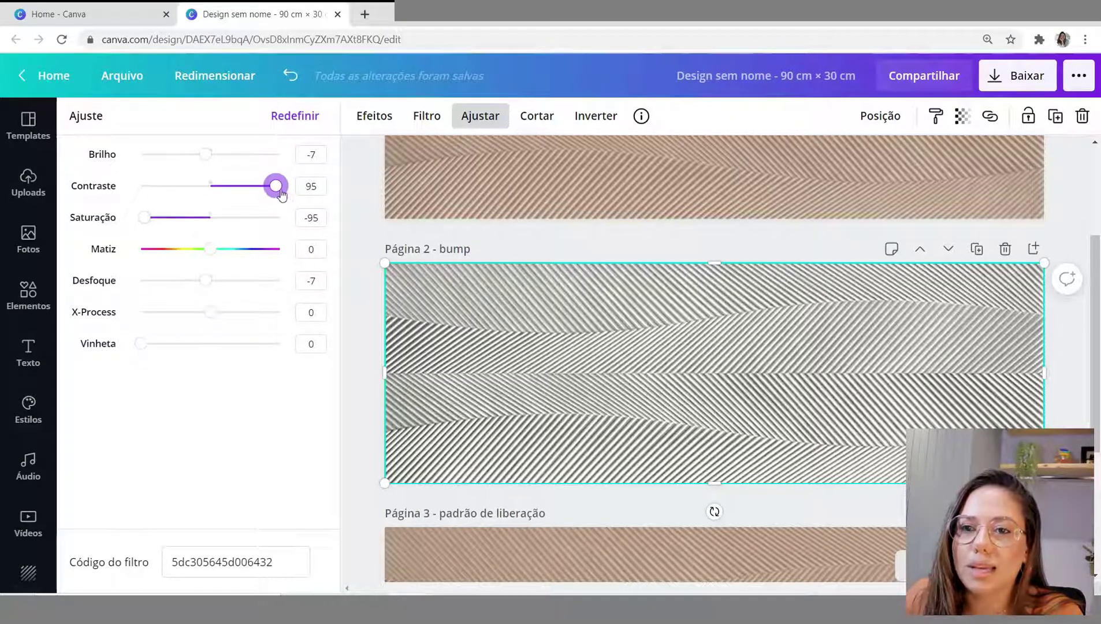
left_click_drag(208, 155, 203, 156)
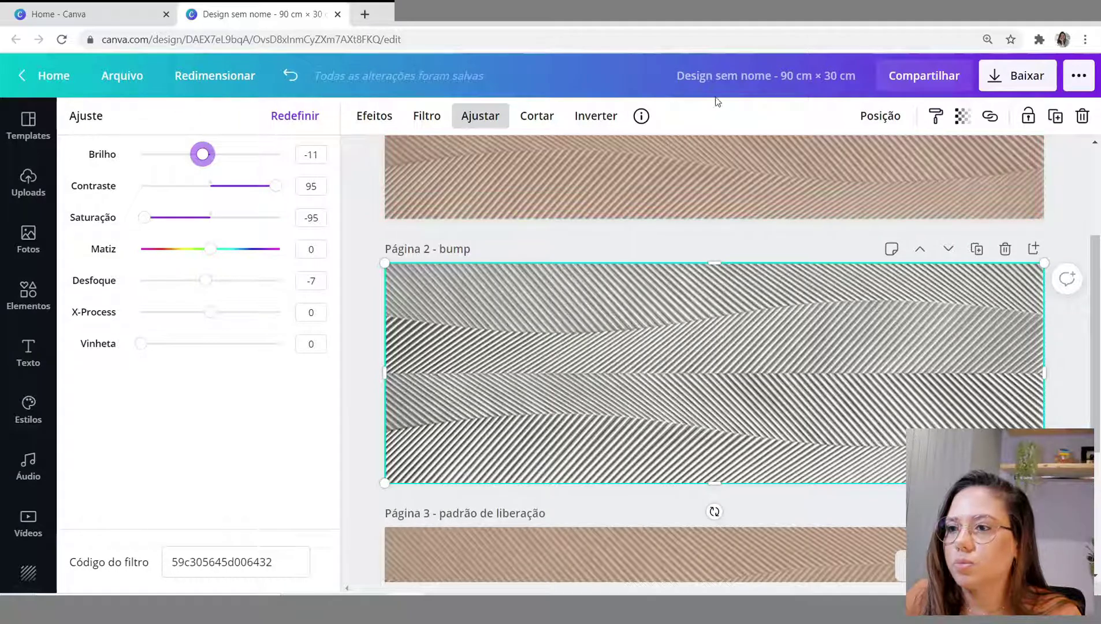
left_click(814, 243)
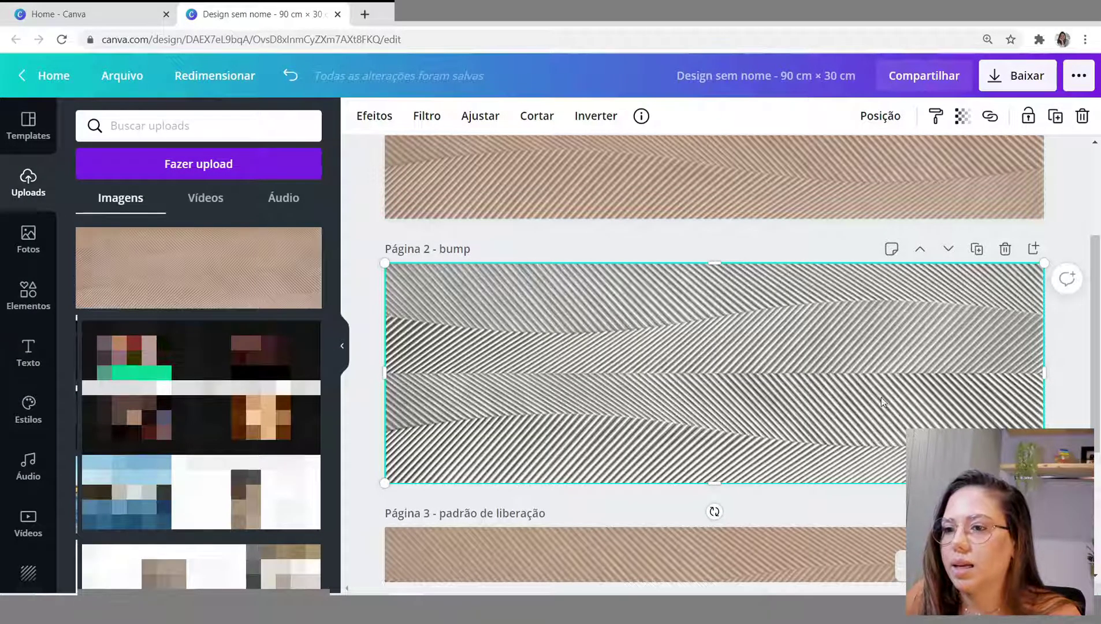
Step: Retitle page 2 as "relevo"
left_click(465, 250)
double_click(450, 249)
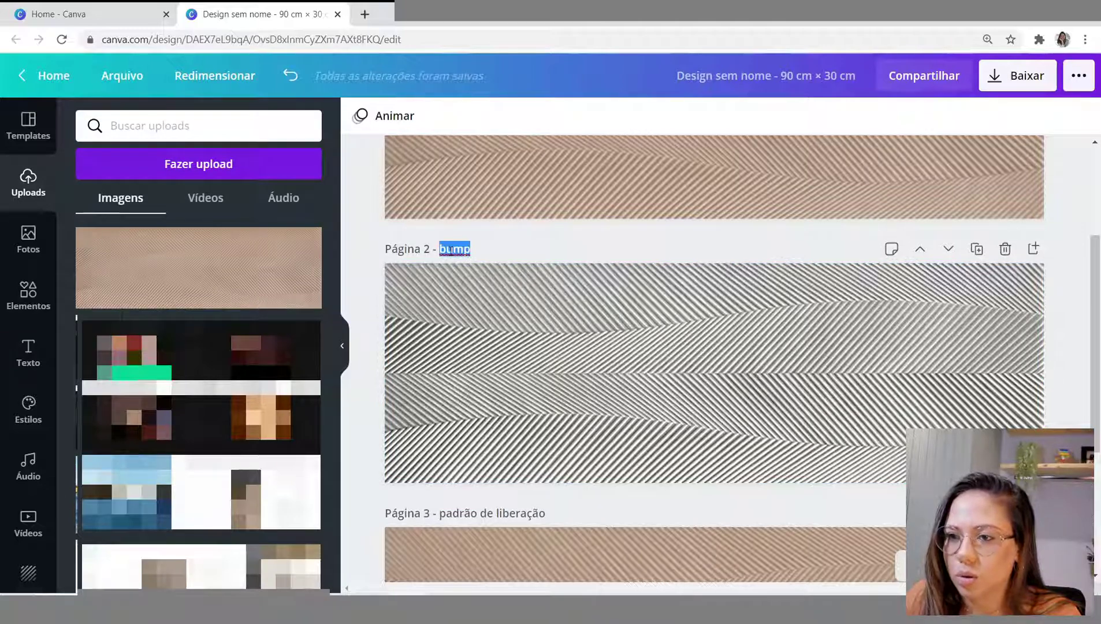
type("relevo")
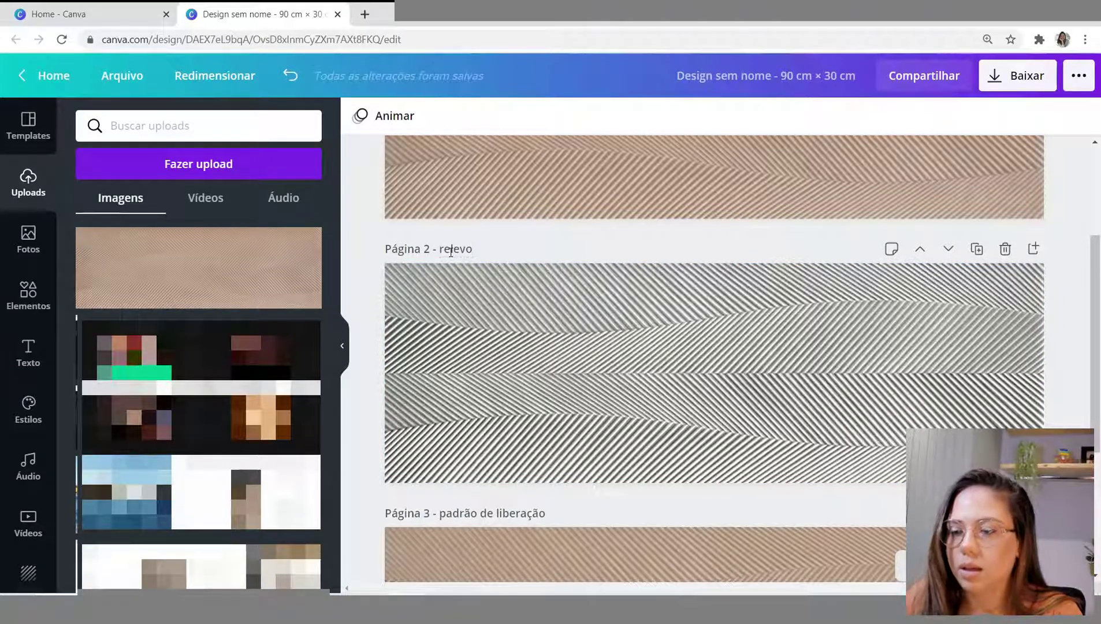
Step: Delete the tile image from page 3, "padrão de liberação"
scroll(598, 375, "down", 4)
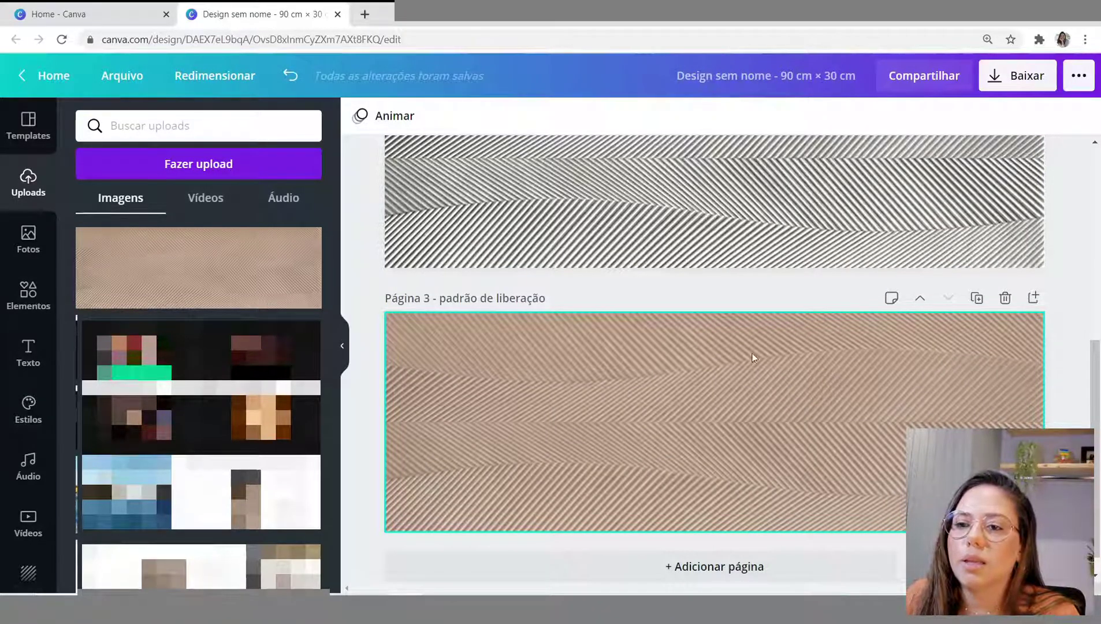
left_click(630, 380)
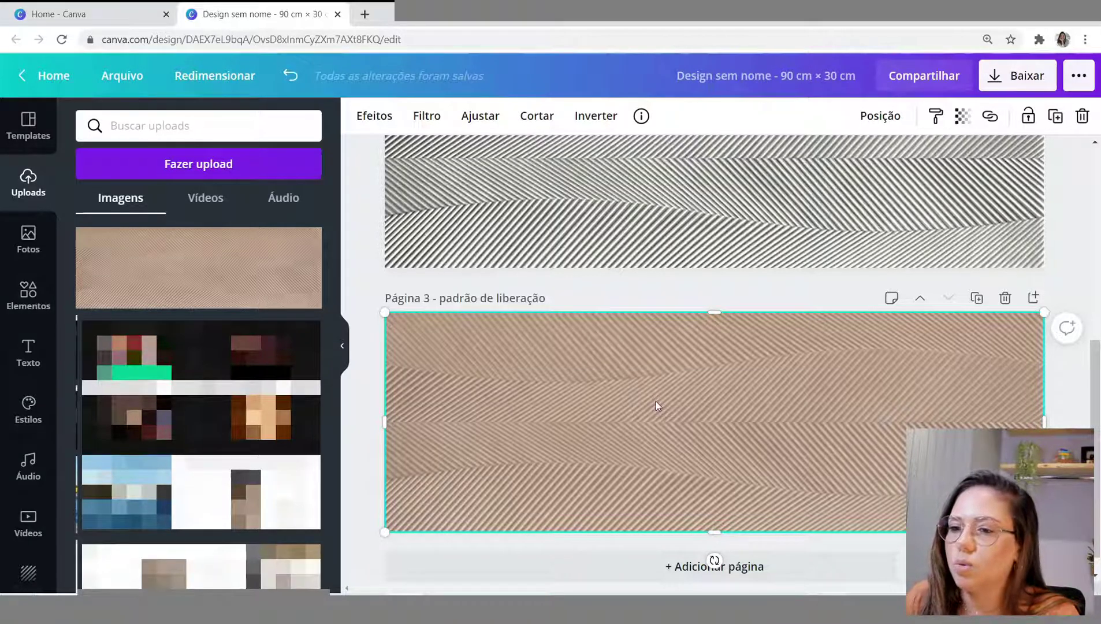
key("Delete")
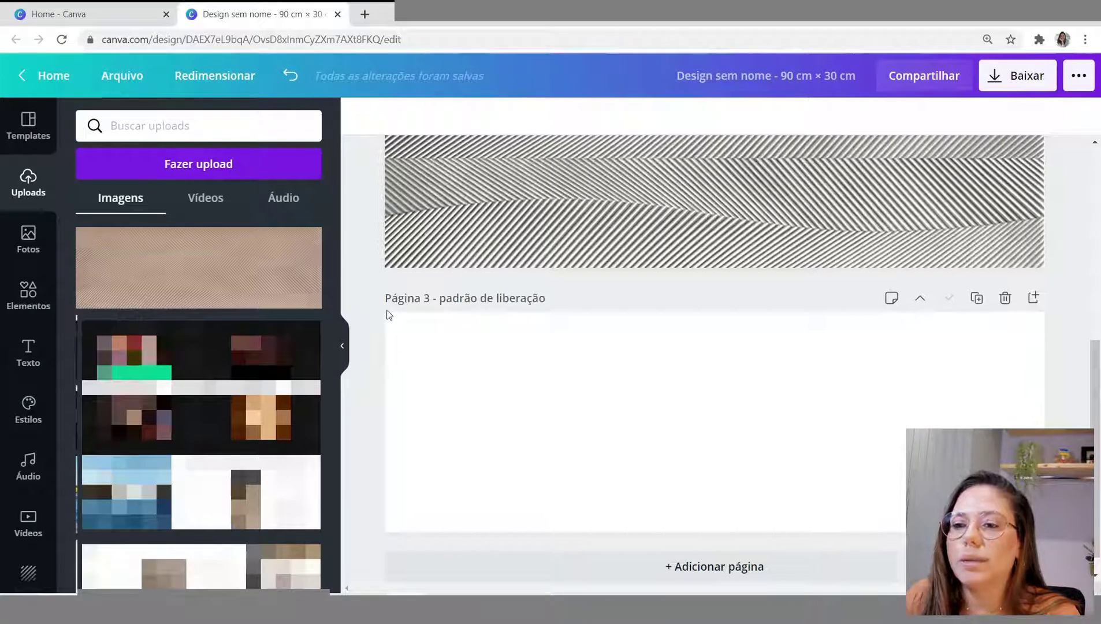
Step: Add a black horizontal line to page 3, move it to the page's upper edge and extend it across the full width
left_click(517, 404)
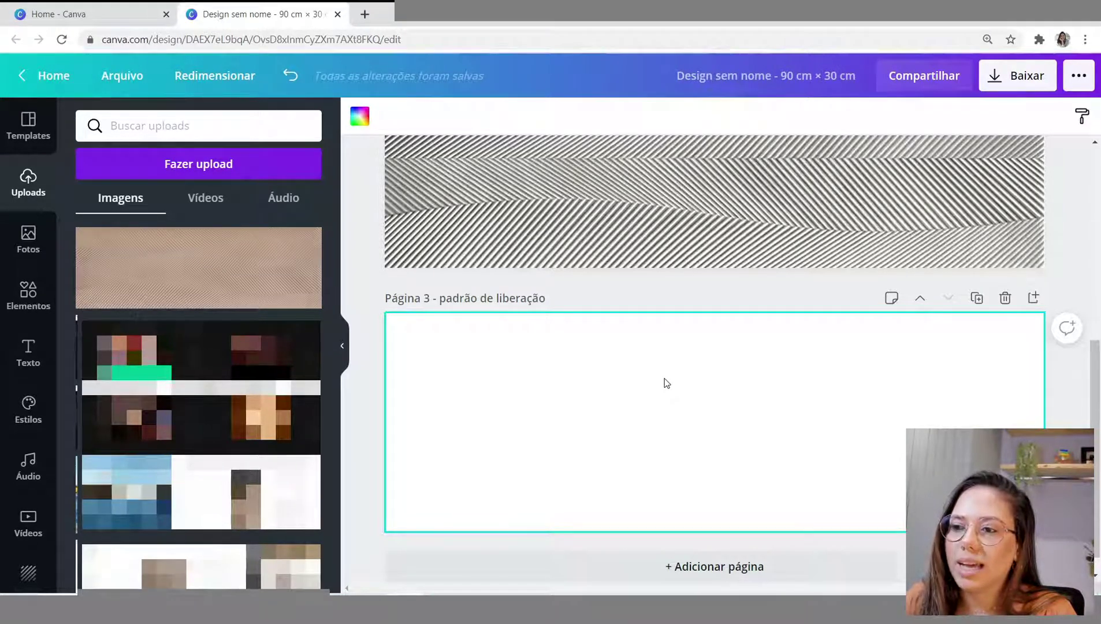
key("l")
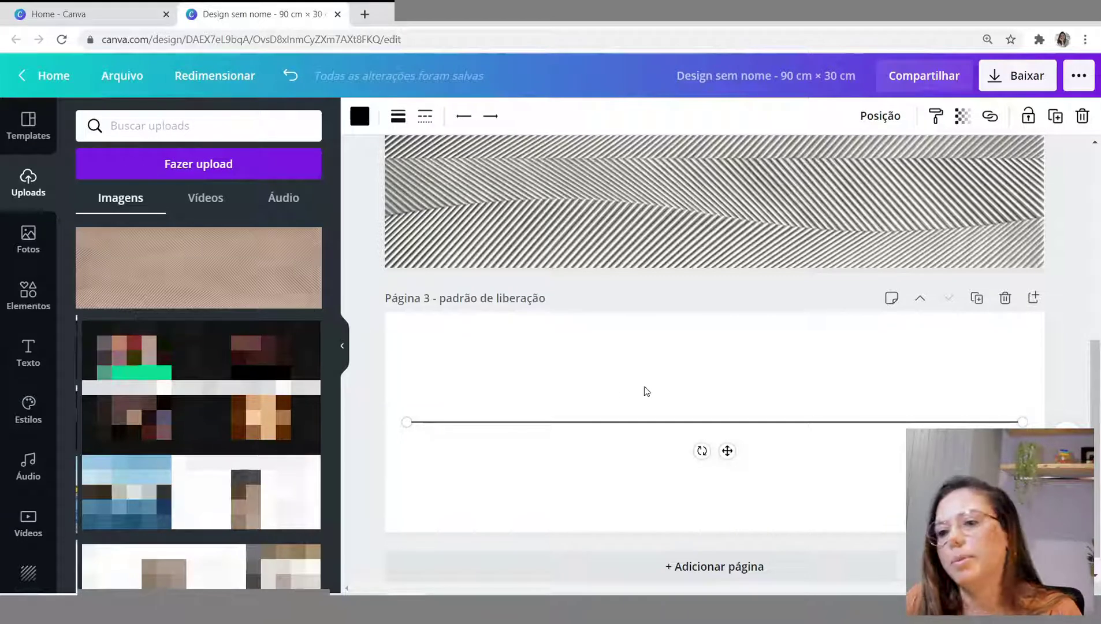
left_click(400, 118)
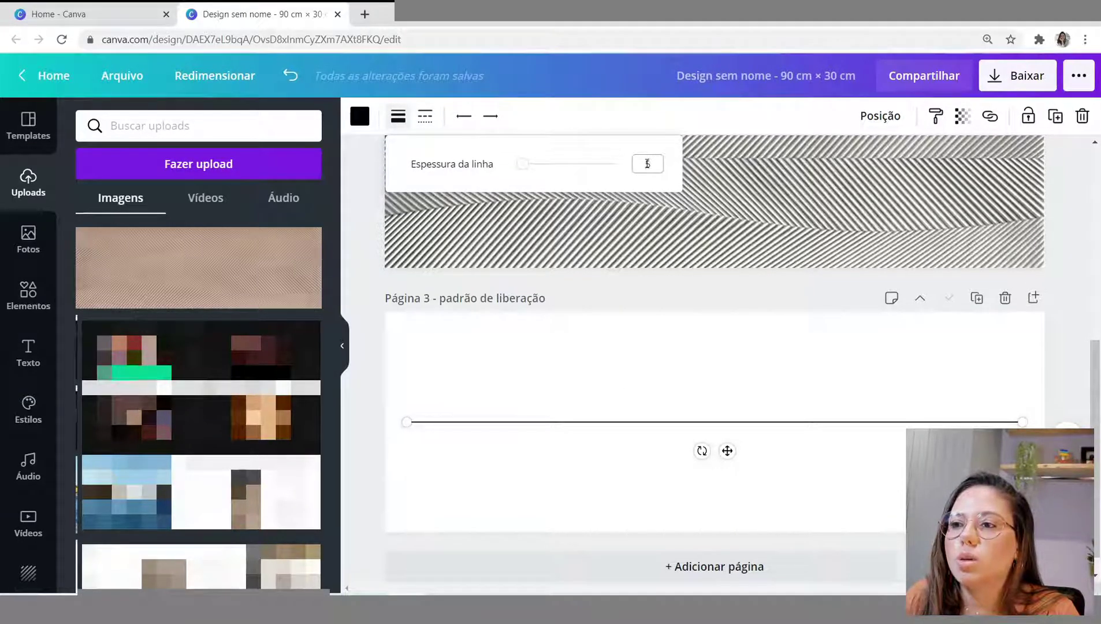
left_click(649, 164)
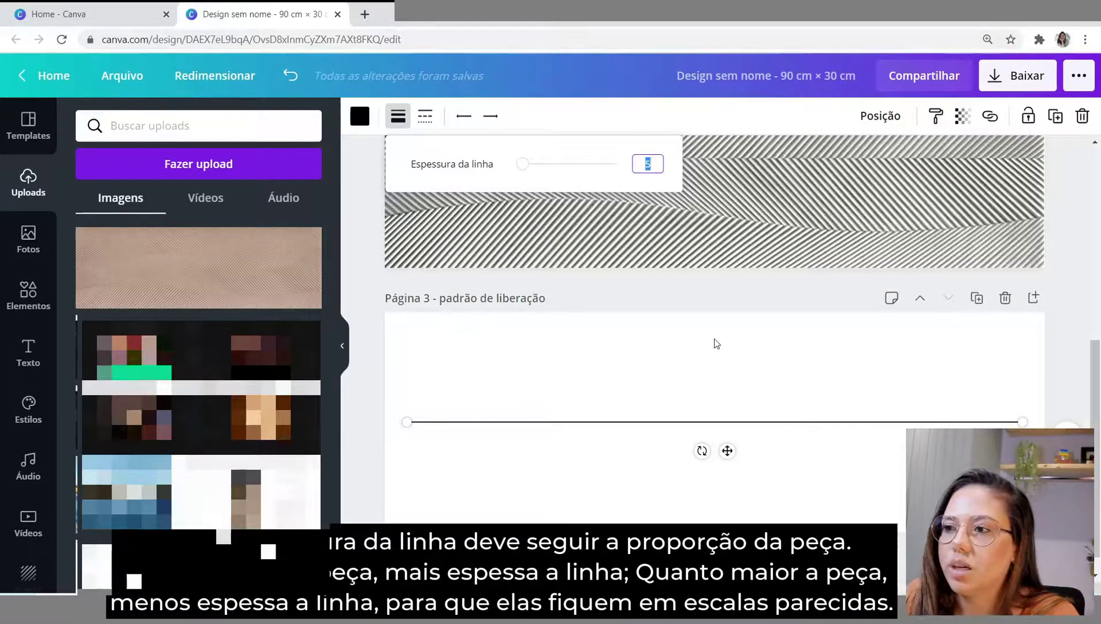
left_click_drag(729, 452, 710, 344)
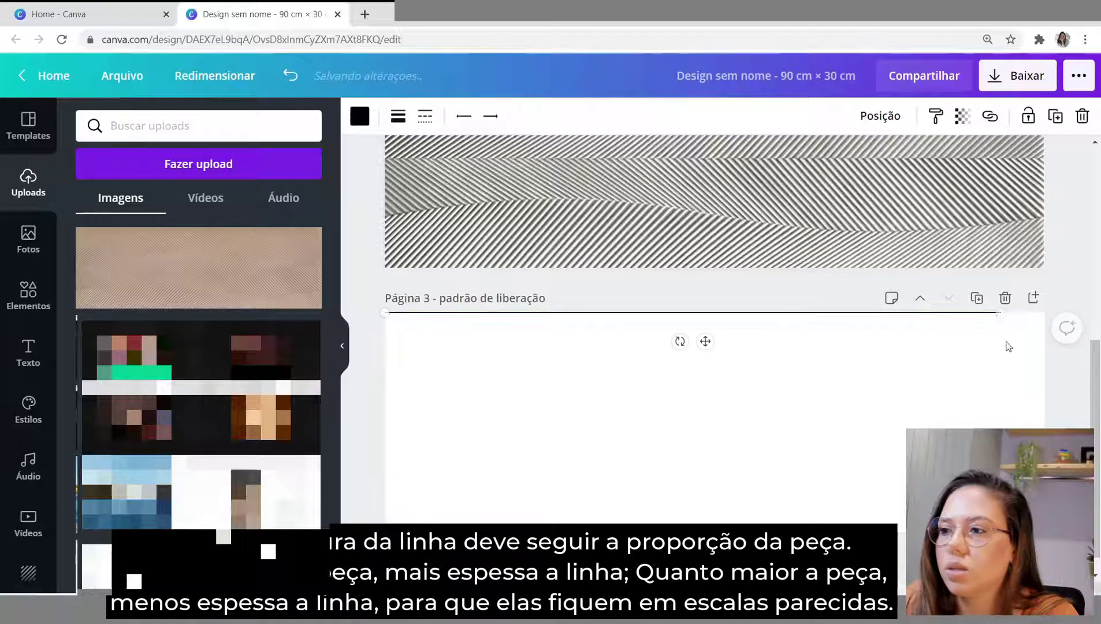
left_click_drag(1000, 313, 1045, 313)
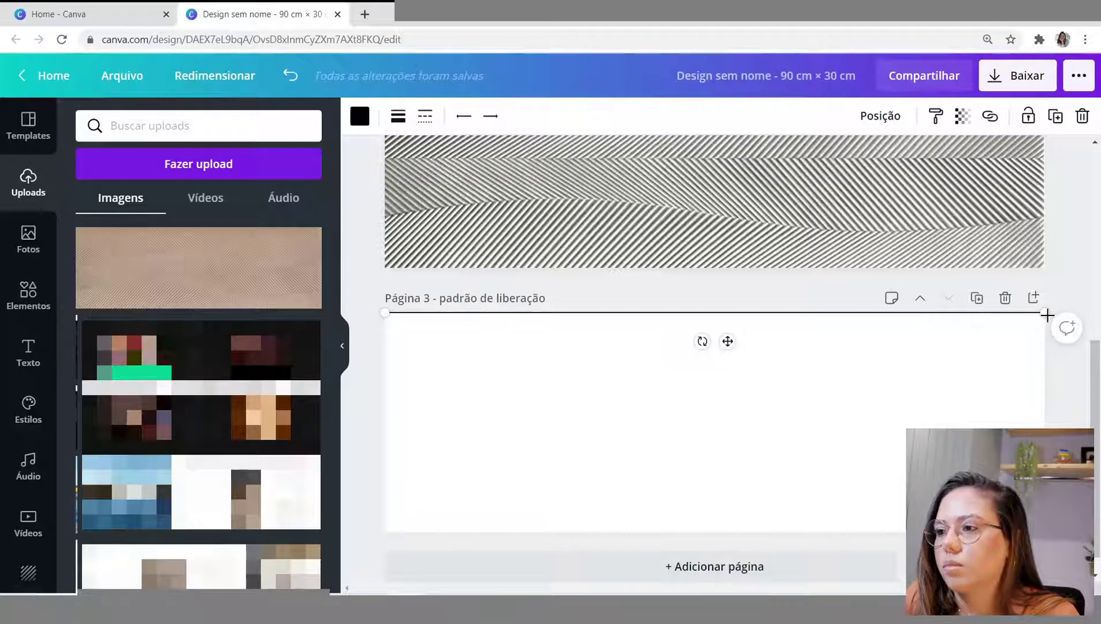
Step: Set the line's thickness to 8 and keep it aligned along the upper edge of page 3
left_click(398, 115)
left_click(651, 164)
type("8")
key("Return")
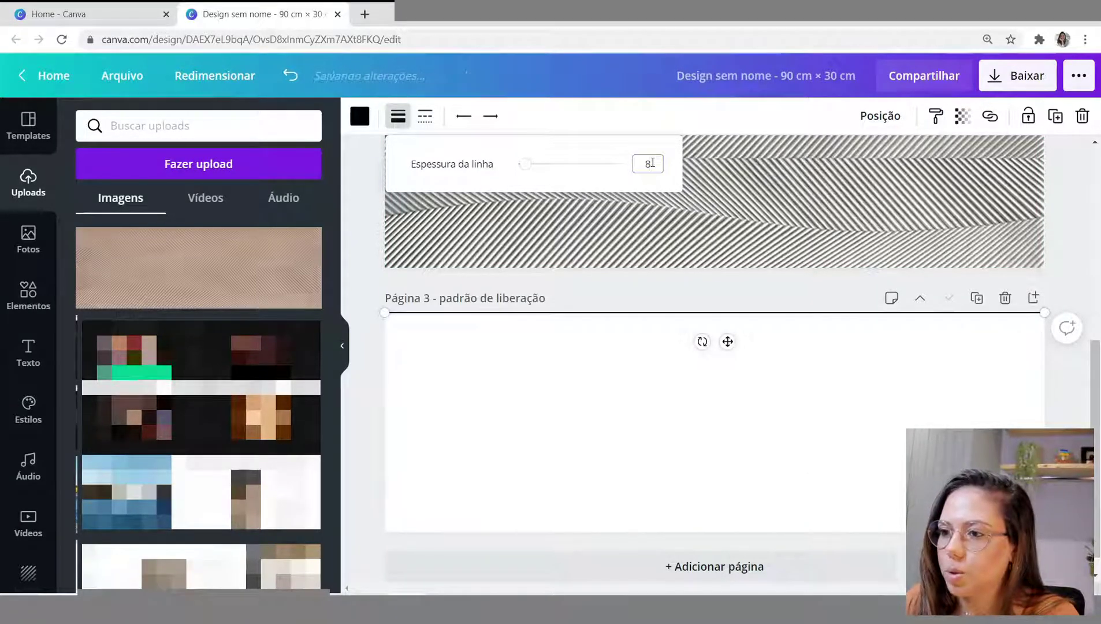
left_click_drag(727, 342, 725, 344)
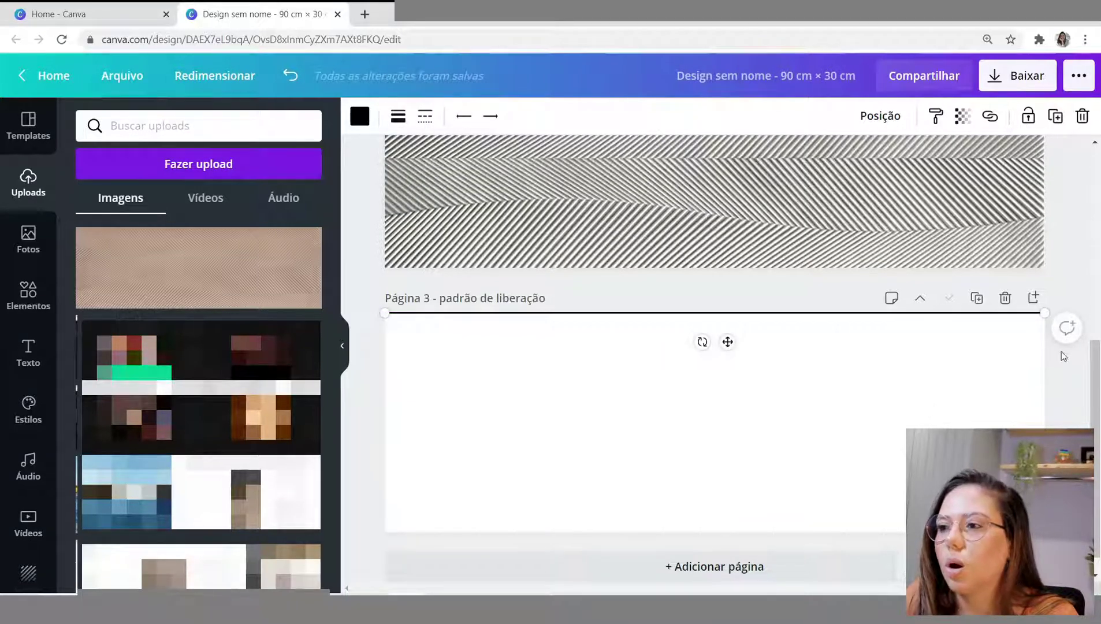
left_click_drag(1045, 313, 1045, 316)
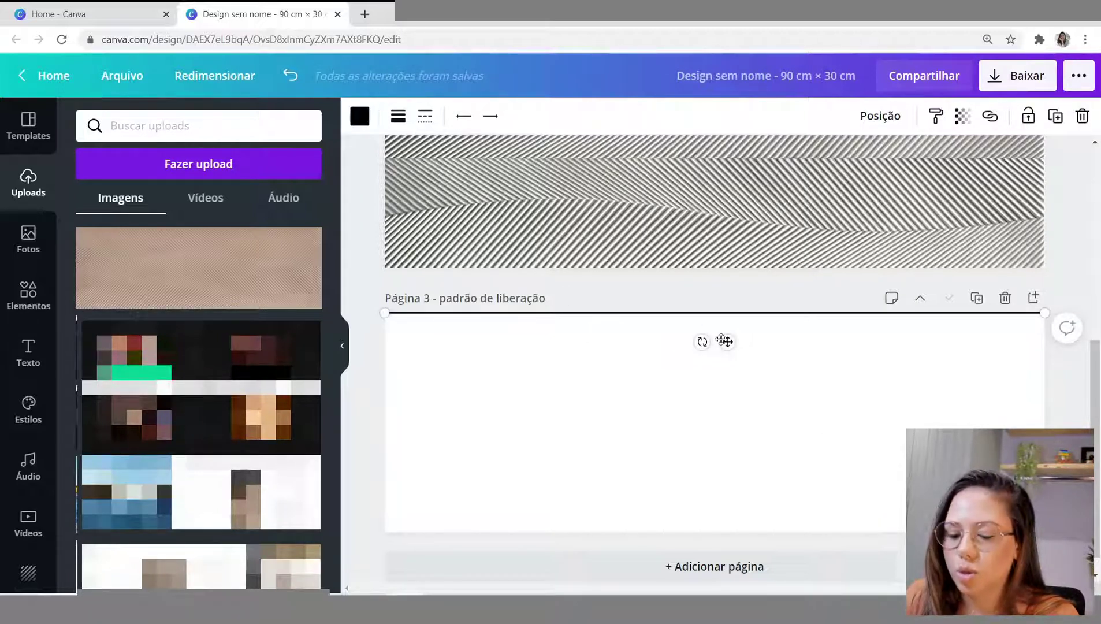
Step: Duplicate the black line on page 3, rotate the copy to vertical and fit it along the page's right edge over the full height
left_click_drag(727, 342, 729, 445)
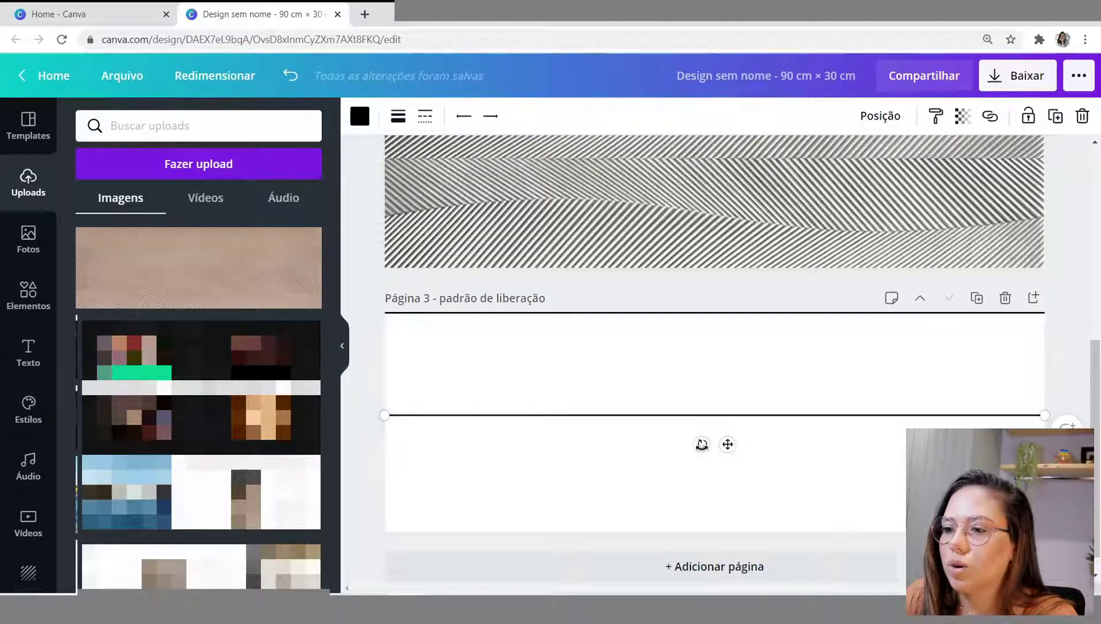
mouse_move(700, 444)
left_mouse_down()
mouse_move(728, 457)
mouse_move(767, 445)
mouse_move(673, 442)
mouse_move(700, 454)
mouse_move(687, 452)
left_mouse_up()
left_click_drag(393, 382, 814, 448)
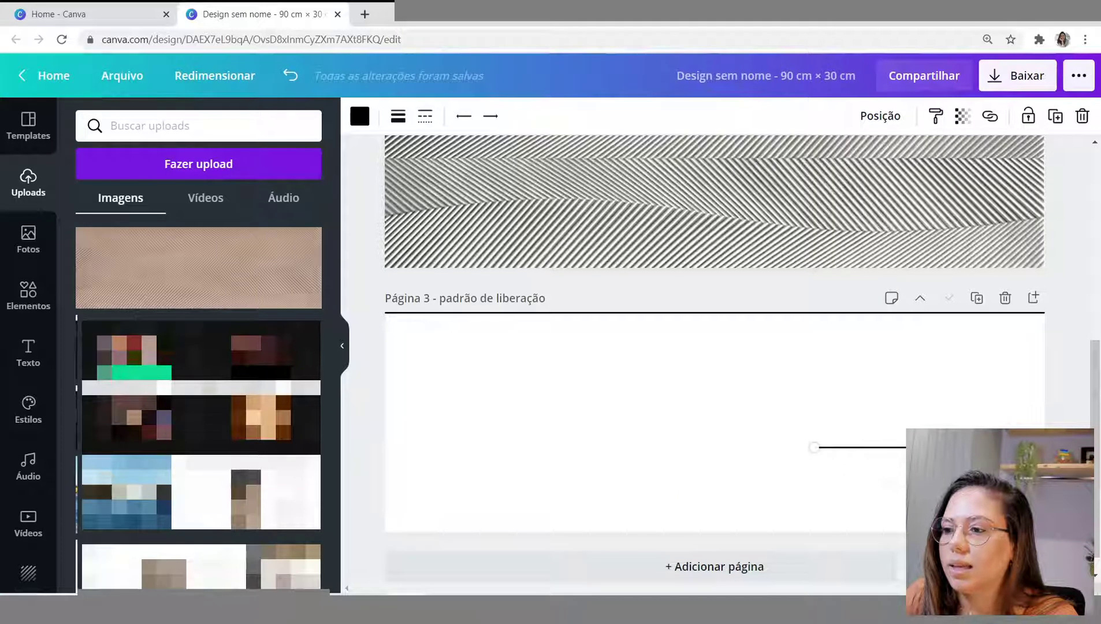
left_click_drag(1028, 426, 815, 327)
left_click_drag(845, 374, 1073, 362)
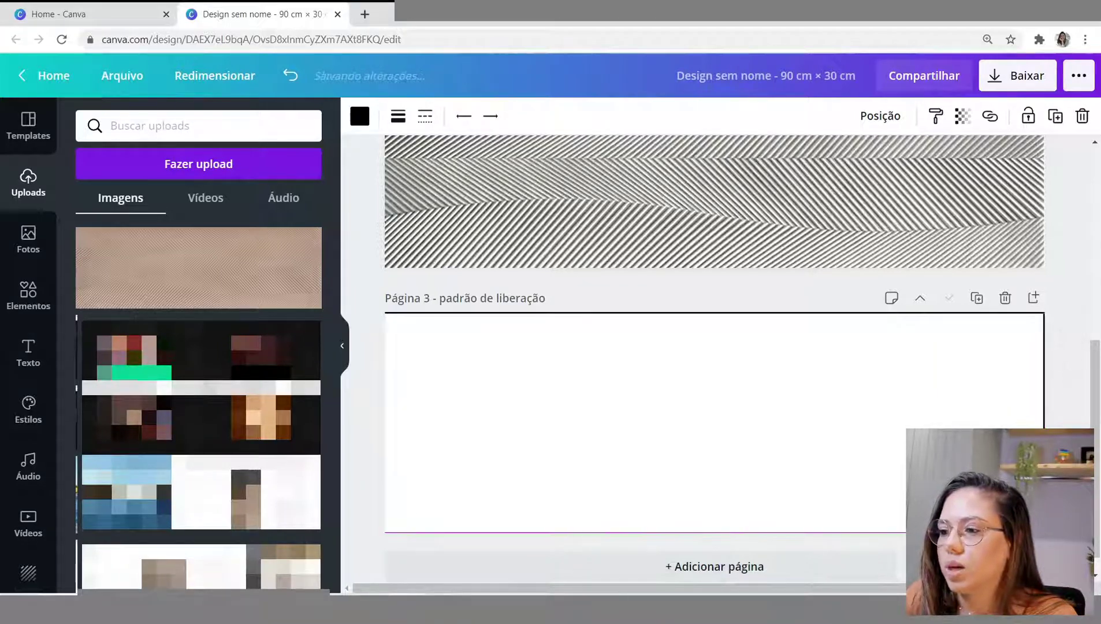
left_click(1000, 372)
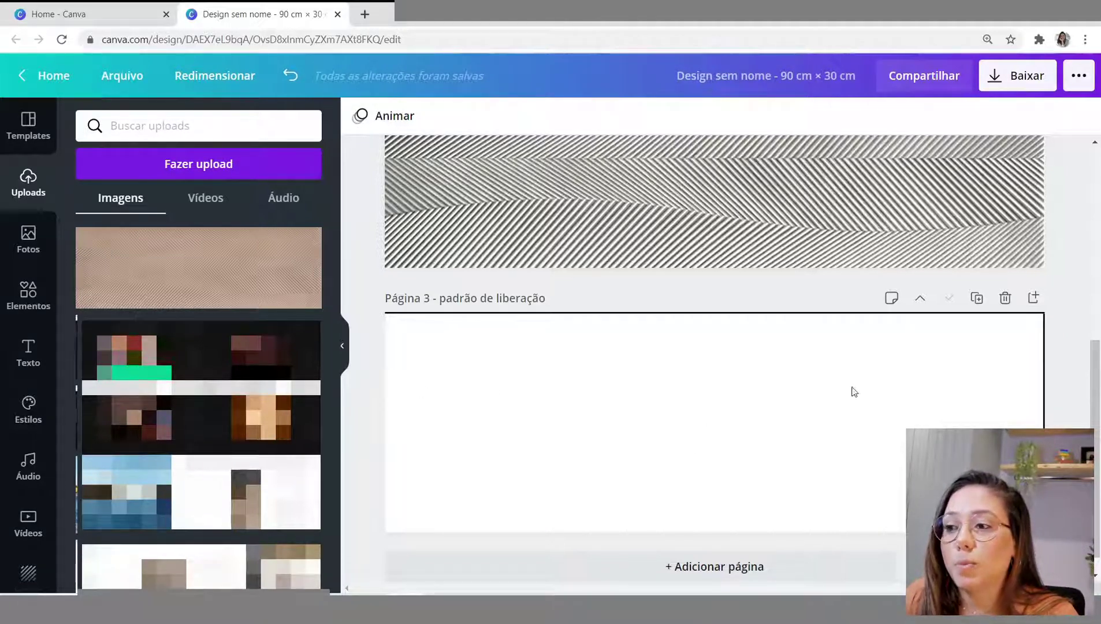
Step: Review the ceramic, relief and grout-line pattern pages of the design
scroll(954, 412, "up", 7)
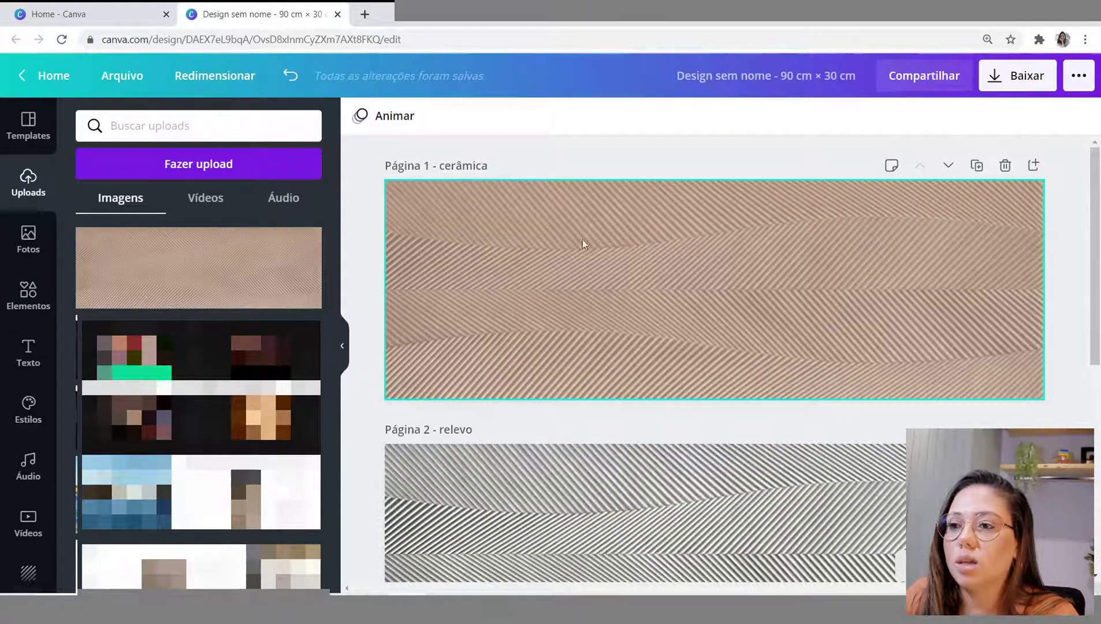
scroll(627, 239, "down", 7)
scroll(721, 418, "up", 4)
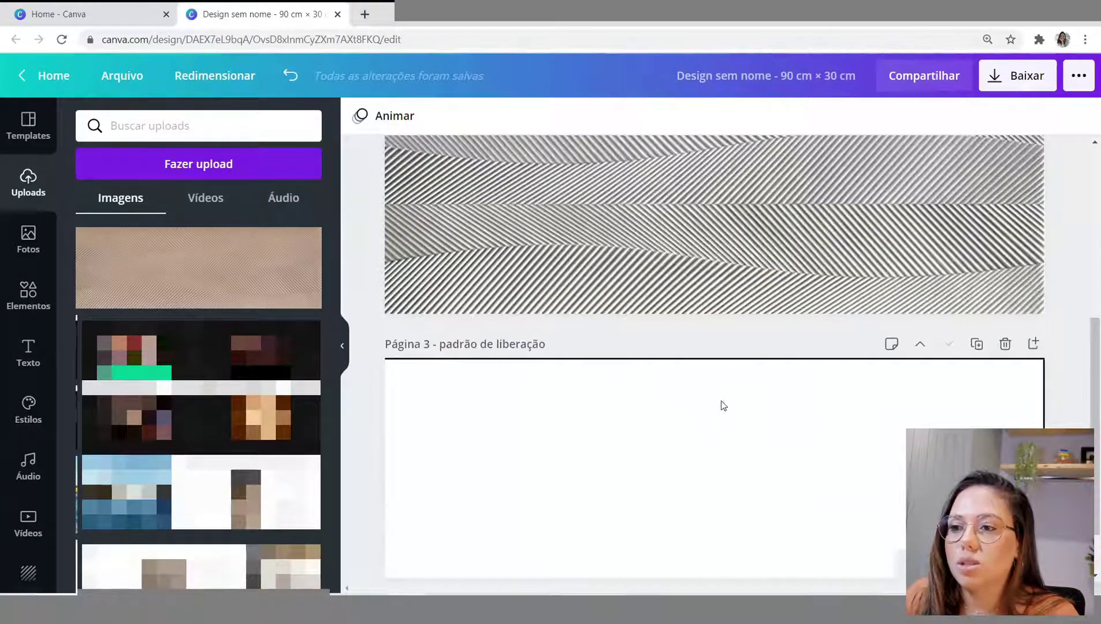
scroll(577, 442, "down", 4)
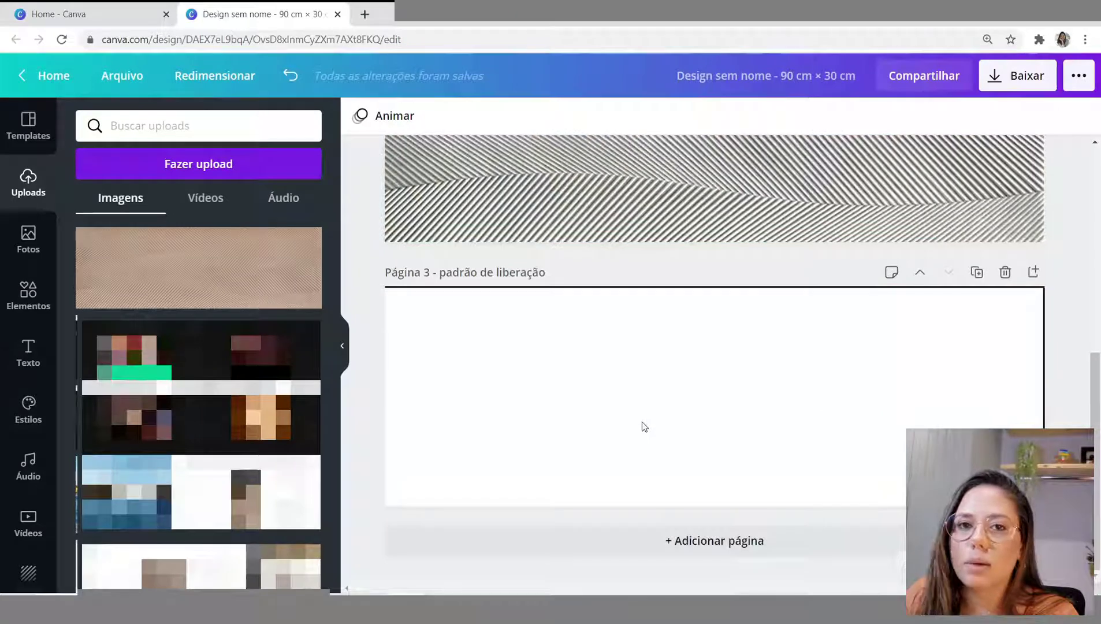
scroll(762, 399, "up", 1)
scroll(782, 386, "up", 7)
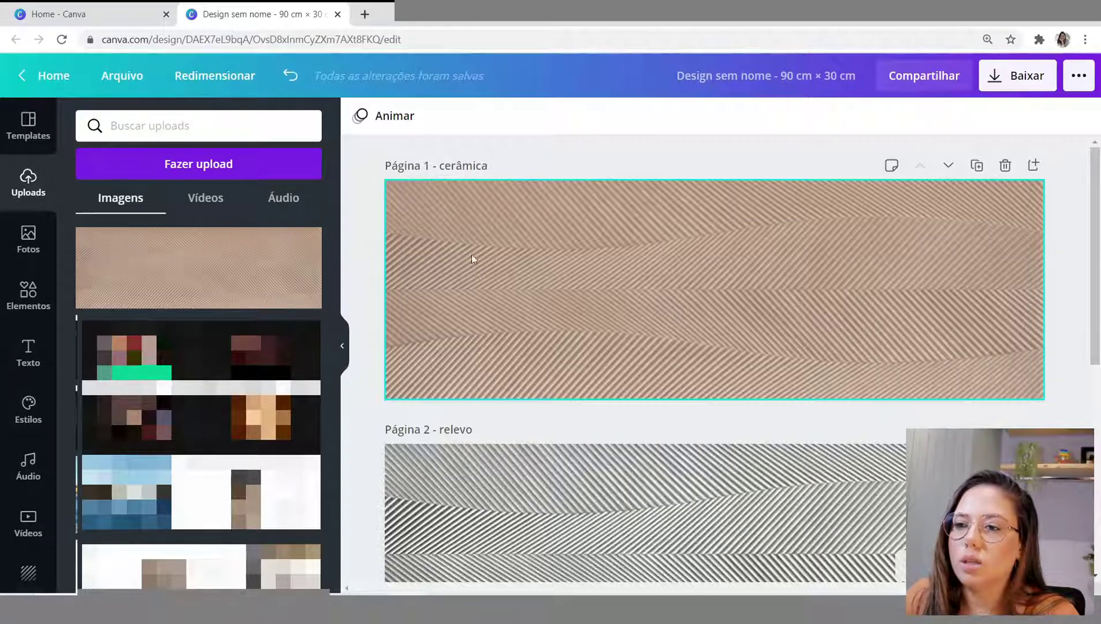
scroll(580, 306, "down", 3)
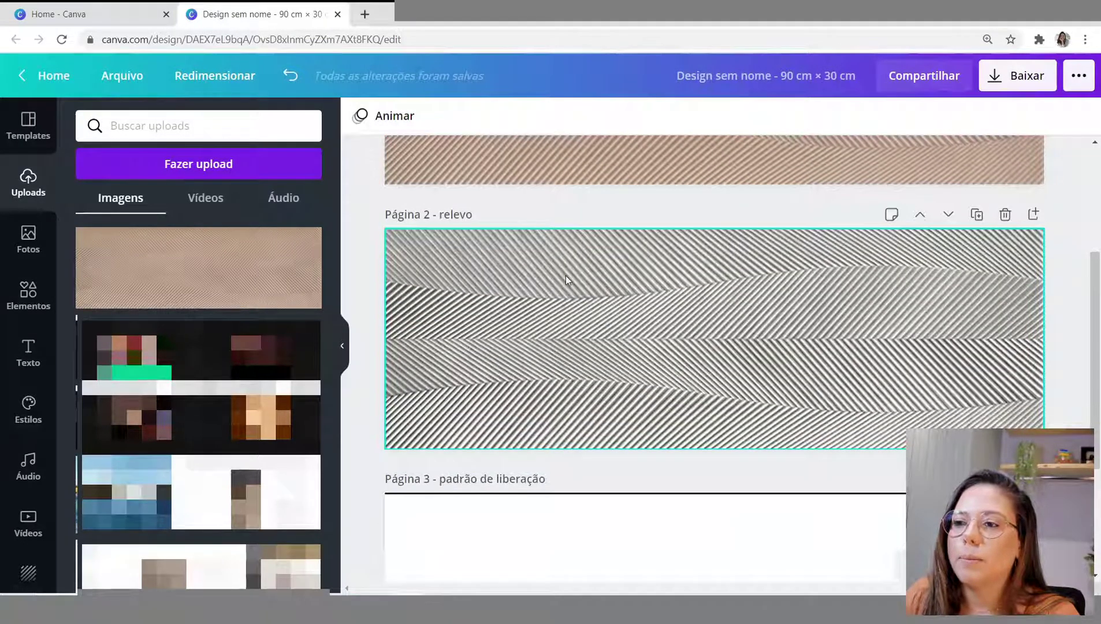
scroll(614, 414, "down", 2)
scroll(1030, 99, "up", 1)
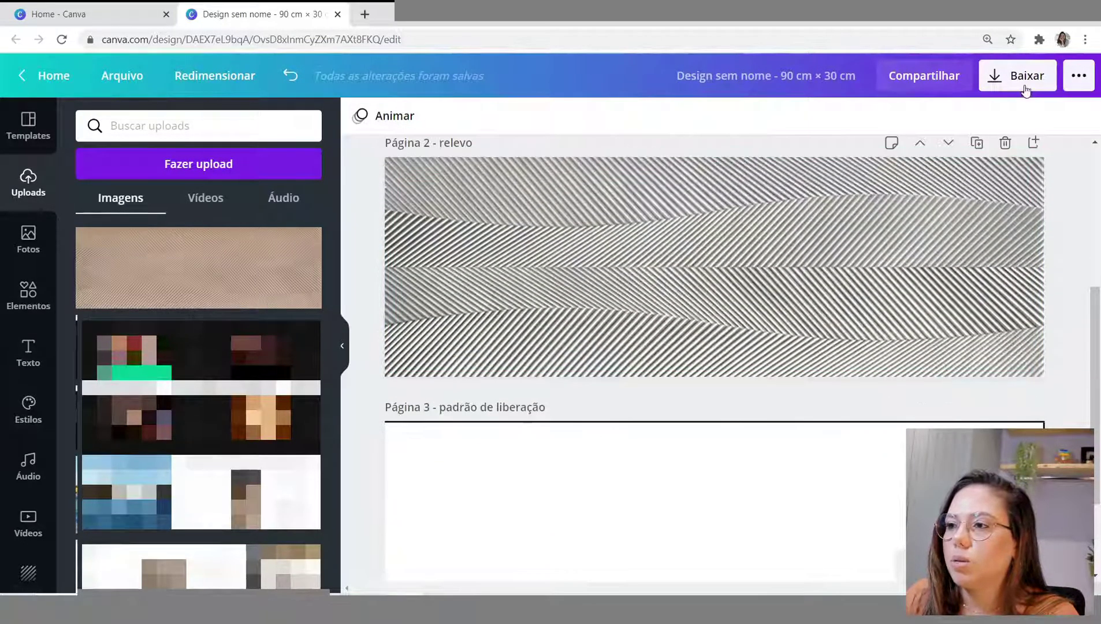
Step: Download only page 2, "relevo", as a PNG and dismiss the download confirmation
left_click(1002, 81)
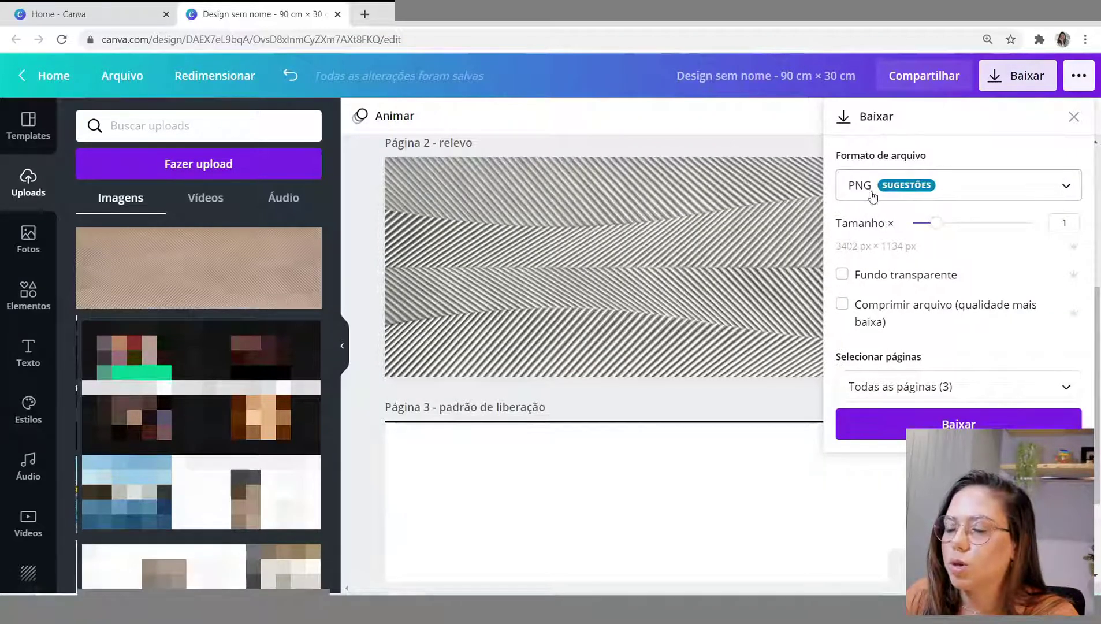
left_click(901, 386)
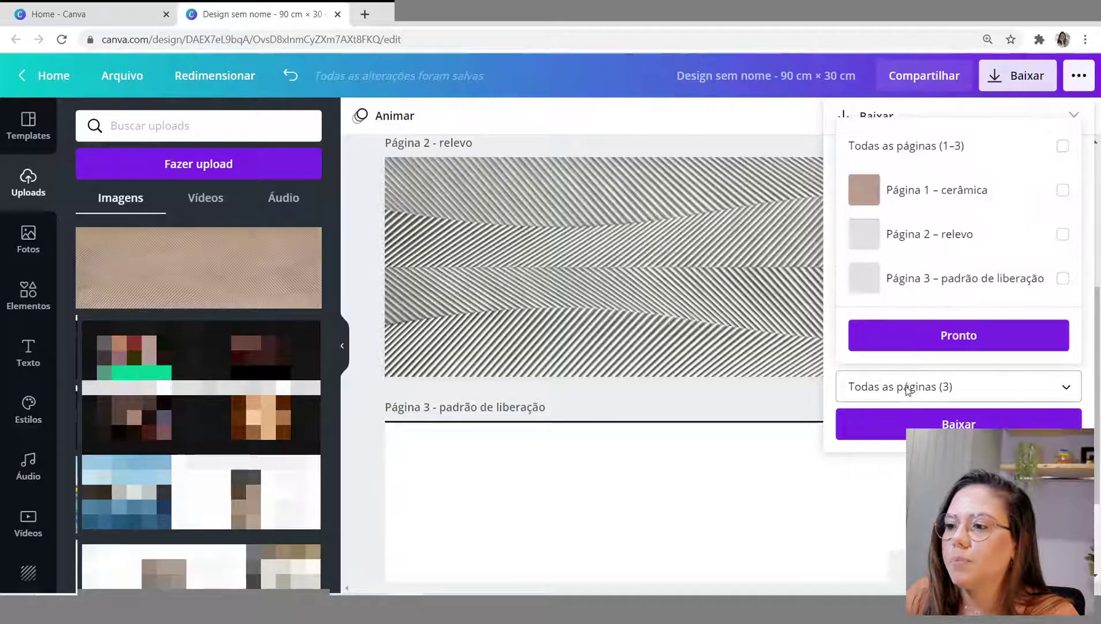
left_click(1063, 234)
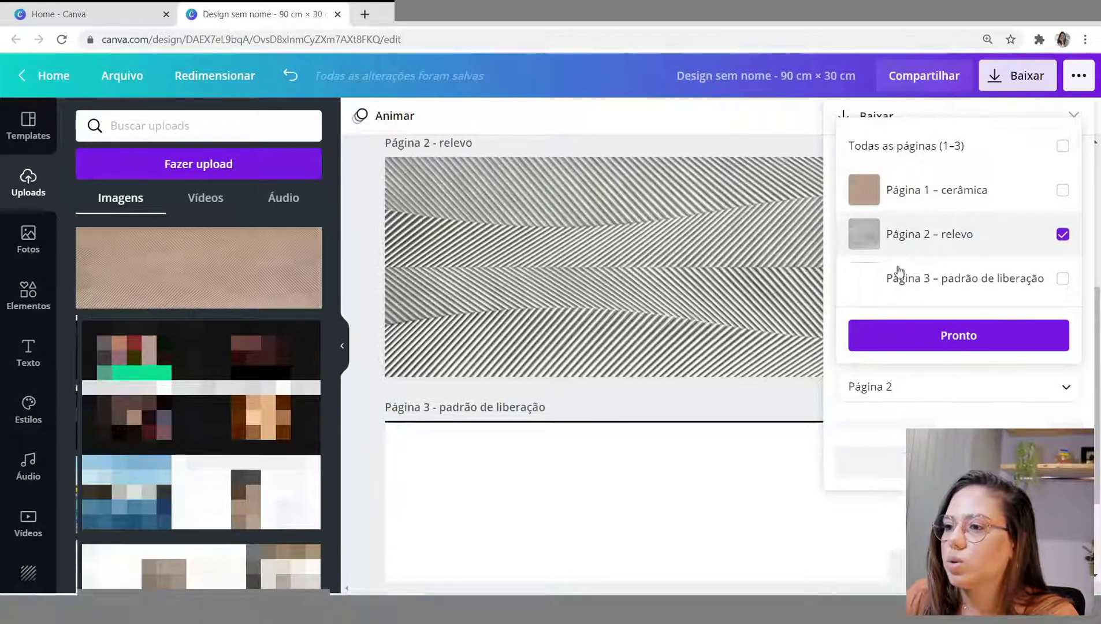
left_click(978, 337)
left_click(955, 424)
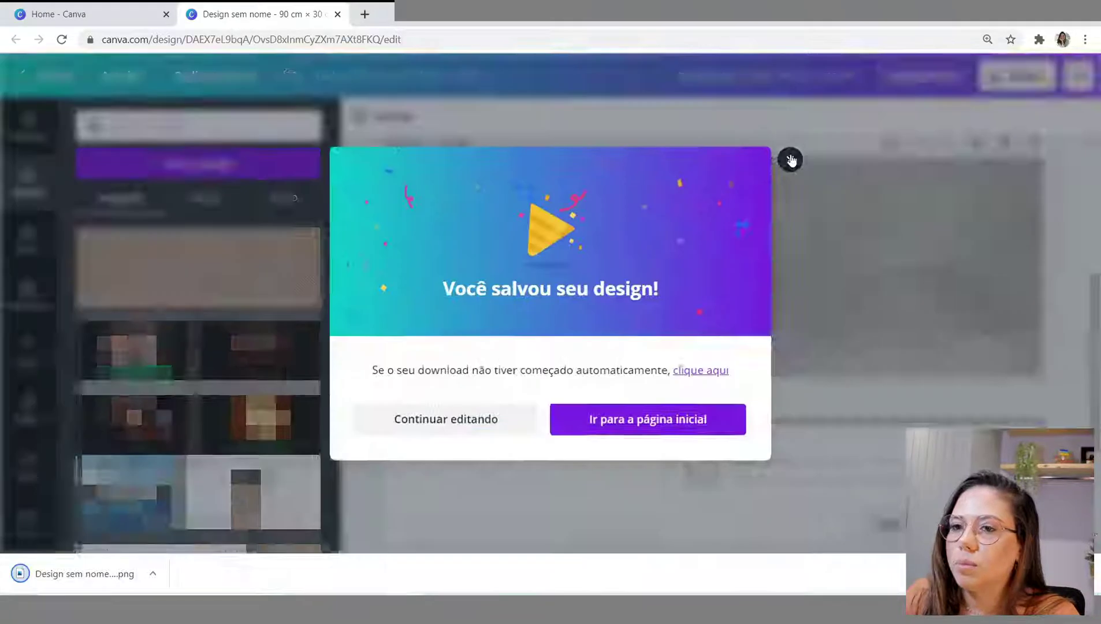
left_click(787, 160)
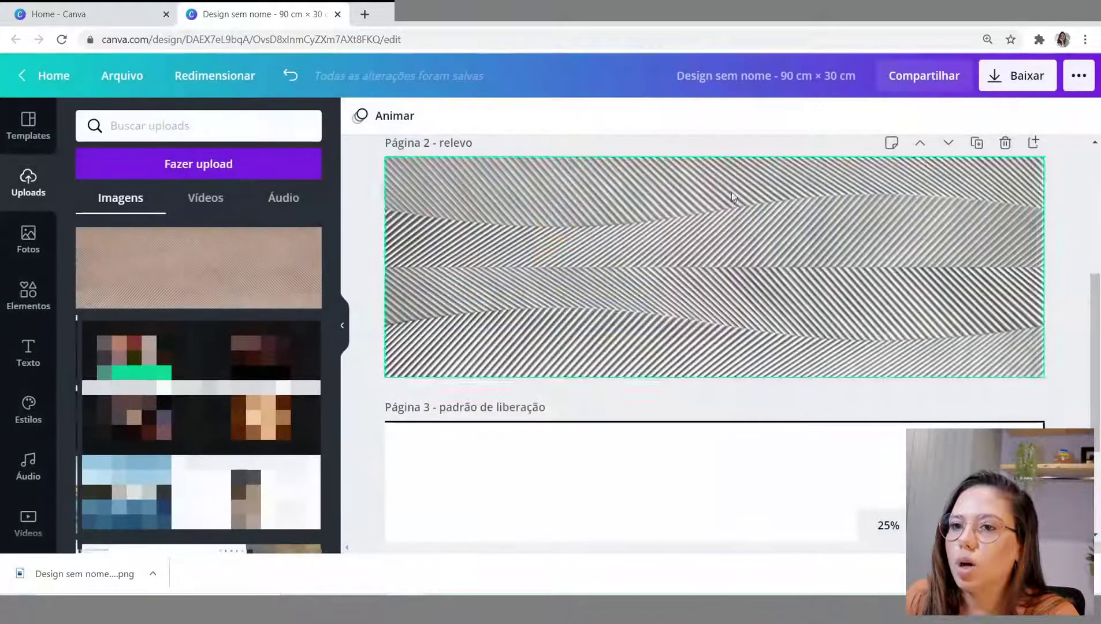
left_click(121, 83)
left_click(178, 89)
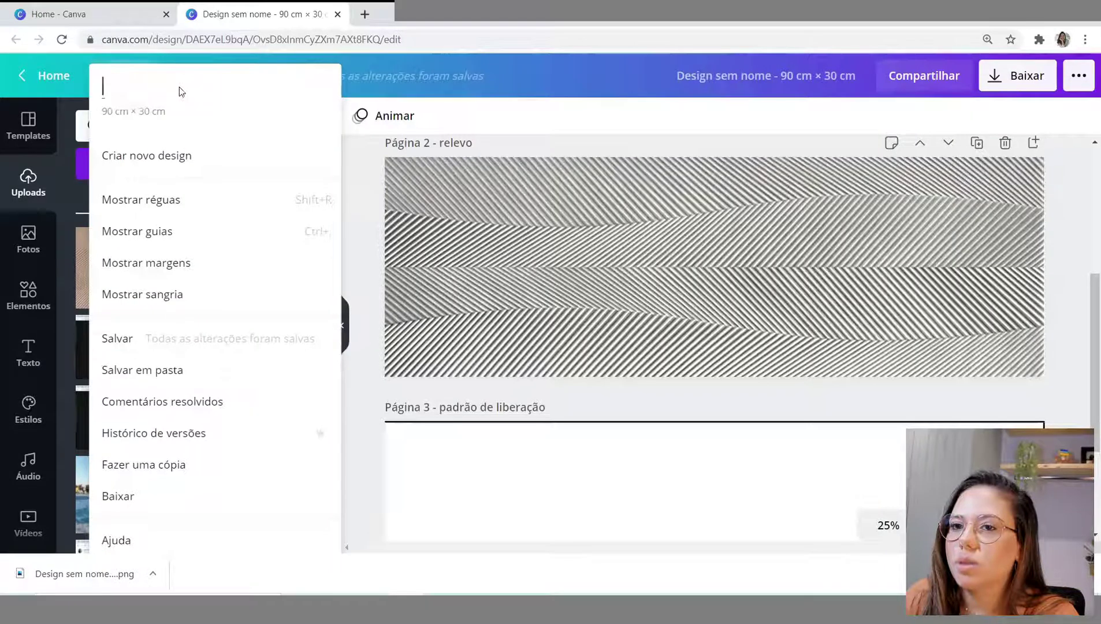
left_click(548, 109)
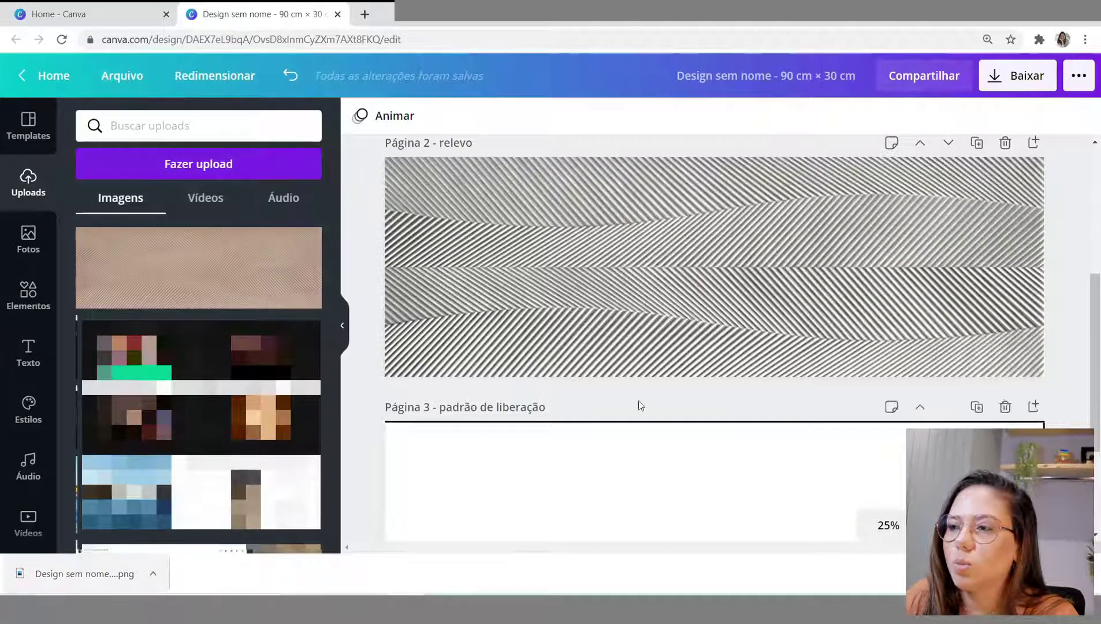
Step: Download only page 3, "padrão de liberação", as a PNG
scroll(924, 242, "down", 3)
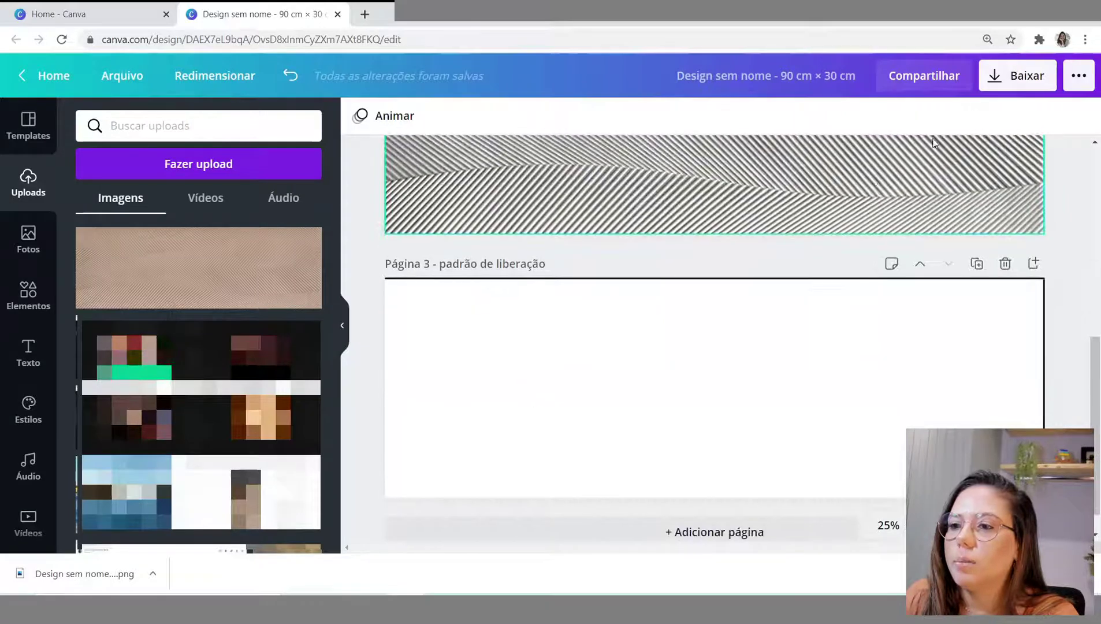
left_click(1005, 81)
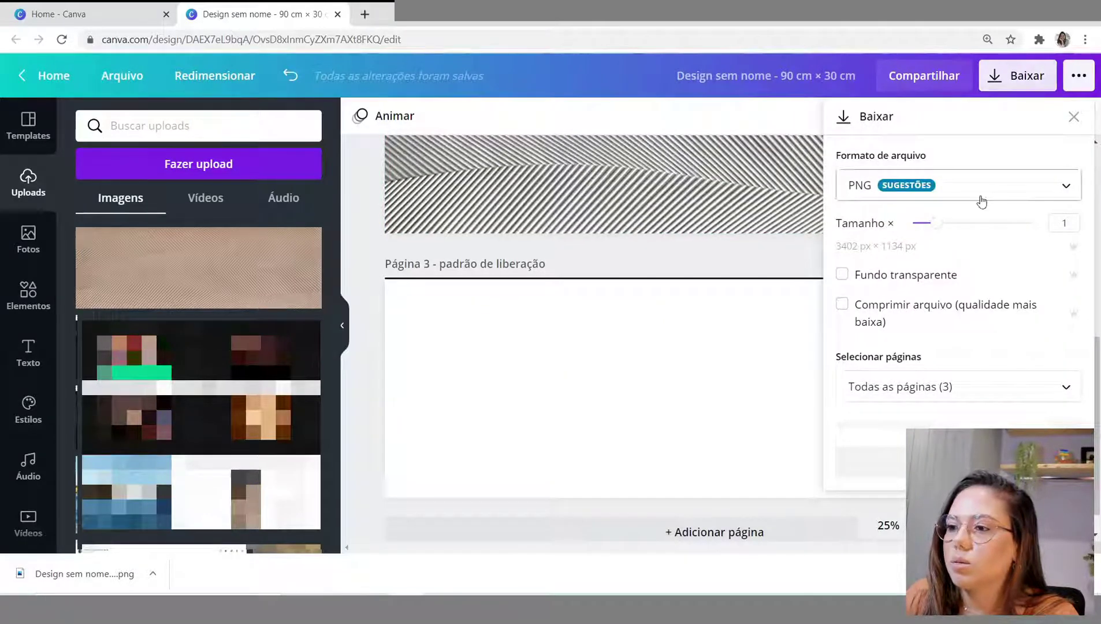
left_click(914, 387)
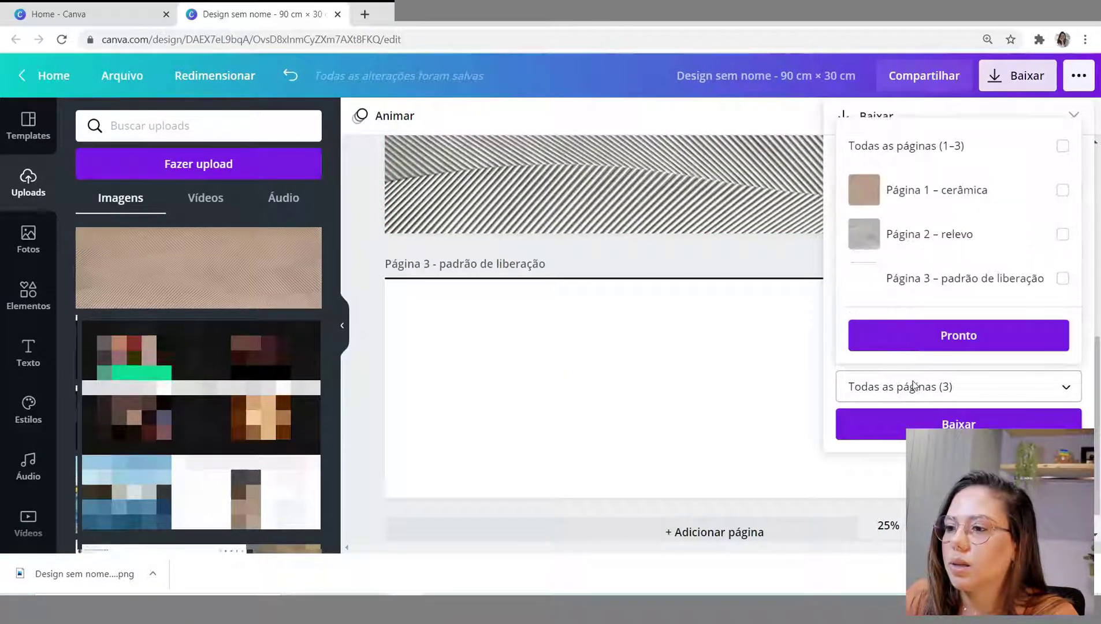
left_click(1062, 279)
left_click(941, 340)
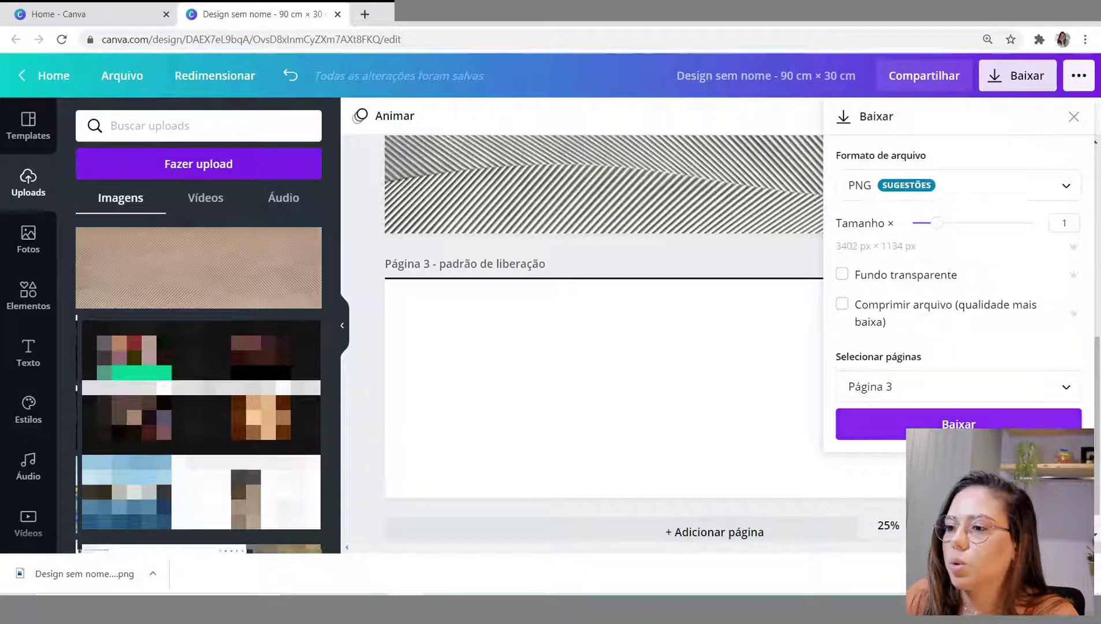
left_click(936, 424)
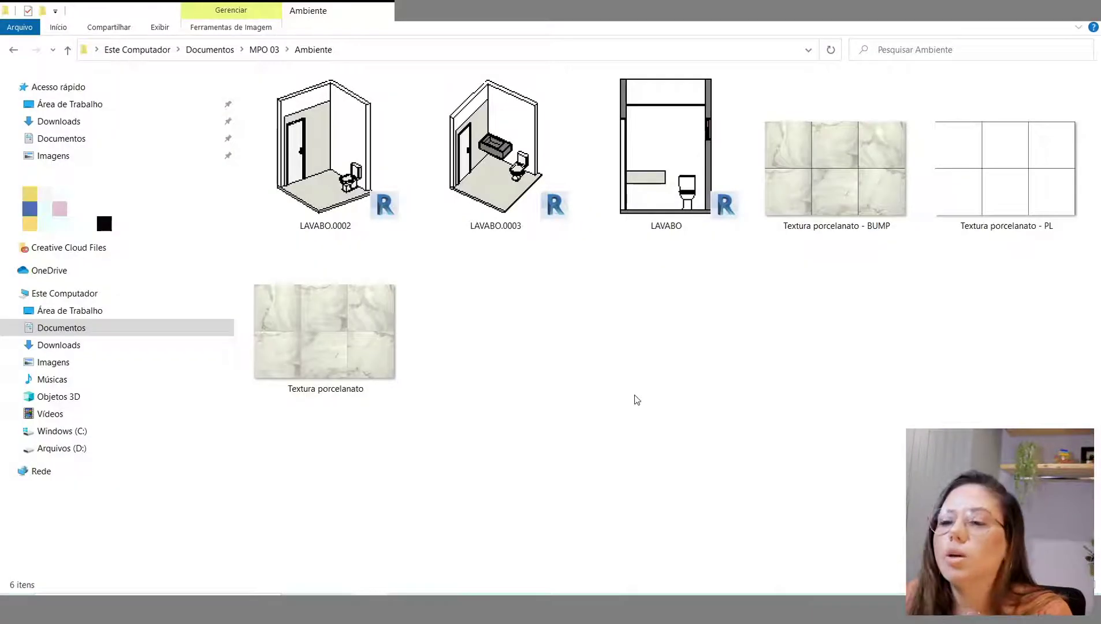
Step: In File Explorer, paste the "Textura Betula - BUMP" and "Textura Betula - PL" images into the Ambiente folder
key("ctrl+v")
left_click(688, 462)
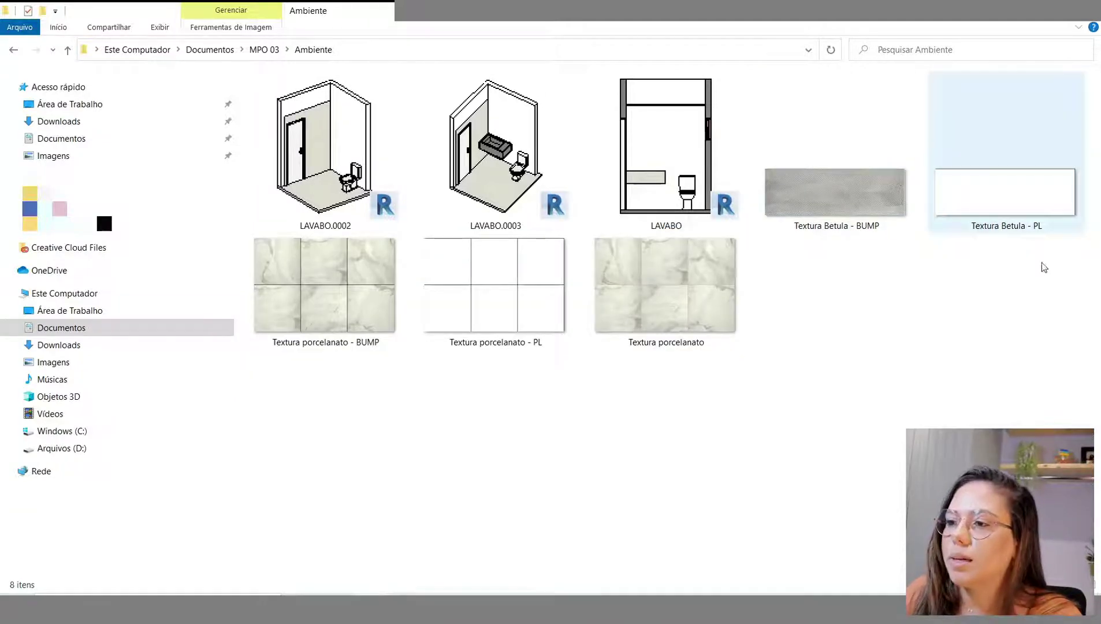
Step: Switch to Revit and enable the finish relief of Porcelanato Betula clara 30x90cm with the type Personalizado
key("alt+Tab")
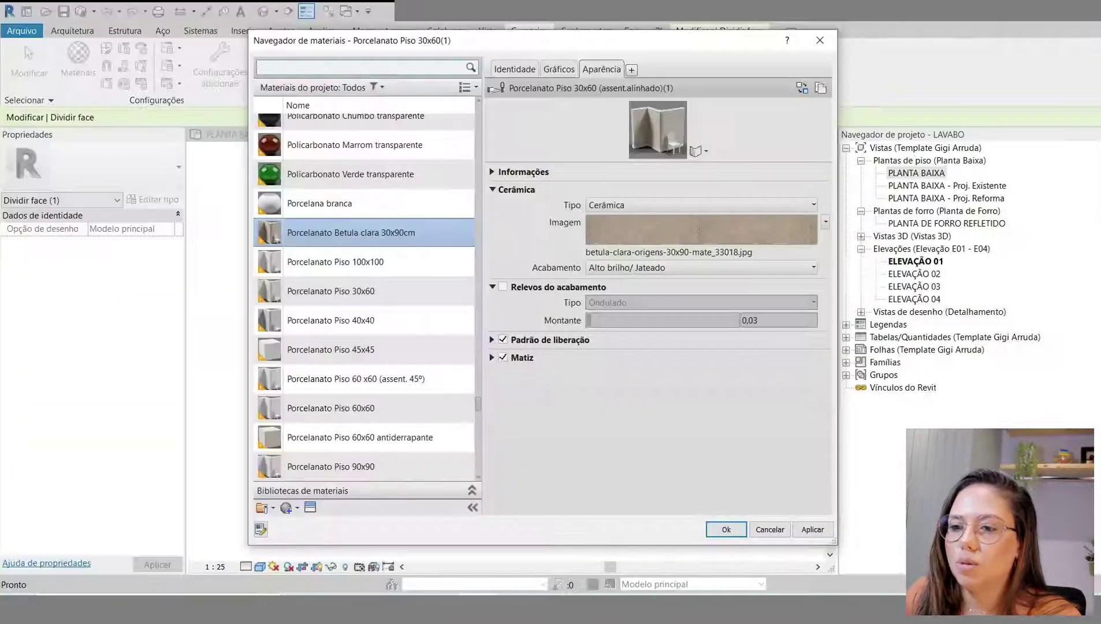
left_click(502, 287)
left_click(813, 304)
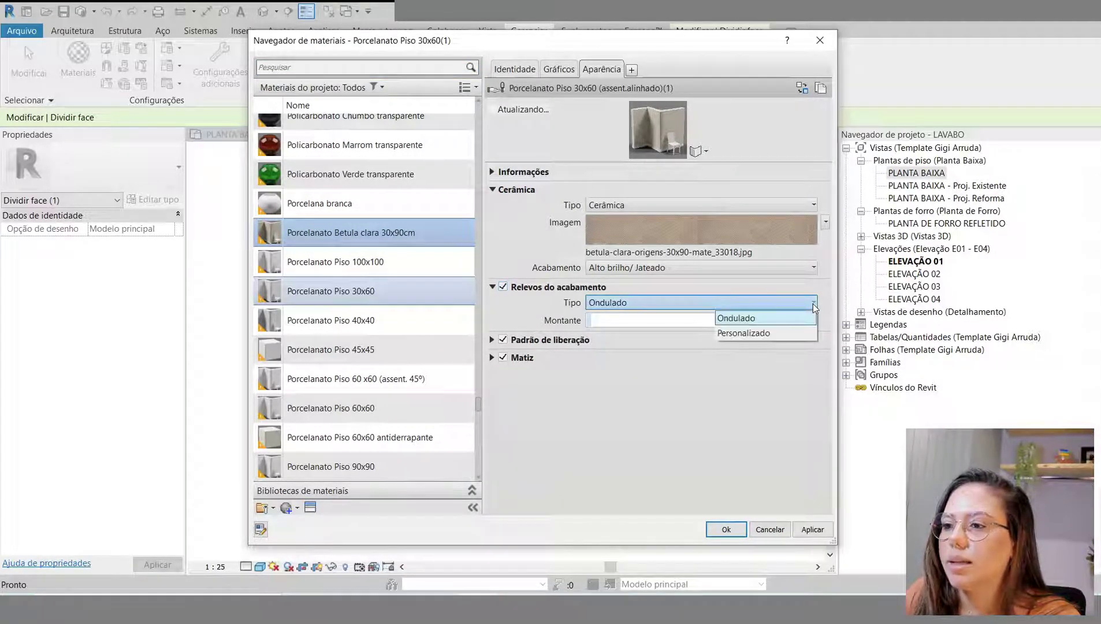
left_click(753, 332)
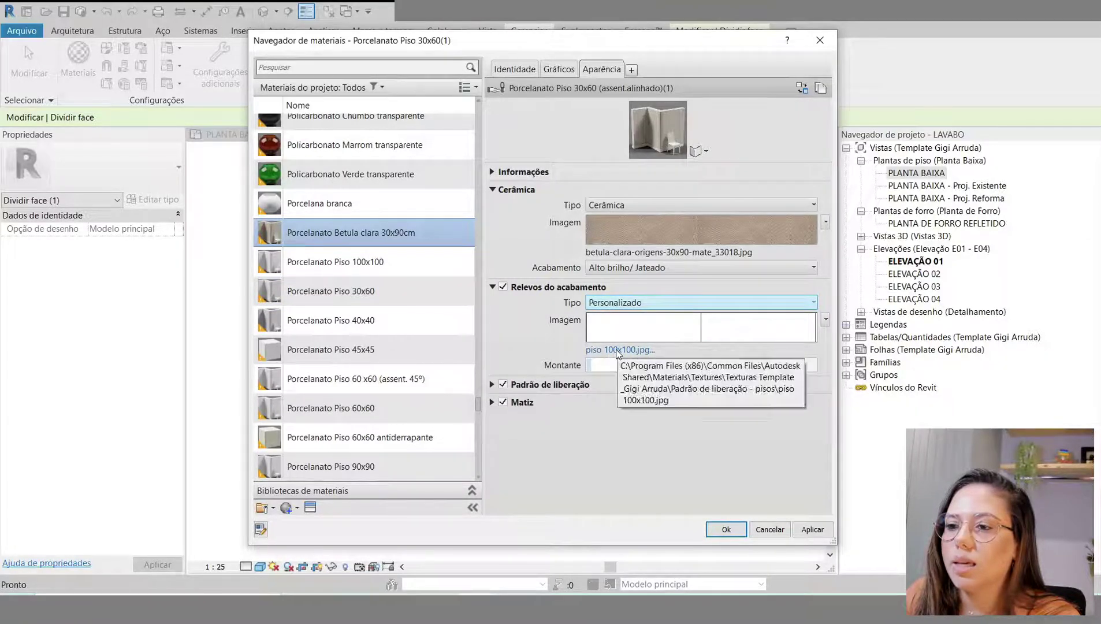
Step: Load Textura Betula - BUMP.png from the Ambiente folder as the finish relief image
left_click(618, 350)
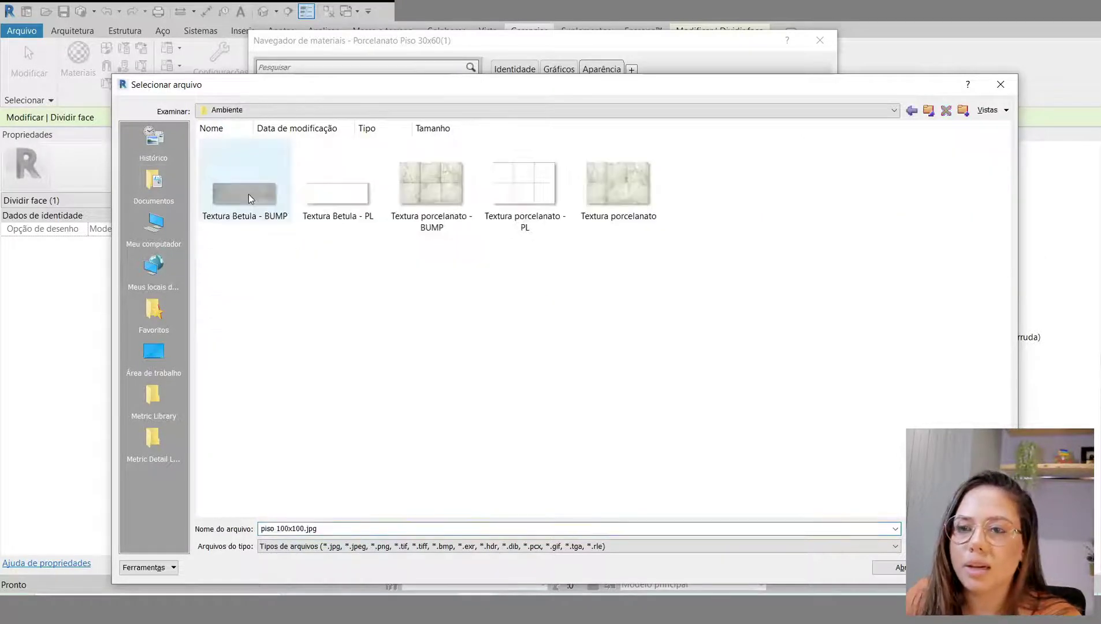
left_click(248, 218)
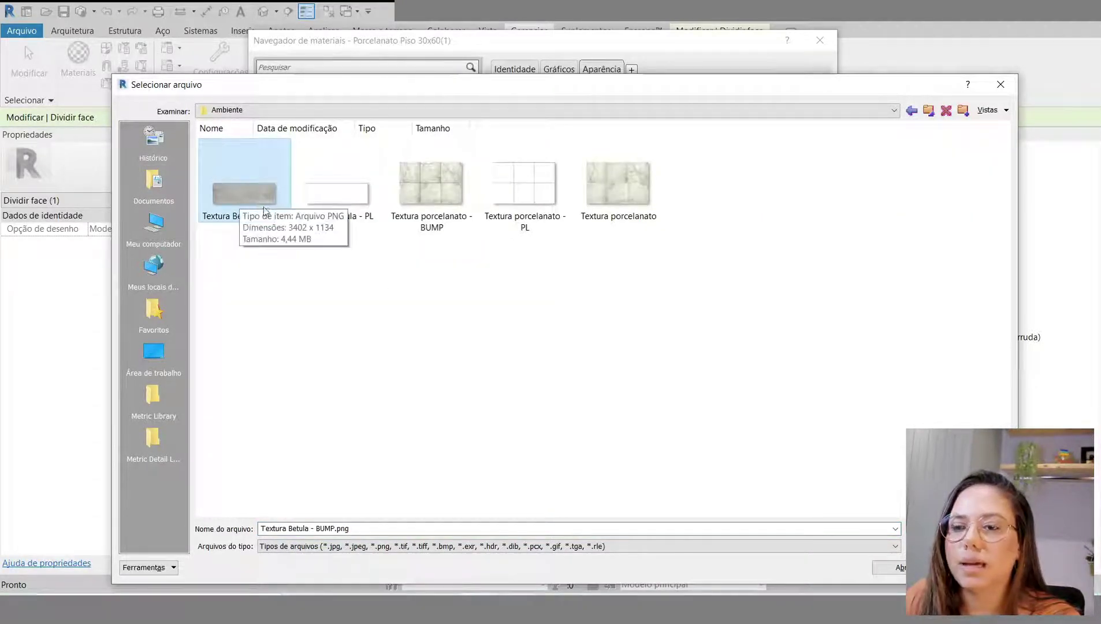
left_click(899, 567)
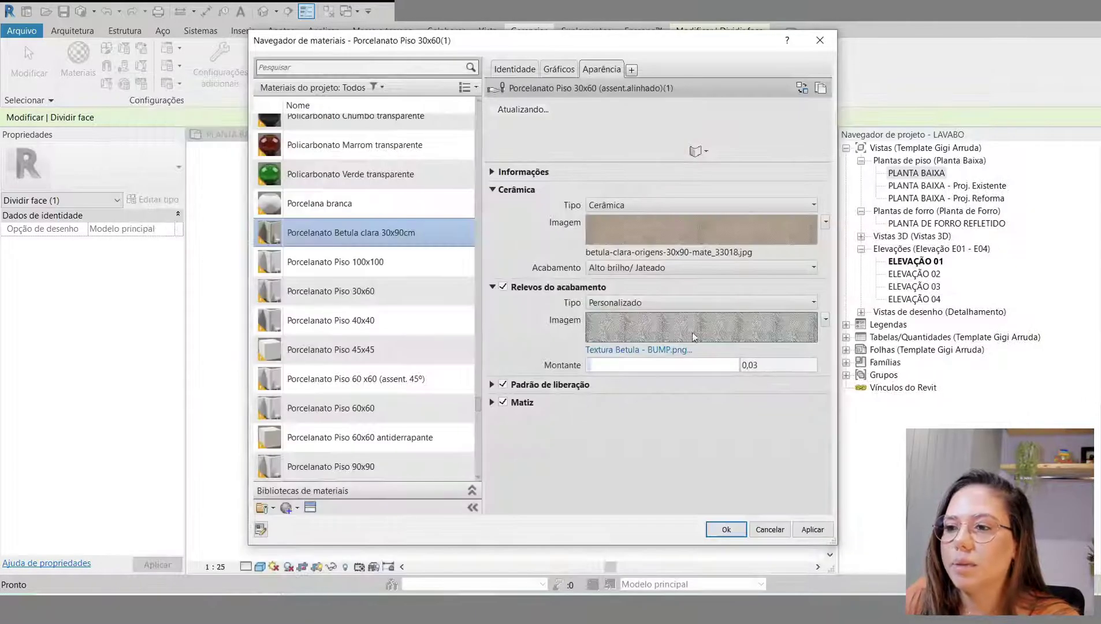
Step: Unlink the relief texture's sample proportions and set its size to 0,90 m wide by 0,30 m high
left_click(668, 327)
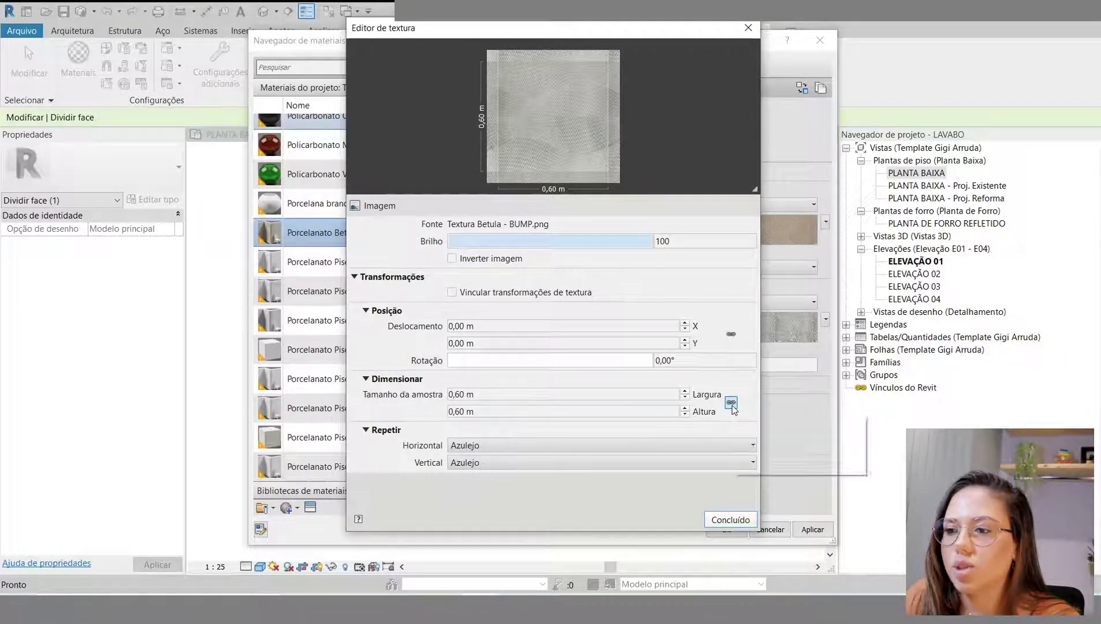
left_click(501, 411)
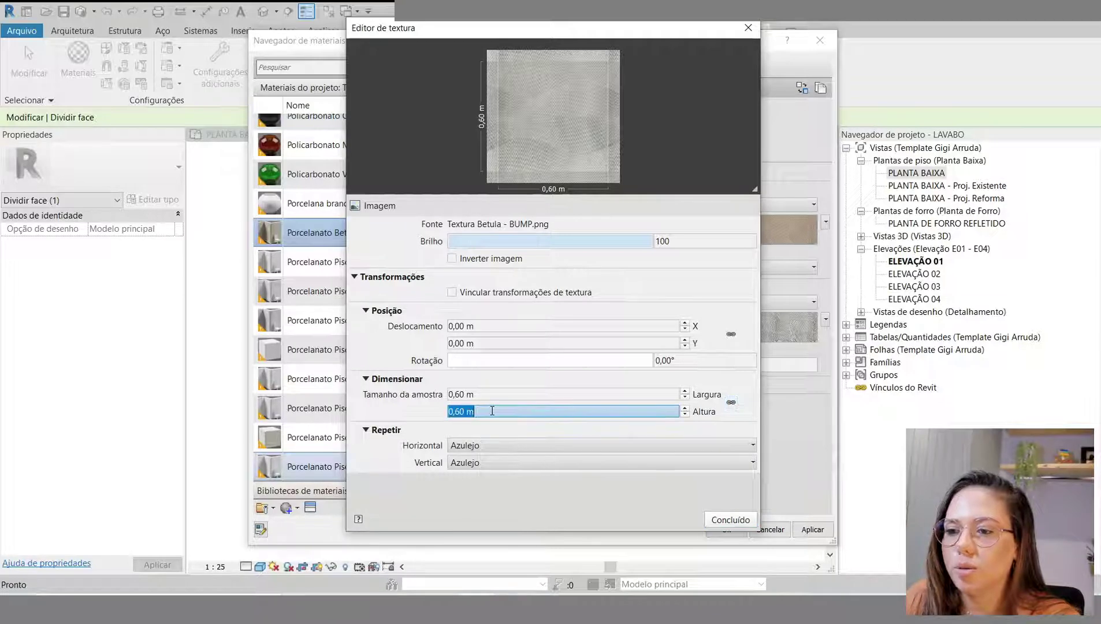
type("30cm")
key("Return")
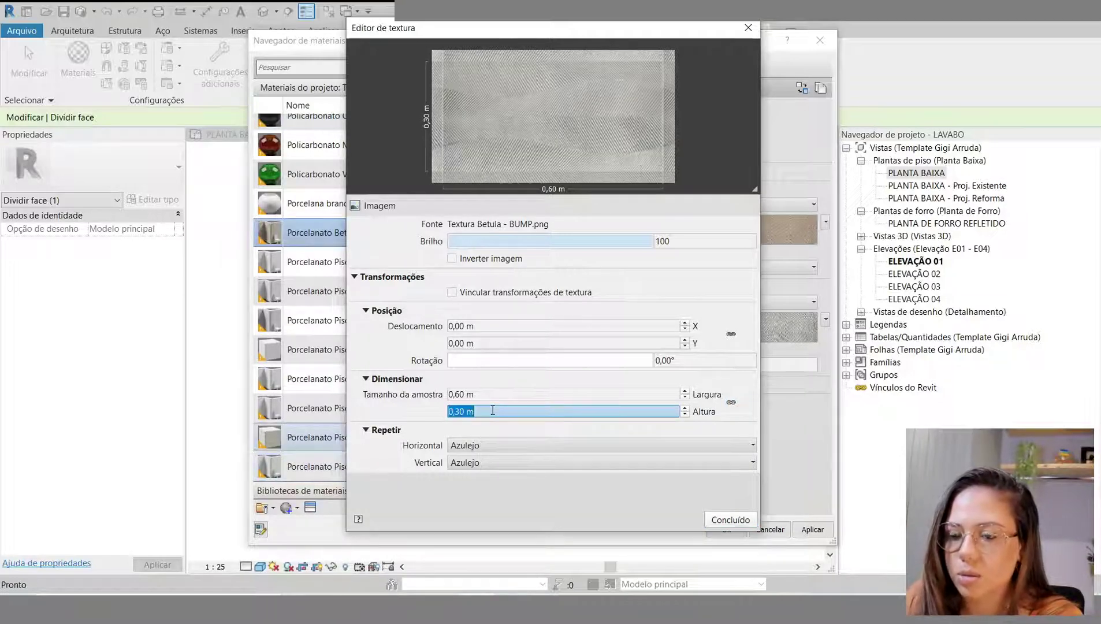
left_click(493, 395)
type("90c")
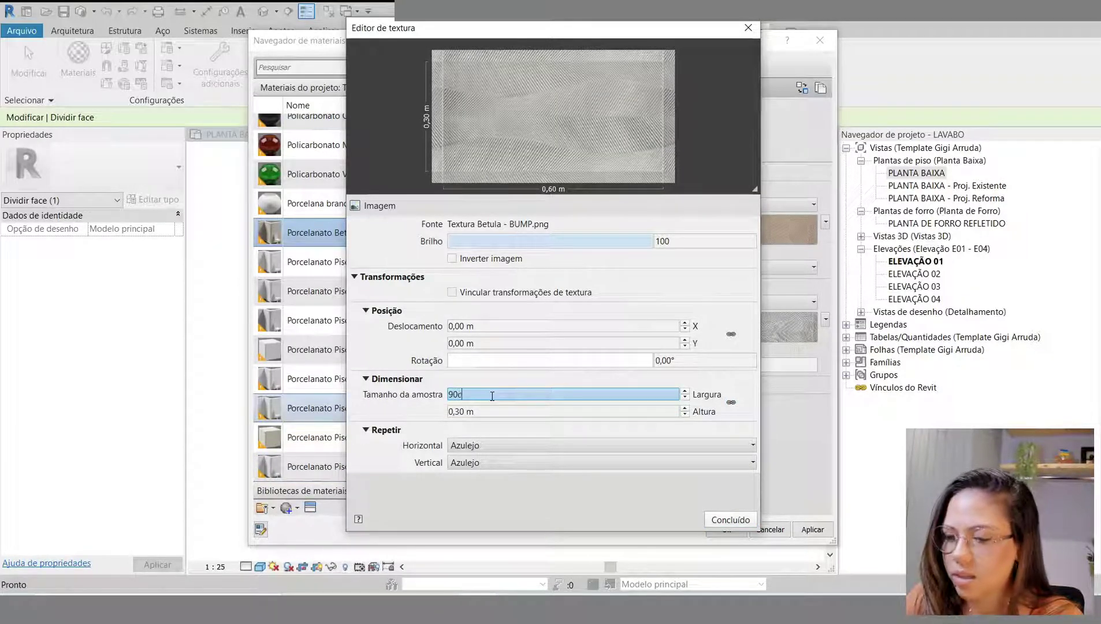
key("Return")
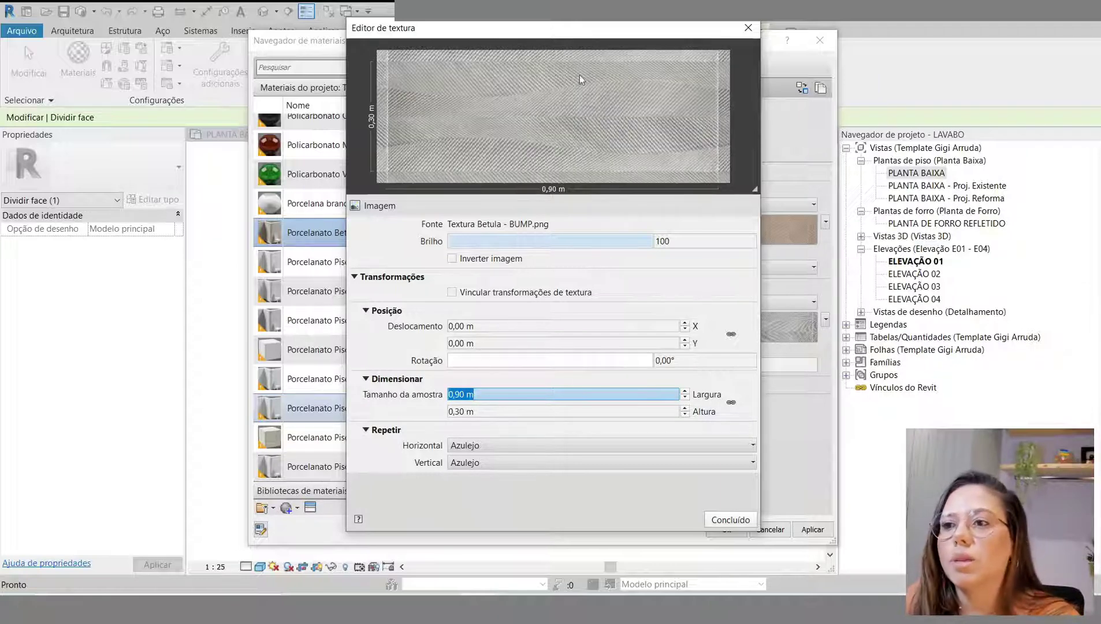
left_click(728, 520)
Step: Enlarge the material preview, switch its scene to Objeto and set the finish relief amount to 0,78
left_click_drag(575, 163, 578, 332)
left_click_drag(831, 432, 831, 456)
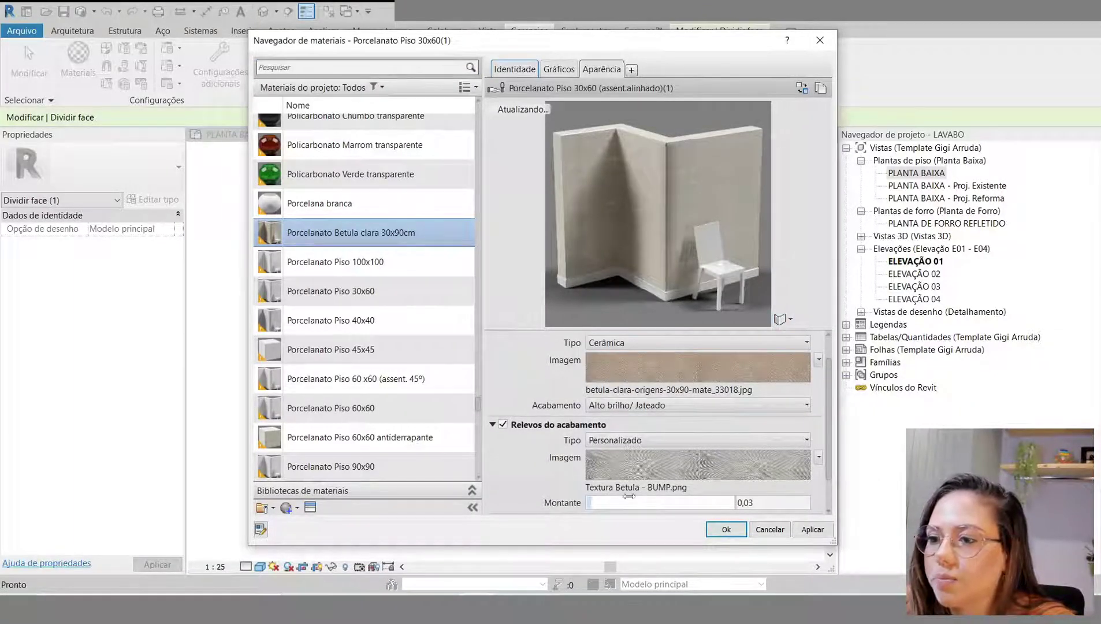
left_click_drag(600, 505, 610, 506)
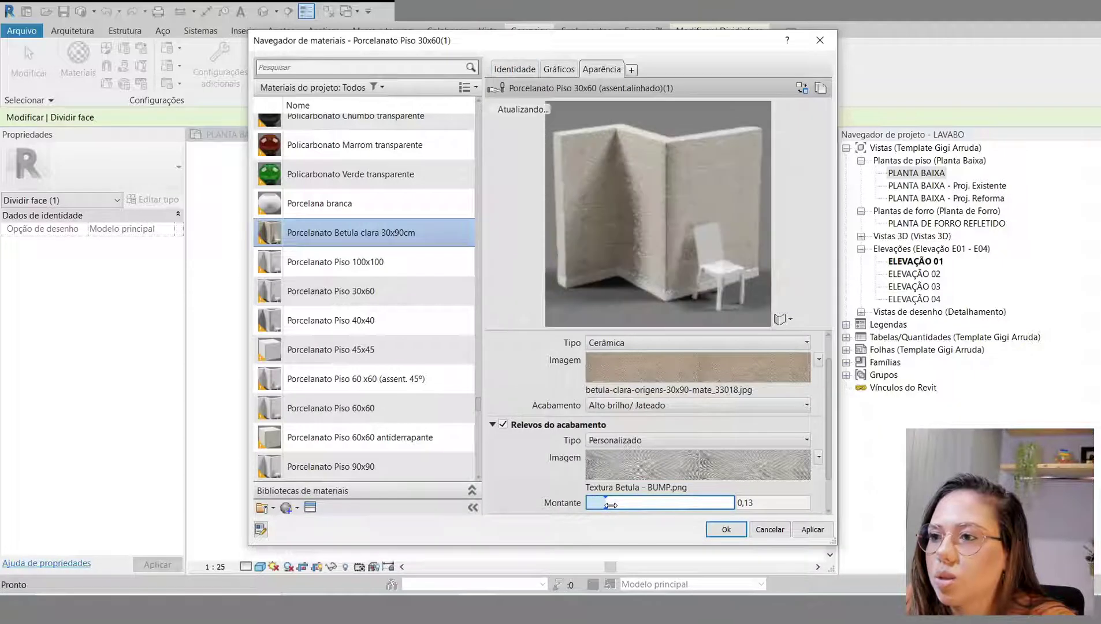
left_click(789, 319)
mouse_move(775, 335)
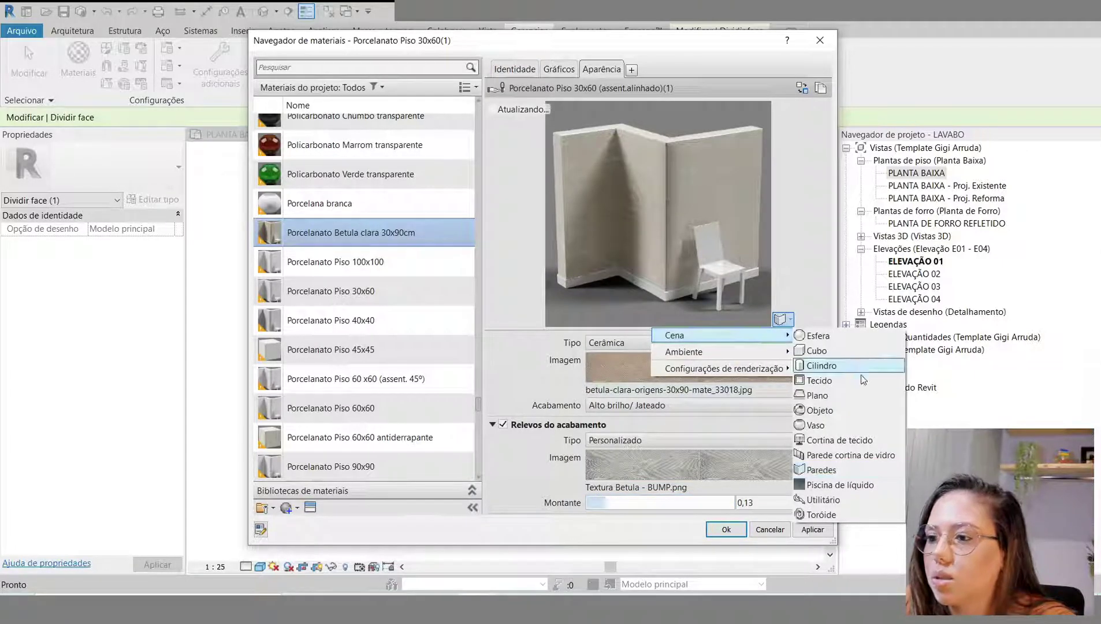
left_click(821, 412)
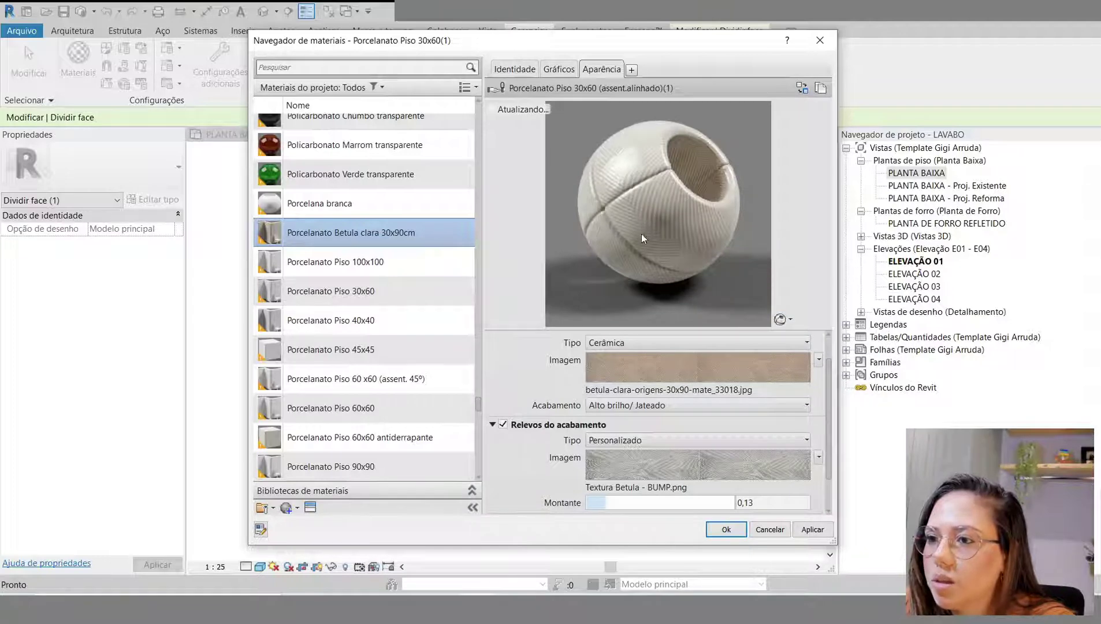
left_click_drag(628, 502, 640, 507)
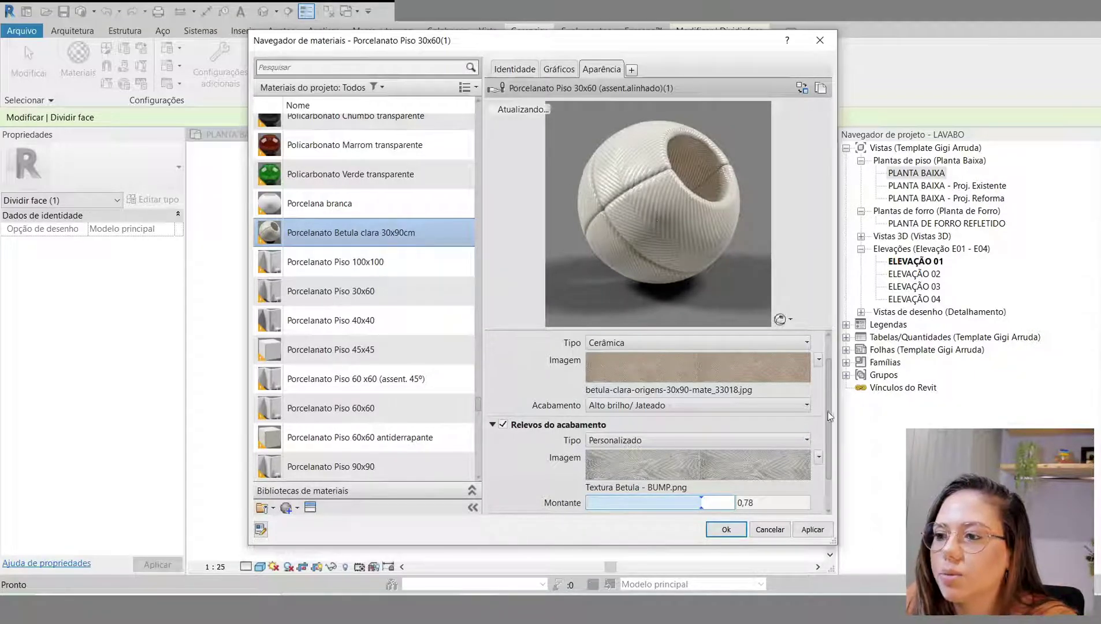
Step: Load Textura Betula - PL.png from the Ambiente folder as the Padrão de liberação image
left_click_drag(775, 330, 751, 195)
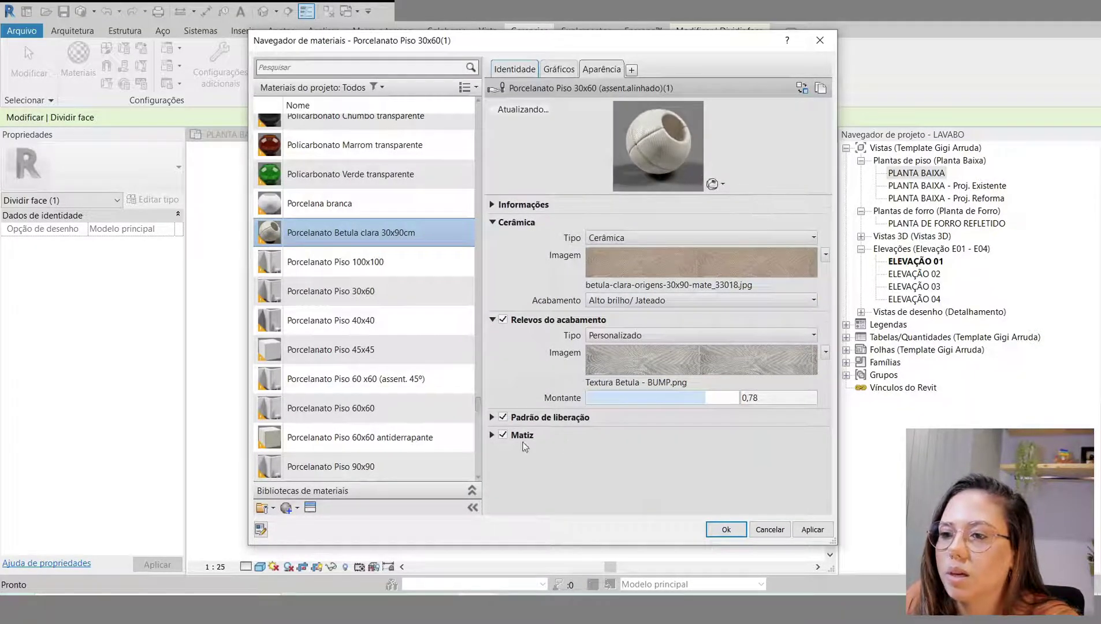
left_click(492, 417)
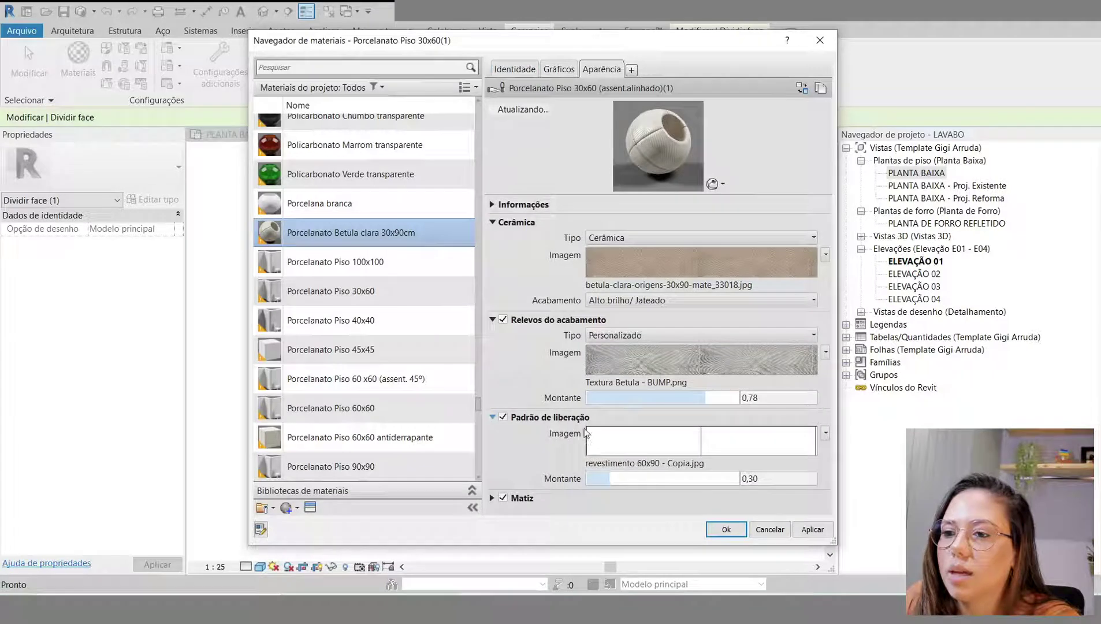
left_click(643, 462)
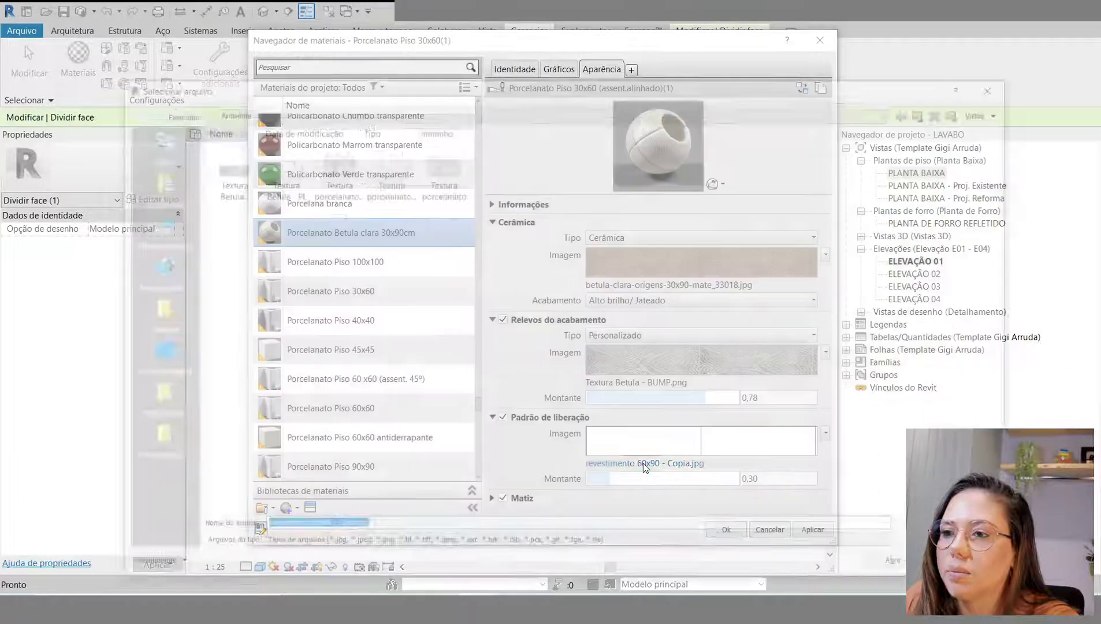
left_click(264, 169)
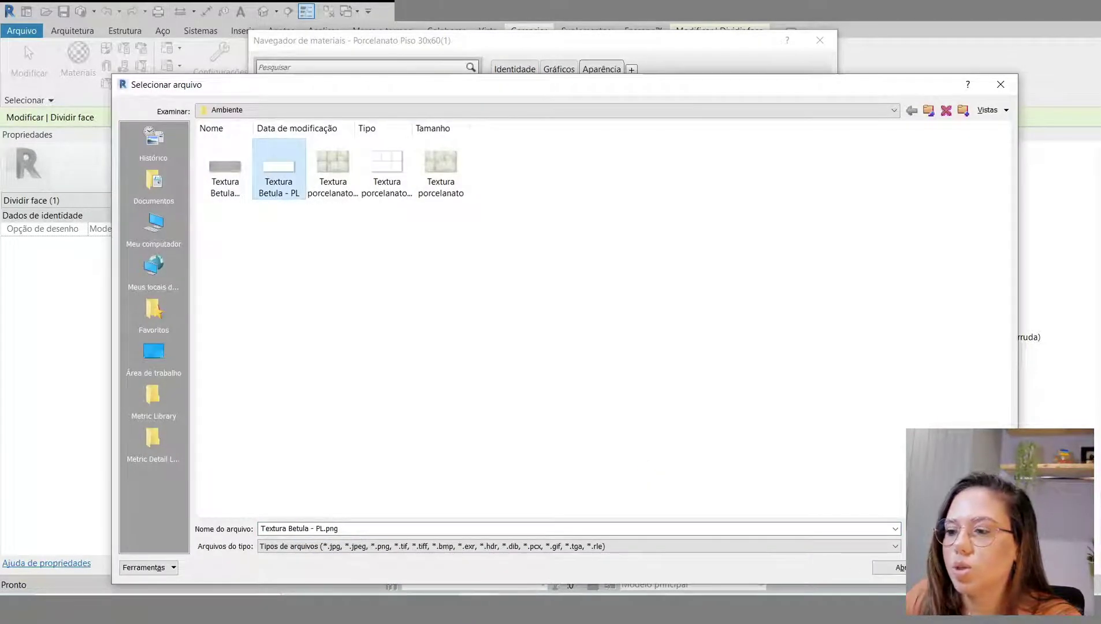
left_click(900, 566)
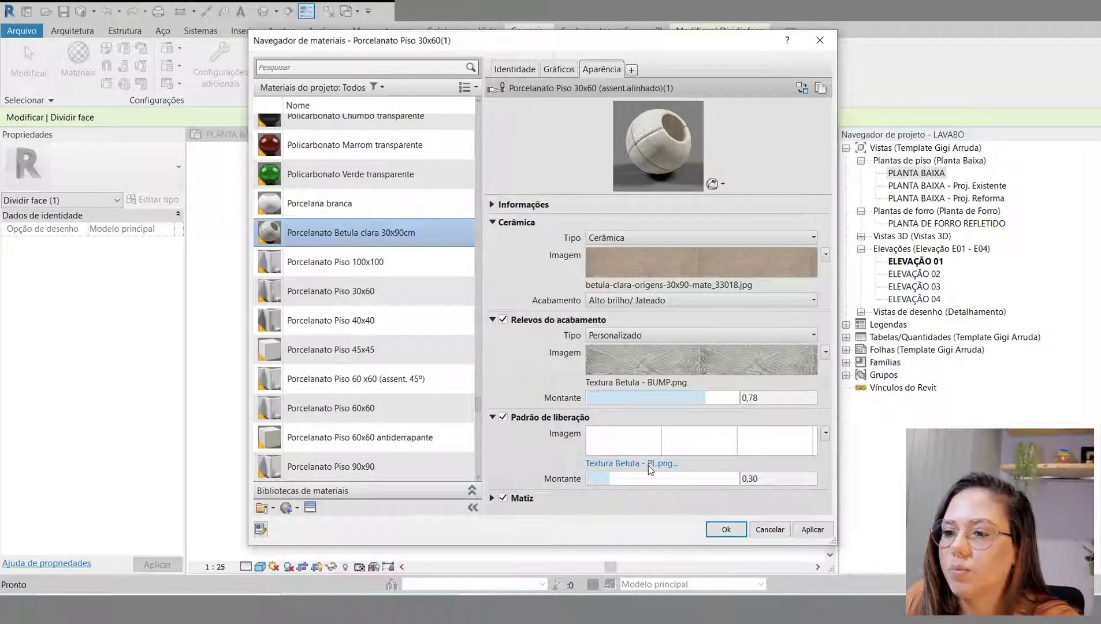
Step: Set the sample width of the Textura Betula - PL.png texture to 0,90 m and finish editing it
left_click(630, 451)
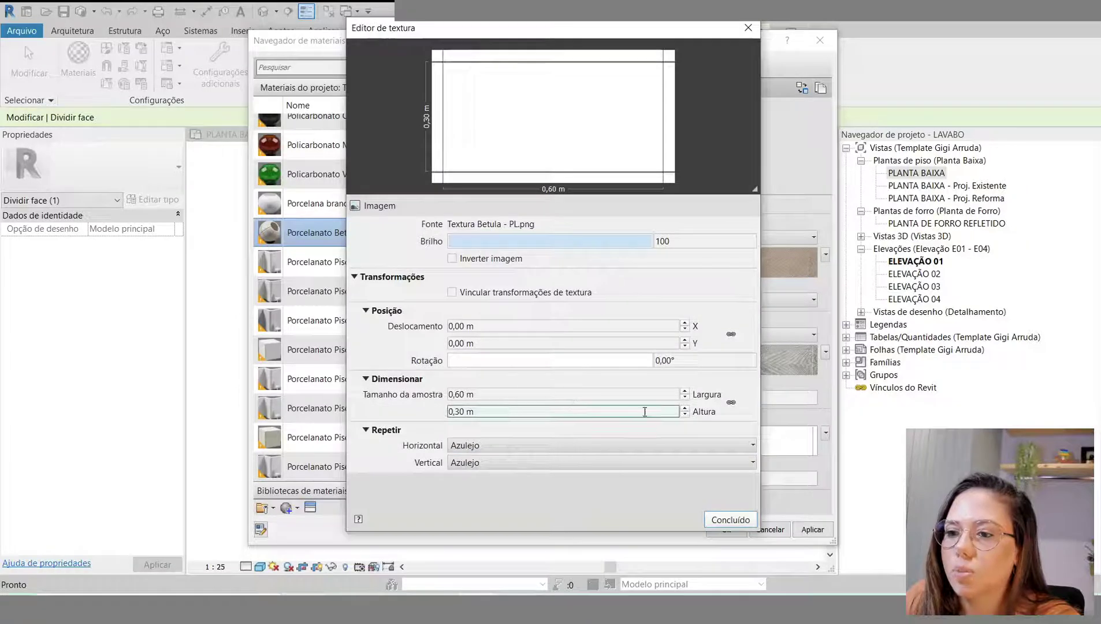
left_click(516, 394)
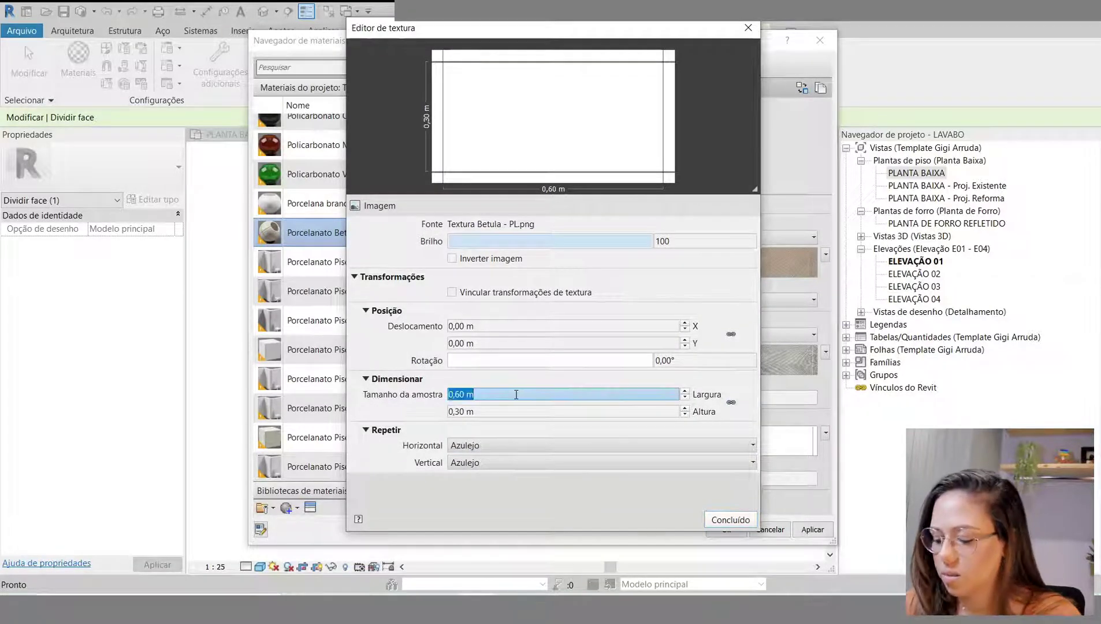
type("90cm7")
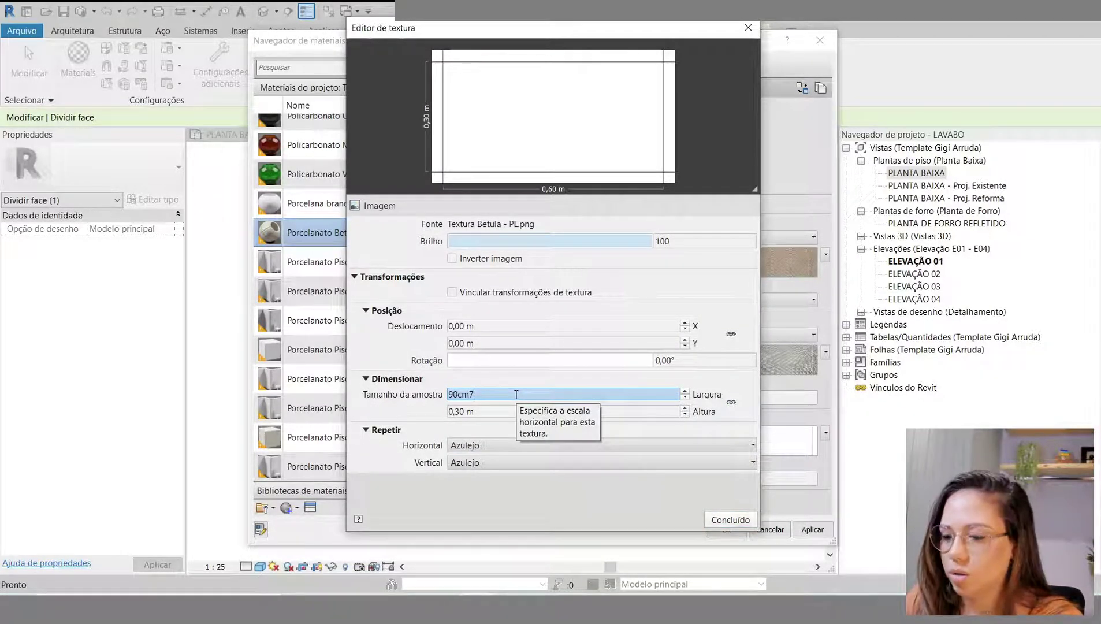
key("Return")
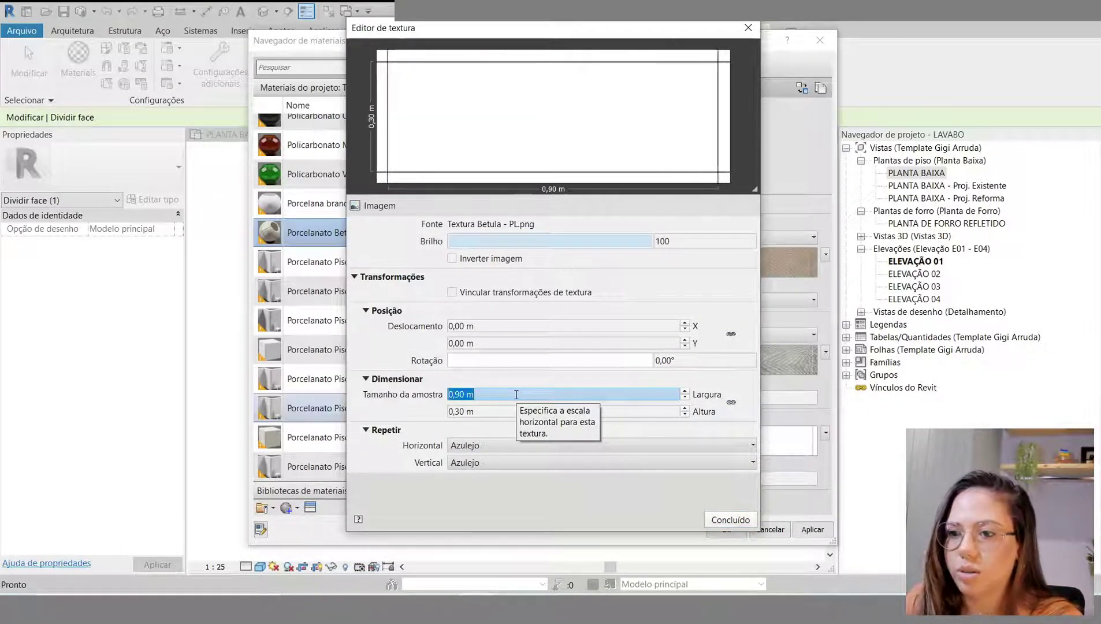
left_click(726, 520)
Step: Switch the material preview scene to Paredes and enlarge it to inspect the porcelain on the walls
left_click_drag(588, 194, 770, 332)
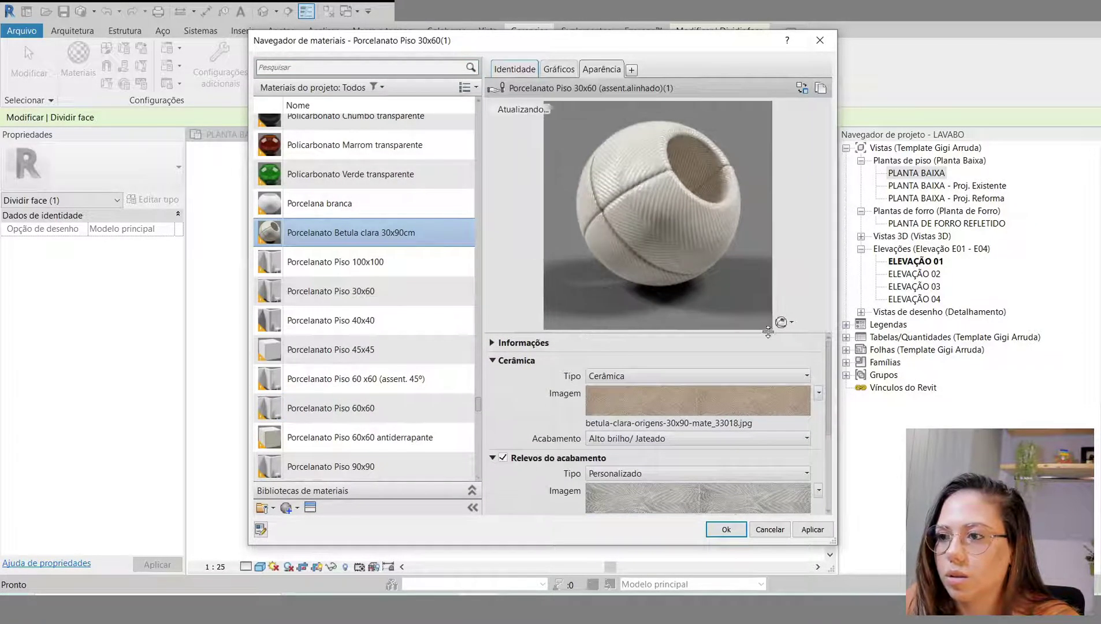
left_click(792, 323)
mouse_move(740, 339)
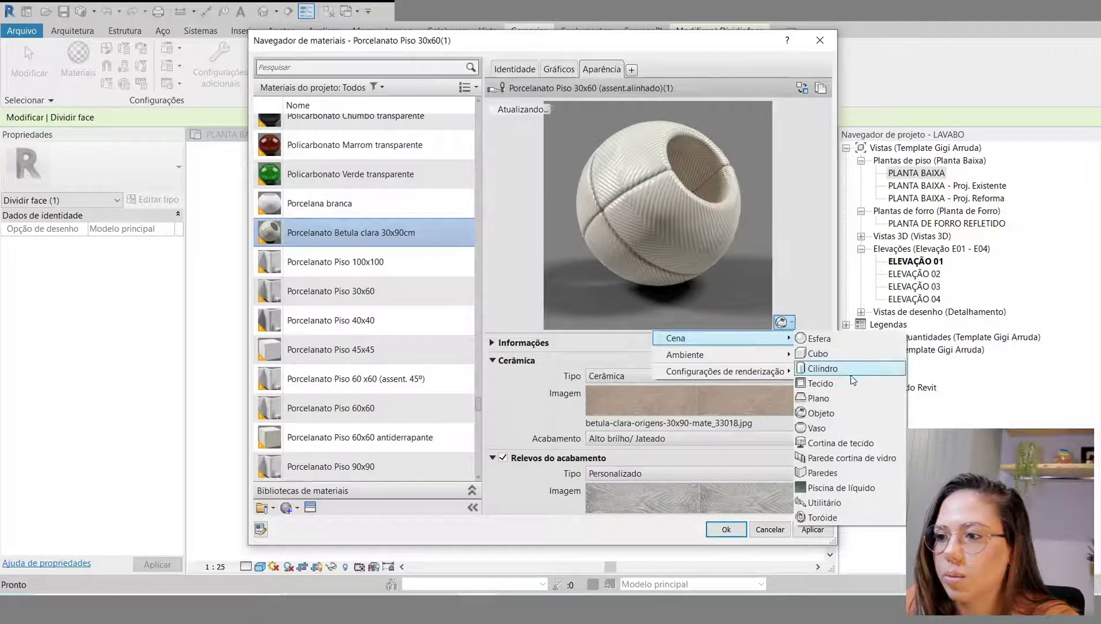
left_click(823, 472)
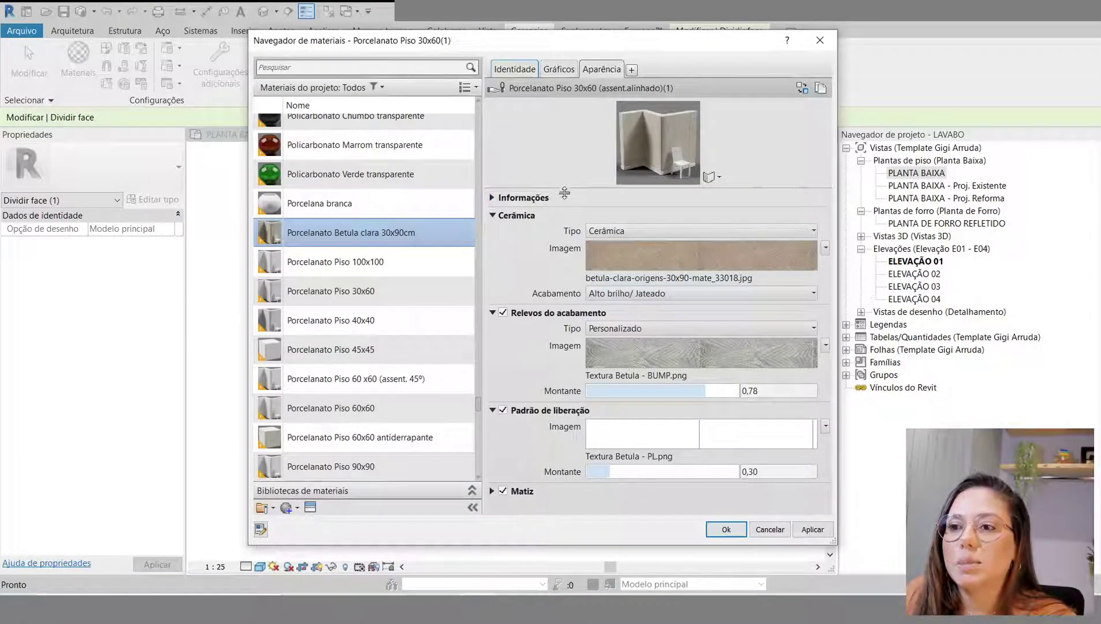
left_click_drag(564, 186, 566, 404)
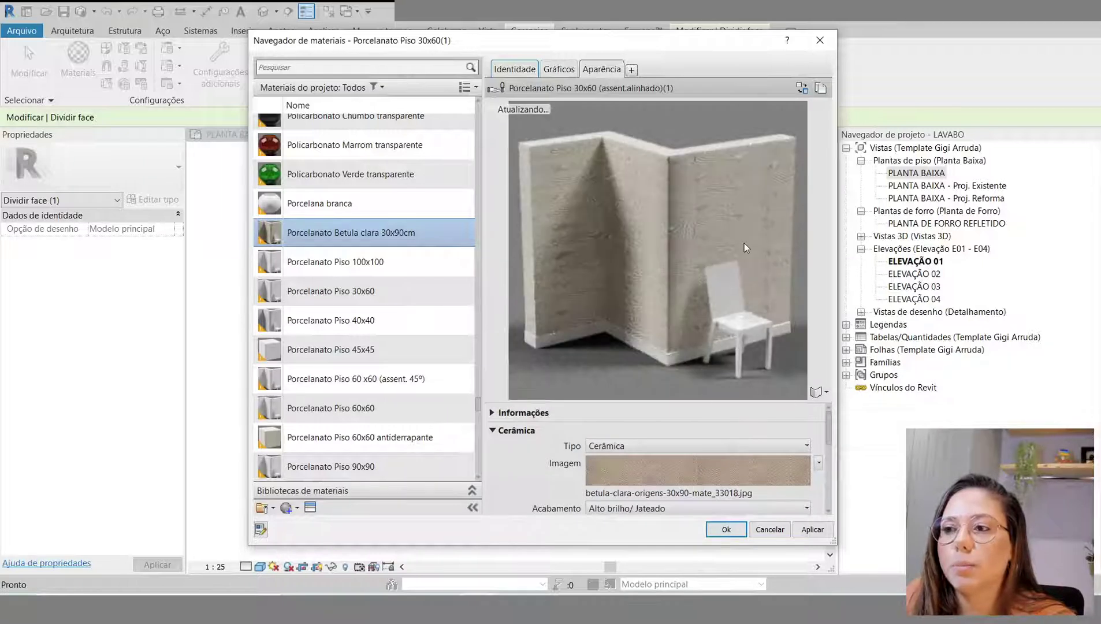
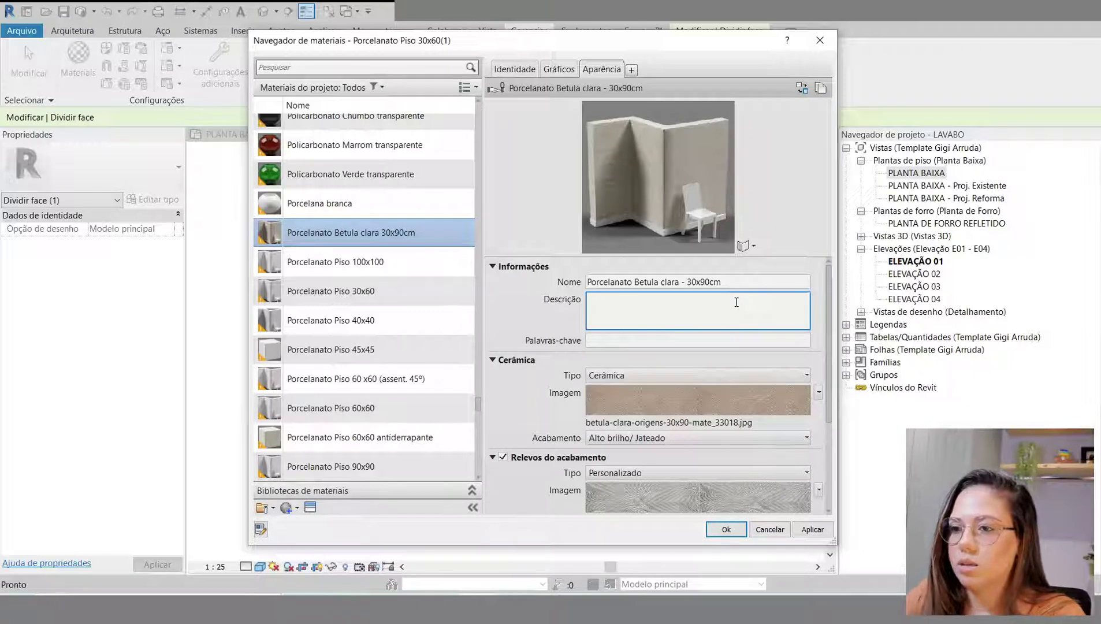
Step: Copy the appearance name "Porcelanato Betula clara - 30x90cm" and replace the material's identity description with it
left_click(647, 279)
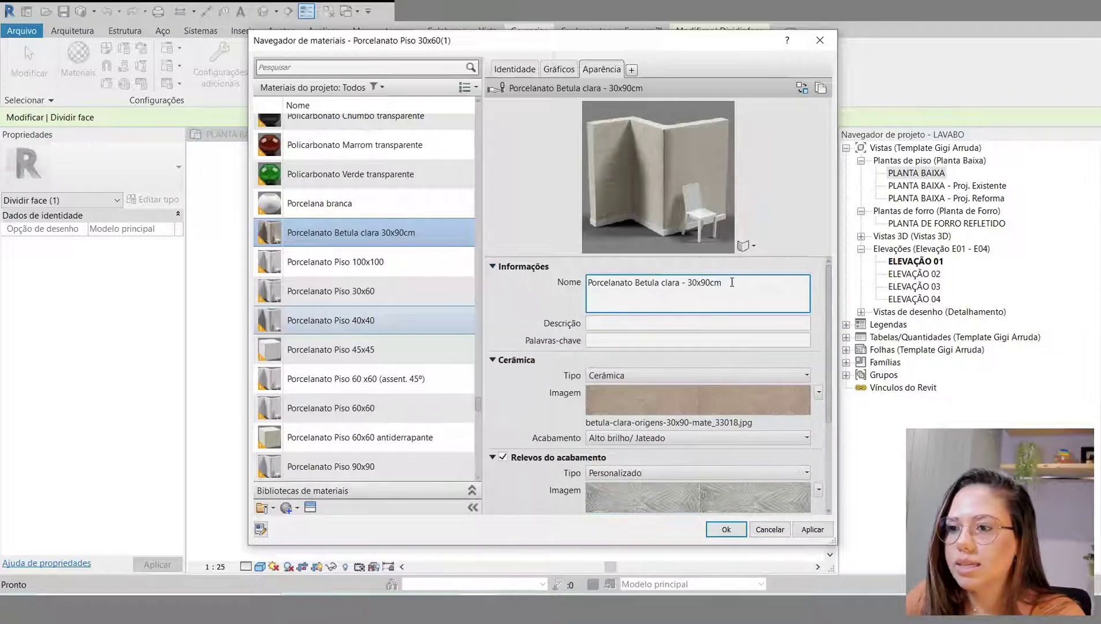
left_click_drag(732, 282, 578, 282)
key("ctrl+c")
left_click(503, 296)
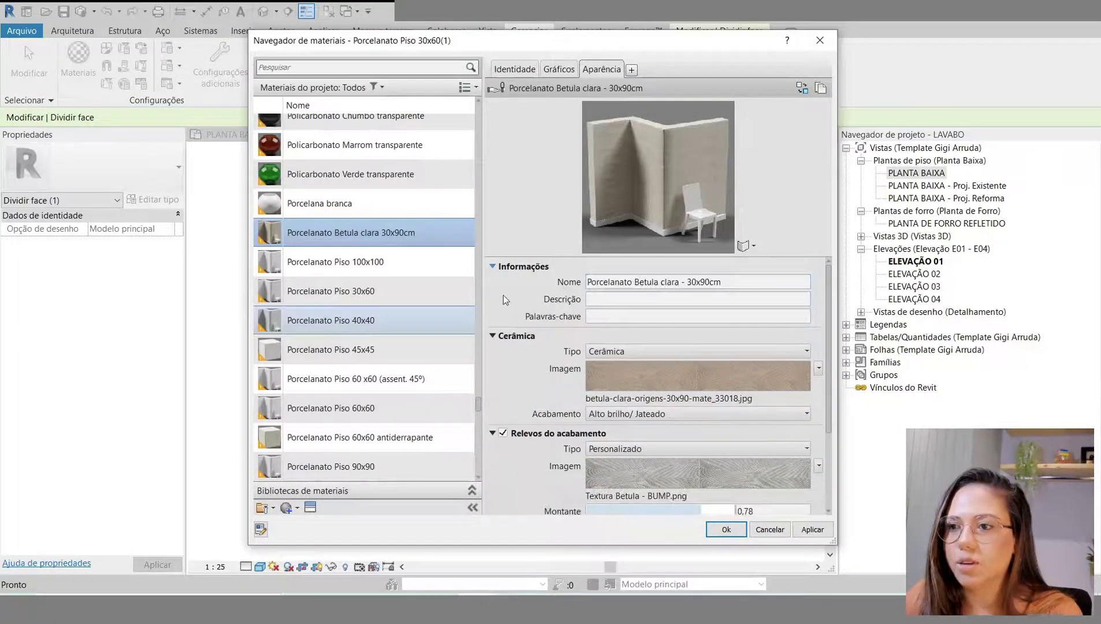
left_click(515, 69)
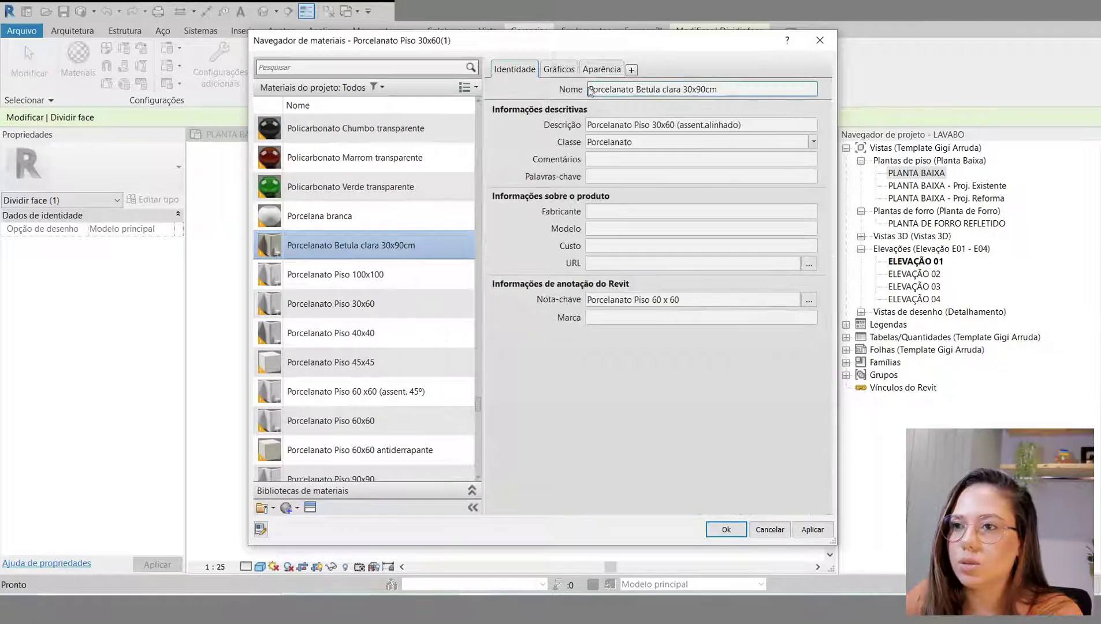
left_click_drag(591, 90, 744, 89)
left_click(747, 125)
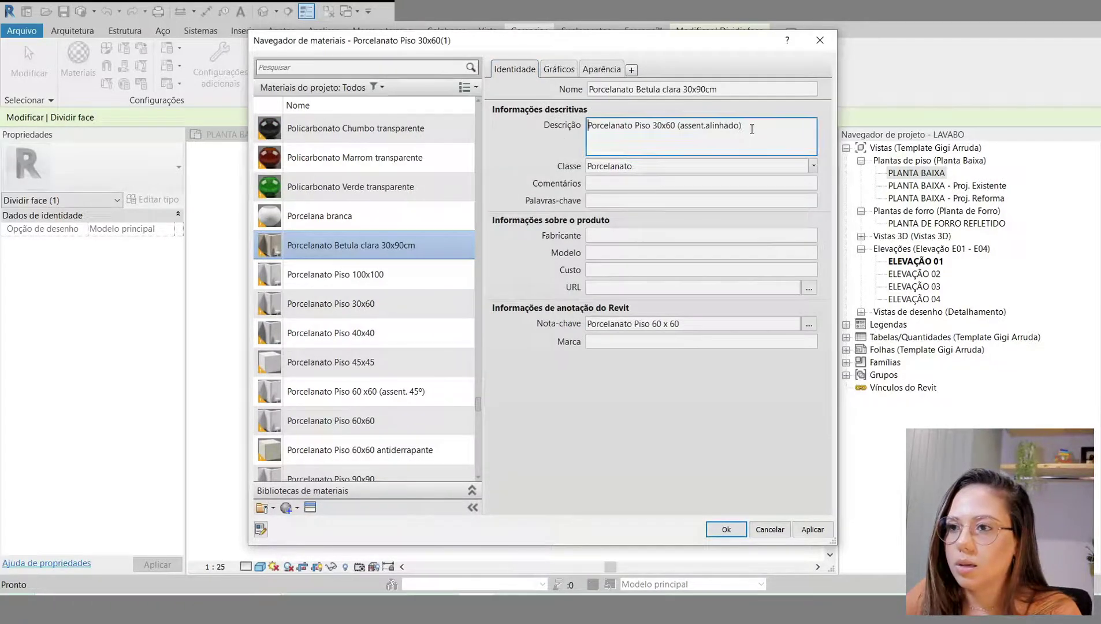
left_click_drag(751, 129, 584, 123)
key("ctrl+v")
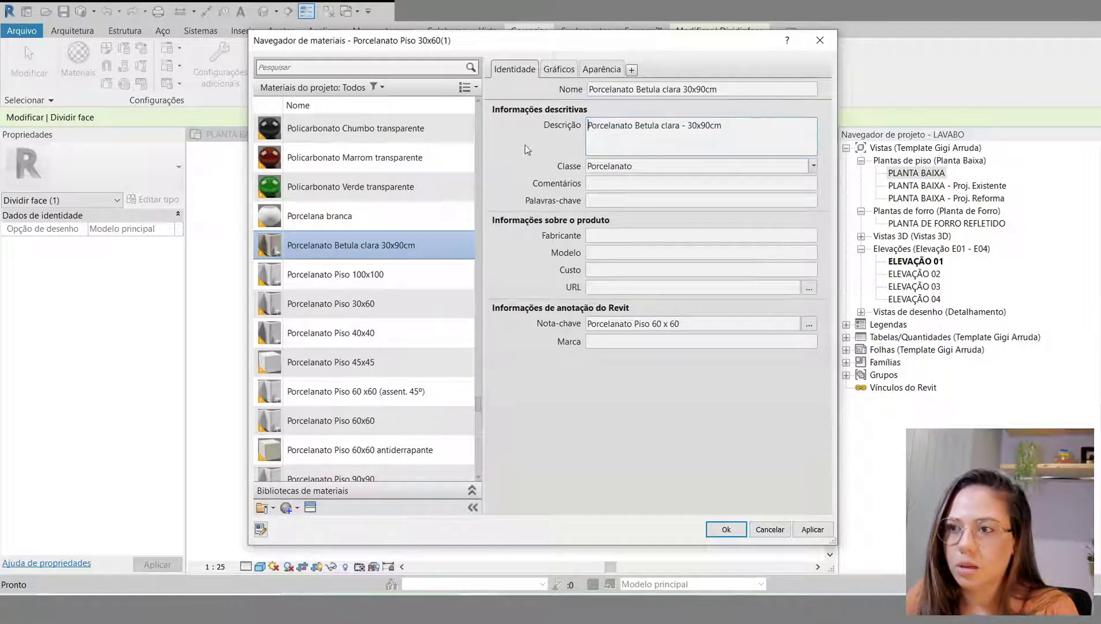
left_click(525, 150)
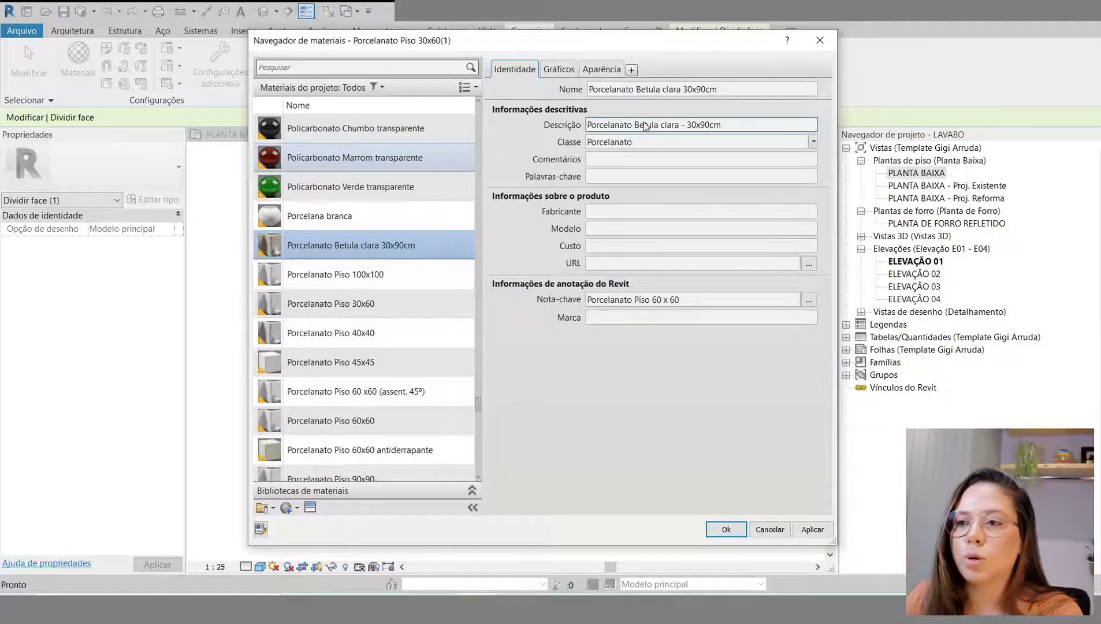
Step: Clear the Nota-chave value of Porcelanato Betula clara 30x90cm
left_click(680, 298)
left_click_drag(696, 305, 578, 301)
key("Delete")
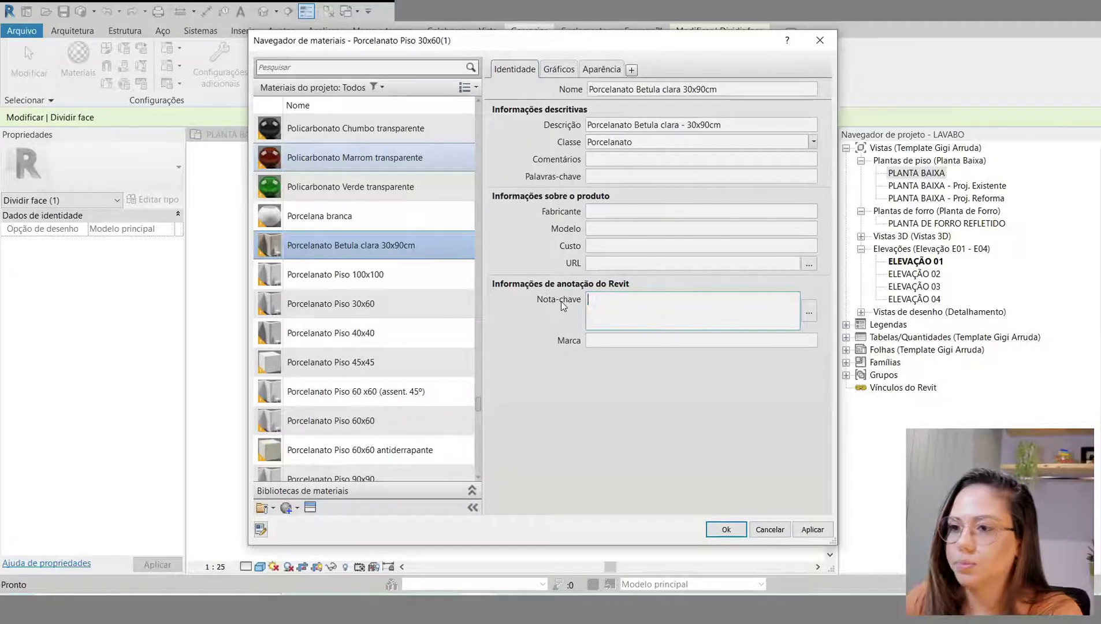
left_click(525, 238)
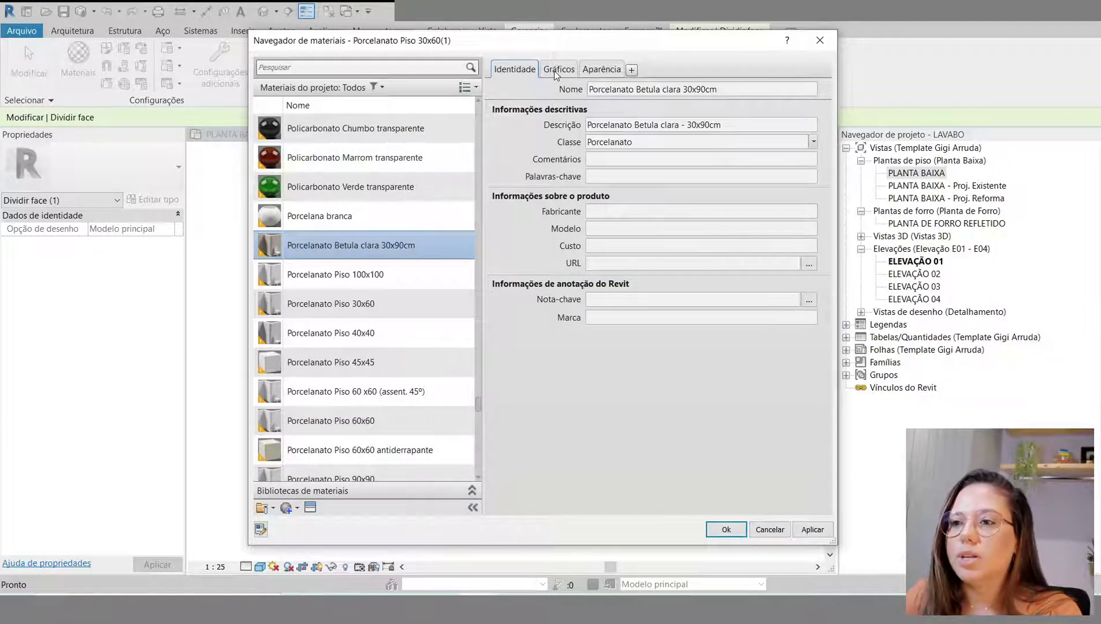
Step: In the material's appearance, set the finish relief amount to 0,81 and expand the Matiz settings
left_click(604, 70)
scroll(679, 405, "down", 3)
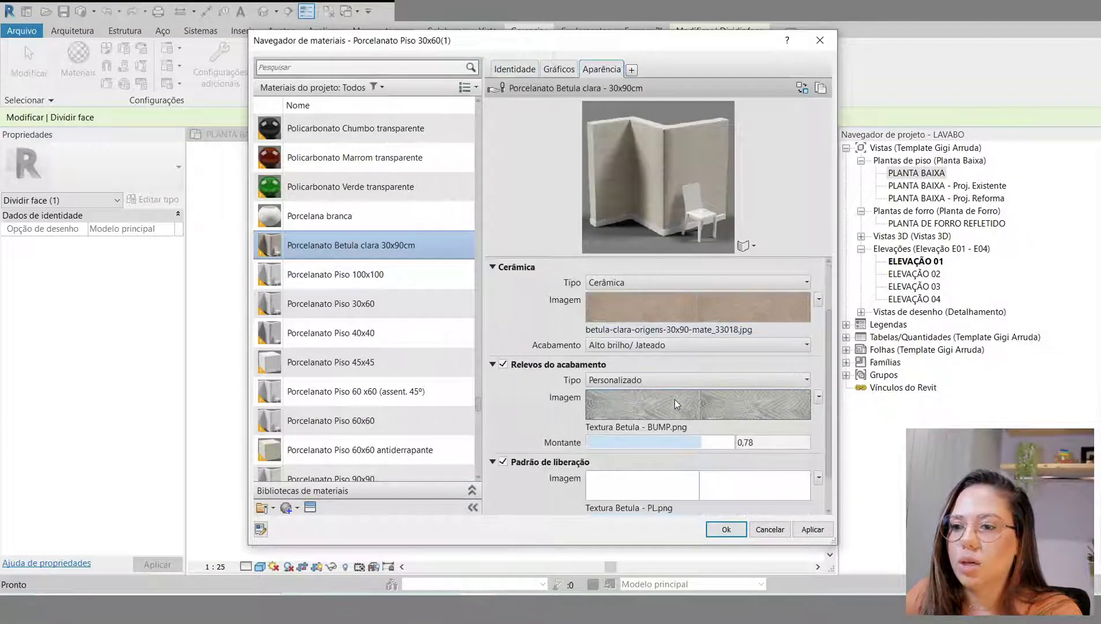
left_click(492, 498)
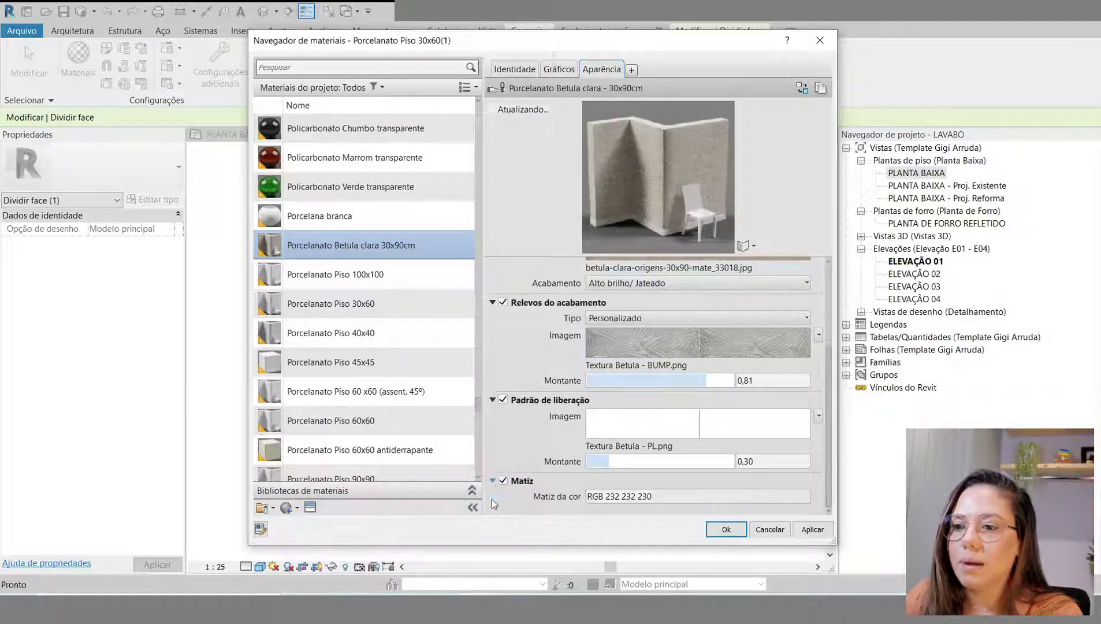
Step: Turn off the Matiz tint and examine the porcelain in the enlarged wall preview
left_click(503, 480)
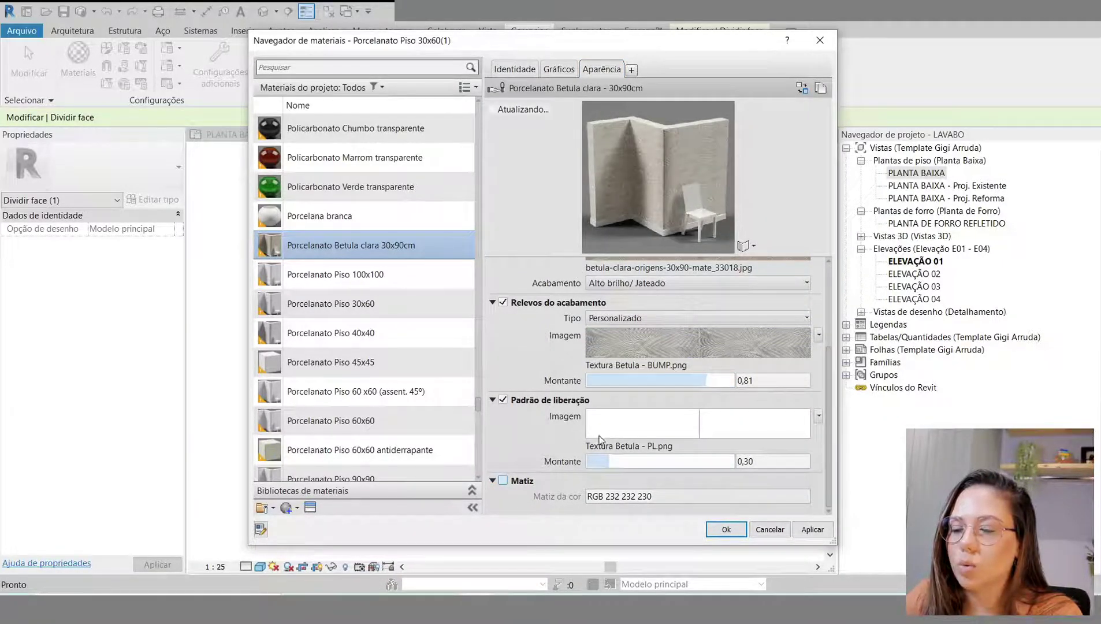
left_click_drag(539, 256, 554, 453)
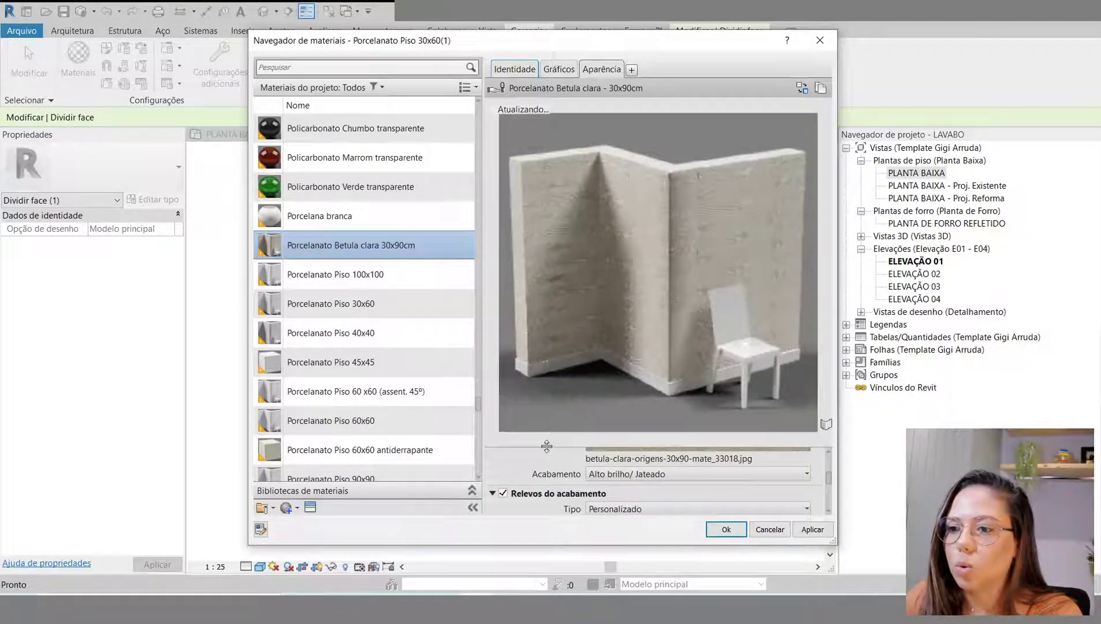
left_click_drag(554, 460, 578, 238)
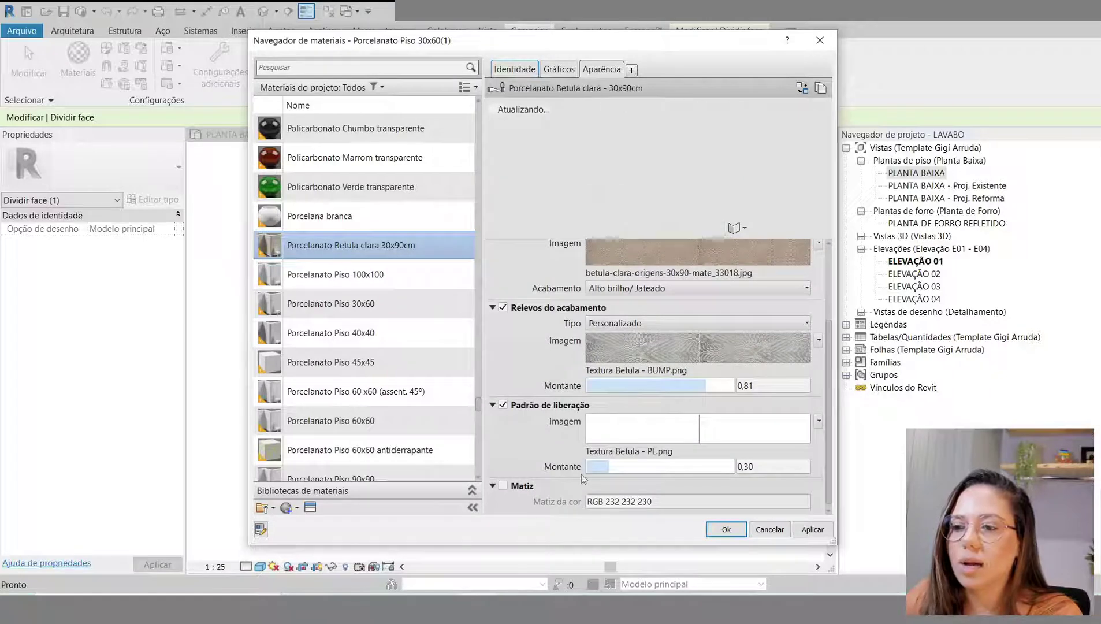
Step: Turn on the Matiz tint for Porcelanato Betula clara and set its colour to RGB 209 189 173
left_click(503, 486)
left_click(617, 504)
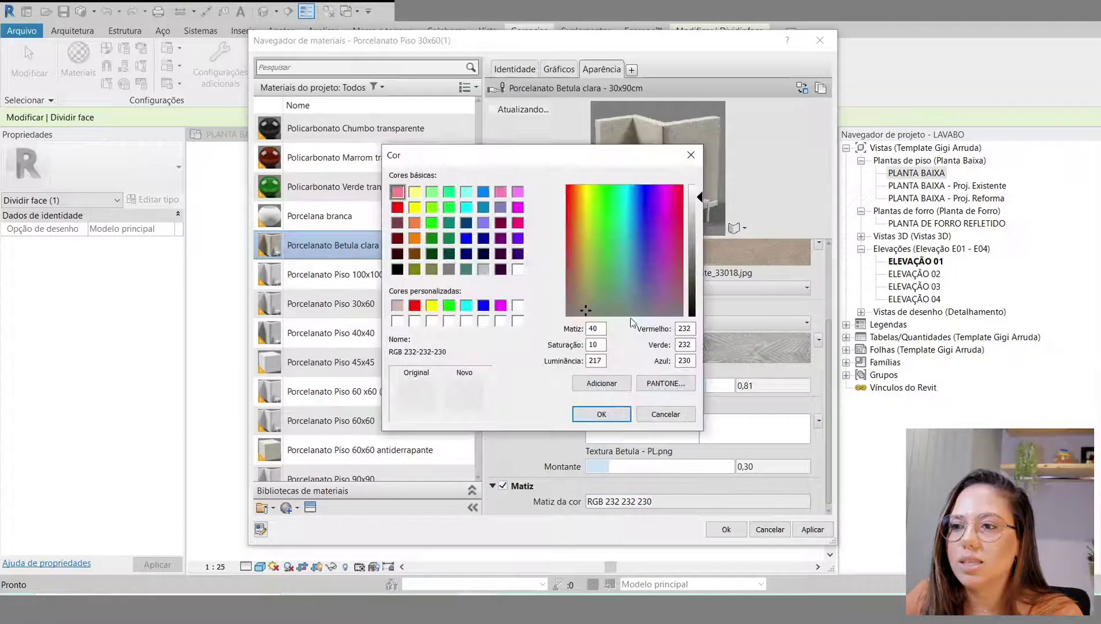
left_click_drag(474, 152, 295, 146)
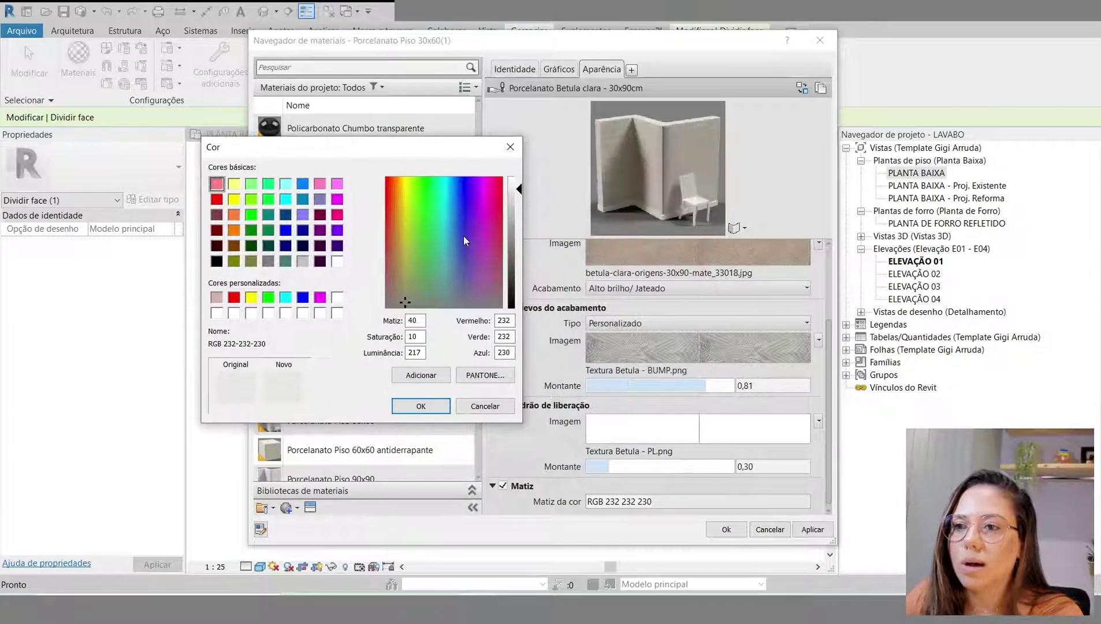
left_click(412, 283)
left_click_drag(409, 289, 405, 291)
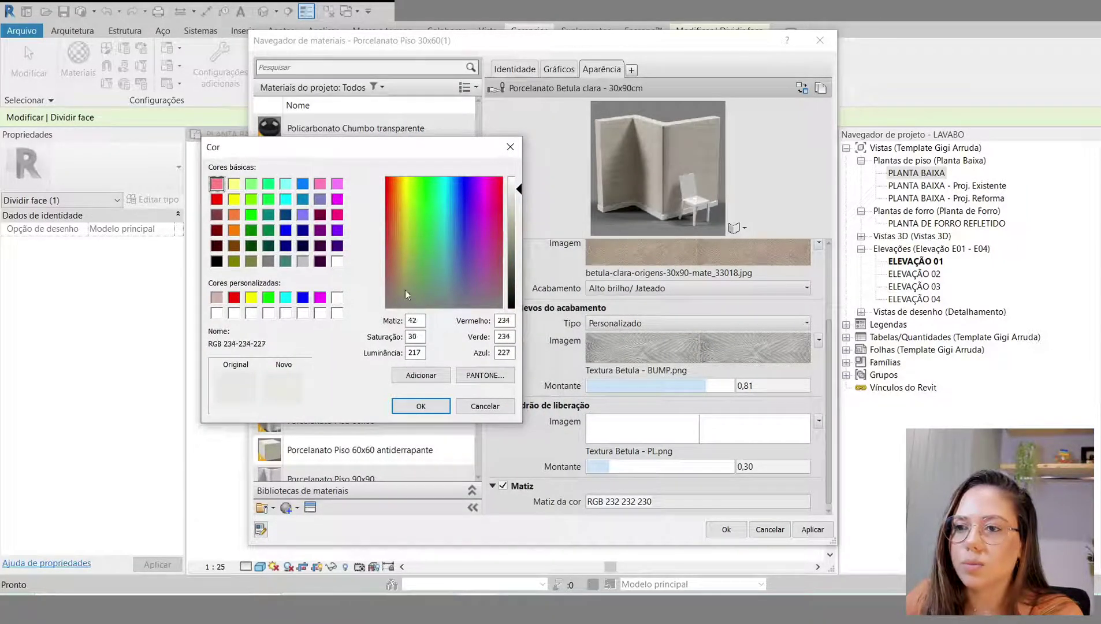
left_click_drag(518, 189, 520, 213)
left_click(421, 406)
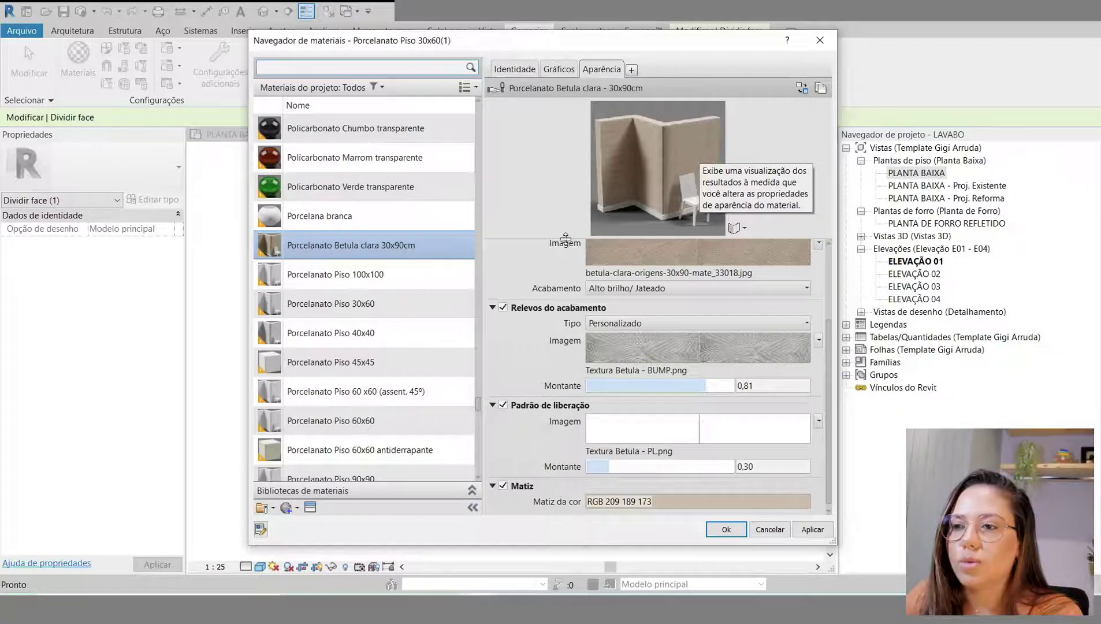
Step: Compare the material's shading colour in its graphics settings with the appearance's Matiz tint
left_click(558, 70)
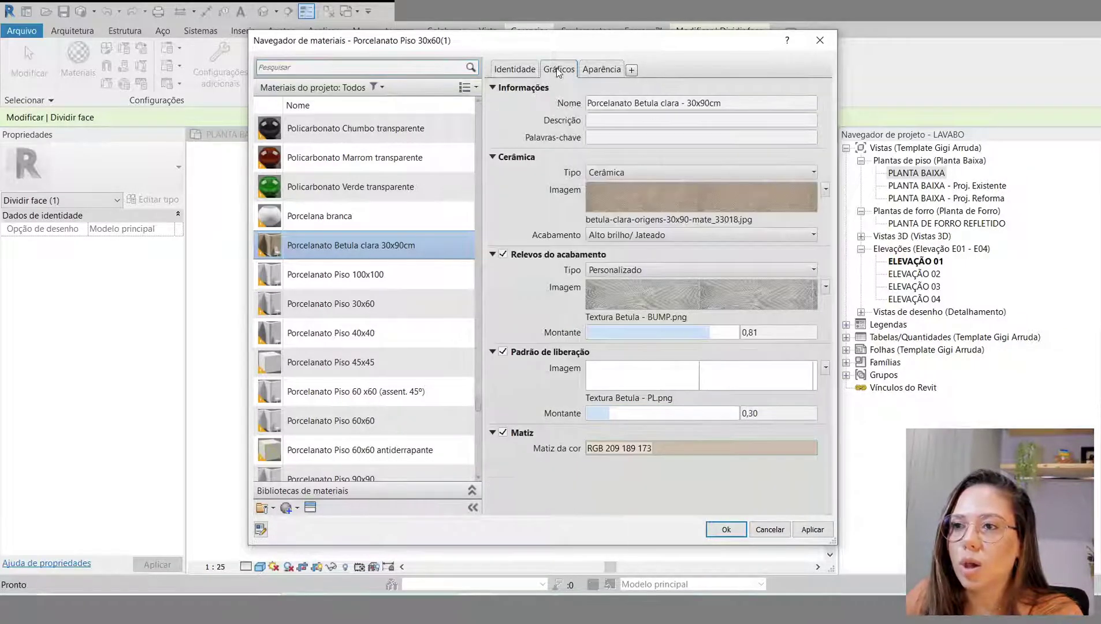
left_click(589, 102)
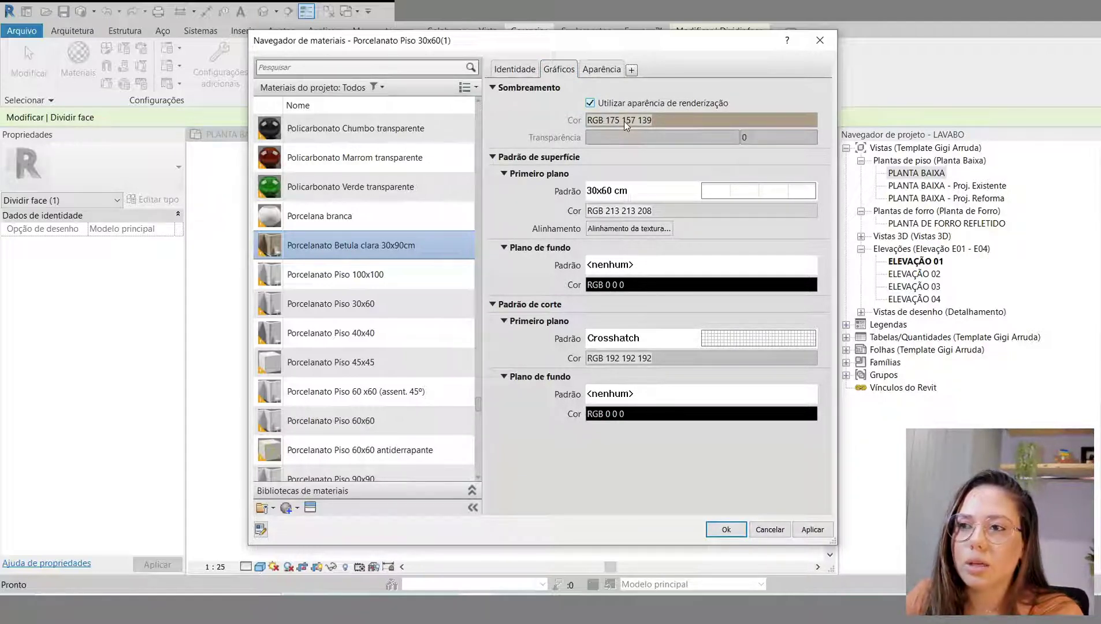
left_click(600, 70)
scroll(696, 488, "down", 4)
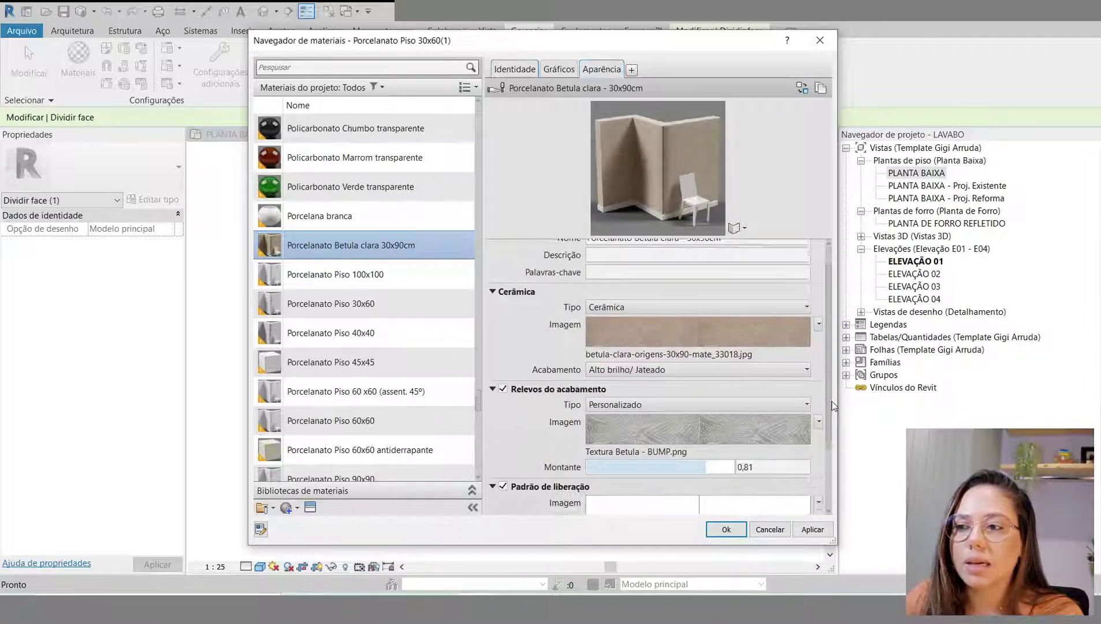
left_click(558, 70)
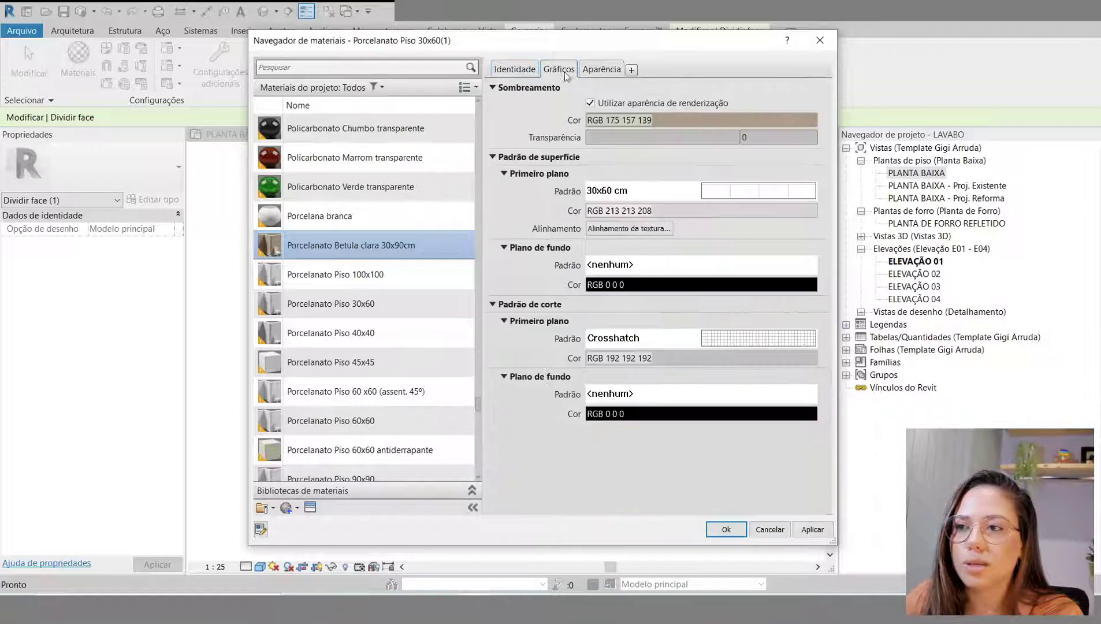
left_click(601, 70)
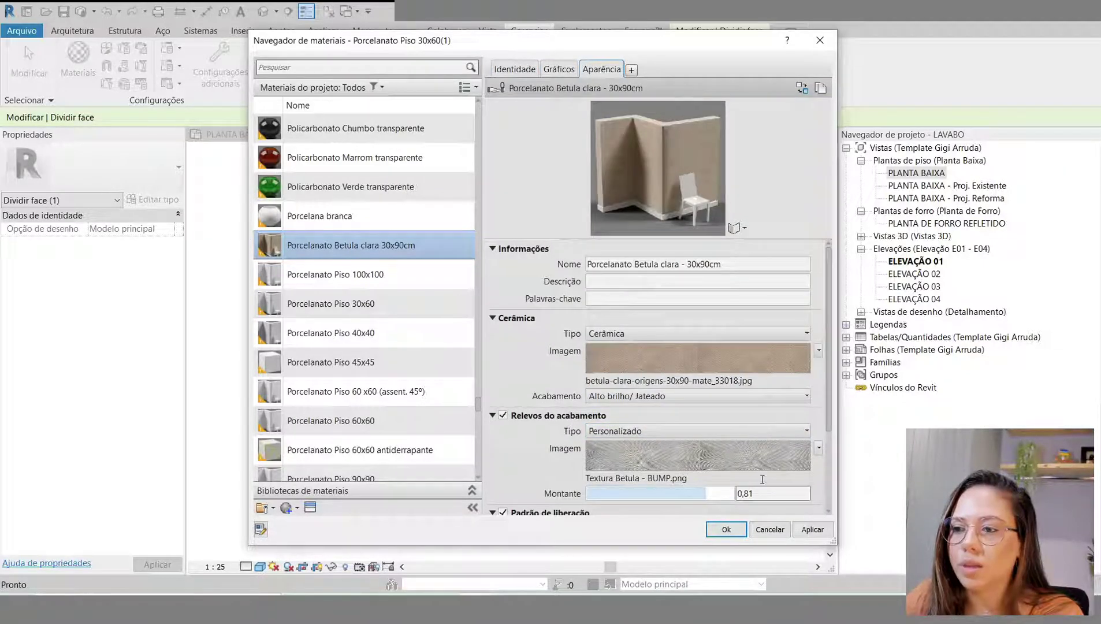
scroll(825, 396, "down", 3)
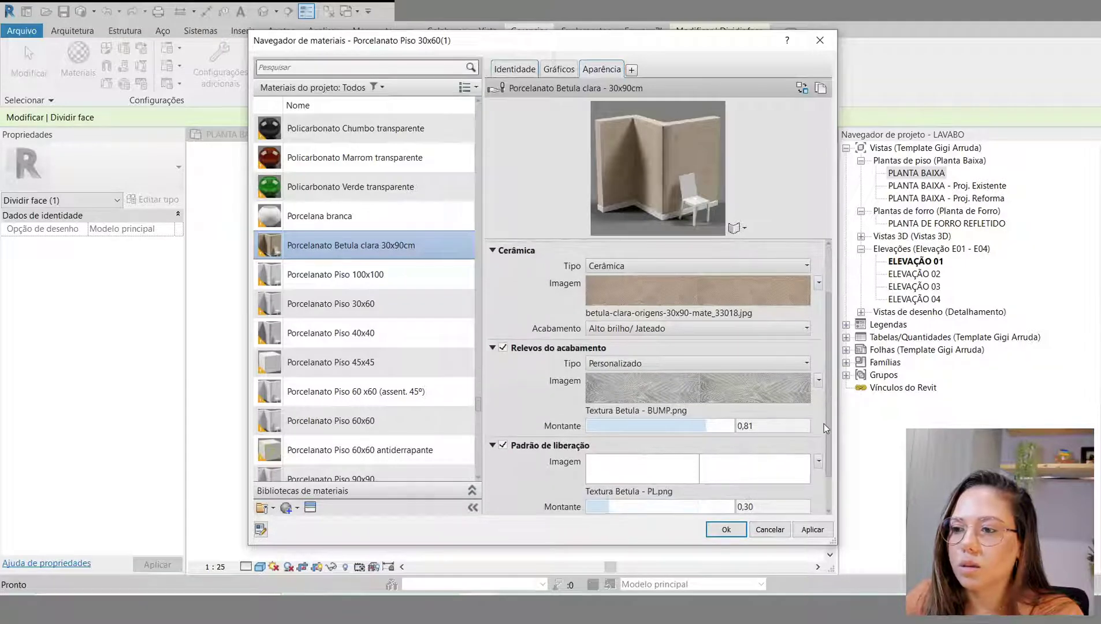
scroll(825, 427, "down", 2)
Step: Set the appearance's Matiz tint colour to RGB 175 157 135
left_click(692, 496)
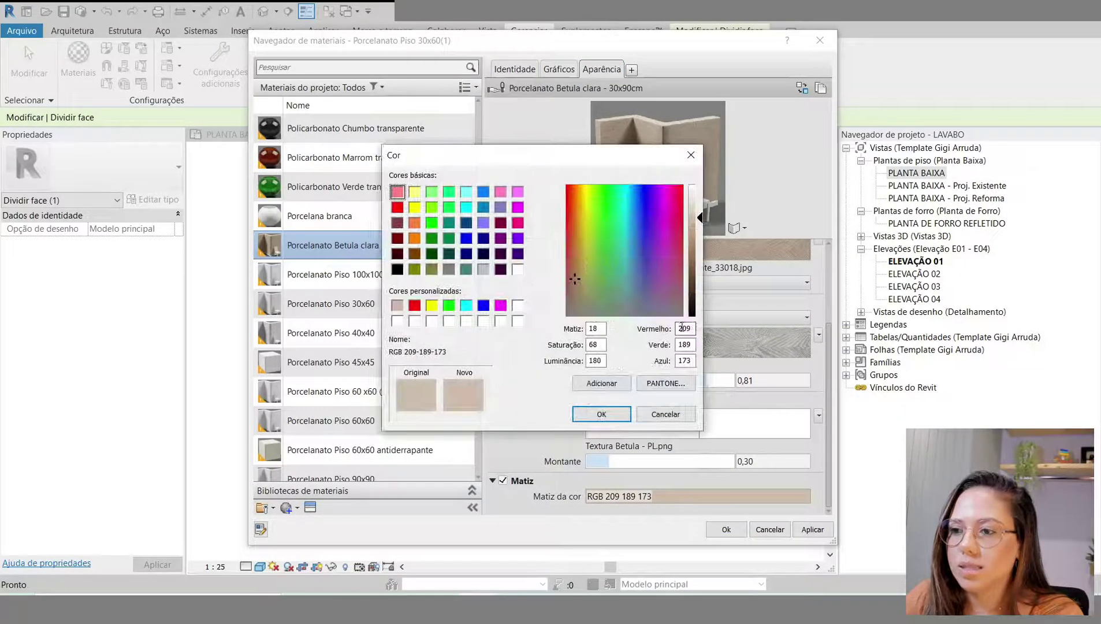
left_click_drag(697, 328, 677, 329)
type("175")
key("Tab")
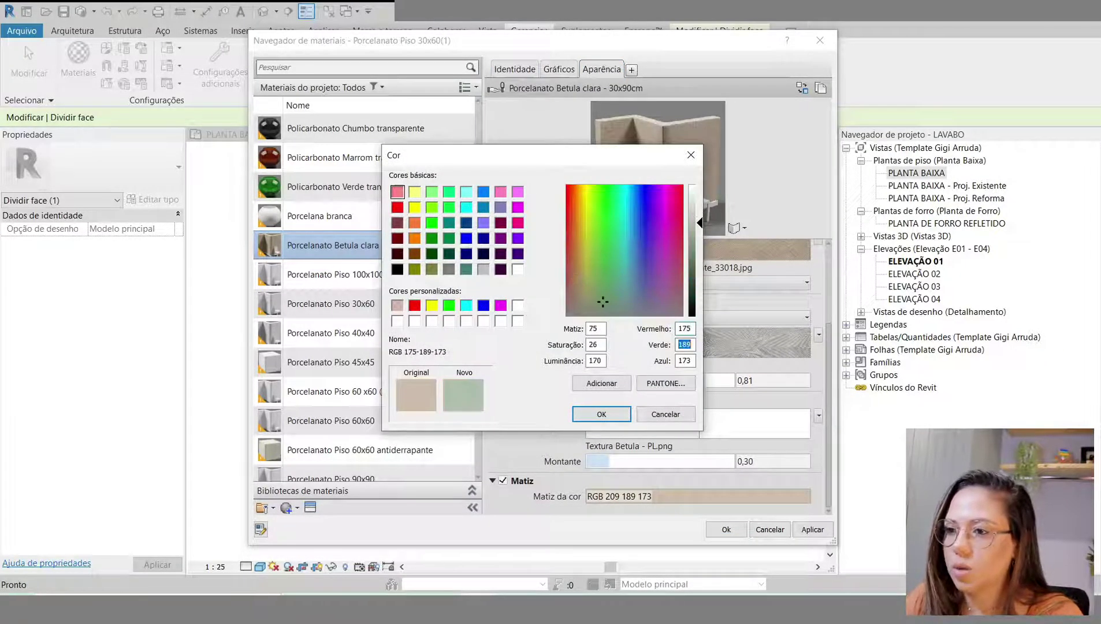
type("157")
key("Tab")
type("135")
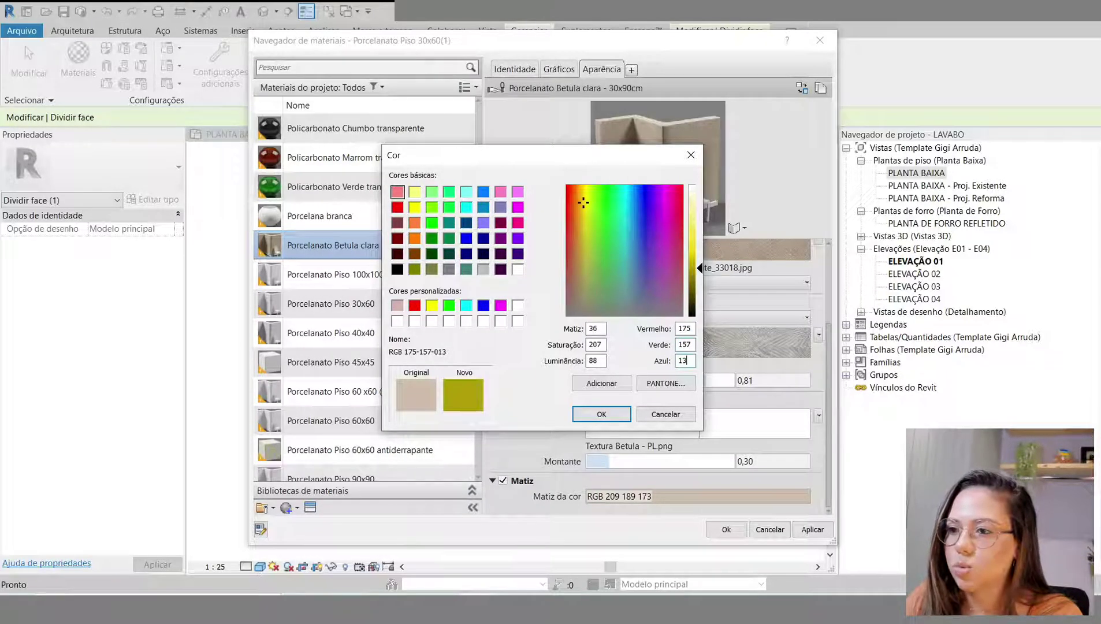
left_click(599, 418)
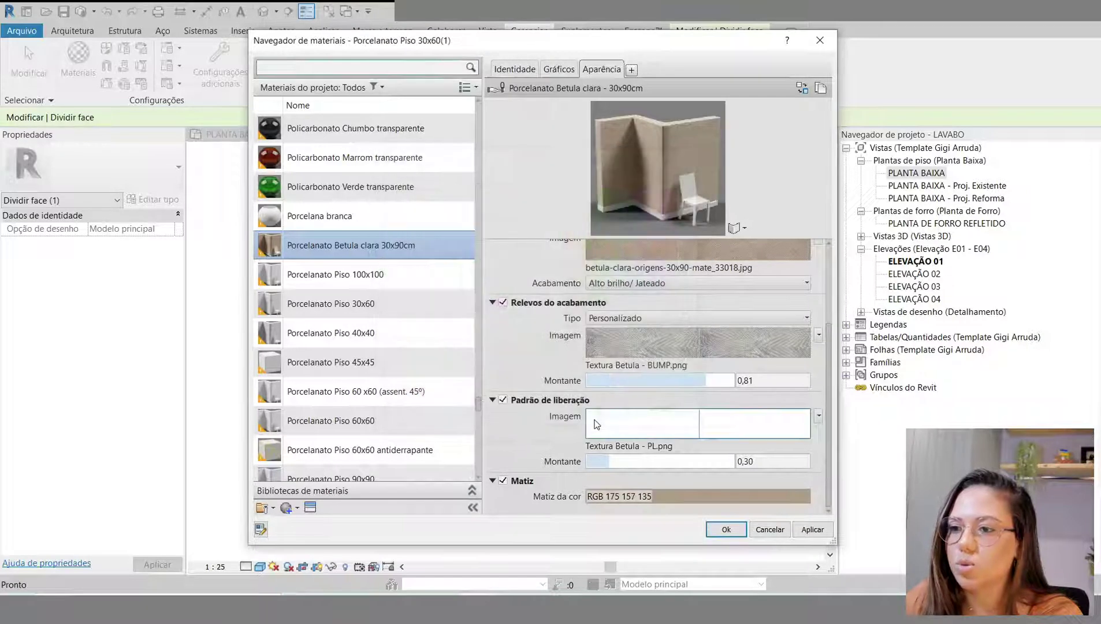
Step: Check the shading colour again and lighten the Matiz tint to RGB 211 202 190
left_click(555, 68)
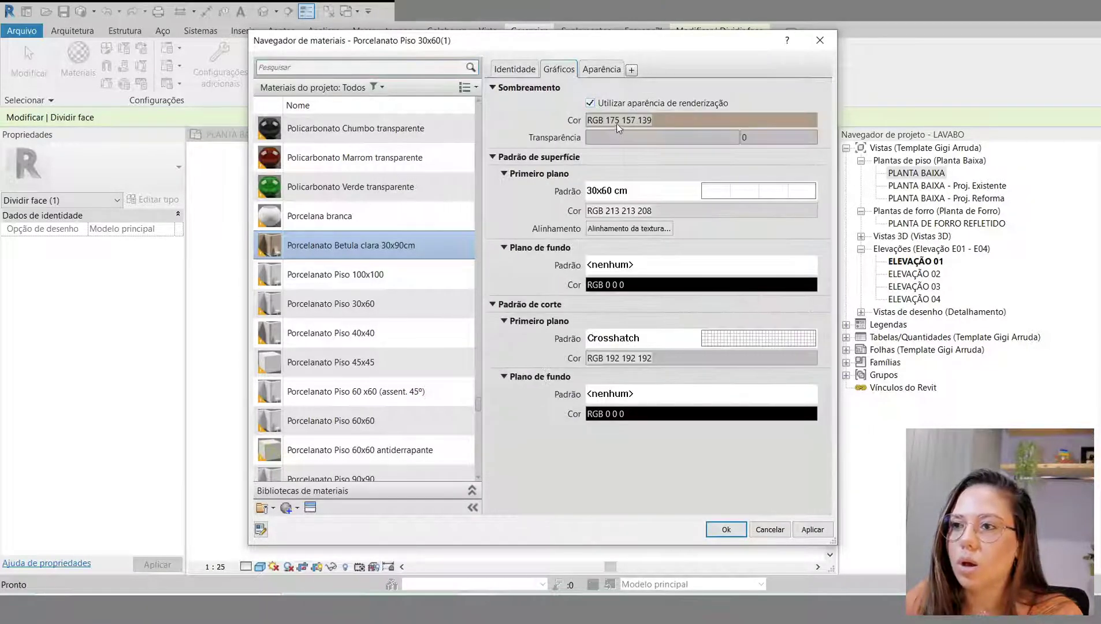
left_click(607, 69)
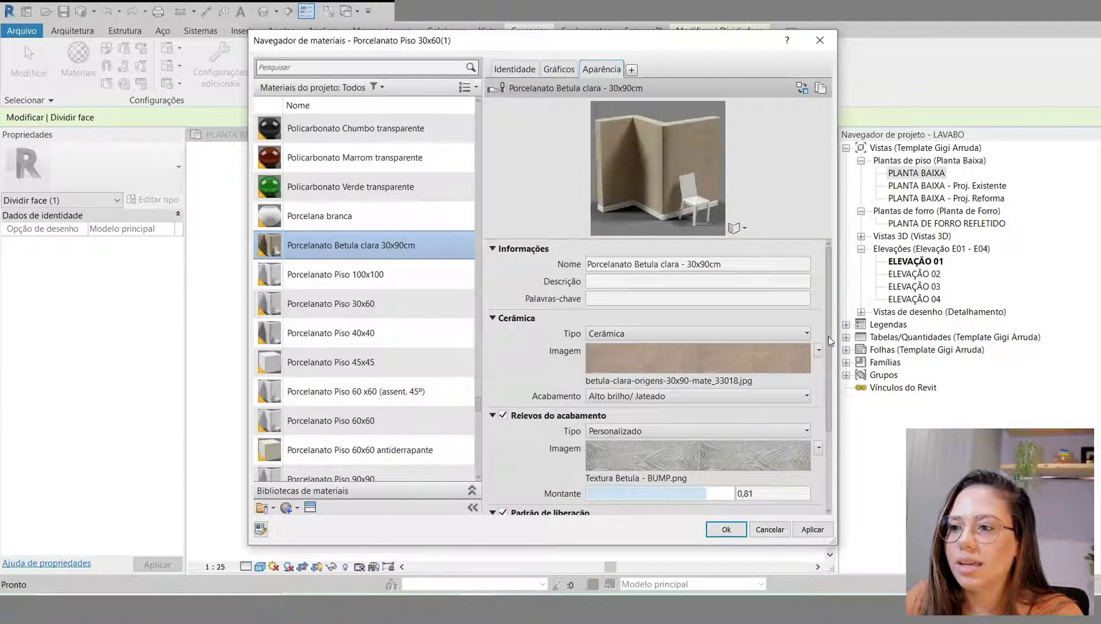
scroll(830, 341, "down", 3)
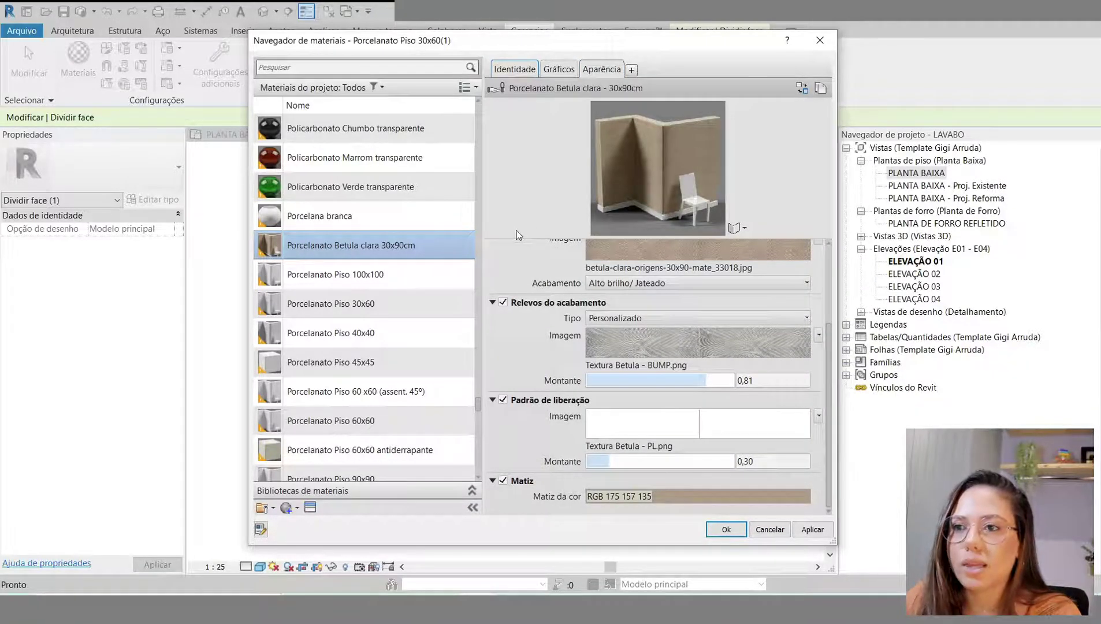
left_click(645, 496)
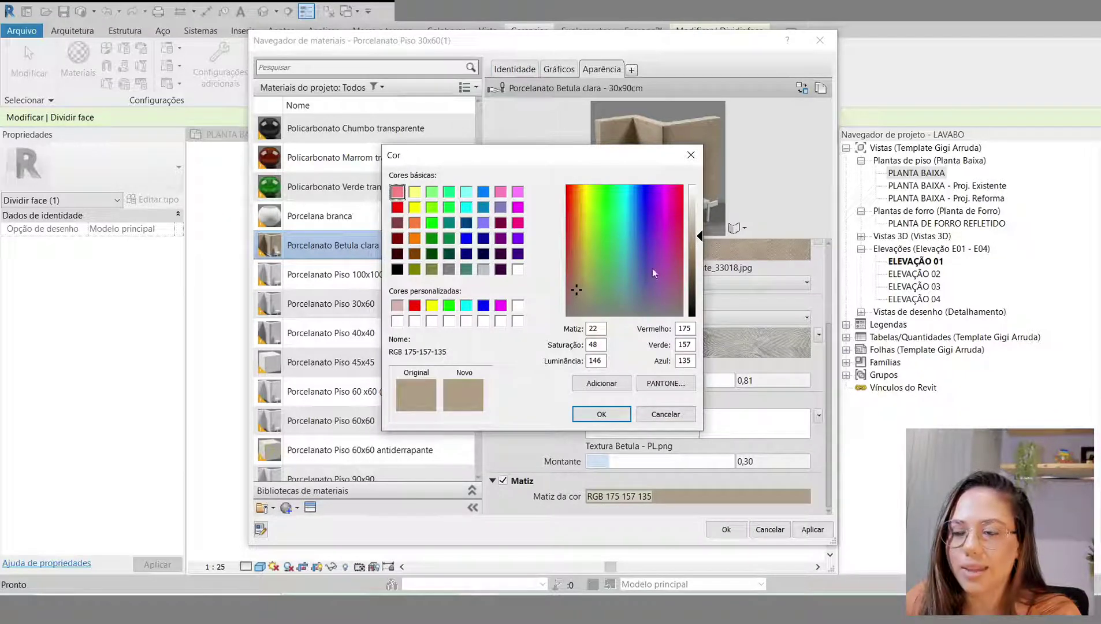
left_click_drag(702, 234, 703, 217)
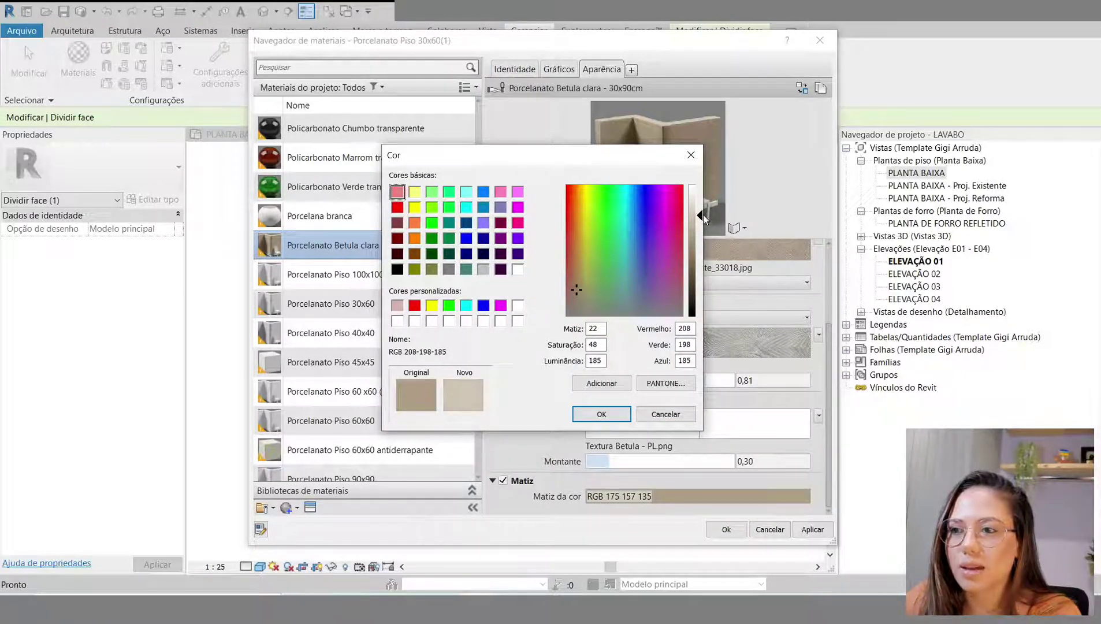
left_click(606, 414)
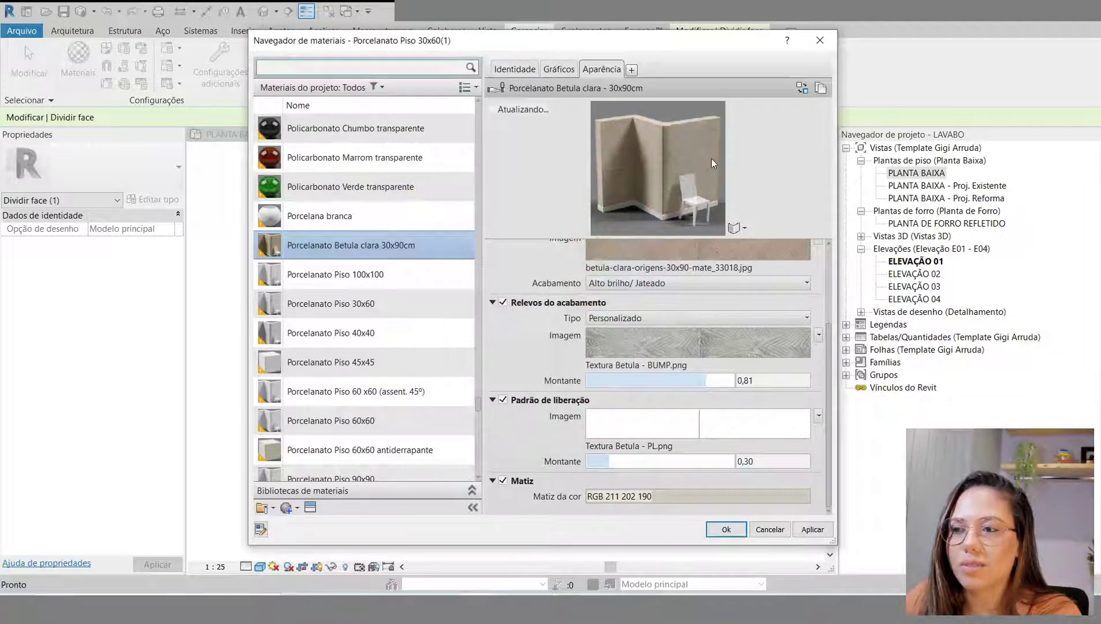
Step: Compare the porcelain in the enlarged wall preview with the Matiz tint off and on, leaving it on
left_click_drag(554, 241, 554, 428)
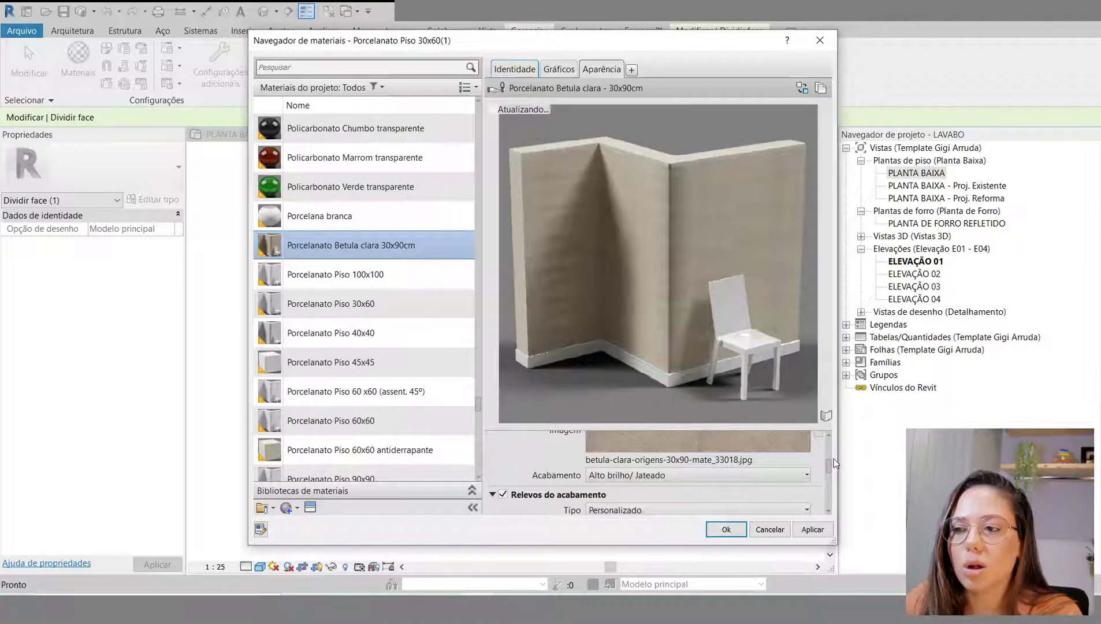
left_click_drag(832, 467, 830, 502)
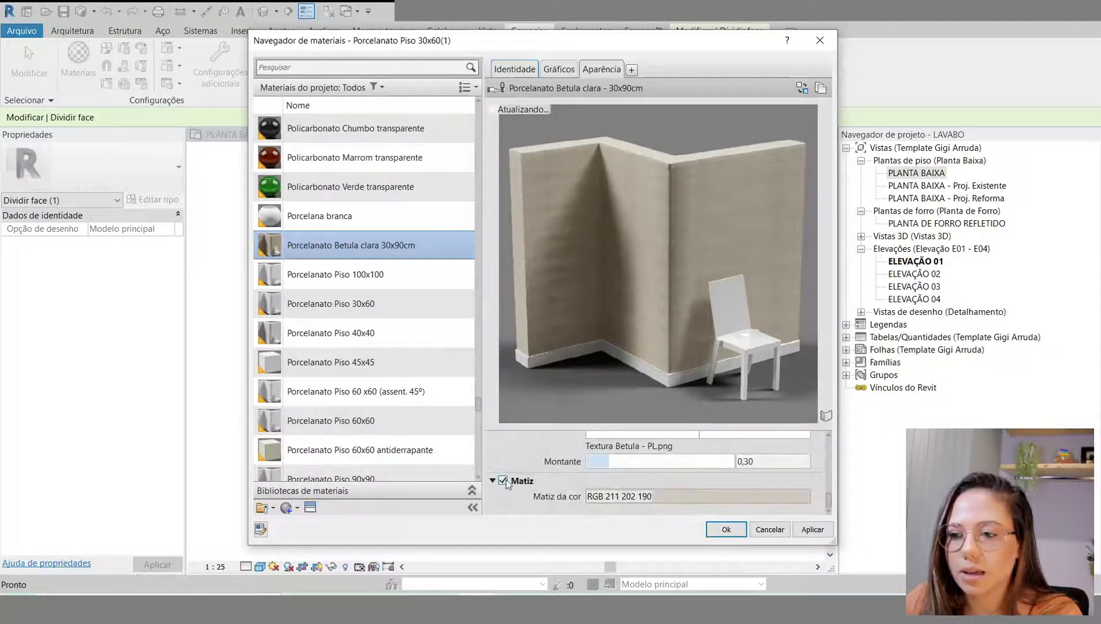
left_click(504, 482)
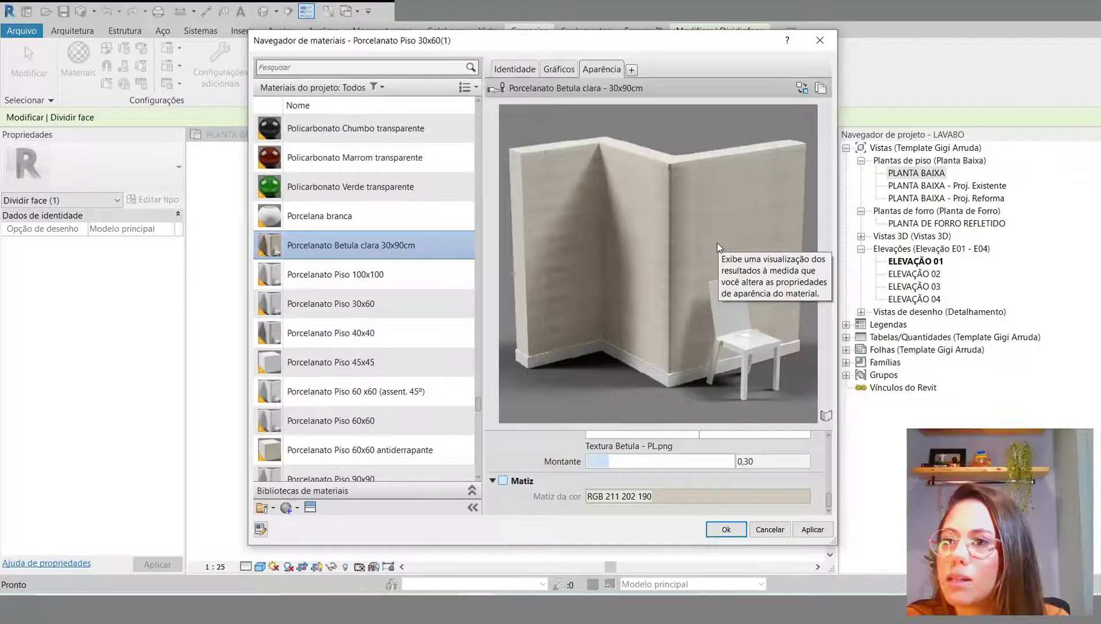
left_click(503, 480)
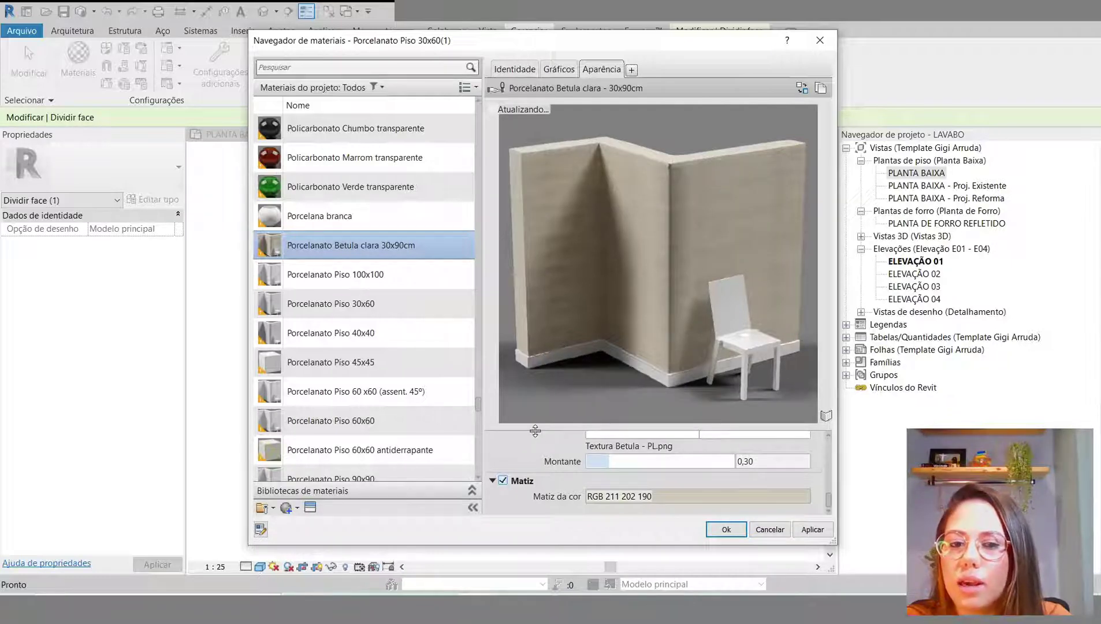
left_click_drag(534, 431, 564, 238)
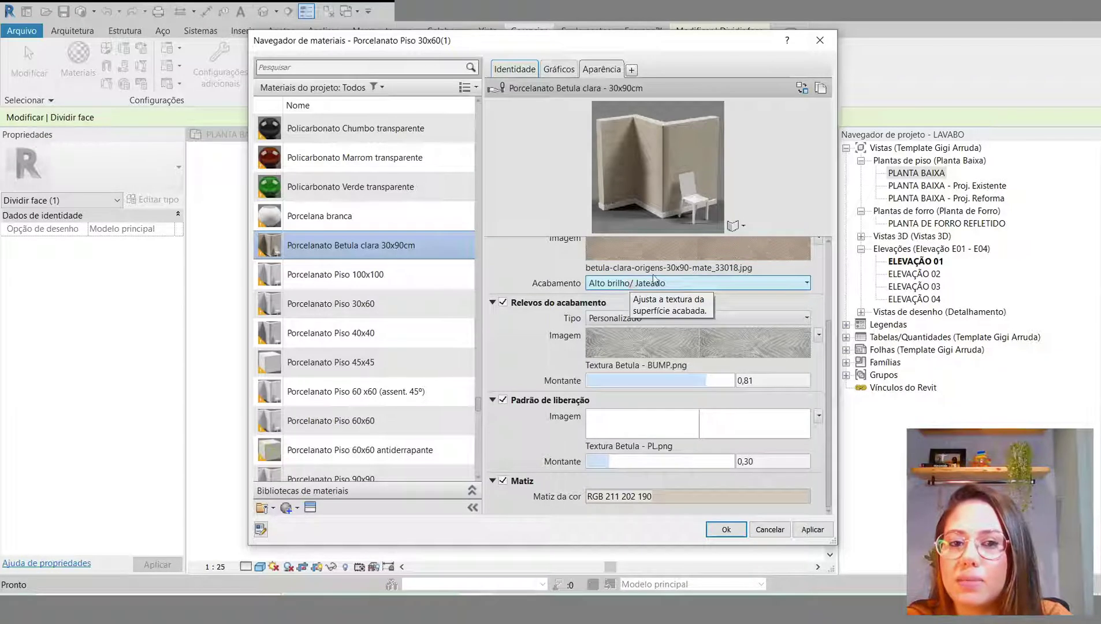
Step: Set the ceramic Acabamento to Fosco, check it in the enlarged preview, and collapse the Informações section
left_click(632, 284)
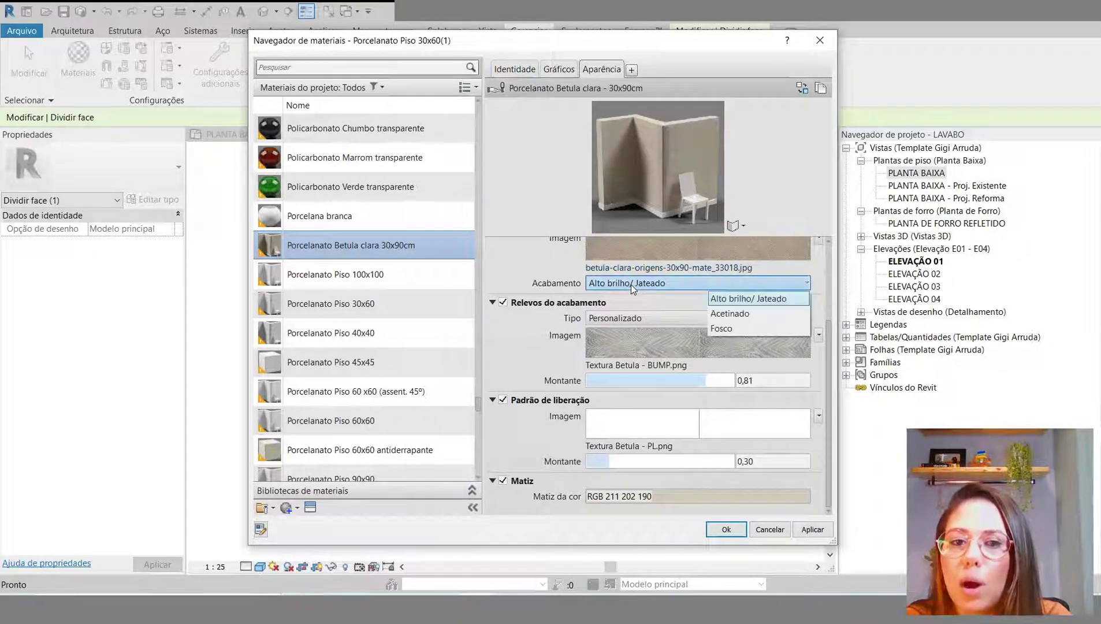
left_click(723, 329)
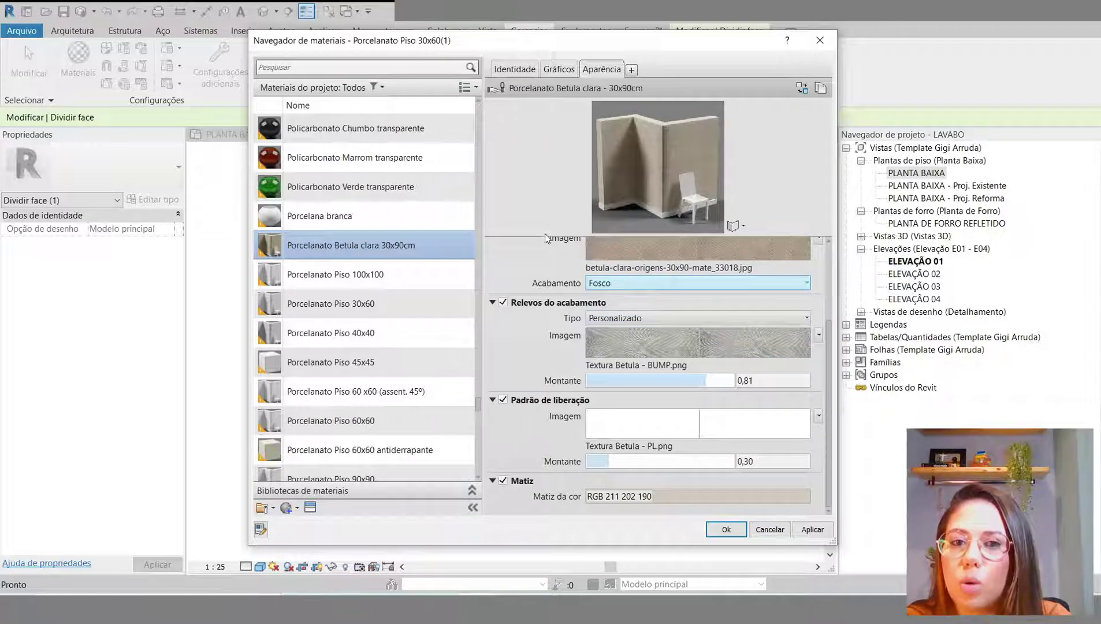
left_click_drag(546, 237, 791, 458)
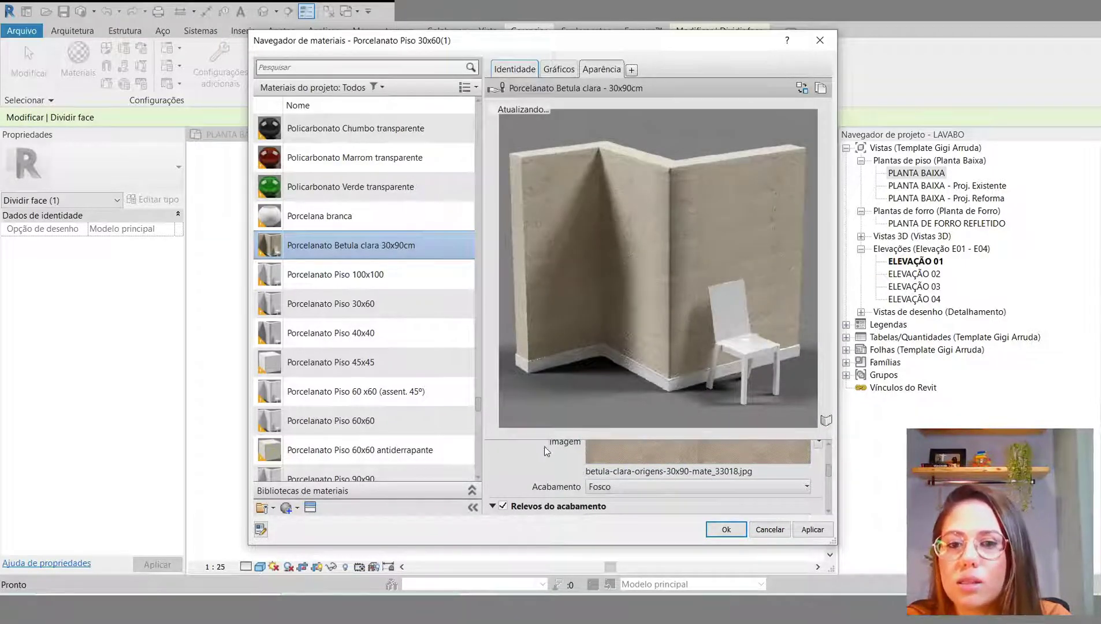
left_click_drag(515, 438, 532, 236)
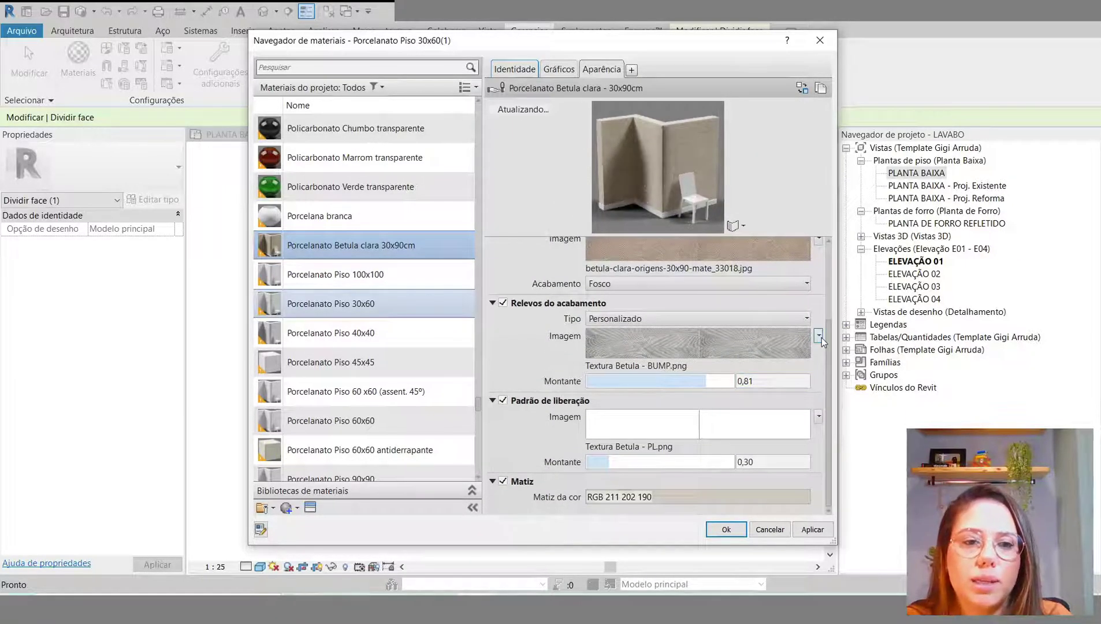
left_click_drag(829, 356, 845, 239)
left_click(493, 246)
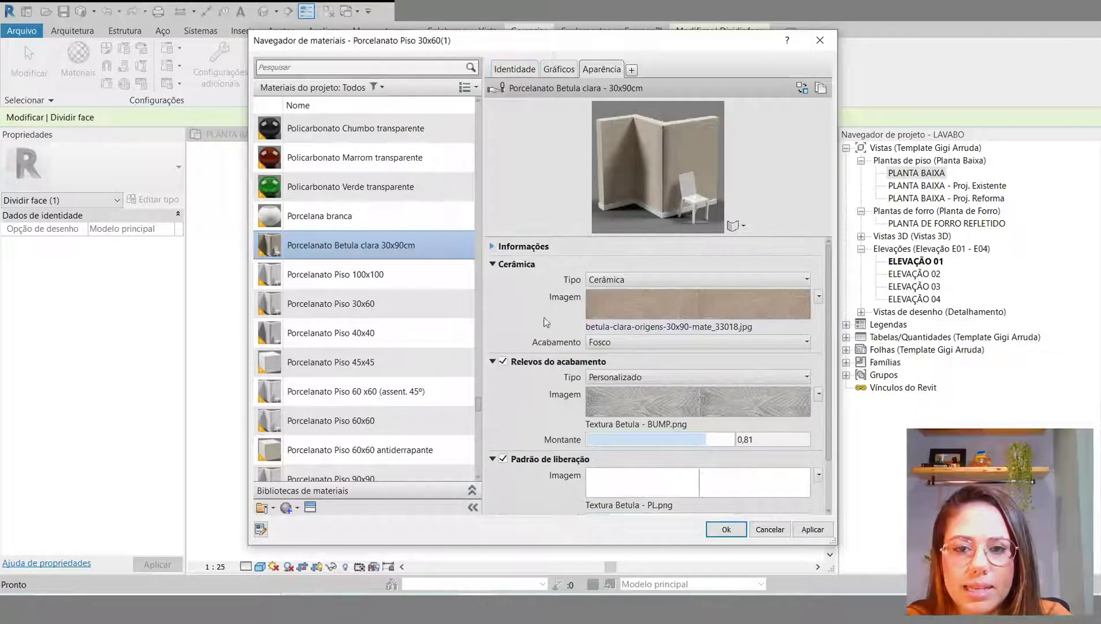
Step: Look through the model fill patterns for the porcelain's foreground surface pattern, checking for a 30x90 cm one
left_click(559, 69)
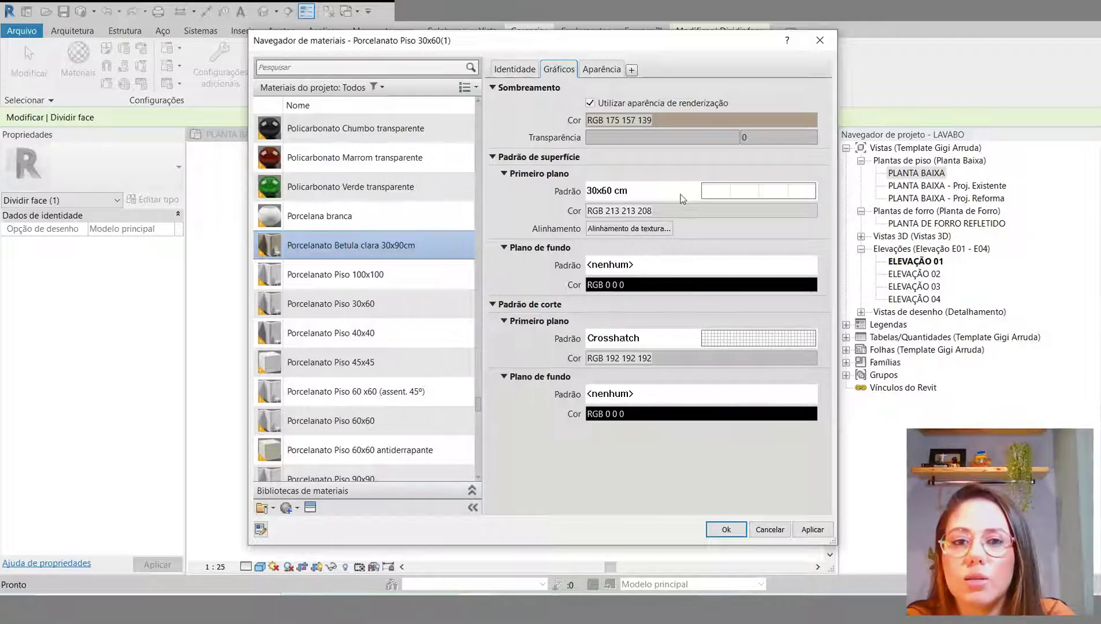
left_click(701, 194)
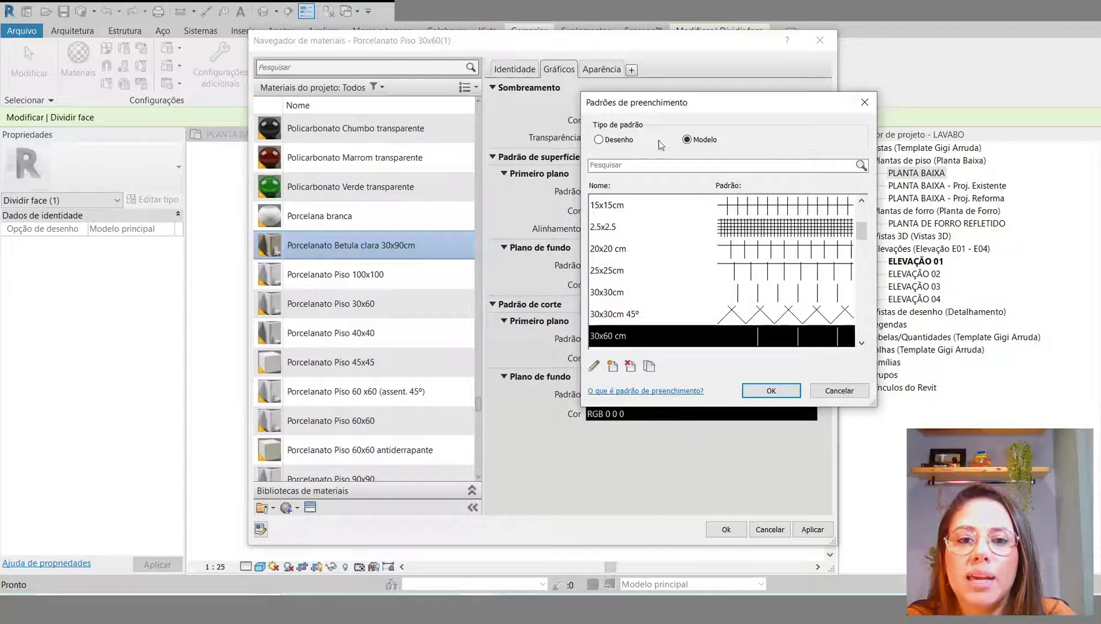
scroll(695, 307, "down", 2)
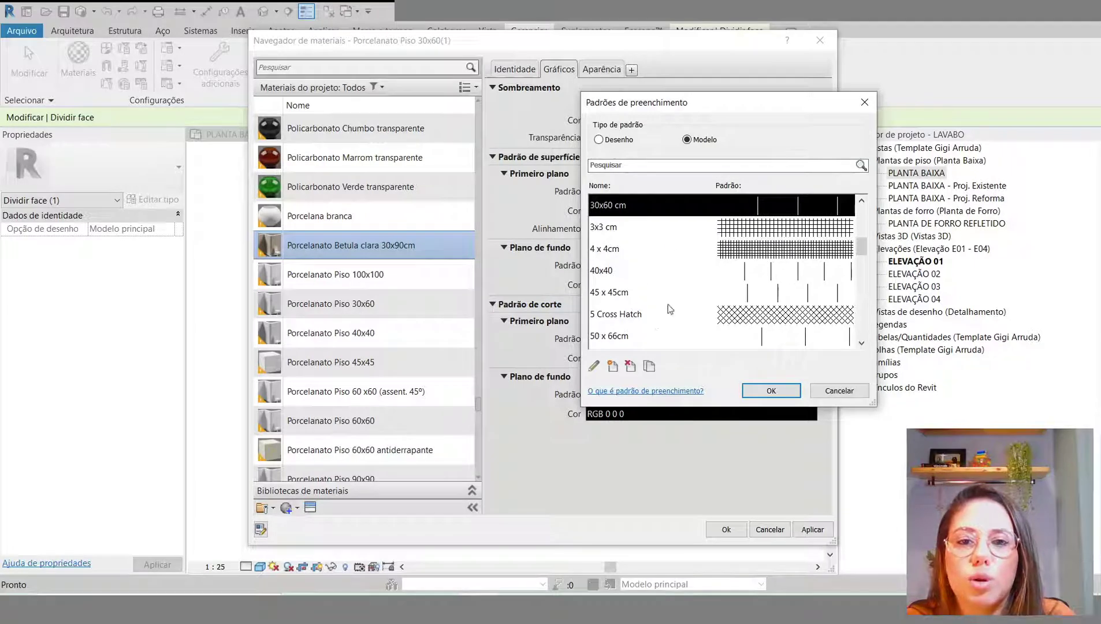
scroll(655, 327, "up", 2)
scroll(652, 295, "up", 2)
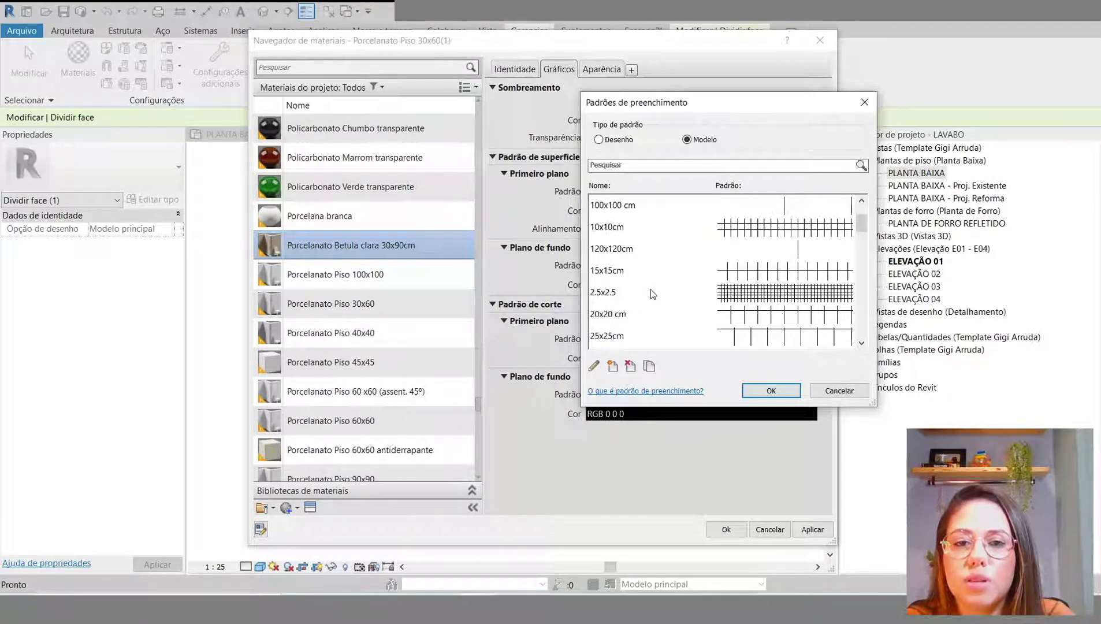
scroll(636, 266, "down", 4)
scroll(632, 265, "down", 10)
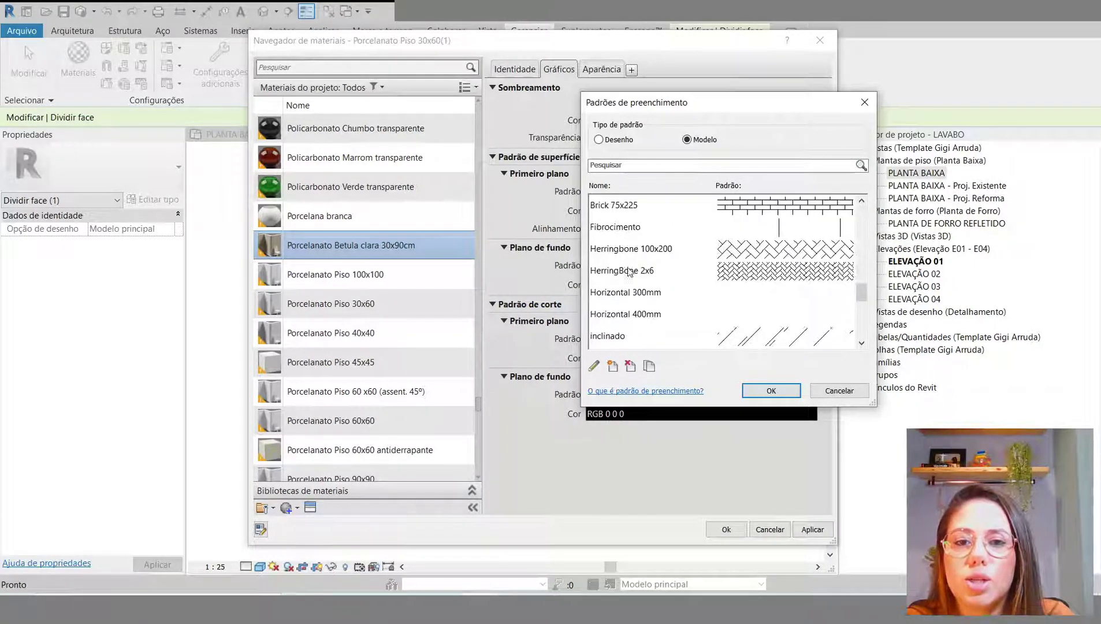
scroll(672, 306, "up", 5)
scroll(671, 307, "up", 5)
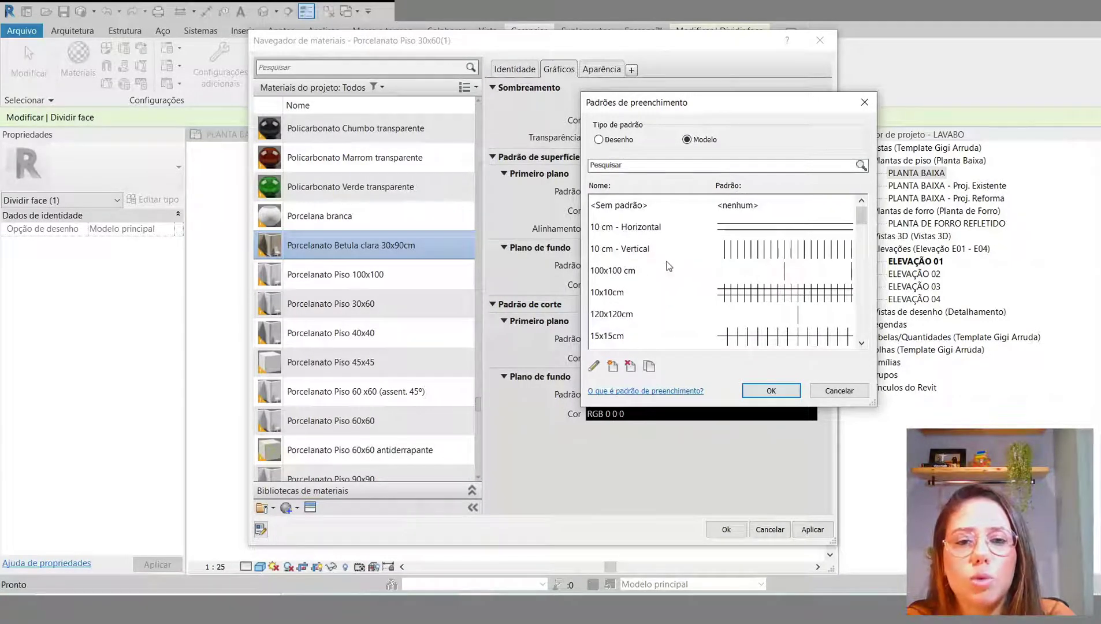
scroll(656, 267, "down", 1)
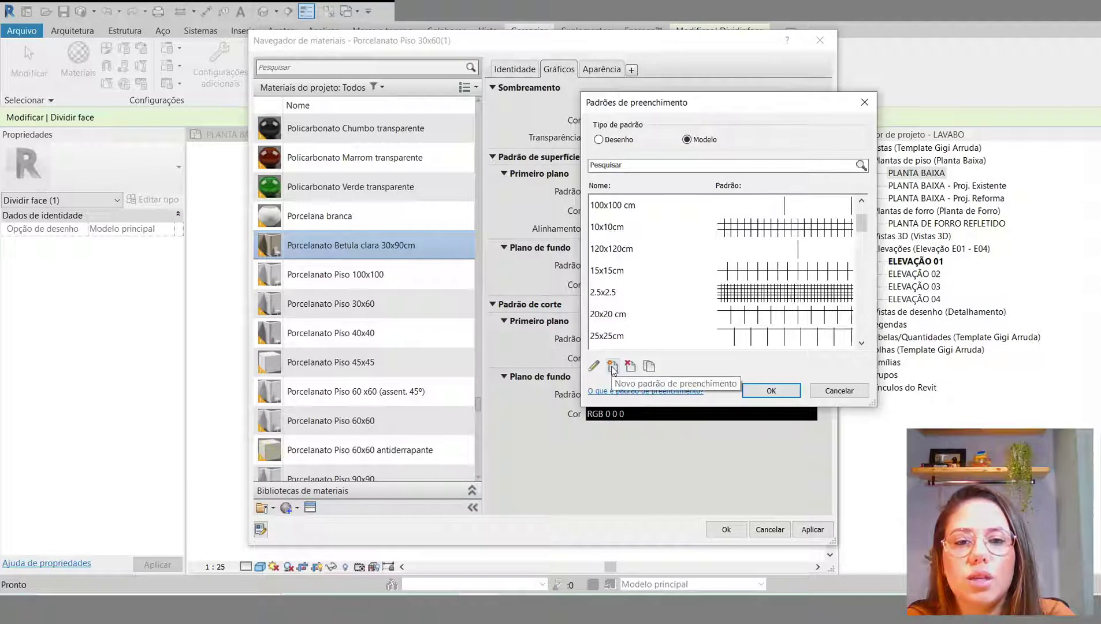
scroll(690, 277, "down", 2)
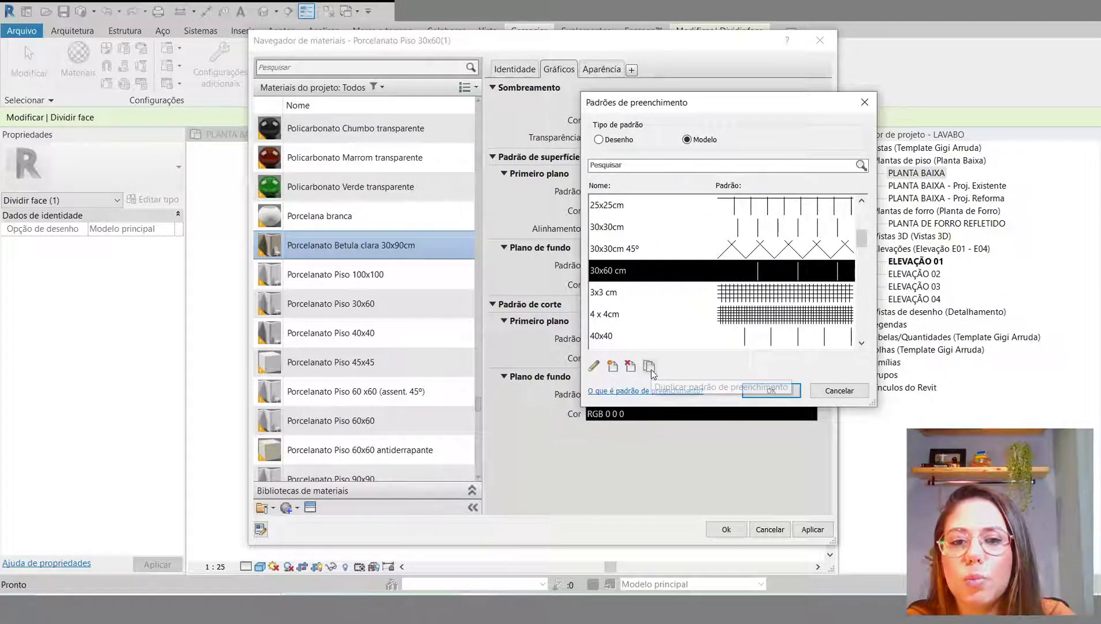
Step: Create a new basic model surface pattern named 30x90cm, using Hachura cruzada with a line angle of 0°
left_click(613, 366)
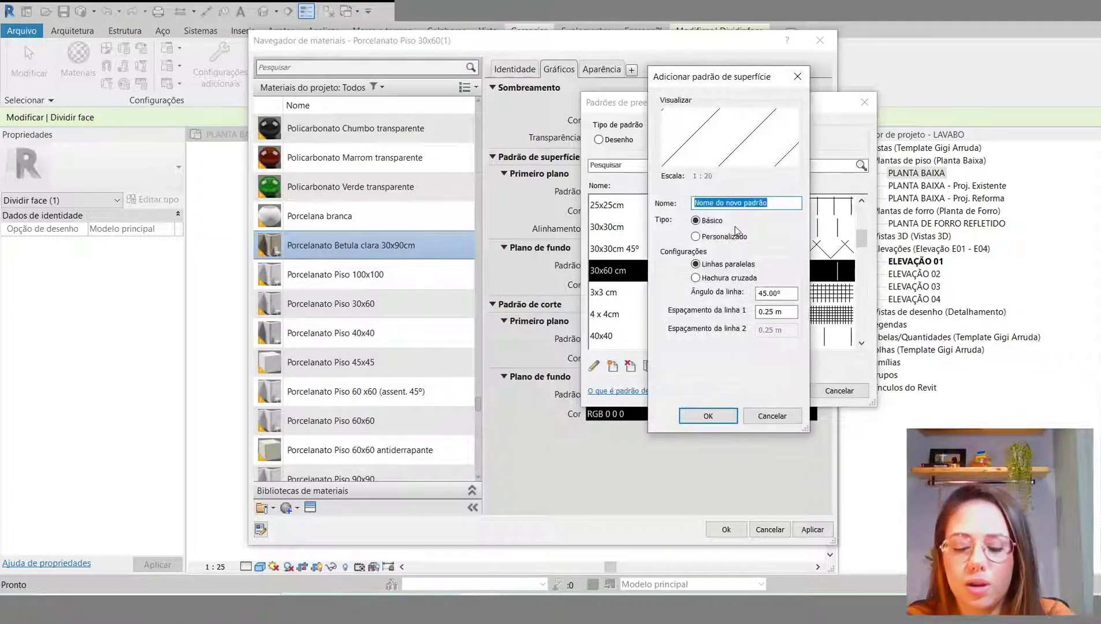
type("P")
key("BackSpace")
key("BackSpace")
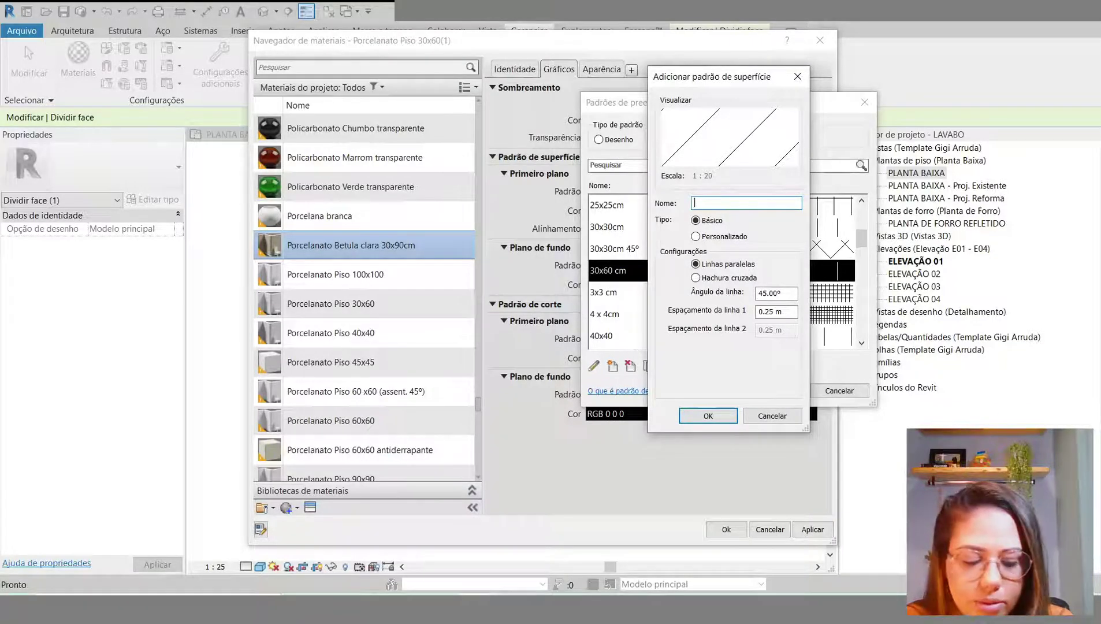
type("30x90cm")
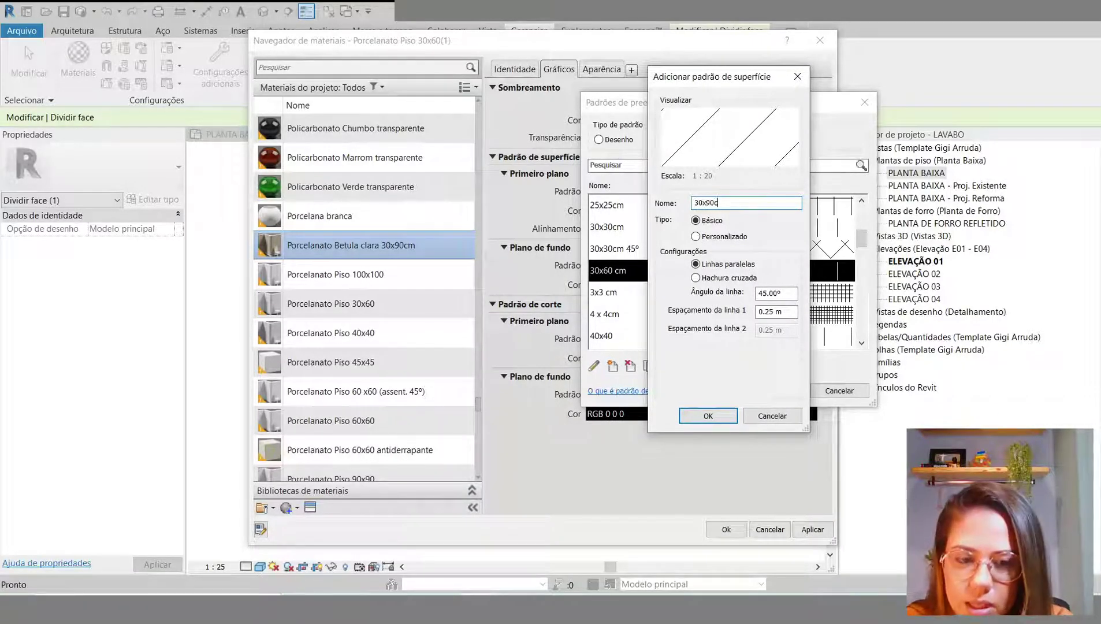
double_click(760, 295)
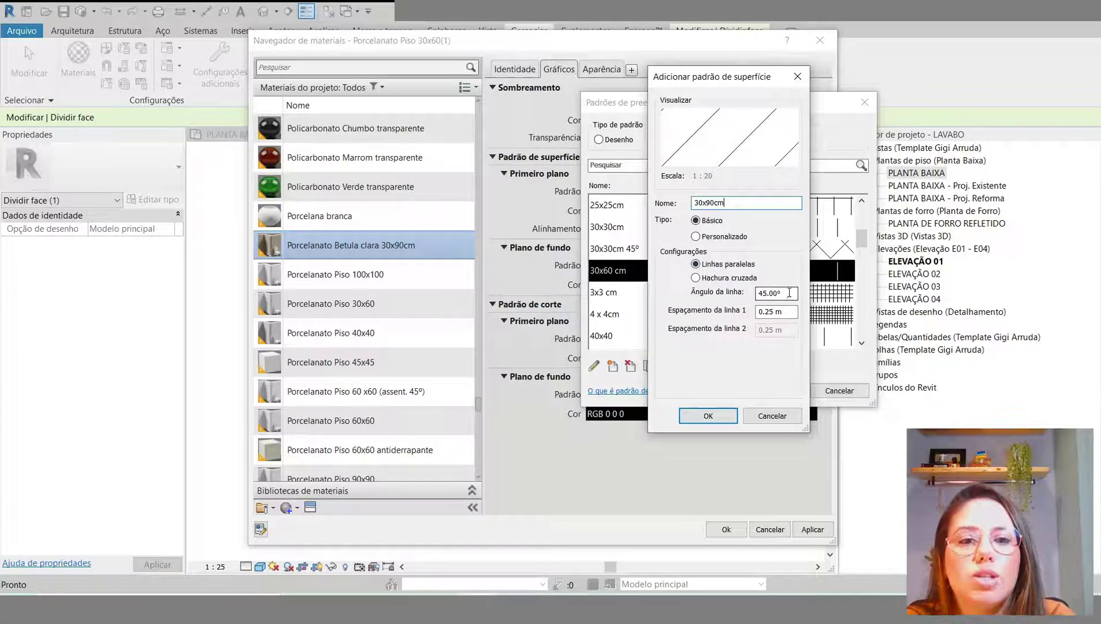
left_click(695, 279)
left_click_drag(790, 293, 754, 292)
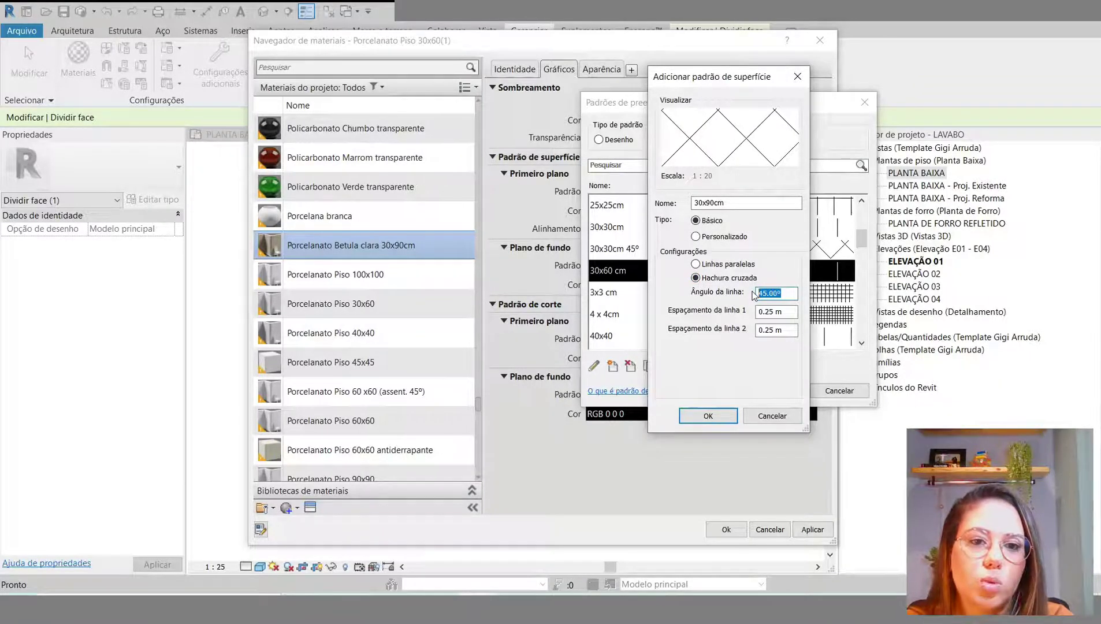
type("0")
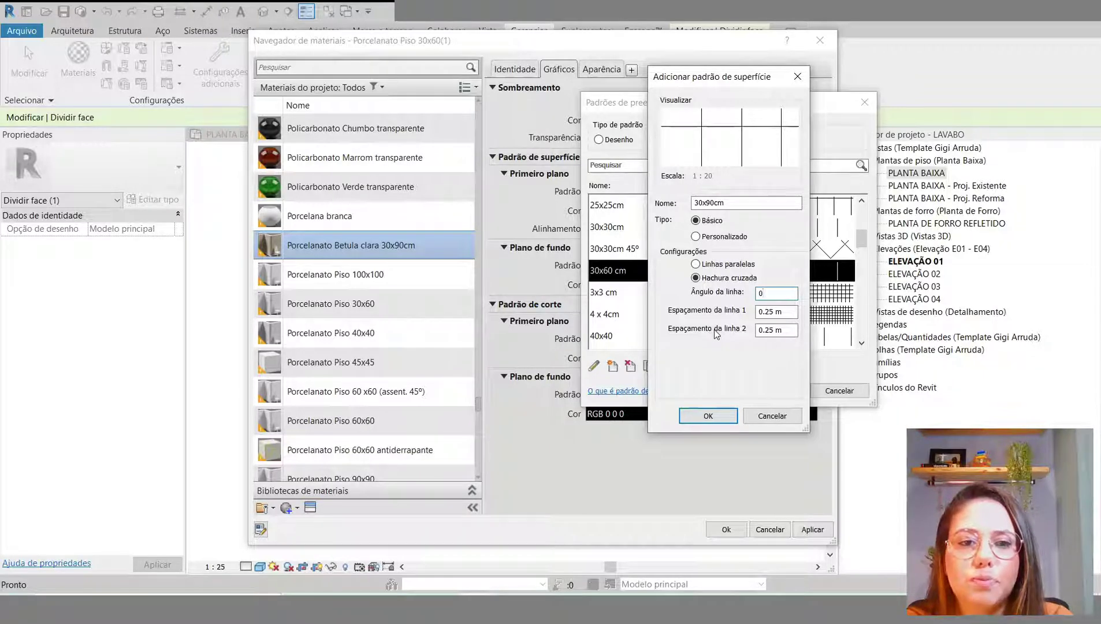
Step: Set the 30x90cm pattern's line spacing 1 to 0.30 m and spacing 2 to 0.90 m, and assign it to the material's surface foreground
left_click(775, 311)
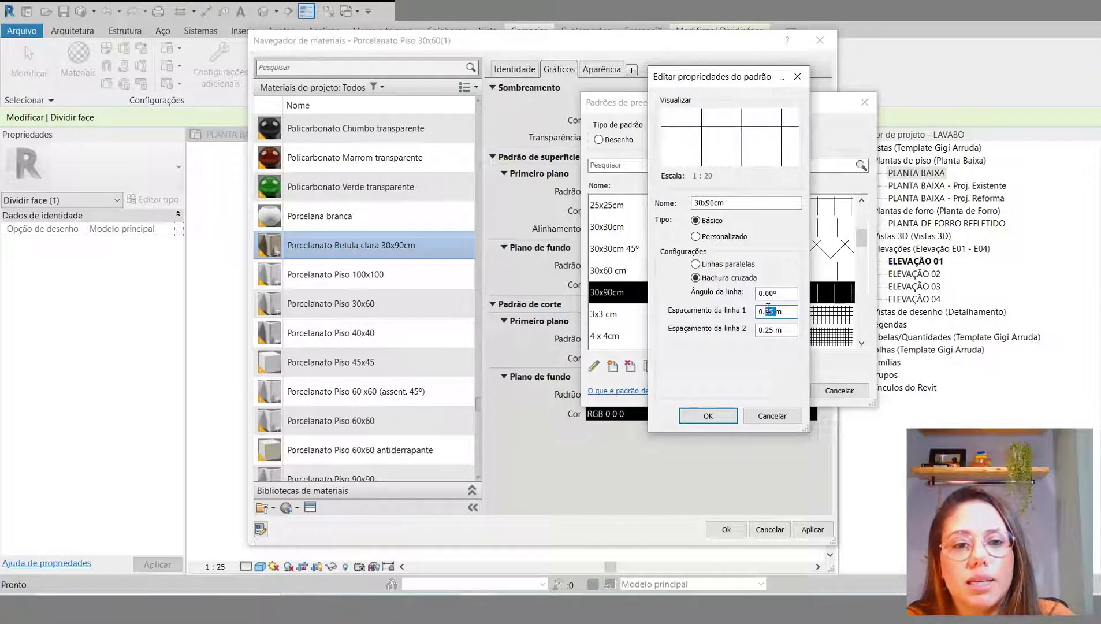
type("30")
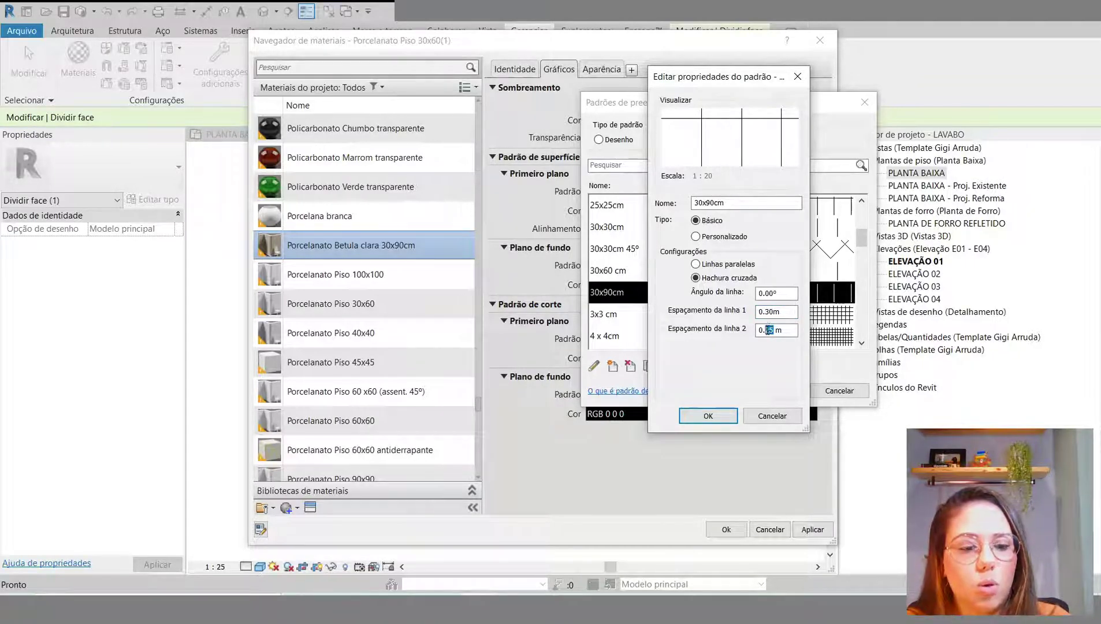
type("60")
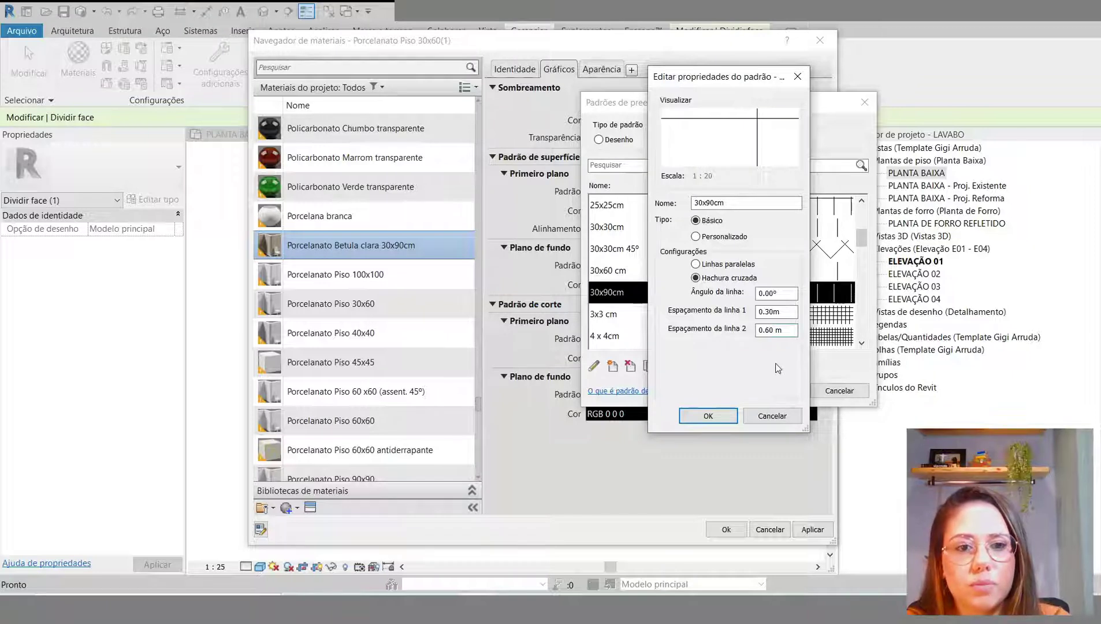
left_click(768, 330)
key("BackSpace")
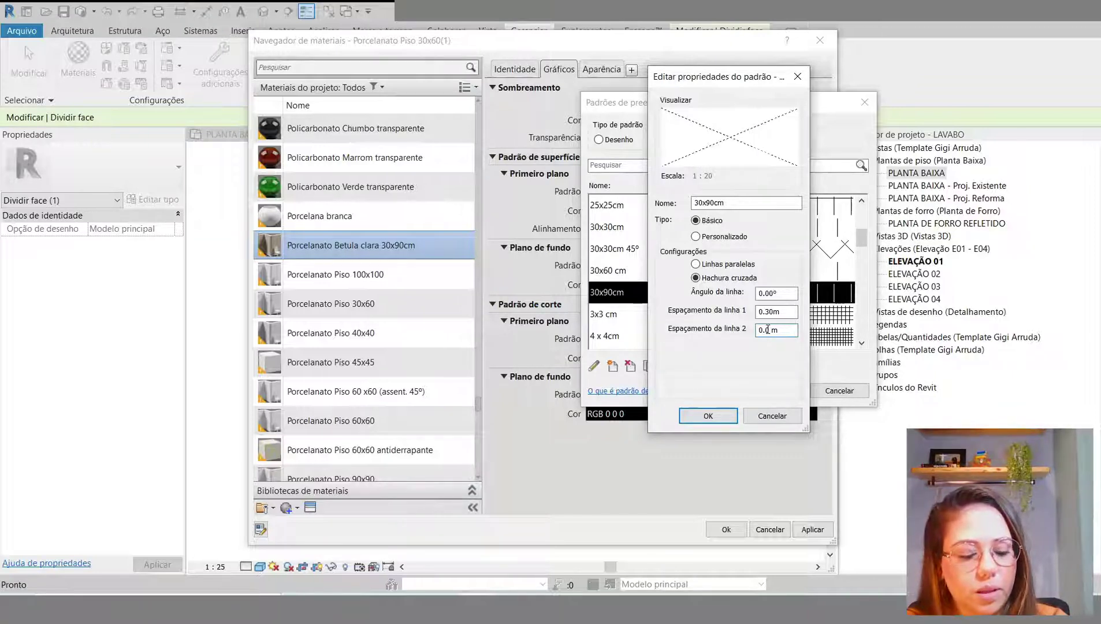
type("9")
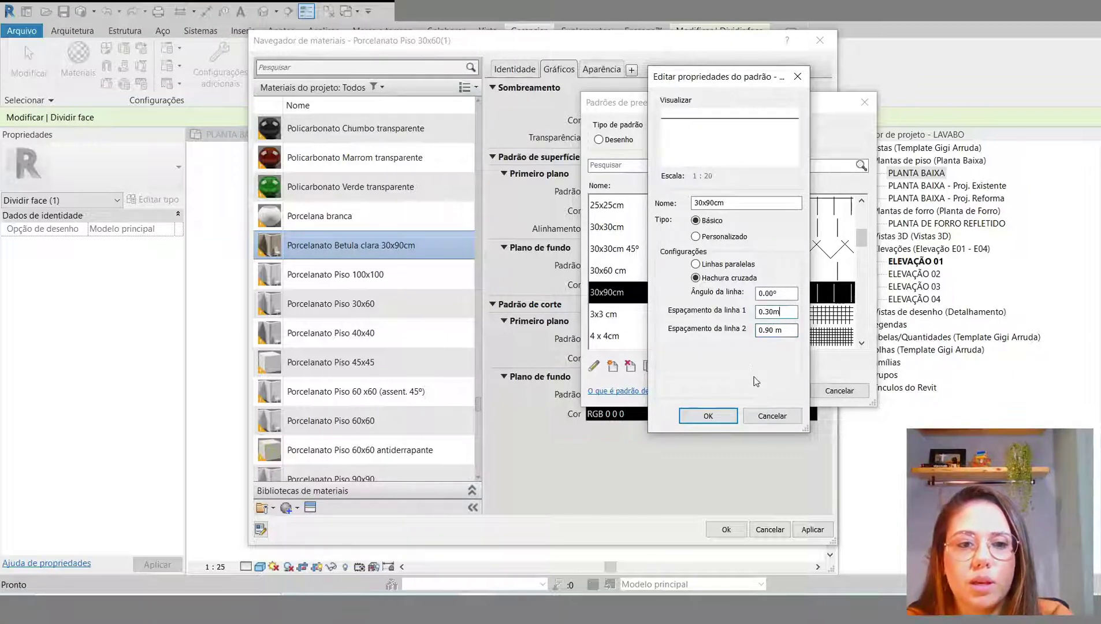
left_click(707, 415)
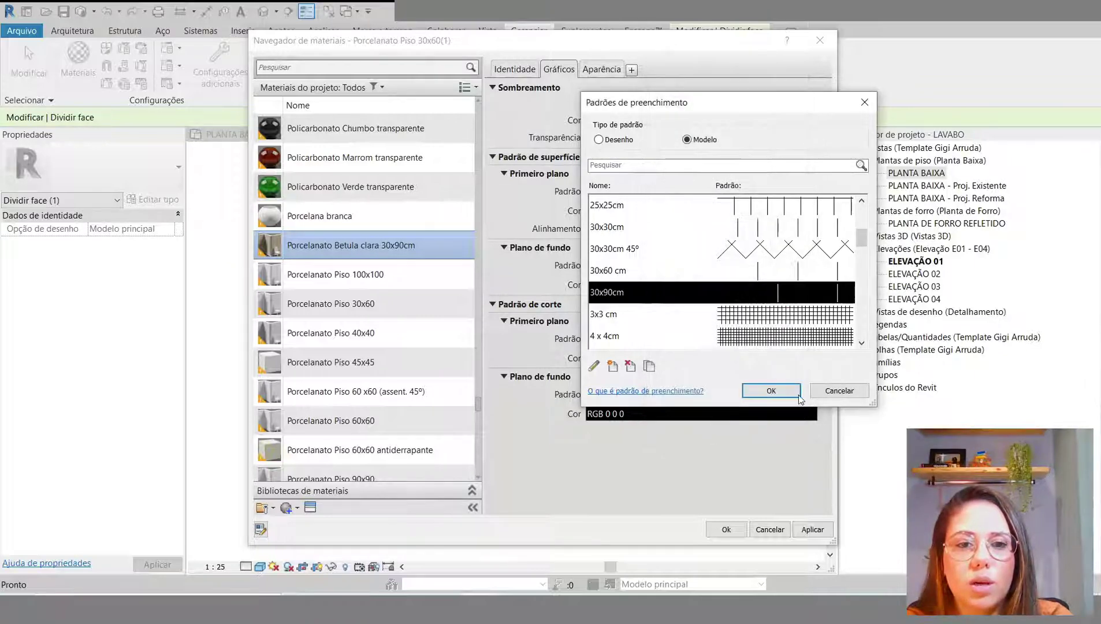
left_click(771, 394)
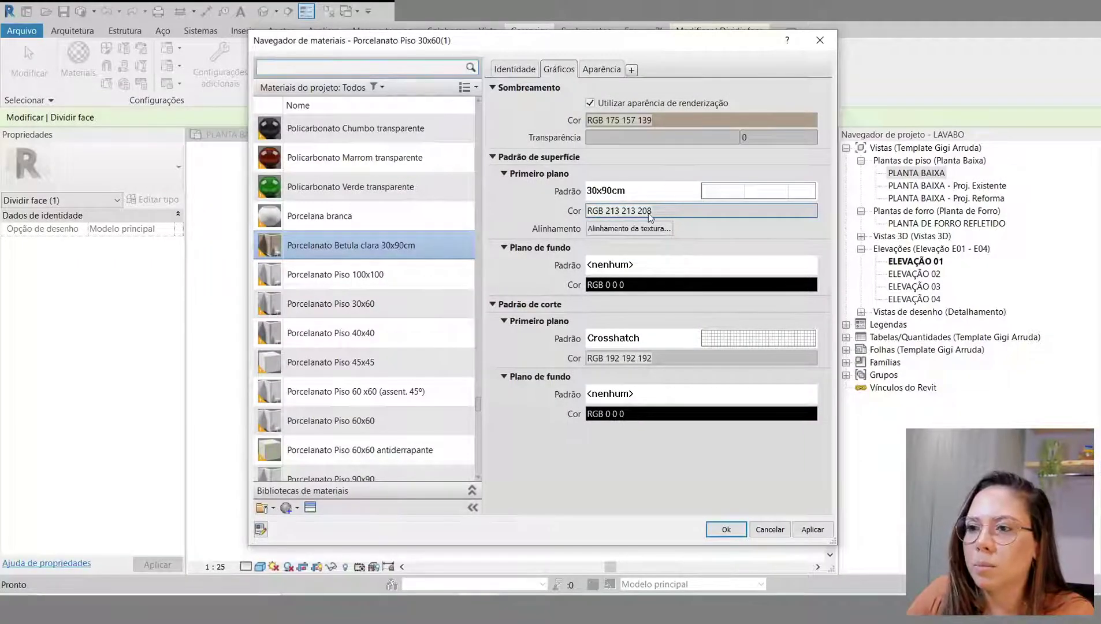
Step: Set the foreground surface pattern colour to RGB 237 235 233 and accept the material changes
left_click(728, 213)
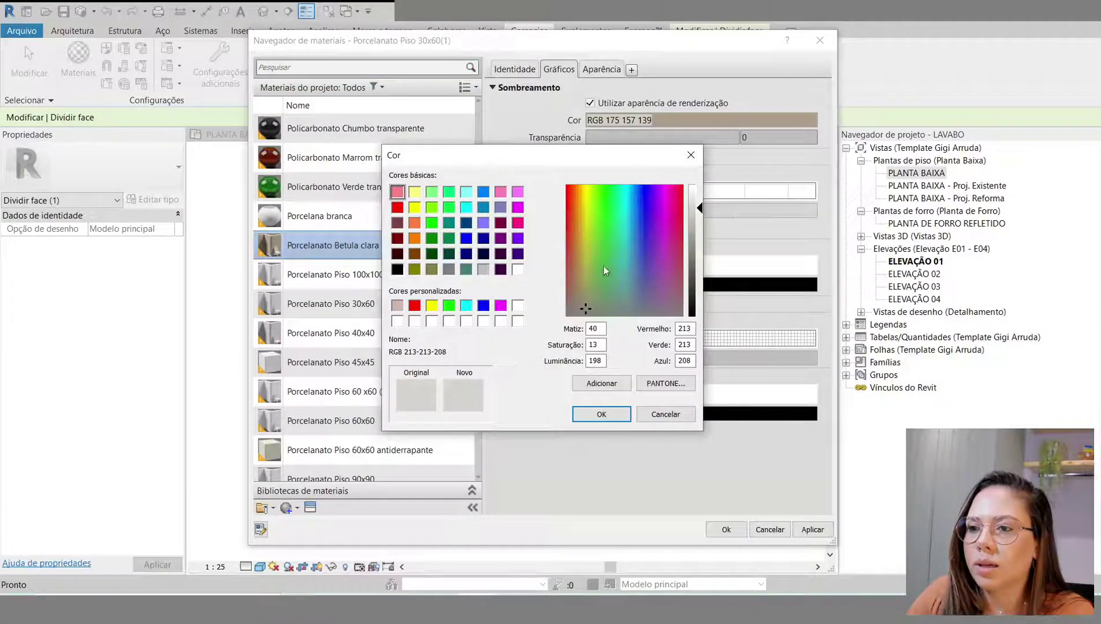
left_click_drag(606, 269, 625, 216)
left_click_drag(693, 198, 694, 183)
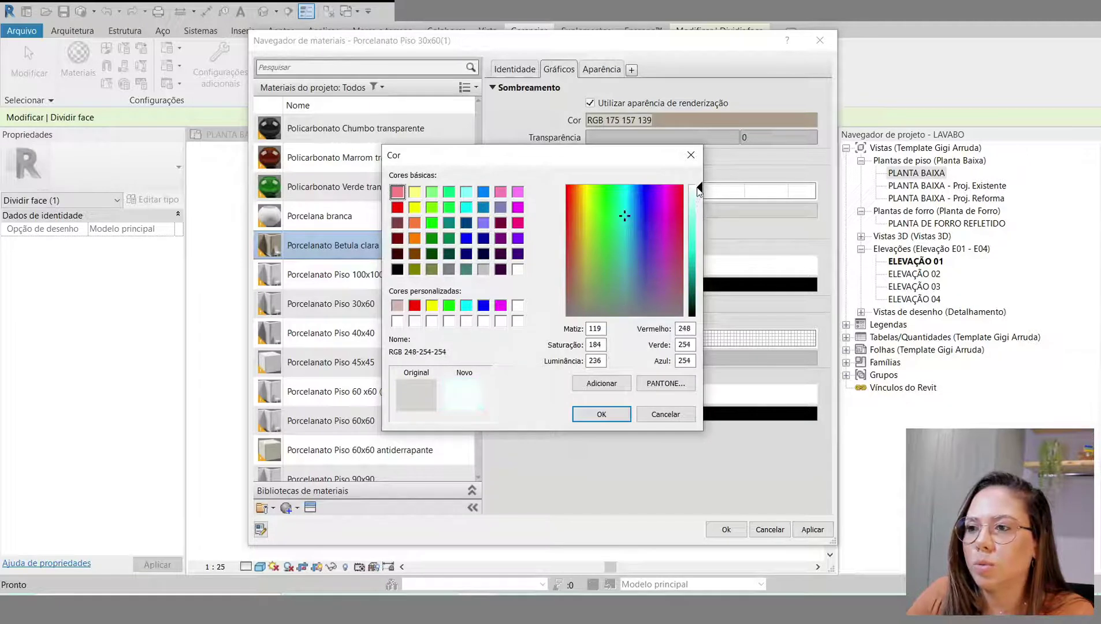
left_click(574, 300)
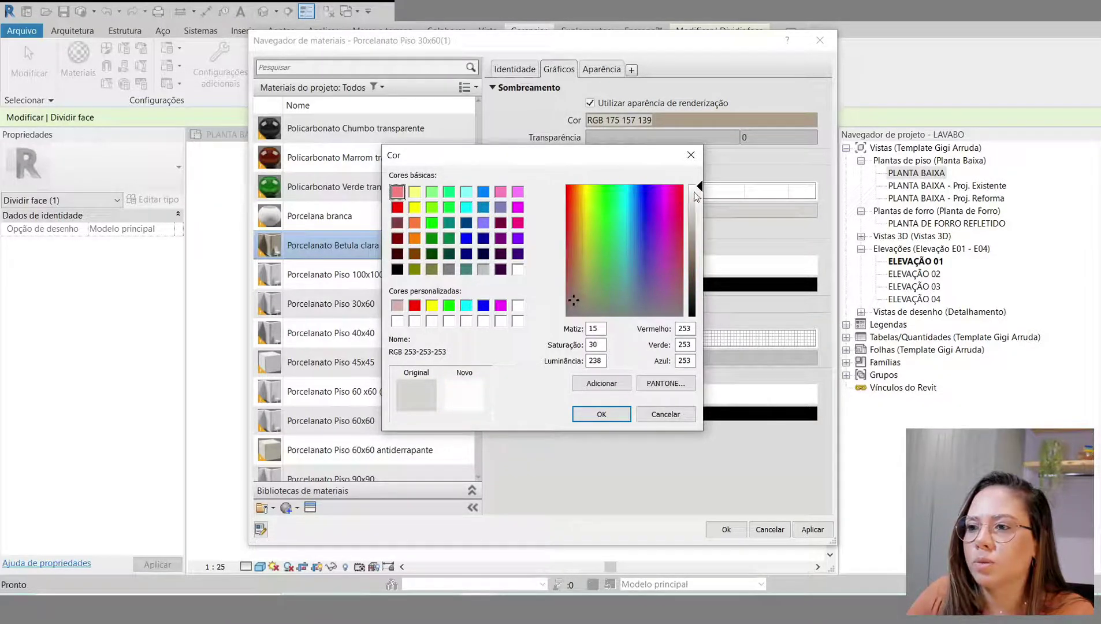
left_click_drag(699, 186, 701, 198)
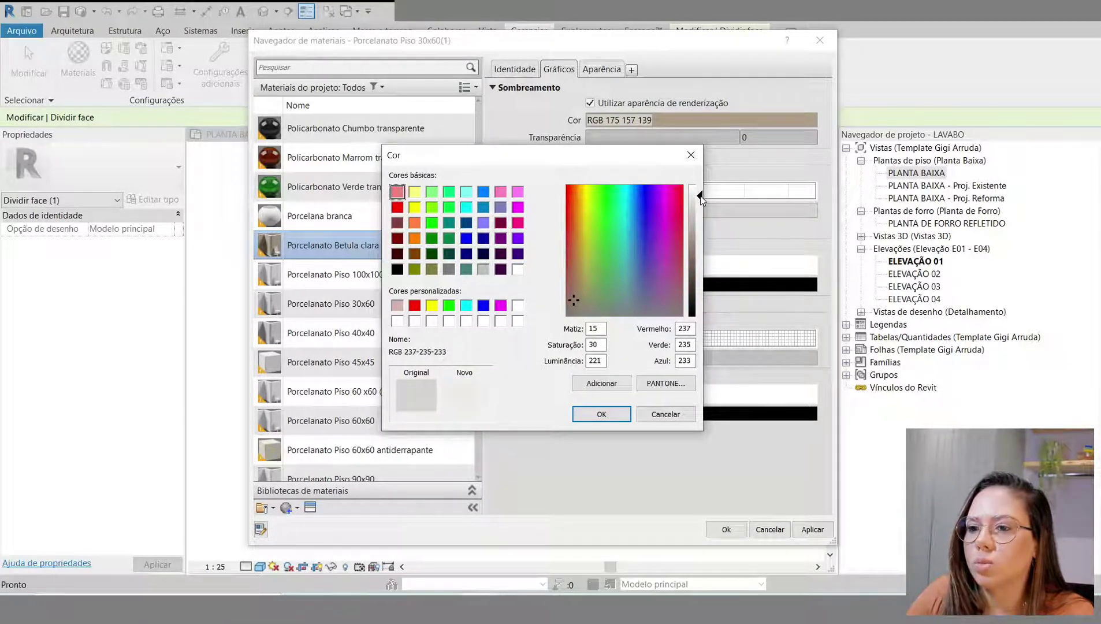
left_click(601, 414)
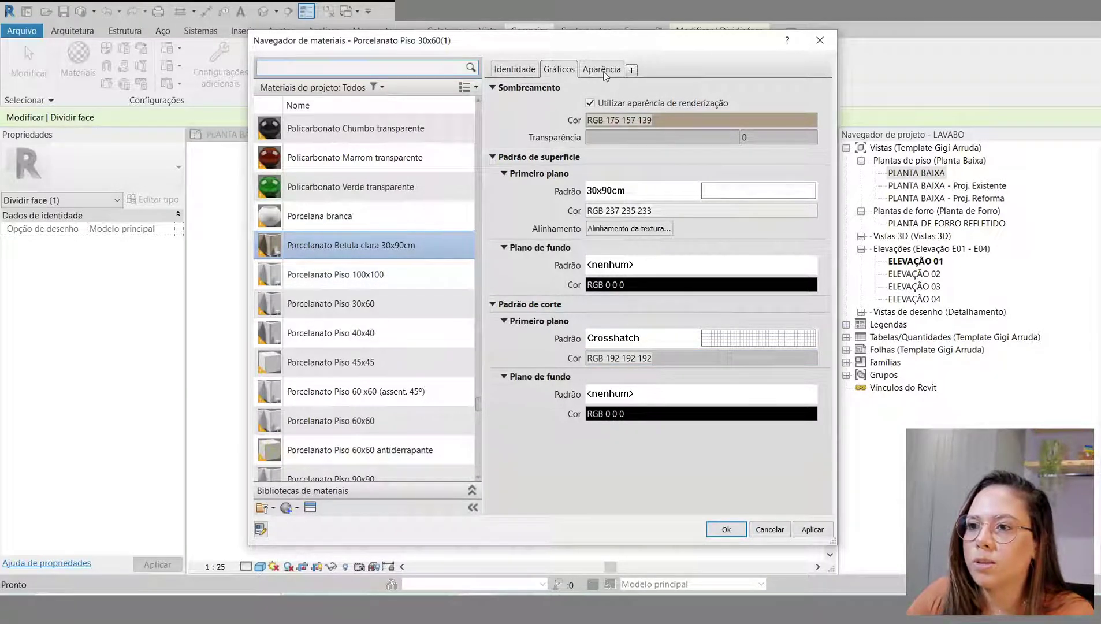
left_click(727, 529)
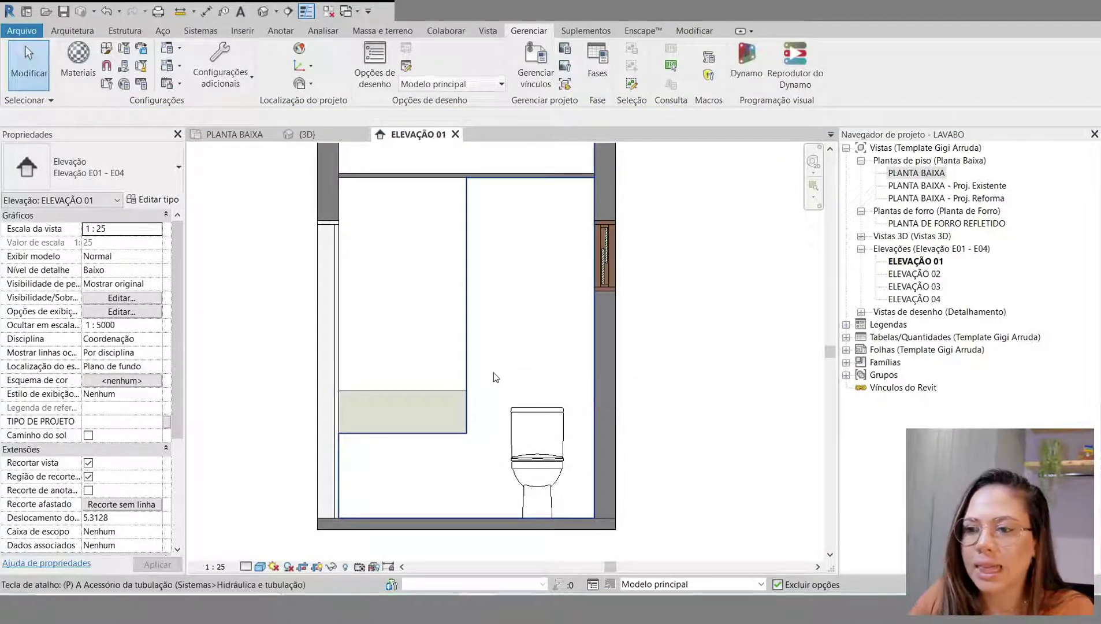
Step: Paint the L-shaped wall region around the toilet in ELEVAÇÃO 01 with Porcelanato Betula clara 30x90cm, searching materials for "betula"
key("p")
key("t")
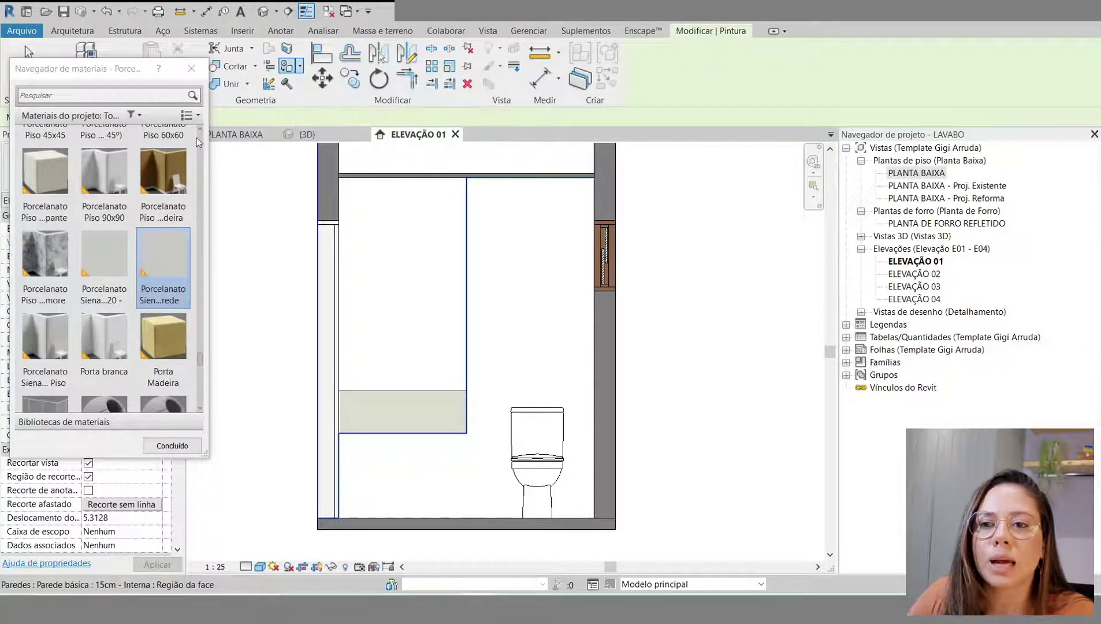
scroll(123, 131, "up", 2)
left_click(89, 95)
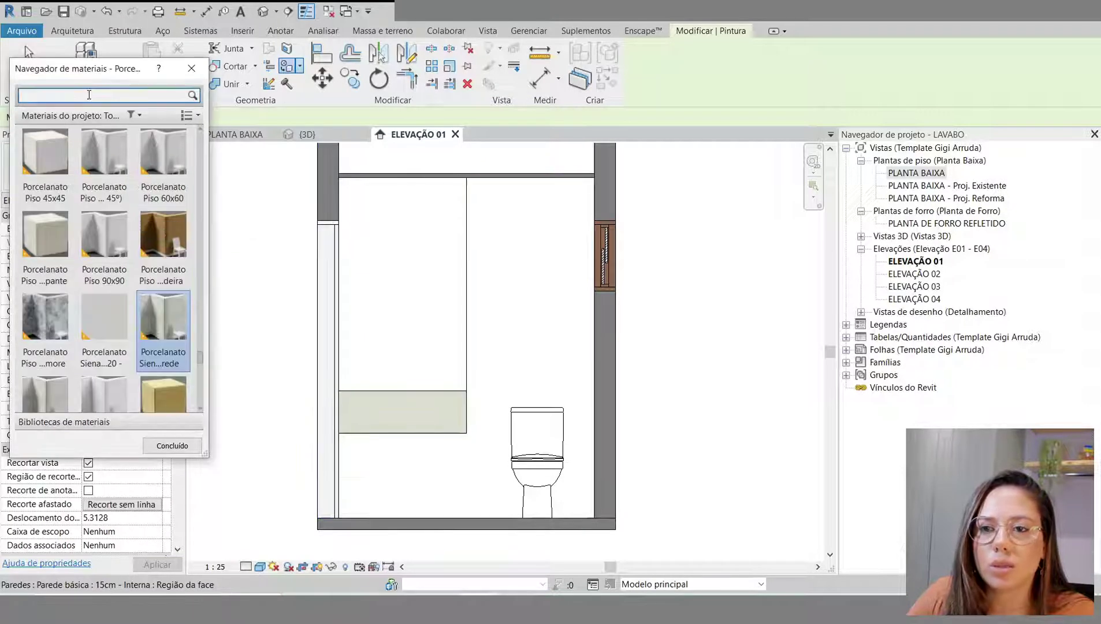
type("betula")
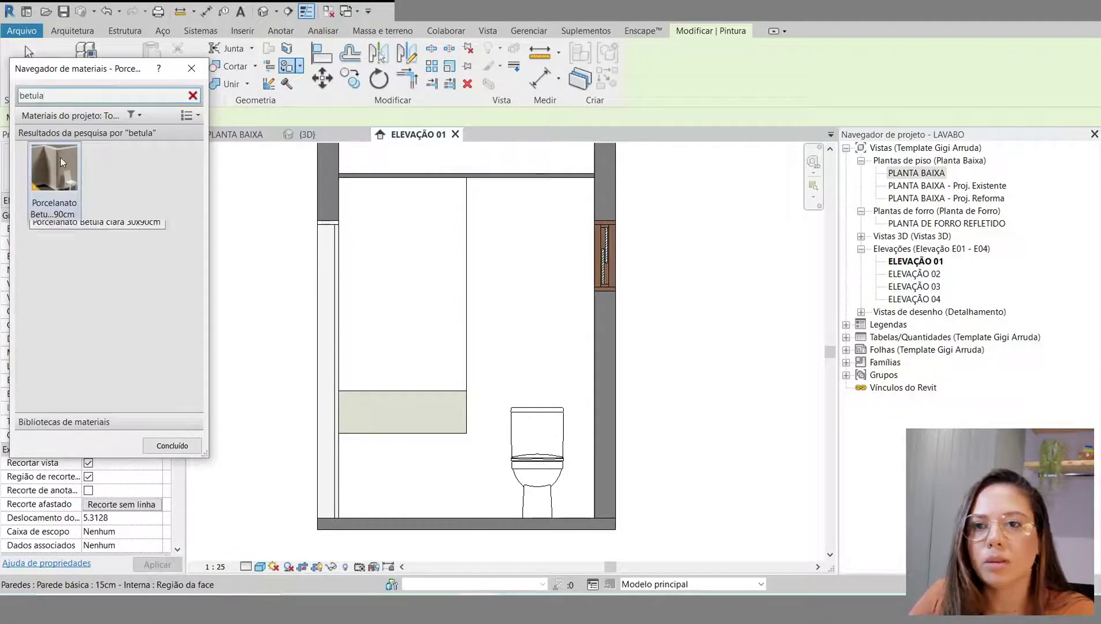
left_click(48, 179)
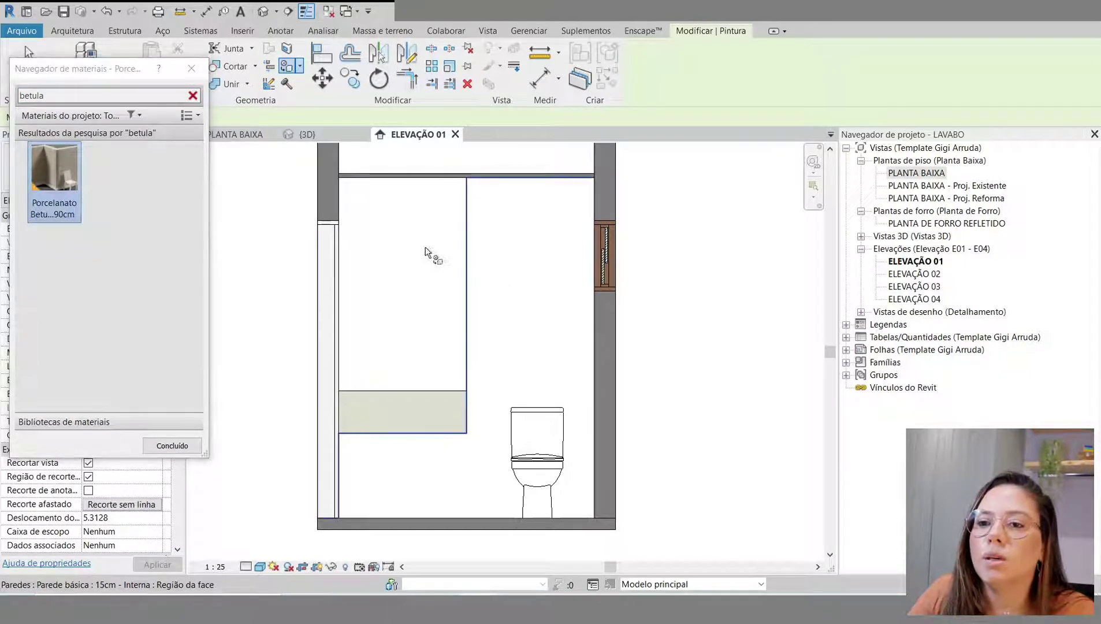
left_click(533, 272)
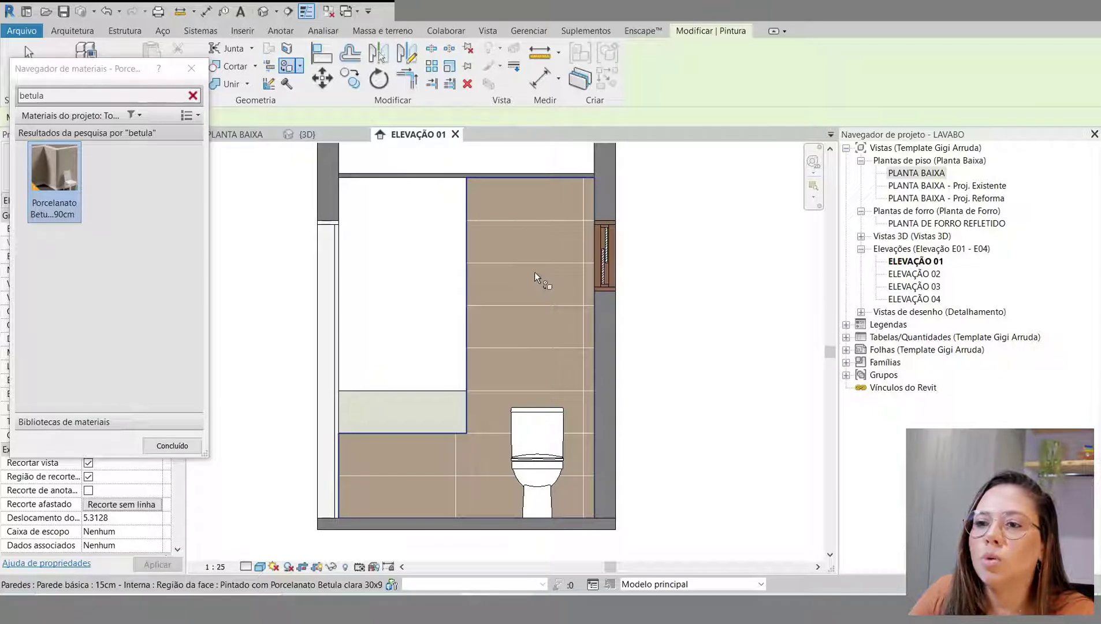
left_click(172, 446)
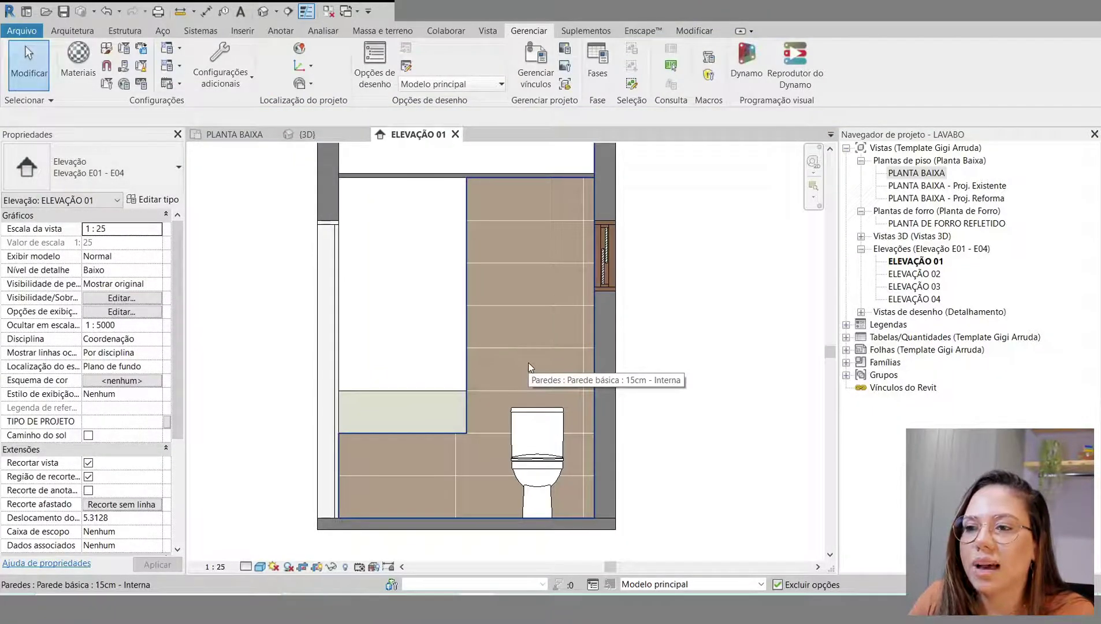
Step: Align the porcelain's vertical joint near the window-side wall with that wall's inner face
key("a")
key("l")
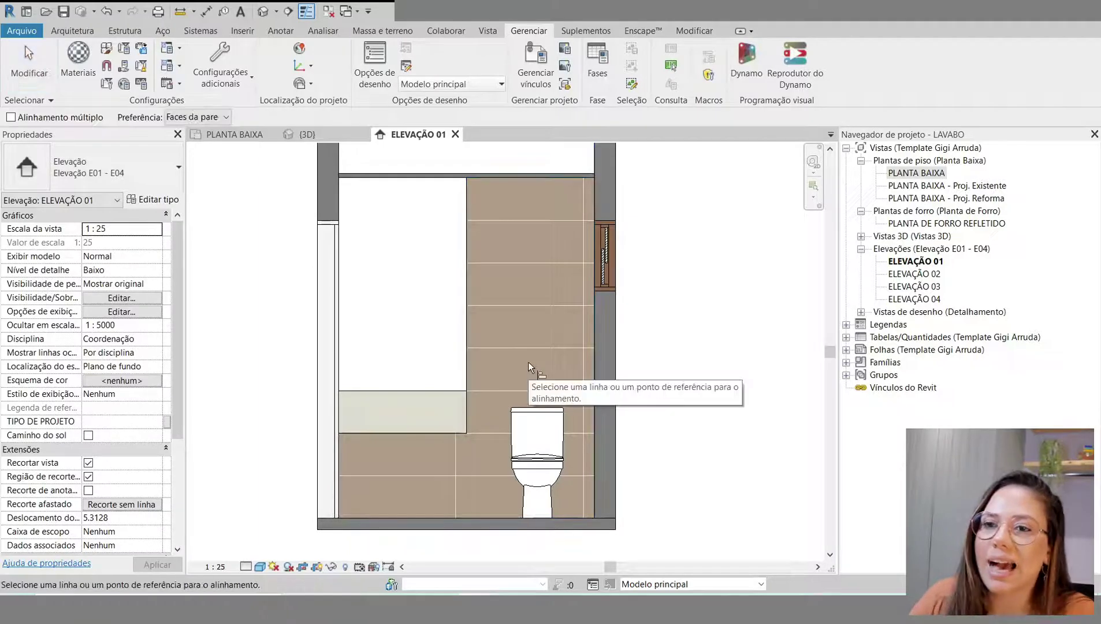
left_click(595, 321)
left_click(583, 322)
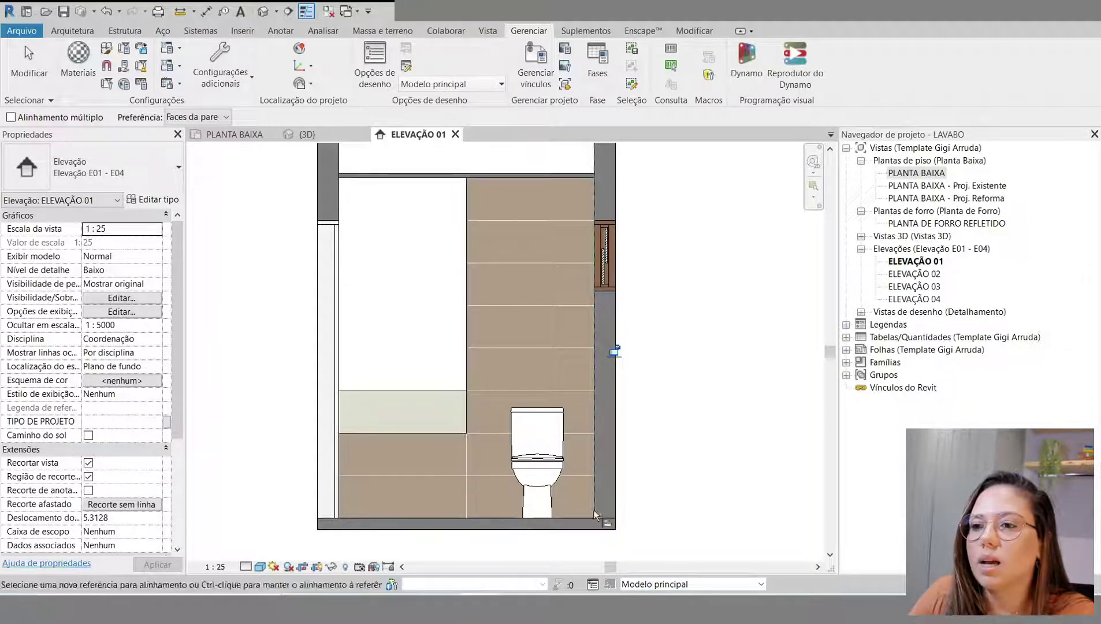
Step: Align the porcelain's horizontal joint with the upper edge of the painted region on the toilet wall, and end the Align command
left_click(512, 176)
left_click(500, 221)
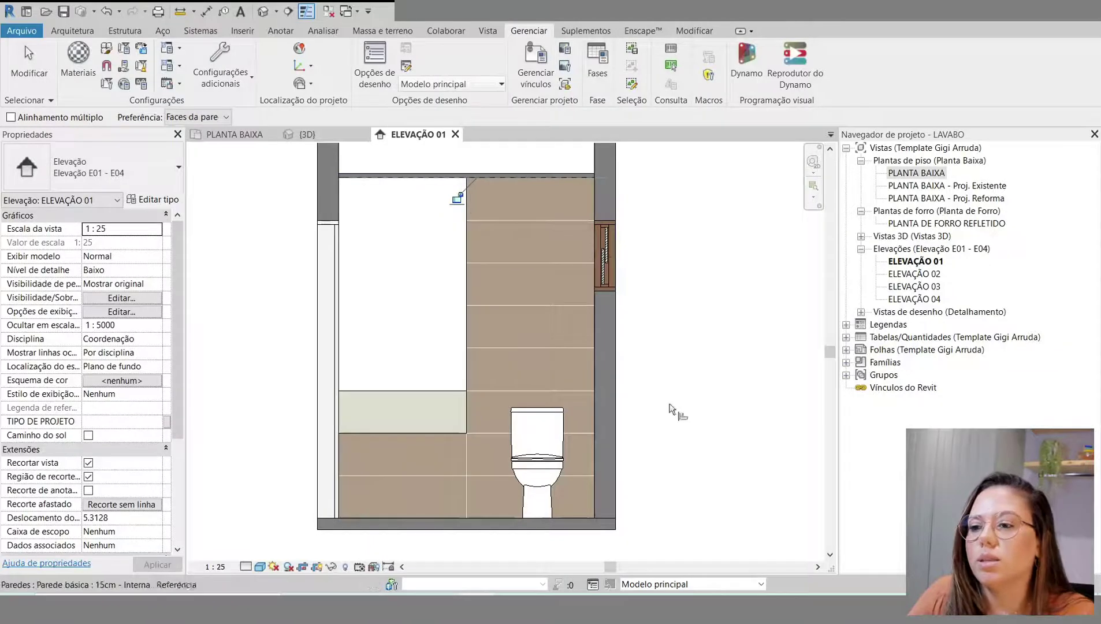
middle_click_drag(728, 388, 775, 393)
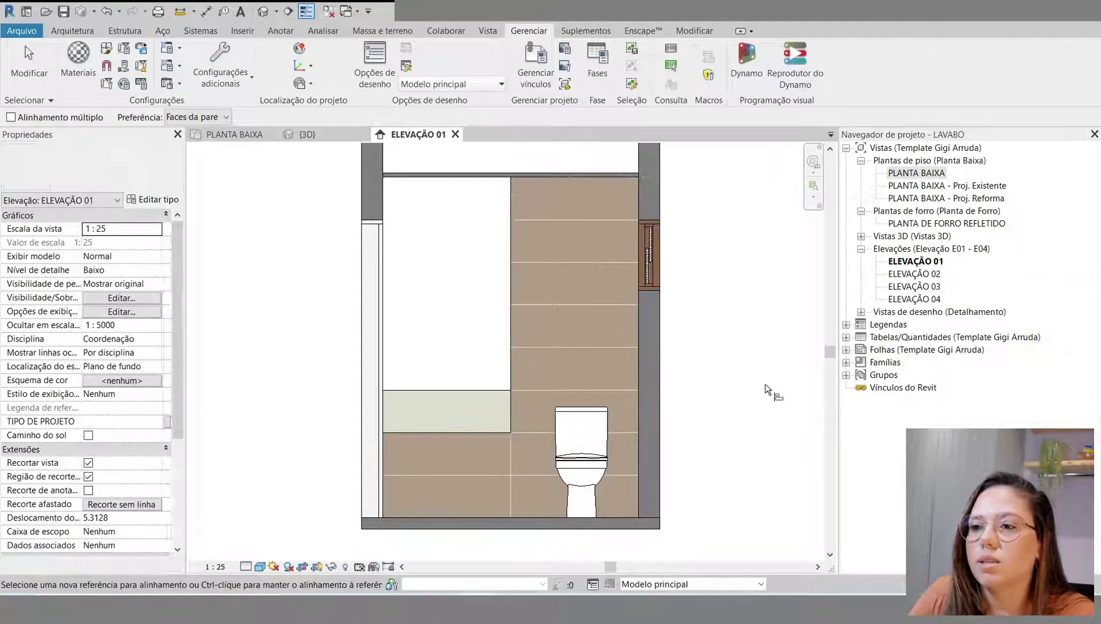
key("Escape")
key("Escape")
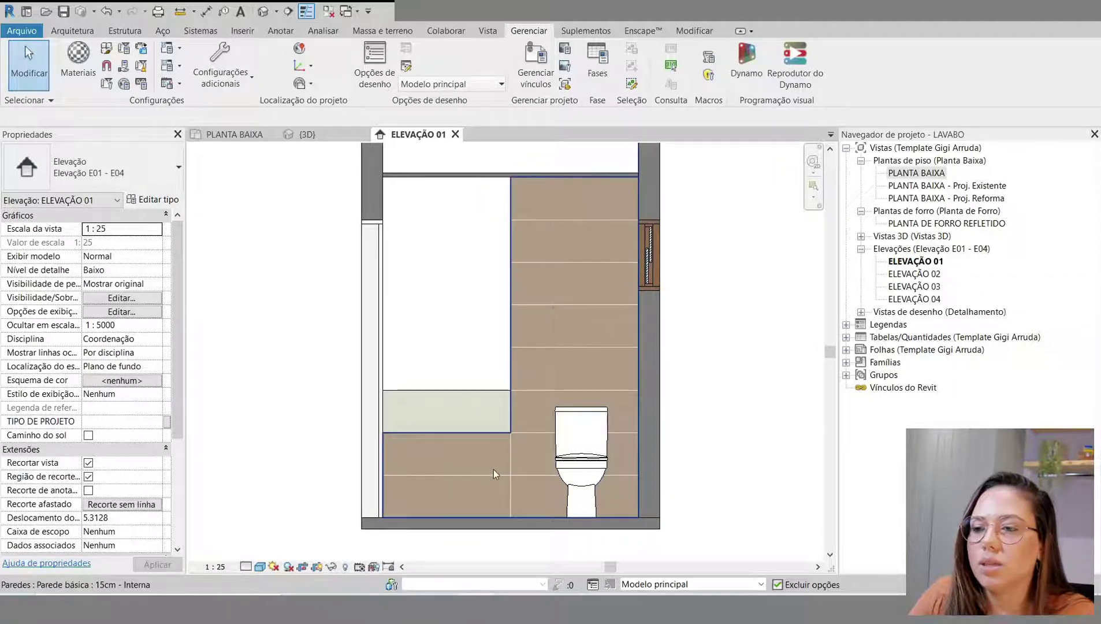
Step: Show the washroom's {3D} view in the Realista visual style
left_click(312, 134)
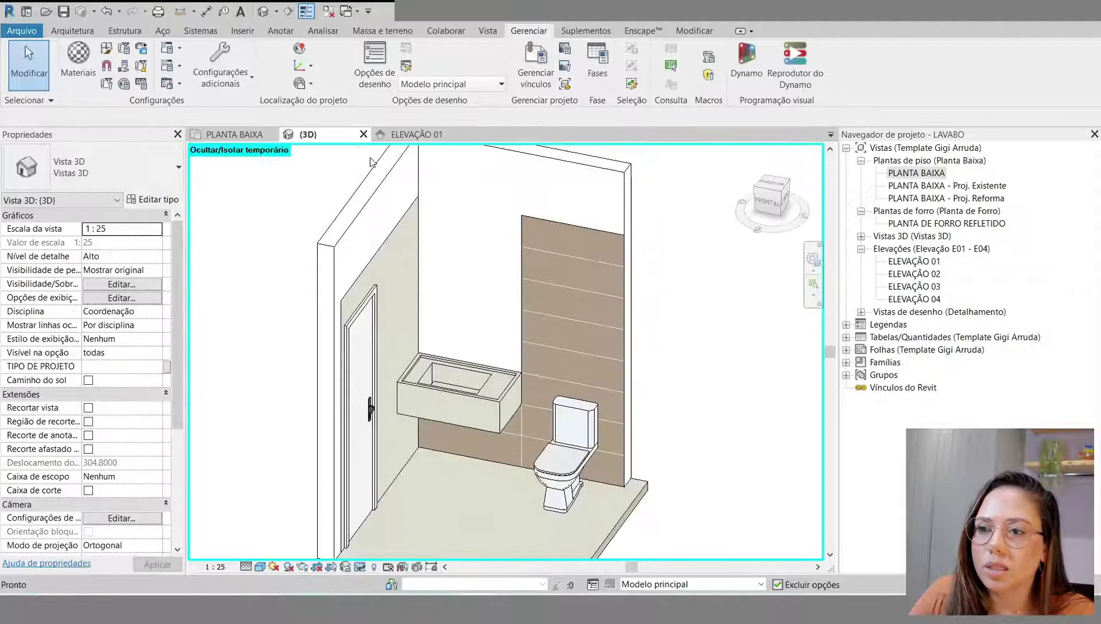
middle_click_drag(710, 412, 732, 446, "shift")
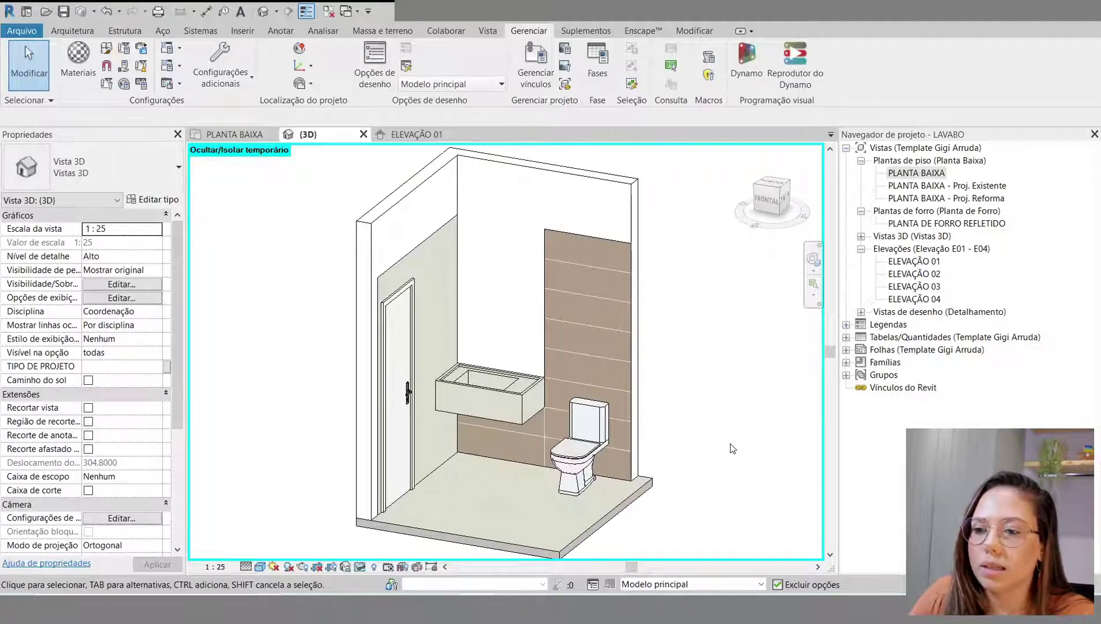
left_click(260, 567)
left_click(285, 537)
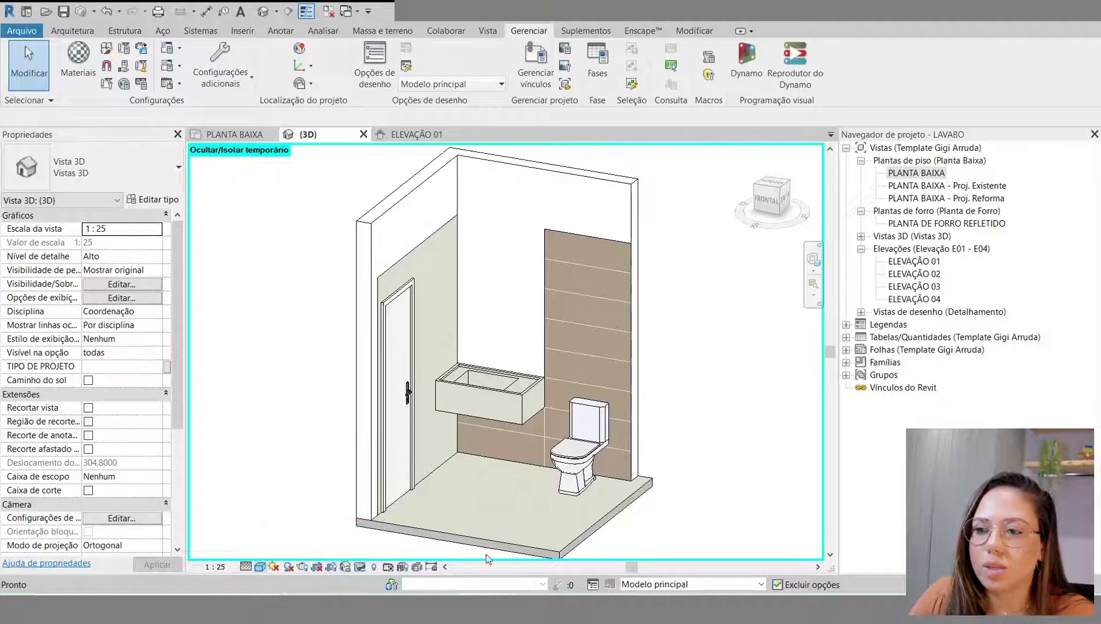
scroll(643, 530, "up", 1)
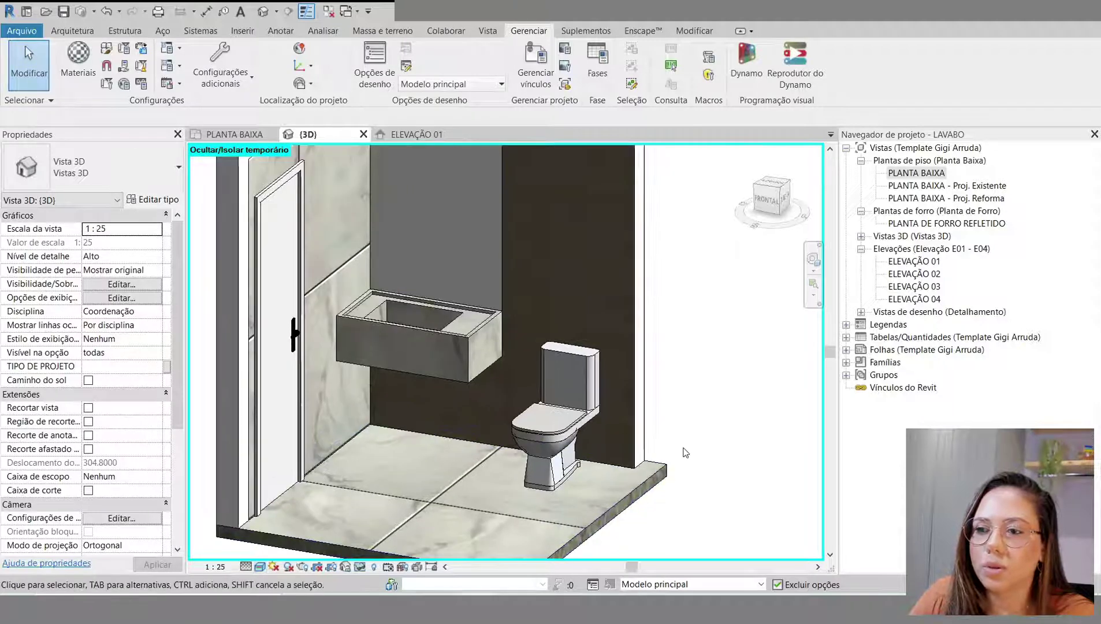
Step: Set the 3D view's lighting to sun 17, ambient light 21 and shadows 11 in the graphic display options
left_click(260, 567)
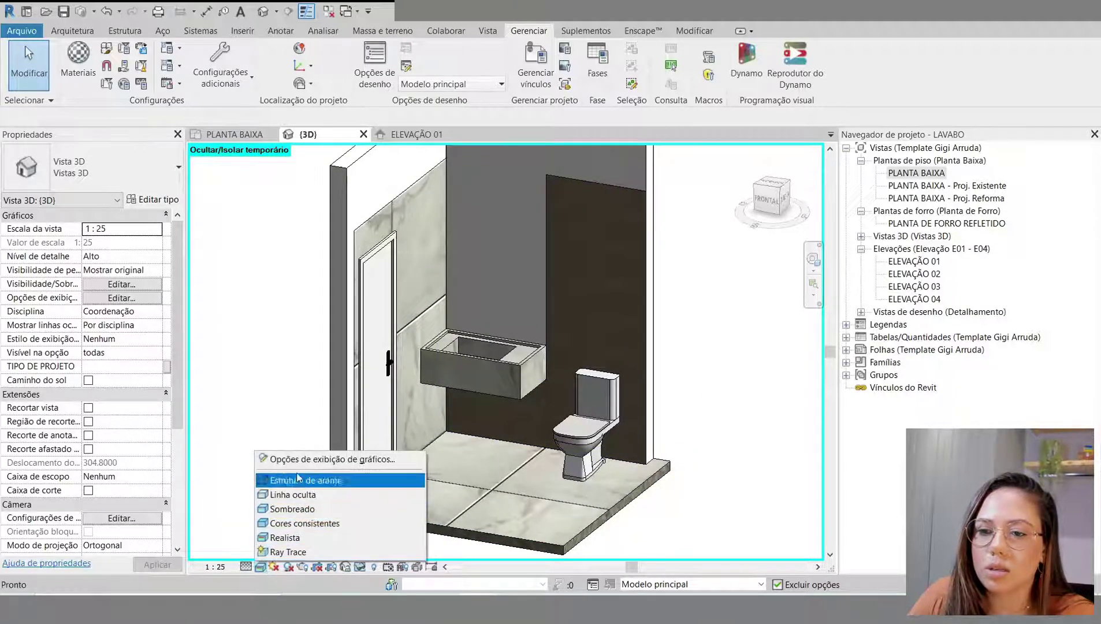
left_click(299, 460)
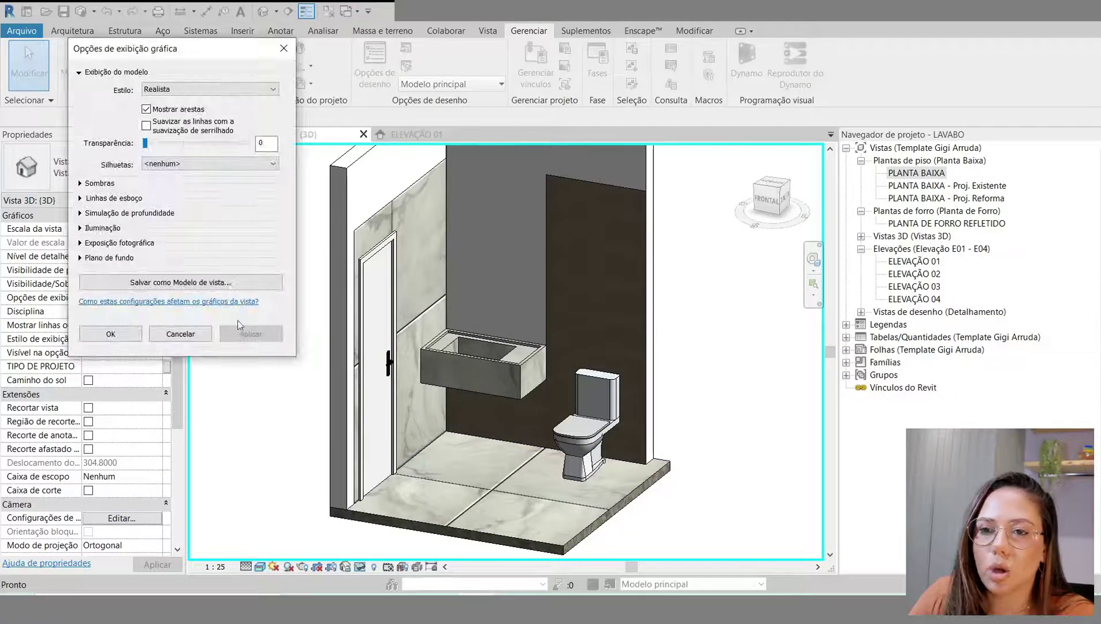
left_click(81, 229)
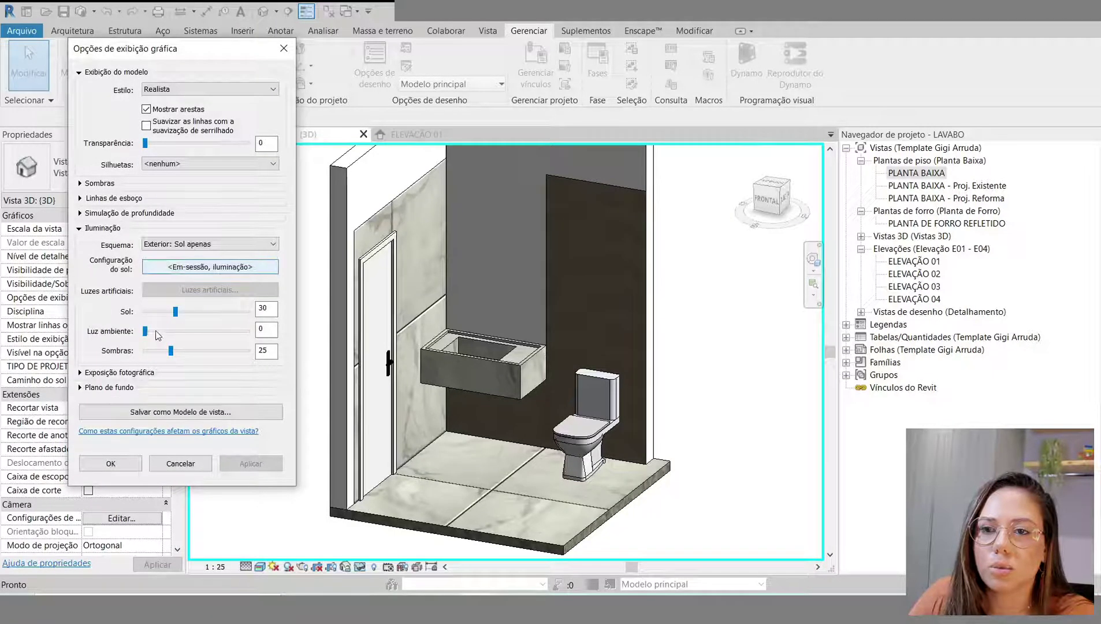
left_click_drag(145, 331, 162, 332)
left_click_drag(176, 311, 158, 311)
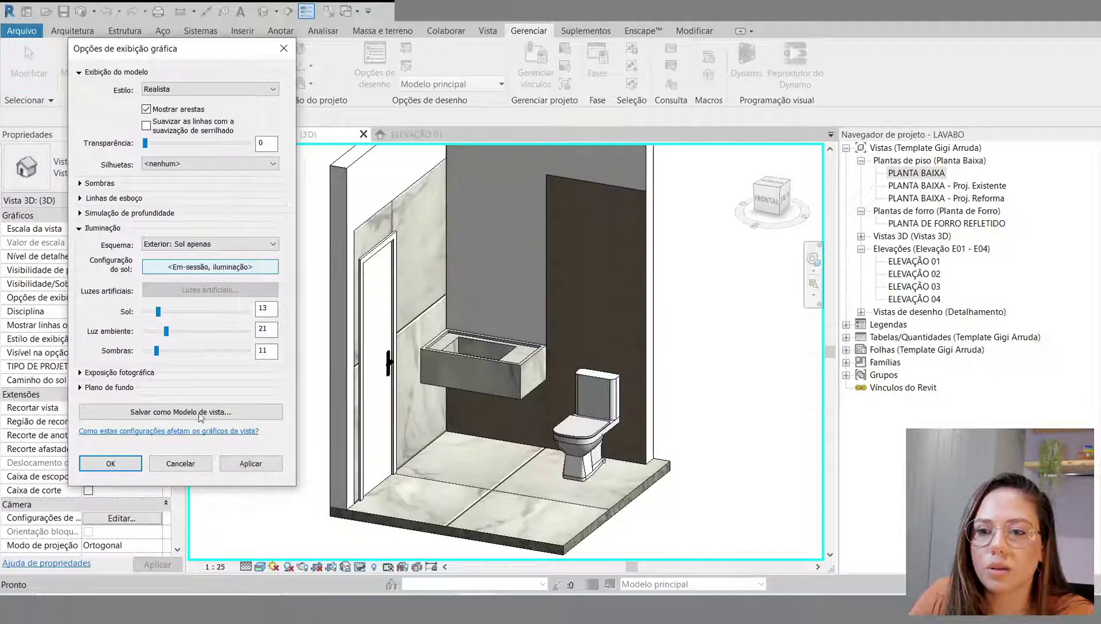
left_click(250, 464)
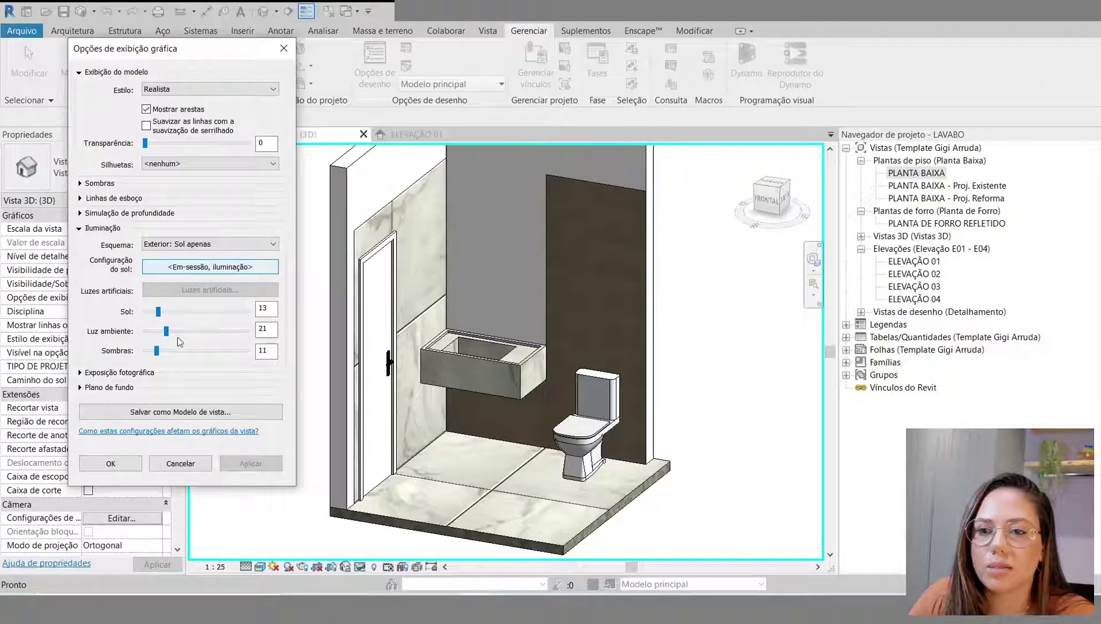
left_click_drag(159, 312, 164, 312)
left_click(254, 463)
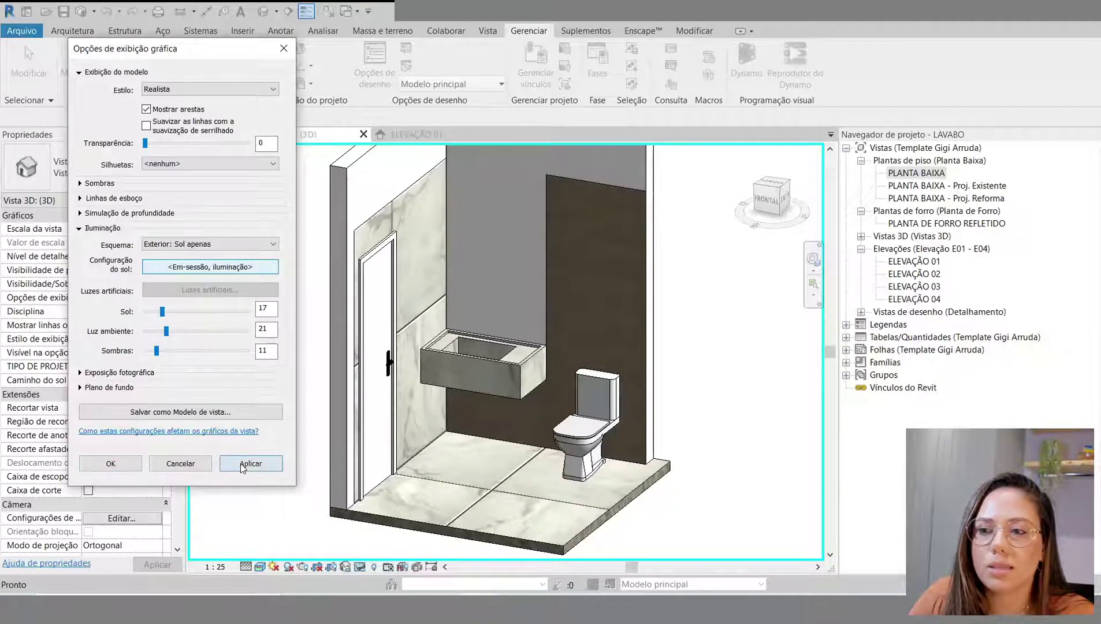
left_click(109, 463)
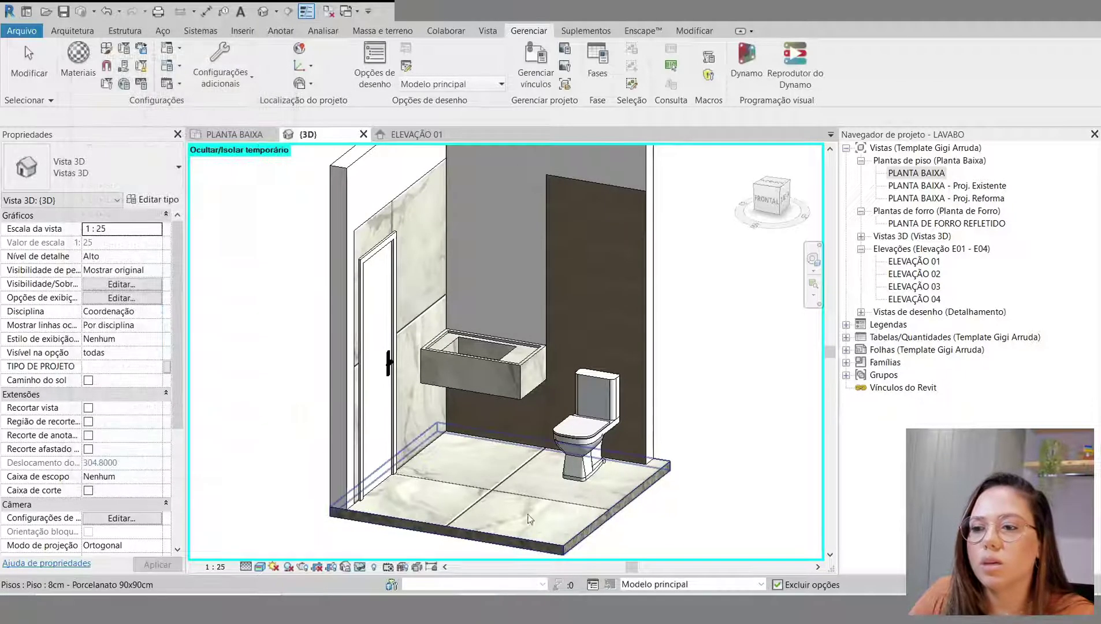
Step: Examine the dark porcelain's texture and tile joints on the toilet wall, around the toilet and beneath the countertop
middle_click_drag(740, 487, 715, 451, "shift")
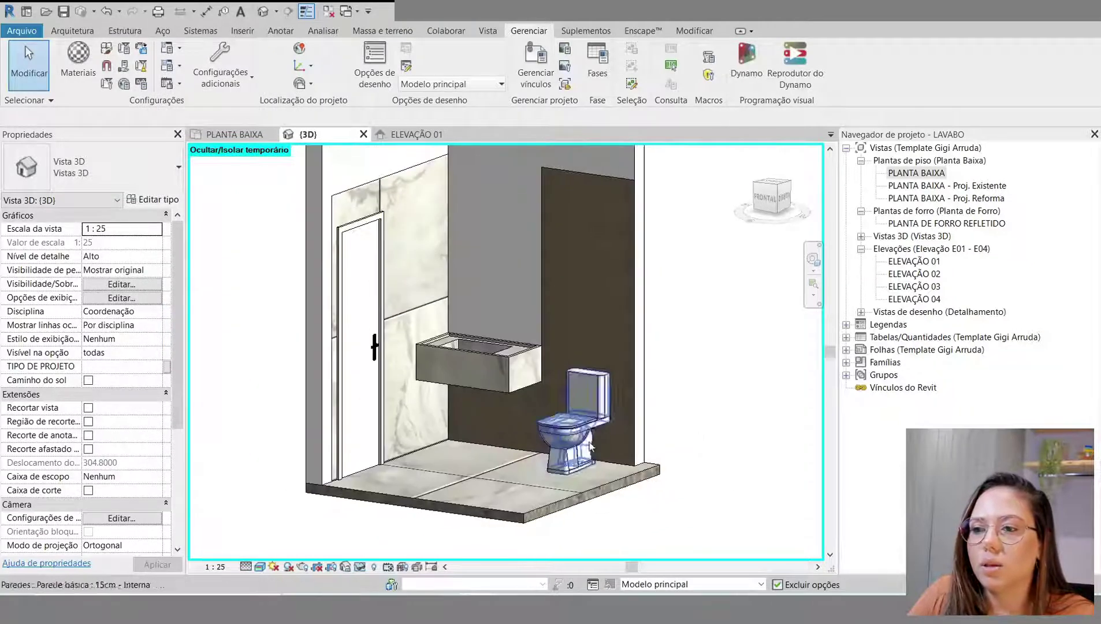
scroll(630, 417, "up", 8)
scroll(655, 404, "up", 2)
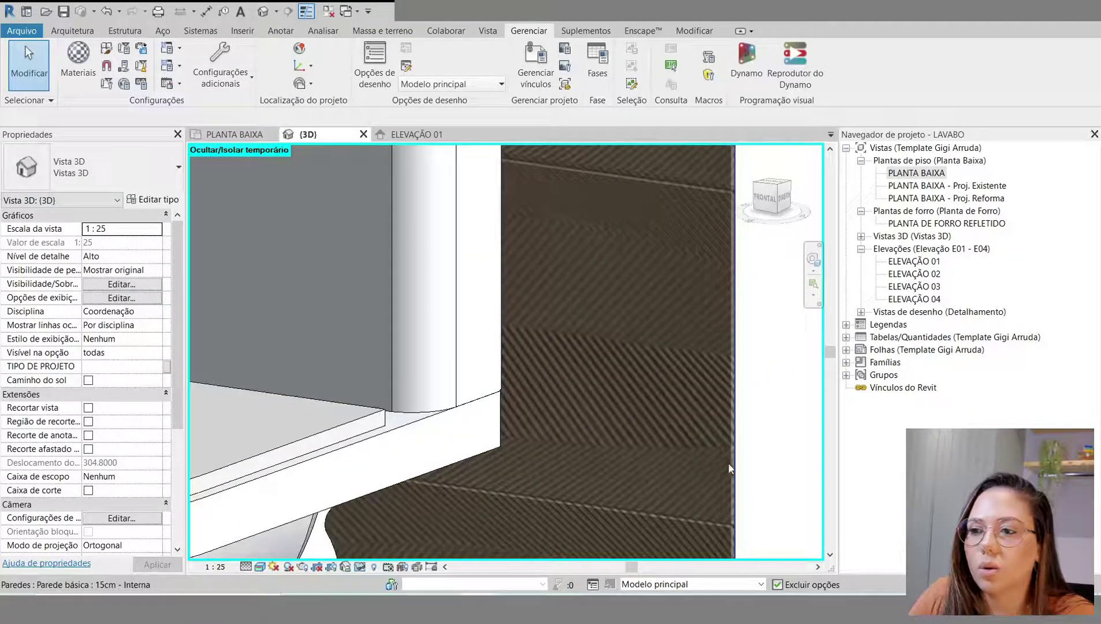
scroll(725, 496, "down", 6)
scroll(536, 228, "up", 4)
scroll(519, 279, "up", 3)
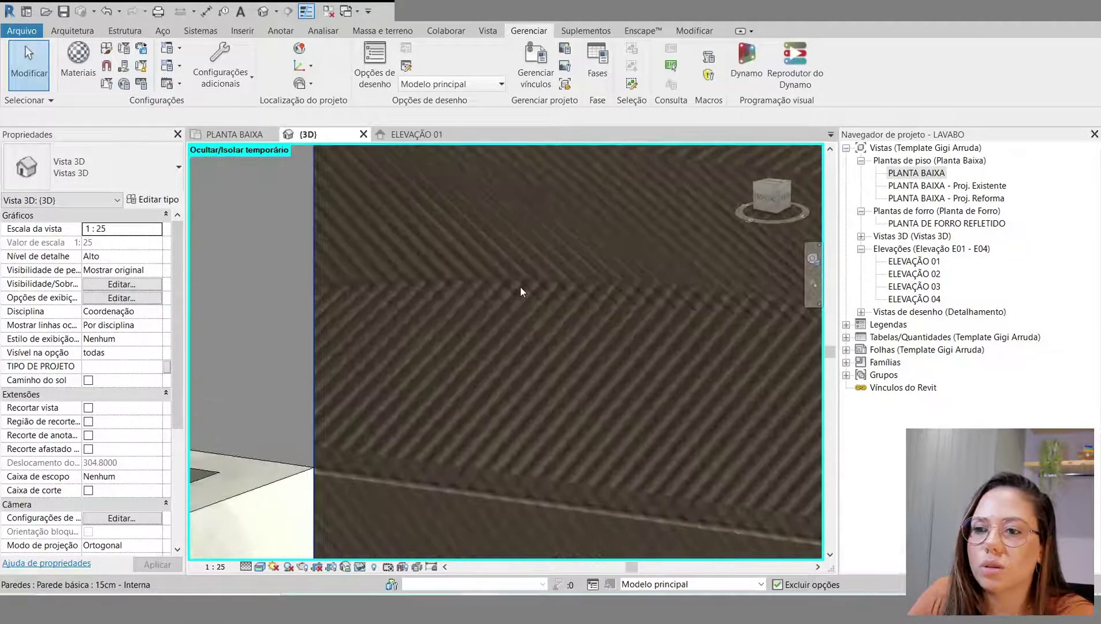
scroll(520, 286, "down", 4)
scroll(530, 446, "down", 2)
scroll(528, 454, "up", 4)
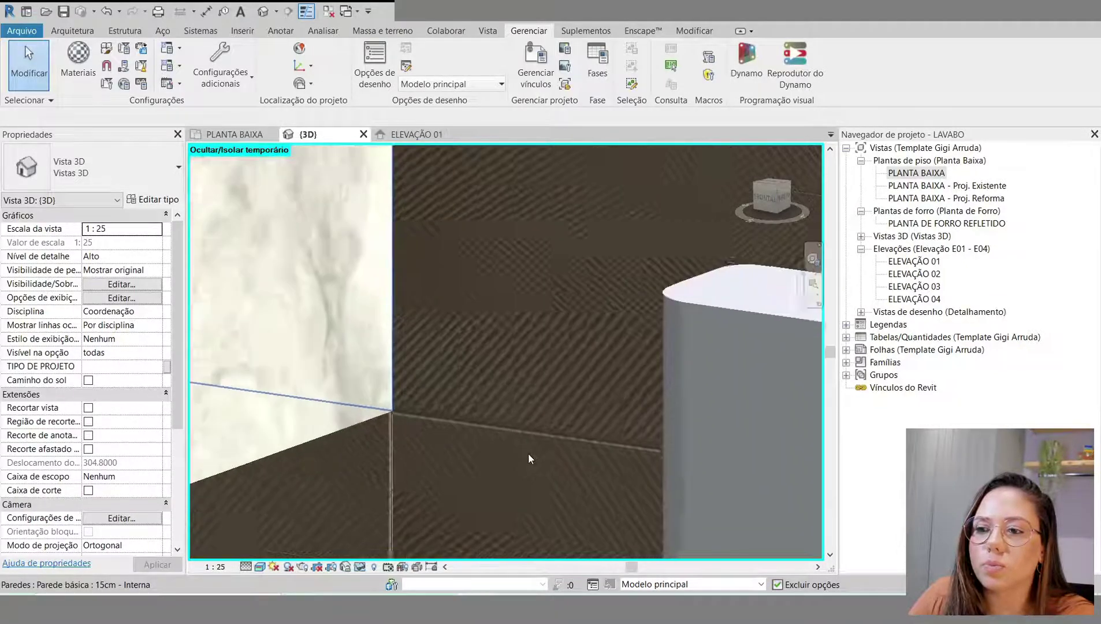
scroll(531, 454, "down", 4)
scroll(540, 466, "down", 3)
scroll(530, 471, "up", 5)
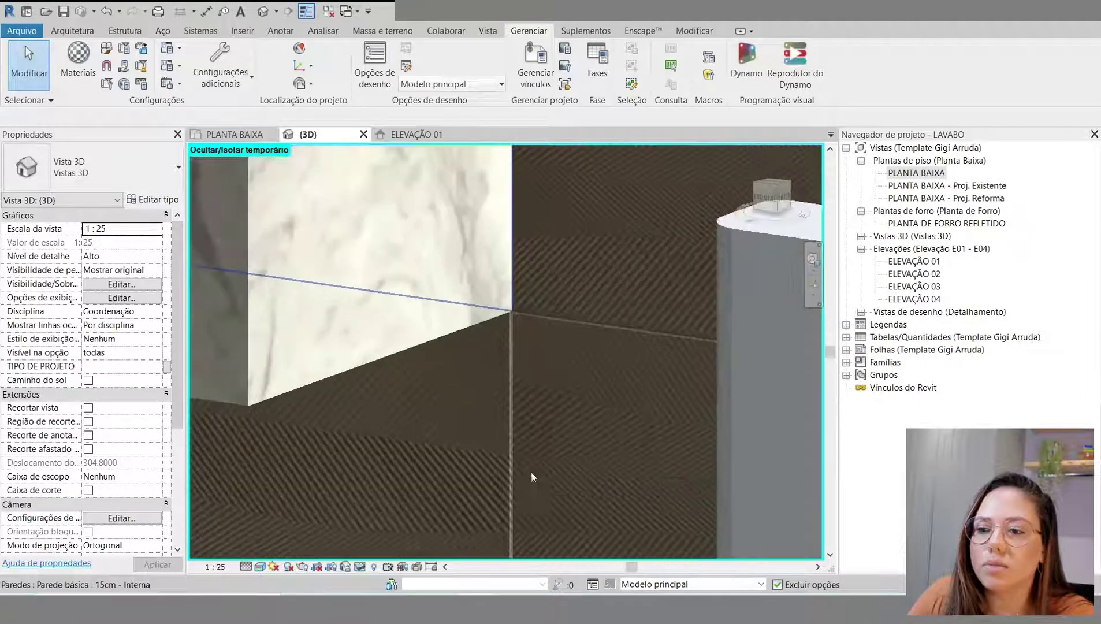
scroll(536, 424, "down", 2)
scroll(565, 412, "down", 6)
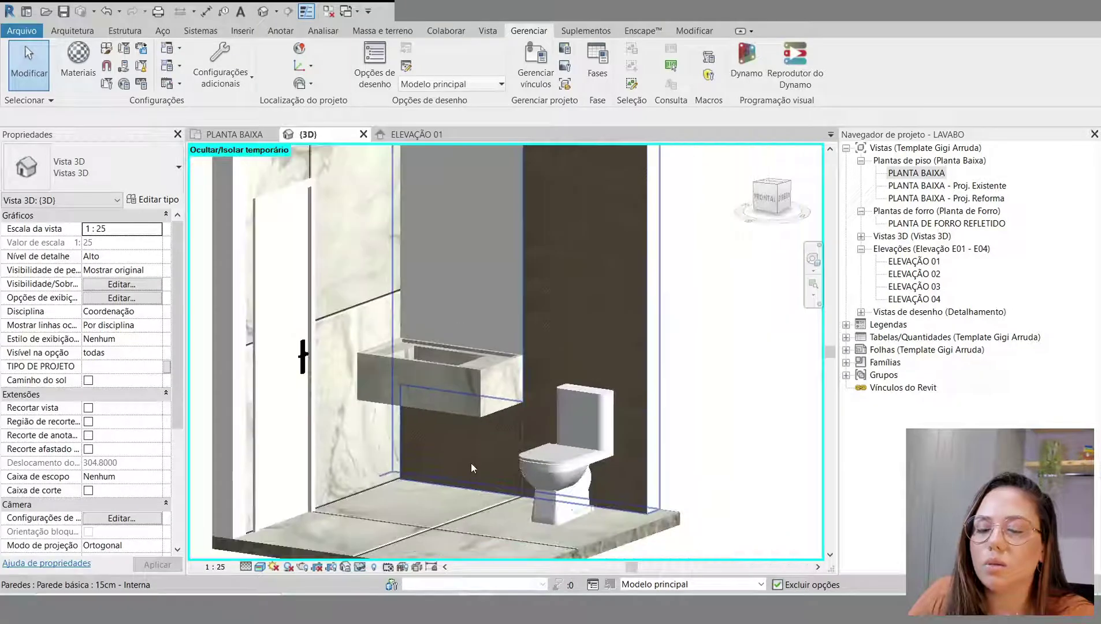
middle_click_drag(698, 304, 696, 375)
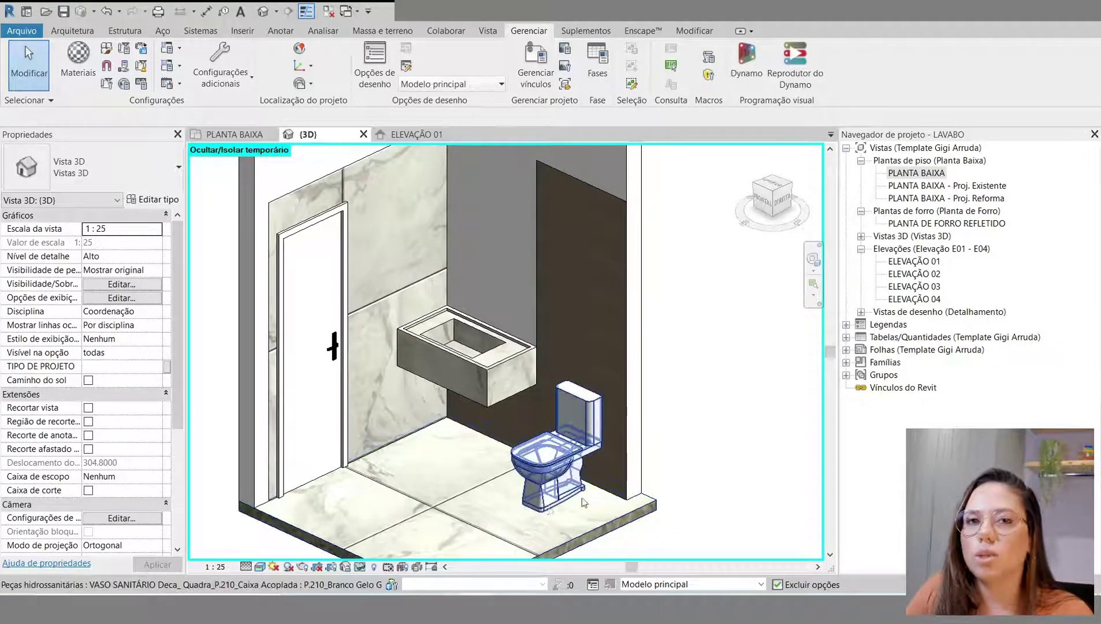
Step: Inspect the marble floor's joint crossing, the sculpted countertop and the adjoining dark wall, ending with the whole washroom in view
scroll(424, 527, "up", 6)
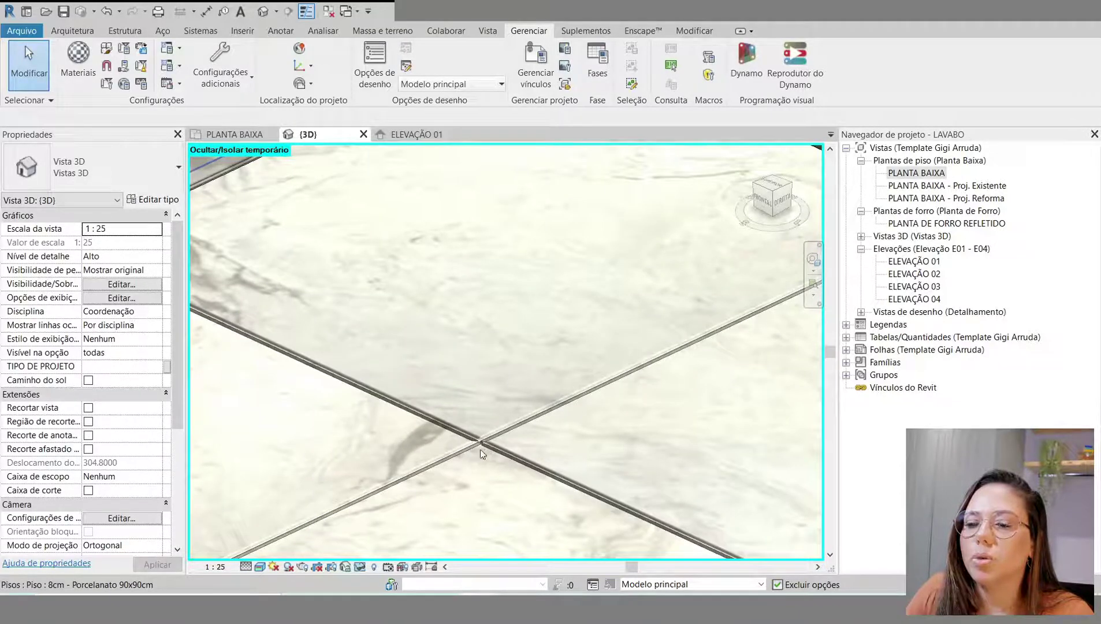
scroll(484, 534, "down", 6)
scroll(654, 274, "up", 3)
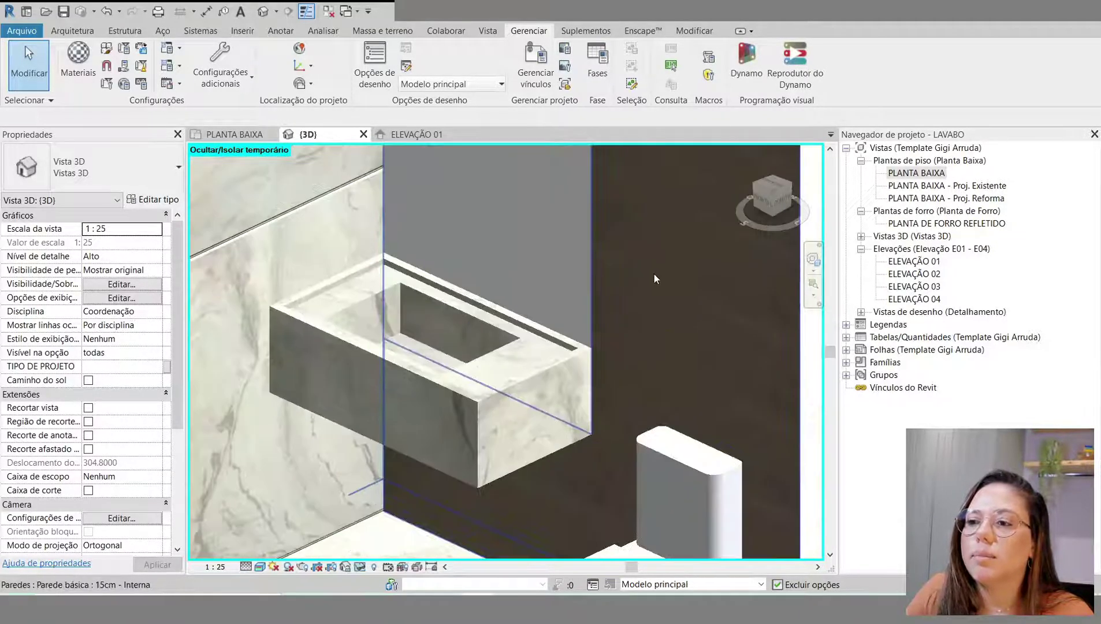
scroll(617, 332, "up", 3)
scroll(627, 318, "down", 3)
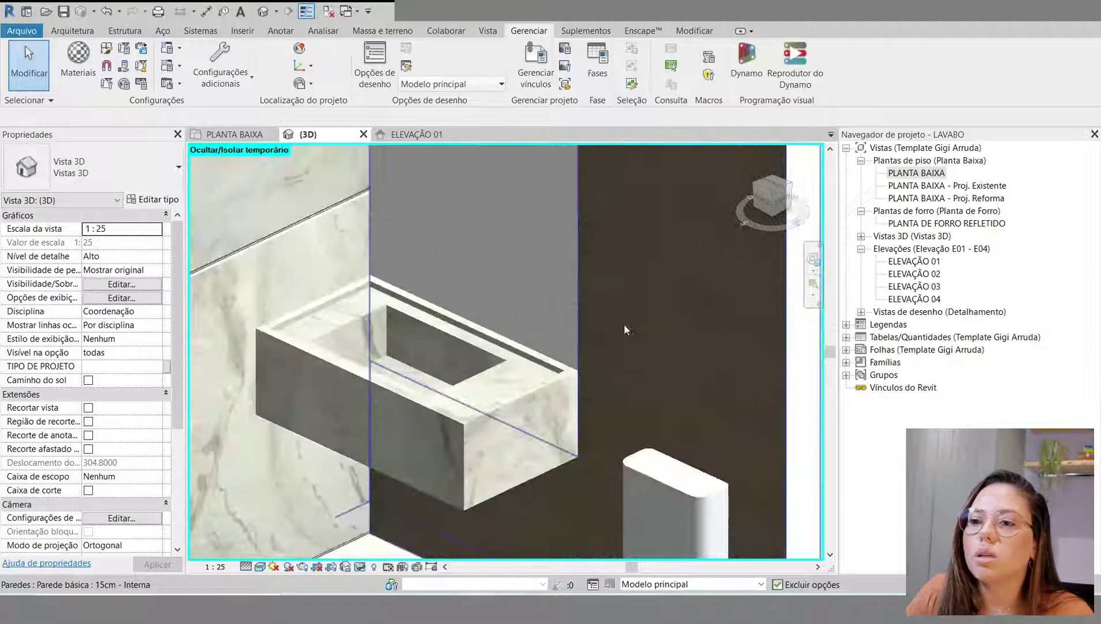
scroll(606, 350, "down", 3)
scroll(641, 378, "up", 7)
middle_click_drag(588, 388, 582, 351, "shift")
scroll(691, 465, "down", 2)
scroll(651, 425, "down", 2)
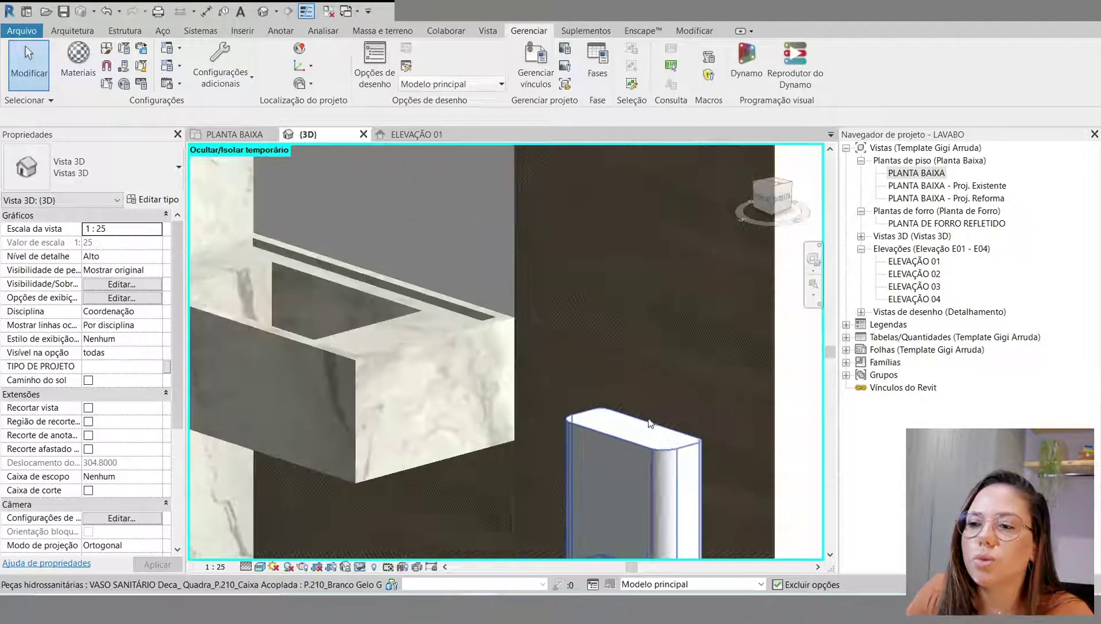
scroll(648, 423, "down", 3)
scroll(640, 371, "up", 1)
scroll(640, 369, "down", 1)
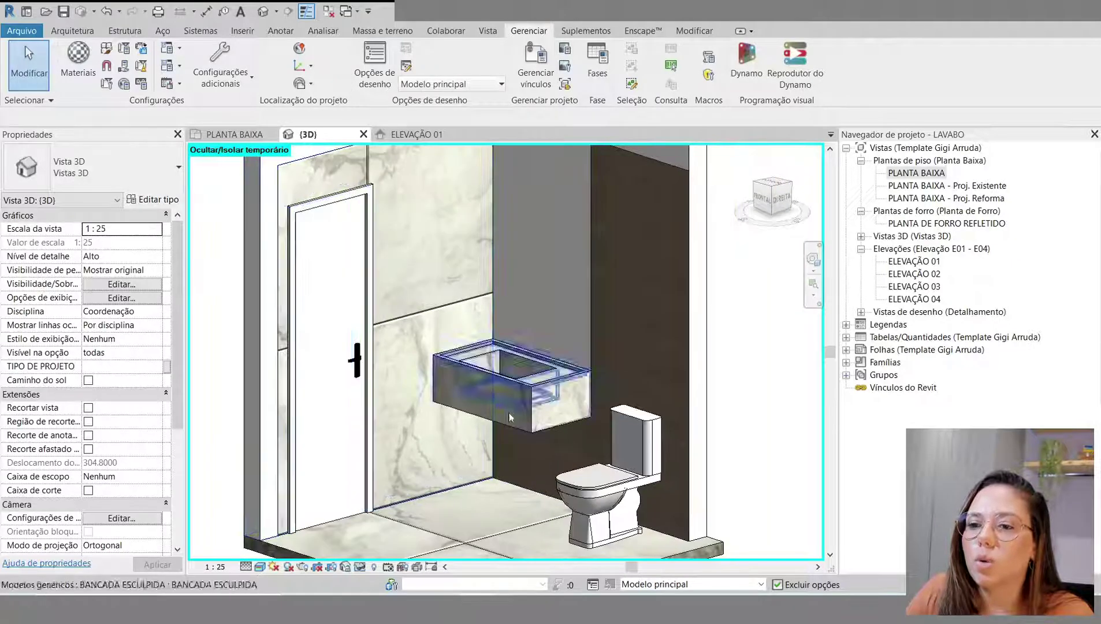
scroll(510, 416, "down", 3)
scroll(439, 399, "up", 2)
scroll(528, 405, "down", 2)
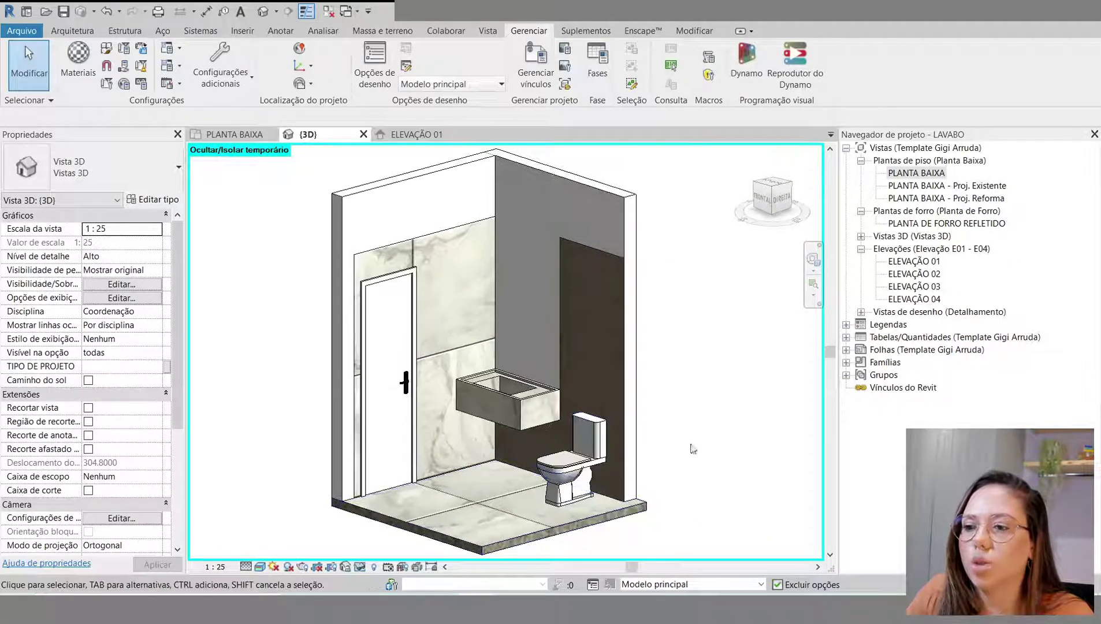
middle_click_drag(693, 449, 690, 386, "shift")
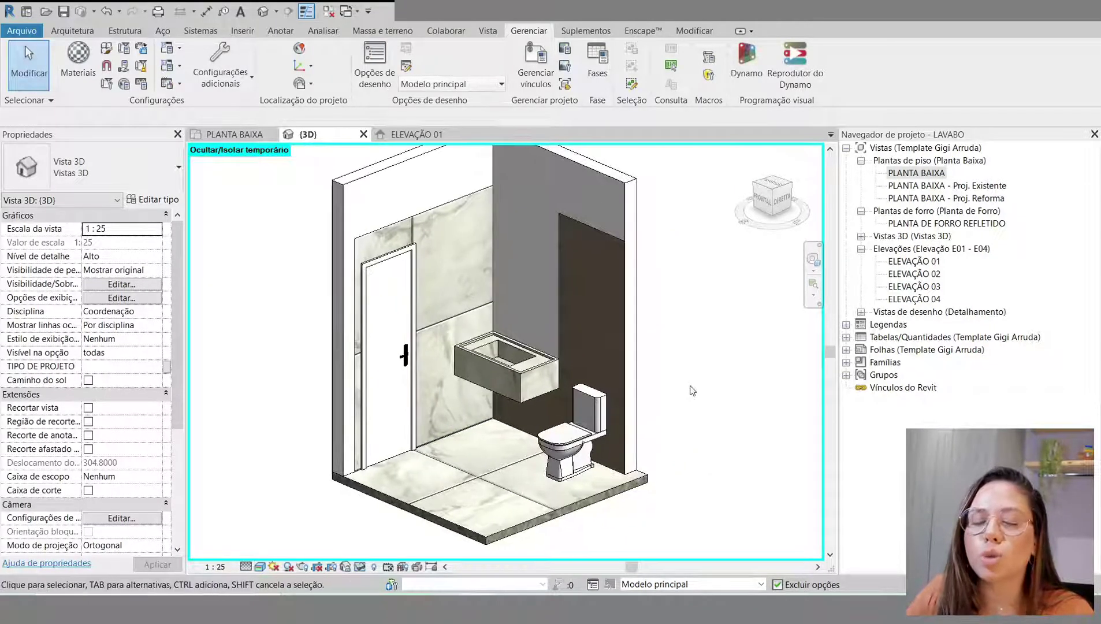